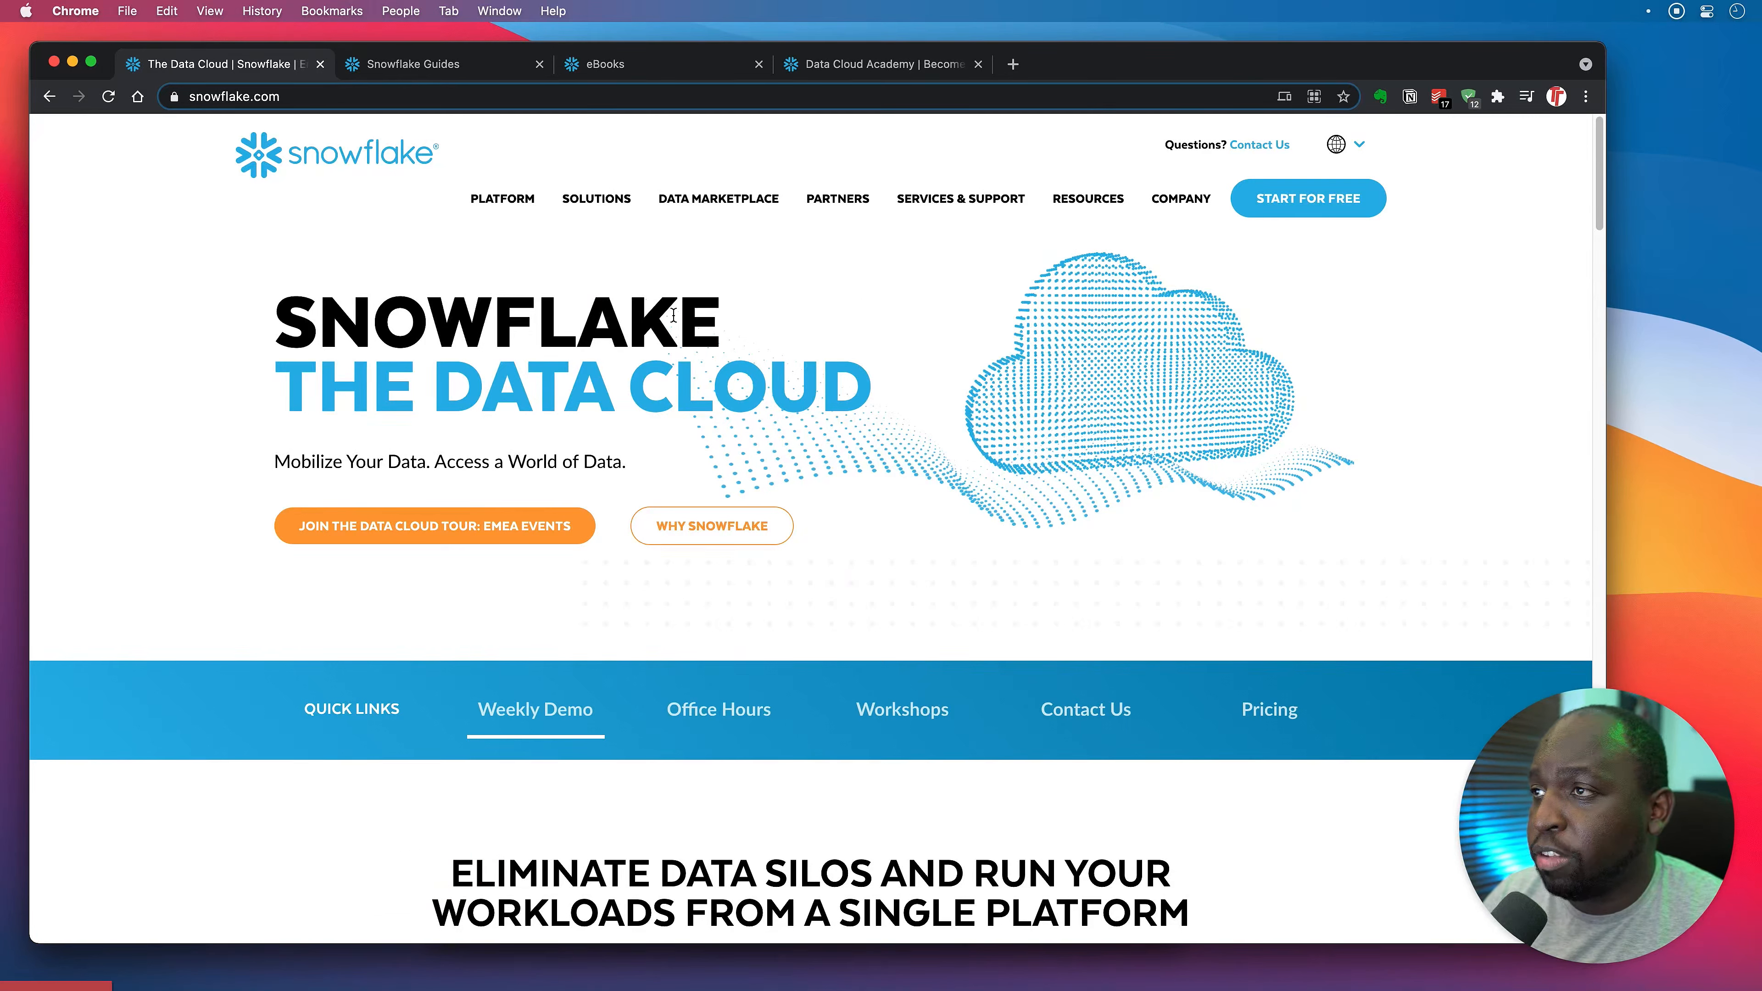
# From Resources > Guides, open the 'Getting Started with Snowflake - Zero to Snowflake' guide card.
pyautogui.moveTo(1079, 211)
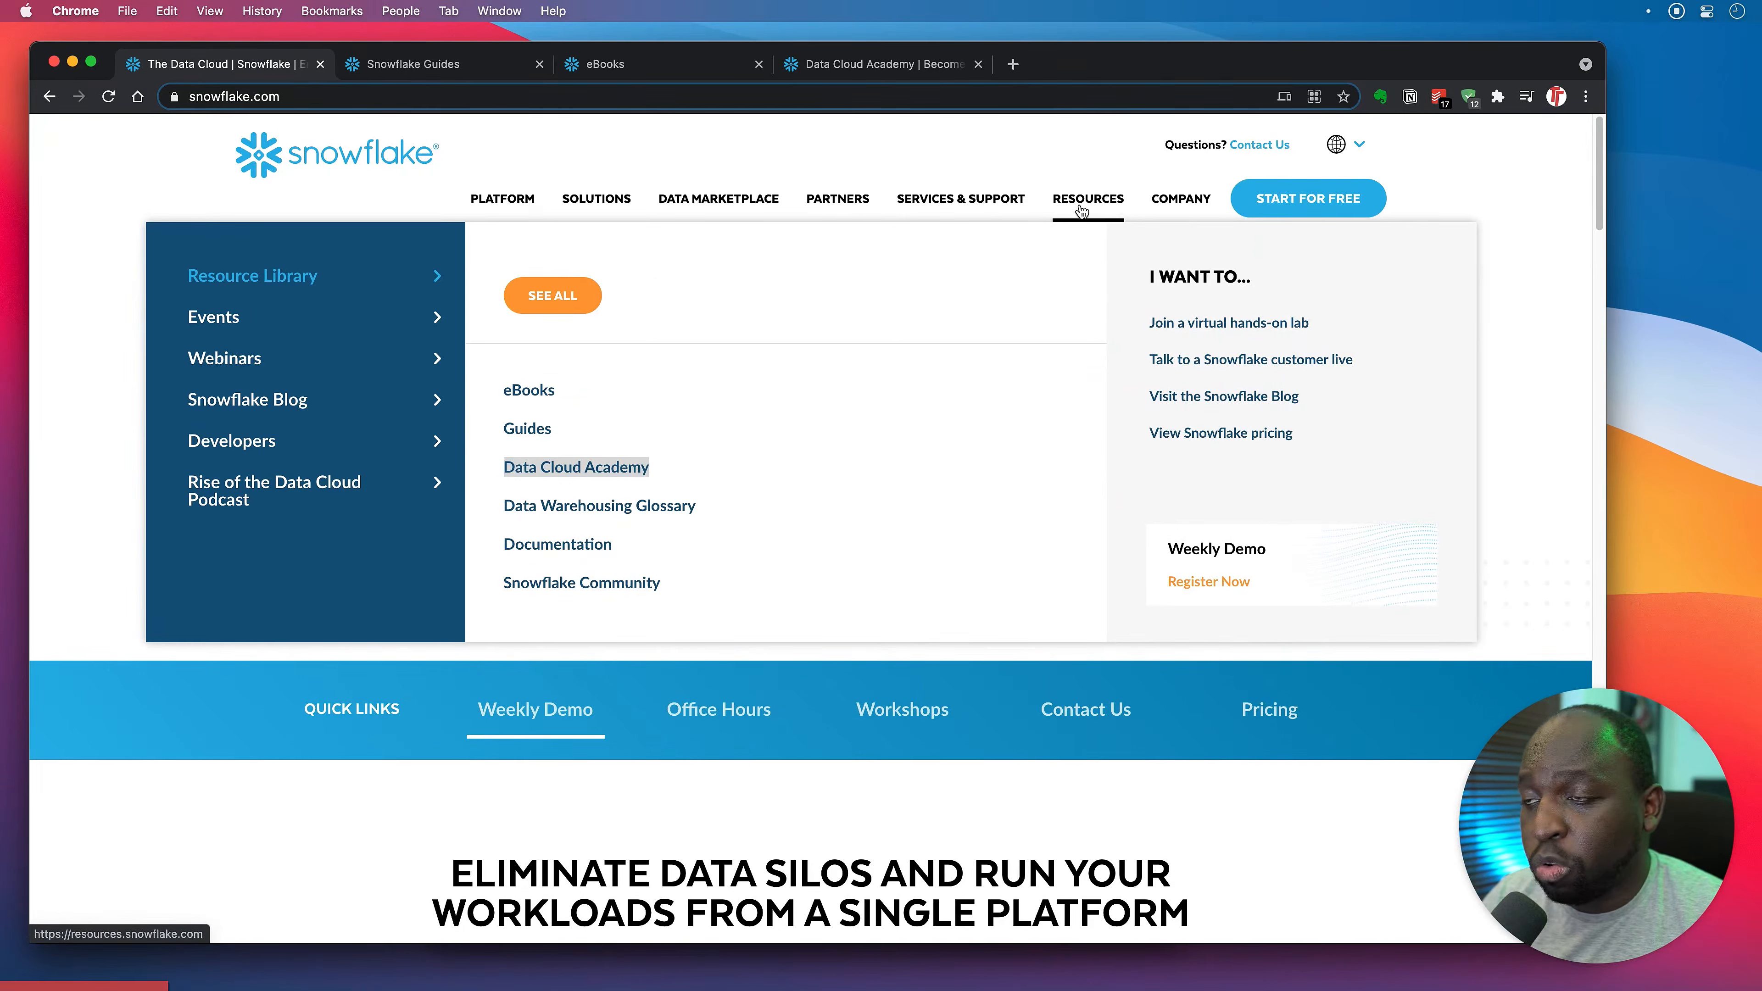
pyautogui.click(529, 426)
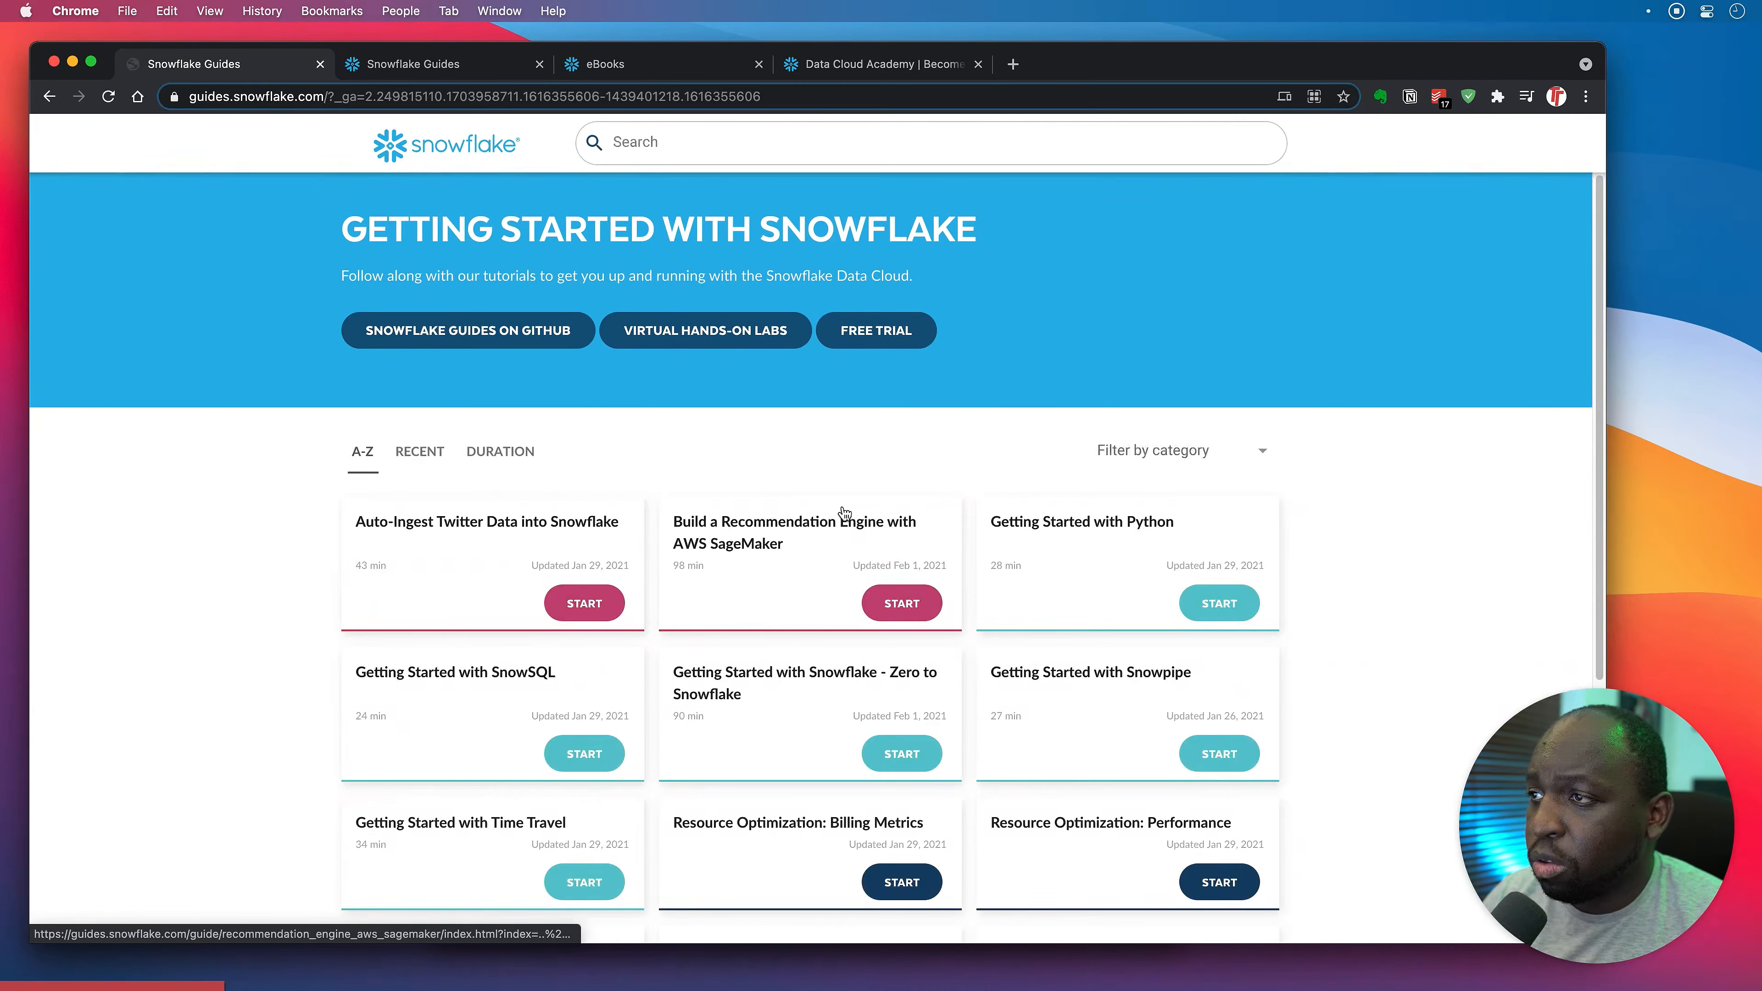
pyautogui.scroll(-5, 843, 520)
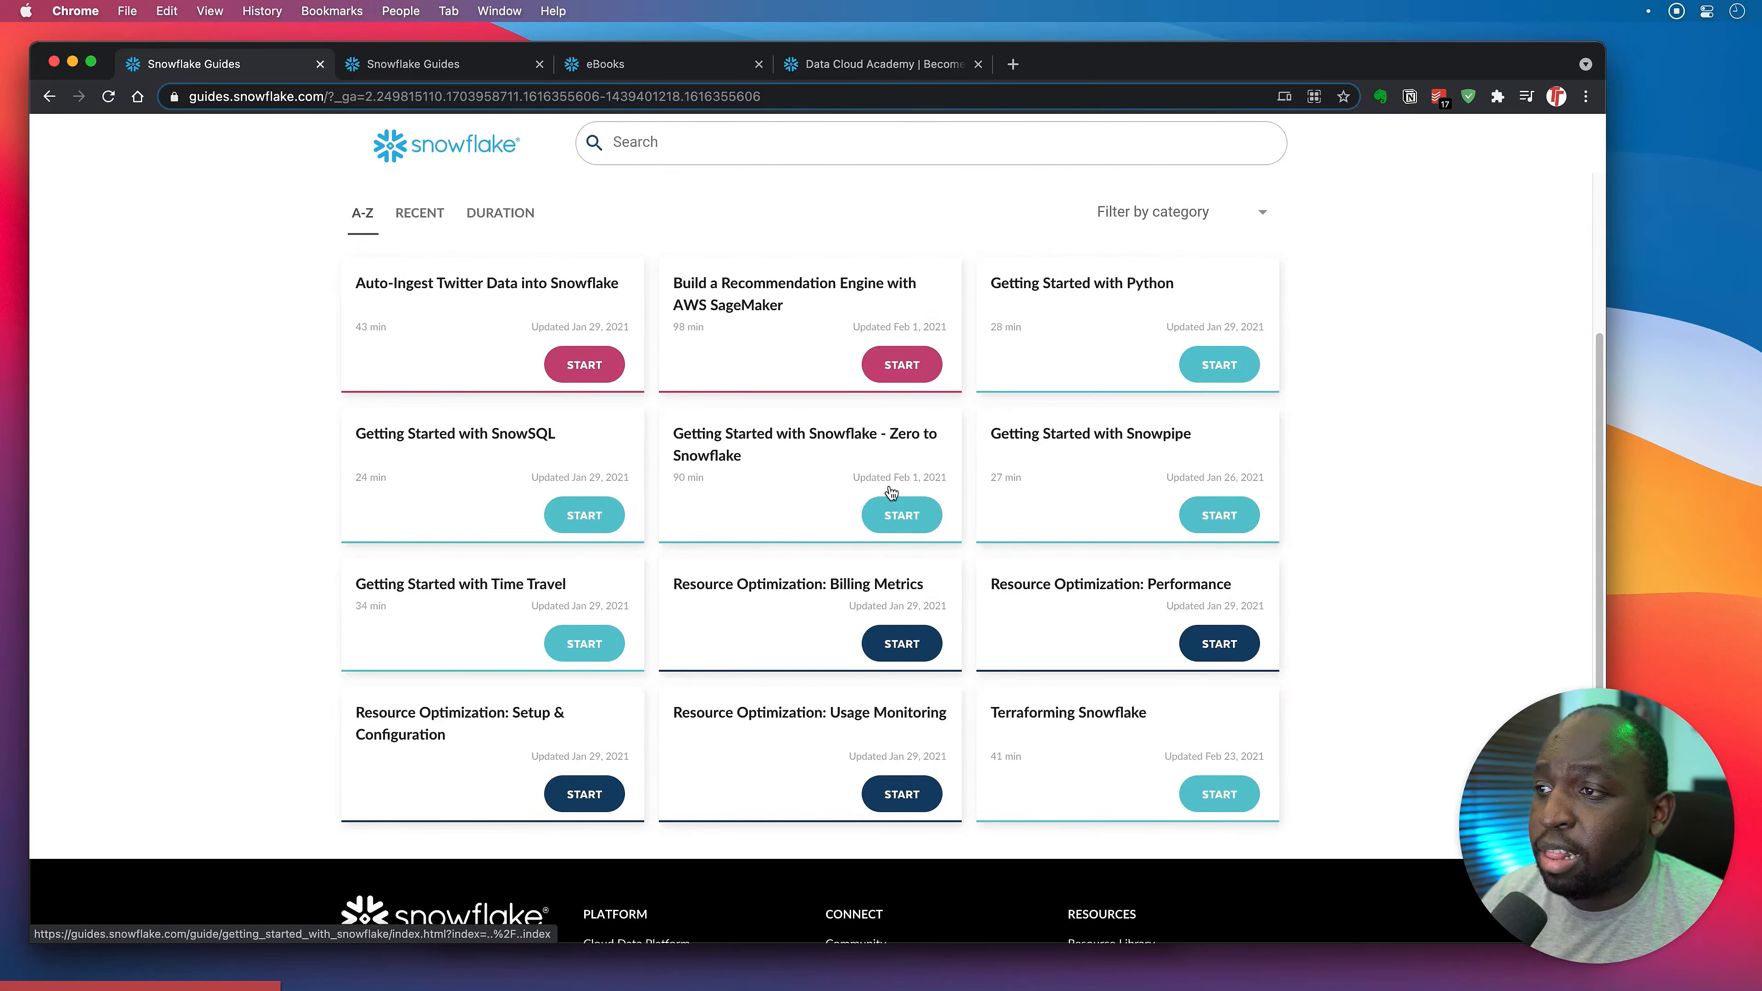
pyautogui.click(790, 464)
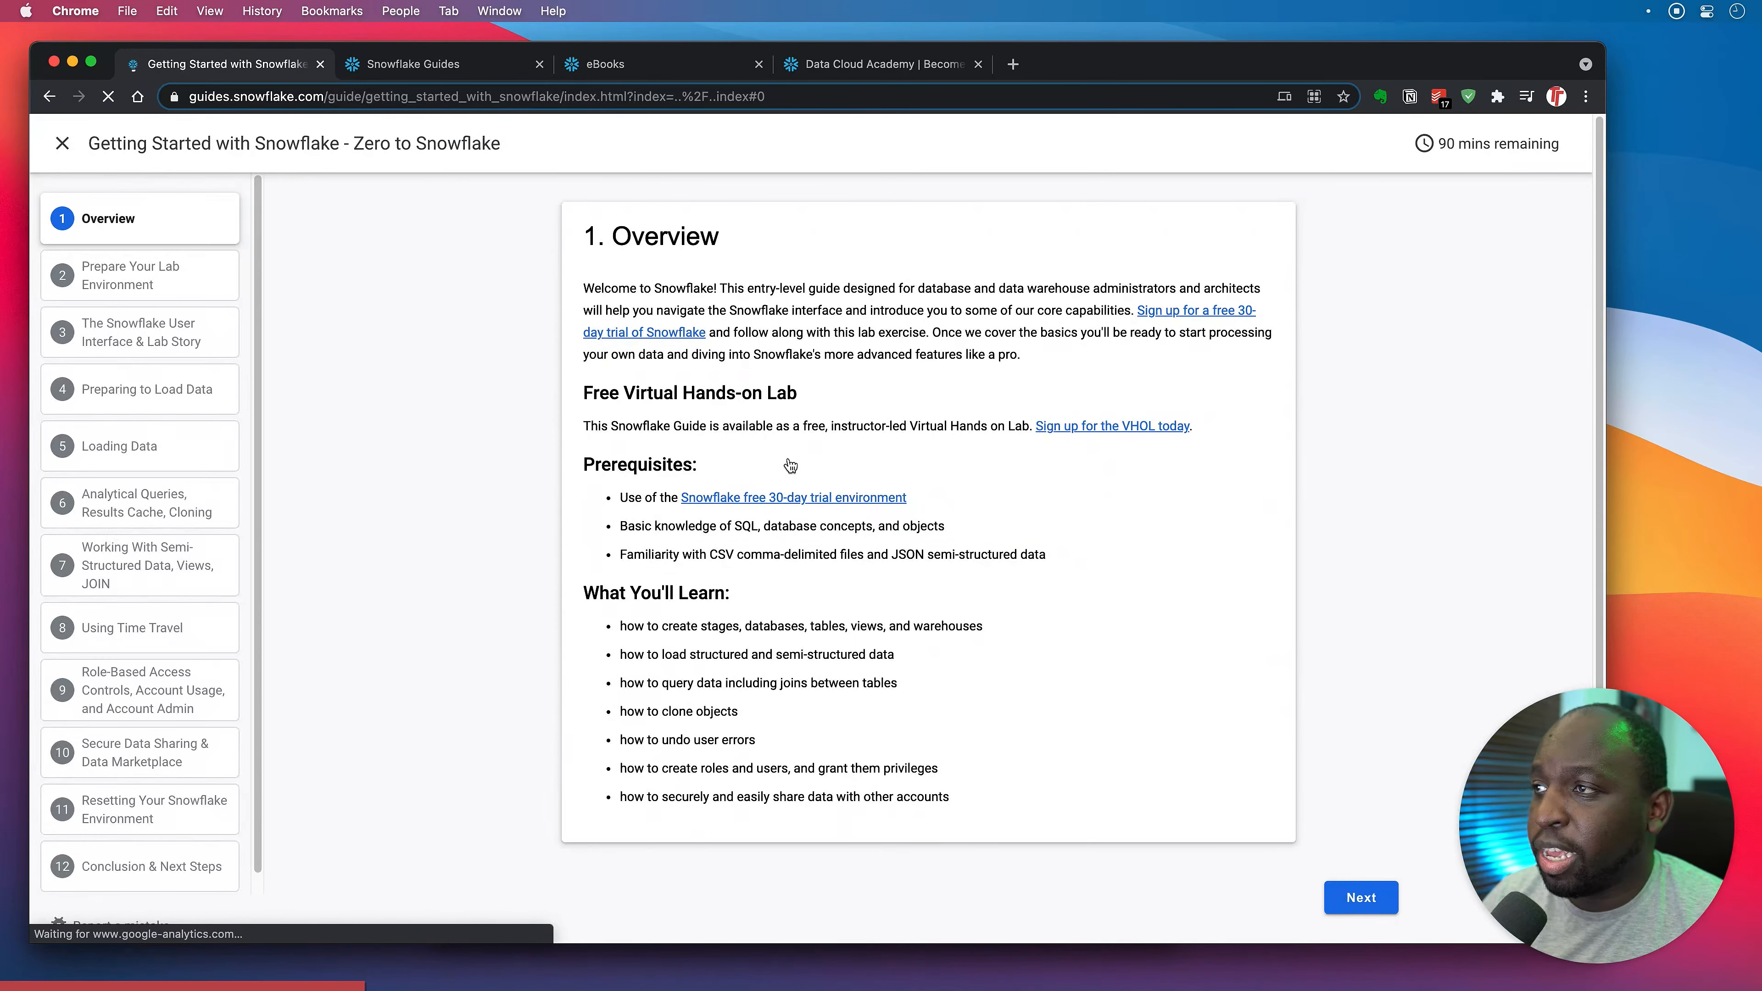
# Skim the Zero to Snowflake Overview and step list, then go back to the Guides catalogue.
pyautogui.scroll(-1, 205, 687)
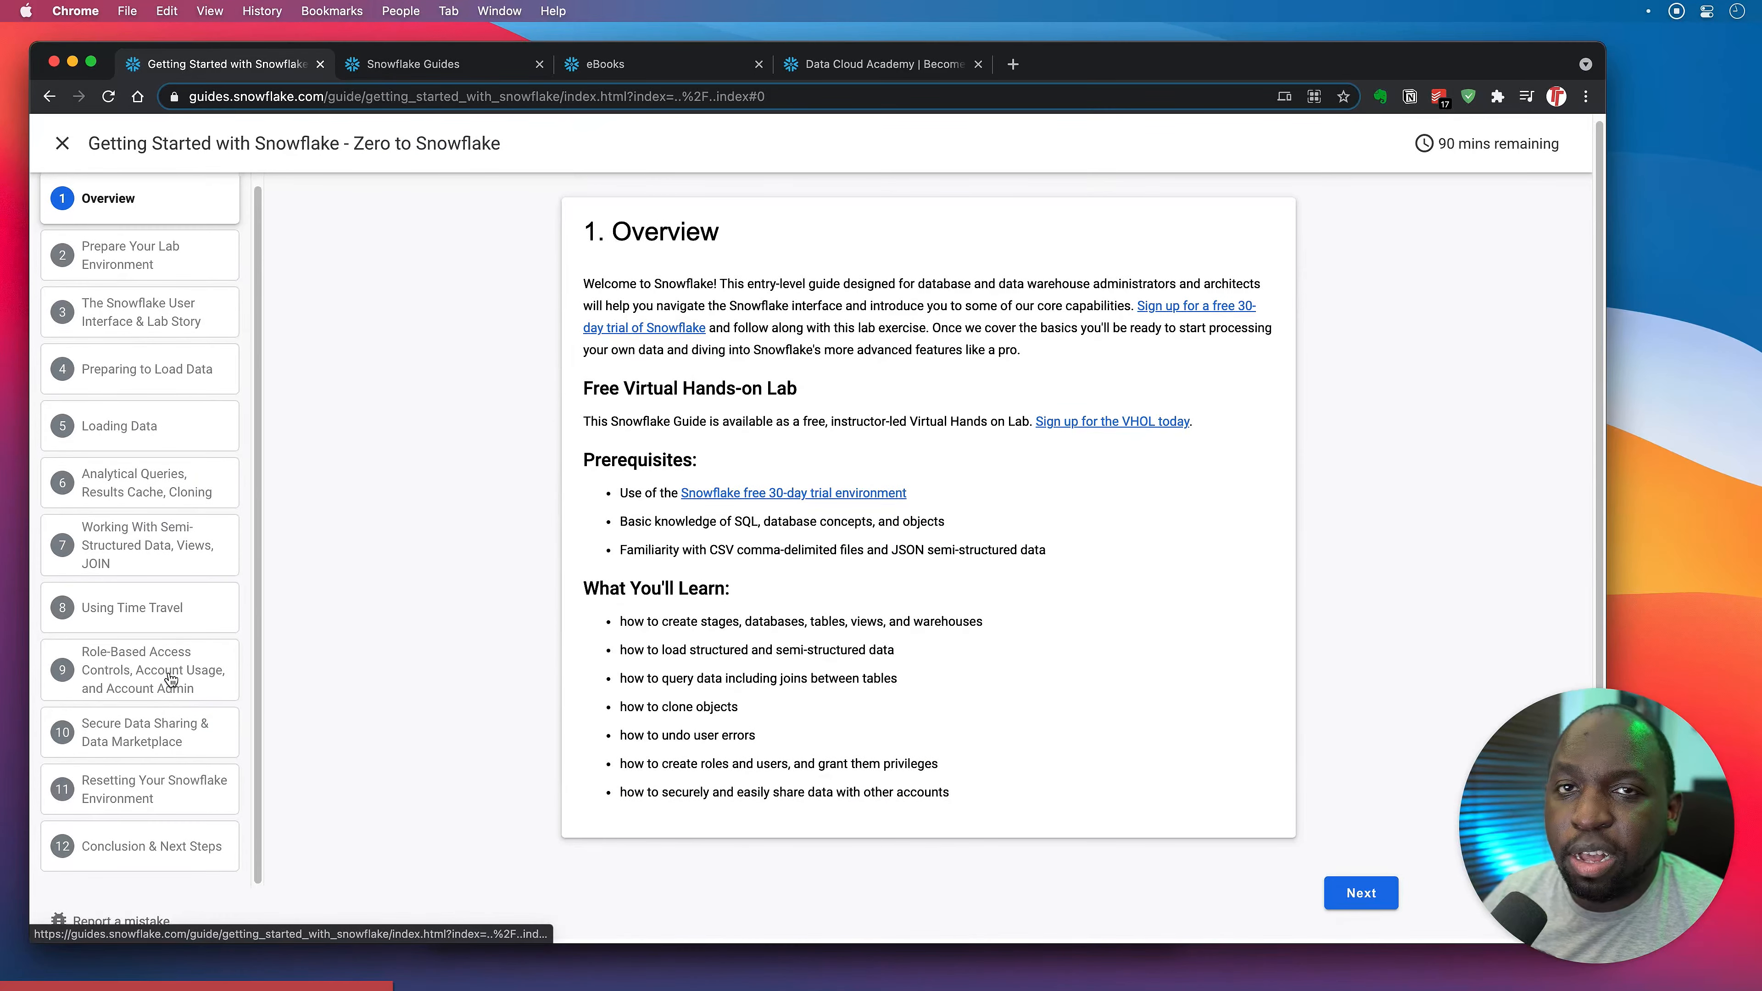
pyautogui.scroll(1, 171, 678)
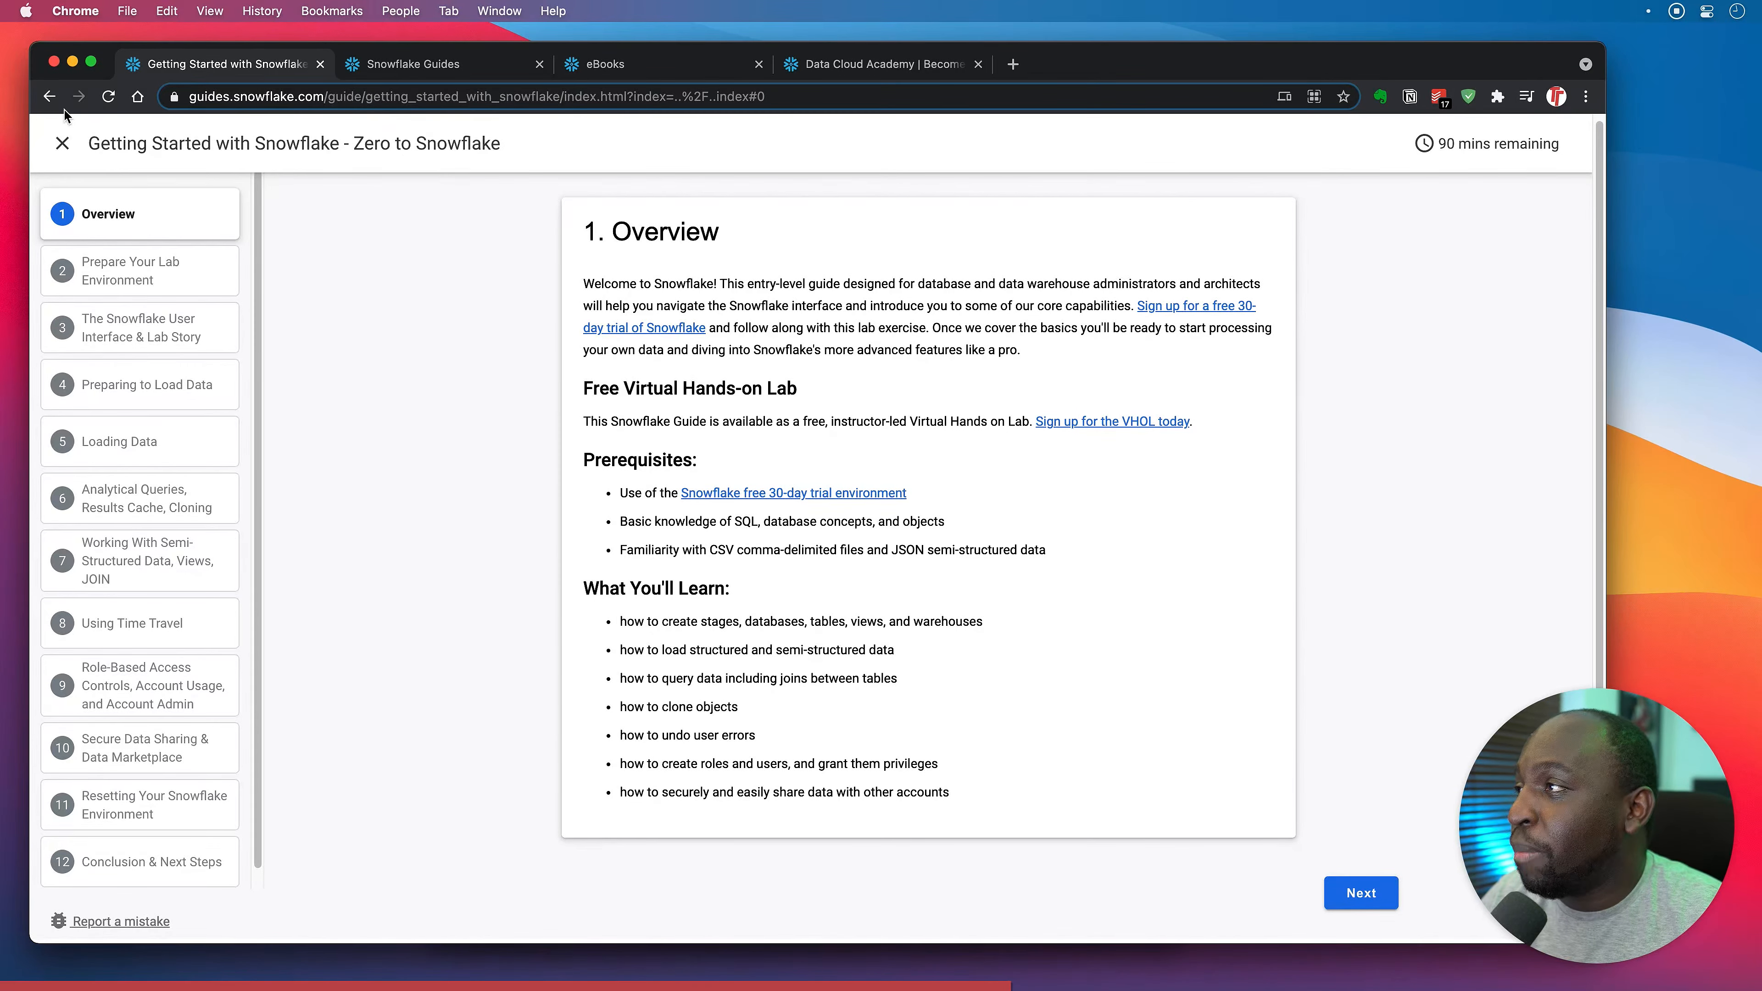
pyautogui.click(62, 143)
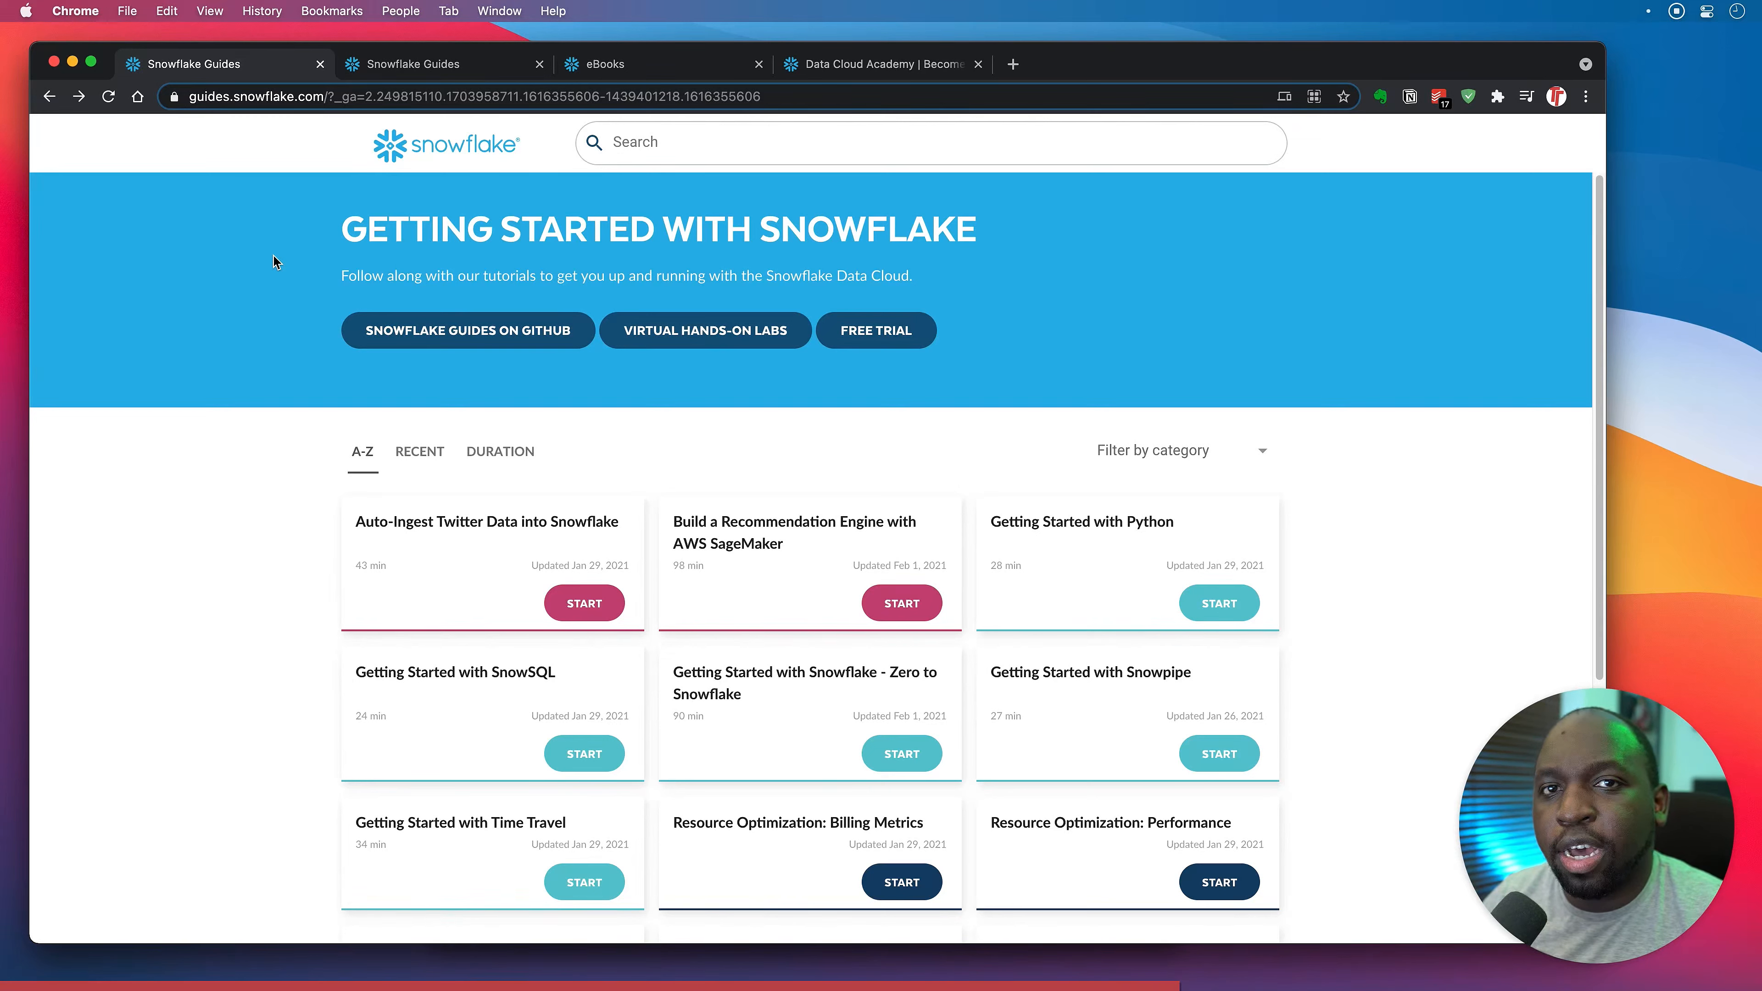
# Return to snowflake.com, close the Data Cloud Tour banner and start the free trial sign-up.
pyautogui.click(104, 100)
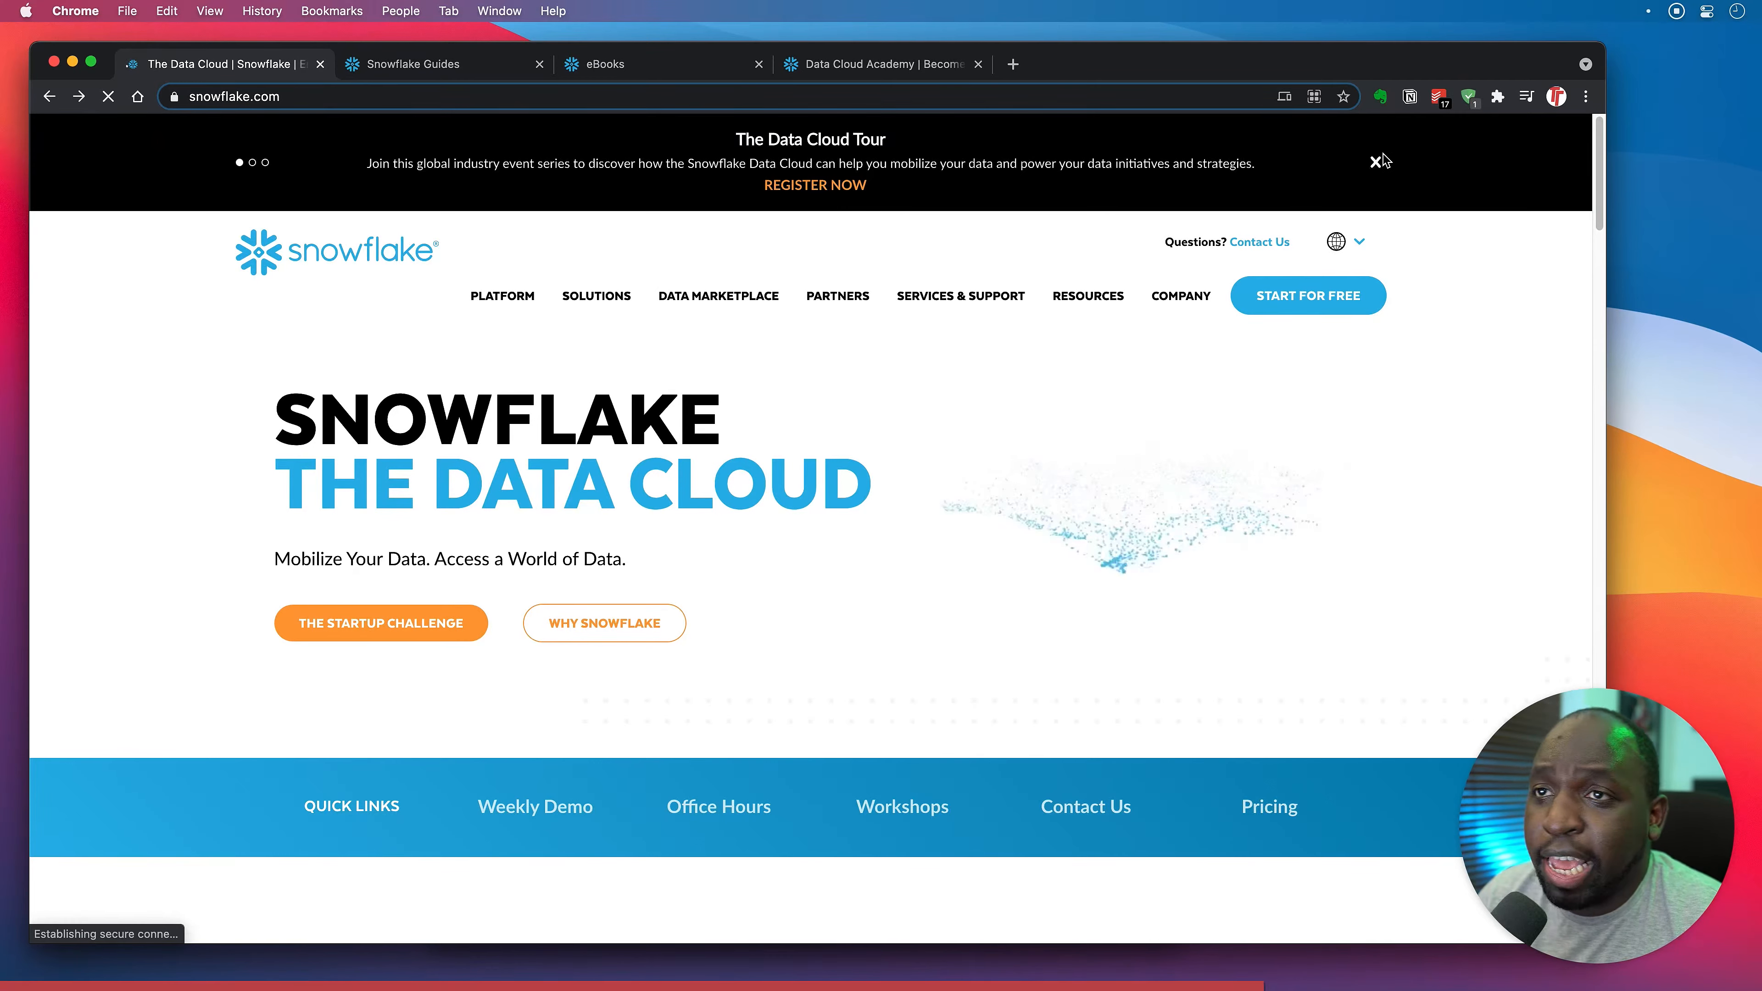
pyautogui.click(1374, 162)
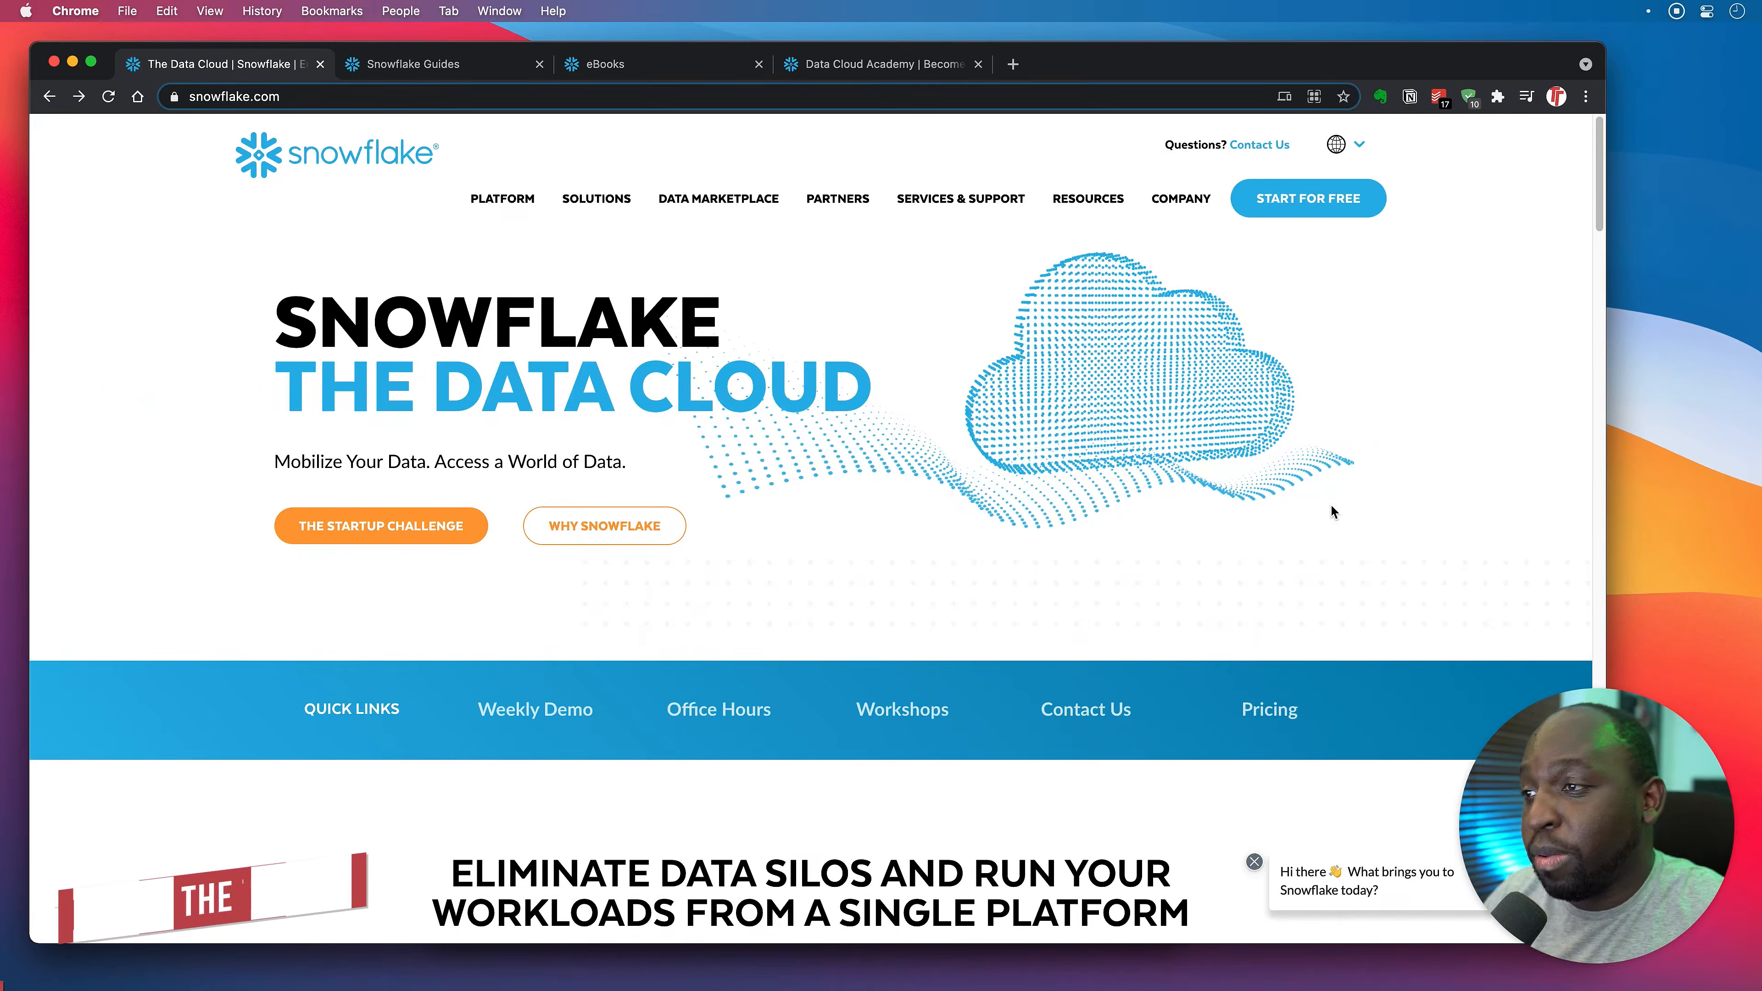
pyautogui.click(1307, 202)
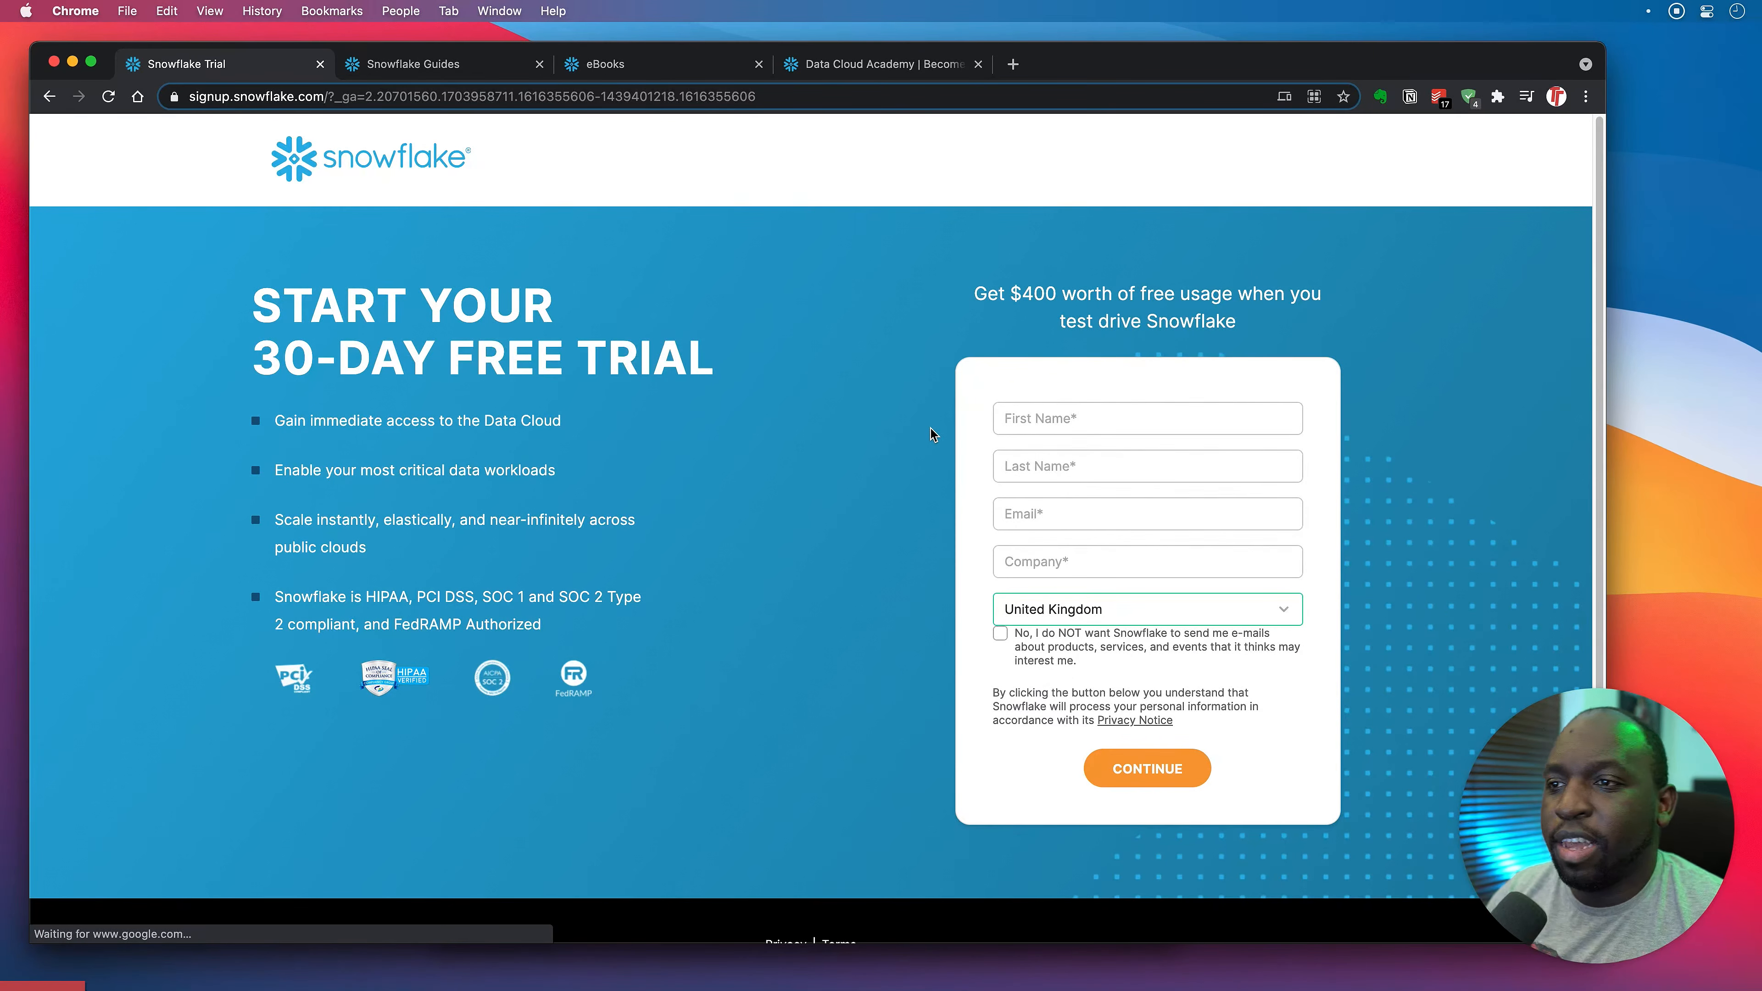
# Autofill the first and last name, then replace the e-mail with the work e-mail address.
pyautogui.click(1081, 419)
pyautogui.click(1082, 459)
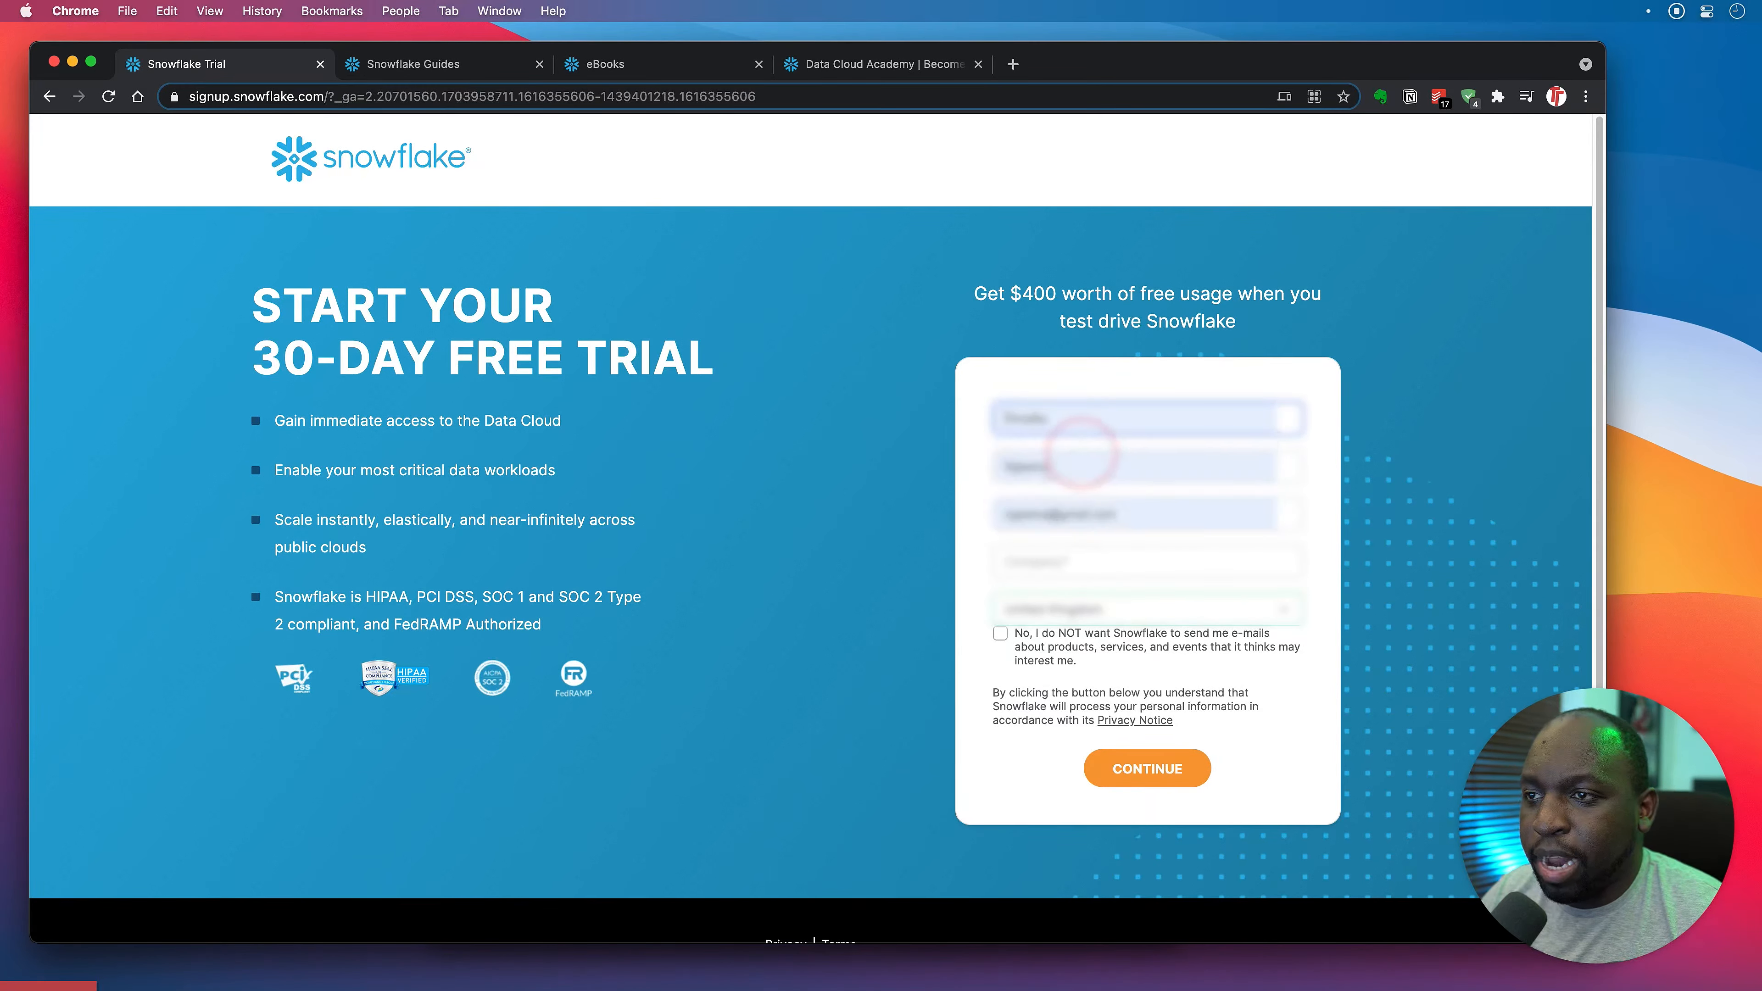
pyautogui.click(993, 514)
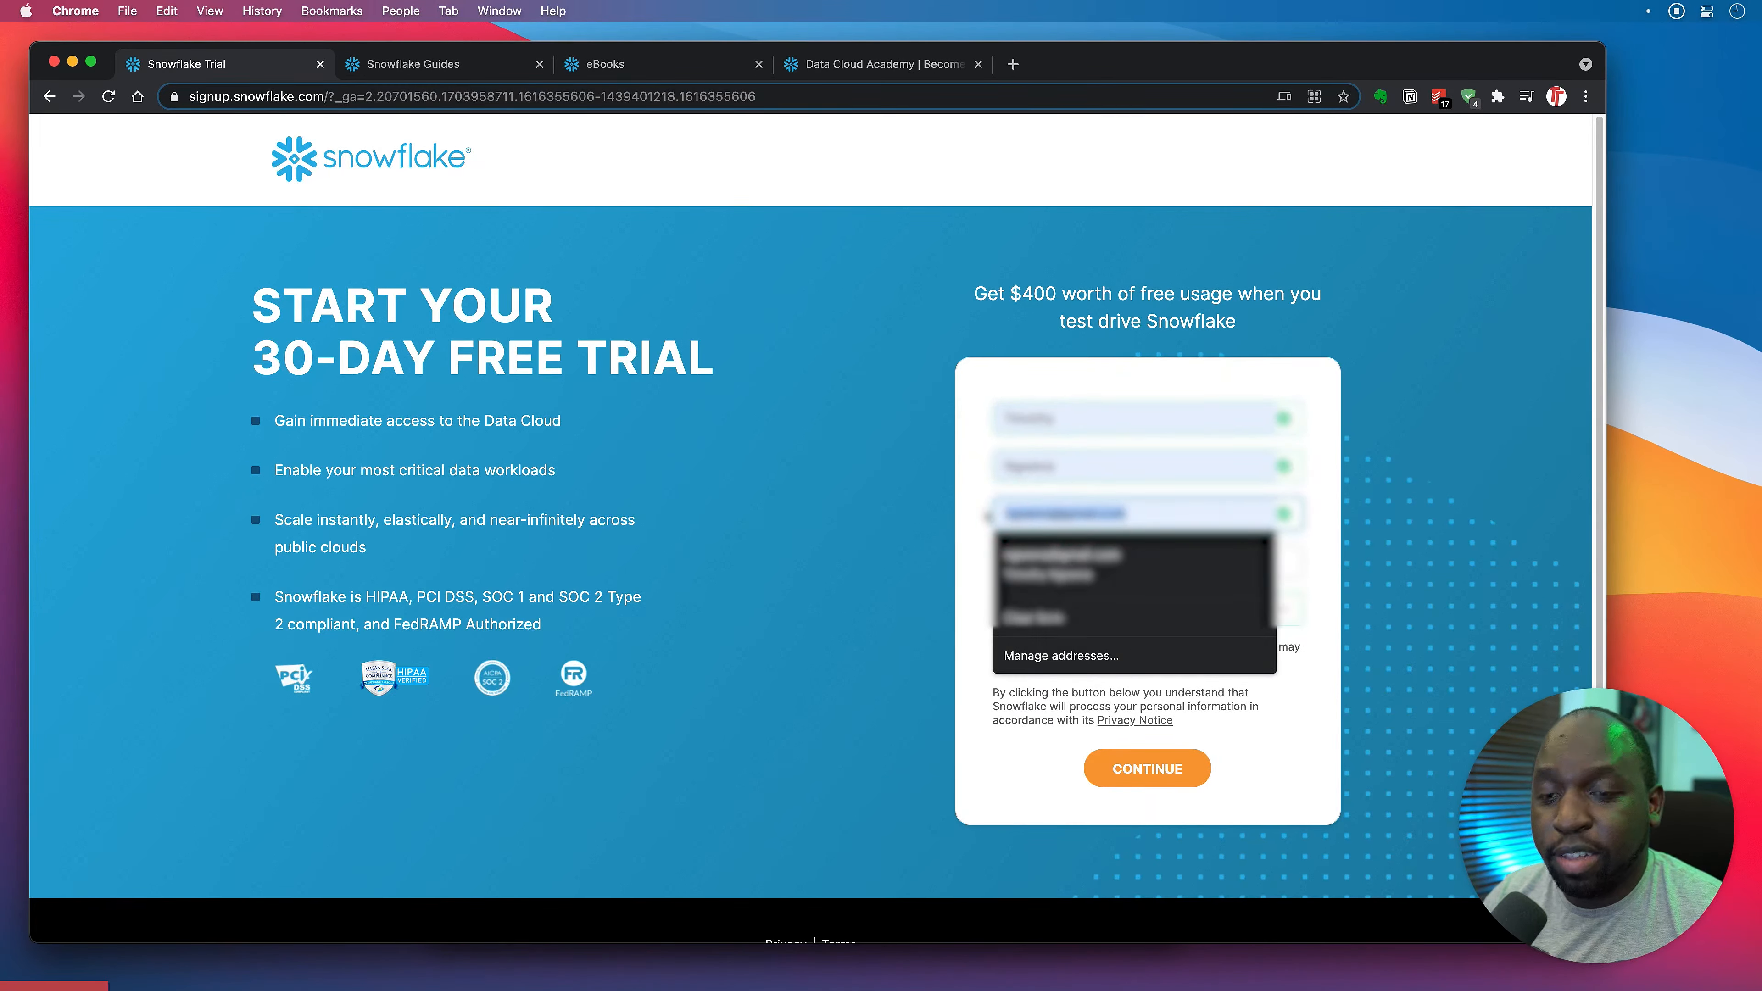
pyautogui.press('BackSpace')
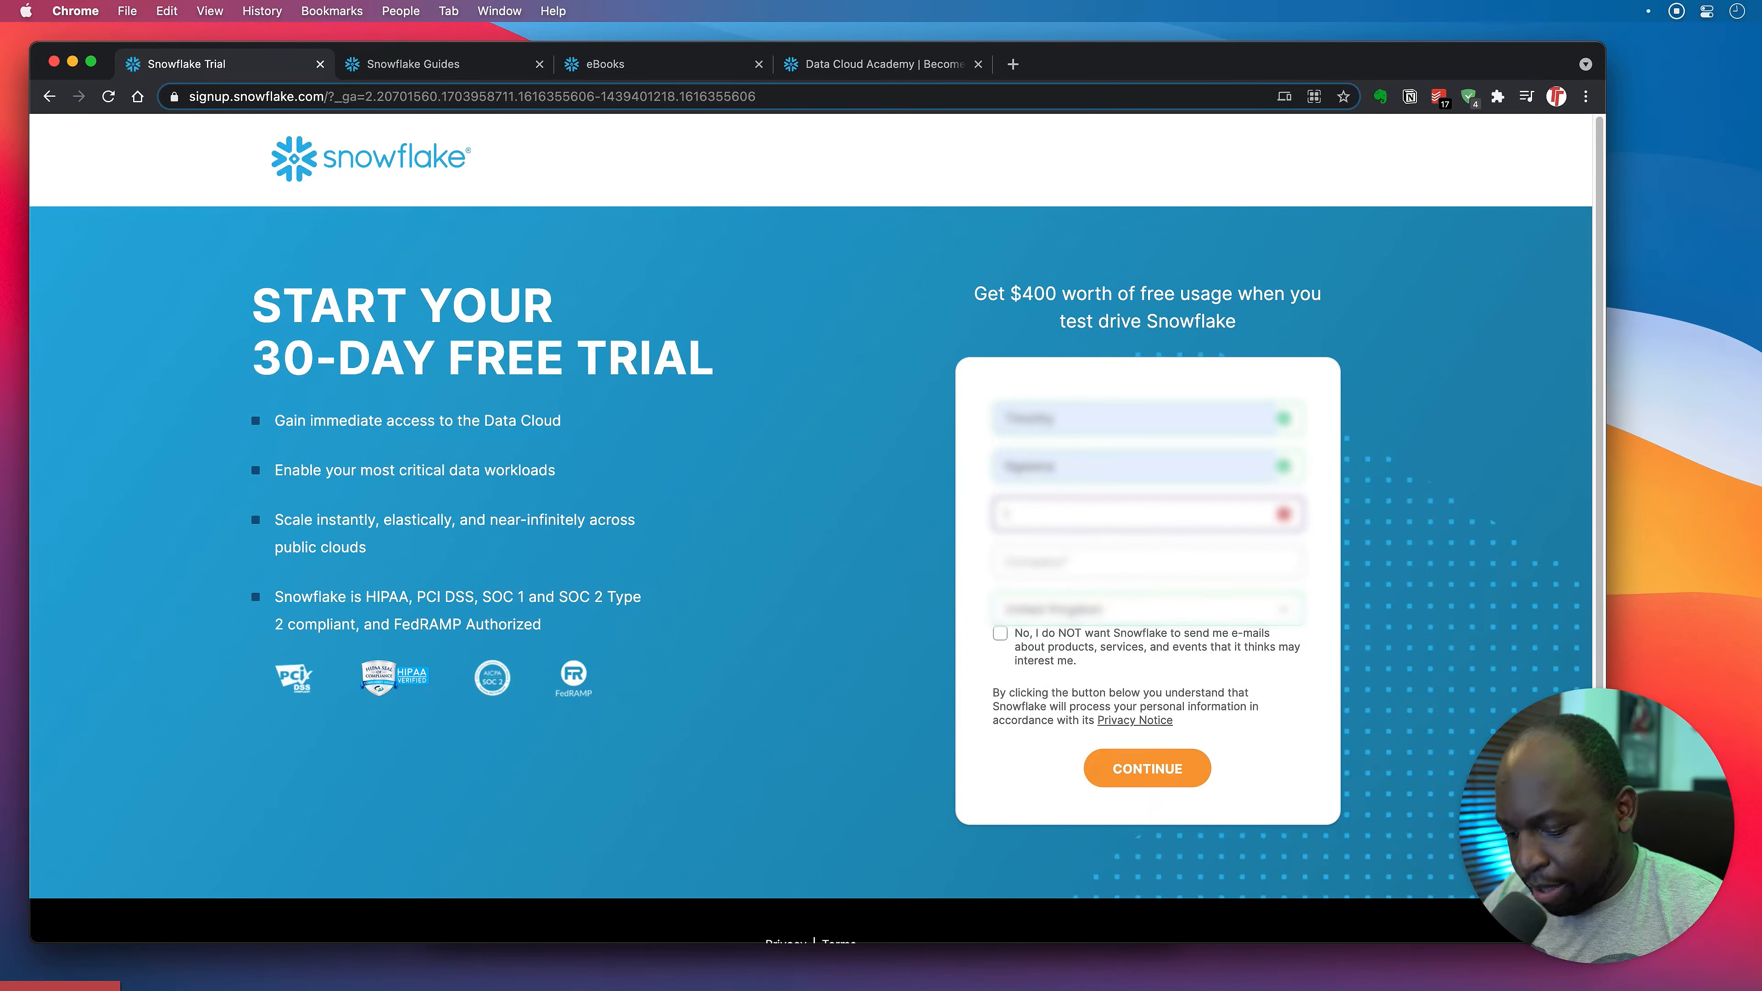
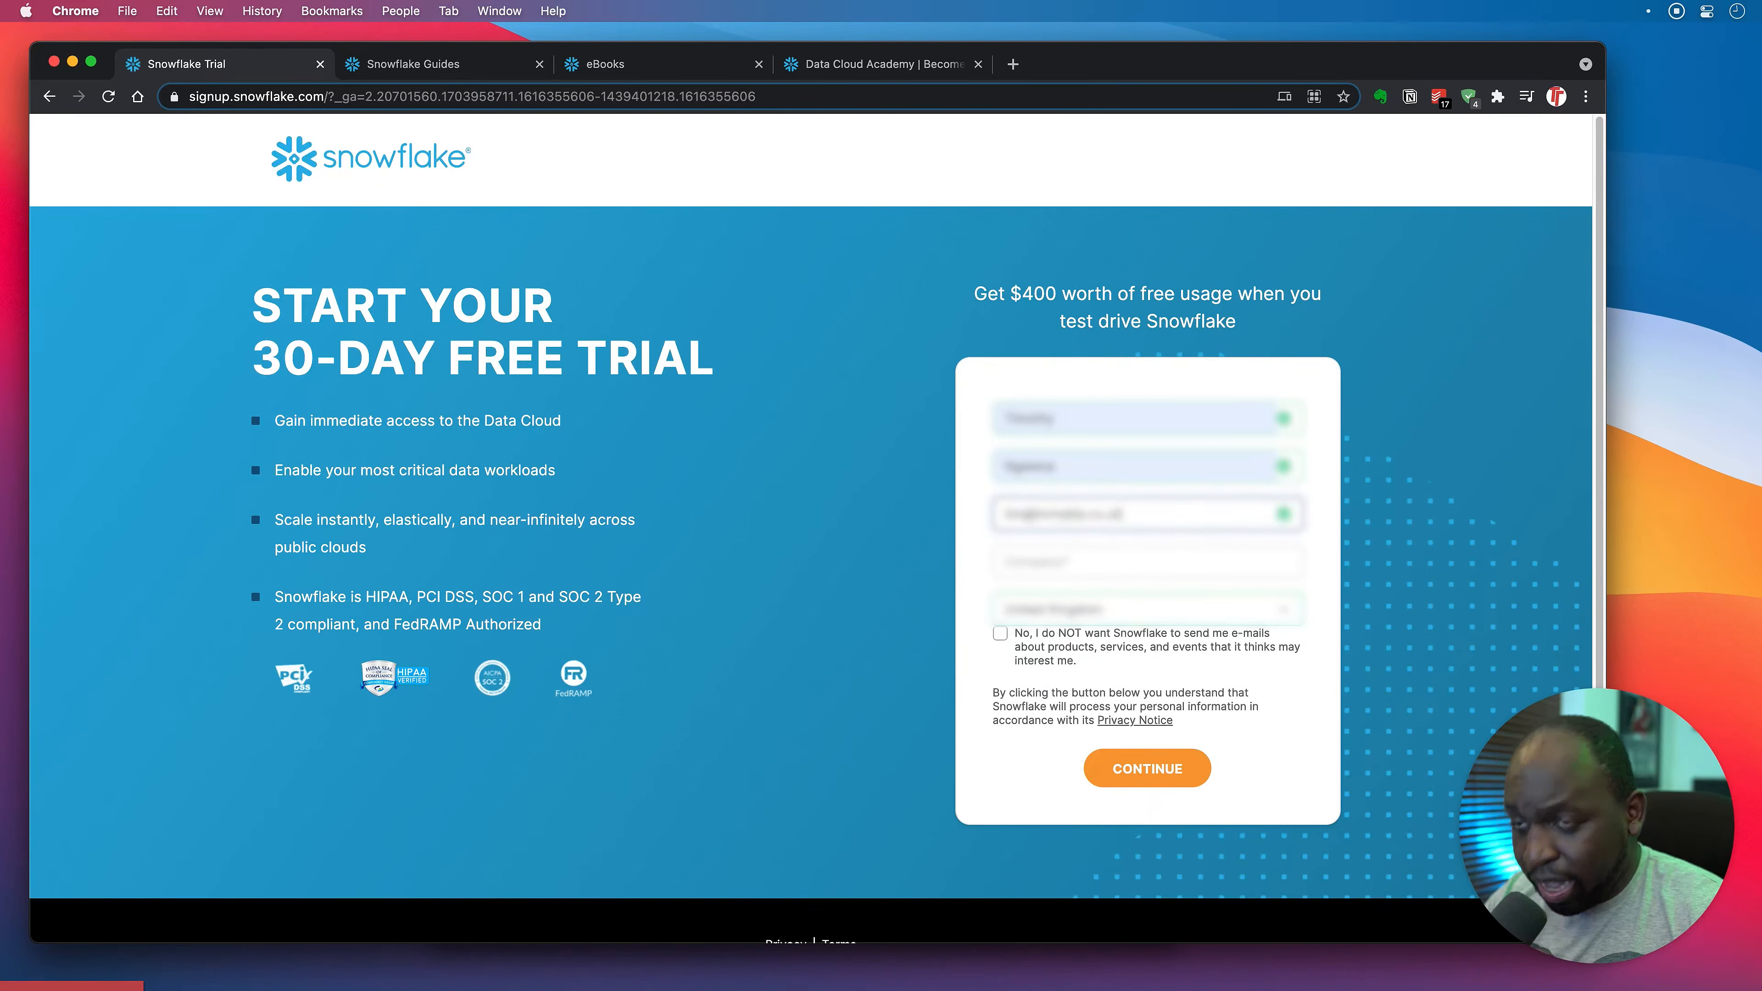
# Enter the company name in the Company field.
pyautogui.press('Tab')
pyautogui.write('Ti')
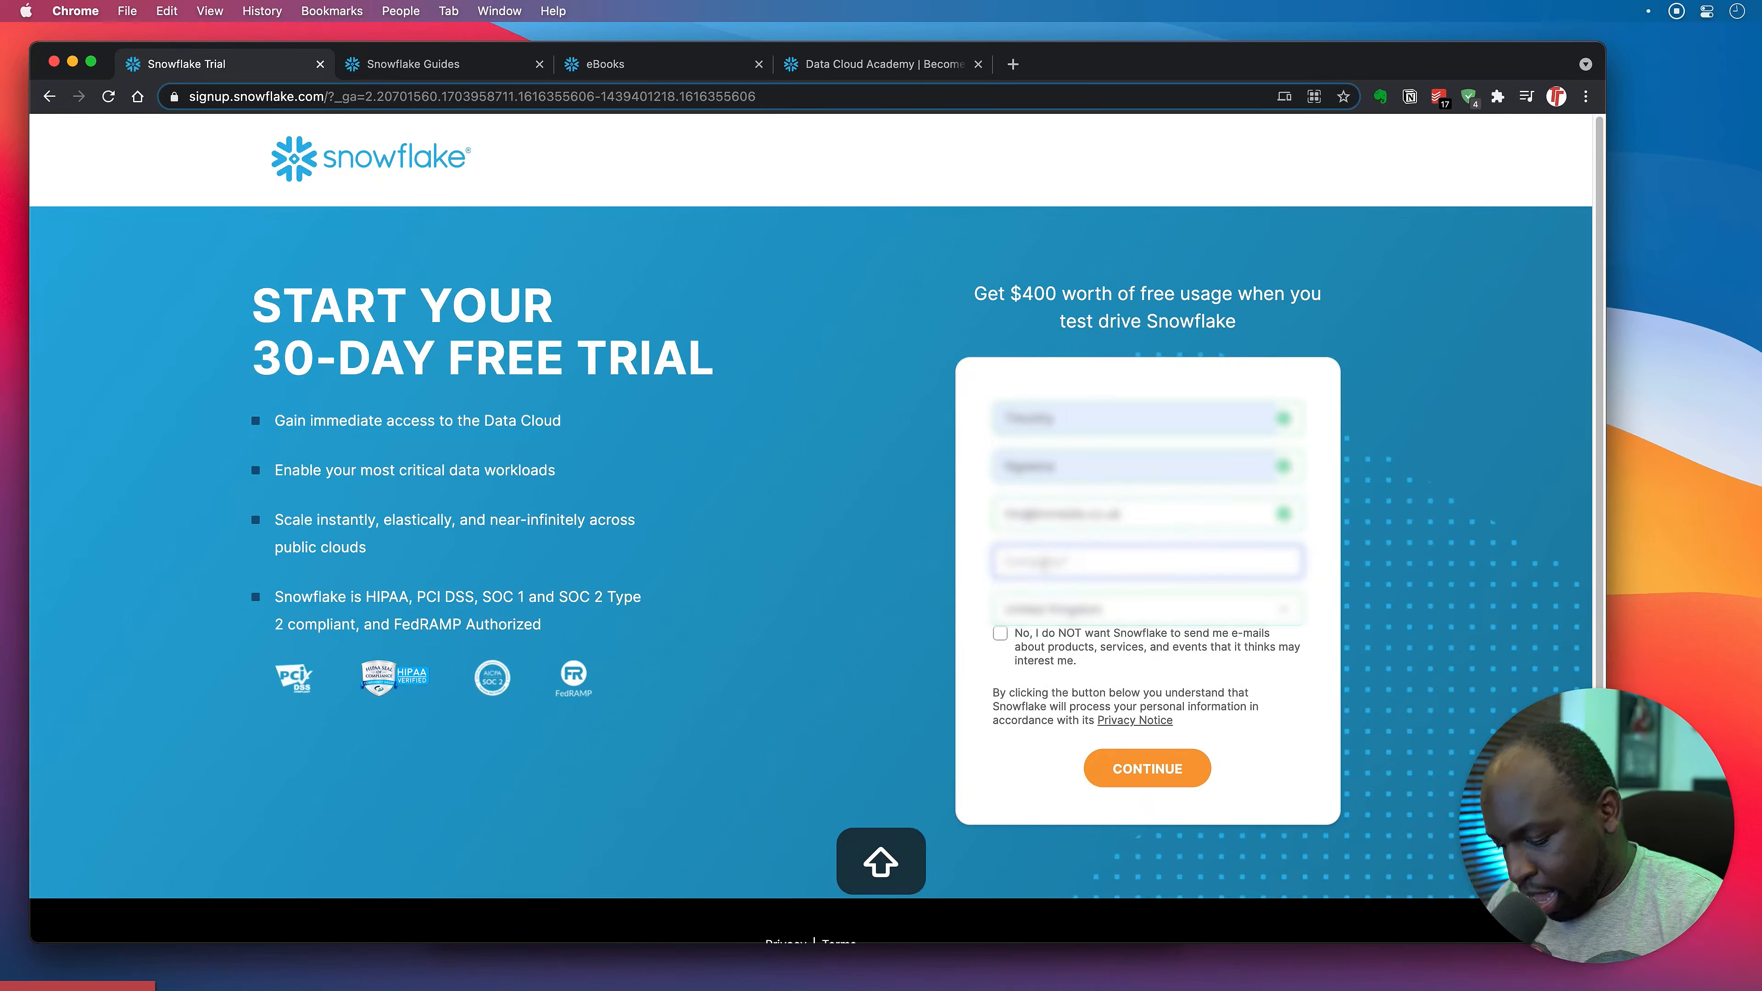
pyautogui.write('mM')
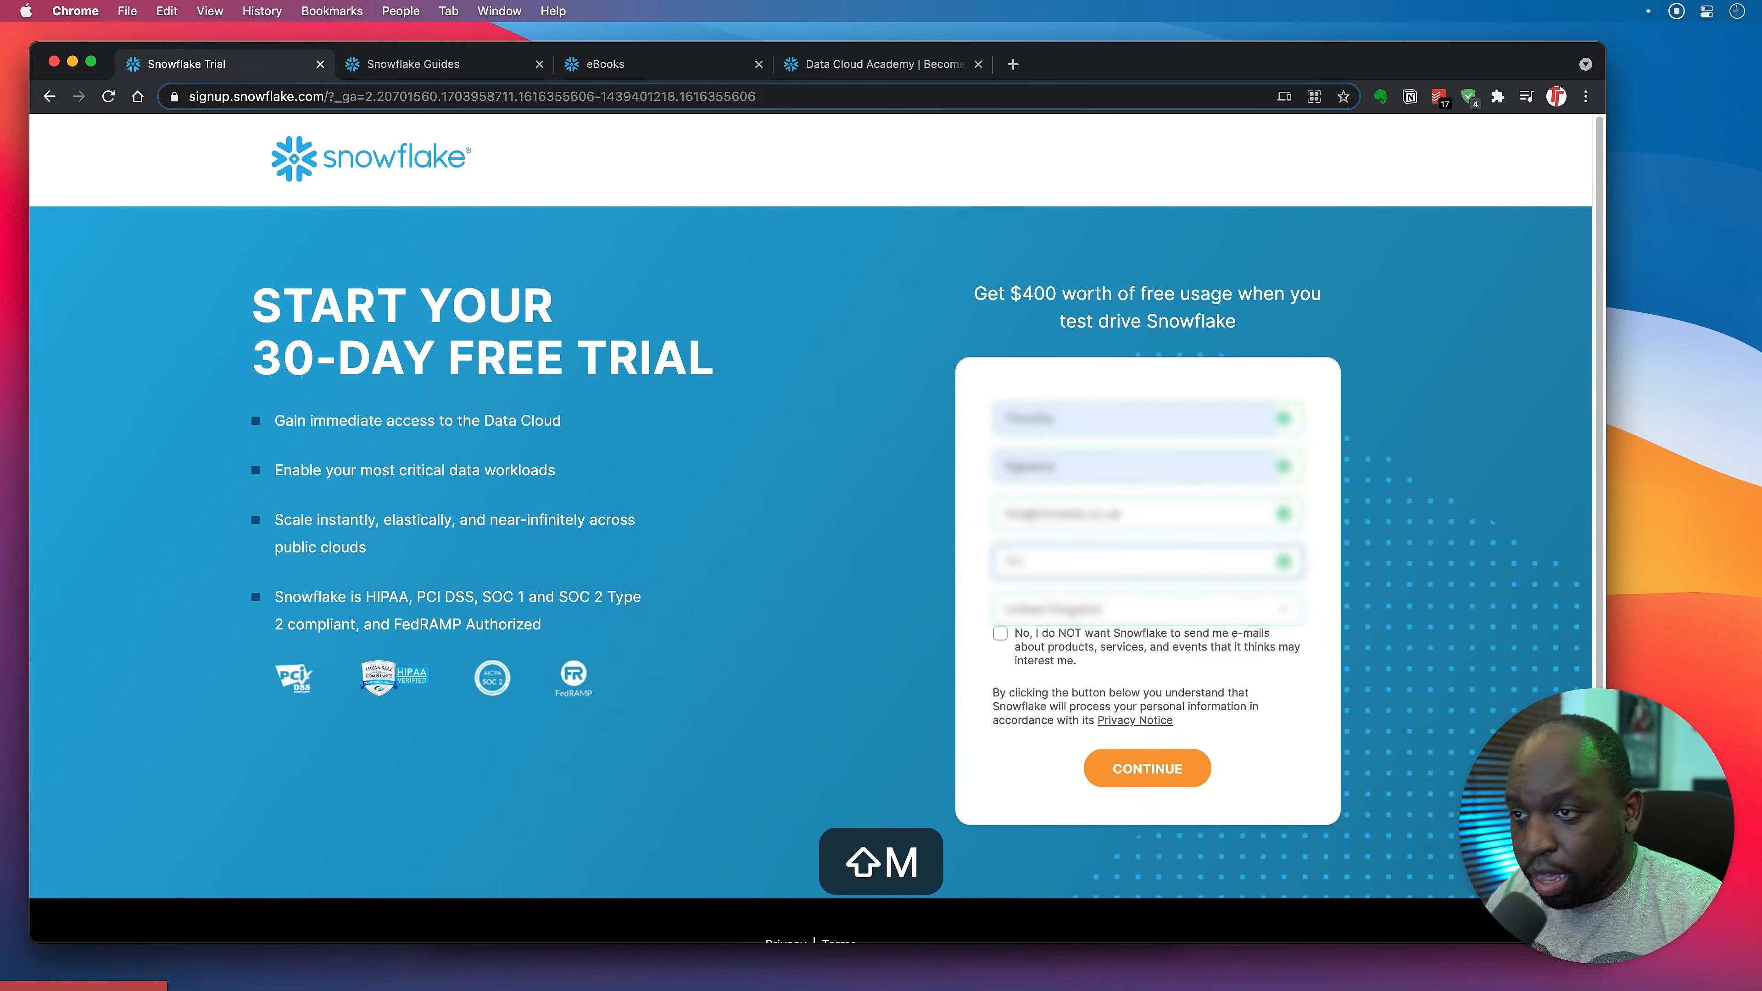
pyautogui.press('BackSpace')
pyautogui.press('BackSpace')
pyautogui.press('BackSpace')
pyautogui.write('N Media')
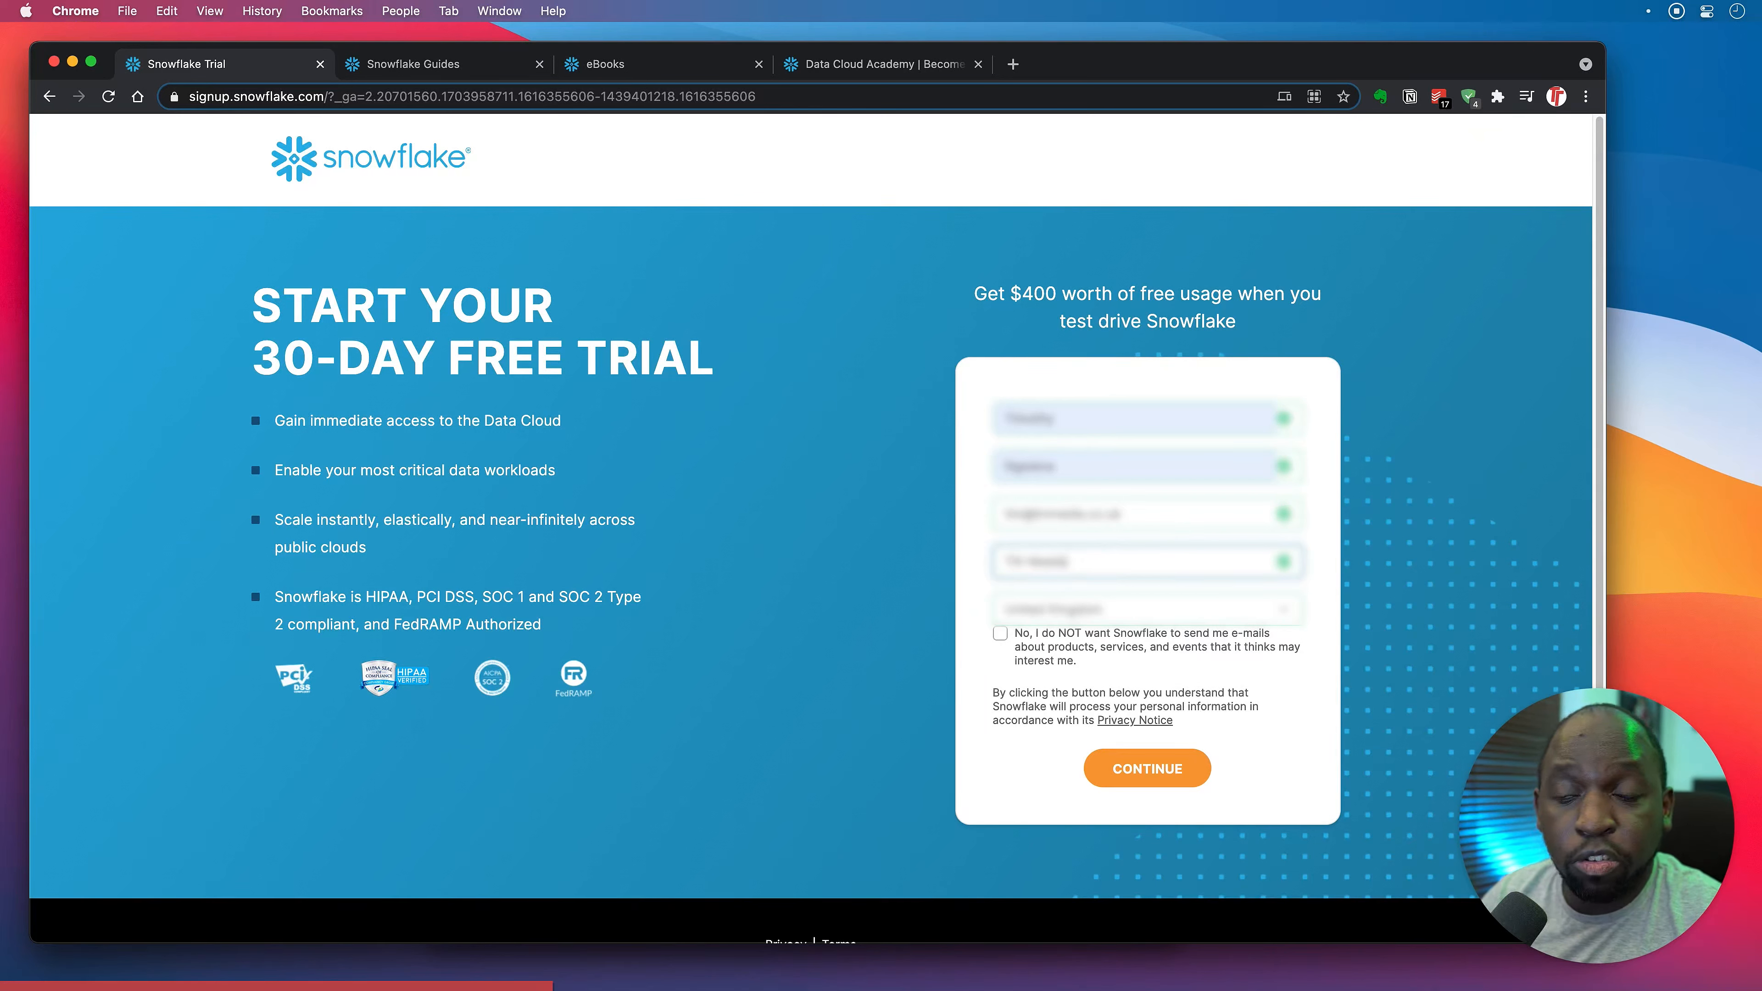
pyautogui.write('Ltd')
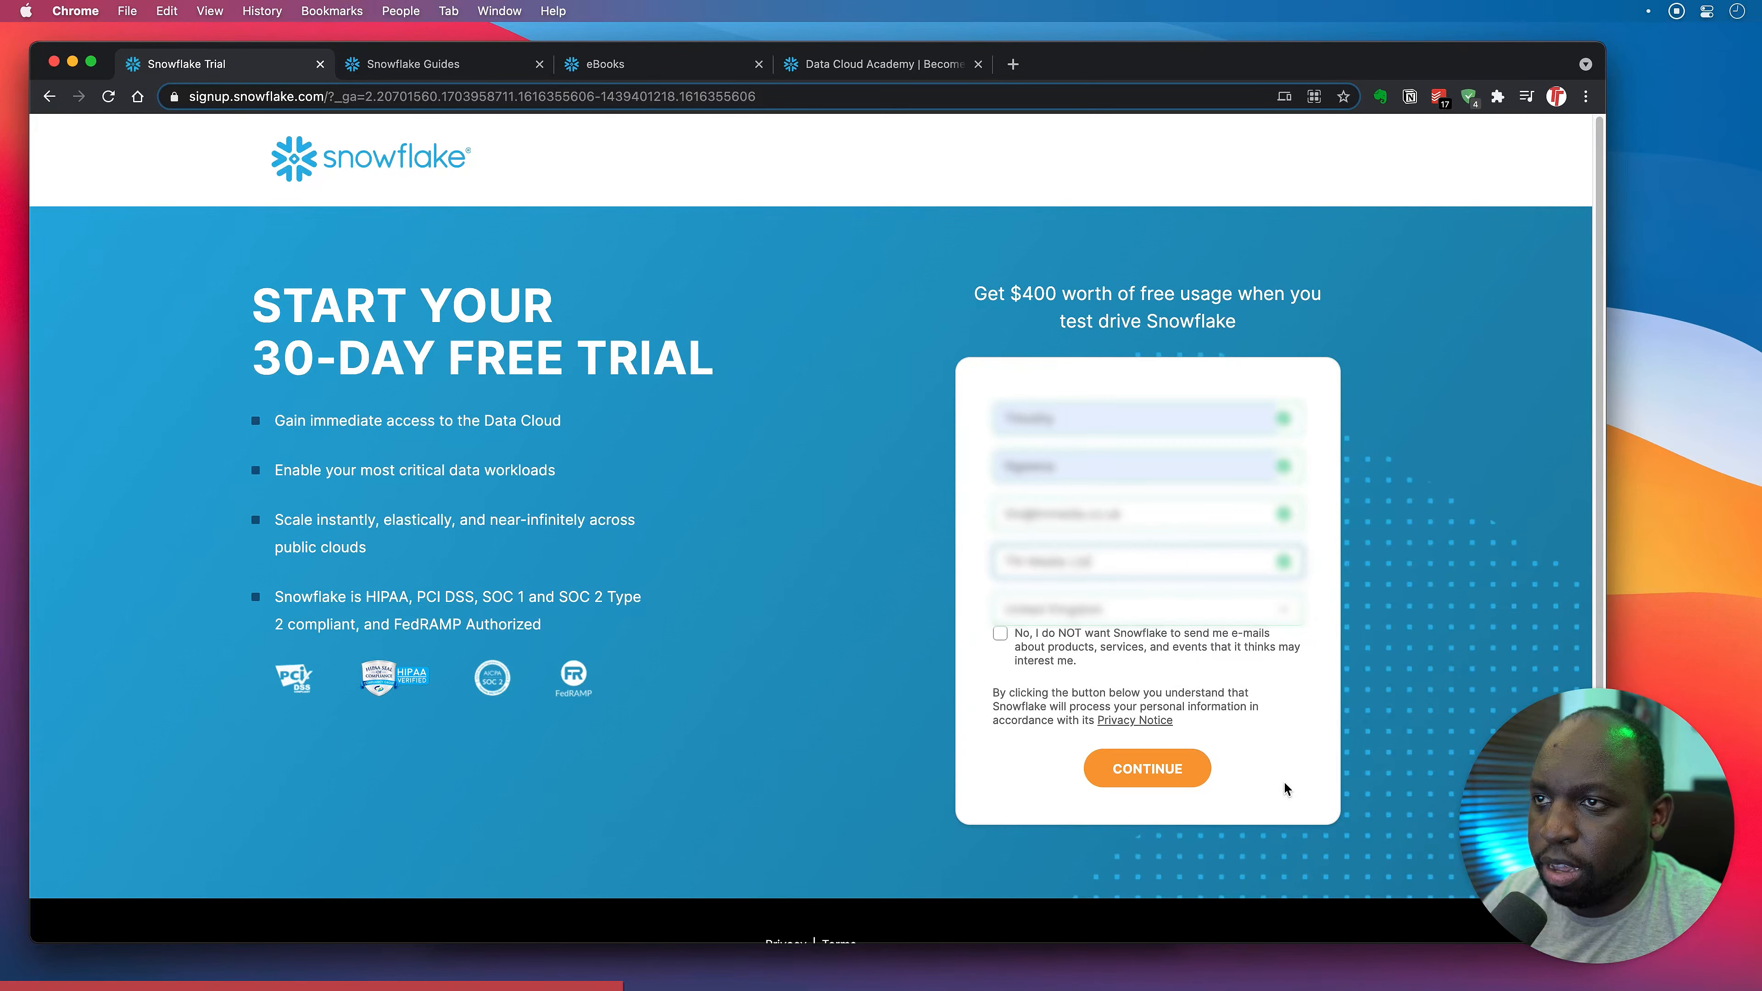
# Continue to the second sign-up step and select the Standard edition.
pyautogui.click(1165, 777)
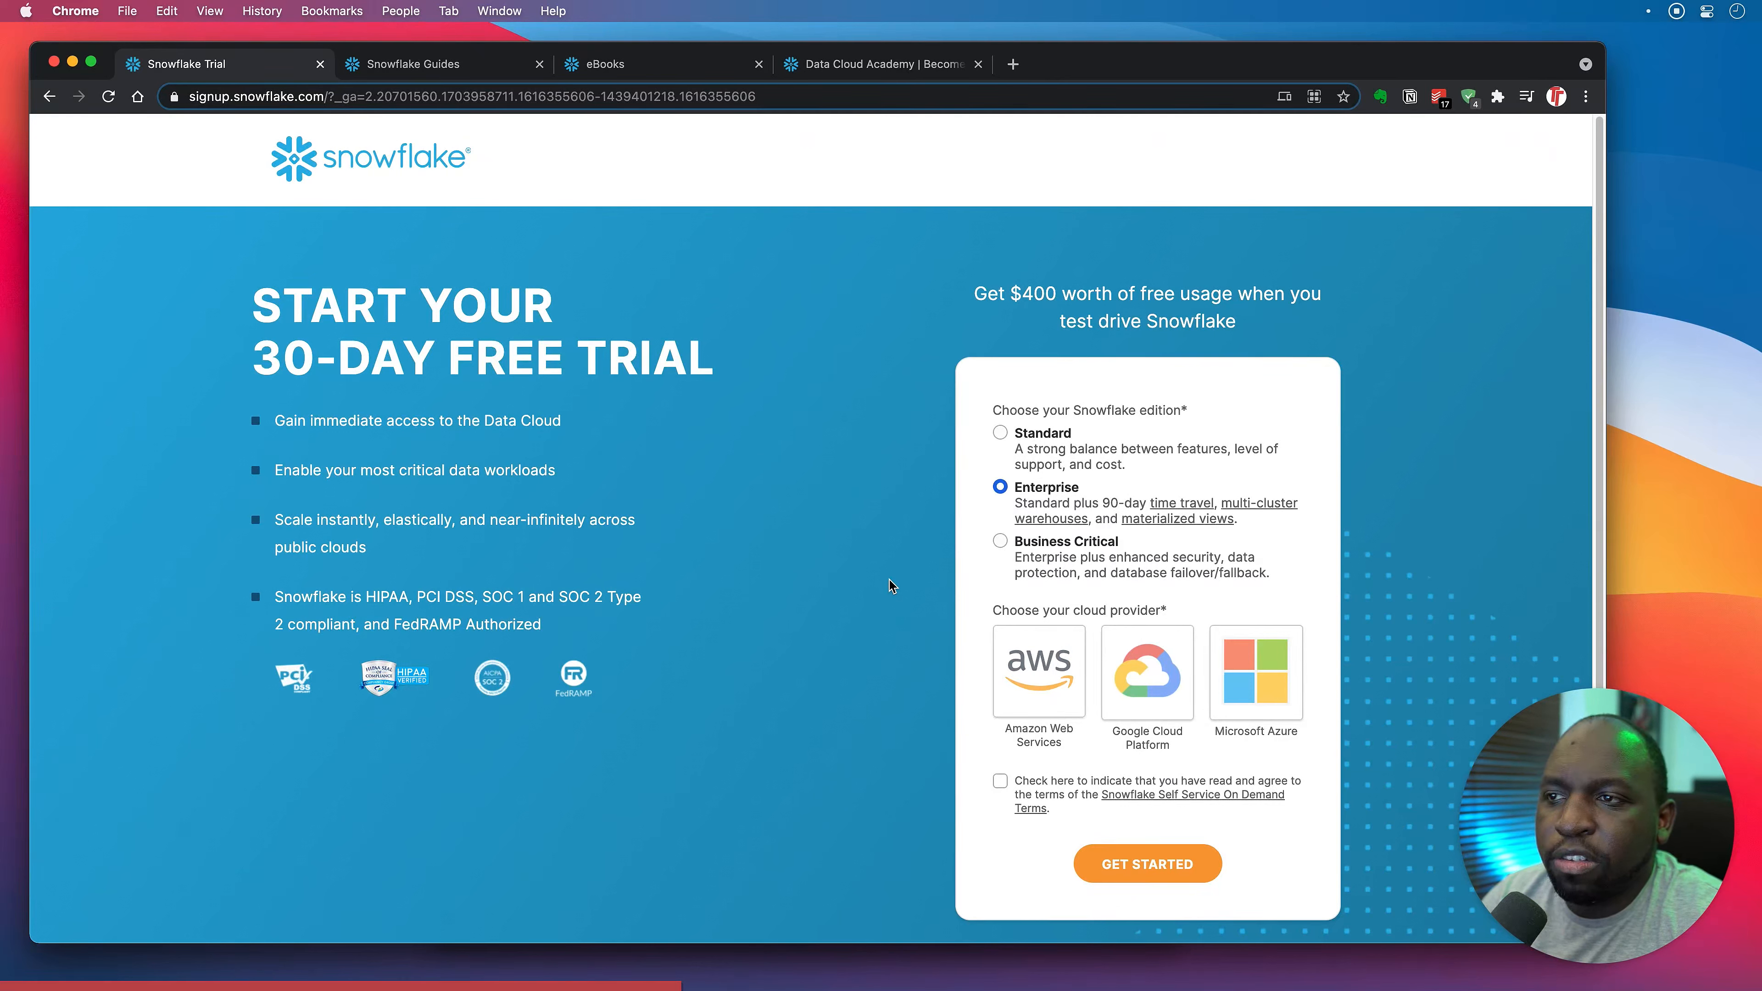
pyautogui.click(1000, 432)
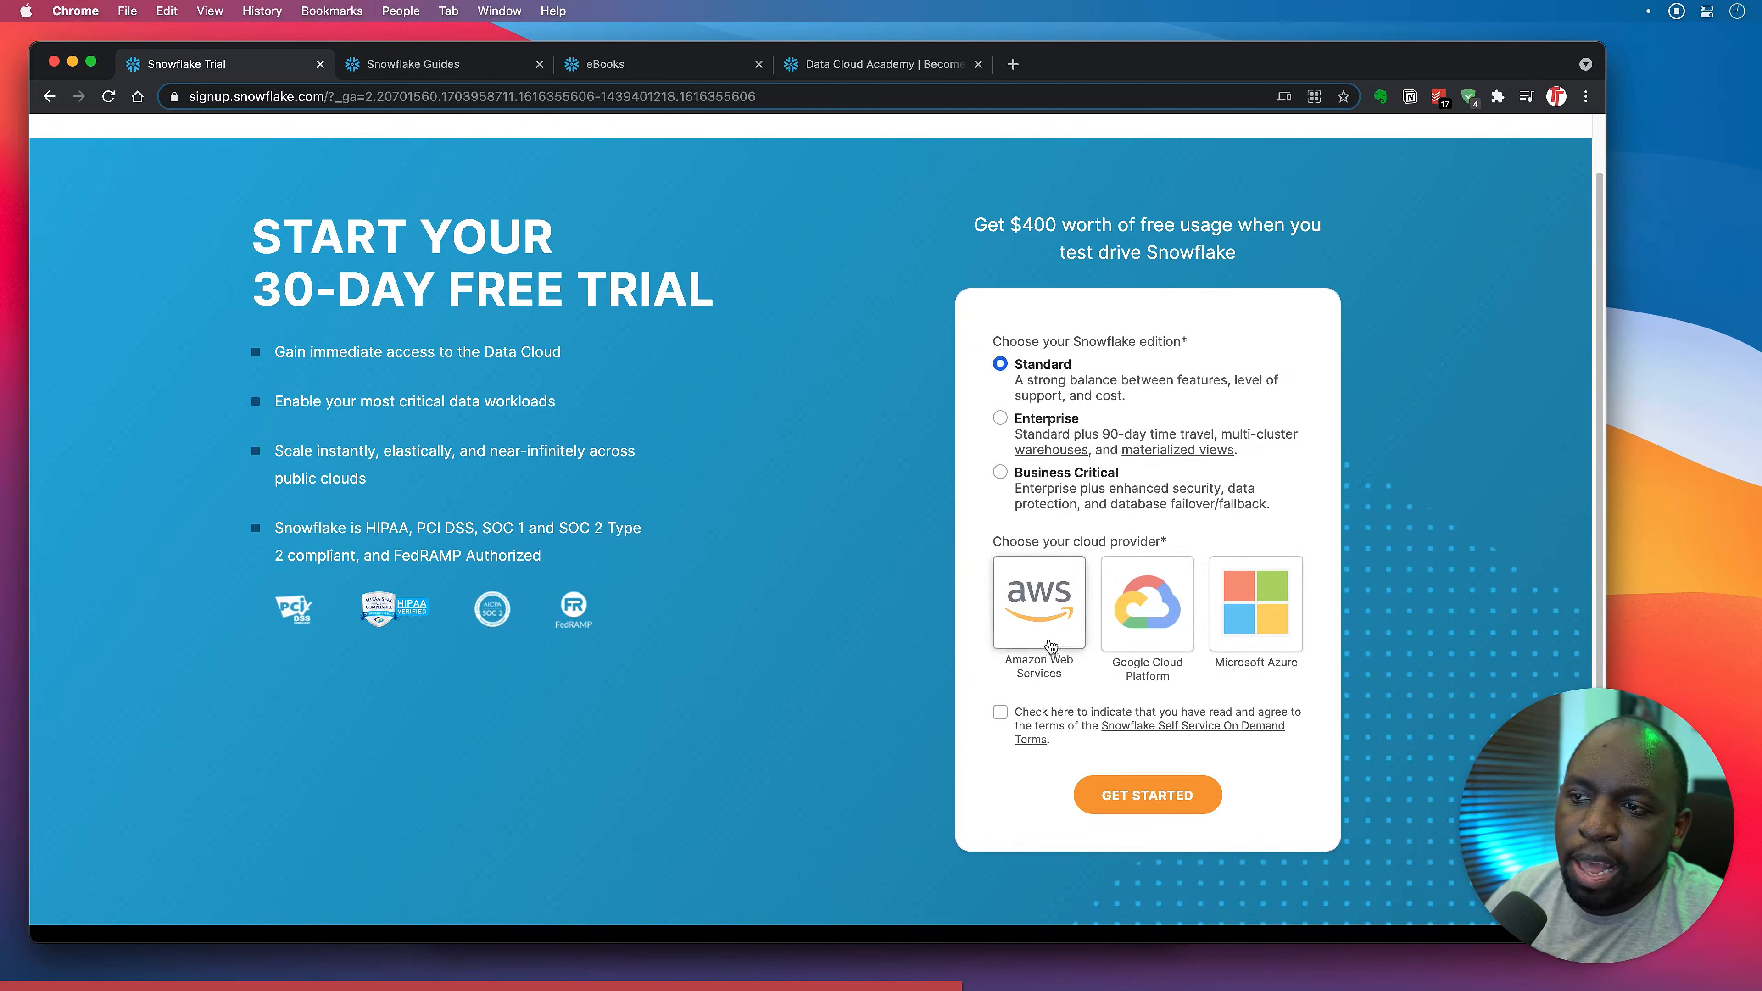
# Choose AWS in the EU (Ireland) region, accept the terms and submit the trial sign-up.
pyautogui.click(1035, 635)
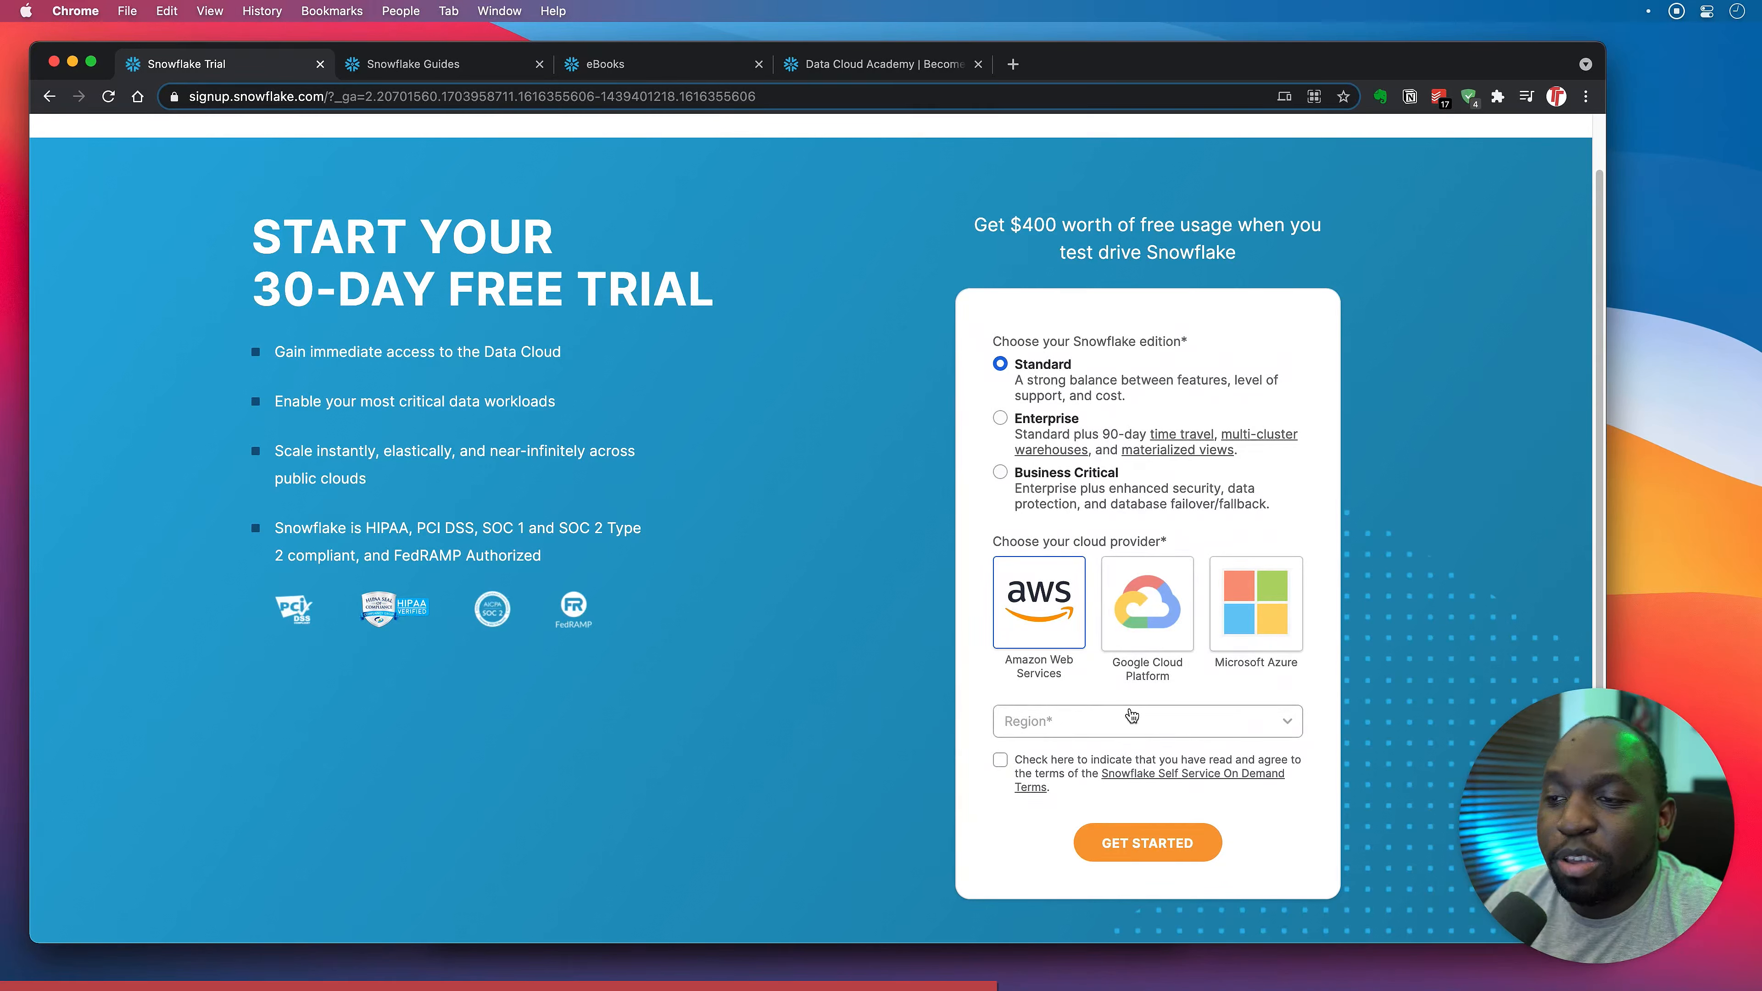
pyautogui.click(1141, 721)
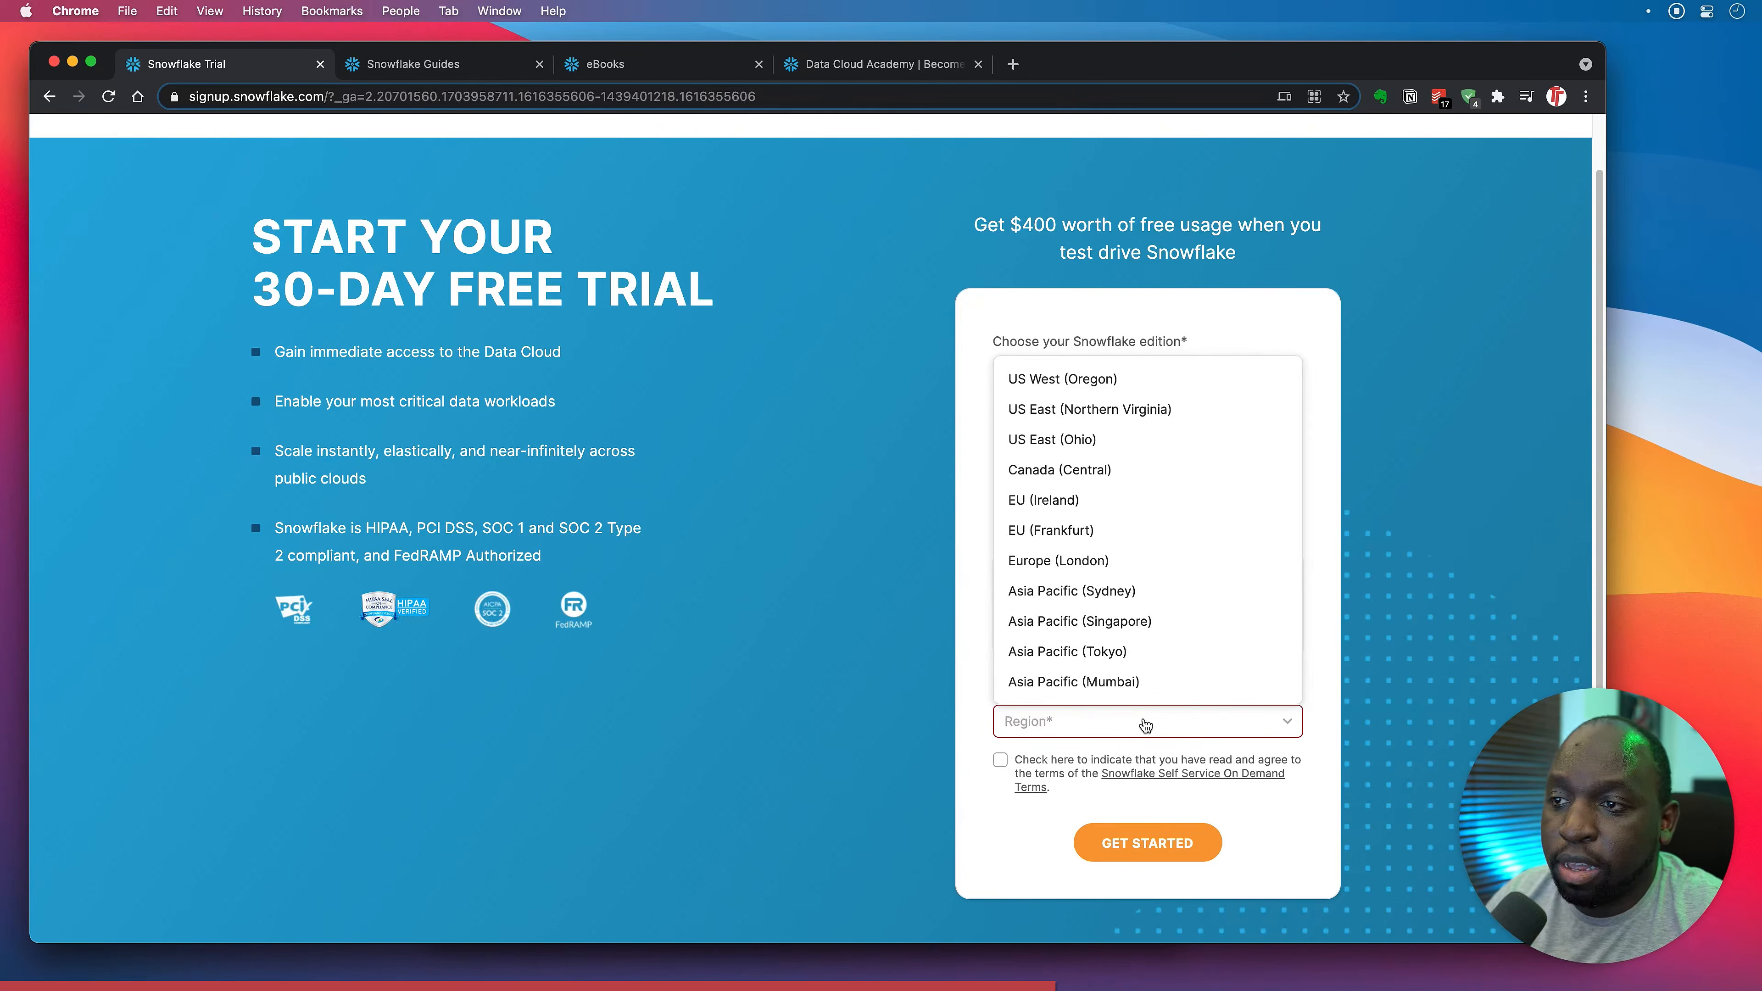
pyautogui.click(1103, 504)
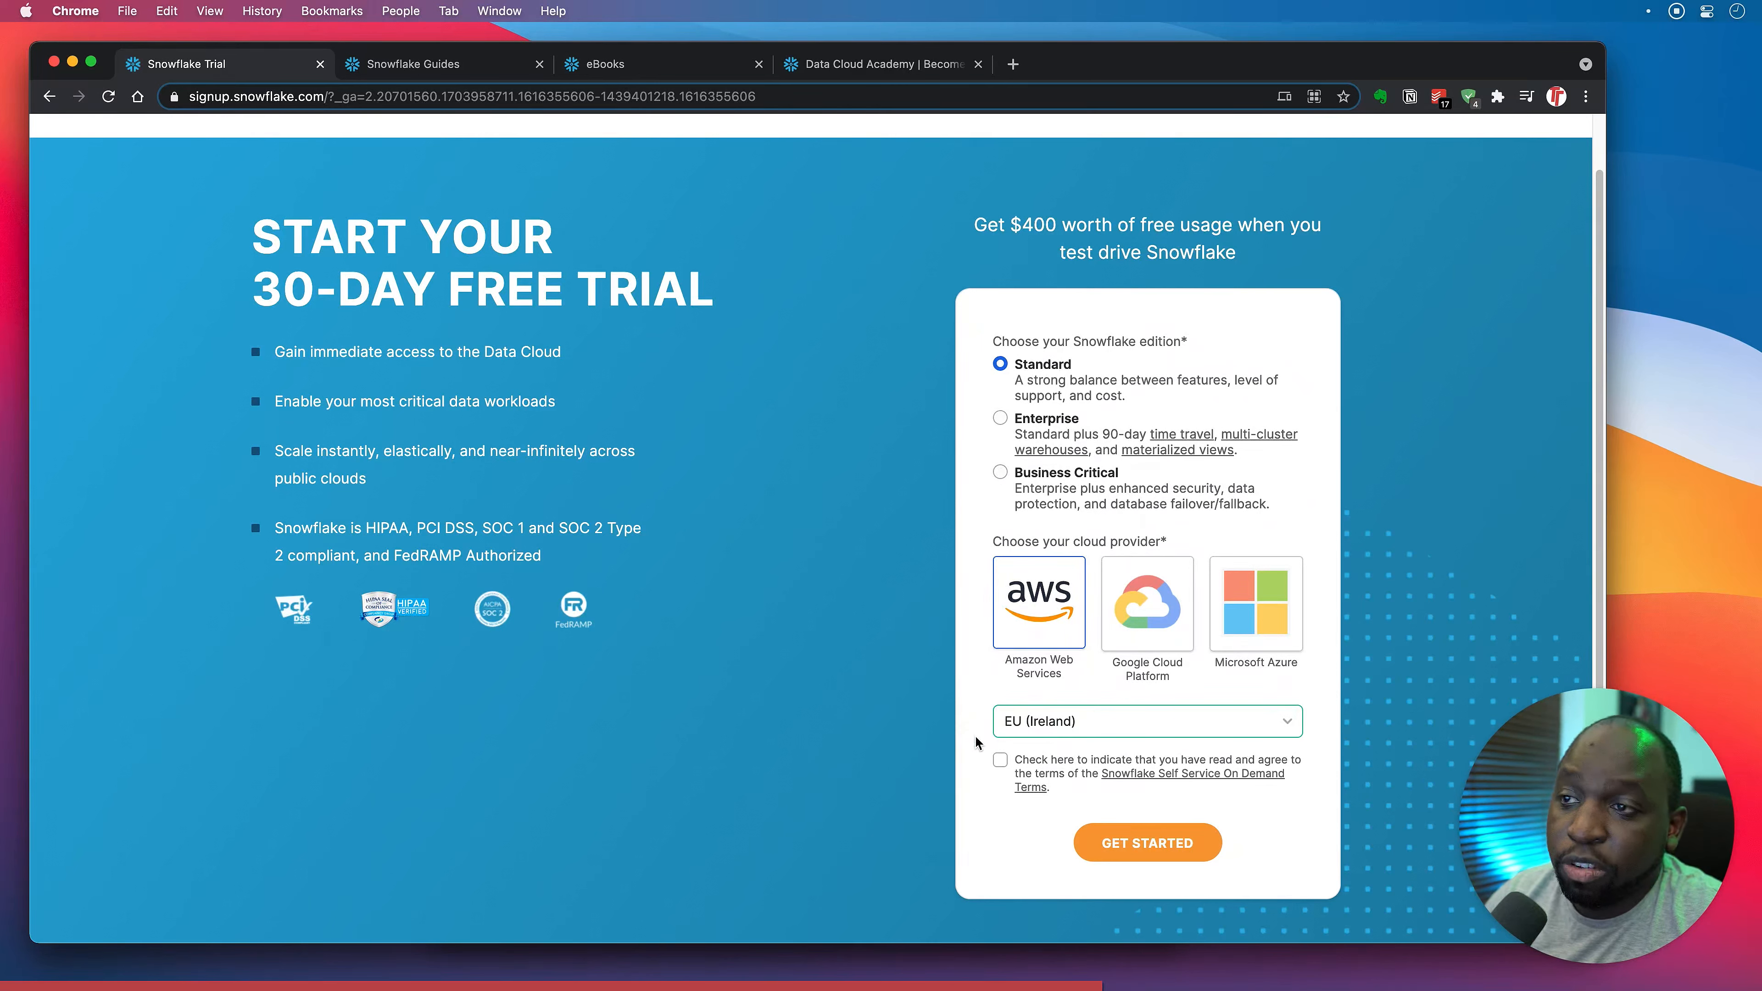
pyautogui.click(1003, 762)
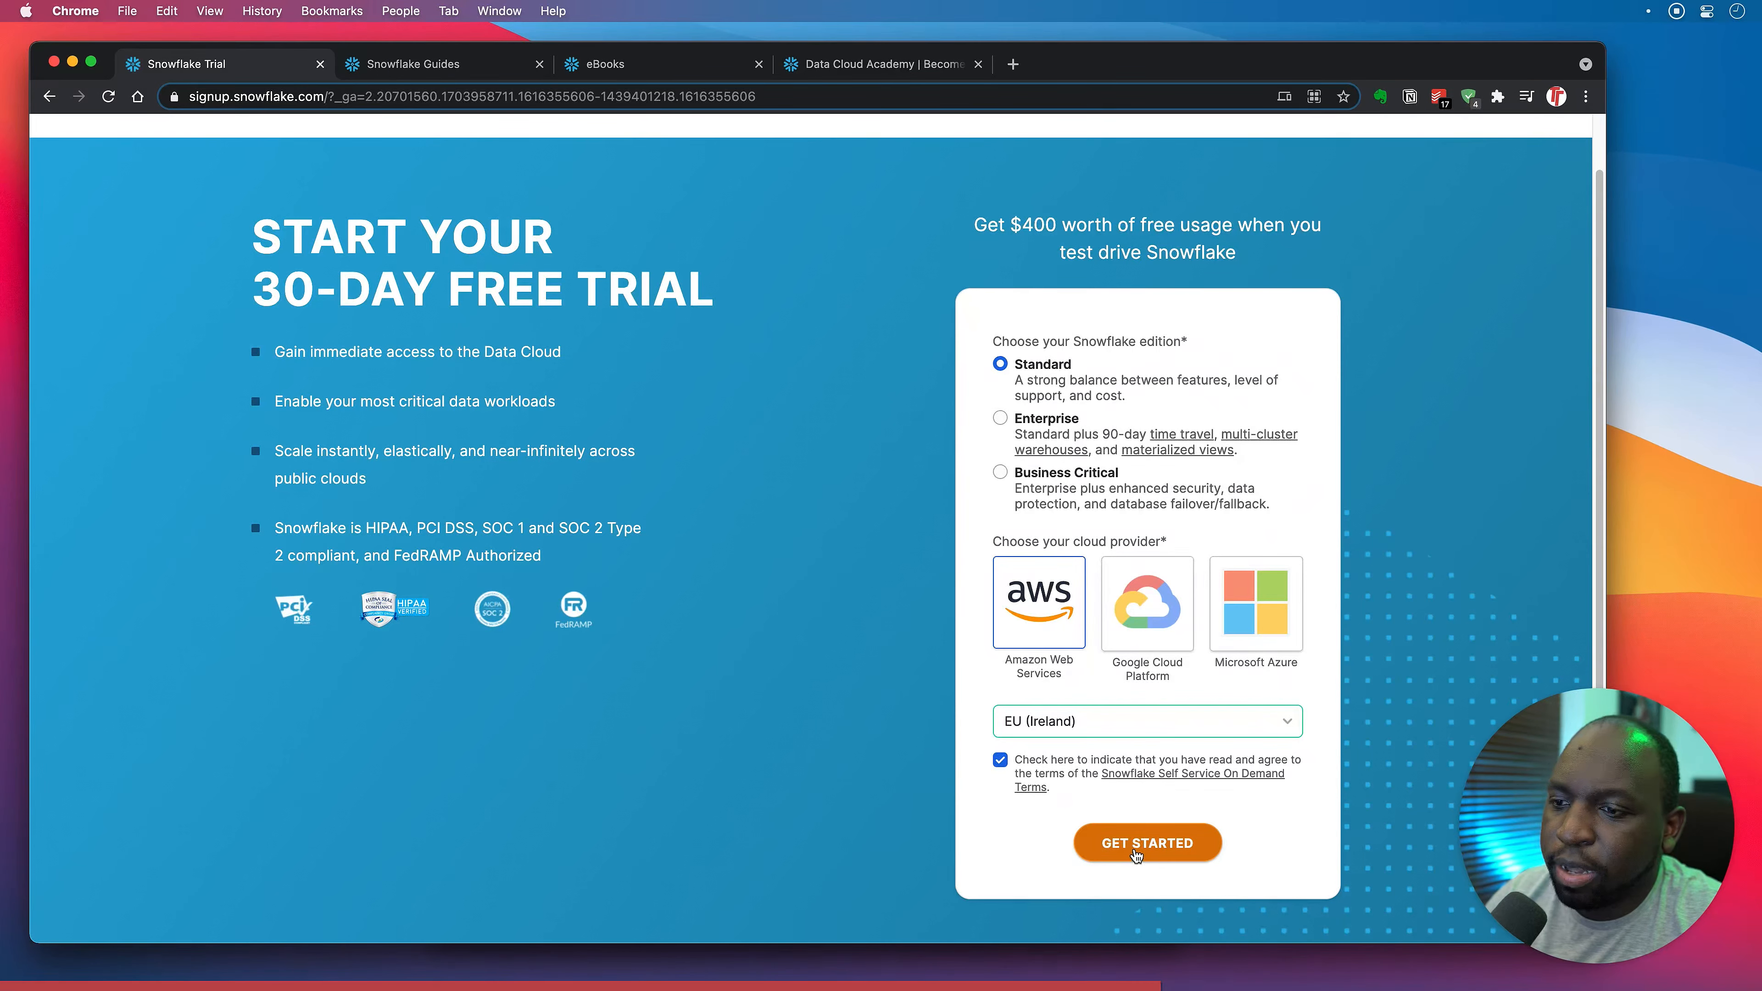
pyautogui.click(1149, 852)
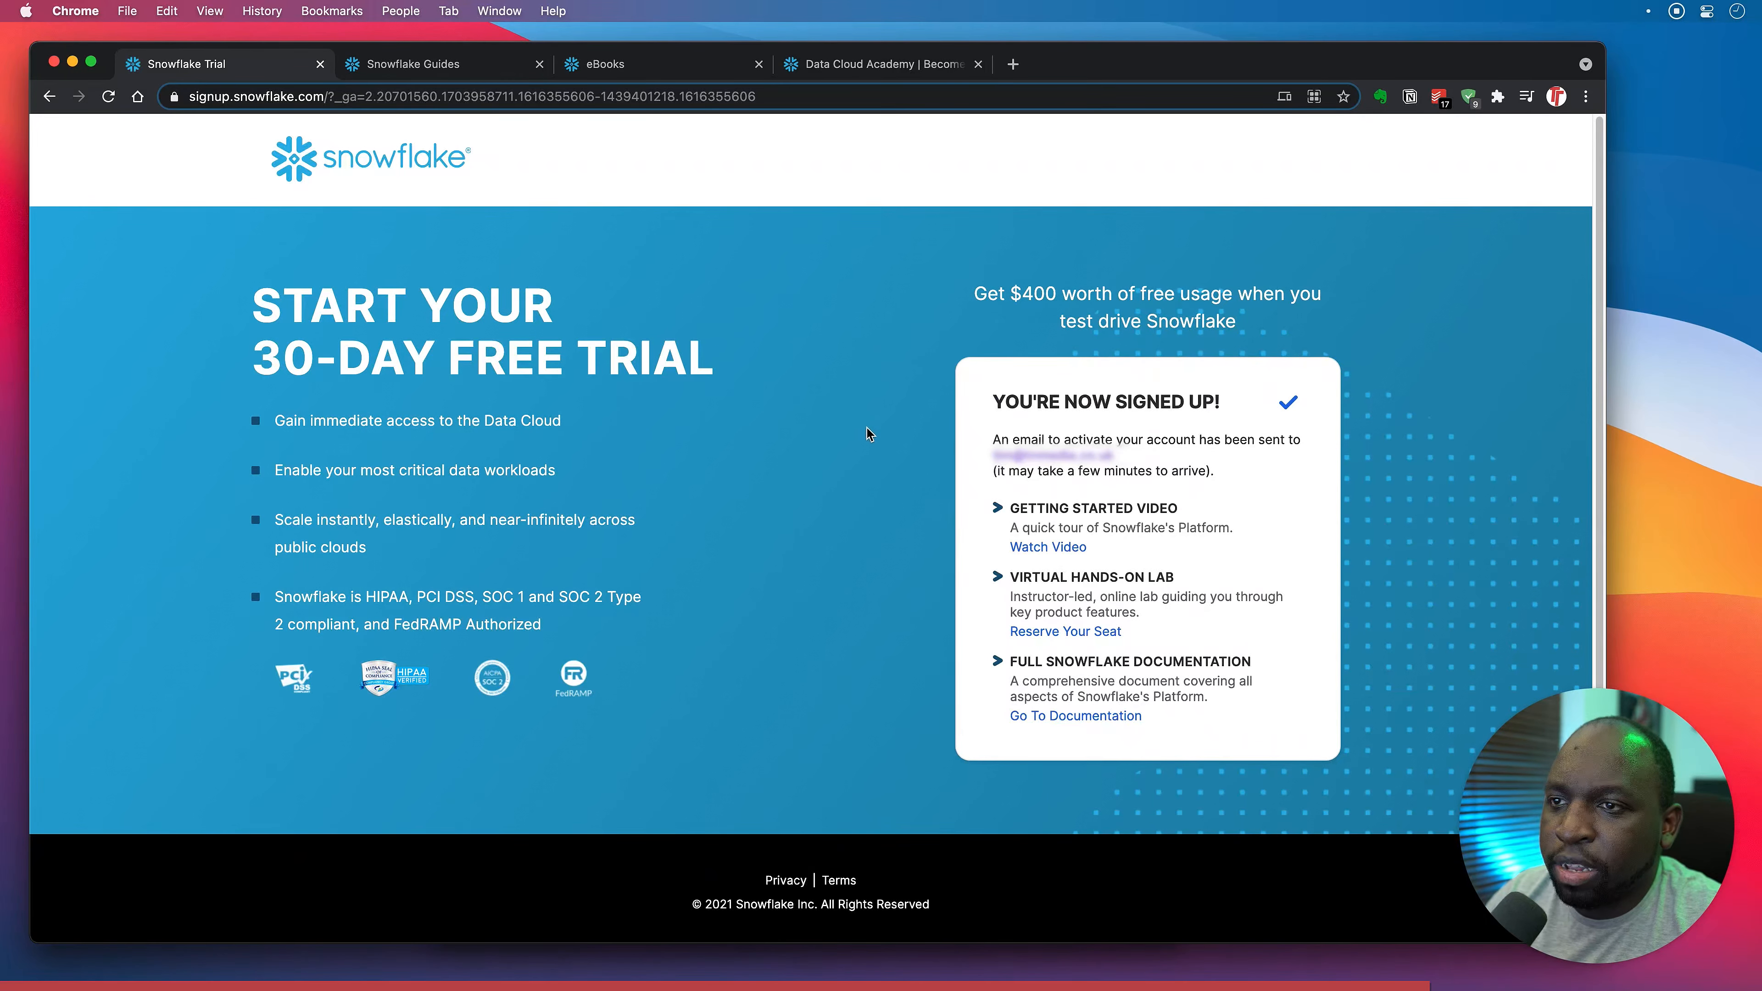
# Load google.com in a new Chrome tab.
pyautogui.click(1013, 64)
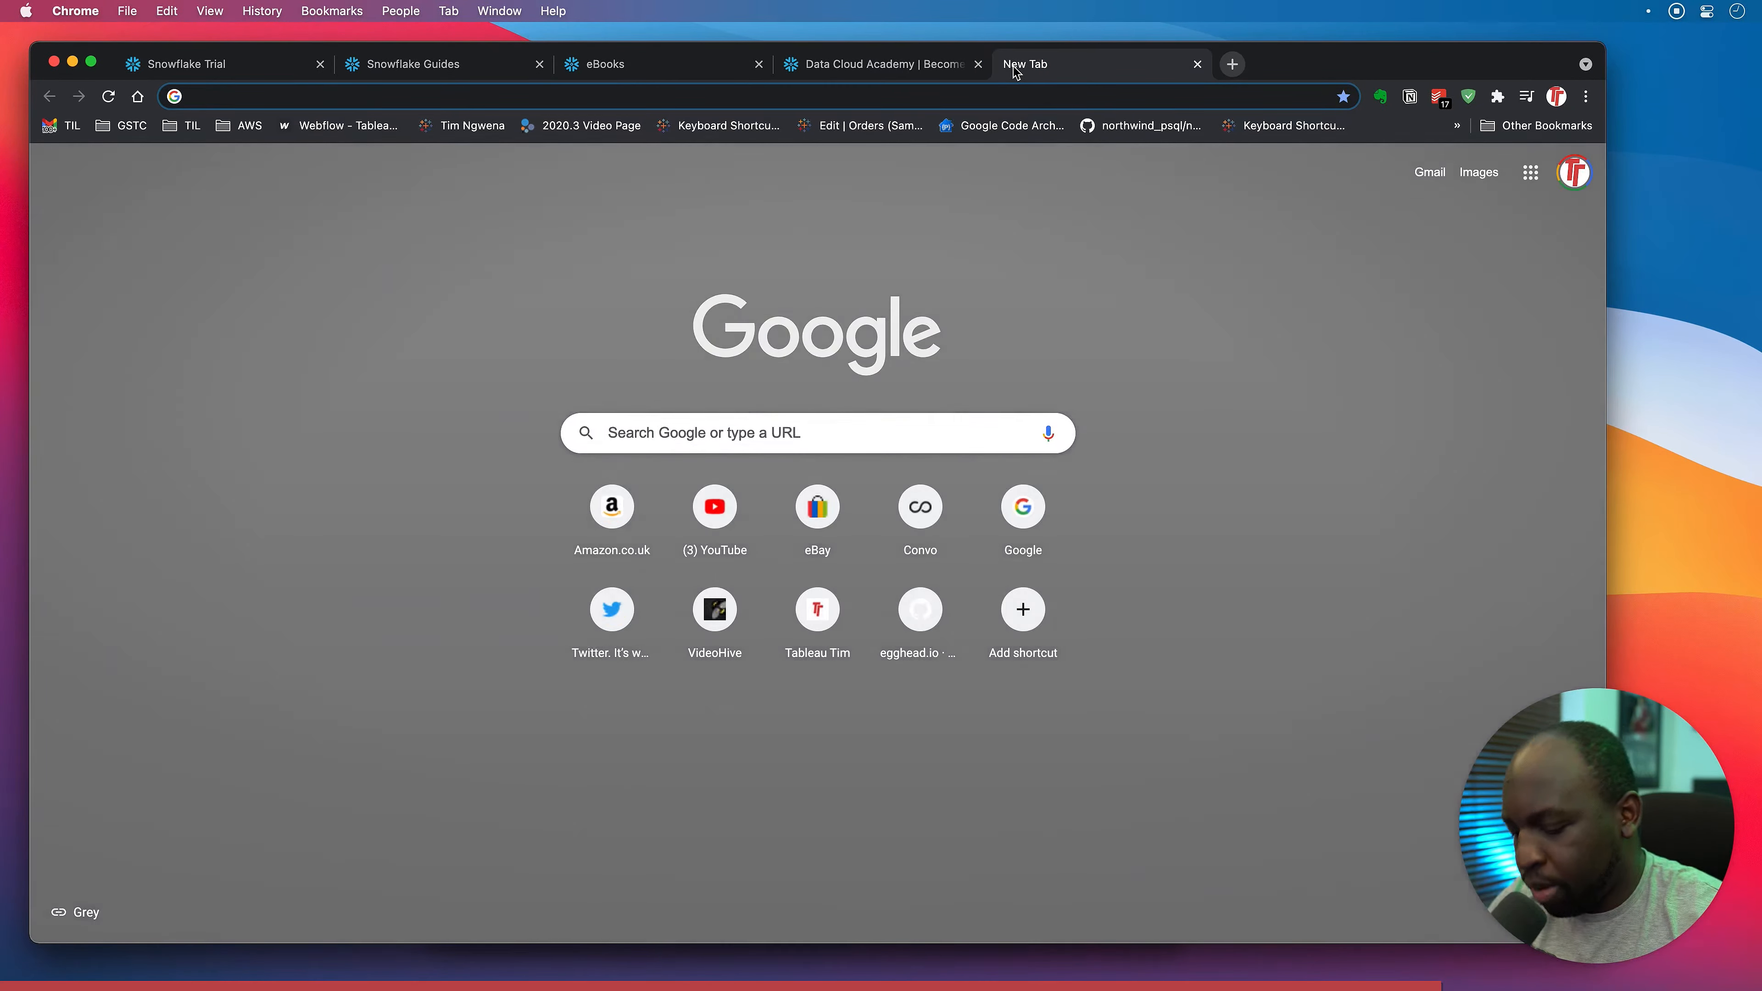
pyautogui.write('google.com')
pyautogui.press('Return')
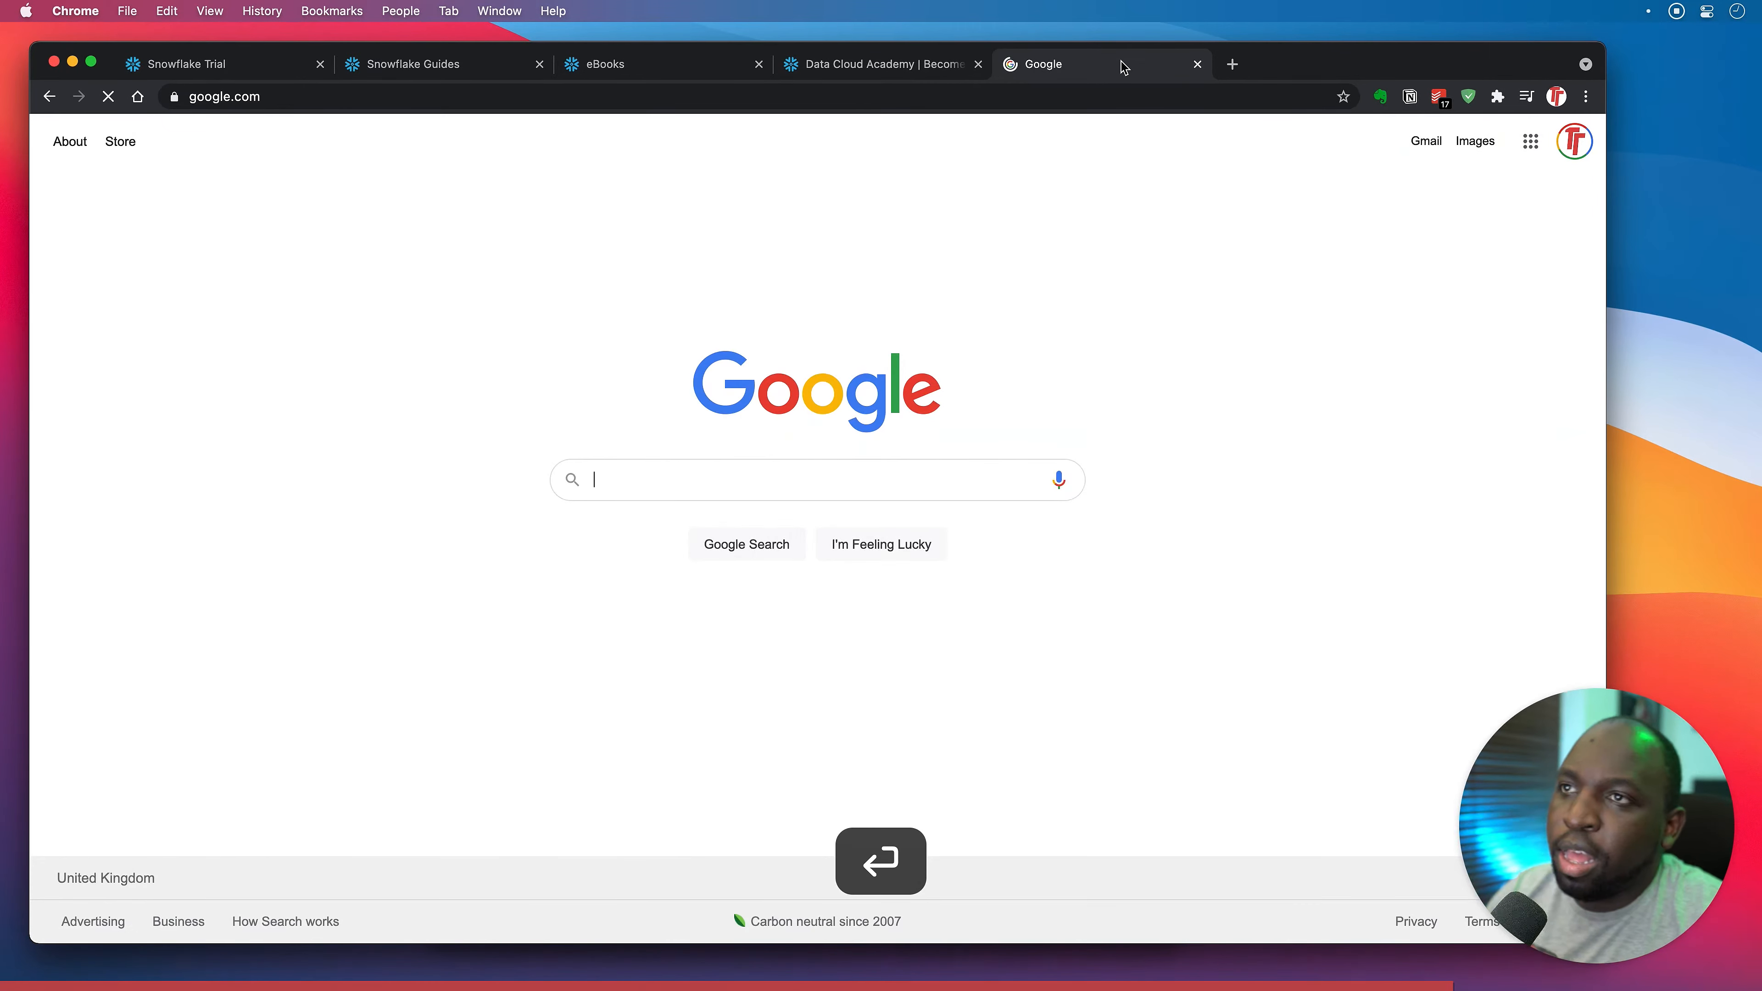
# Switch to the second Google account and open its Gmail.
pyautogui.click(1574, 141)
pyautogui.click(1451, 465)
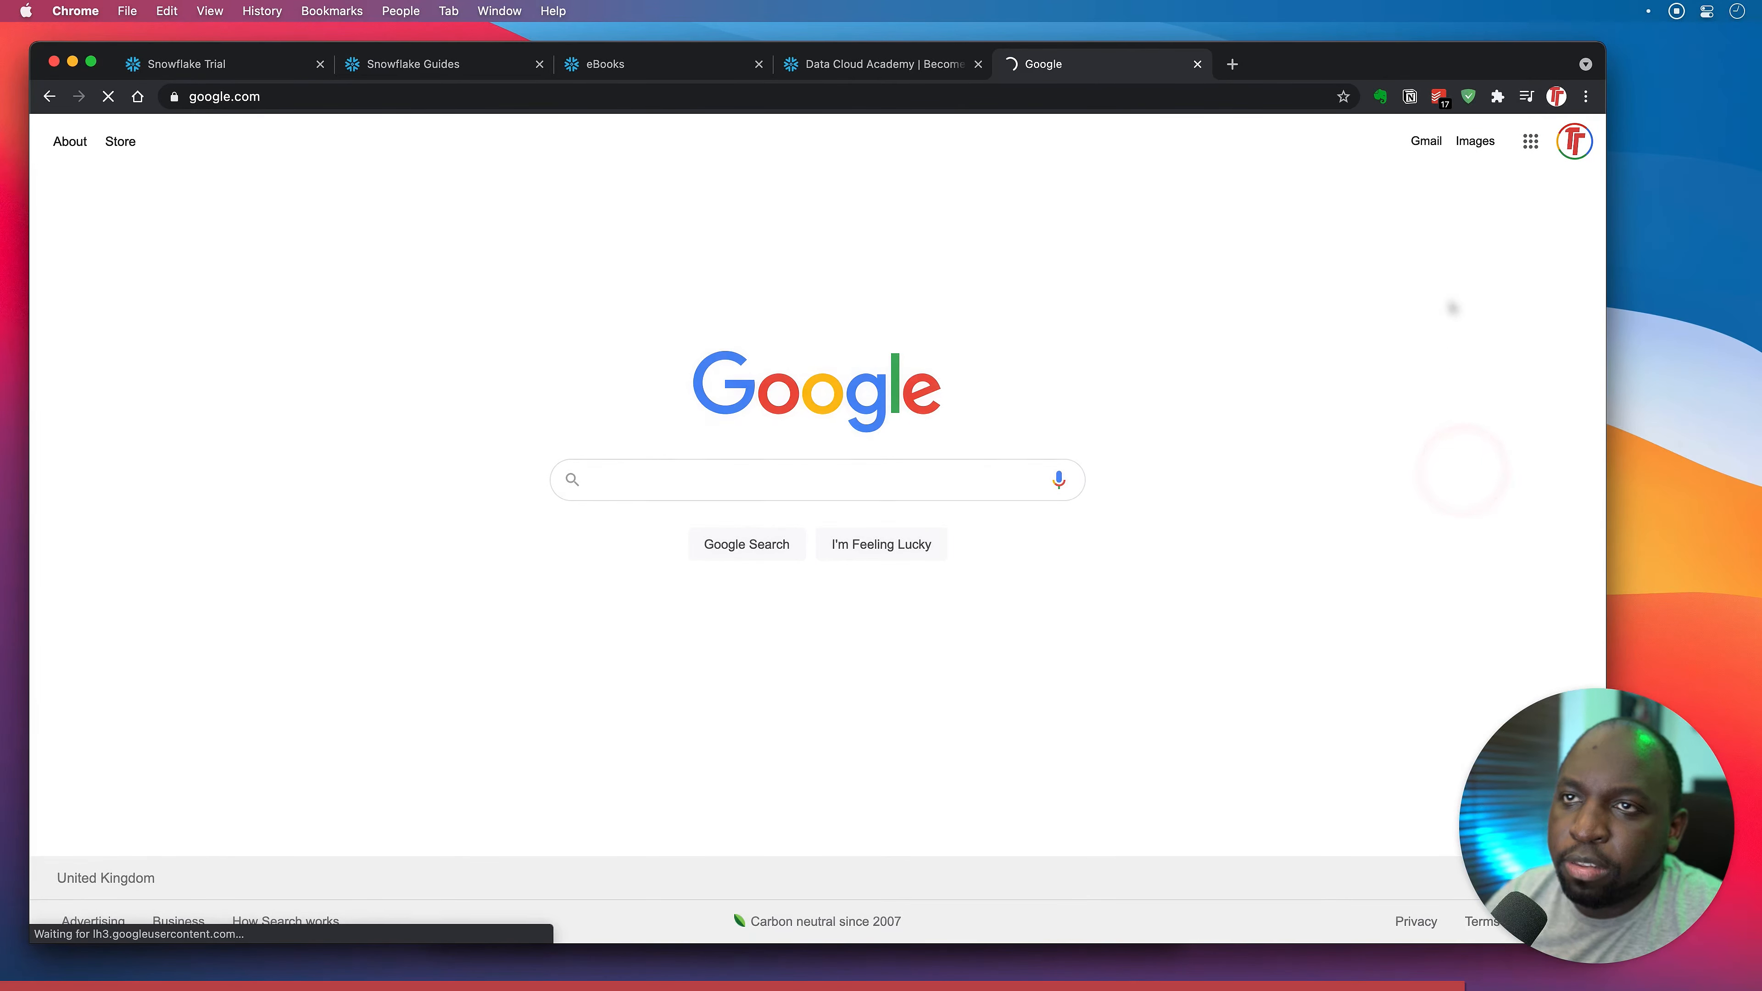
pyautogui.click(1423, 143)
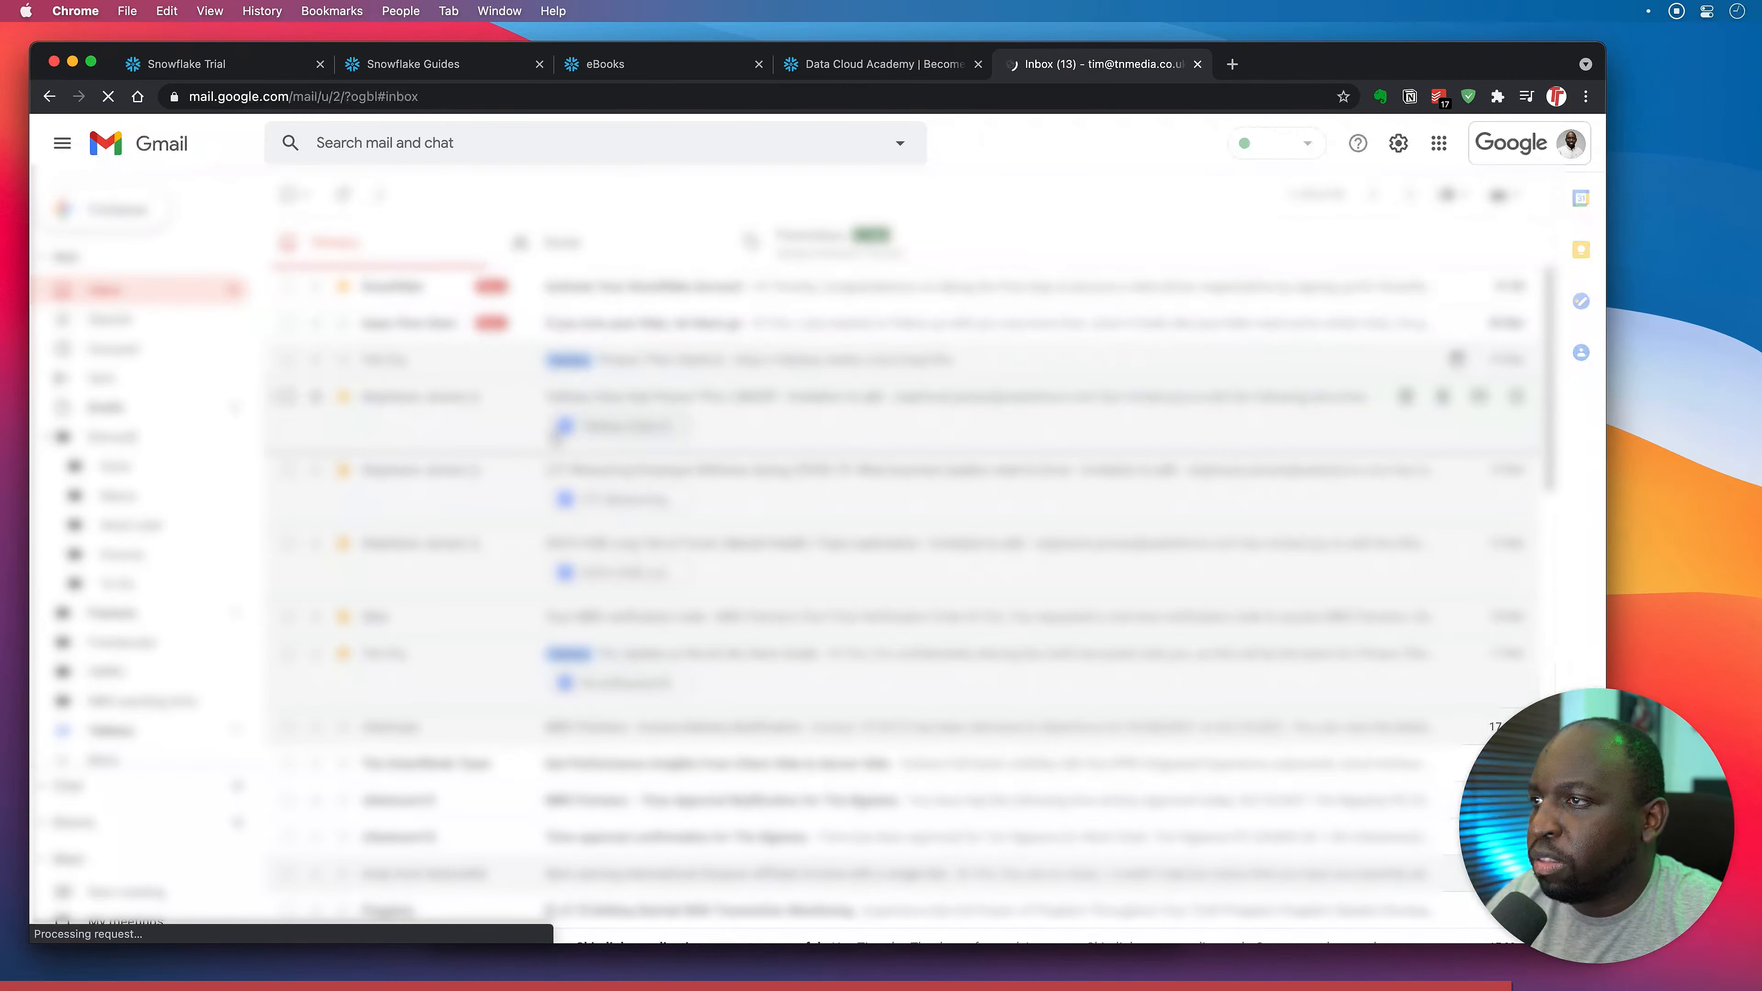
# Open the 'Activate Your Snowflake Account' e-mail and scroll to its activation button.
pyautogui.click(619, 286)
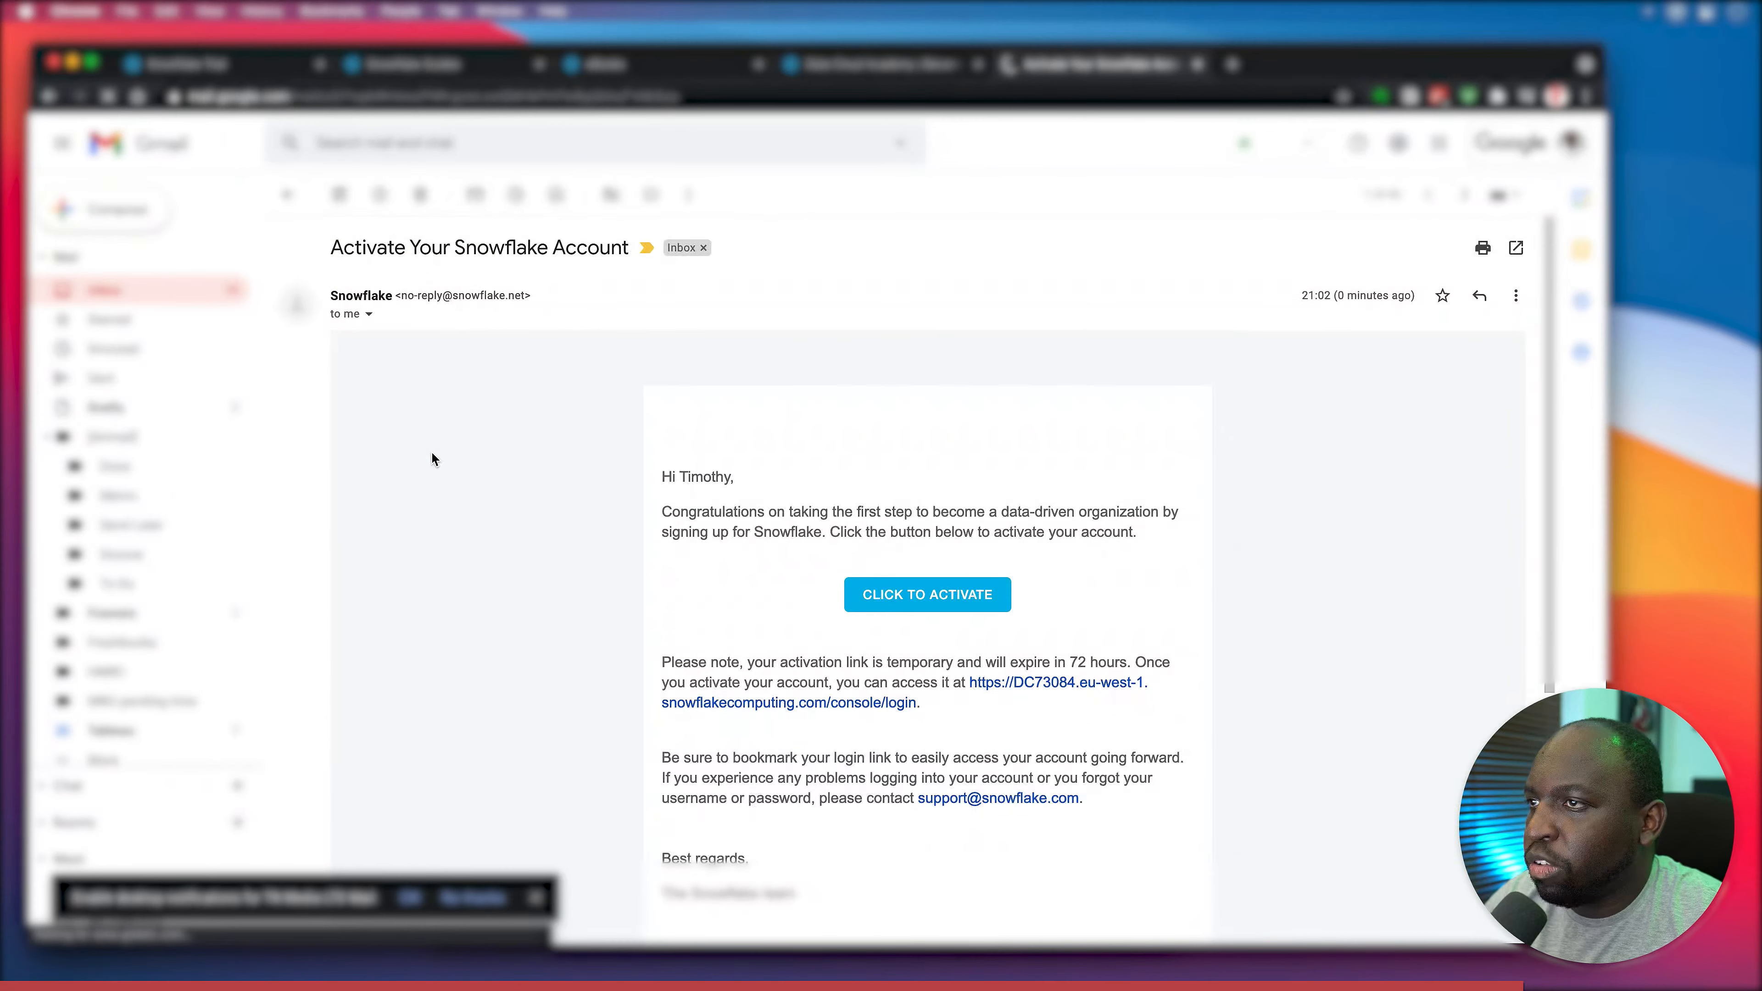
pyautogui.scroll(-2, 660, 584)
pyautogui.scroll(-2, 660, 582)
pyautogui.scroll(2, 660, 582)
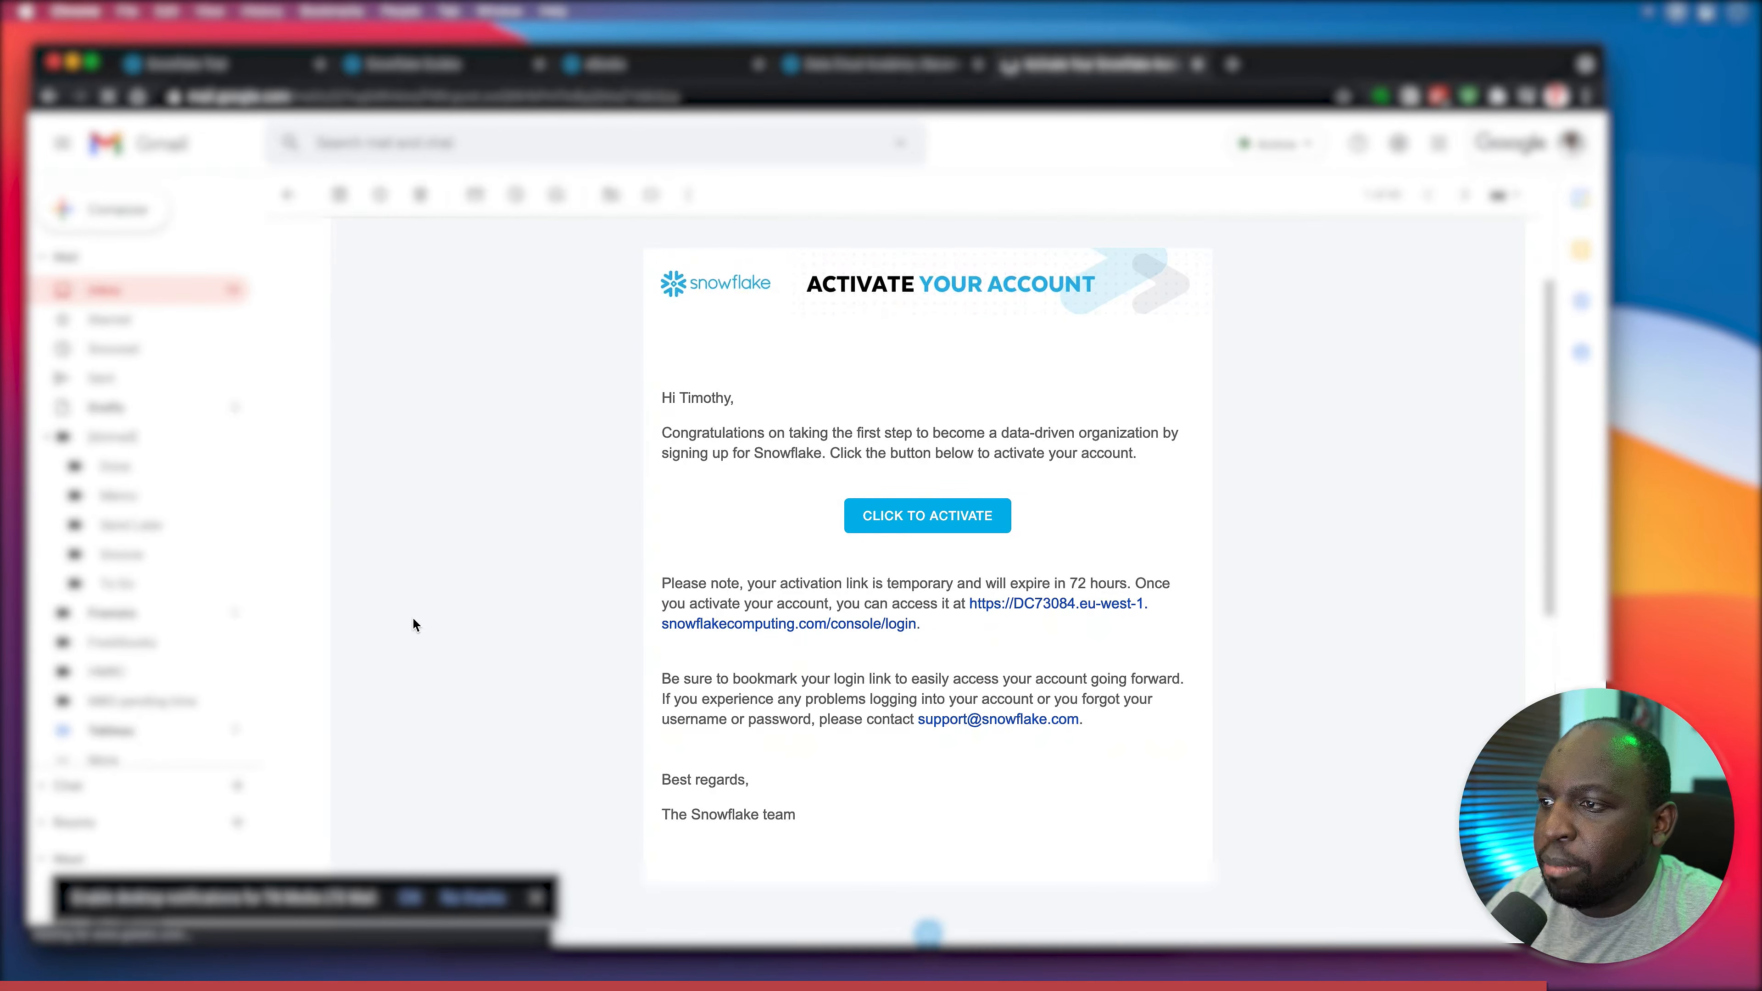
# Follow the activation link, replace the prefilled user name and both password fields, and submit.
pyautogui.click(941, 517)
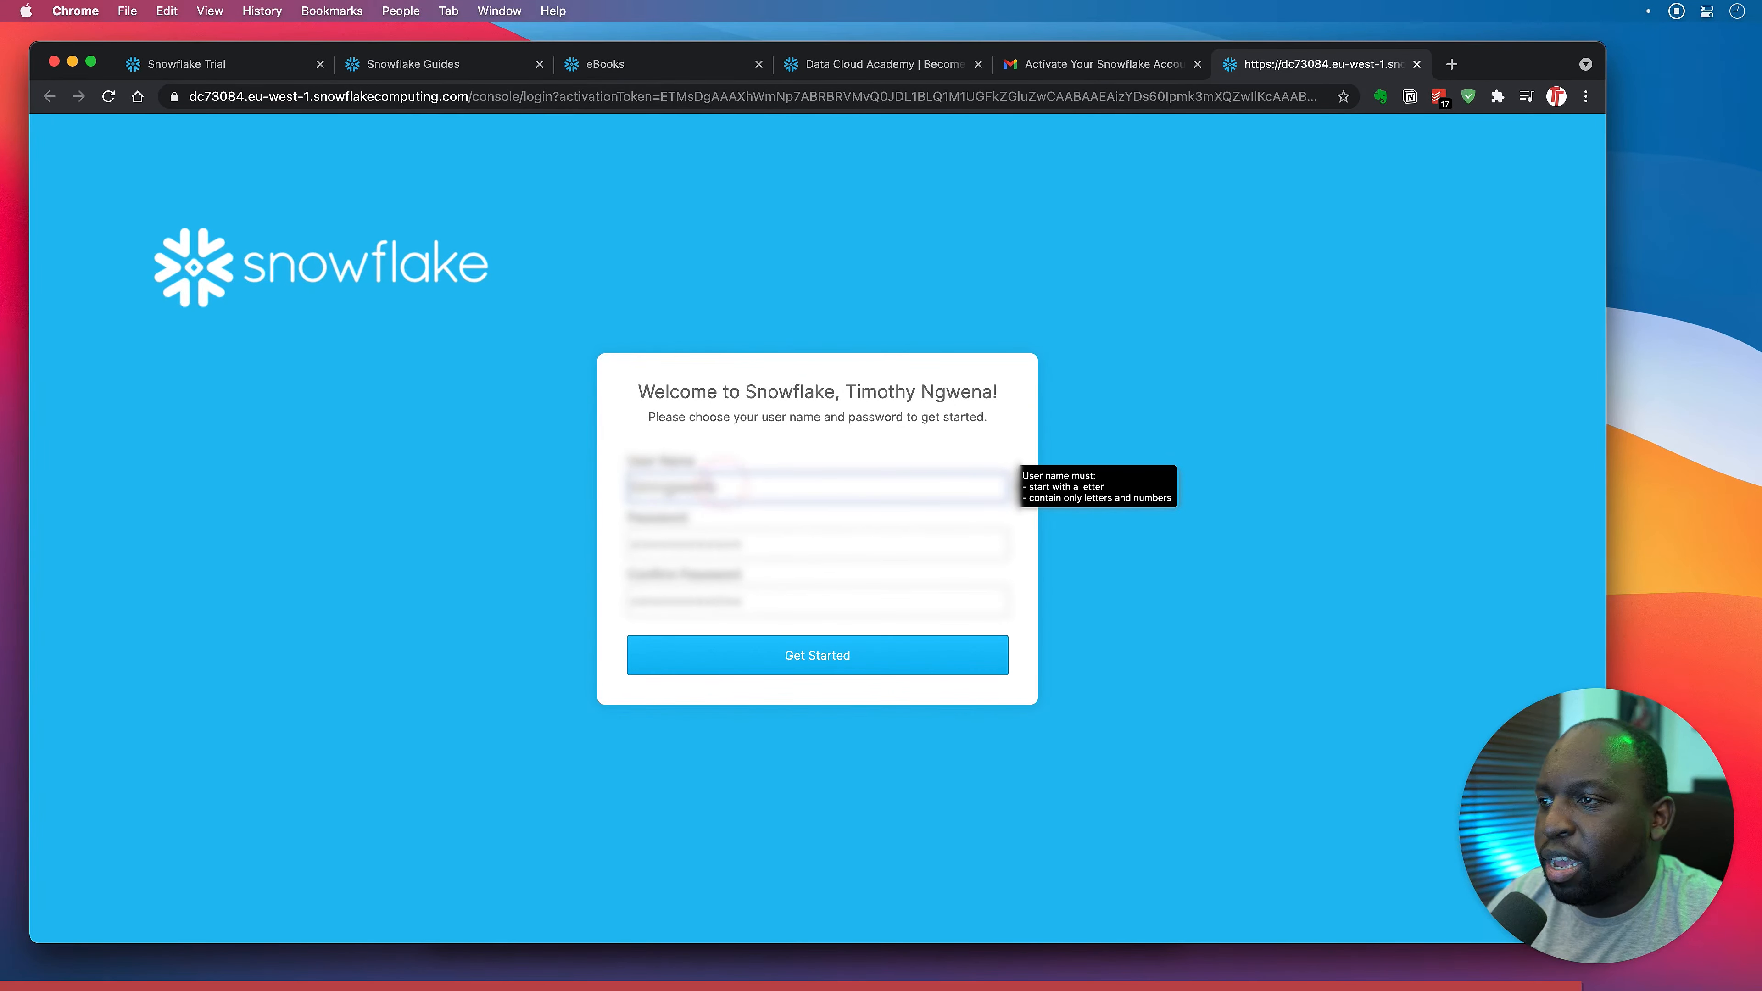
pyautogui.press('super+a')
pyautogui.press('BackSpace')
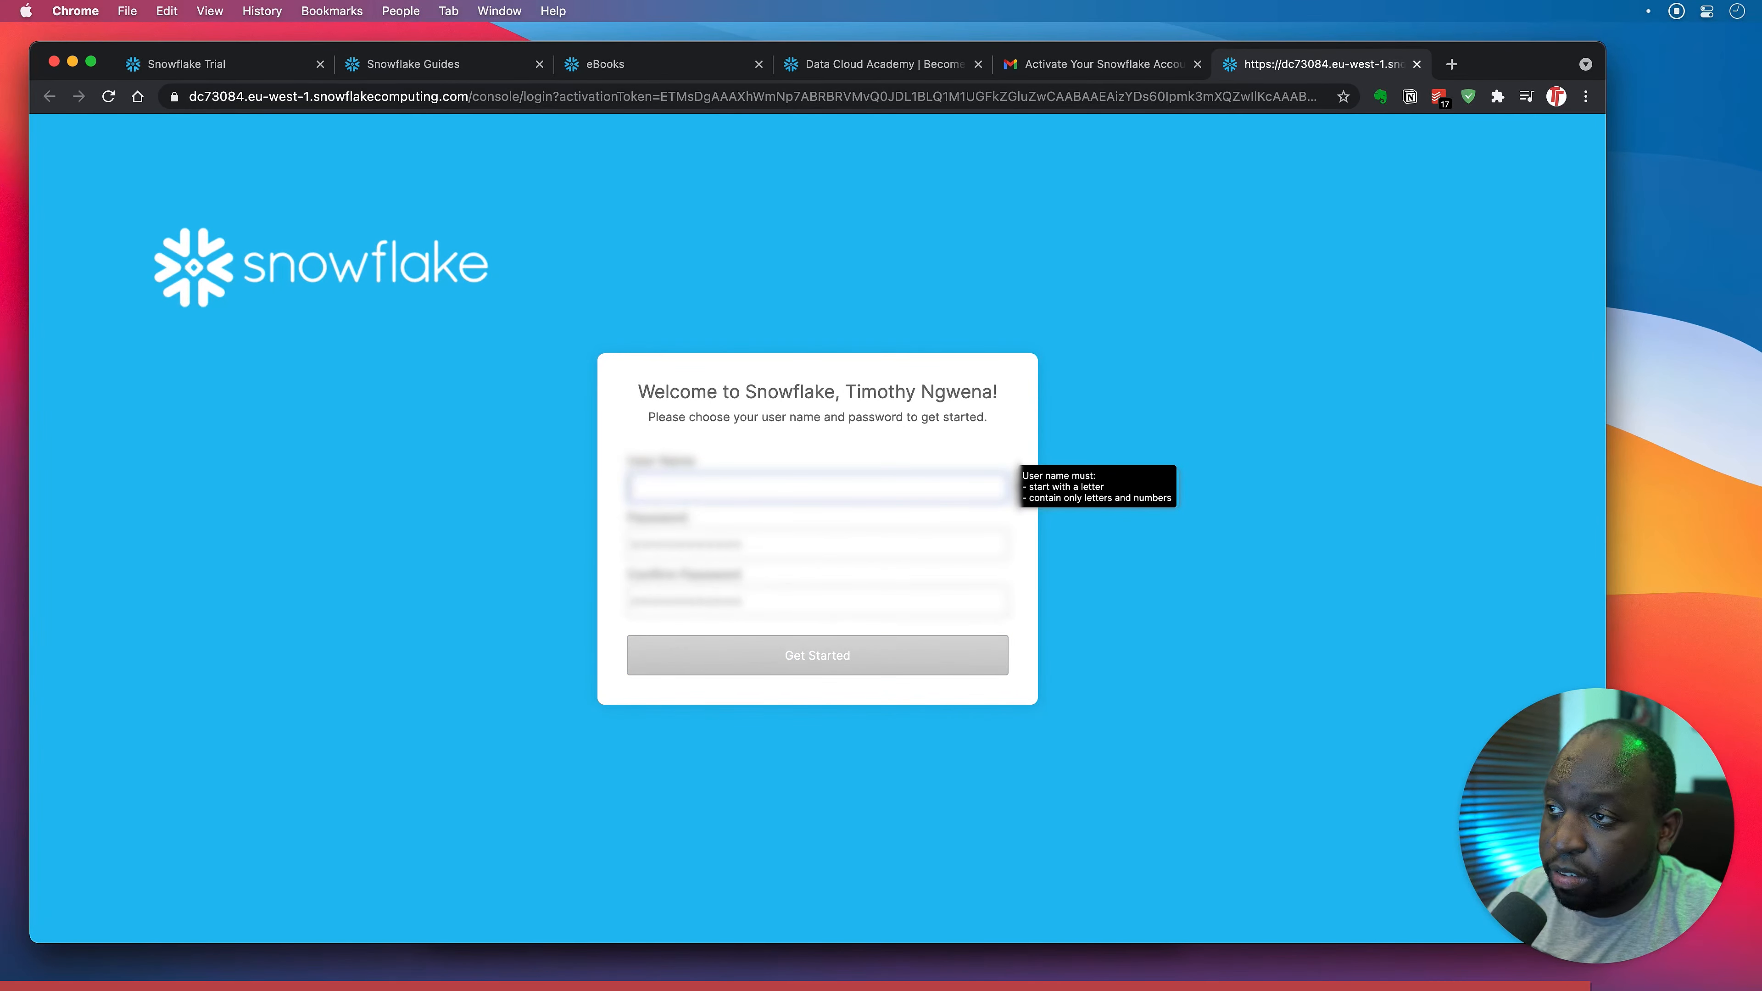
pyautogui.click(773, 549)
pyautogui.press('super+a')
pyautogui.press('BackSpace')
pyautogui.moveTo(756, 602); pyautogui.dragTo(589, 599)
pyautogui.press('BackSpace')
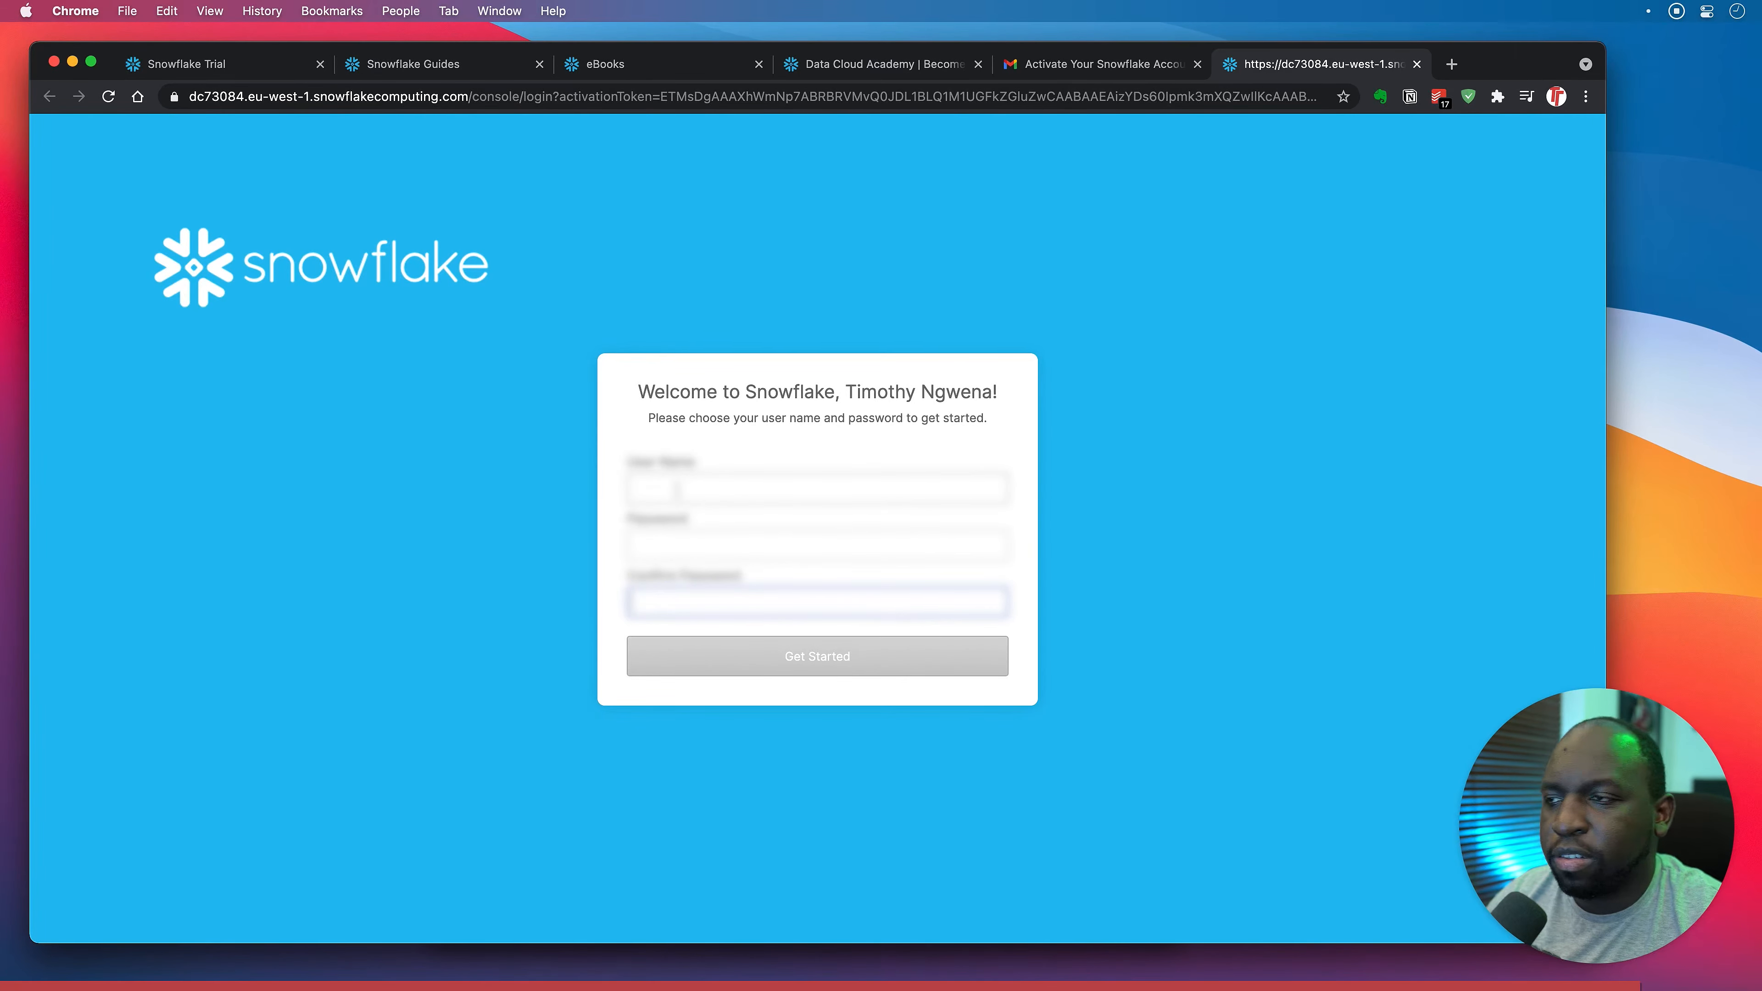
pyautogui.click(676, 489)
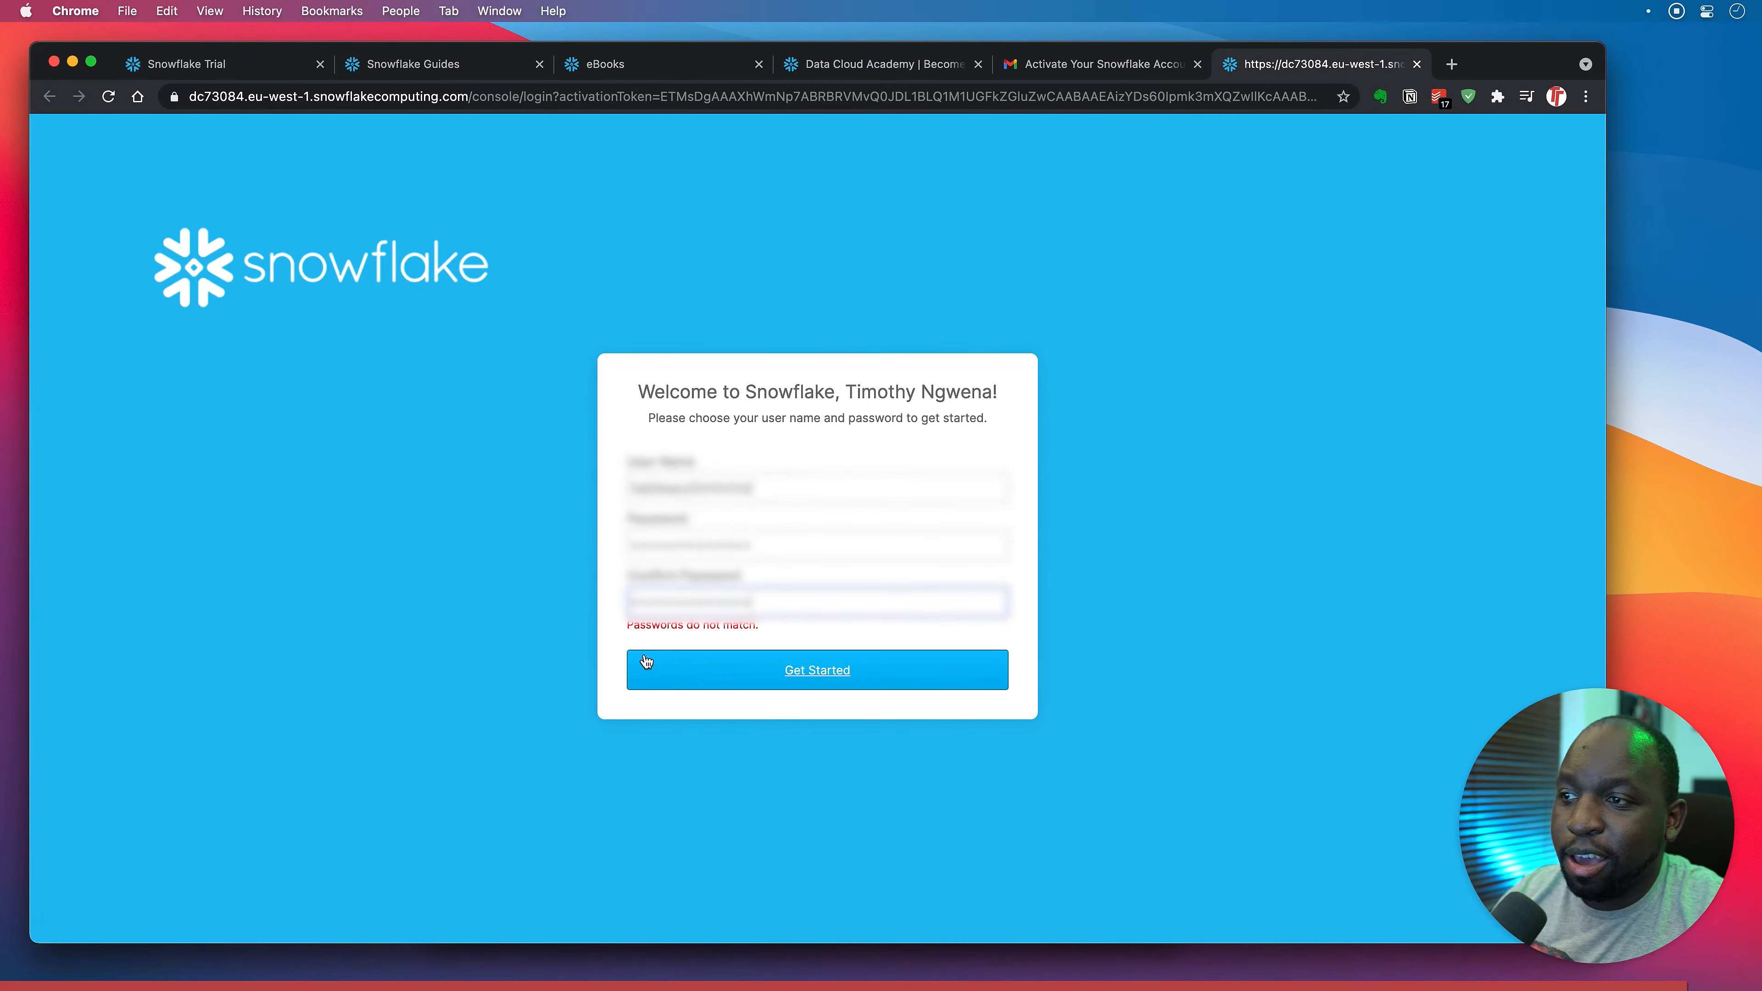
pyautogui.click(805, 669)
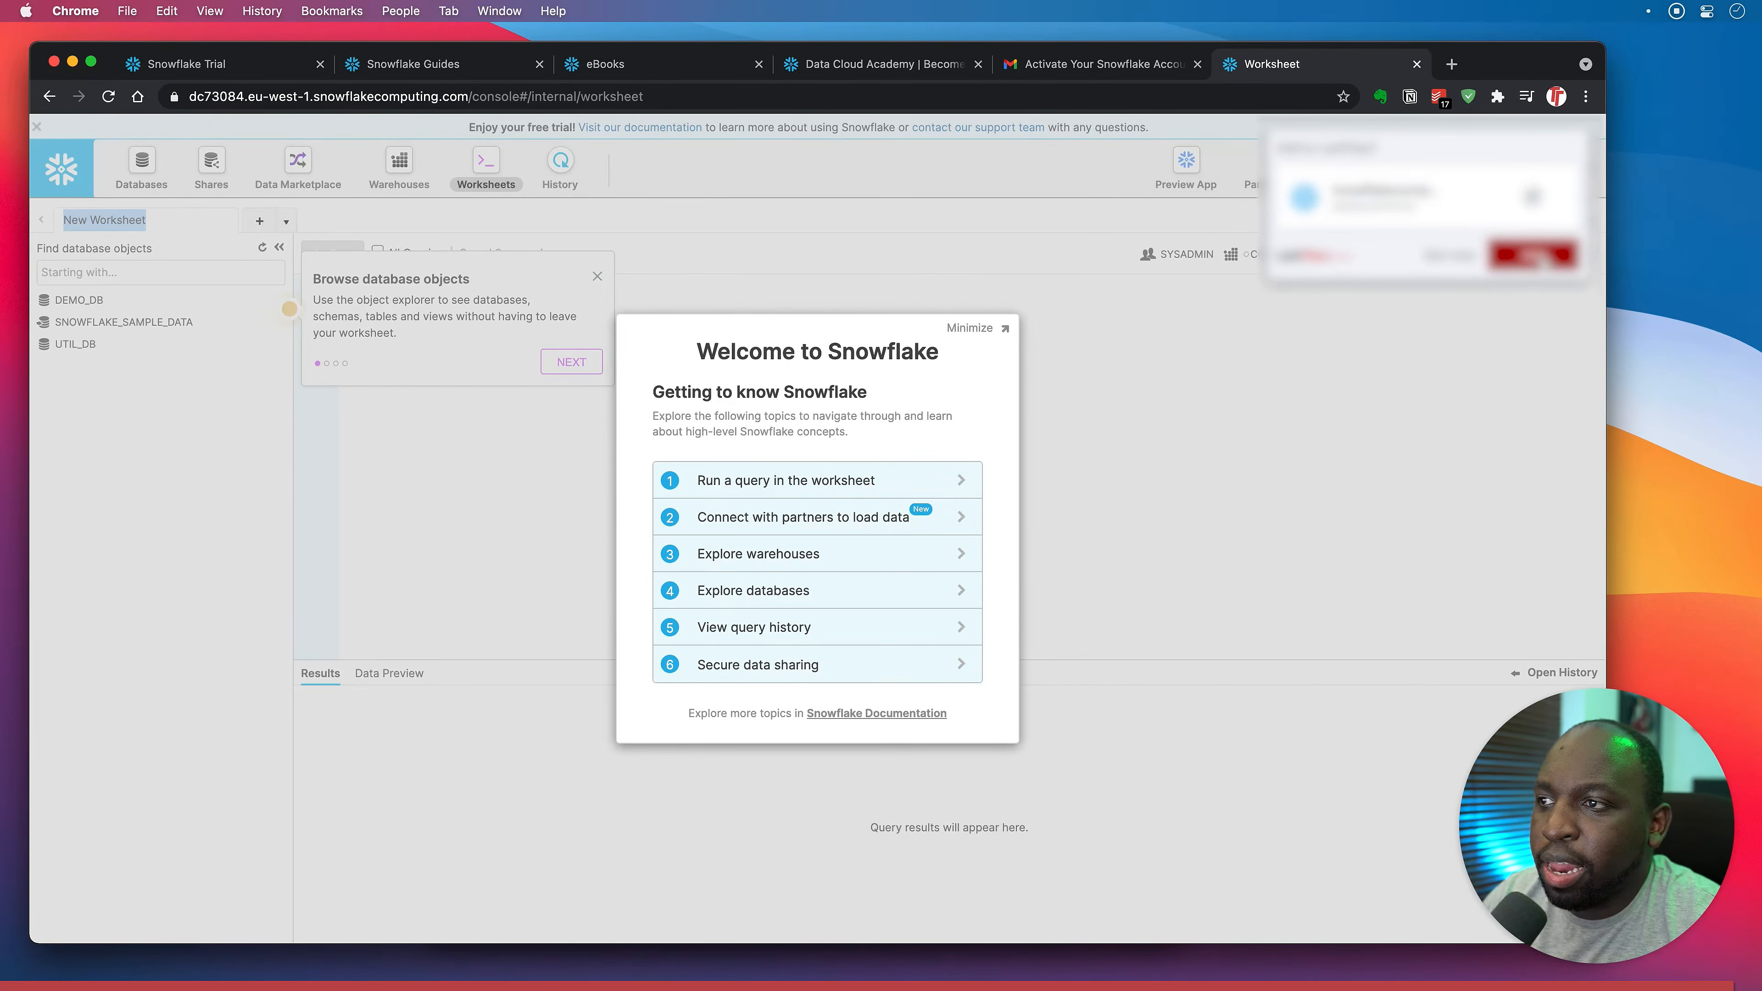
# Save the new login in Chrome and highlight the eu-west-1 region in the account URL.
pyautogui.click(1532, 254)
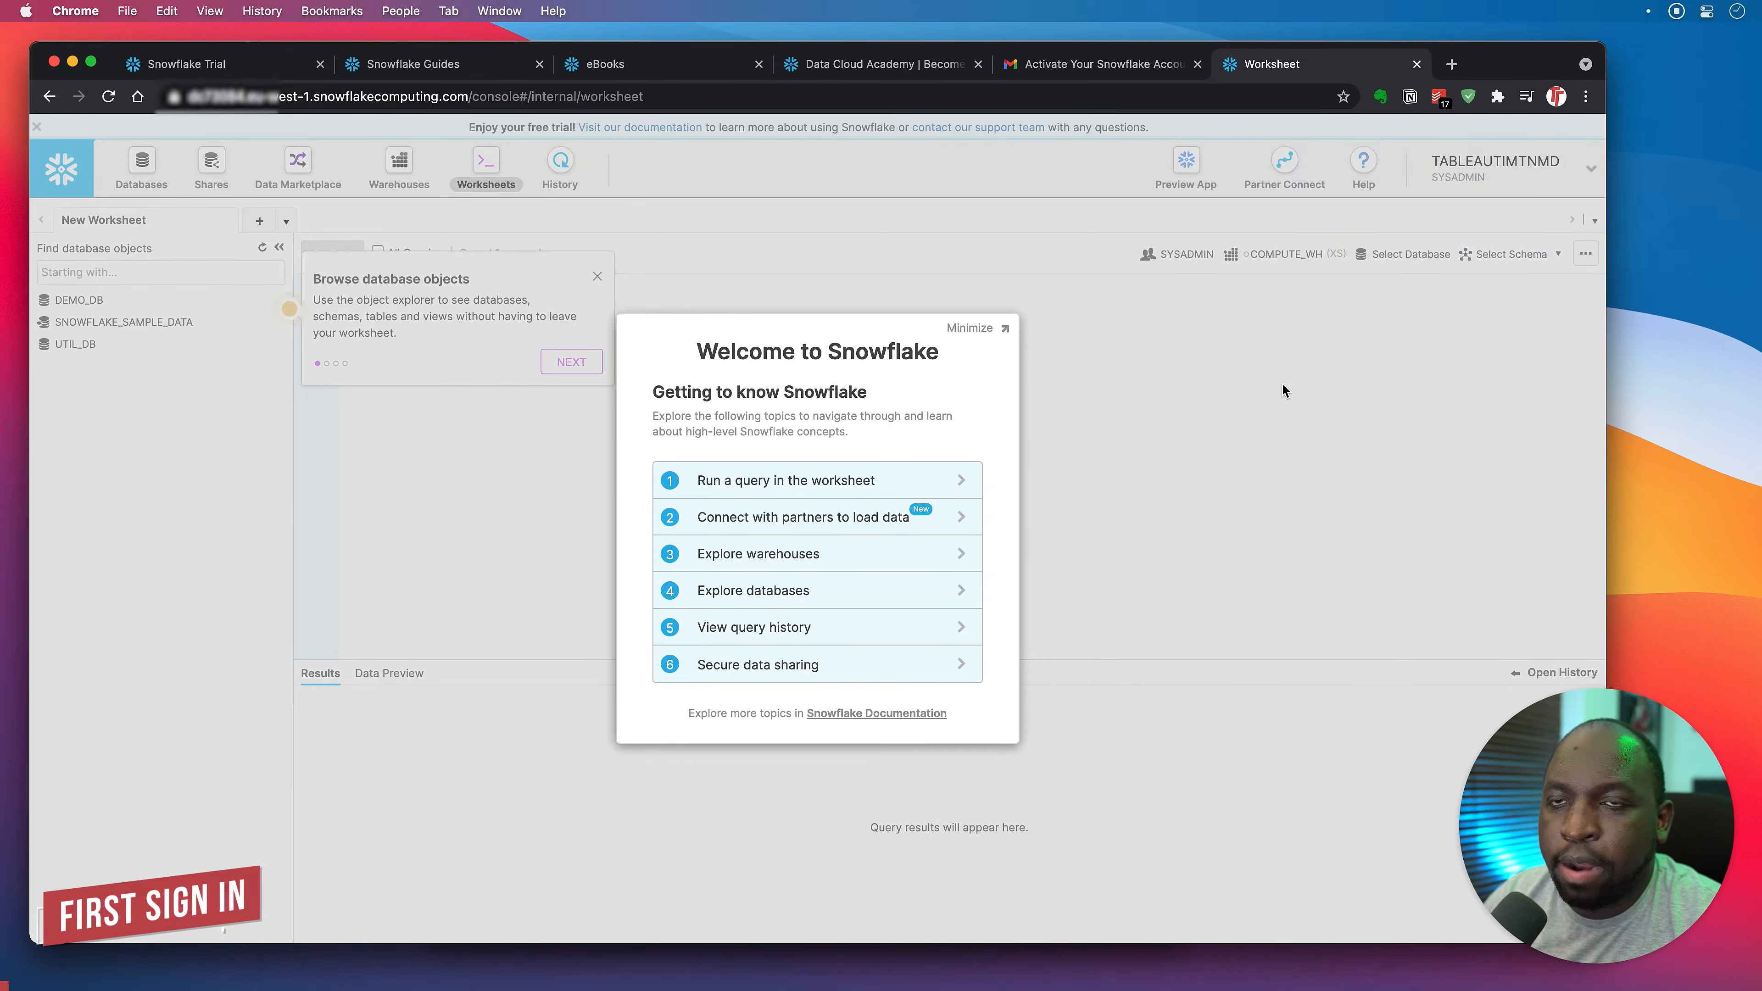
pyautogui.click(254, 99)
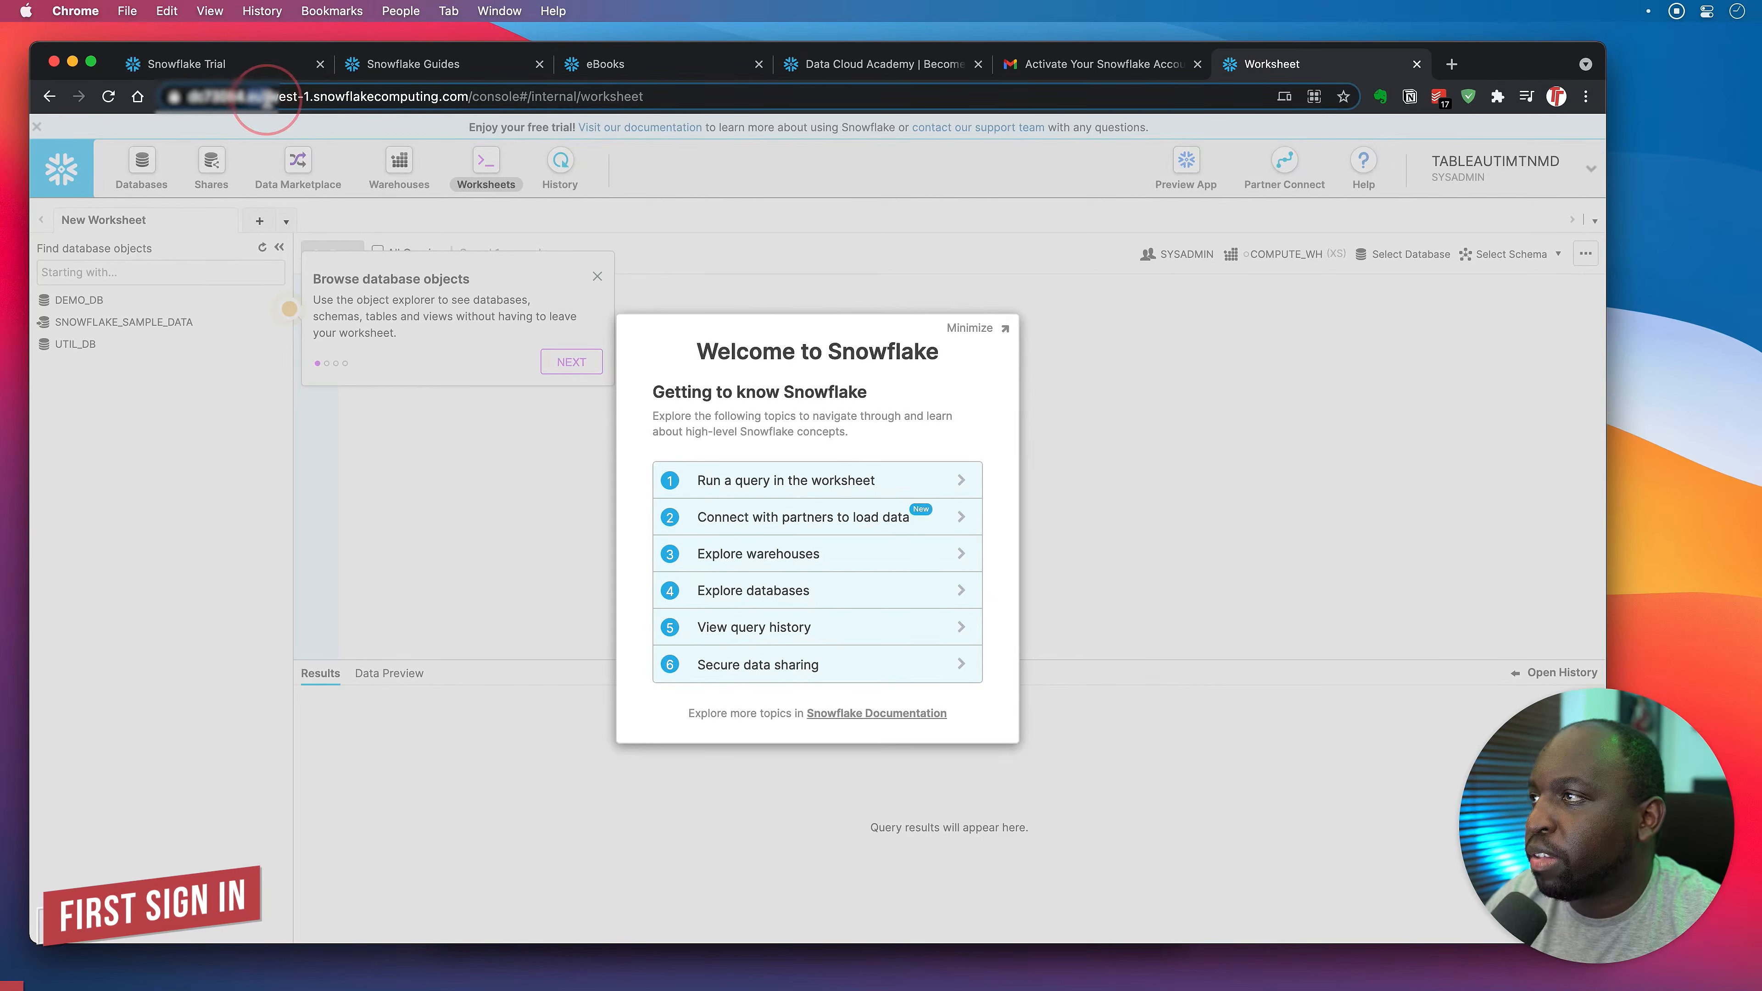
pyautogui.moveTo(291, 99); pyautogui.dragTo(311, 101)
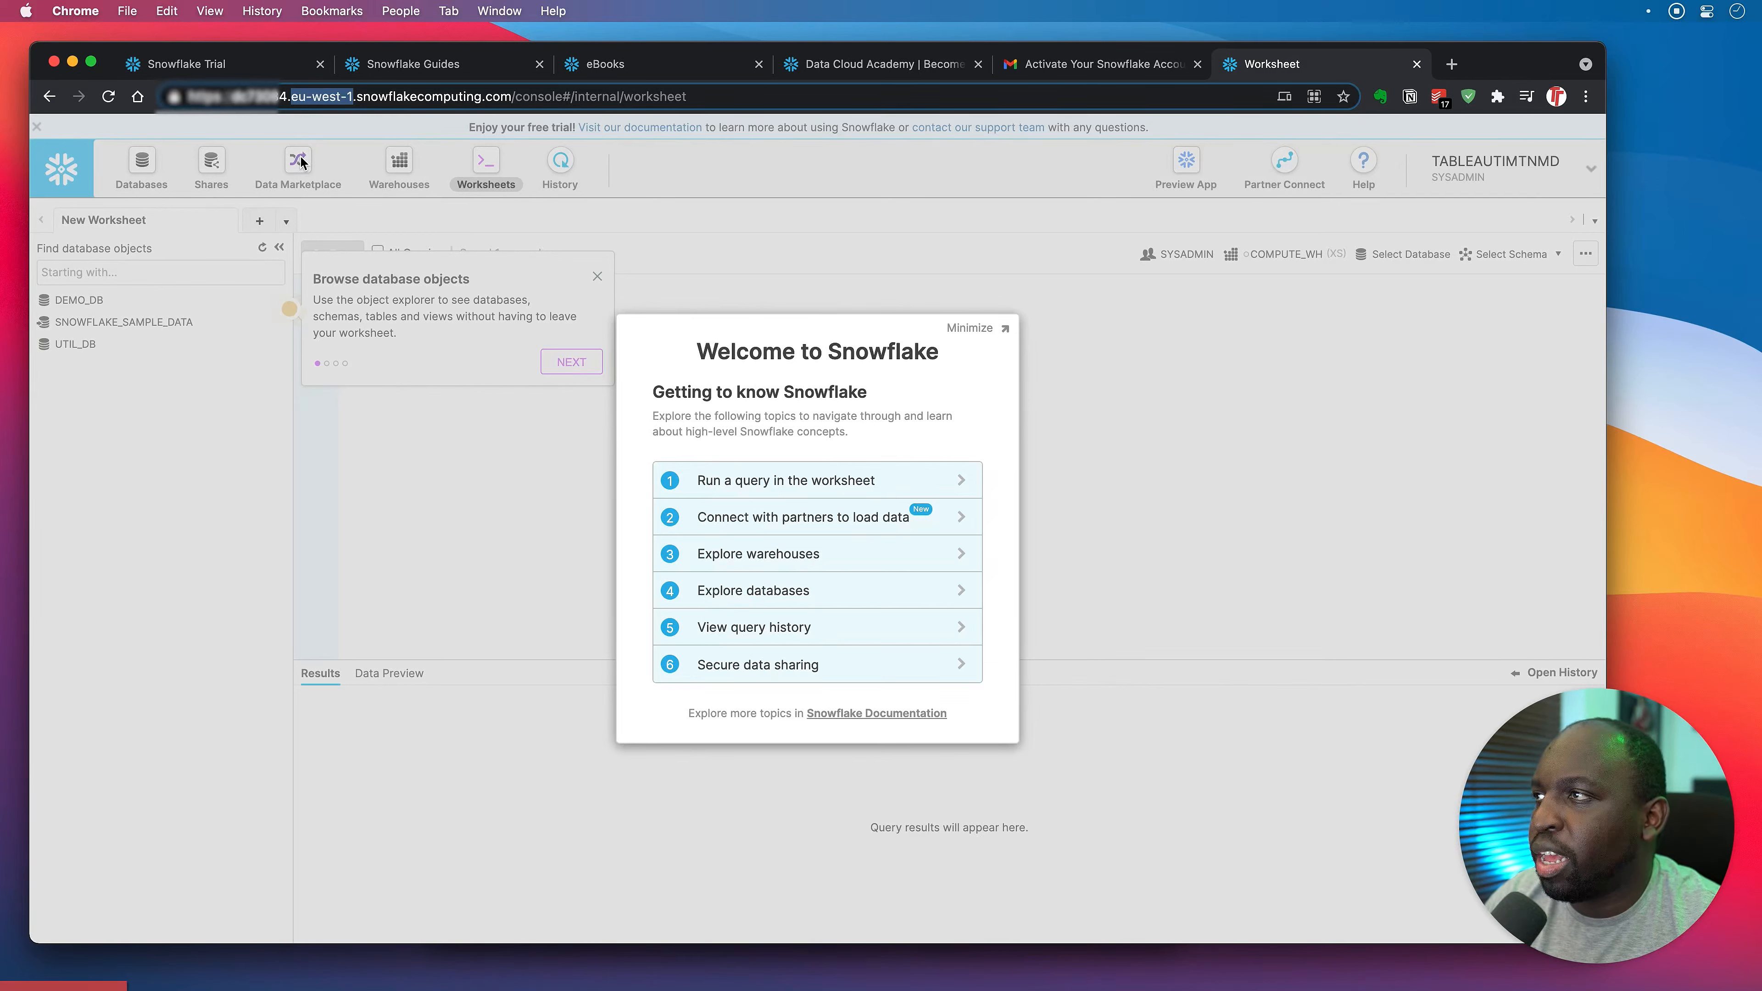
pyautogui.moveTo(237, 101); pyautogui.dragTo(512, 98)
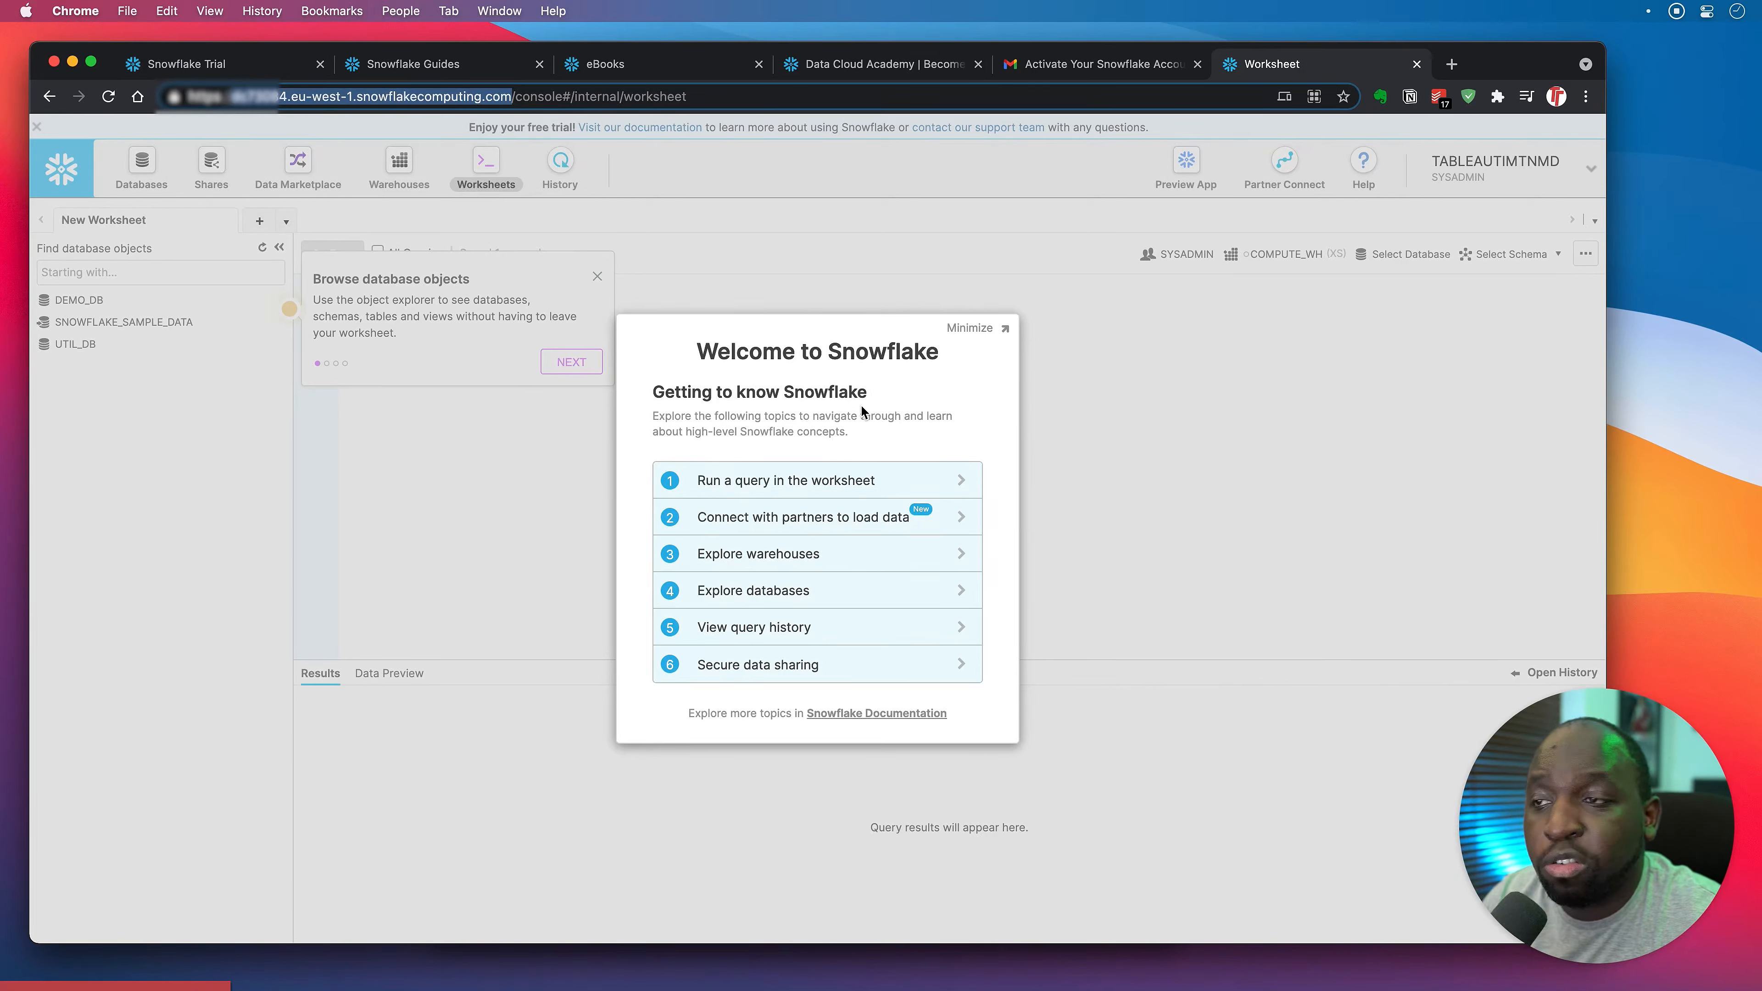
# Close the getting-started help panel, then reopen it and the Welcome overview from the Help menu.
pyautogui.click(999, 329)
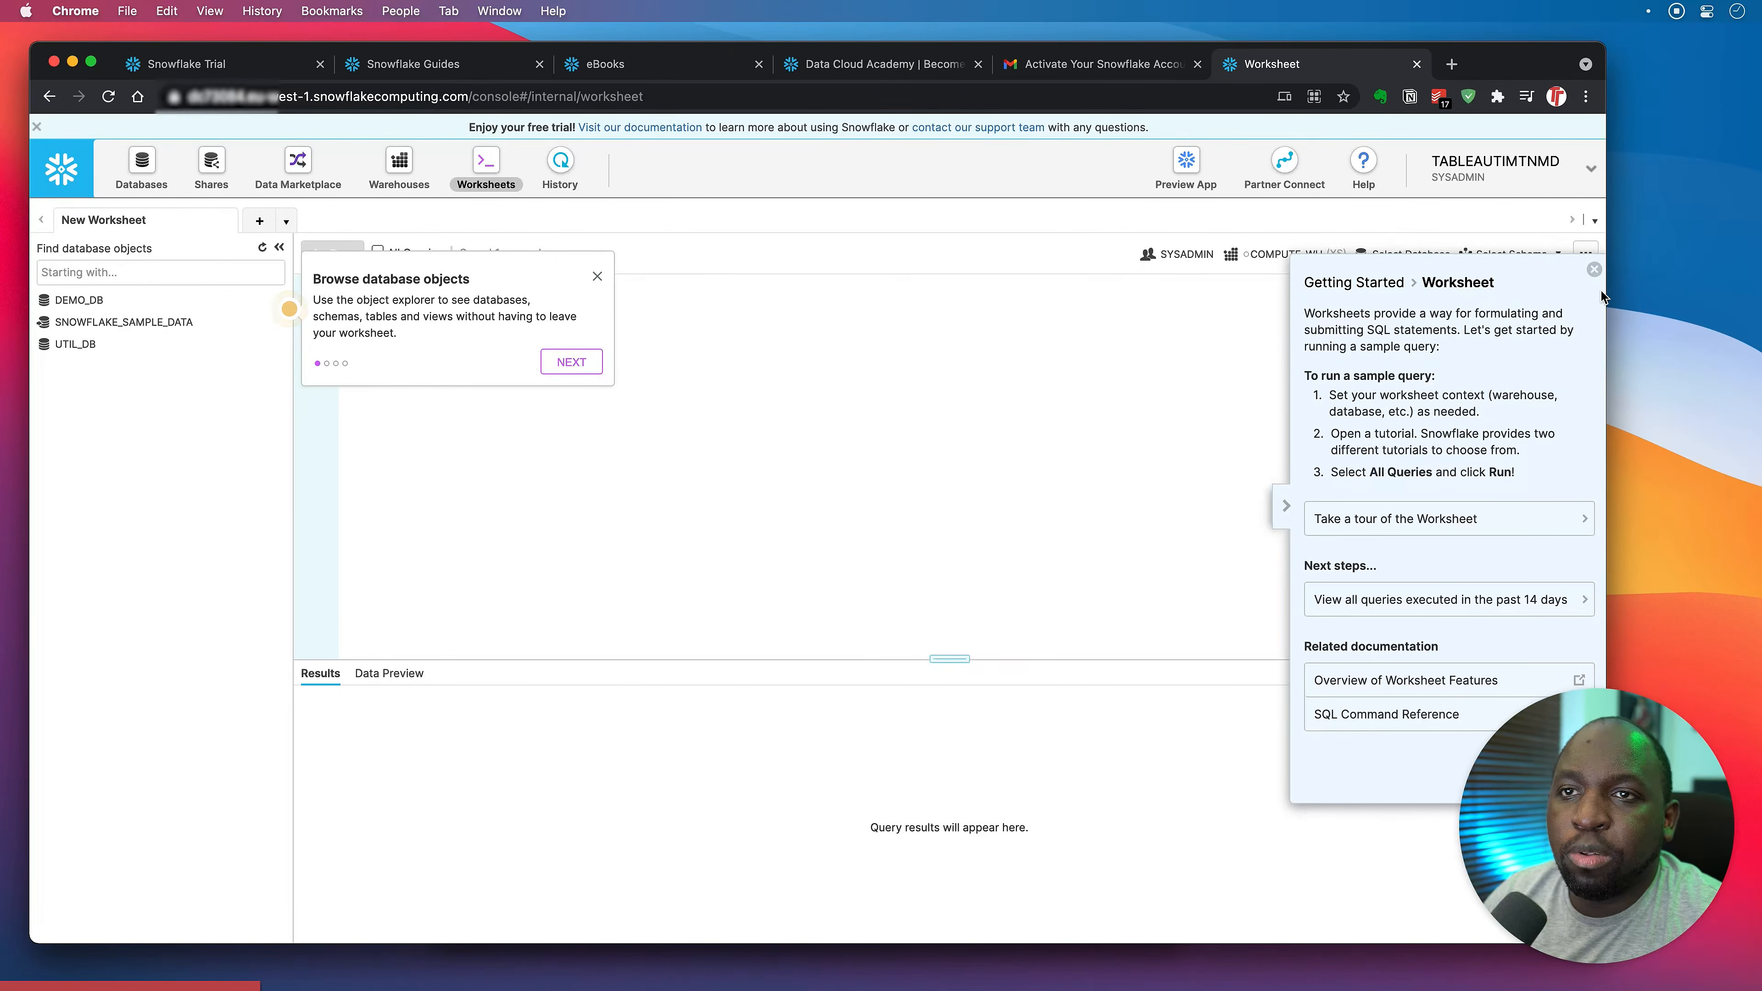
pyautogui.click(1594, 269)
pyautogui.click(1363, 167)
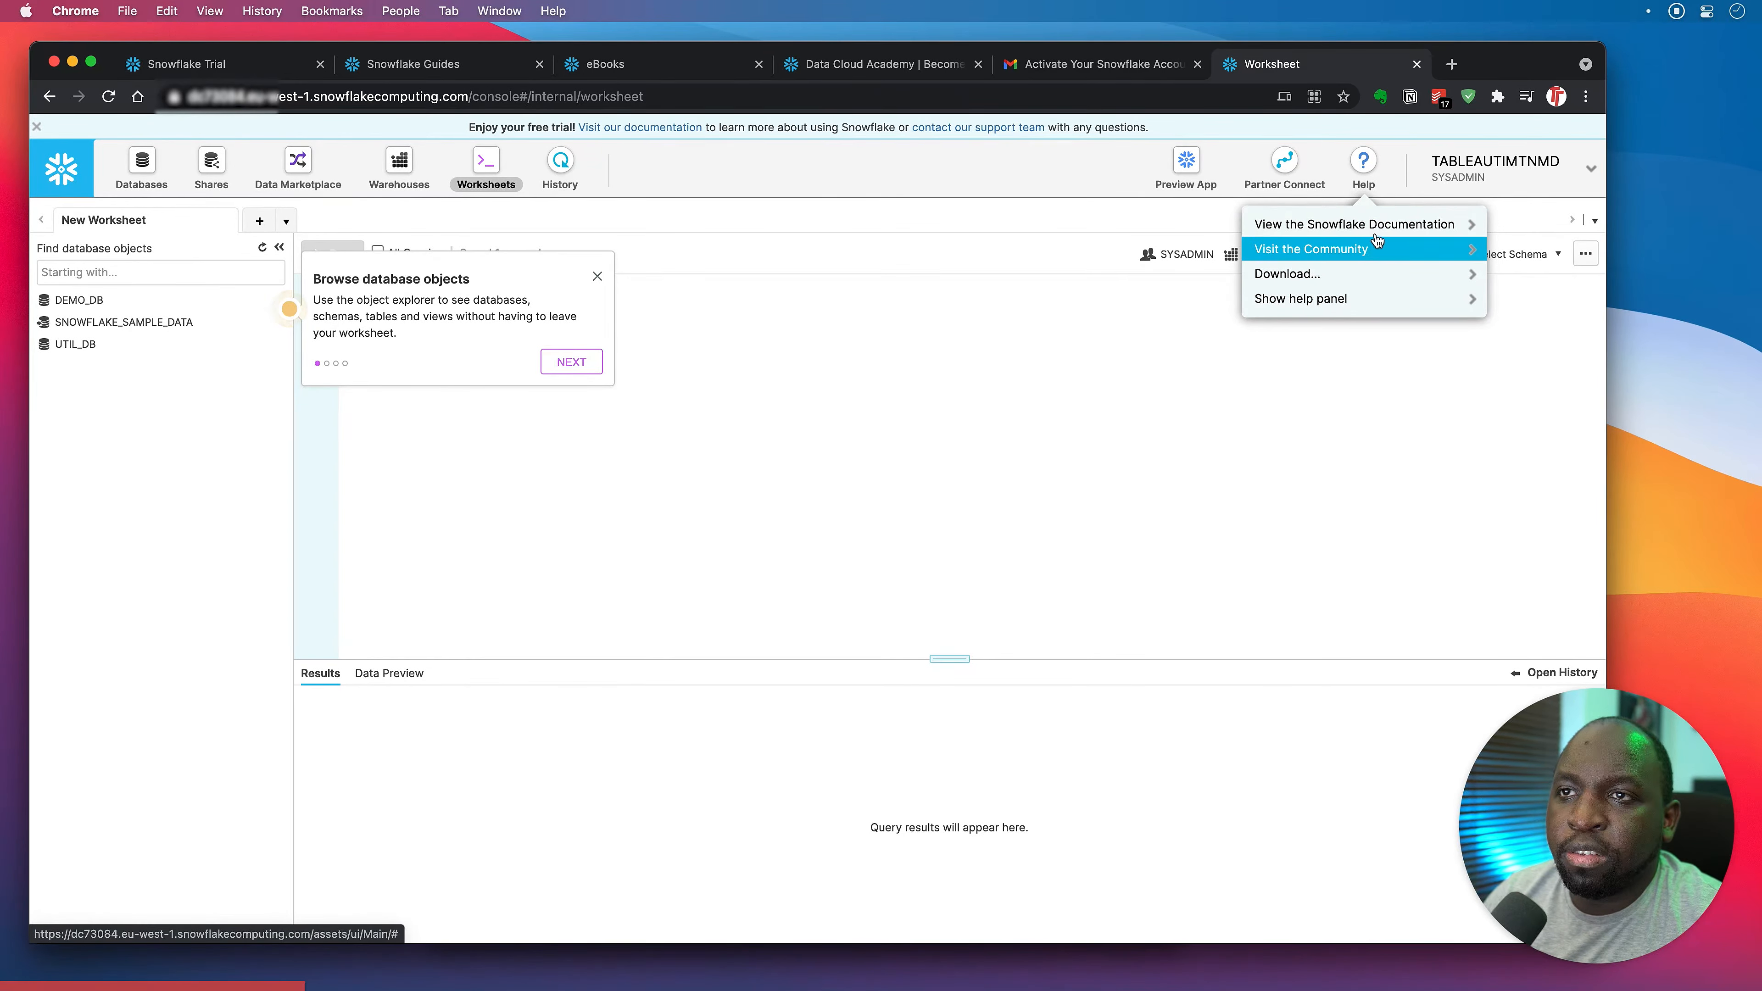
pyautogui.click(1362, 308)
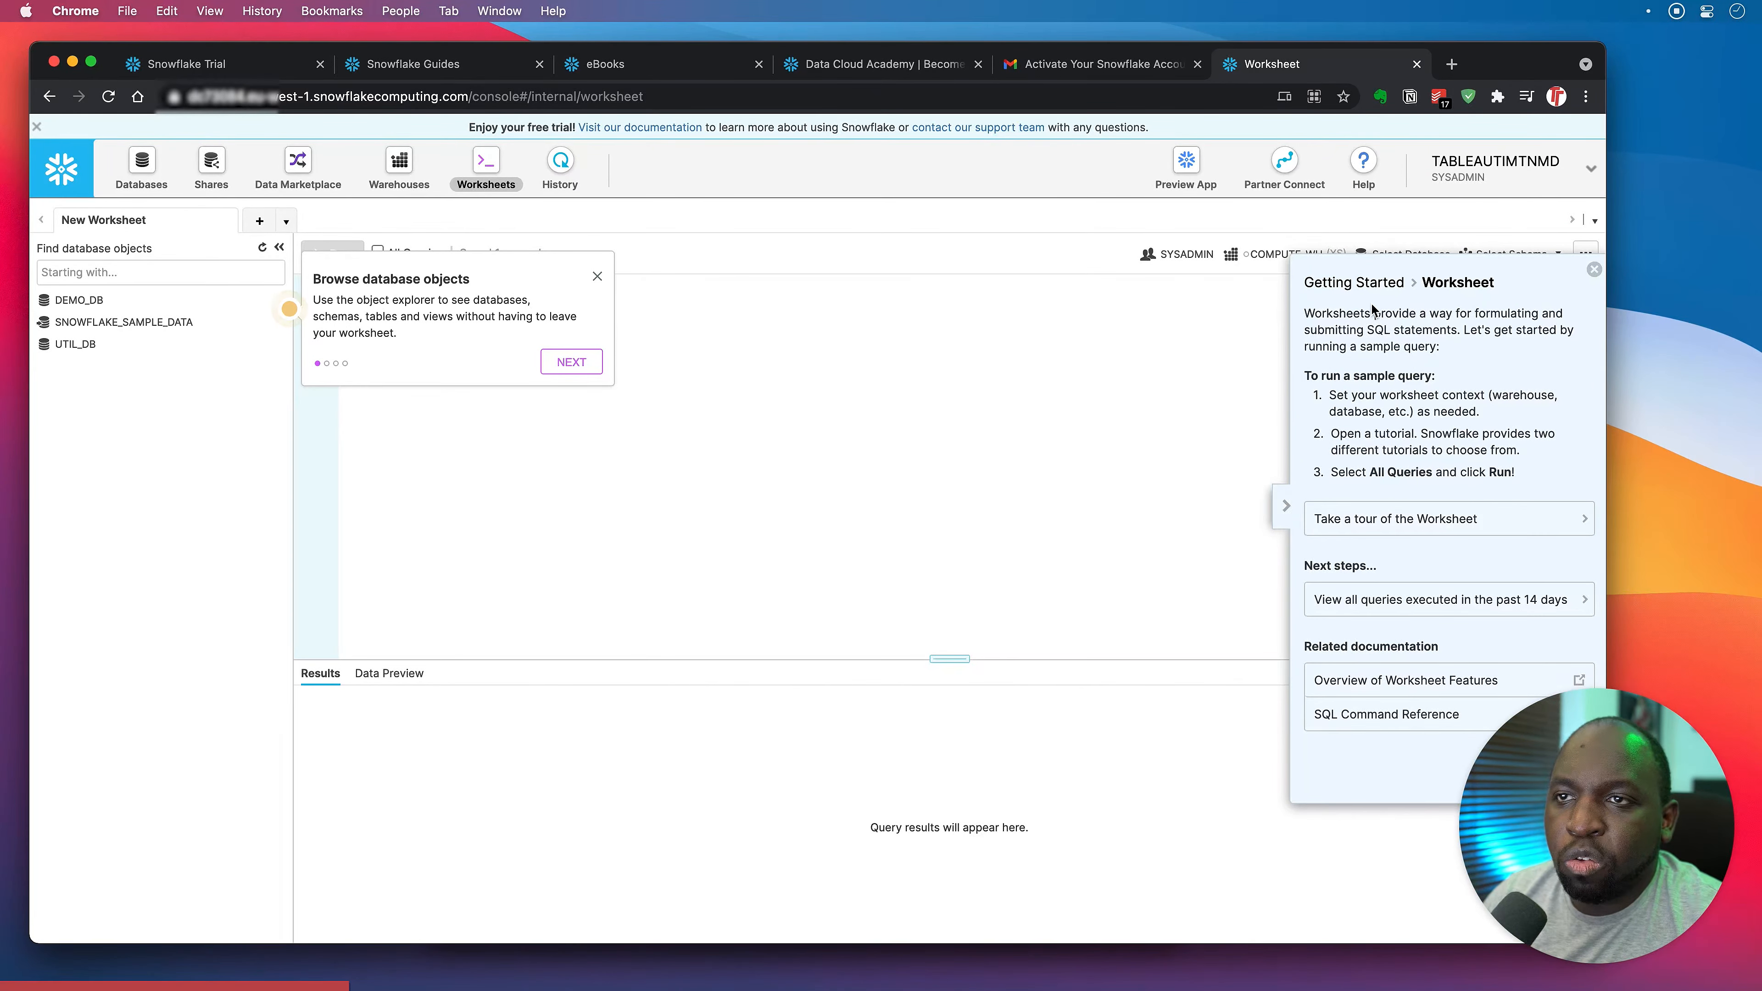
pyautogui.click(1370, 287)
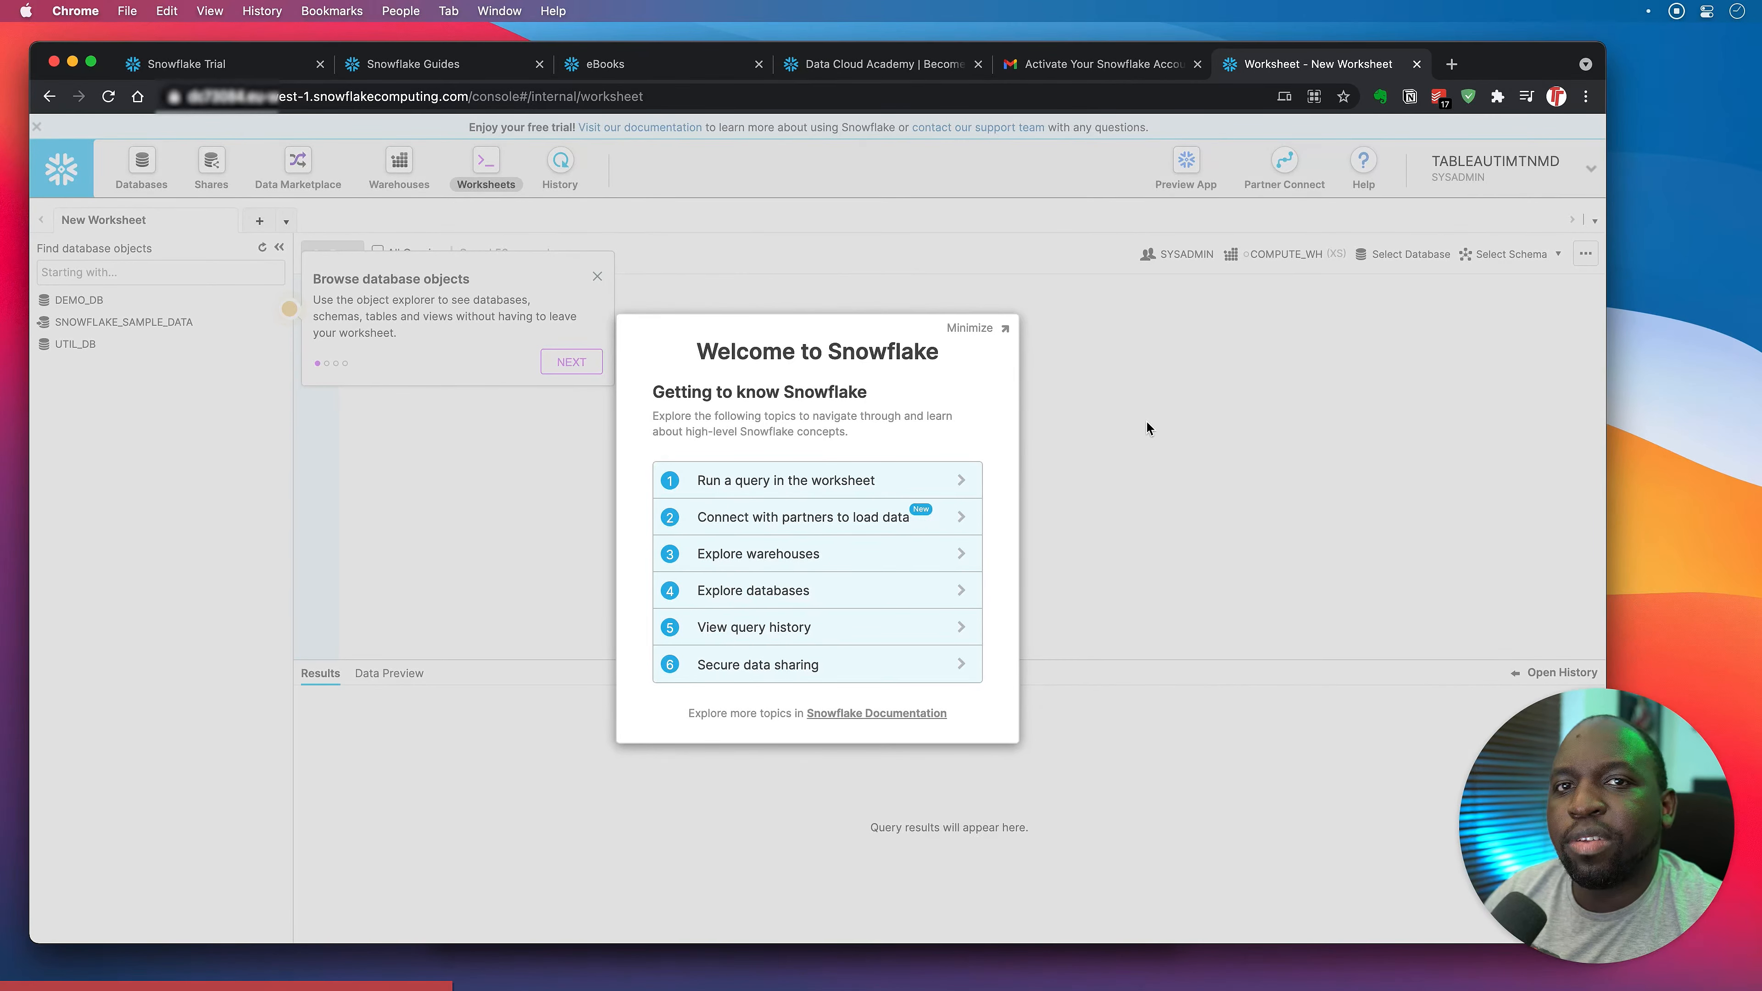
# Close the getting-started panel again and dismiss the 'Browse database objects' tip.
pyautogui.click(968, 330)
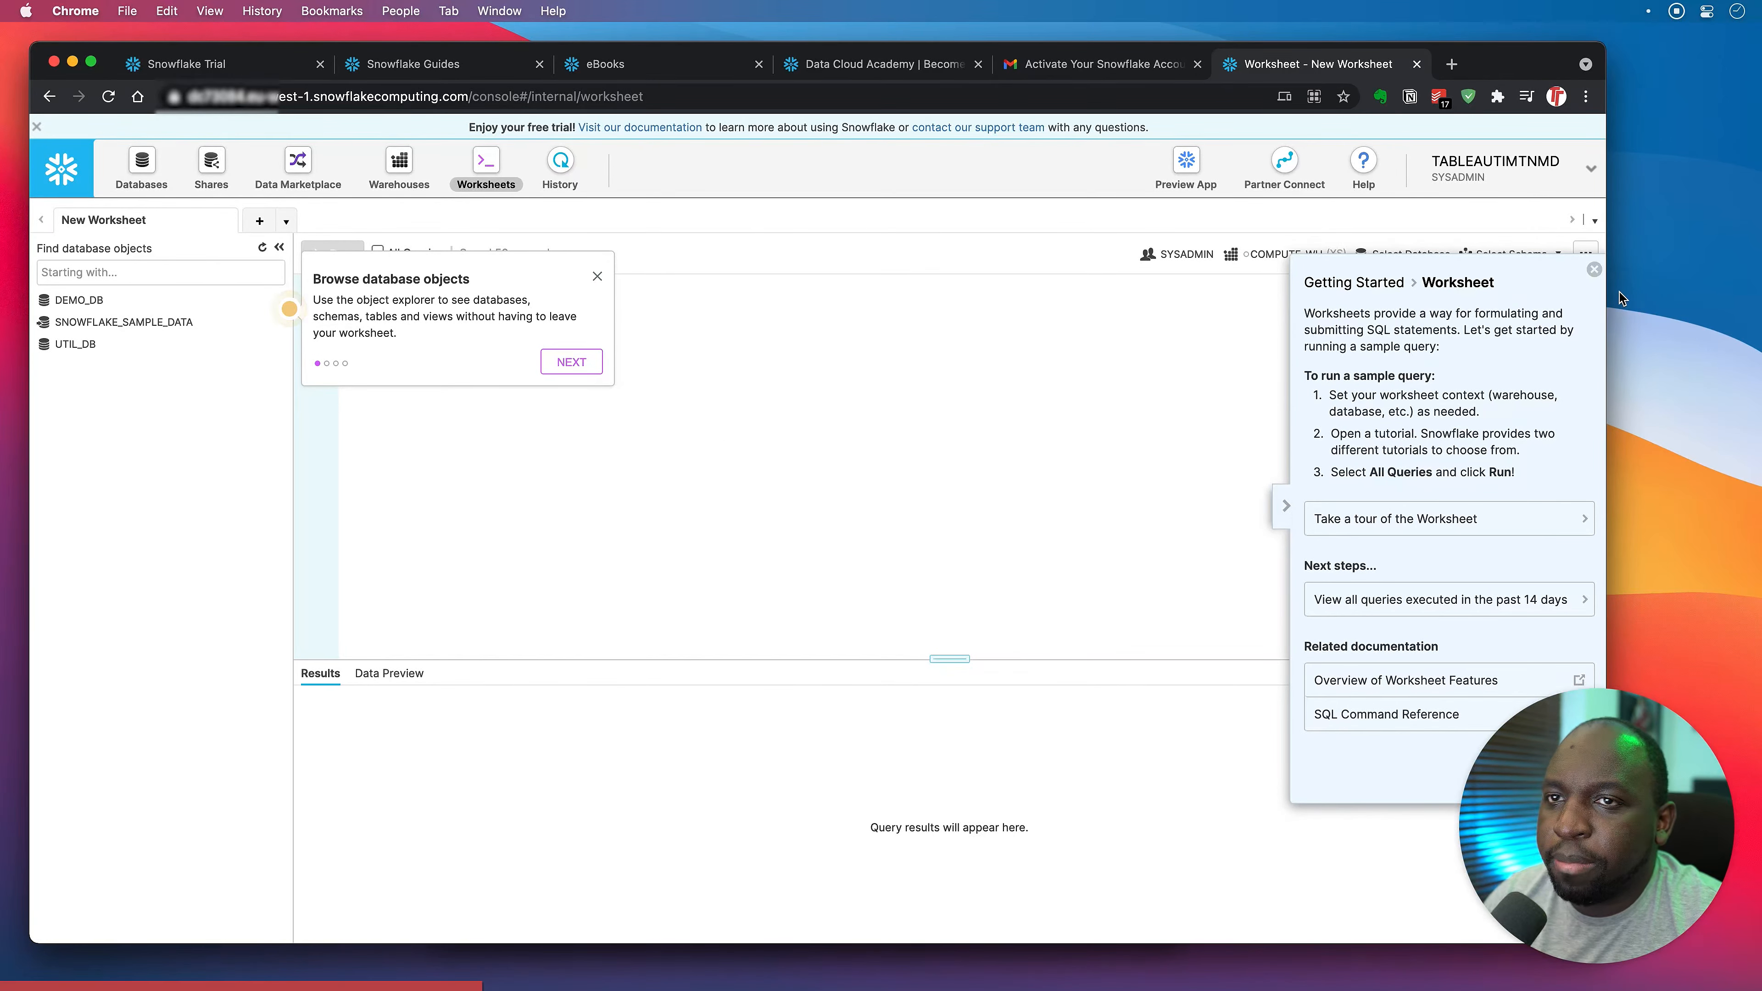
pyautogui.click(1594, 269)
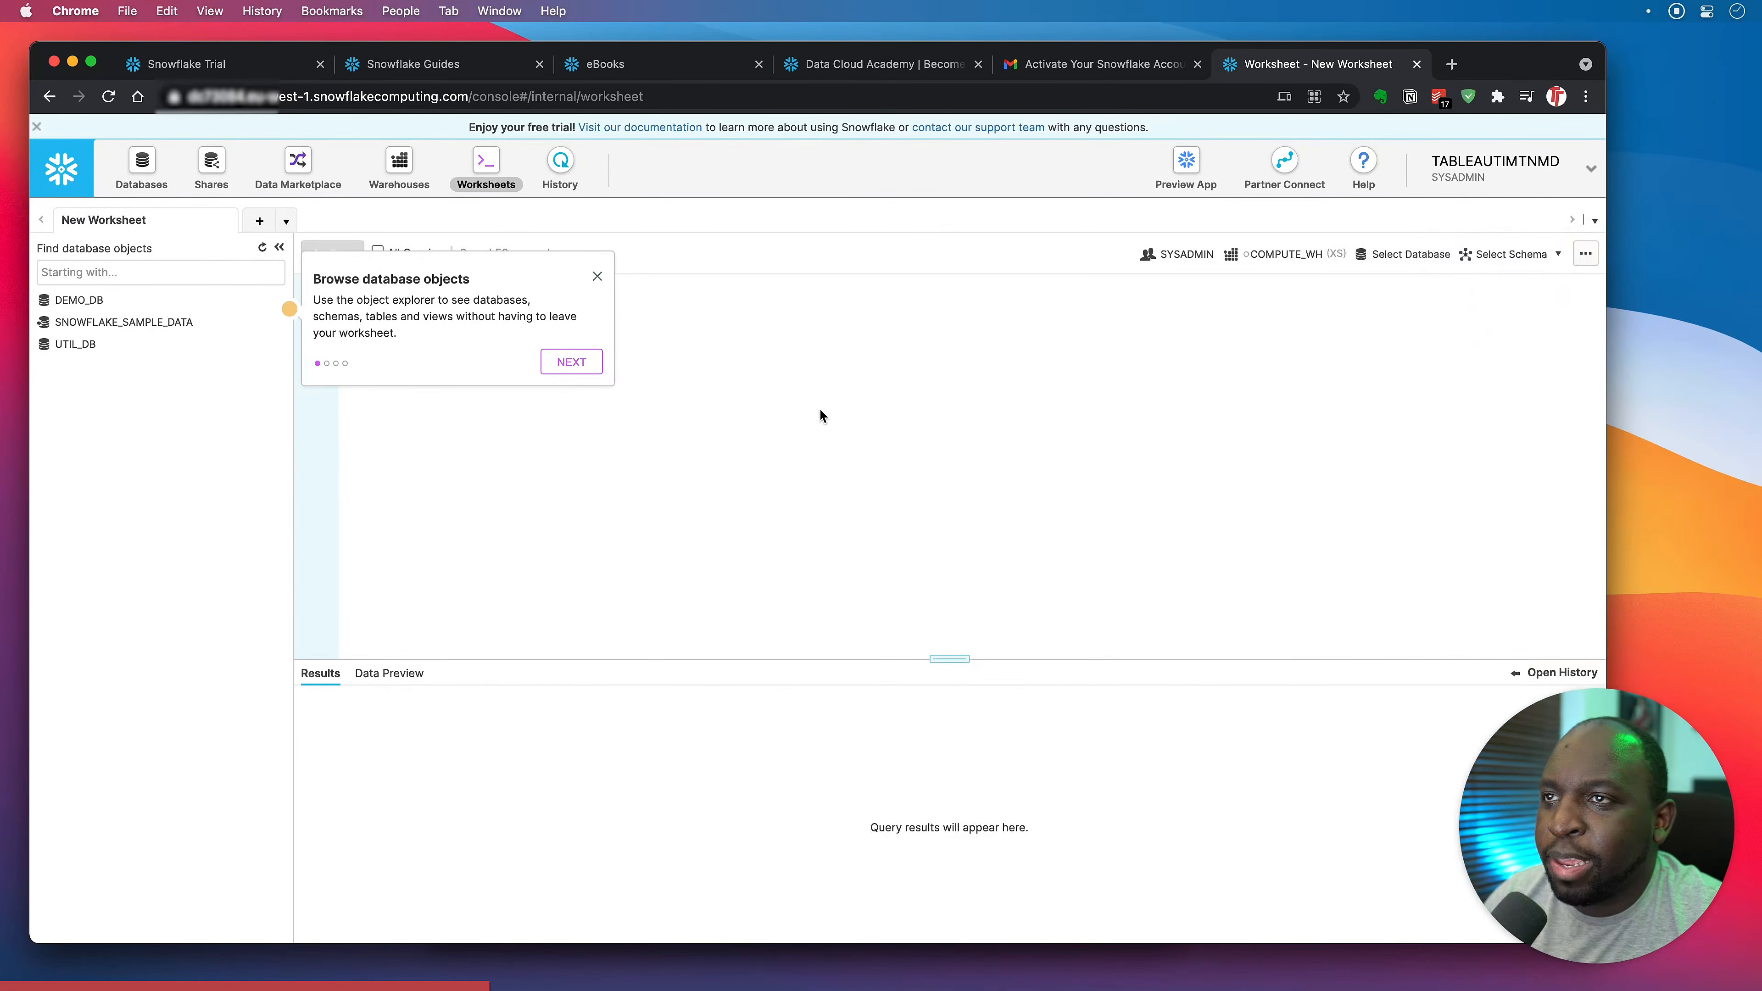
pyautogui.click(597, 277)
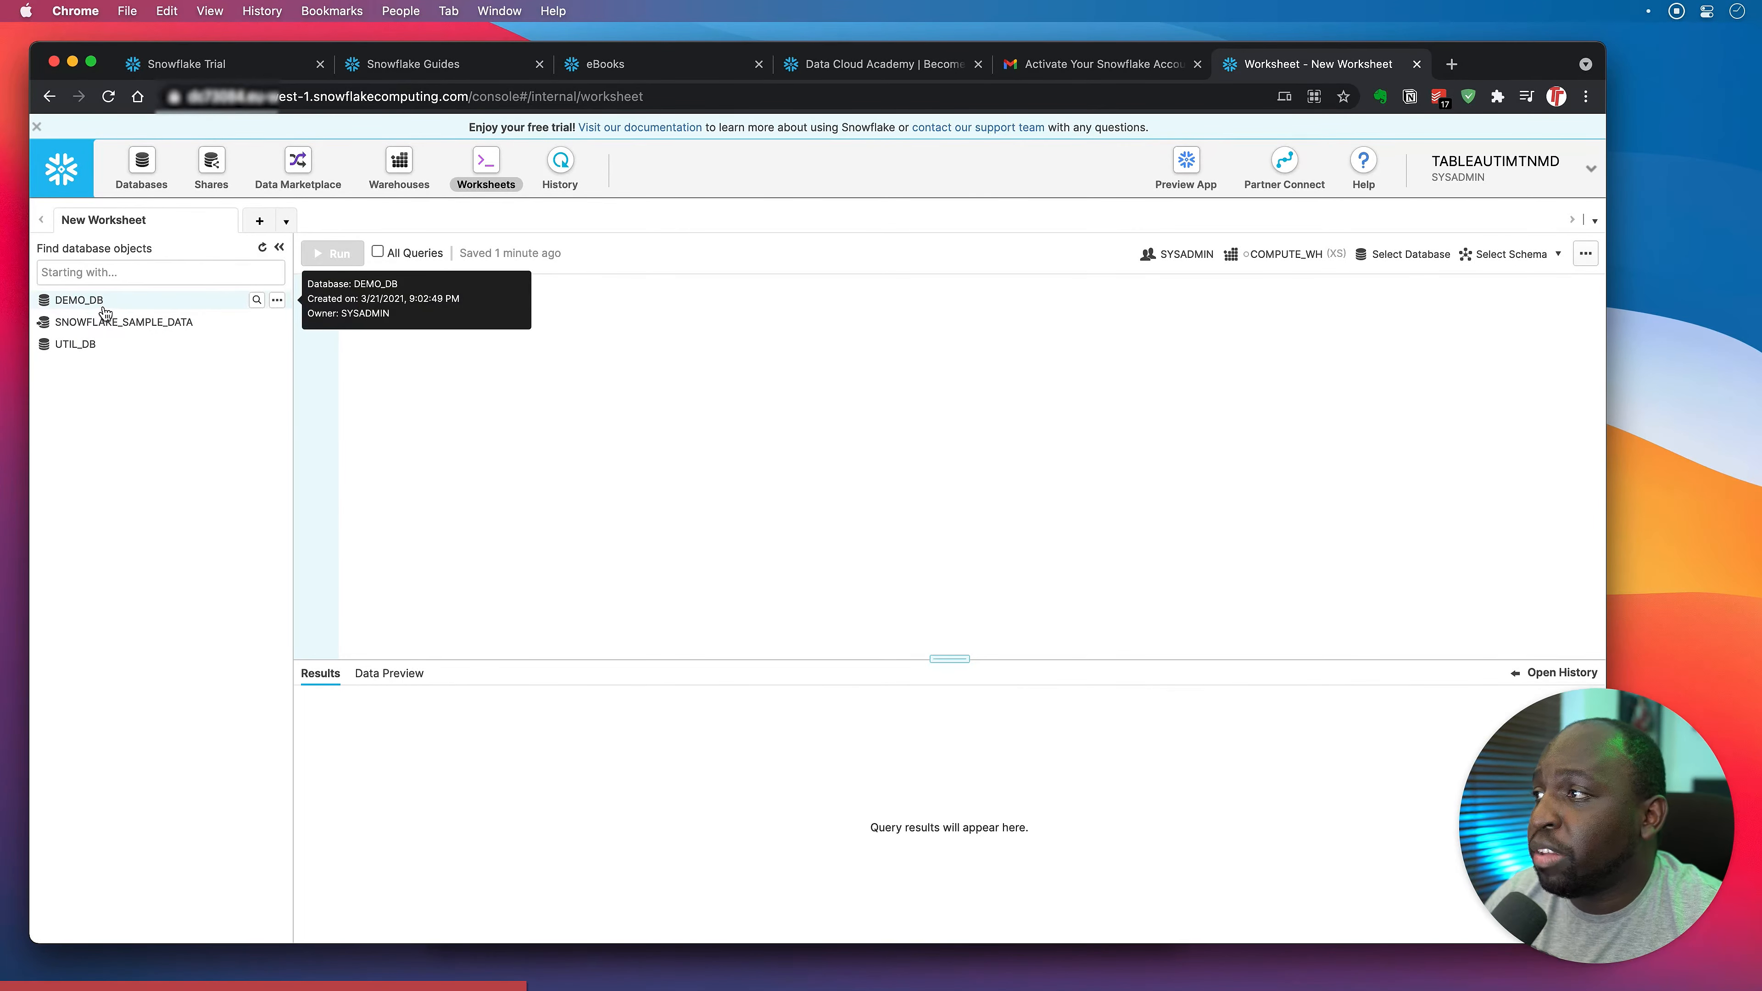
# Expand DEMO_DB's PUBLIC and INFORMATION_SCHEMA schemas, collapse DEMO_DB, then expand and collapse SNOWFLAKE_SAMPLE_DATA's WEATHER schema.
pyautogui.click(76, 301)
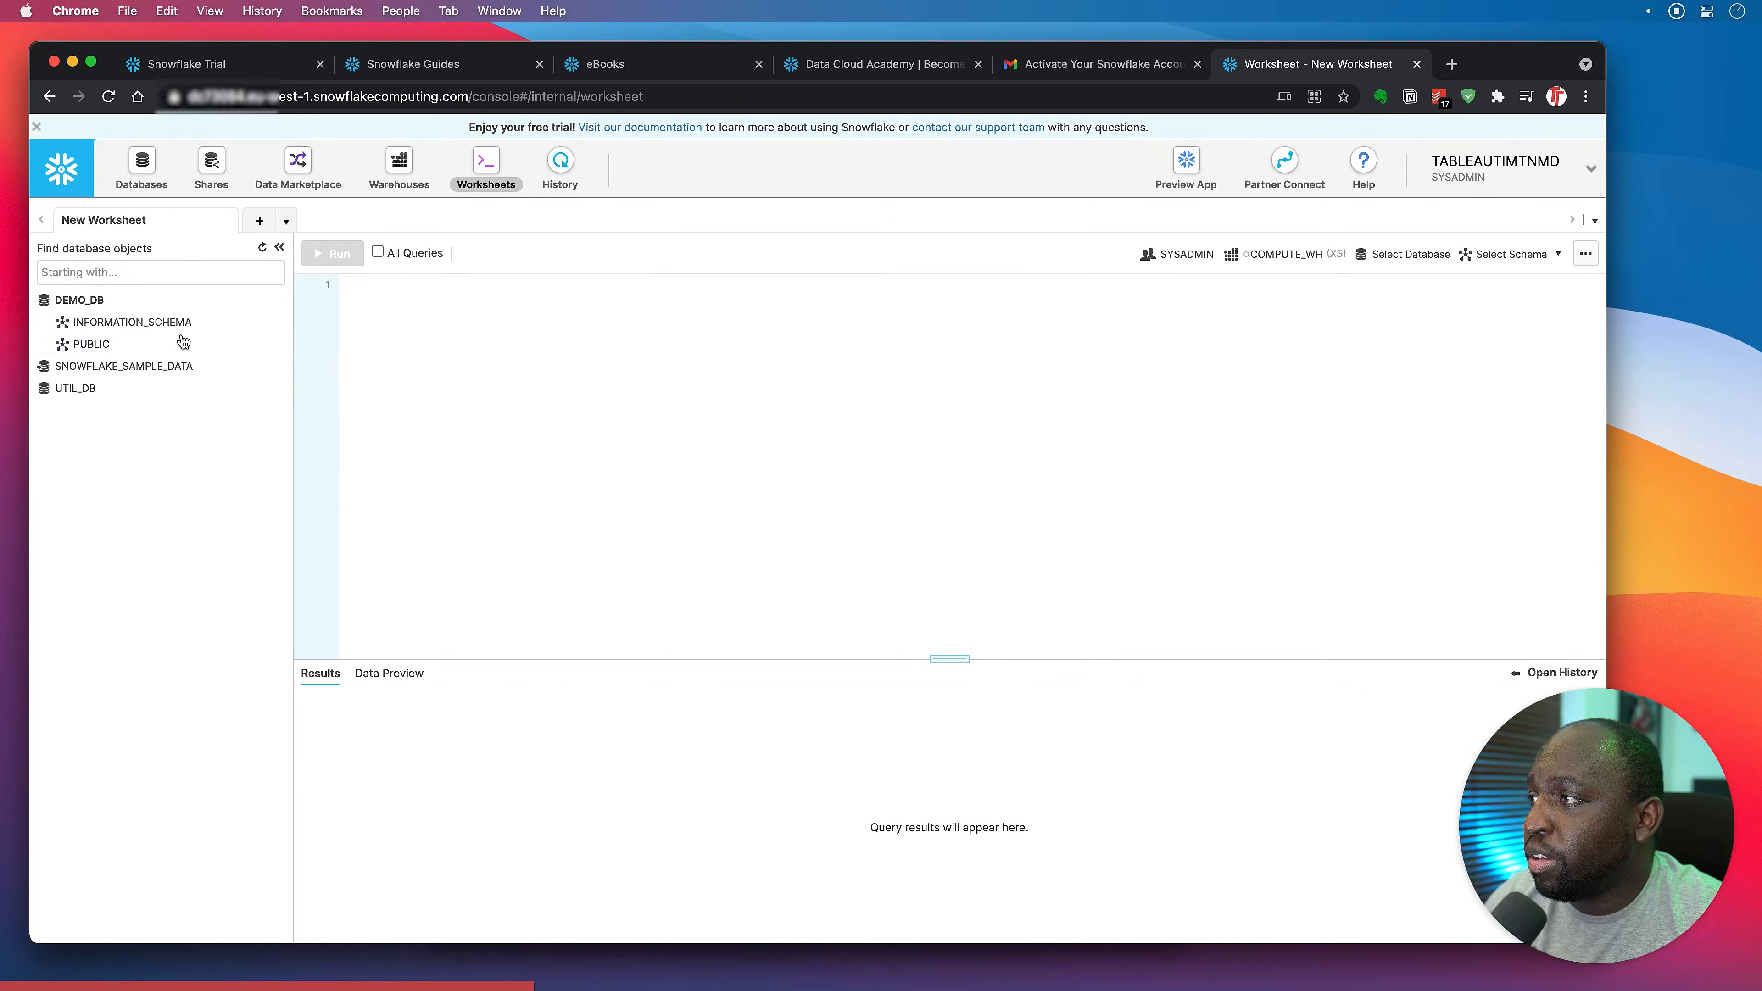
pyautogui.click(128, 343)
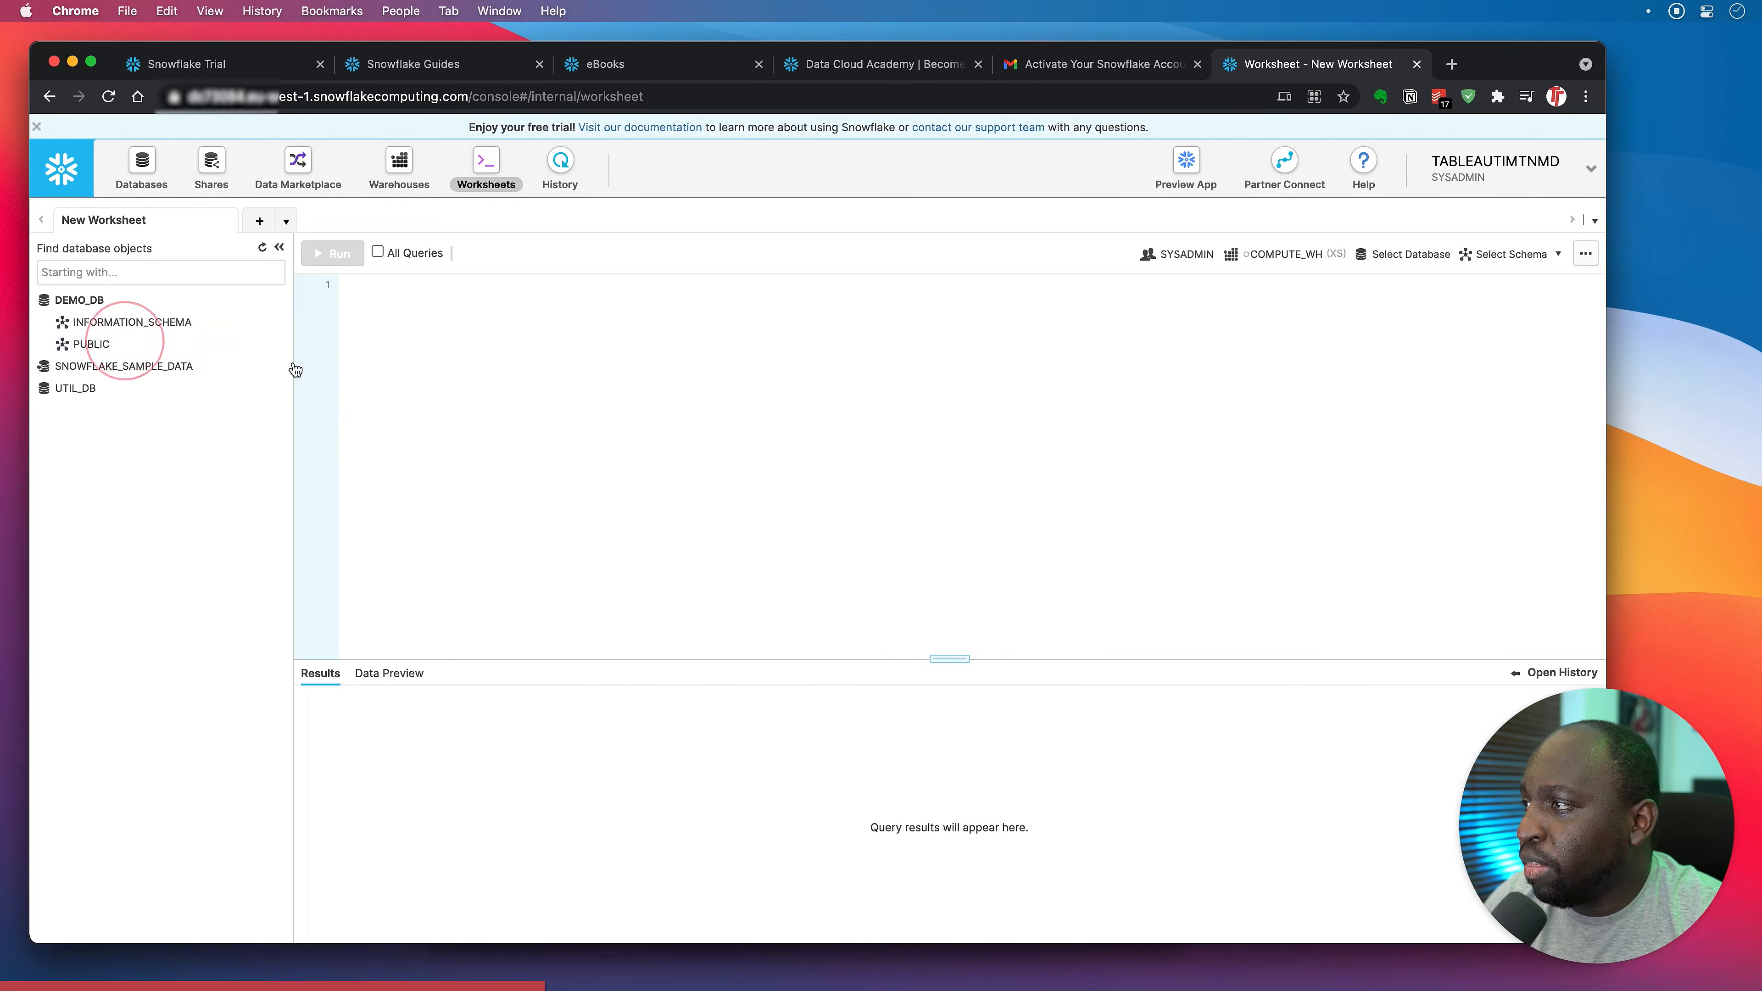
pyautogui.click(167, 322)
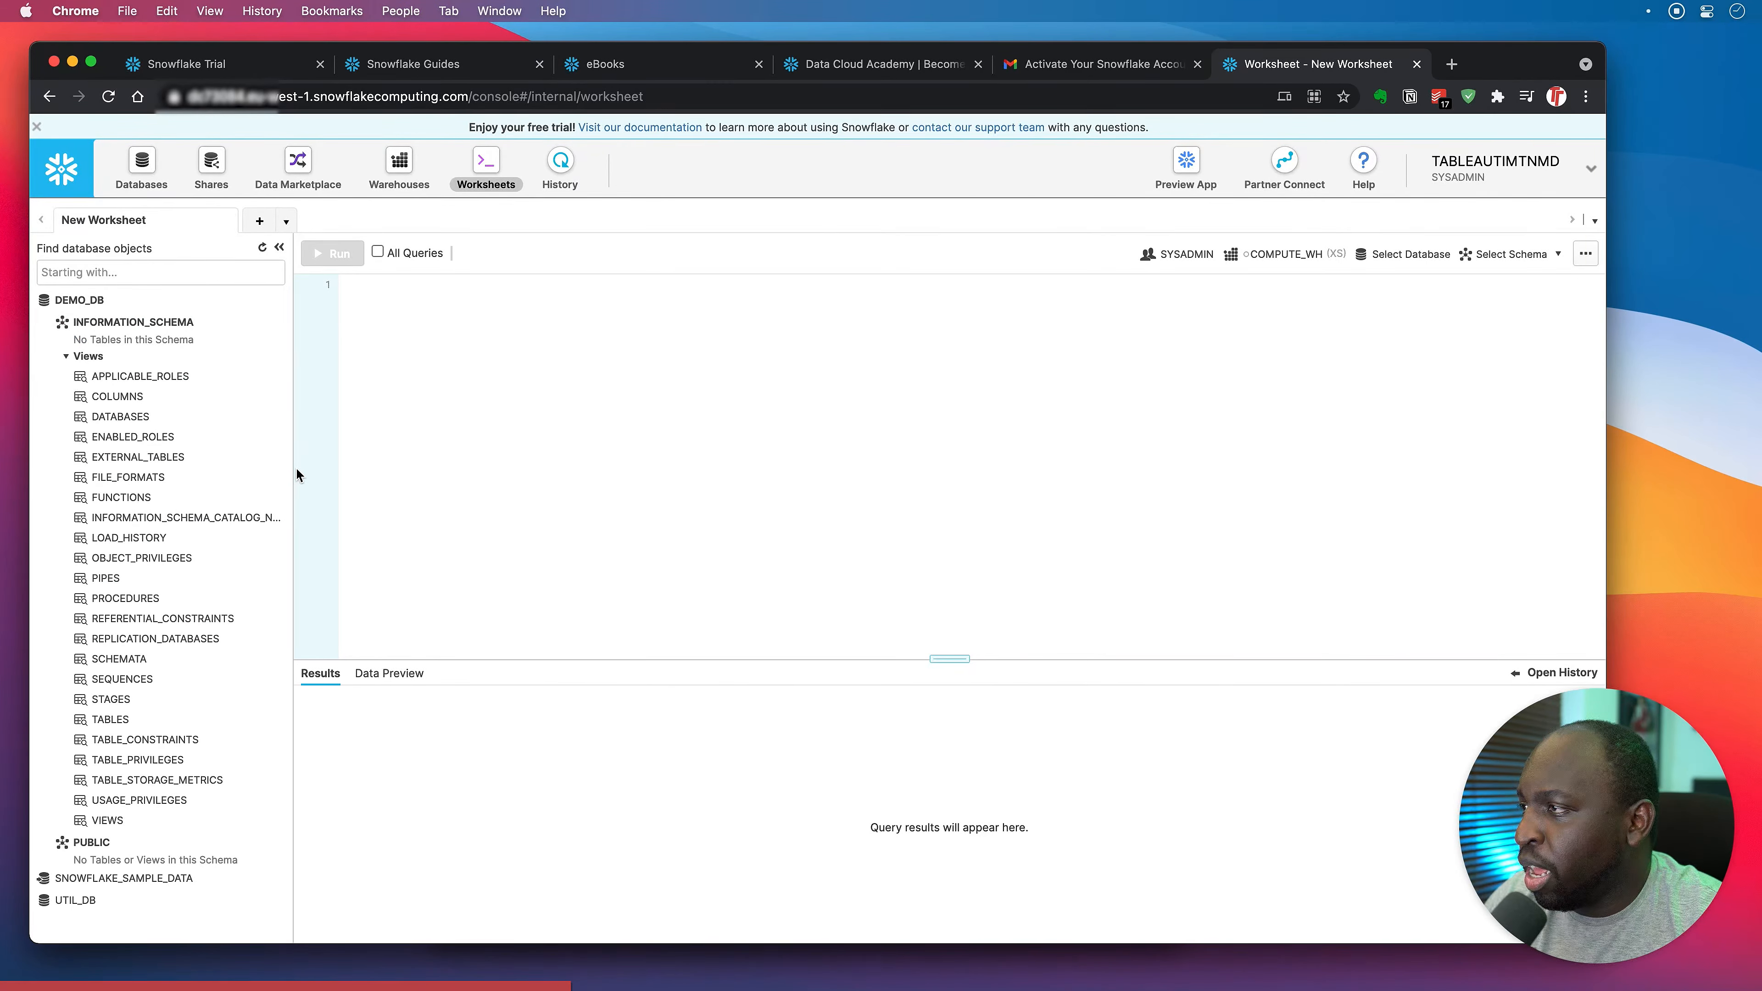
pyautogui.click(64, 305)
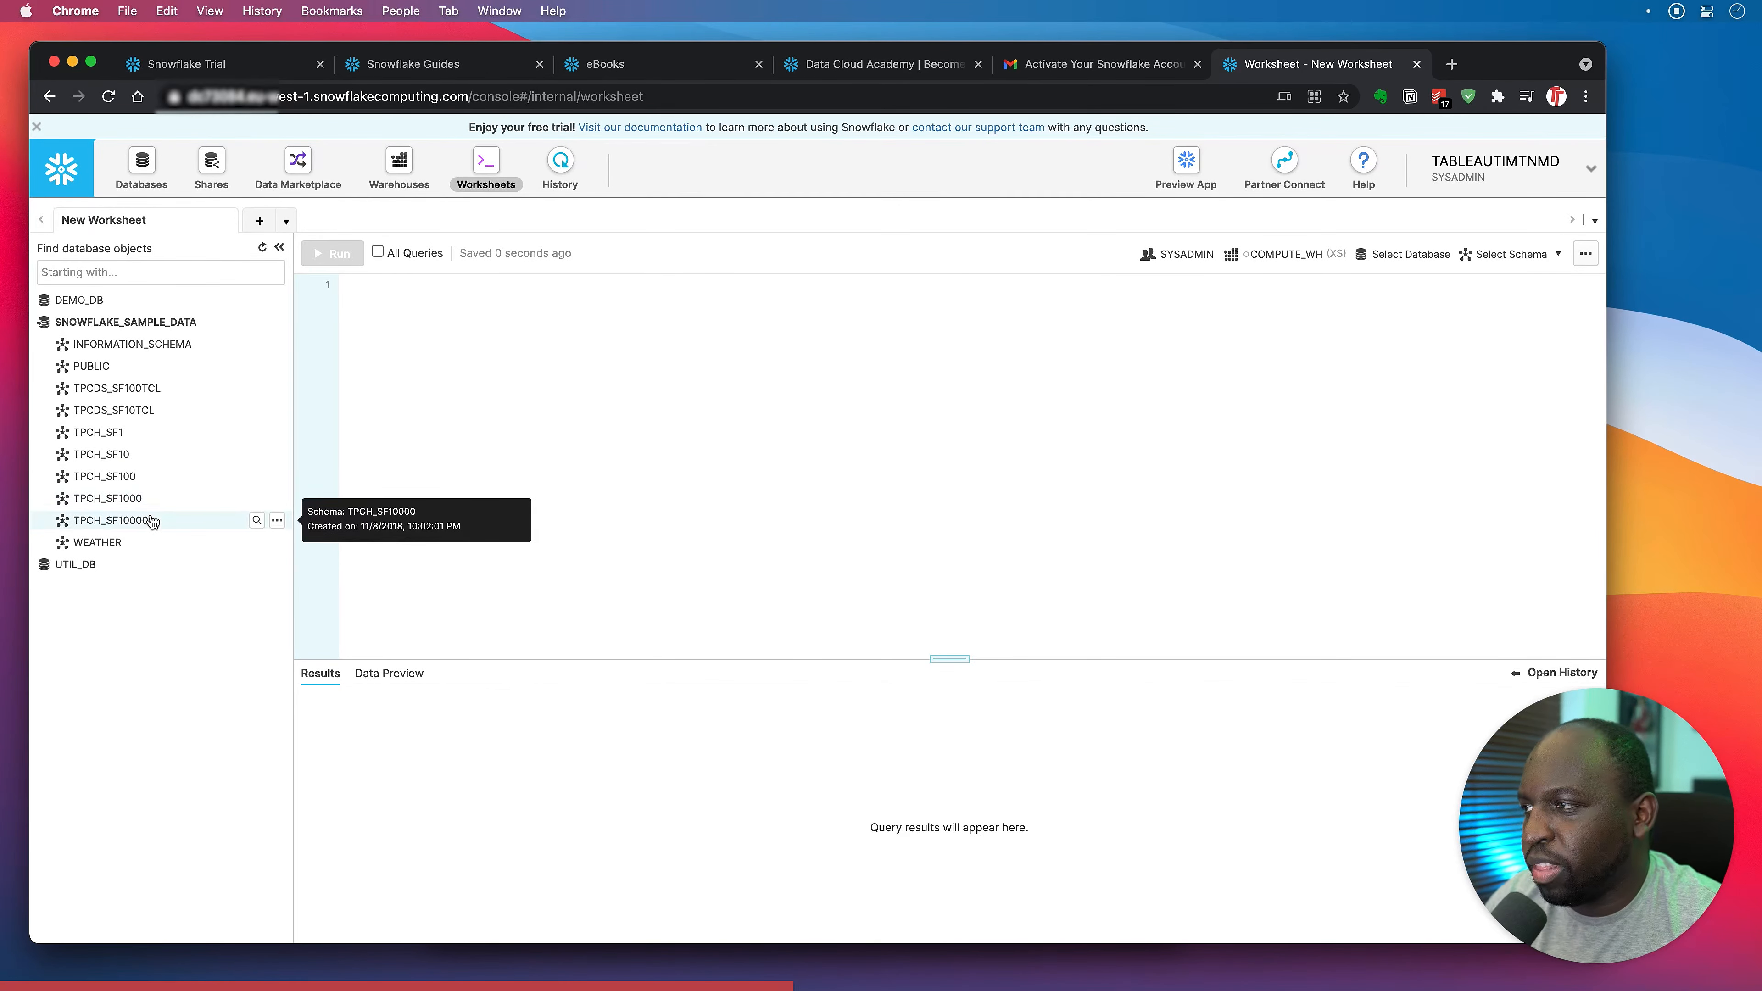
pyautogui.click(158, 542)
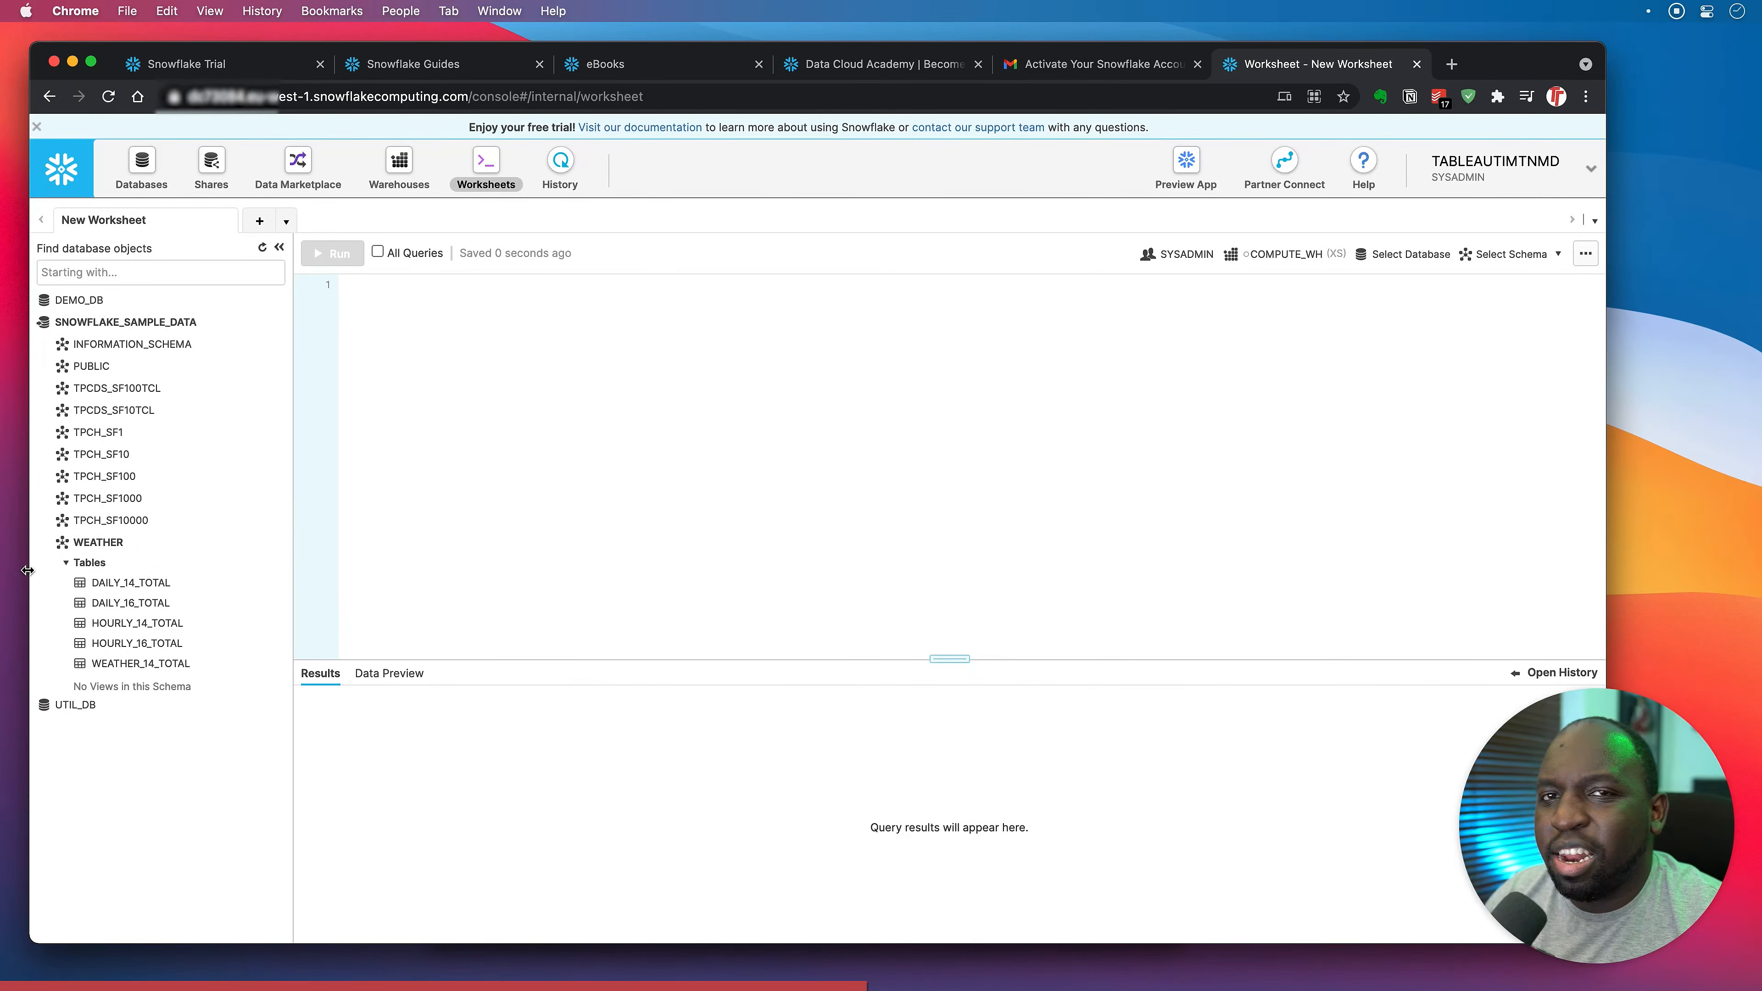
pyautogui.click(114, 545)
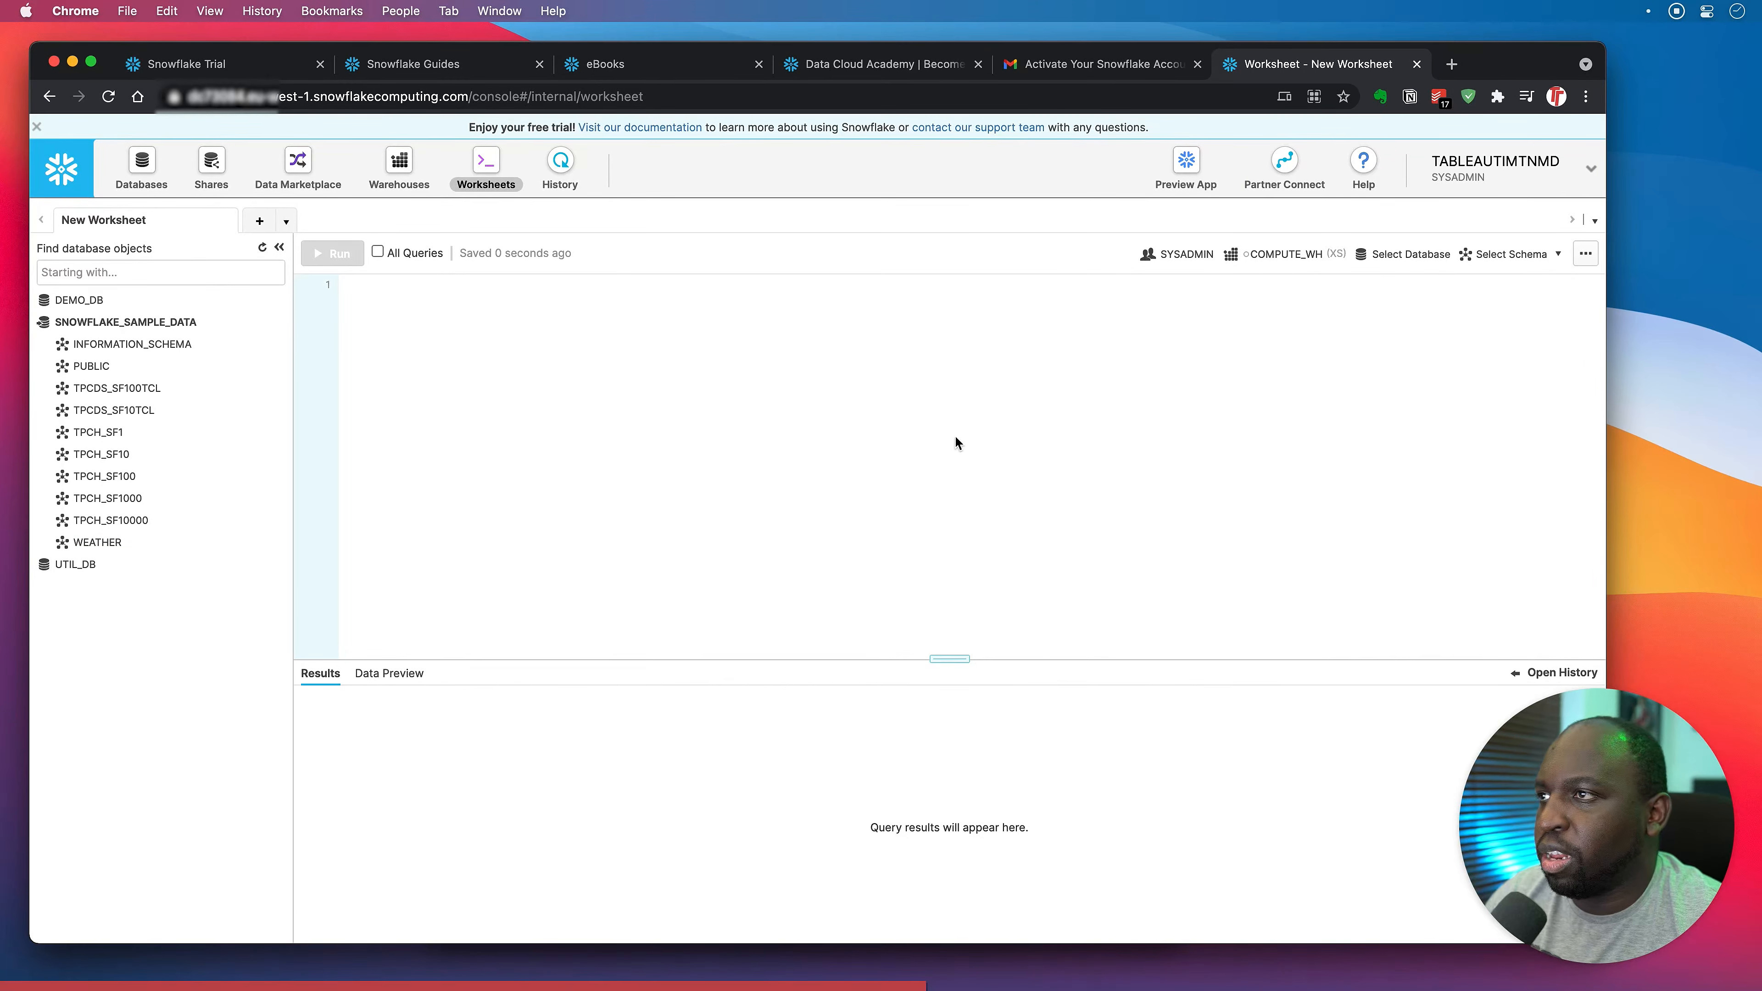
# Browse UTIL_DB's views from the Databases page, return to the databases list, then open Shares.
pyautogui.click(144, 162)
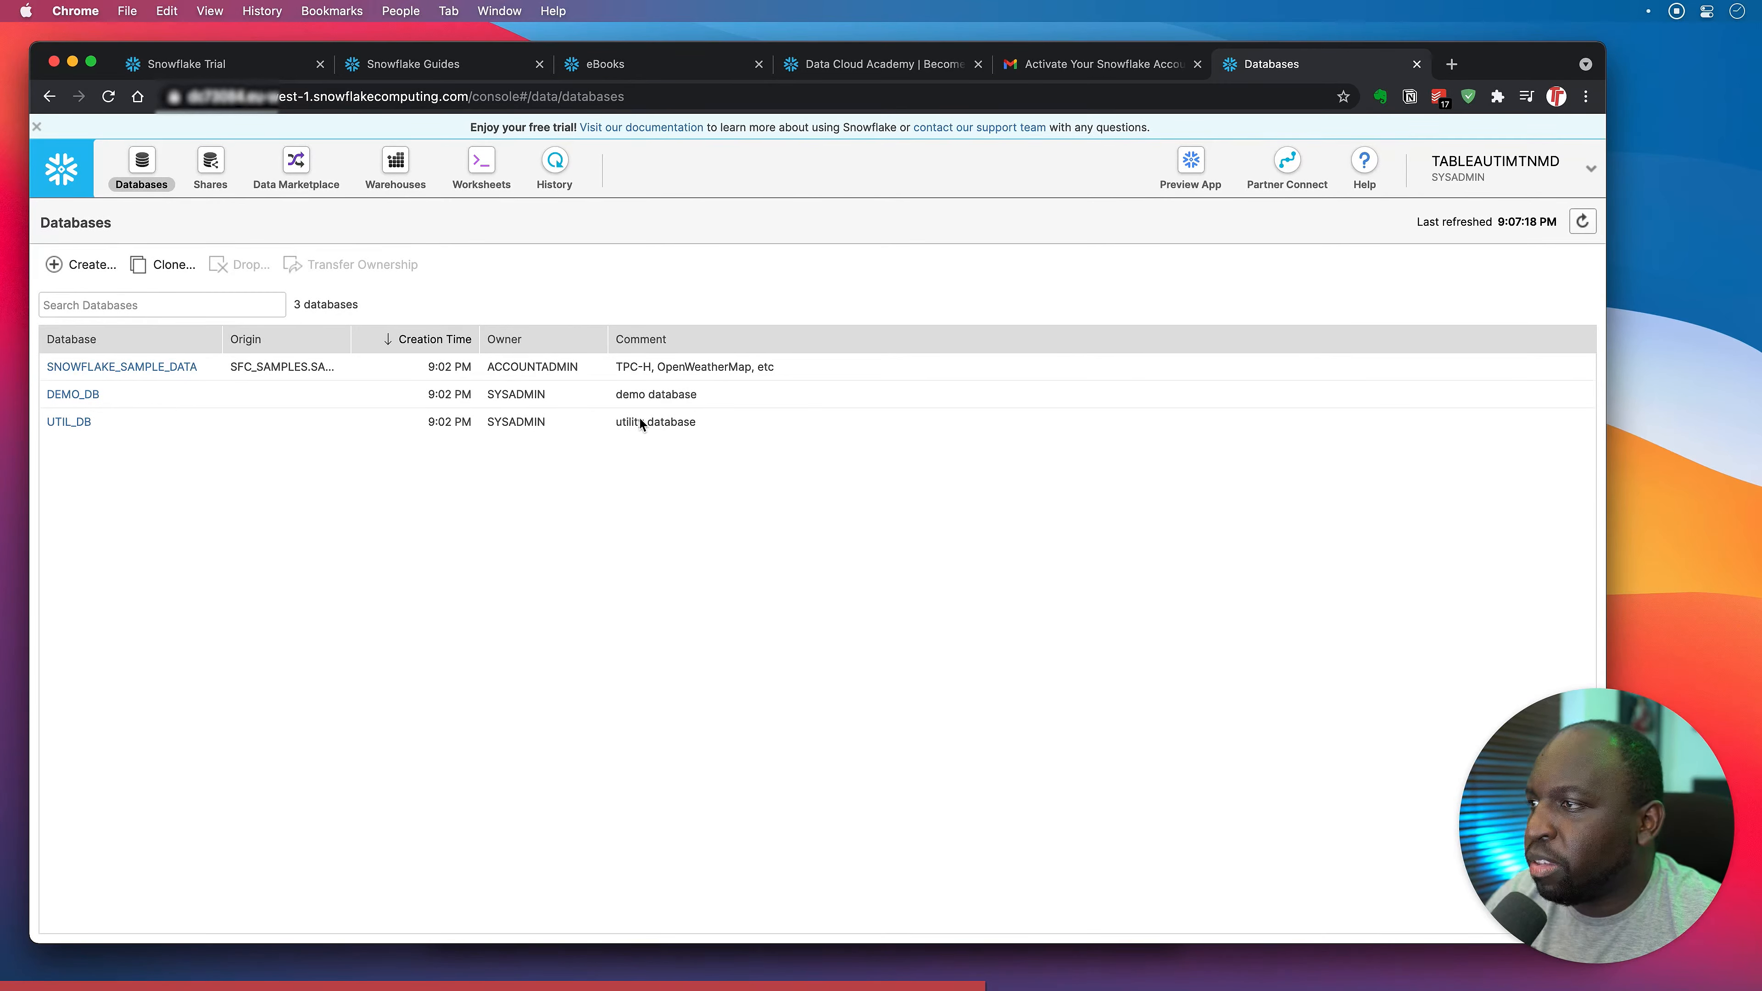
pyautogui.click(69, 421)
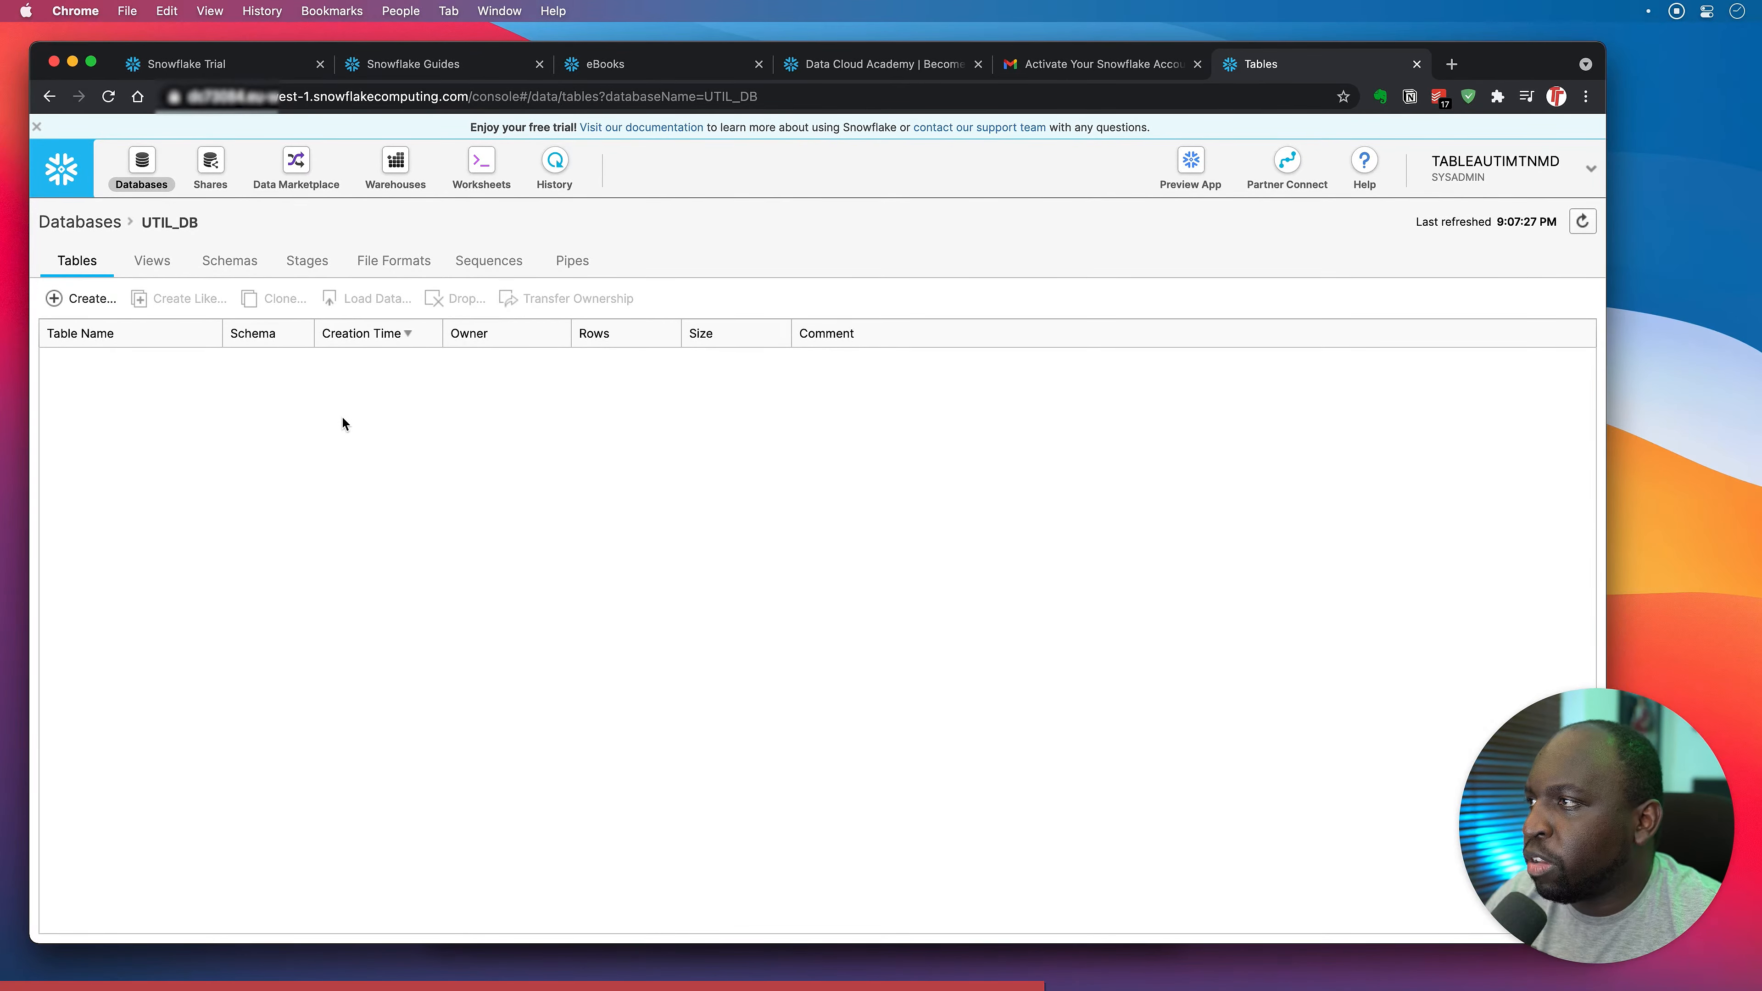
pyautogui.click(184, 270)
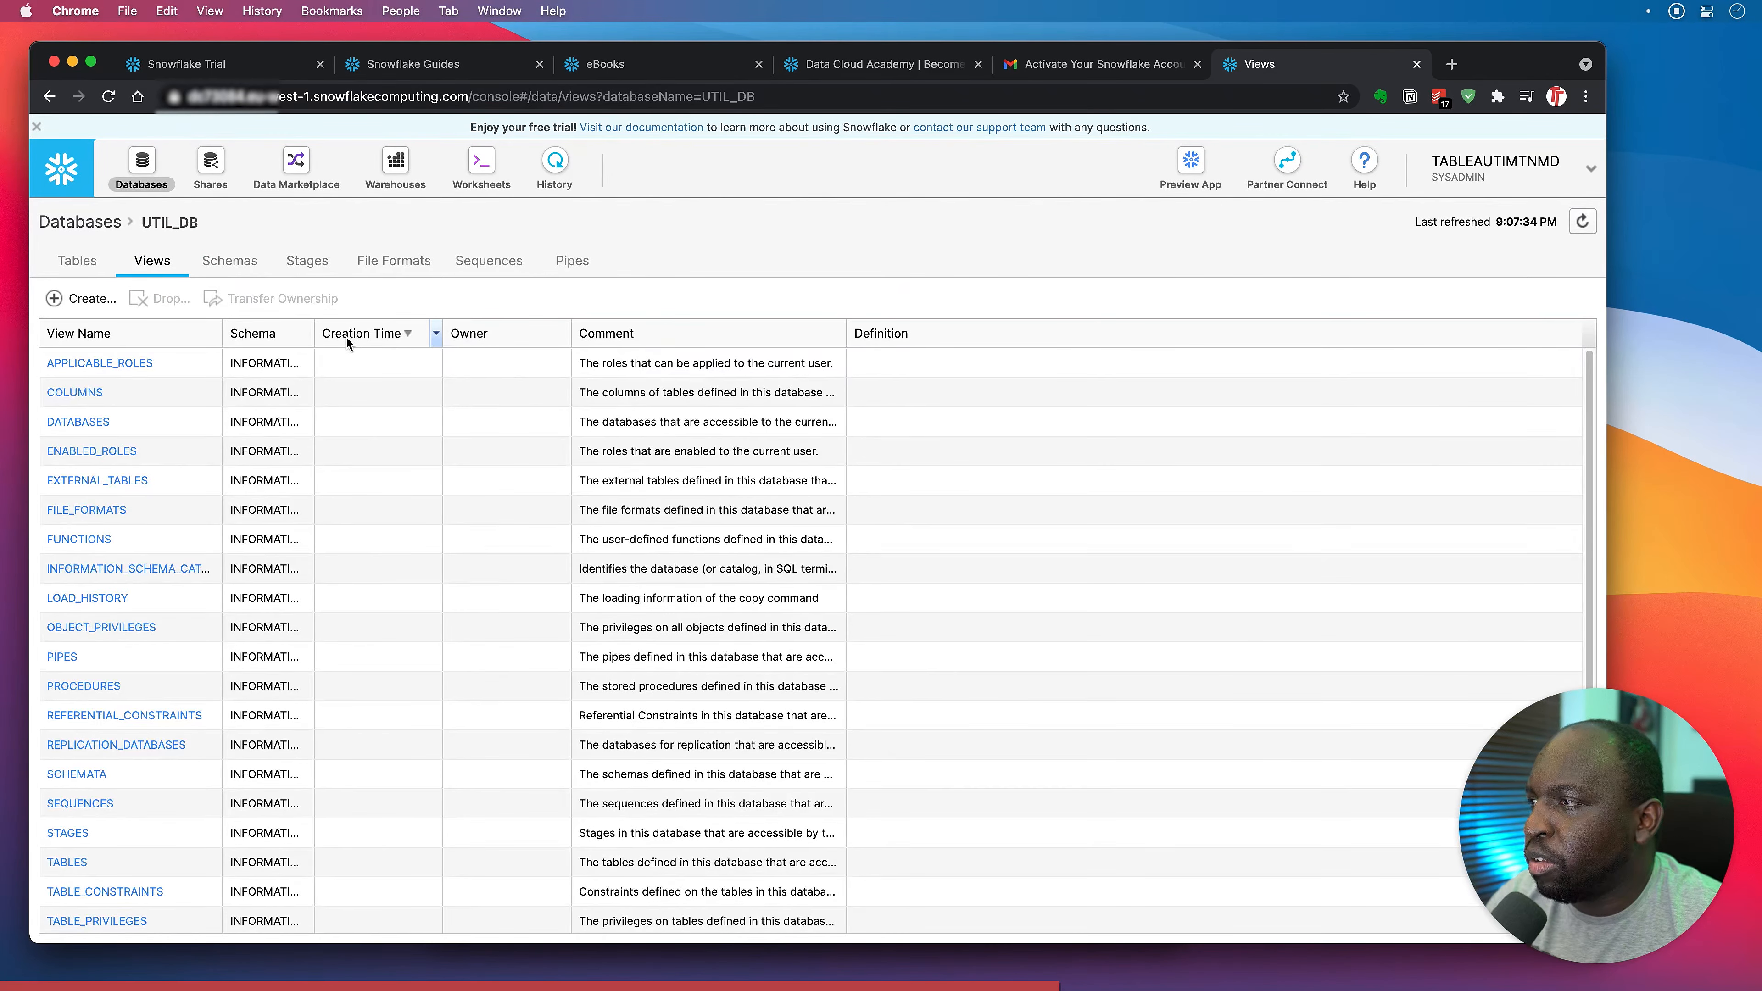
pyautogui.scroll(-3, 162, 503)
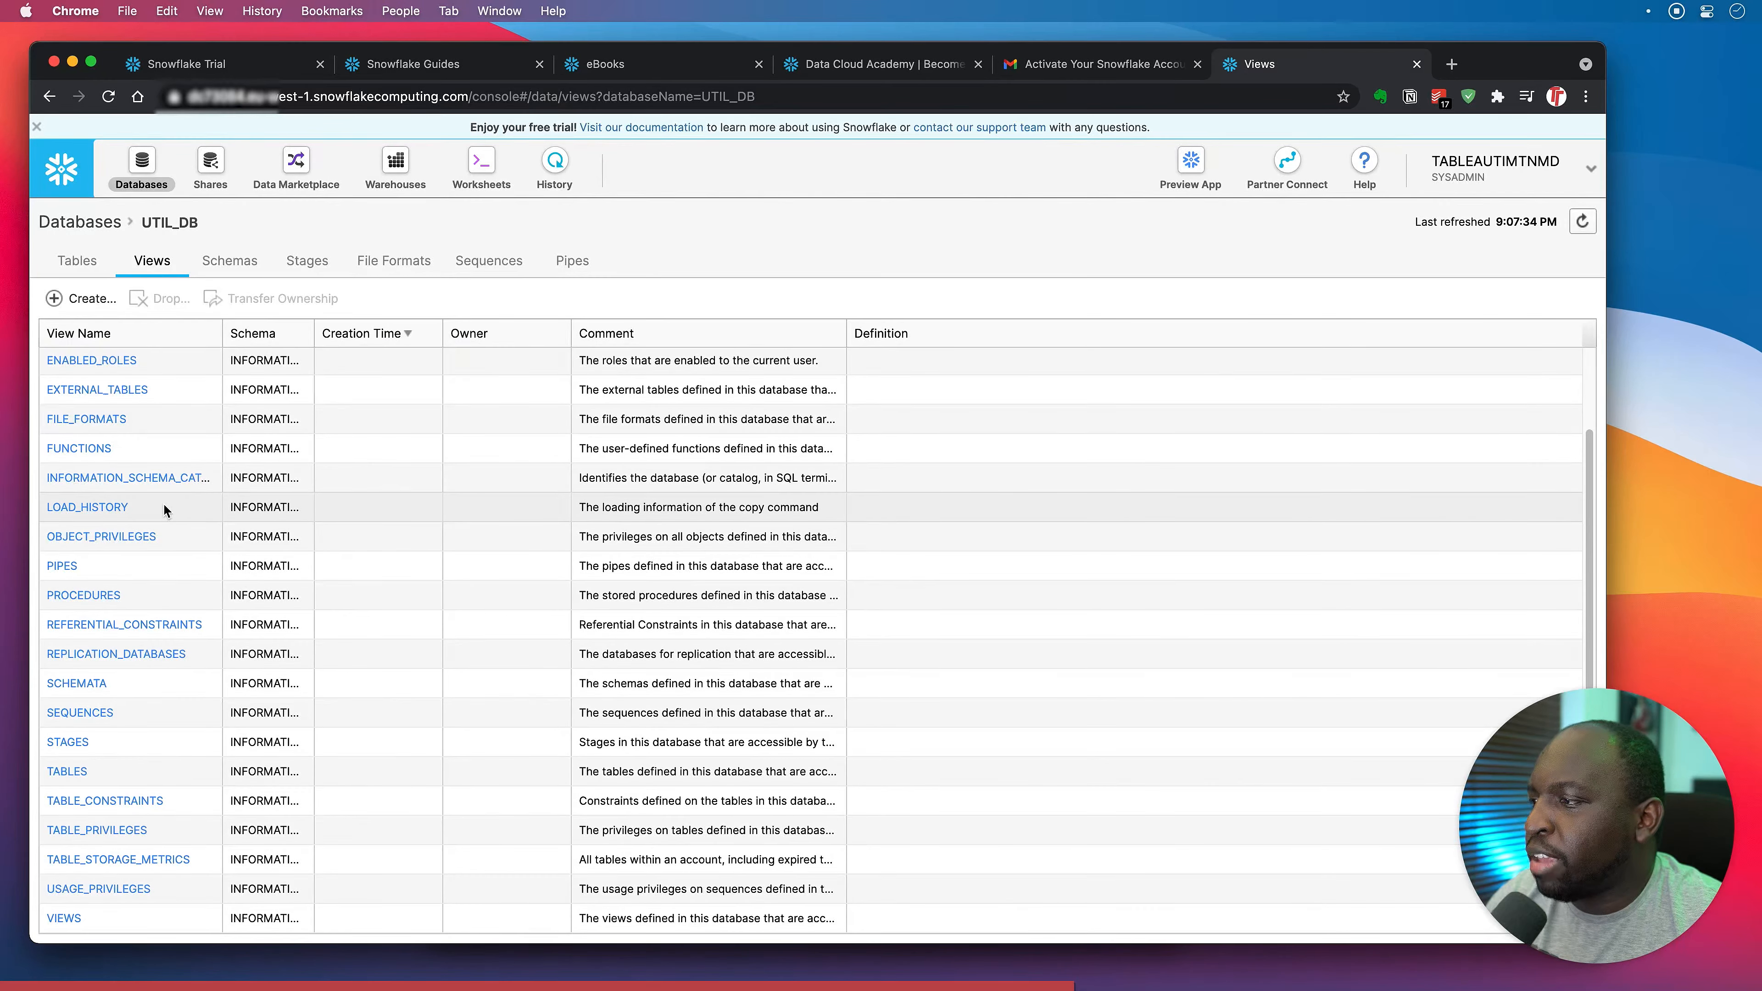
pyautogui.scroll(3, 164, 511)
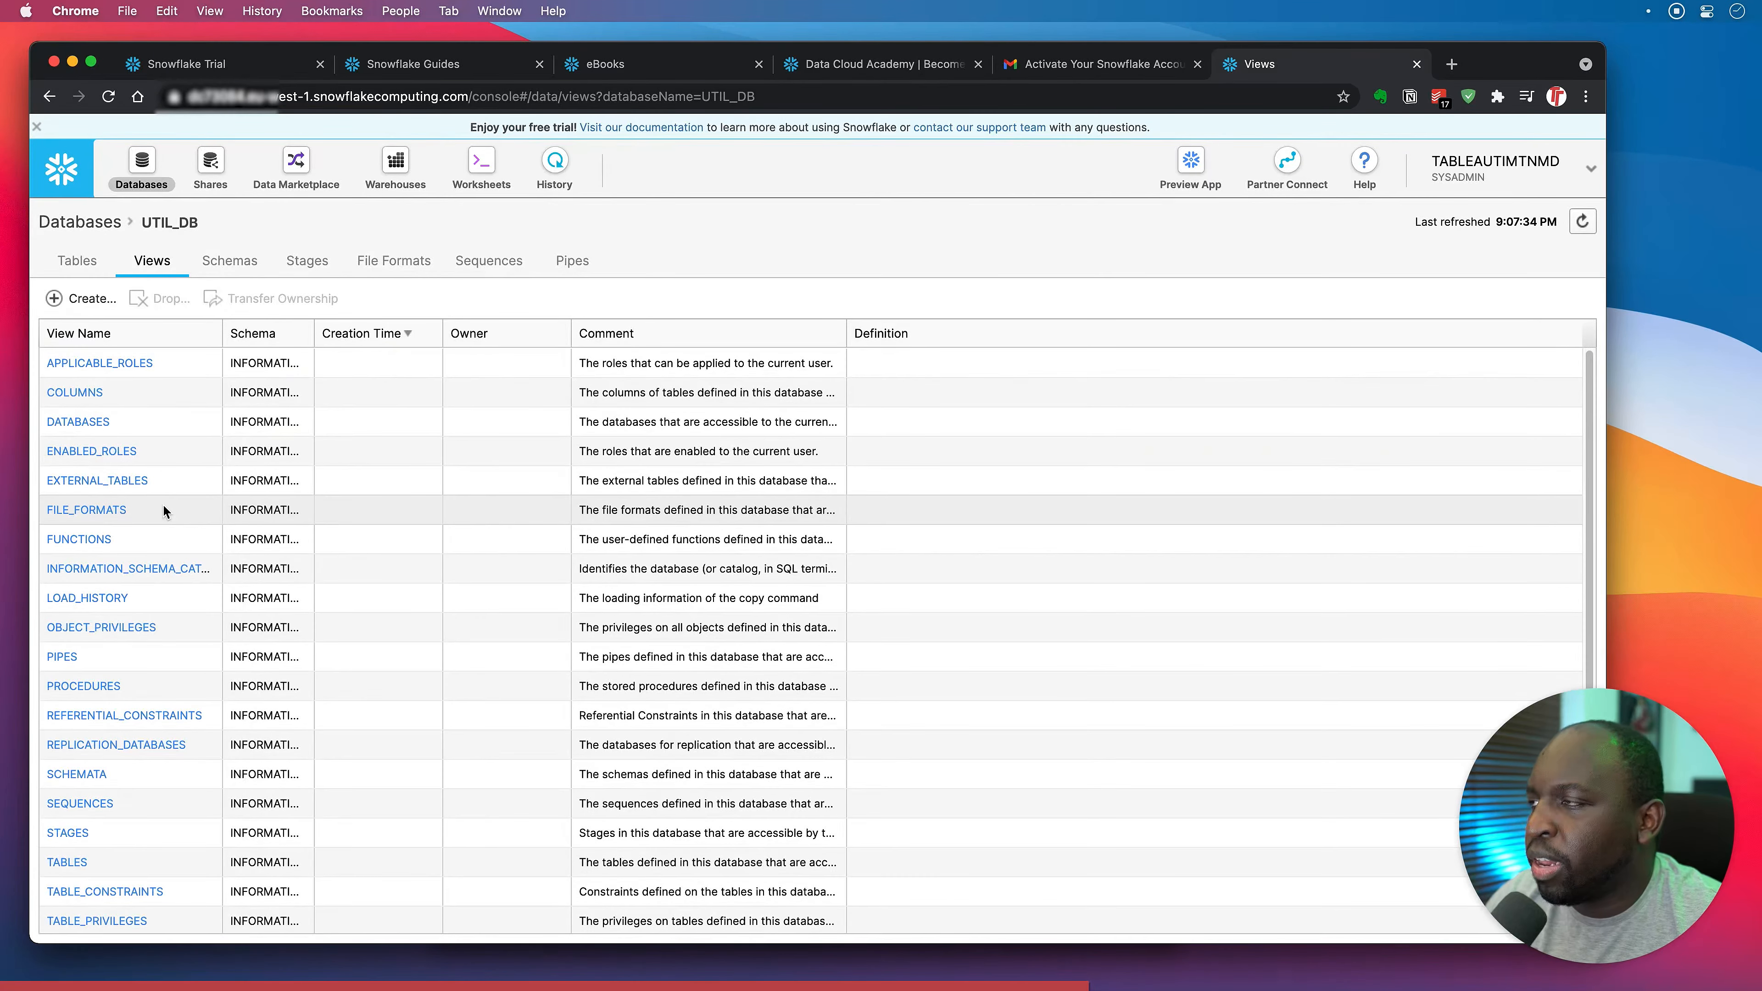
pyautogui.click(115, 229)
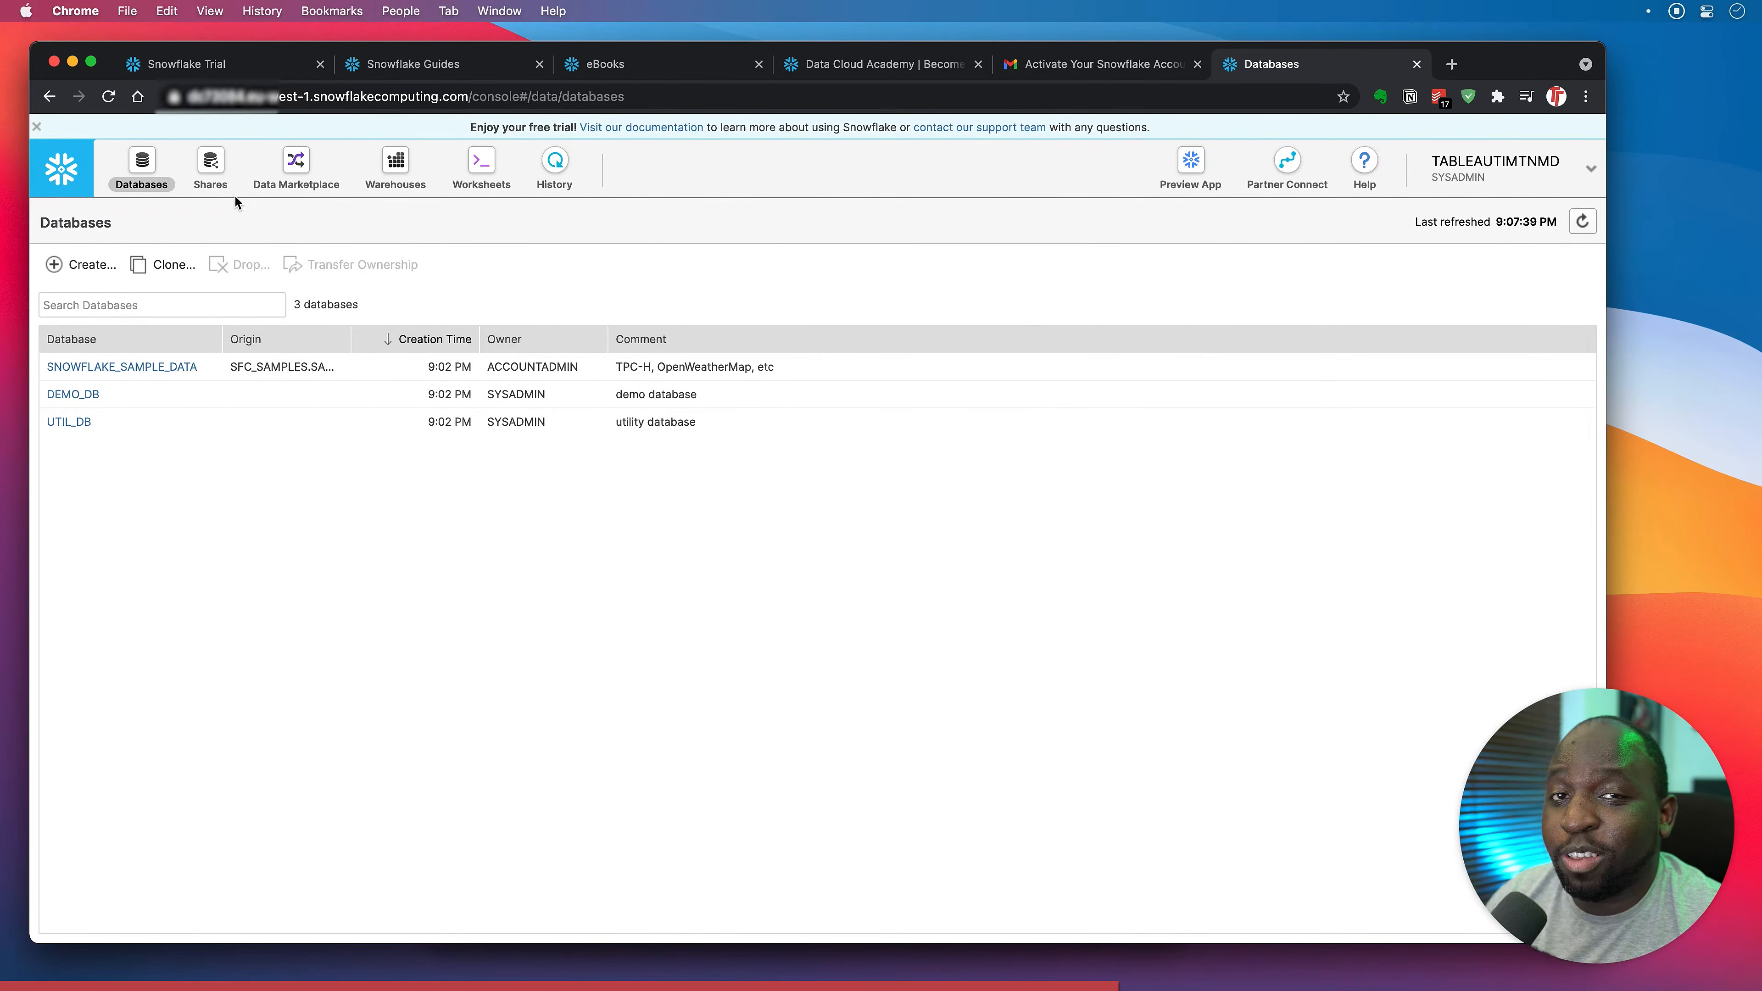
pyautogui.click(221, 185)
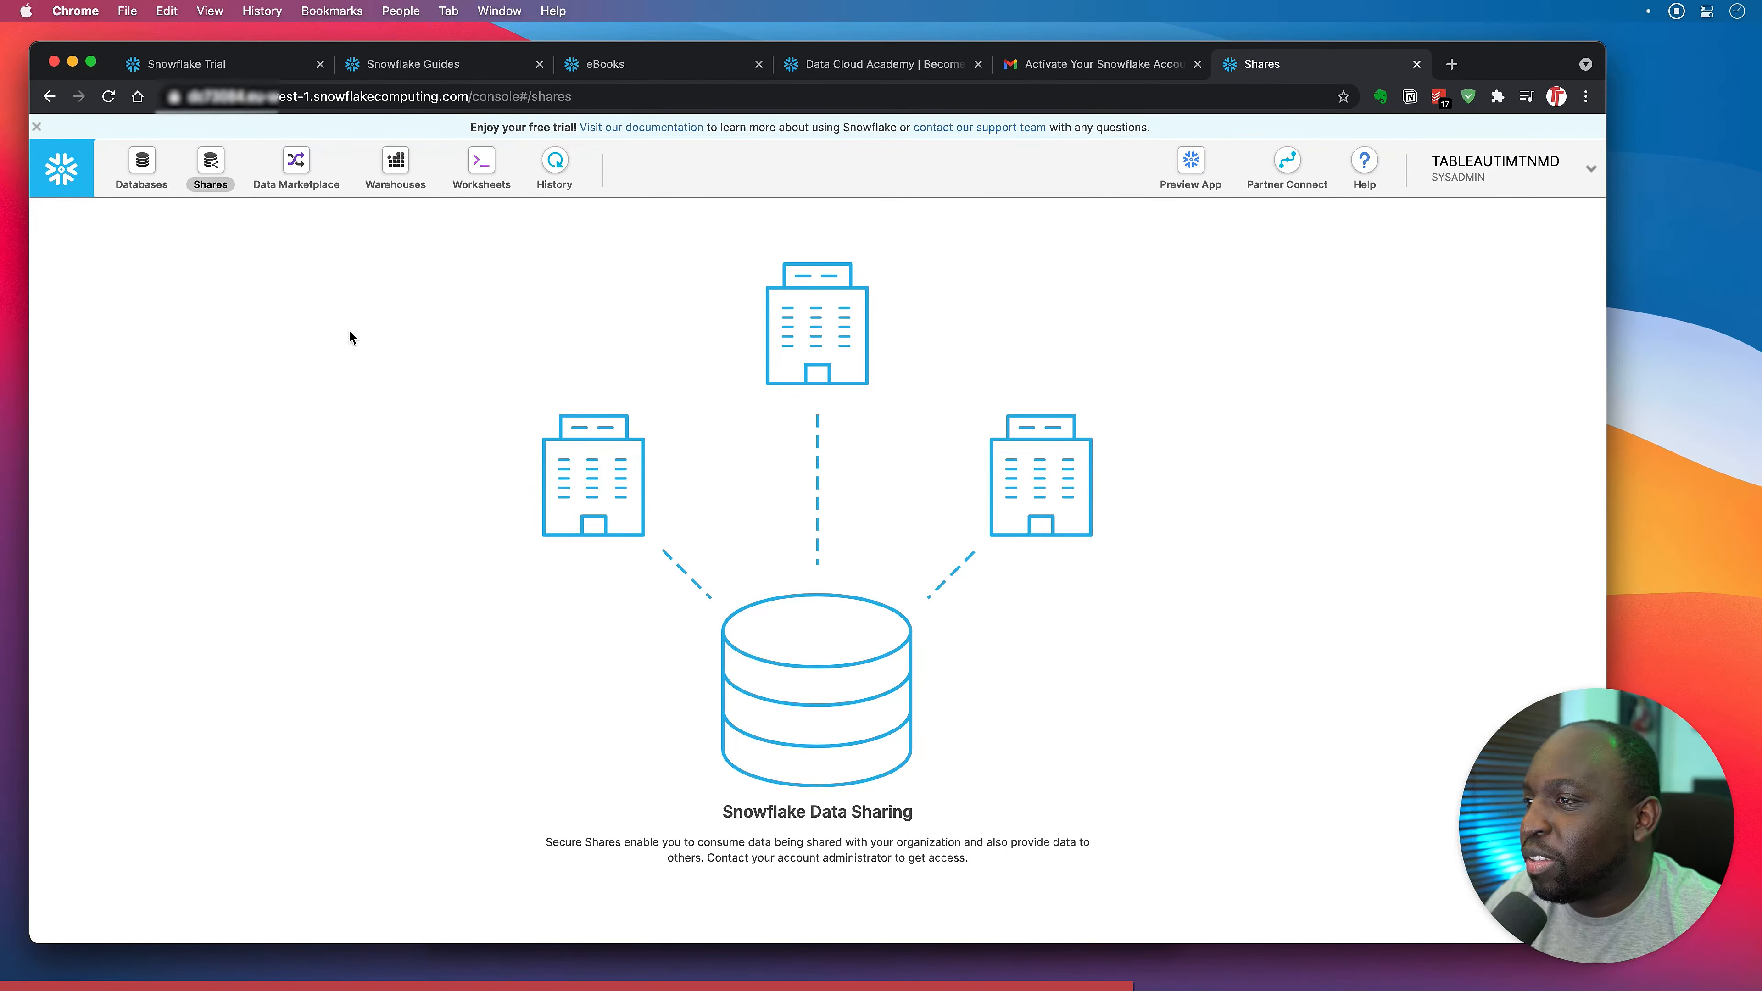
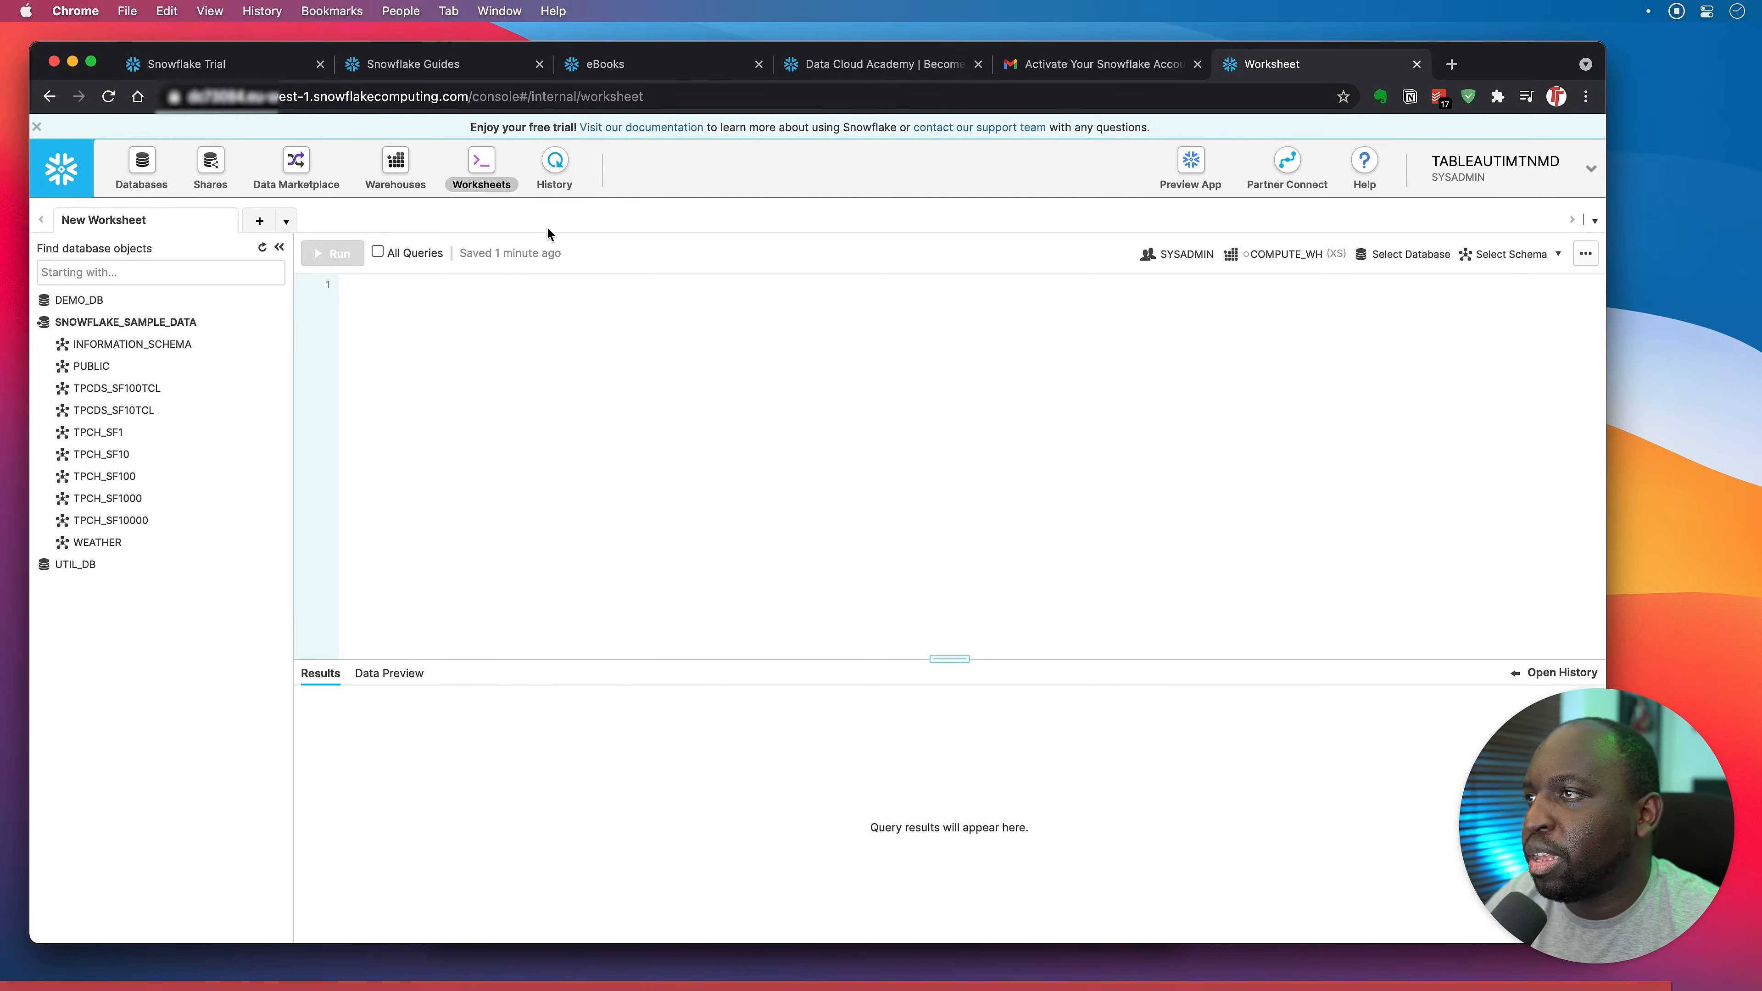
# Show the current user's query history in Snowflake, which currently lists no records.
pyautogui.click(554, 163)
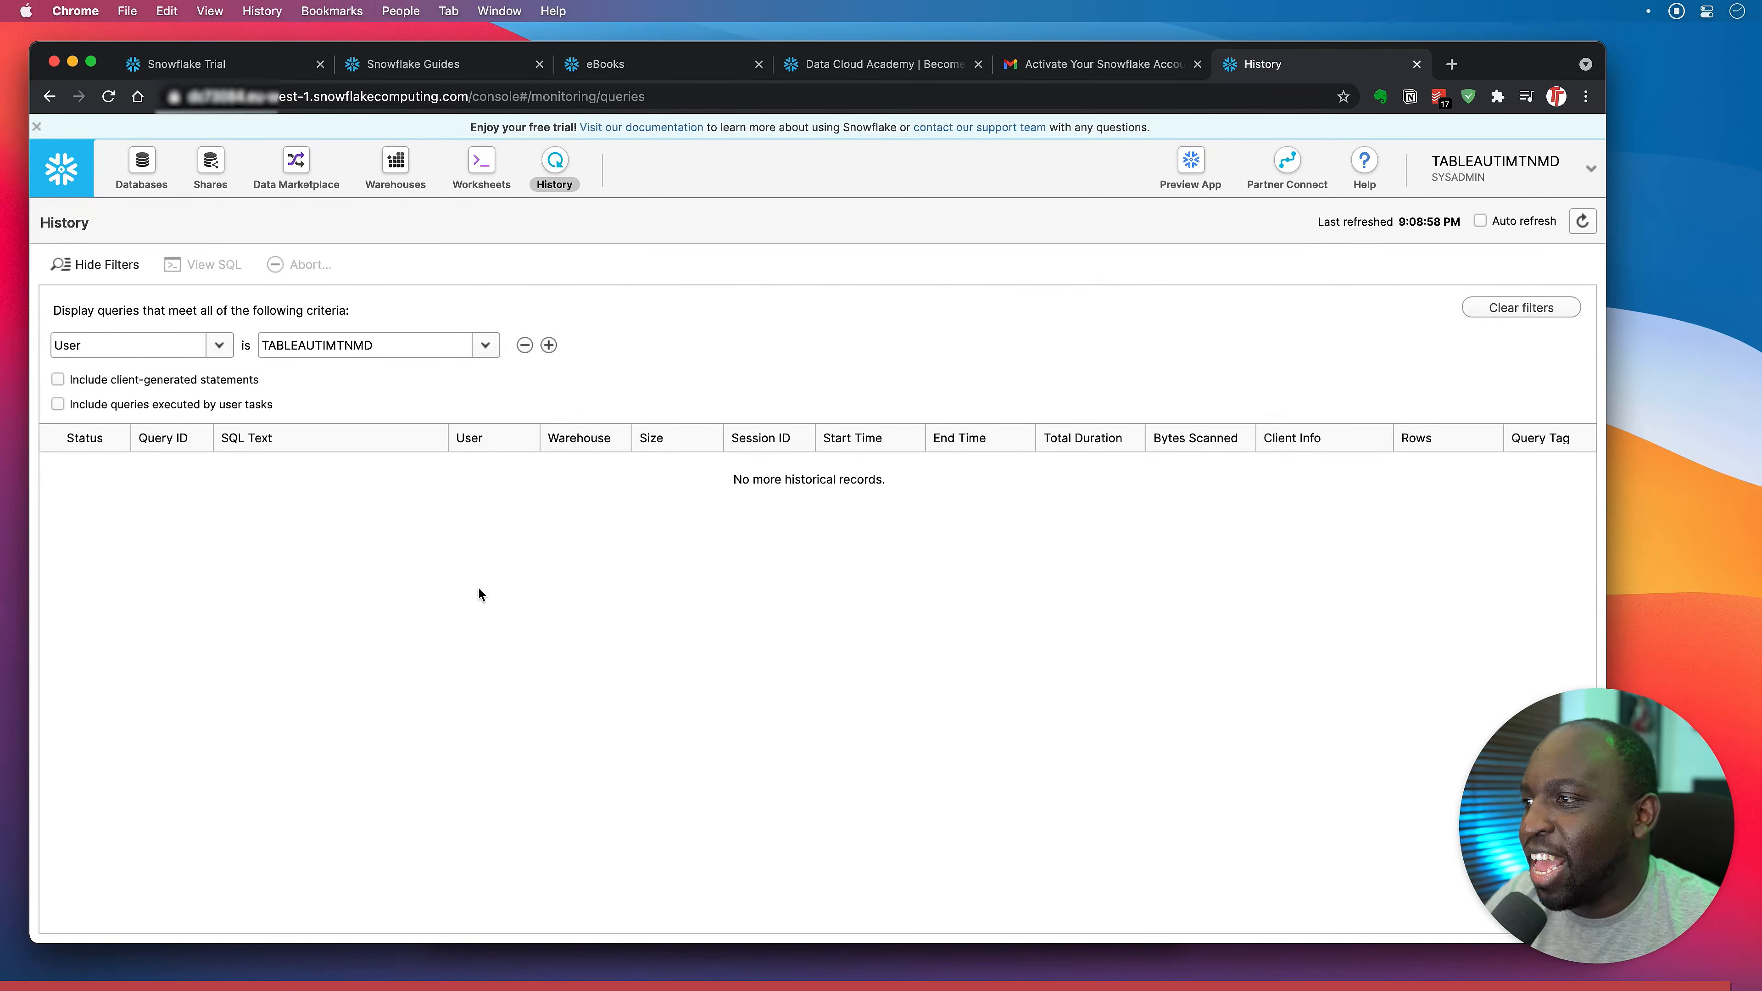
# Open the account Preferences page from the account menu, then start a blank browser tab.
pyautogui.click(1586, 170)
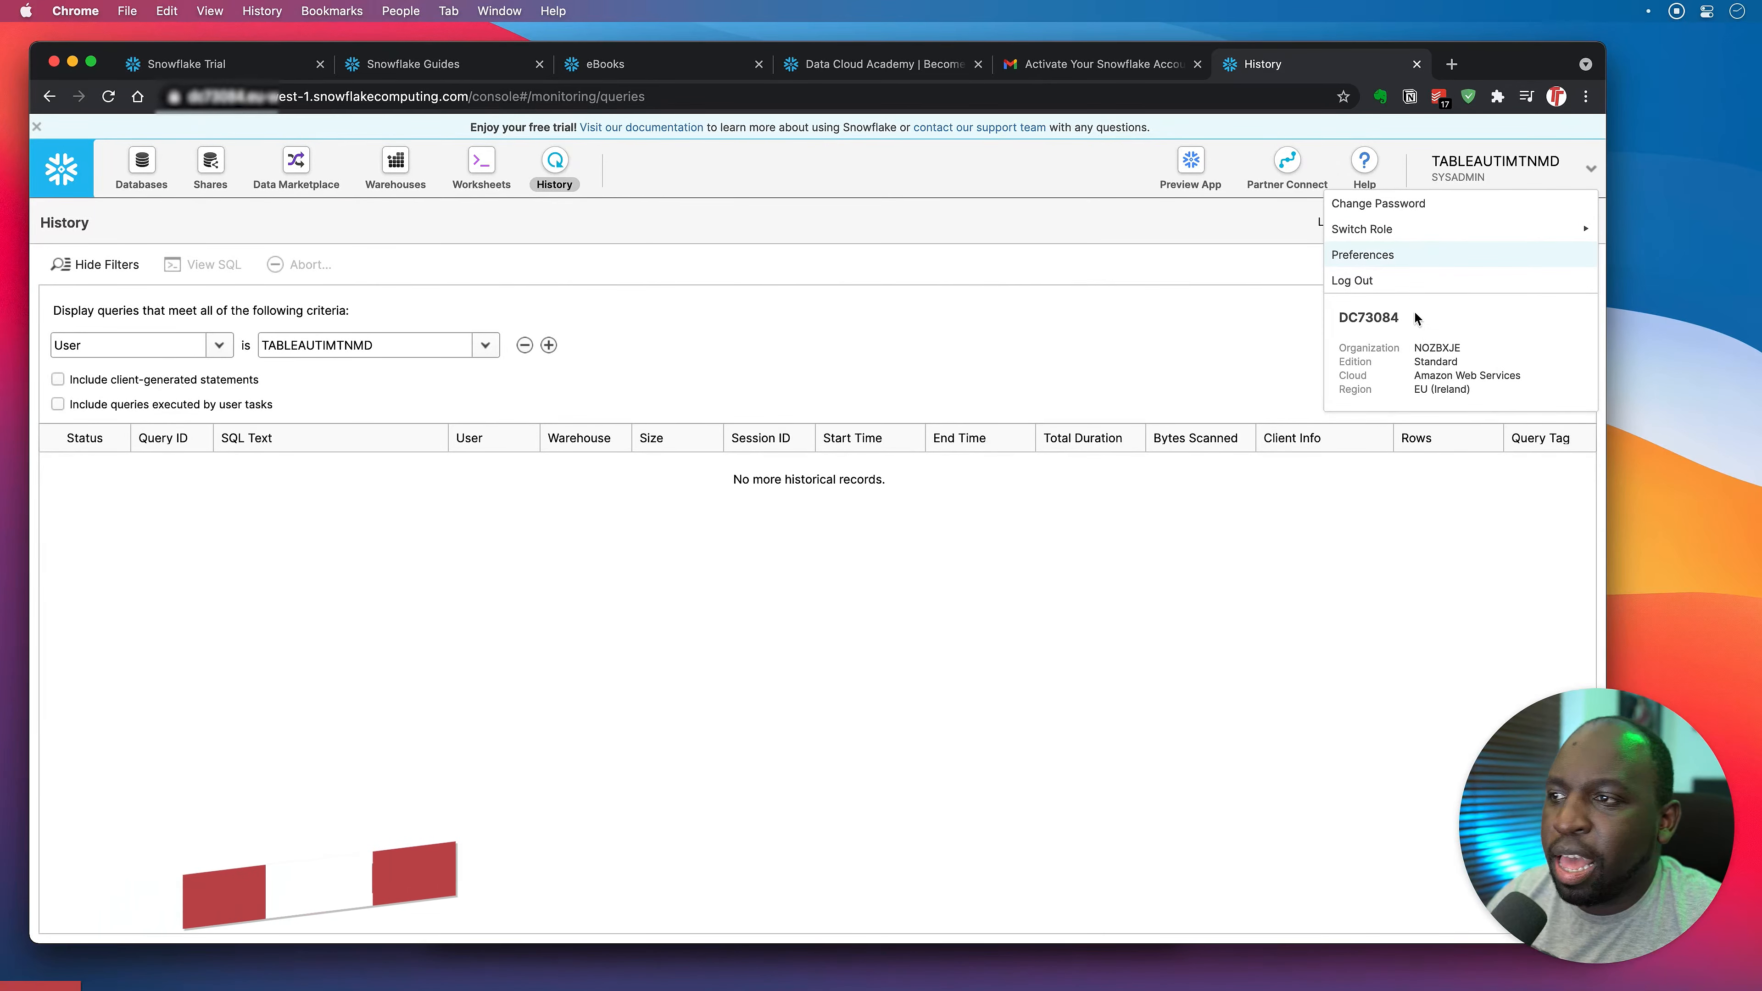
pyautogui.click(877, 340)
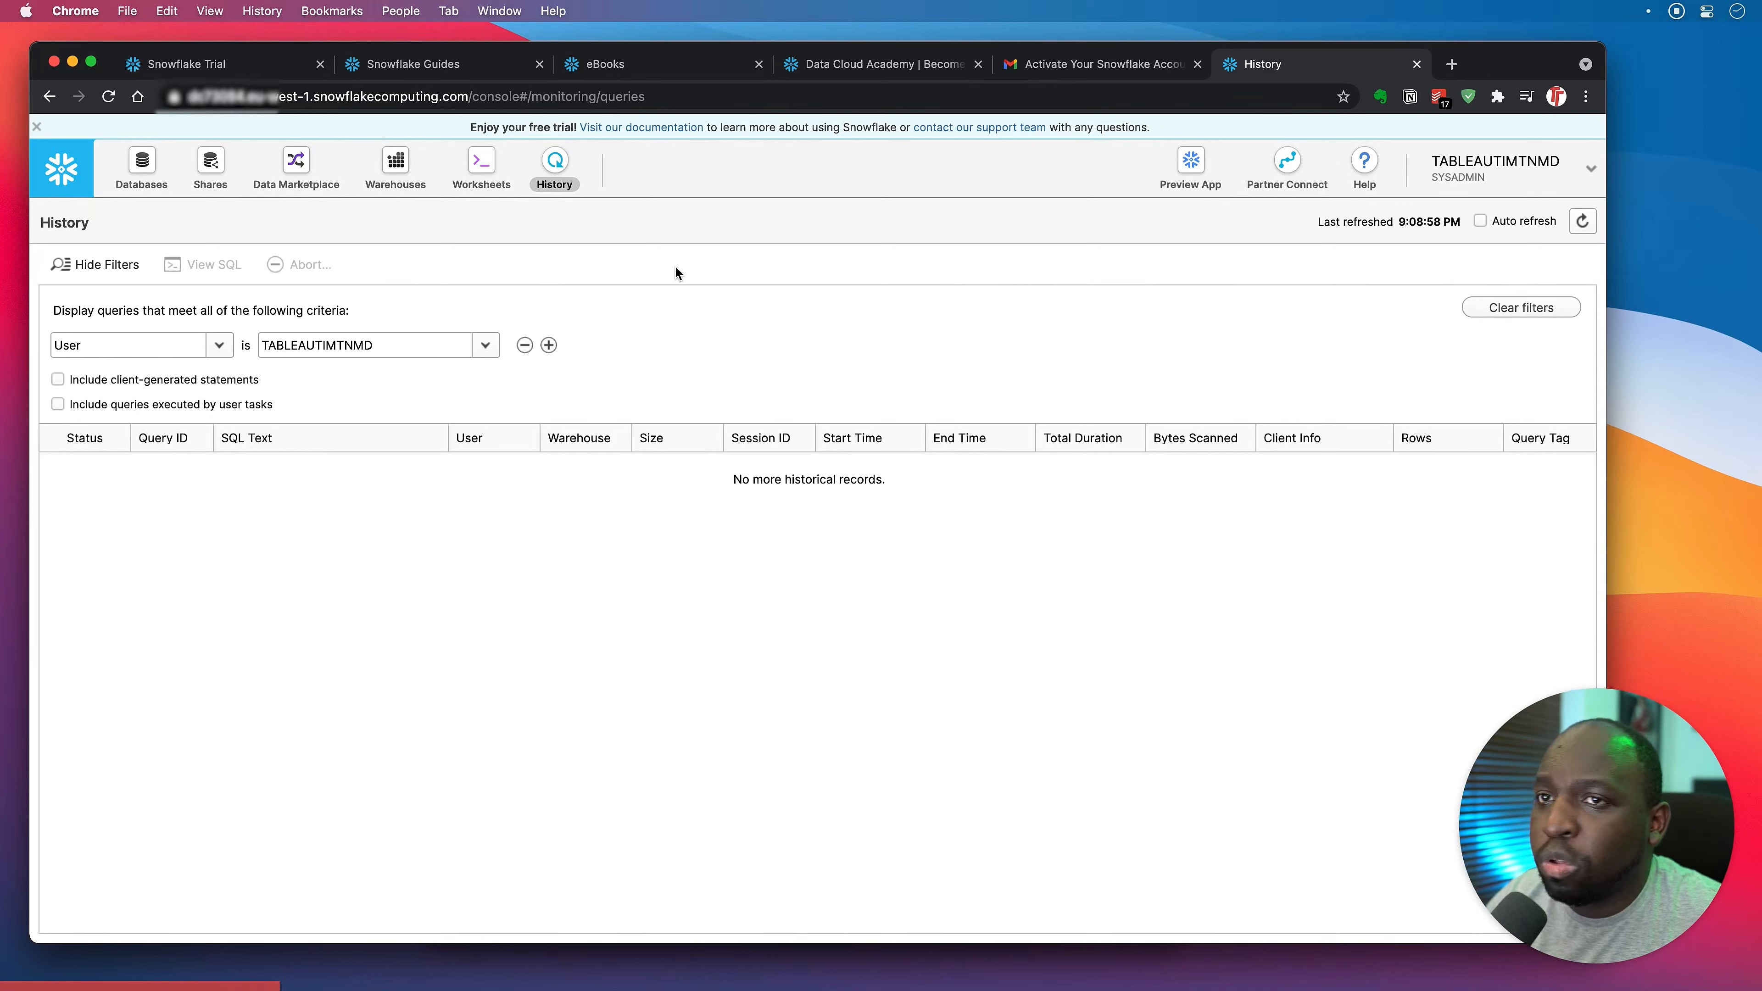
pyautogui.click(1585, 169)
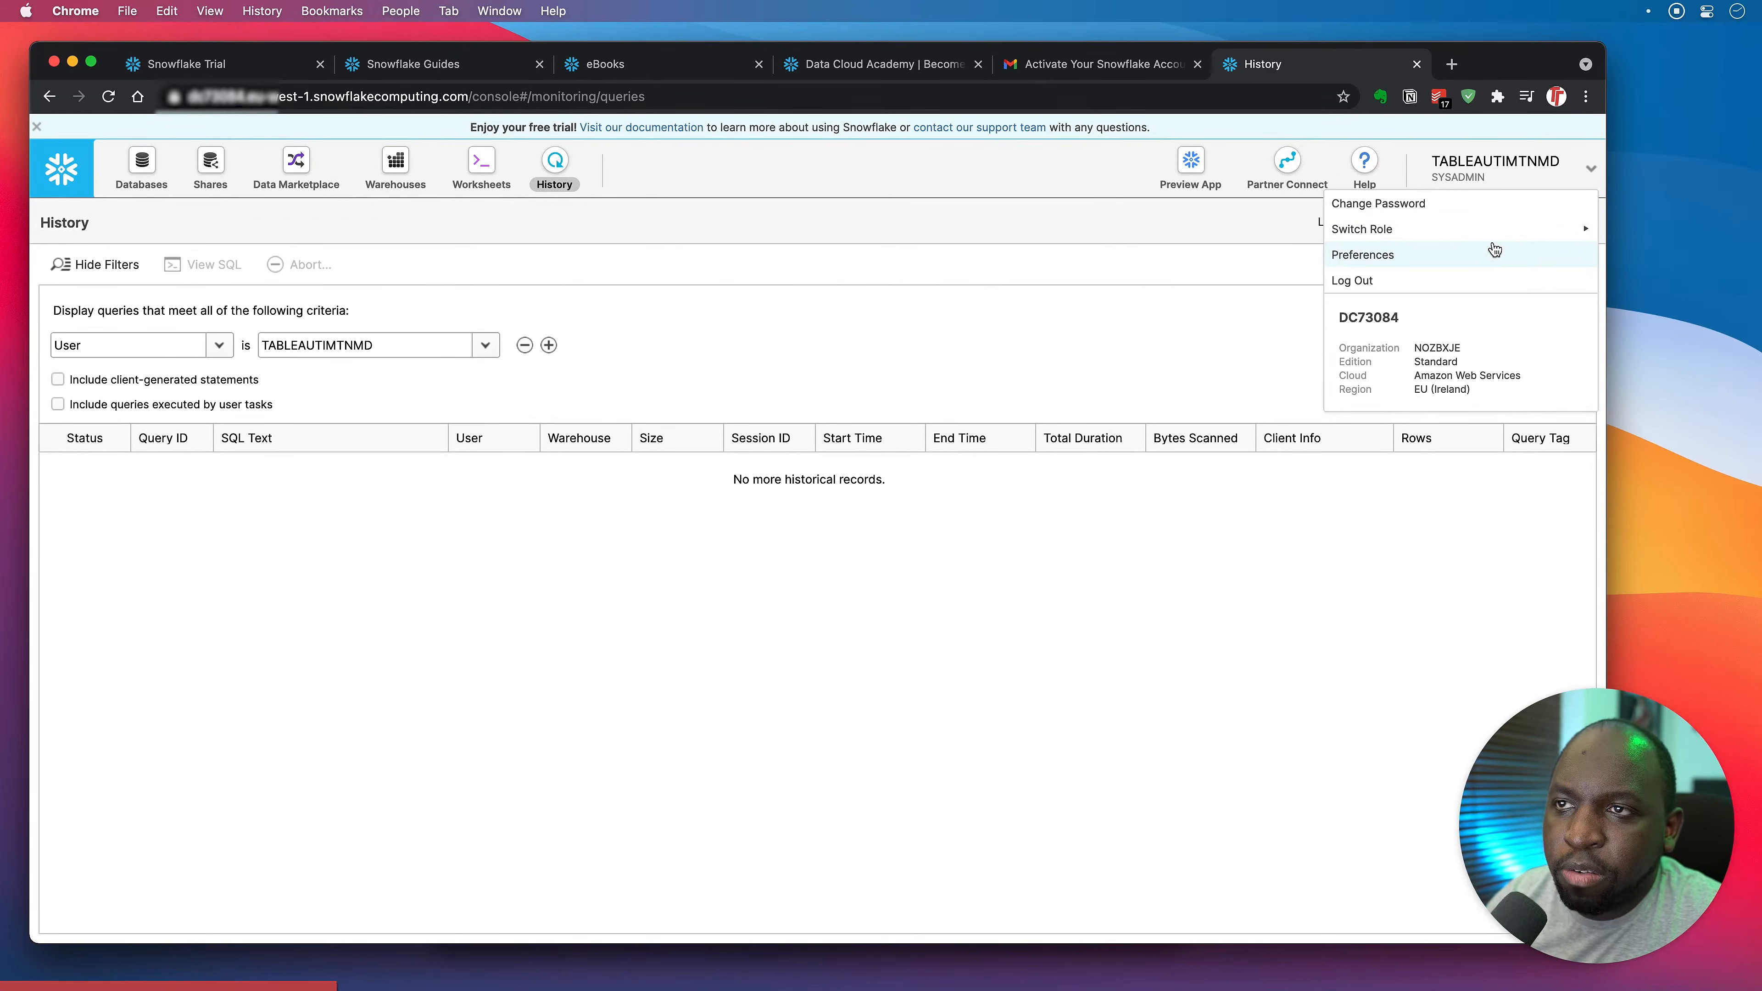
pyautogui.moveTo(1489, 238)
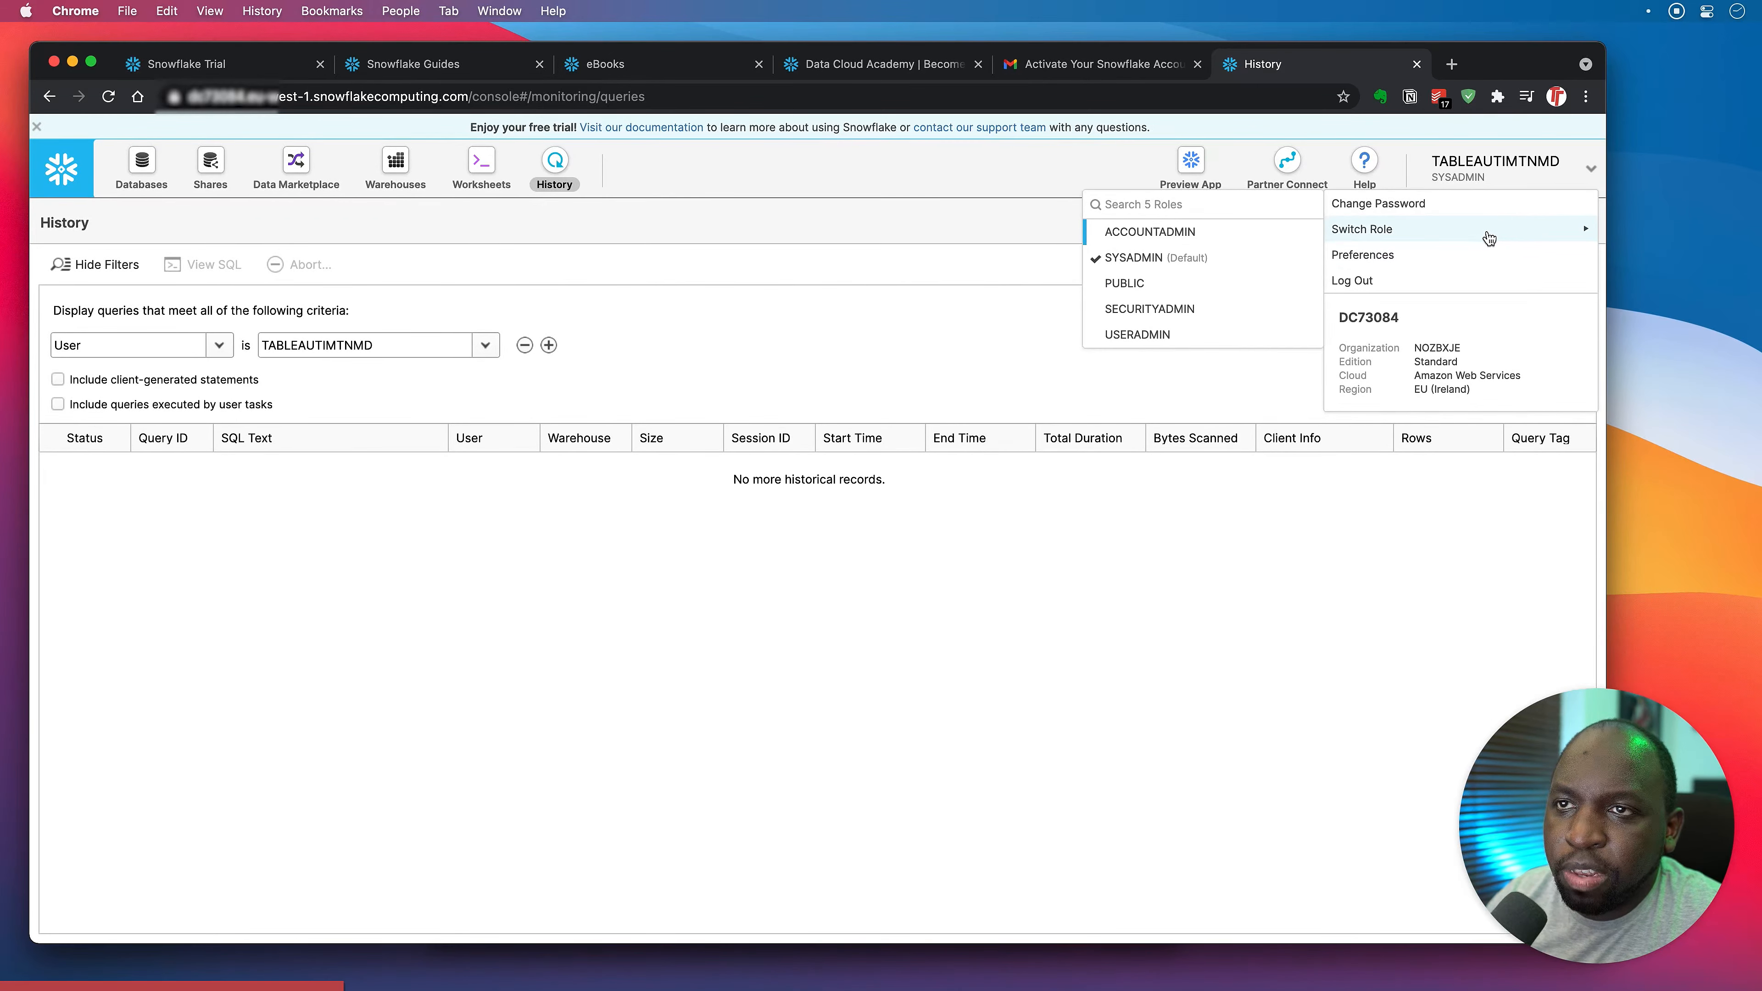
pyautogui.click(1452, 267)
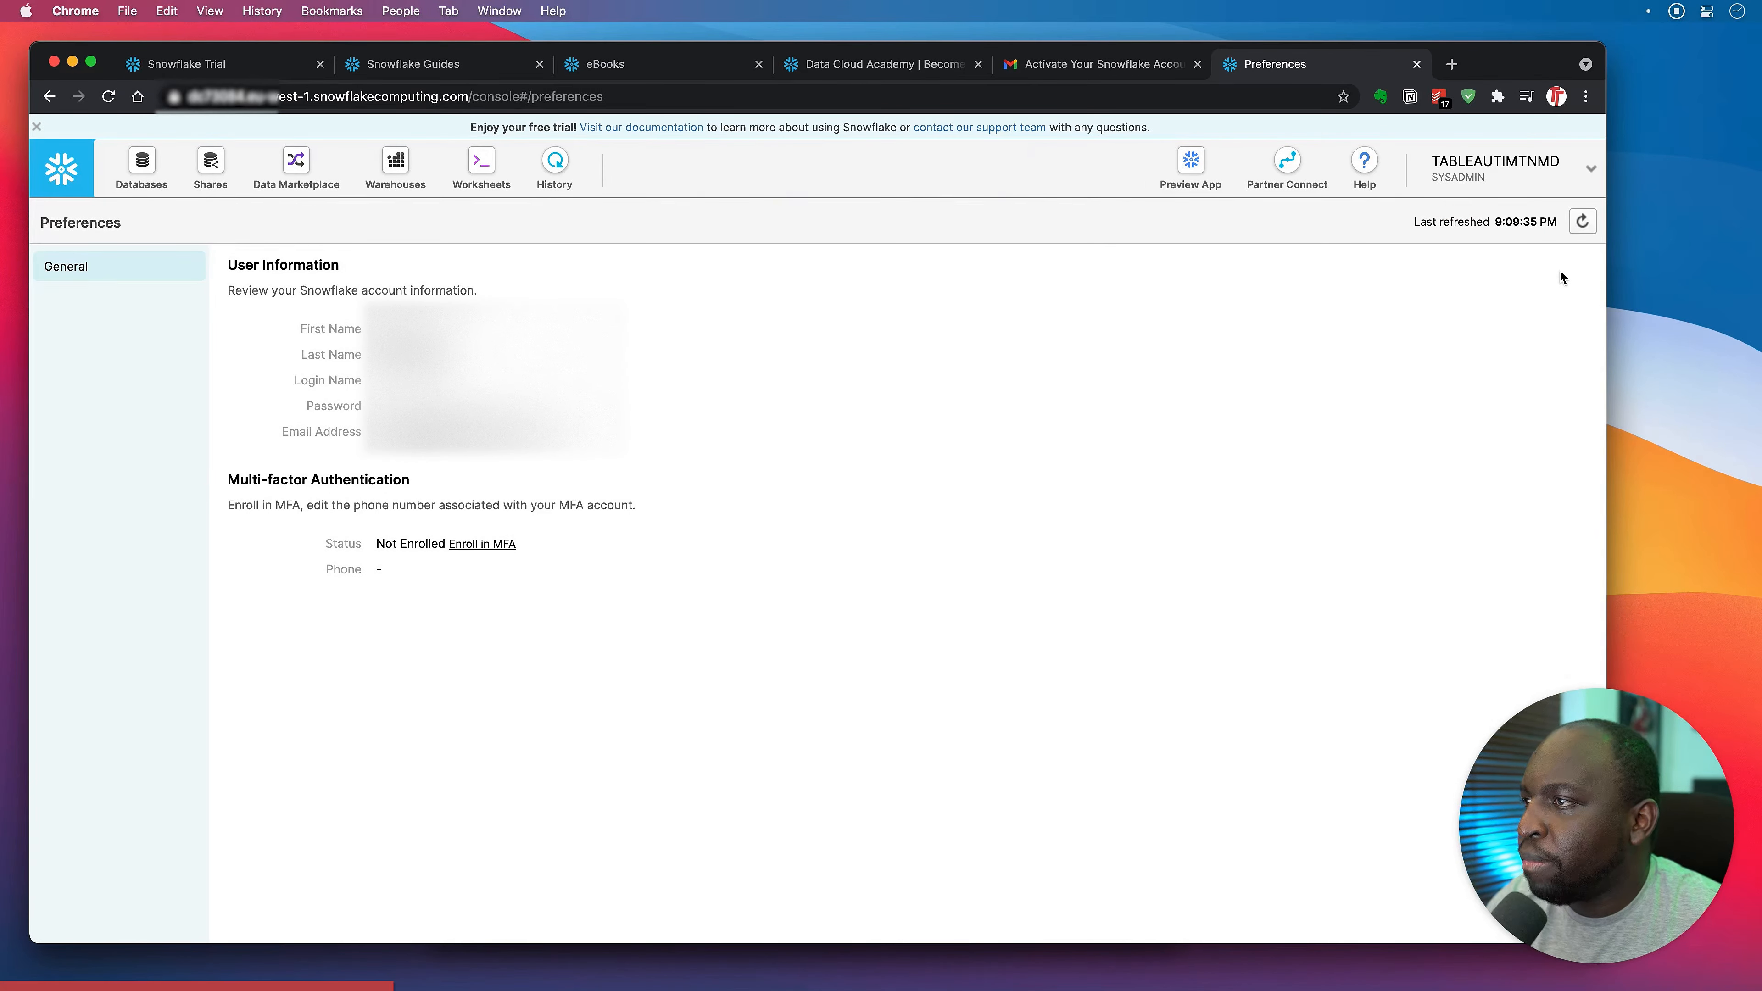
pyautogui.click(1589, 169)
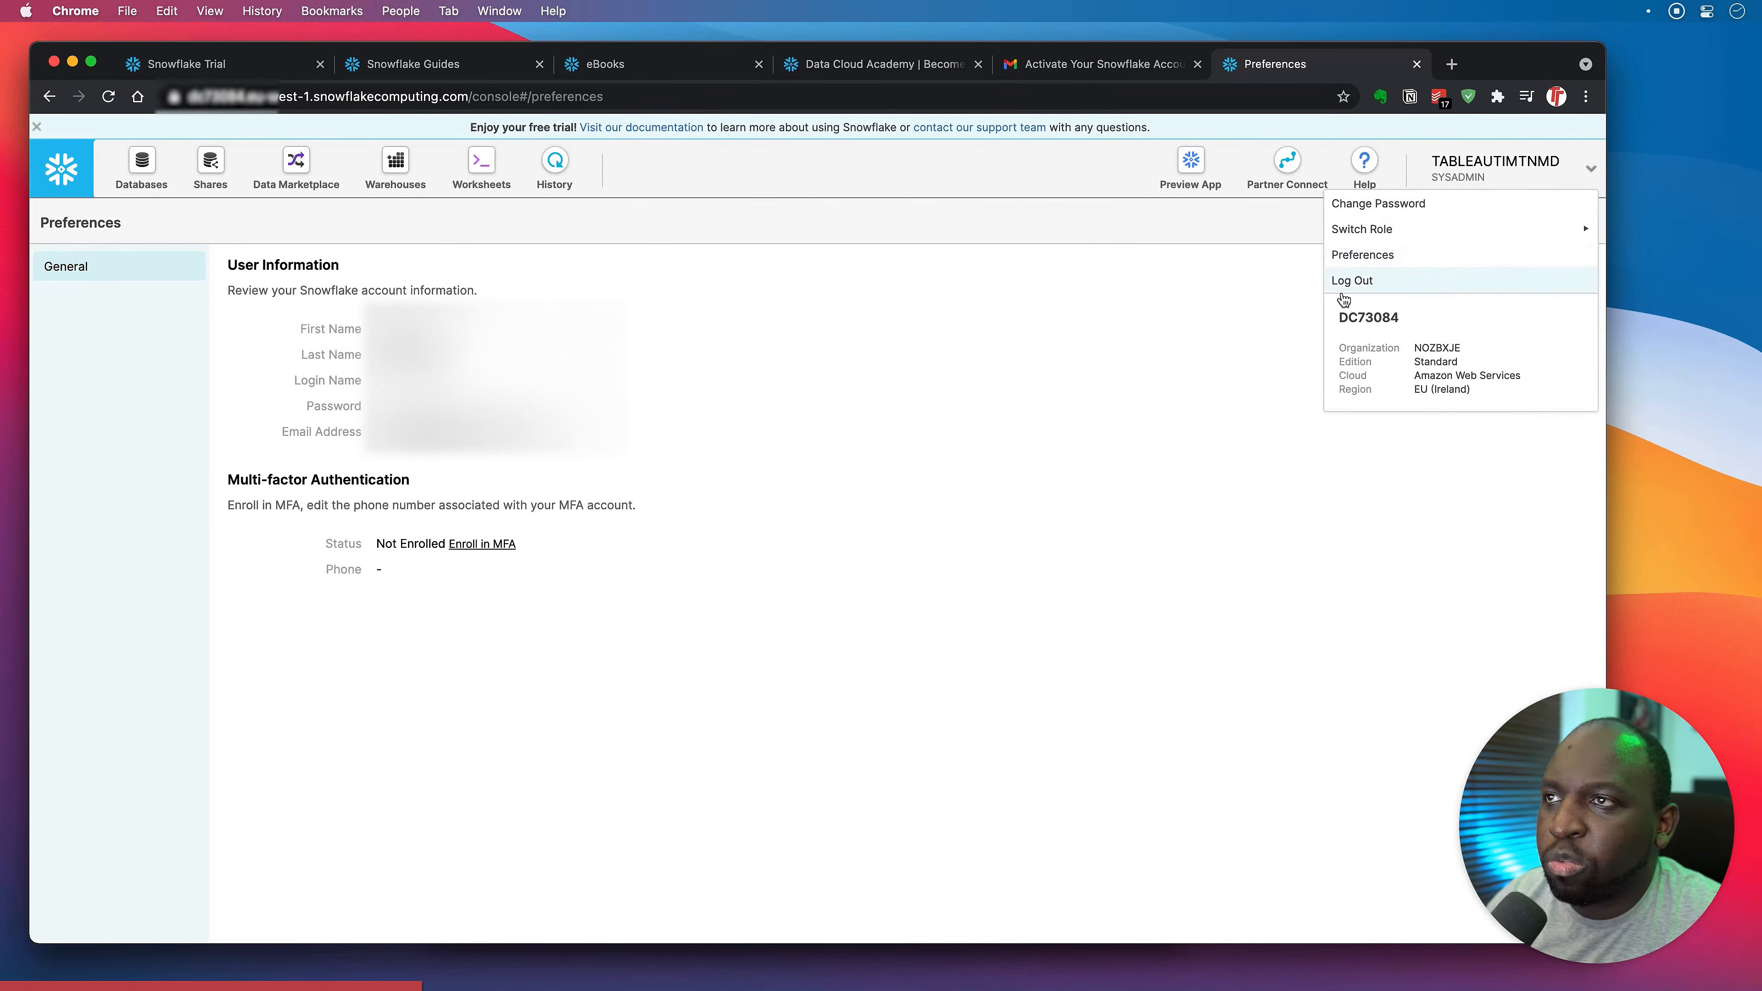
pyautogui.click(1451, 64)
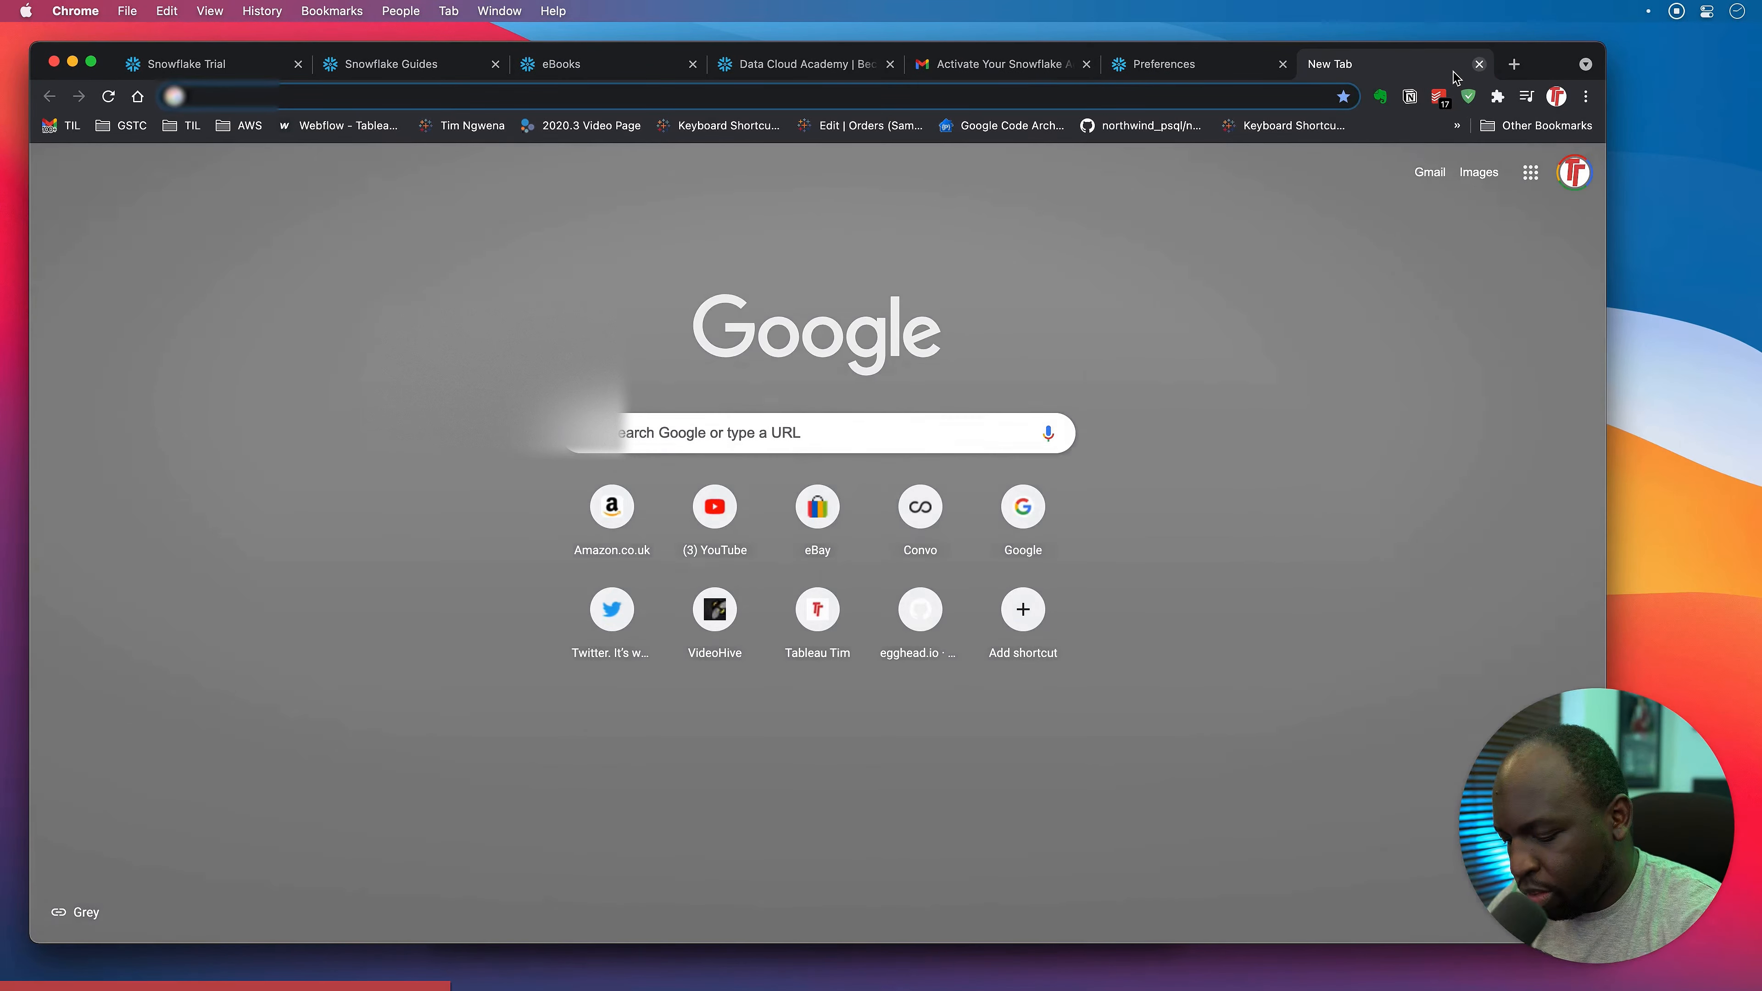
# Search Google for 'tableau snowflake driver'.
pyautogui.write('tableau')
pyautogui.press('BackSpace')
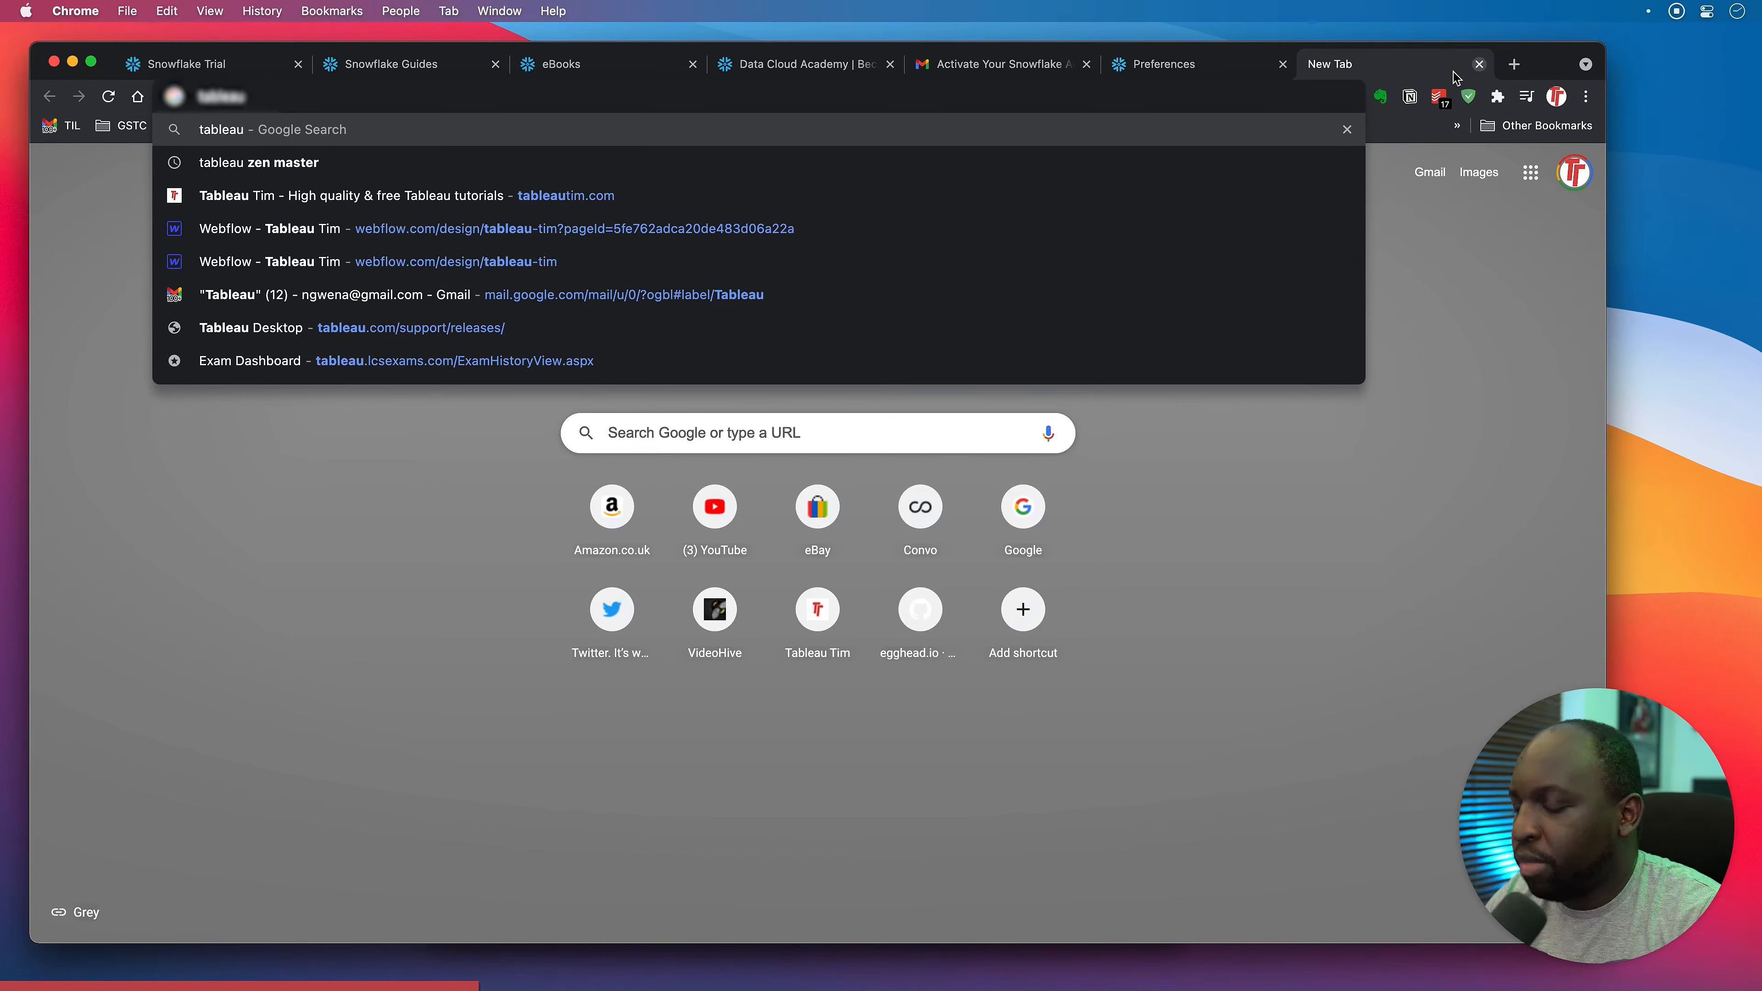
pyautogui.write('sn')
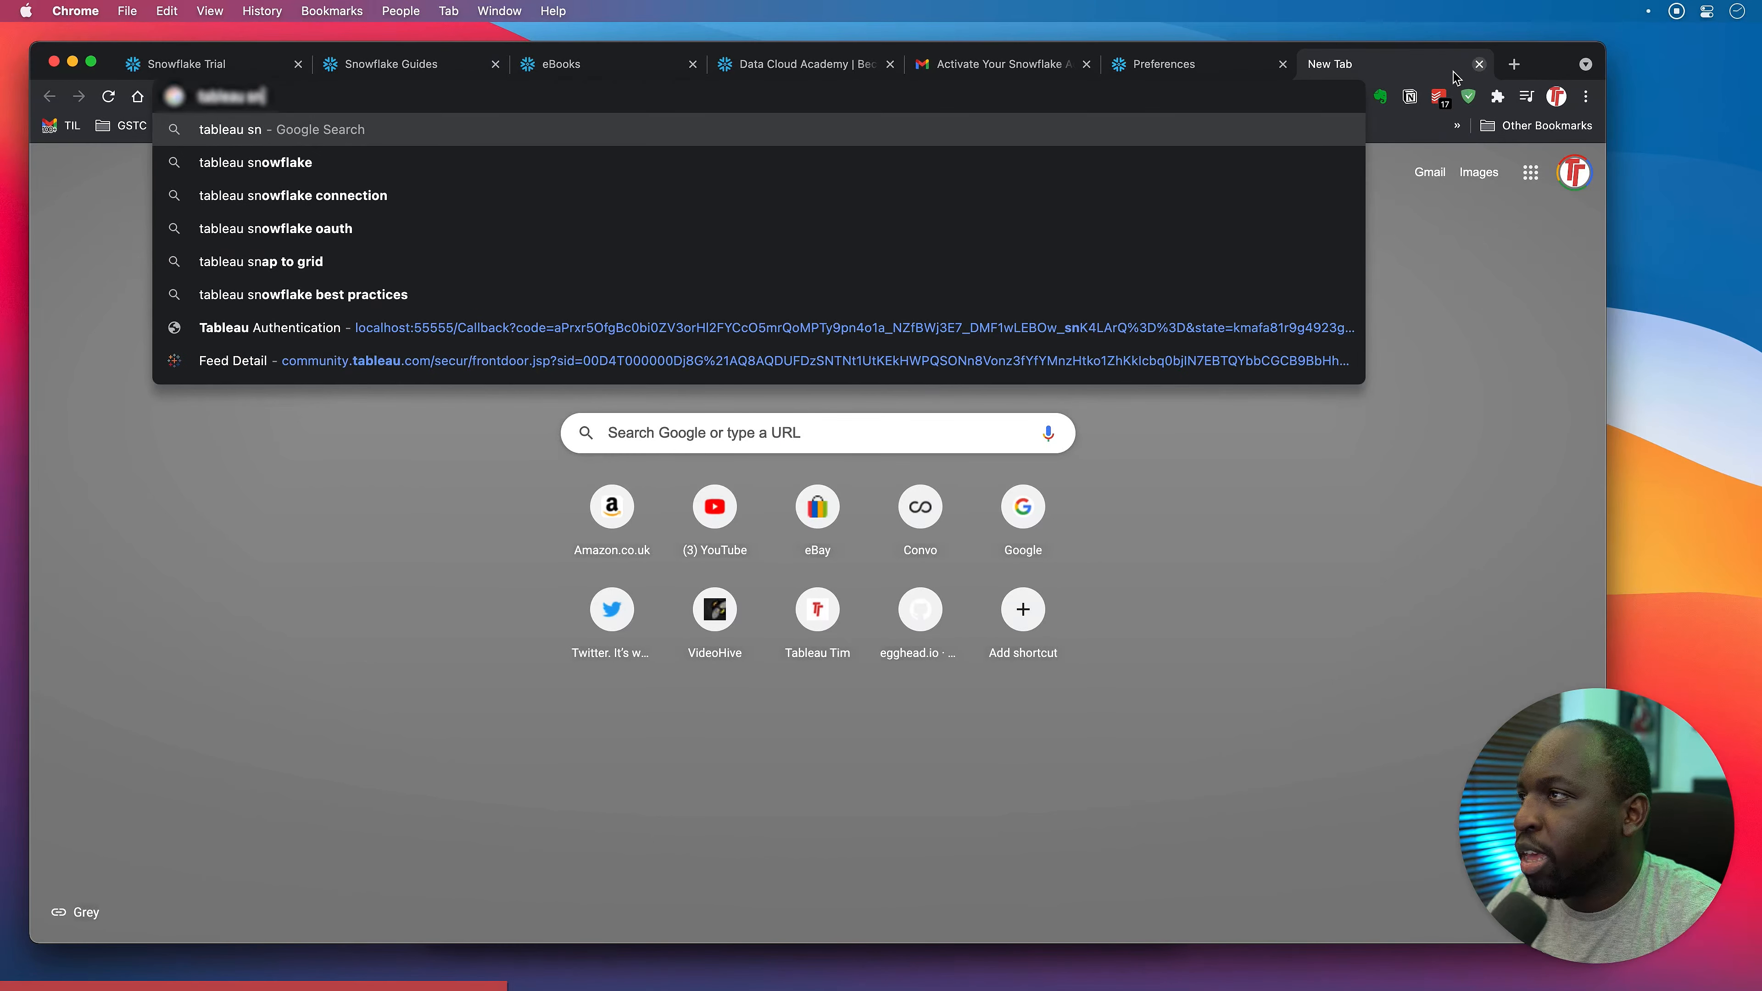
pyautogui.write('owflake d')
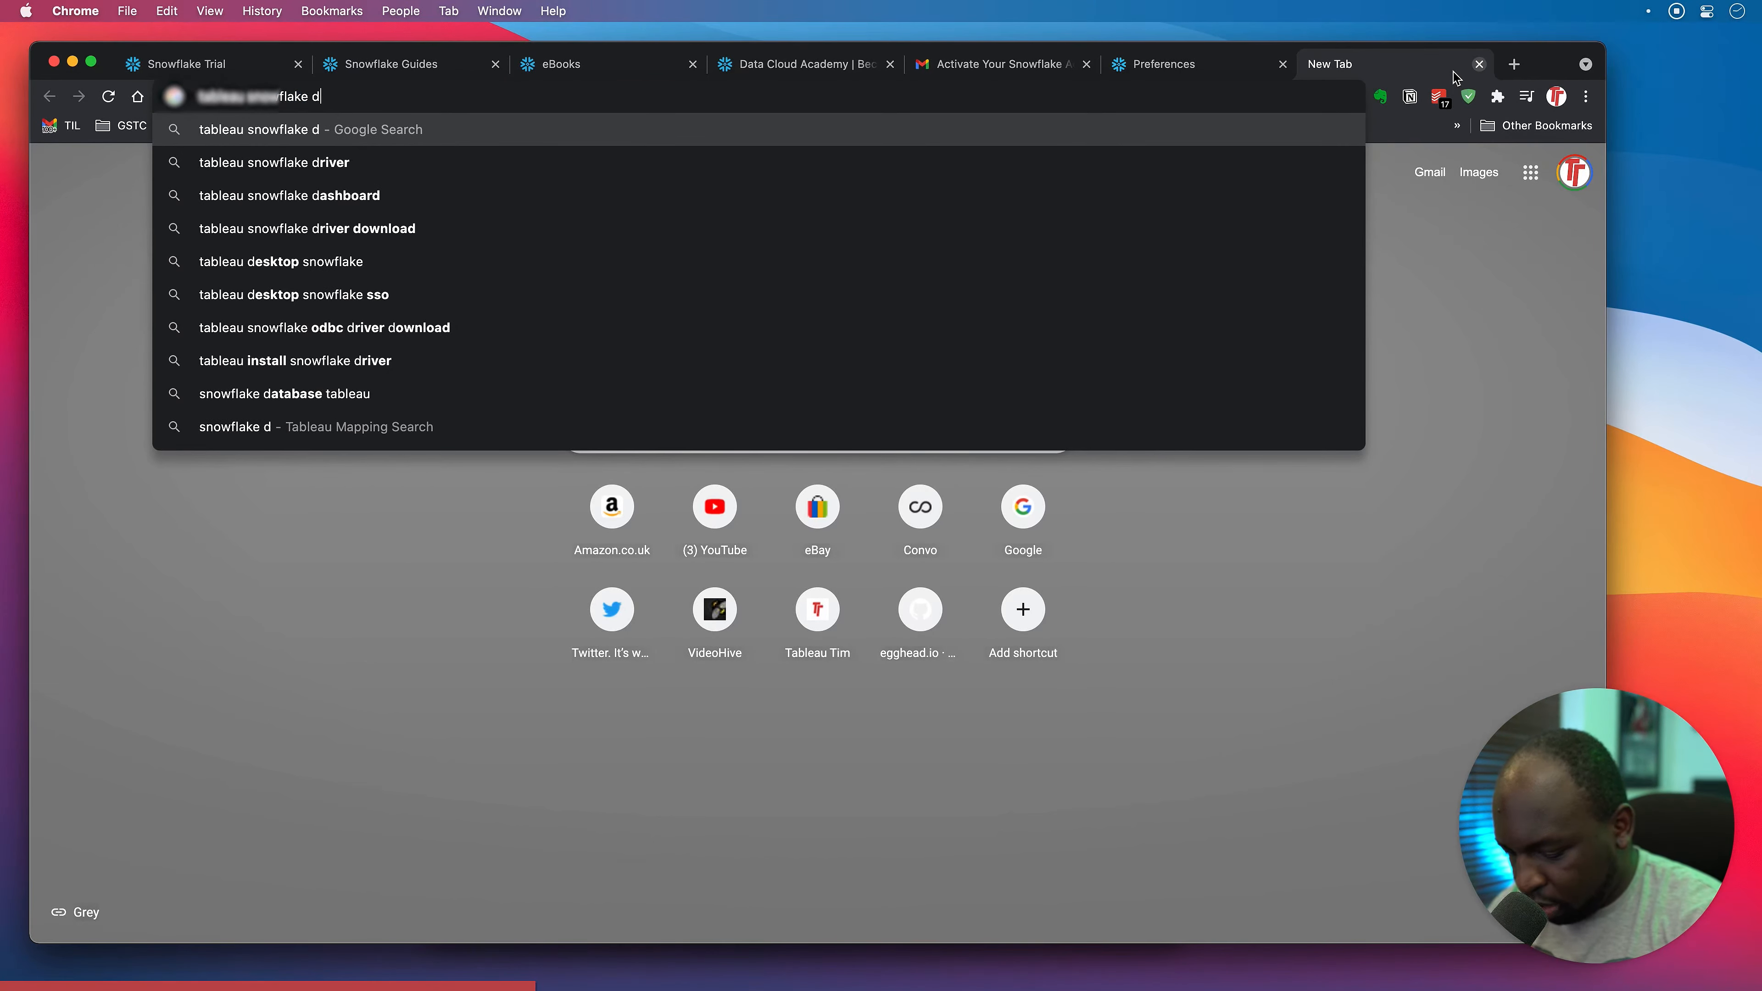
pyautogui.write('river')
pyautogui.press('Return')
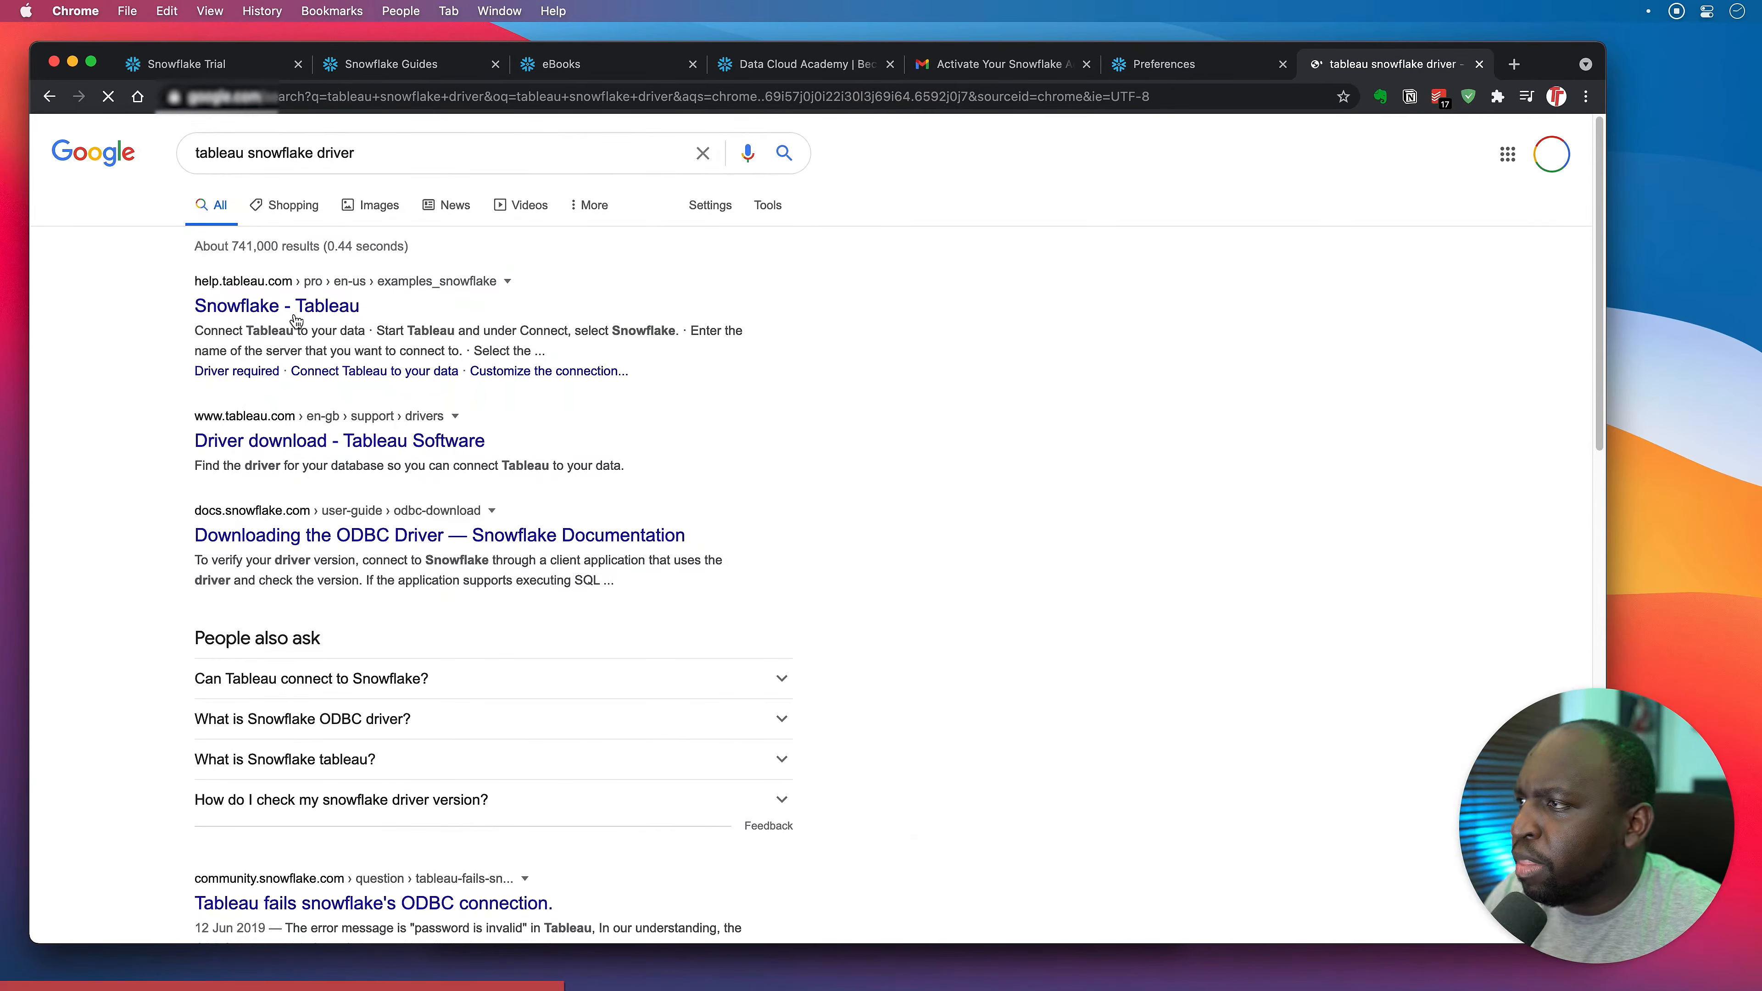
# Open the Snowflake - Tableau help article and follow its Driver Download link.
pyautogui.click(296, 321)
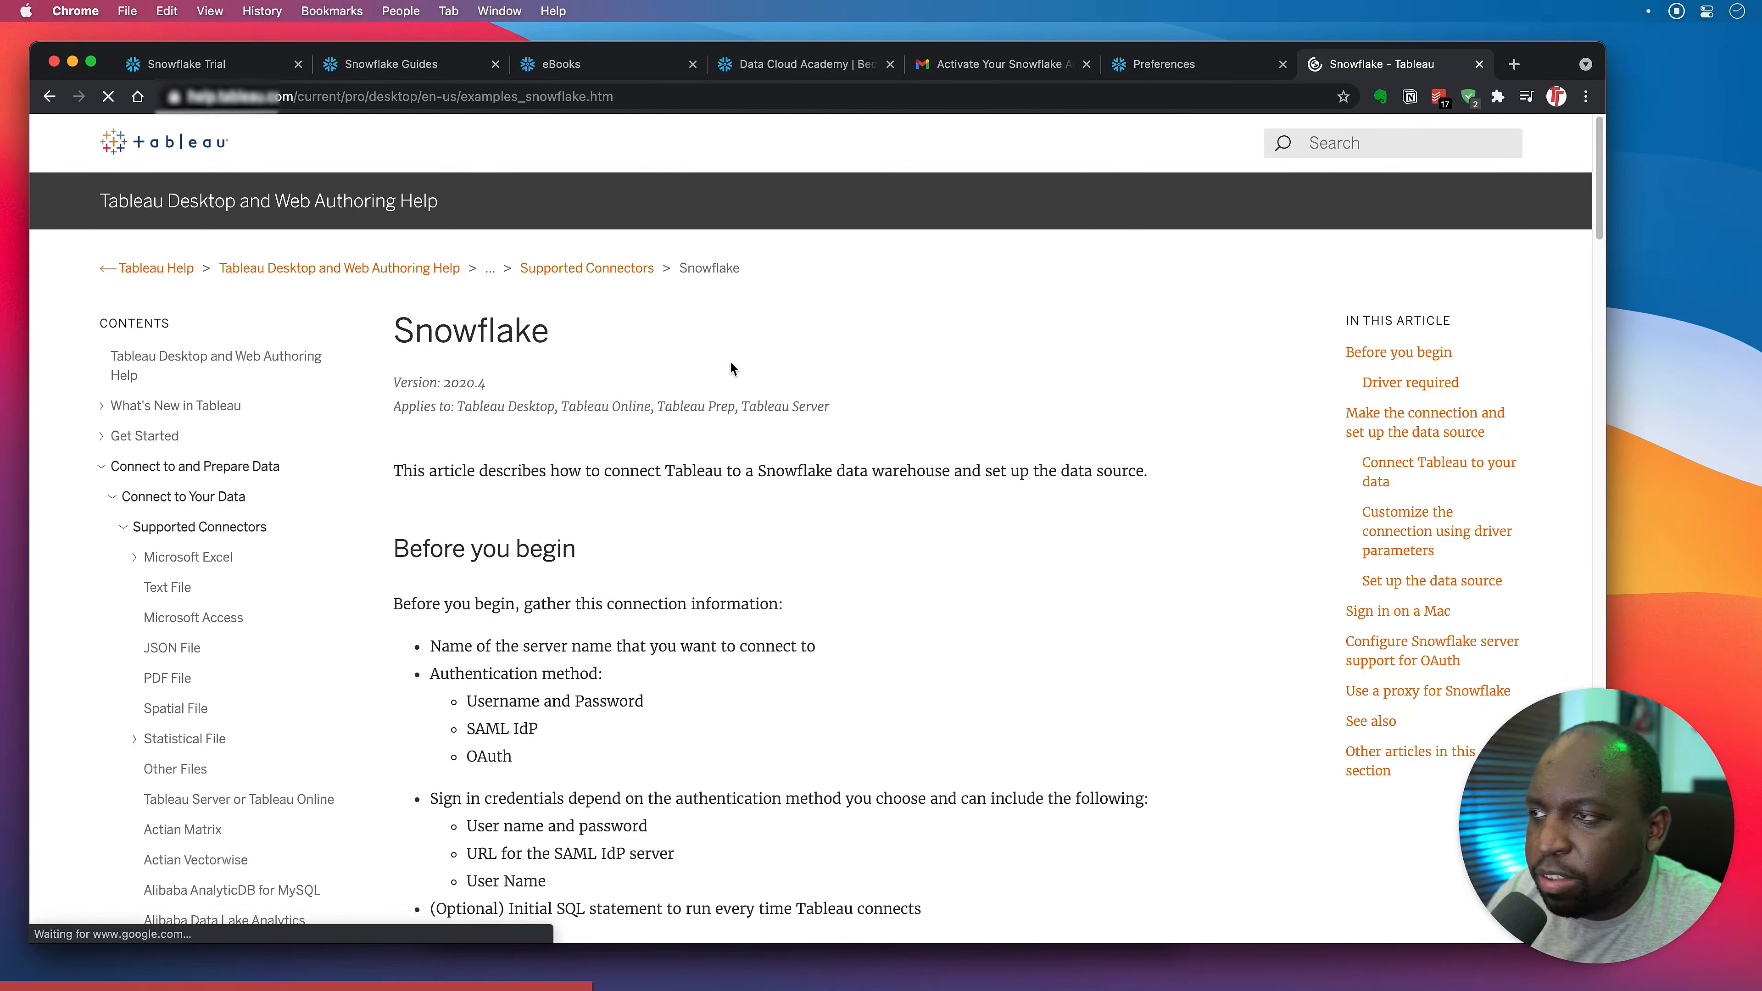
pyautogui.scroll(-5, 730, 362)
pyautogui.scroll(5, 730, 363)
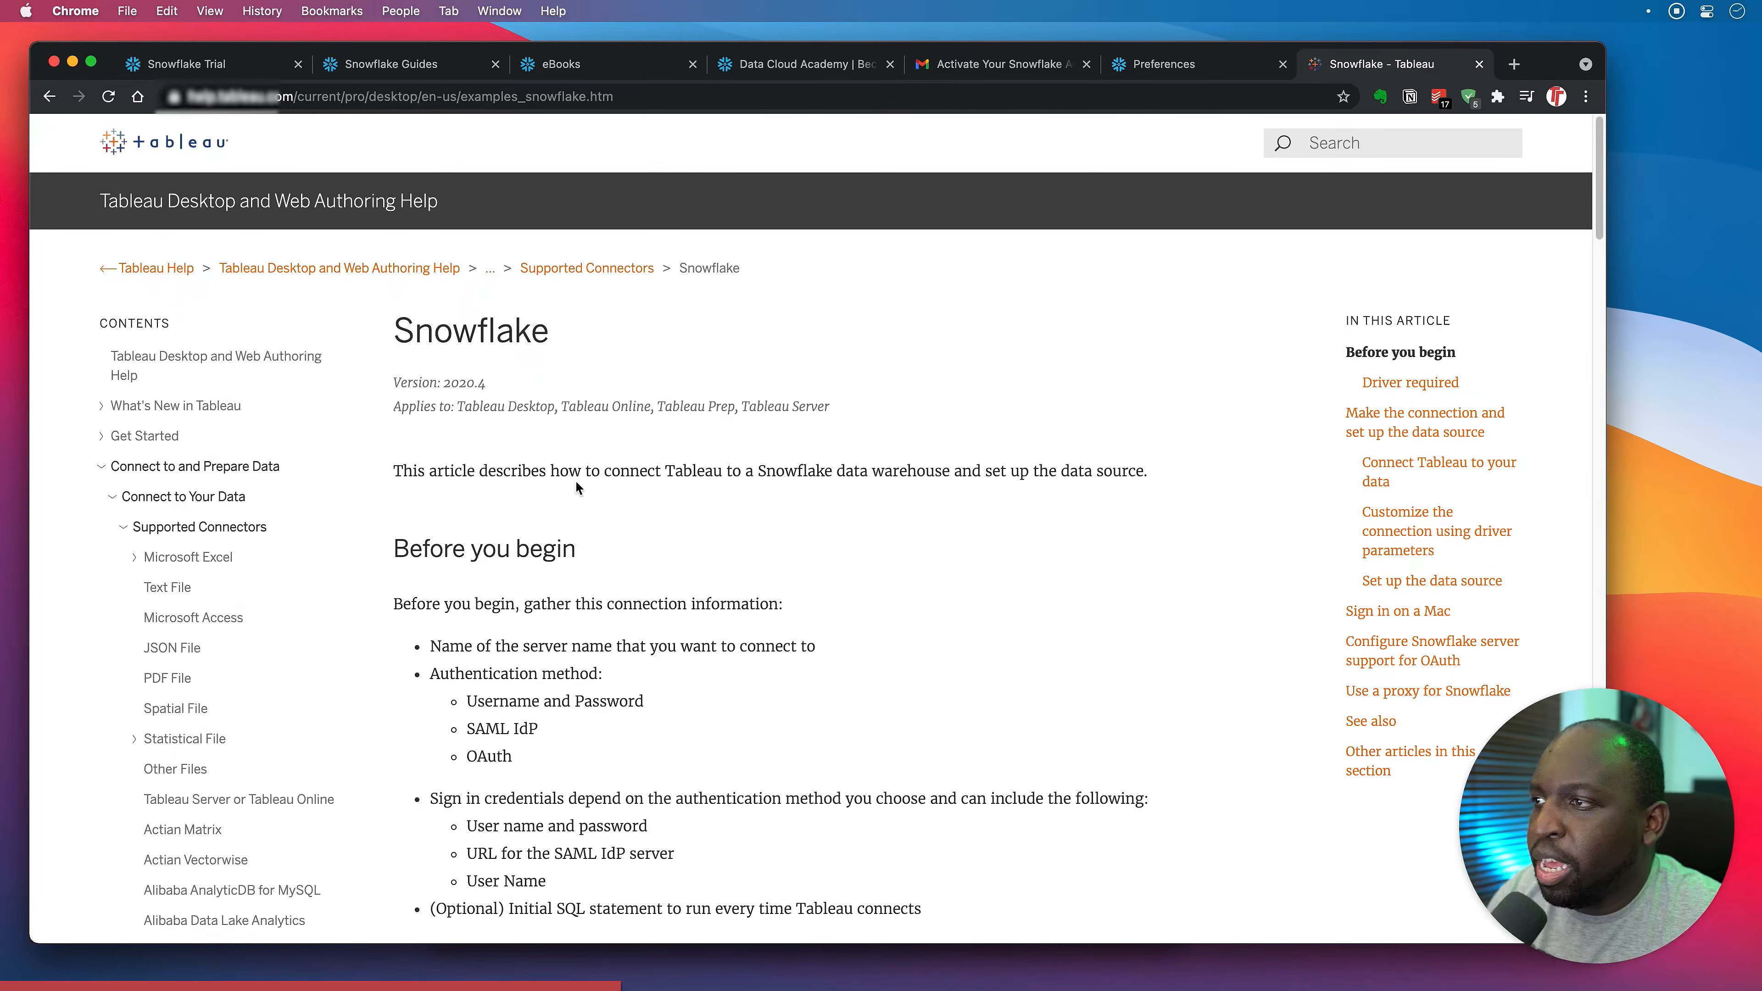
pyautogui.scroll(-5, 627, 515)
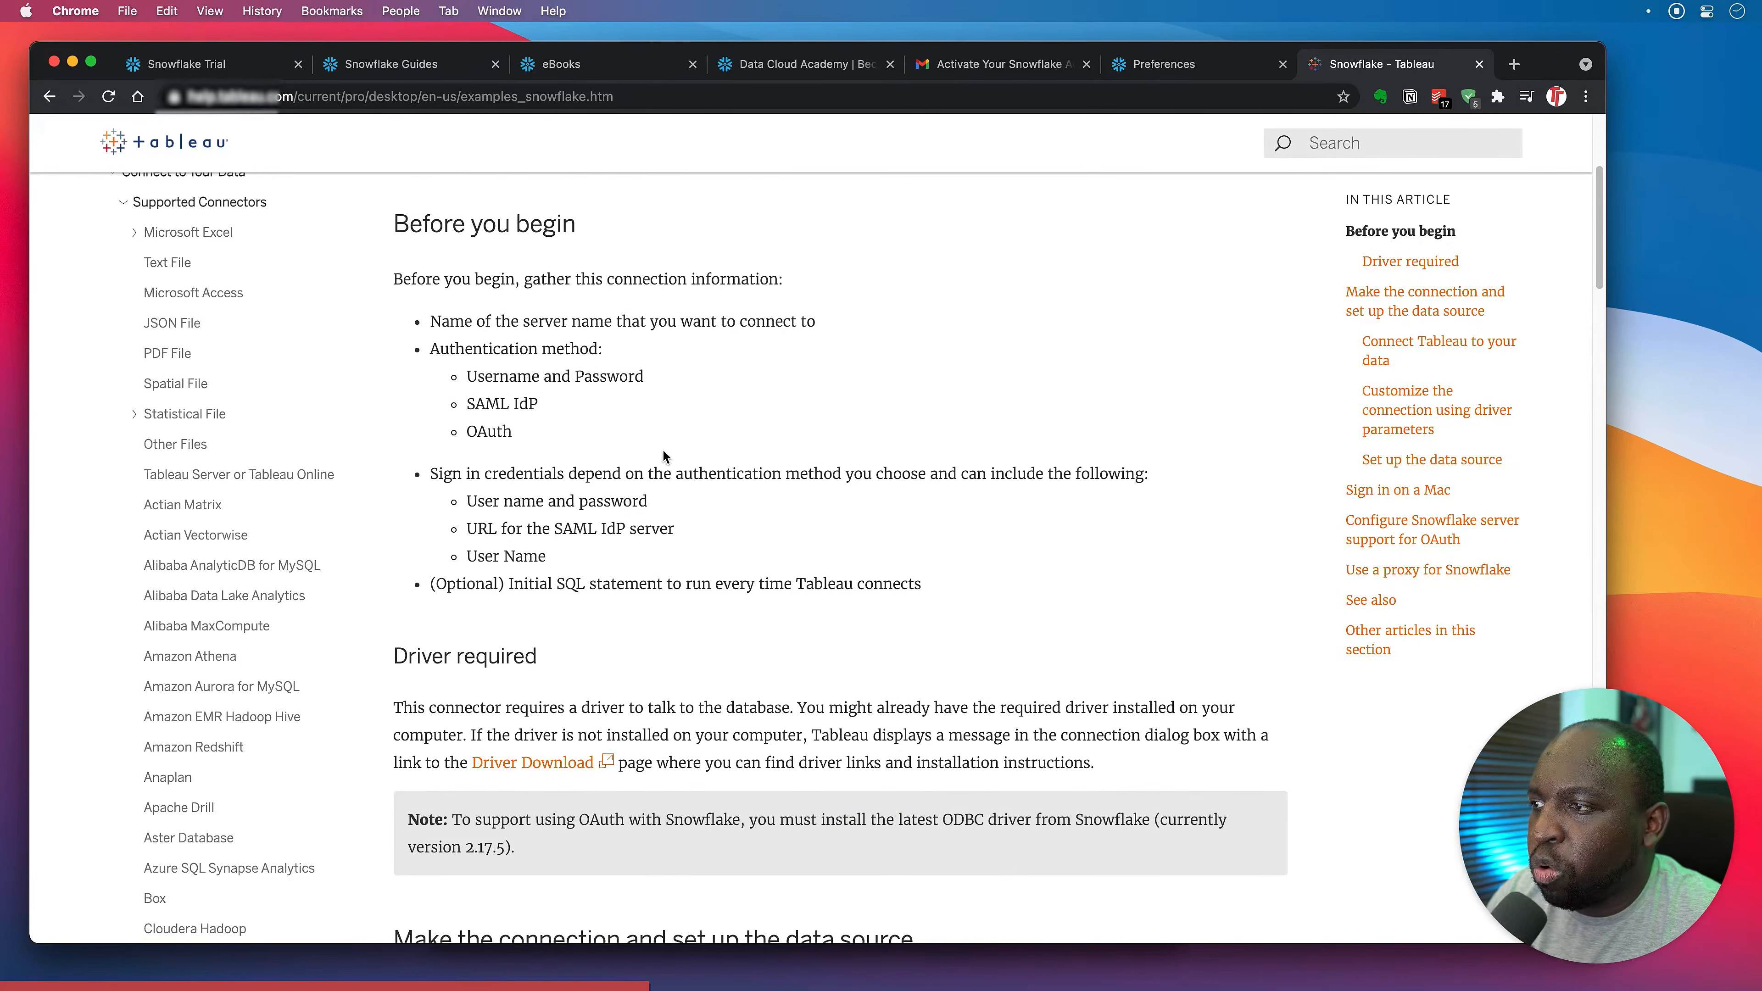
pyautogui.scroll(-6, 626, 453)
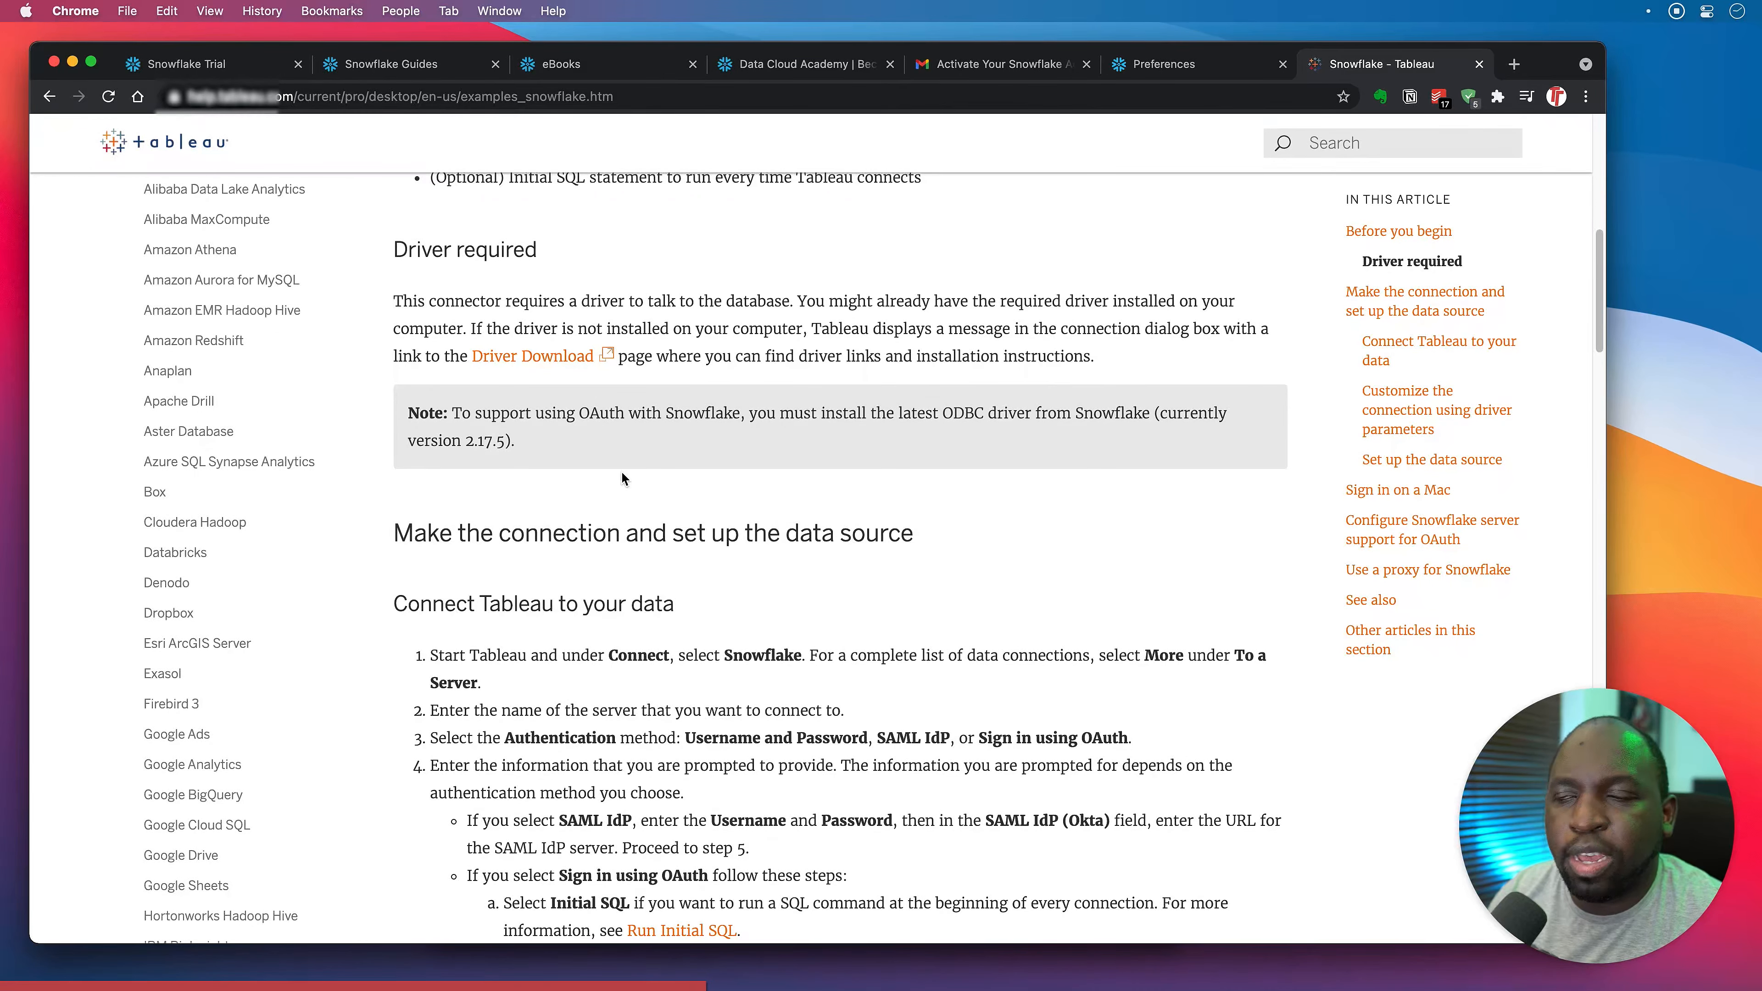
pyautogui.click(539, 355)
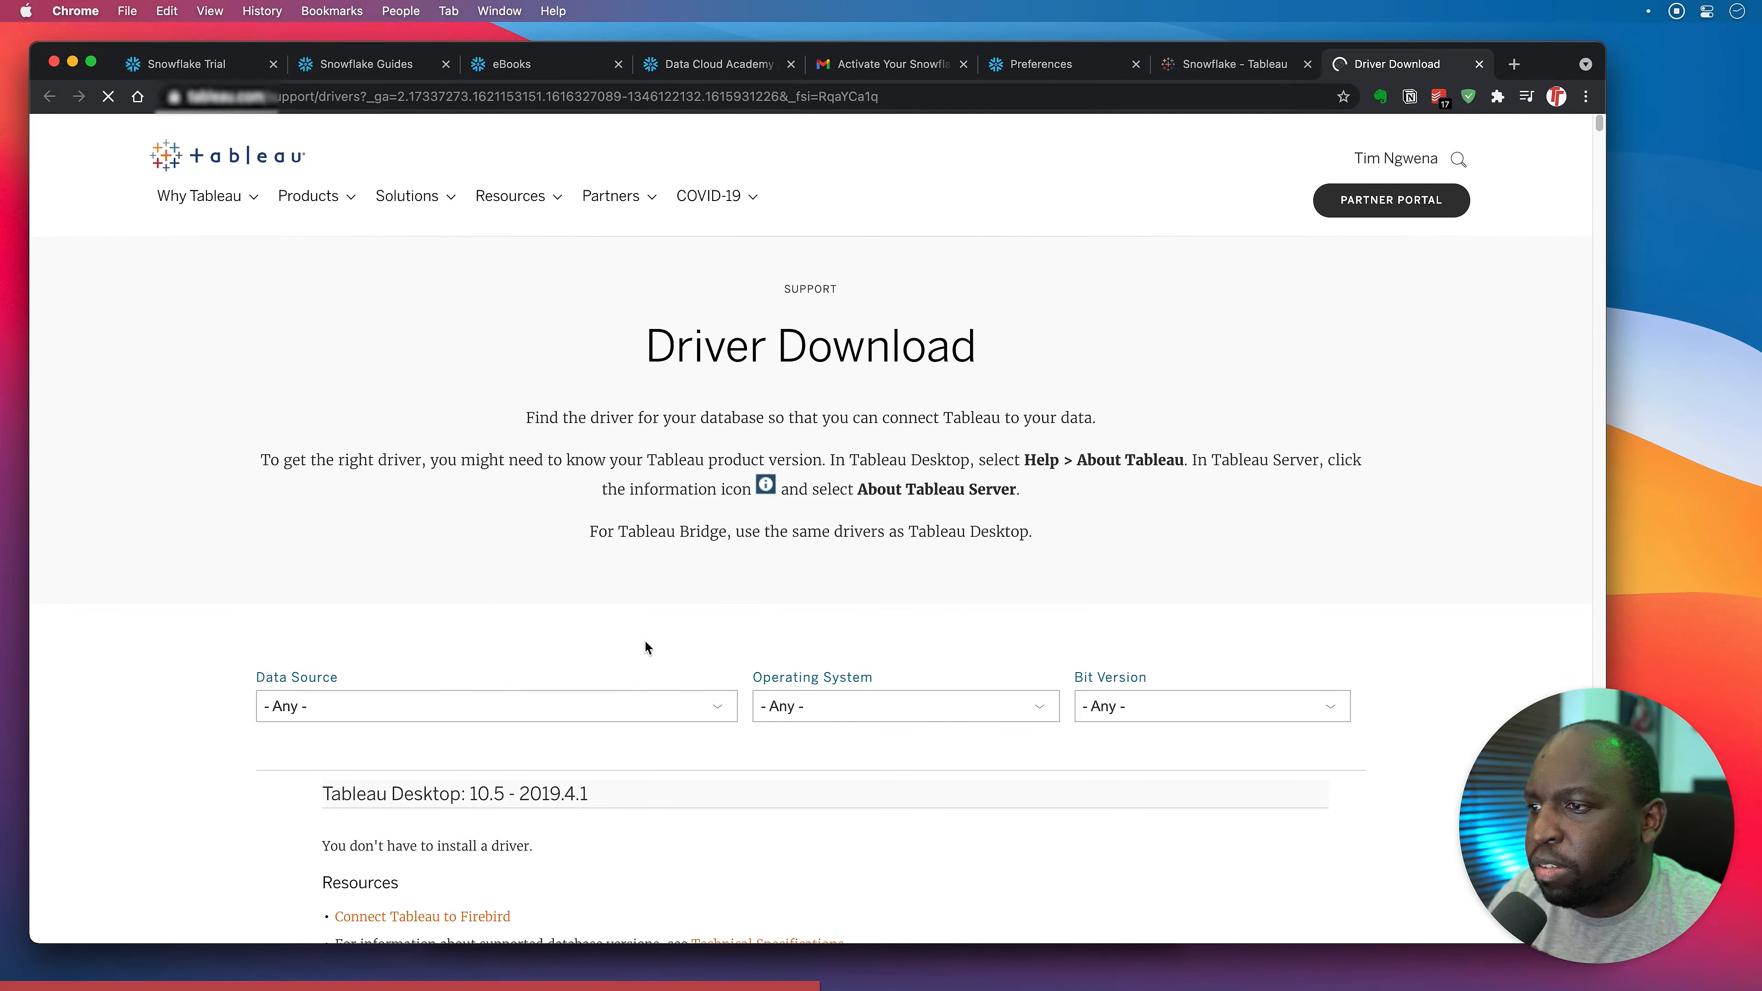
# Filter Tableau's Driver Download page to Snowflake for Mac 64-bit, then return to Snowflake Preferences.
pyautogui.scroll(-2, 486, 659)
pyautogui.click(473, 635)
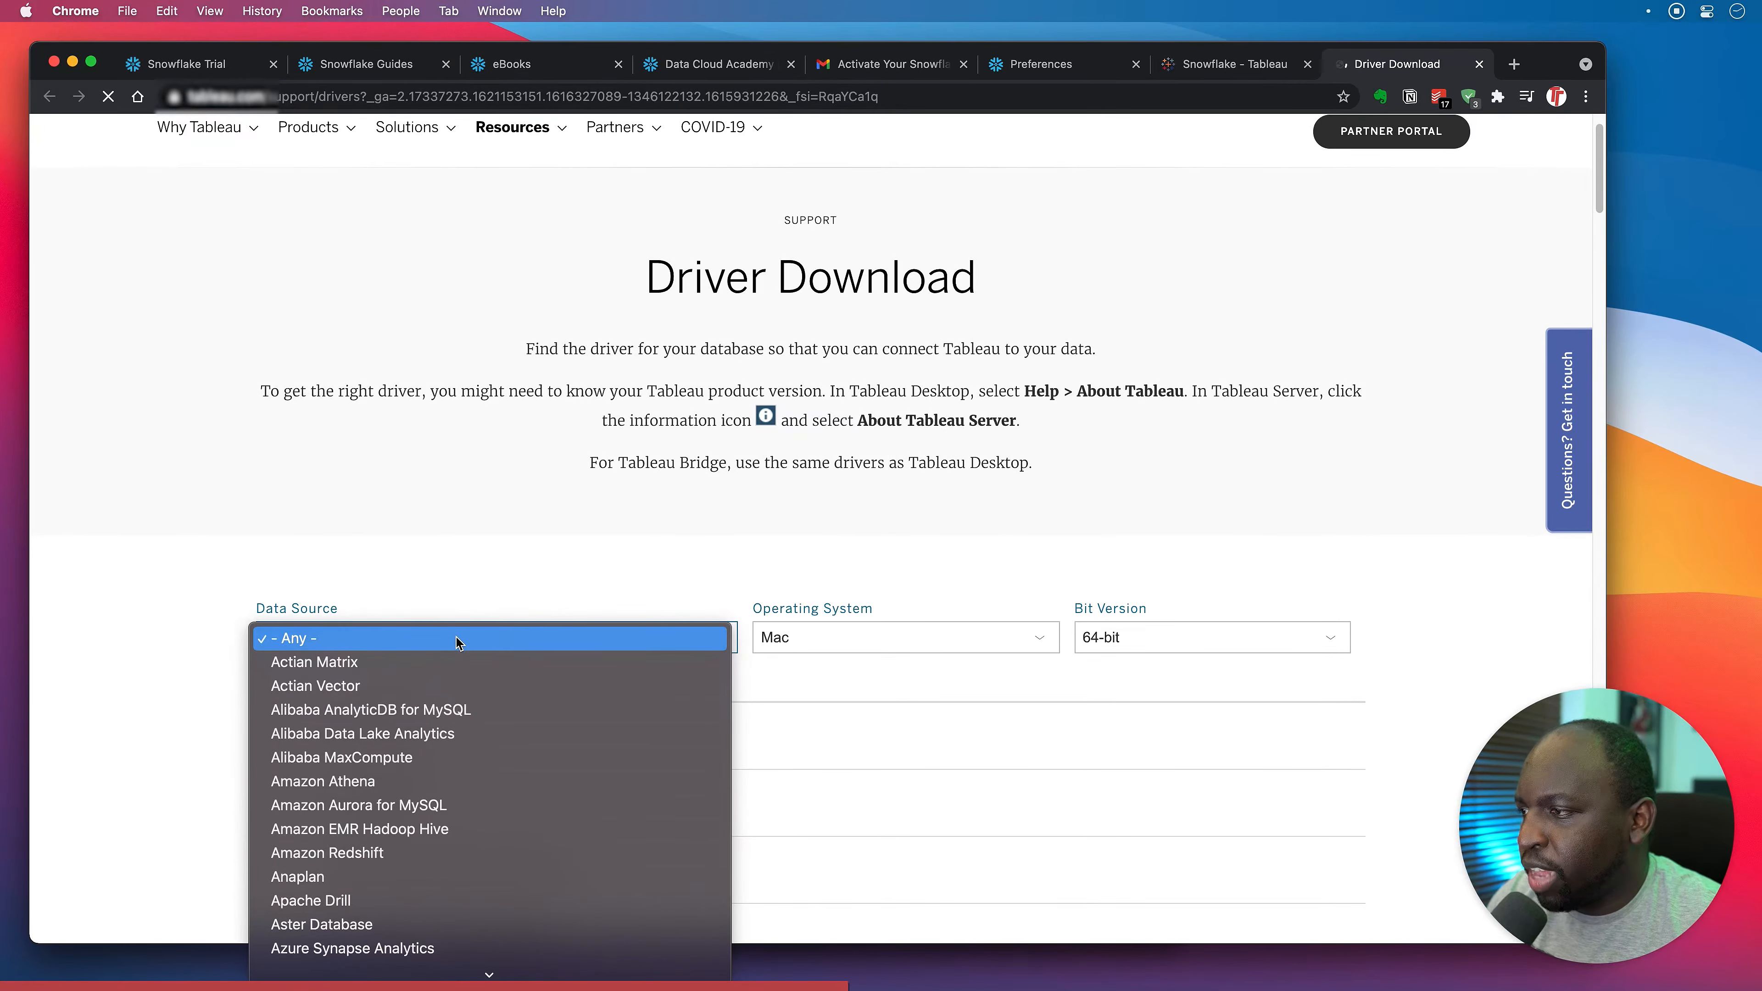
pyautogui.write('sn')
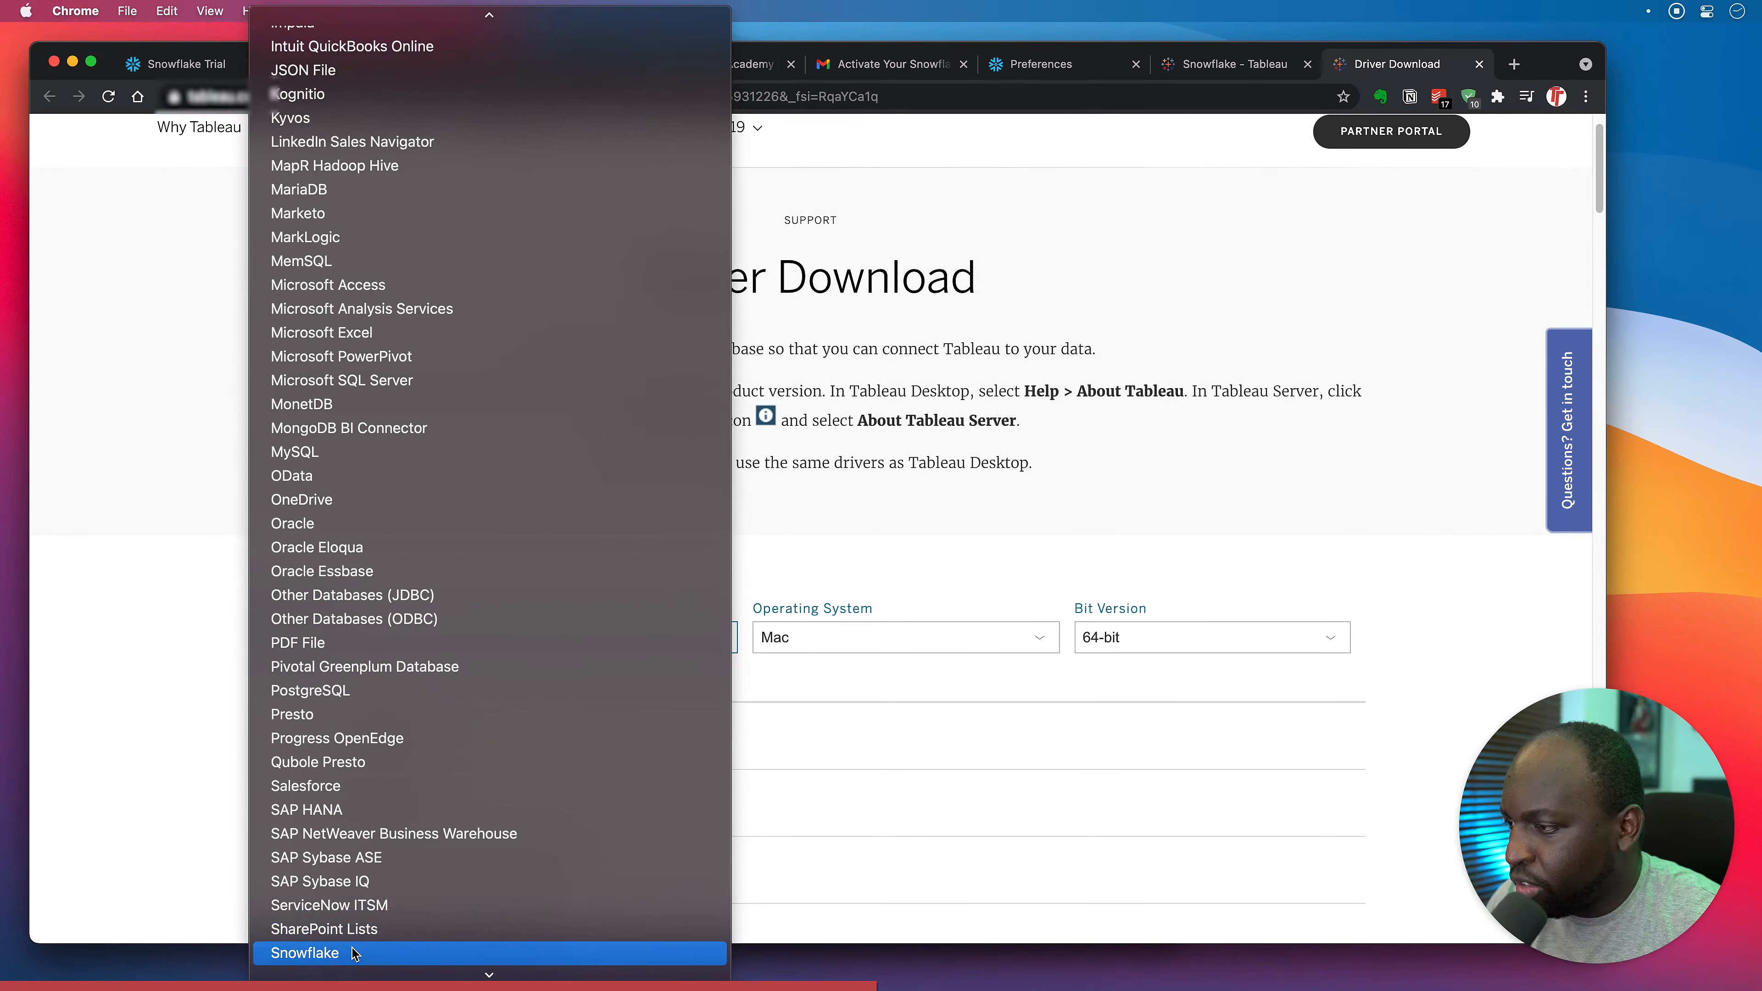
pyautogui.click(352, 951)
pyautogui.scroll(-5, 907, 638)
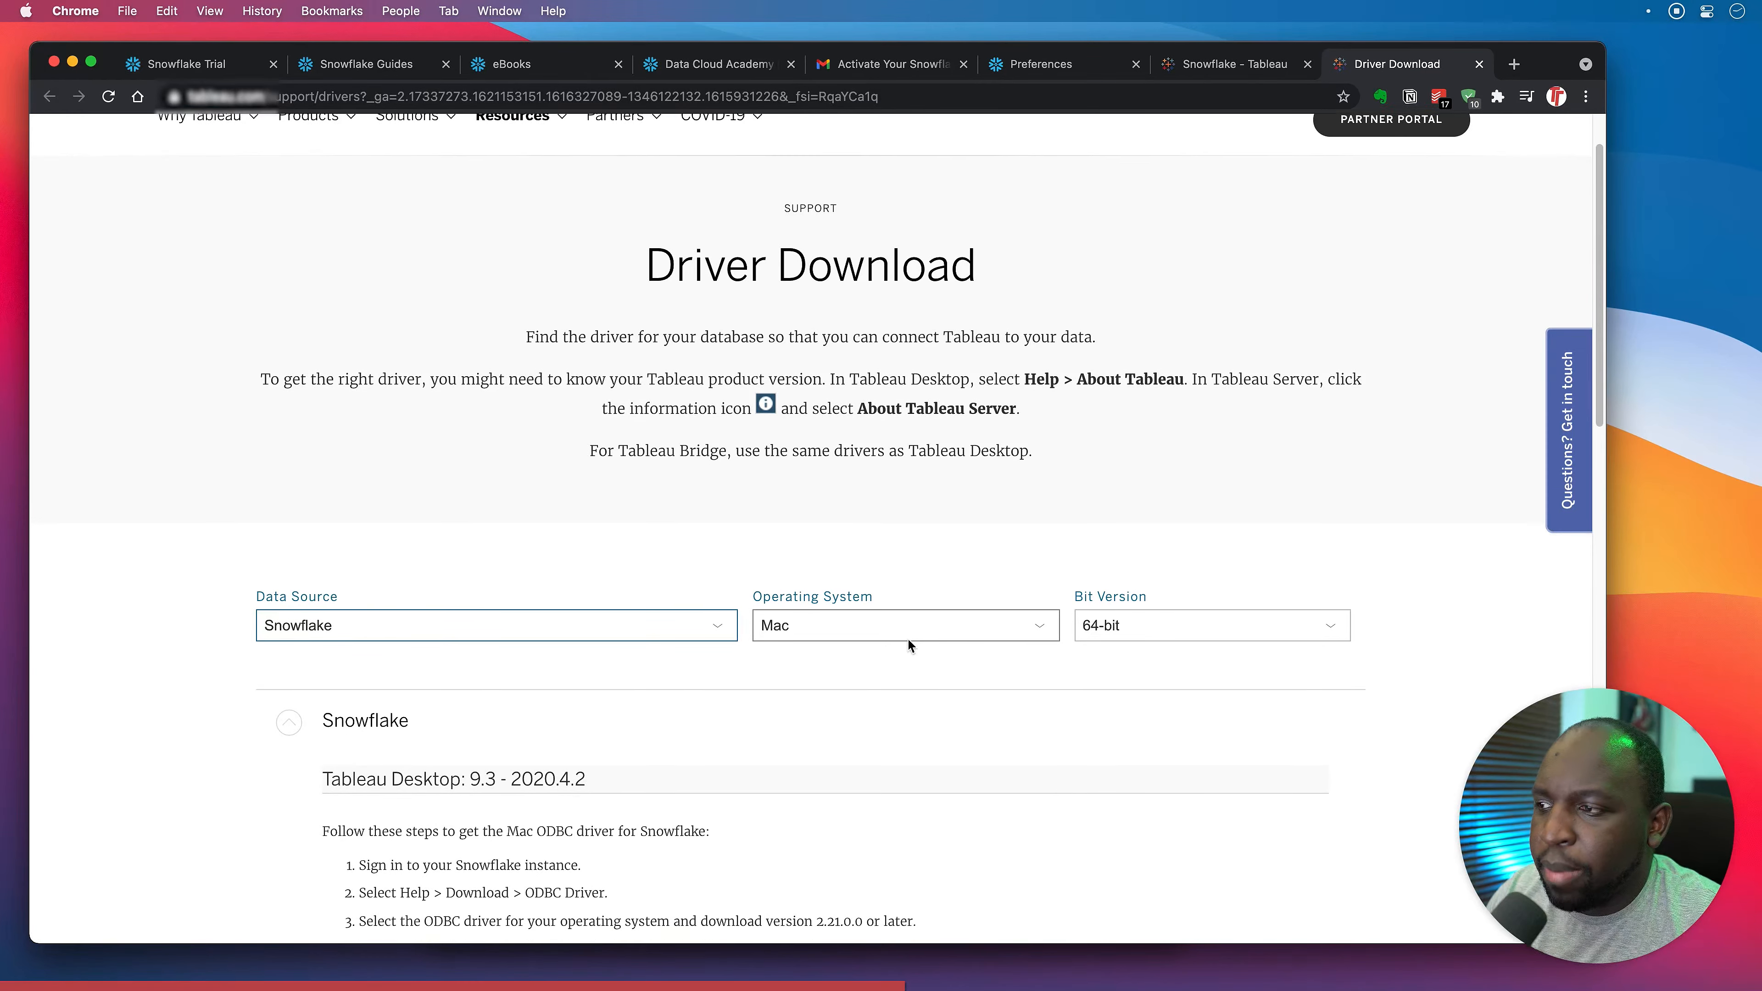
pyautogui.scroll(-7, 907, 644)
pyautogui.scroll(8, 786, 617)
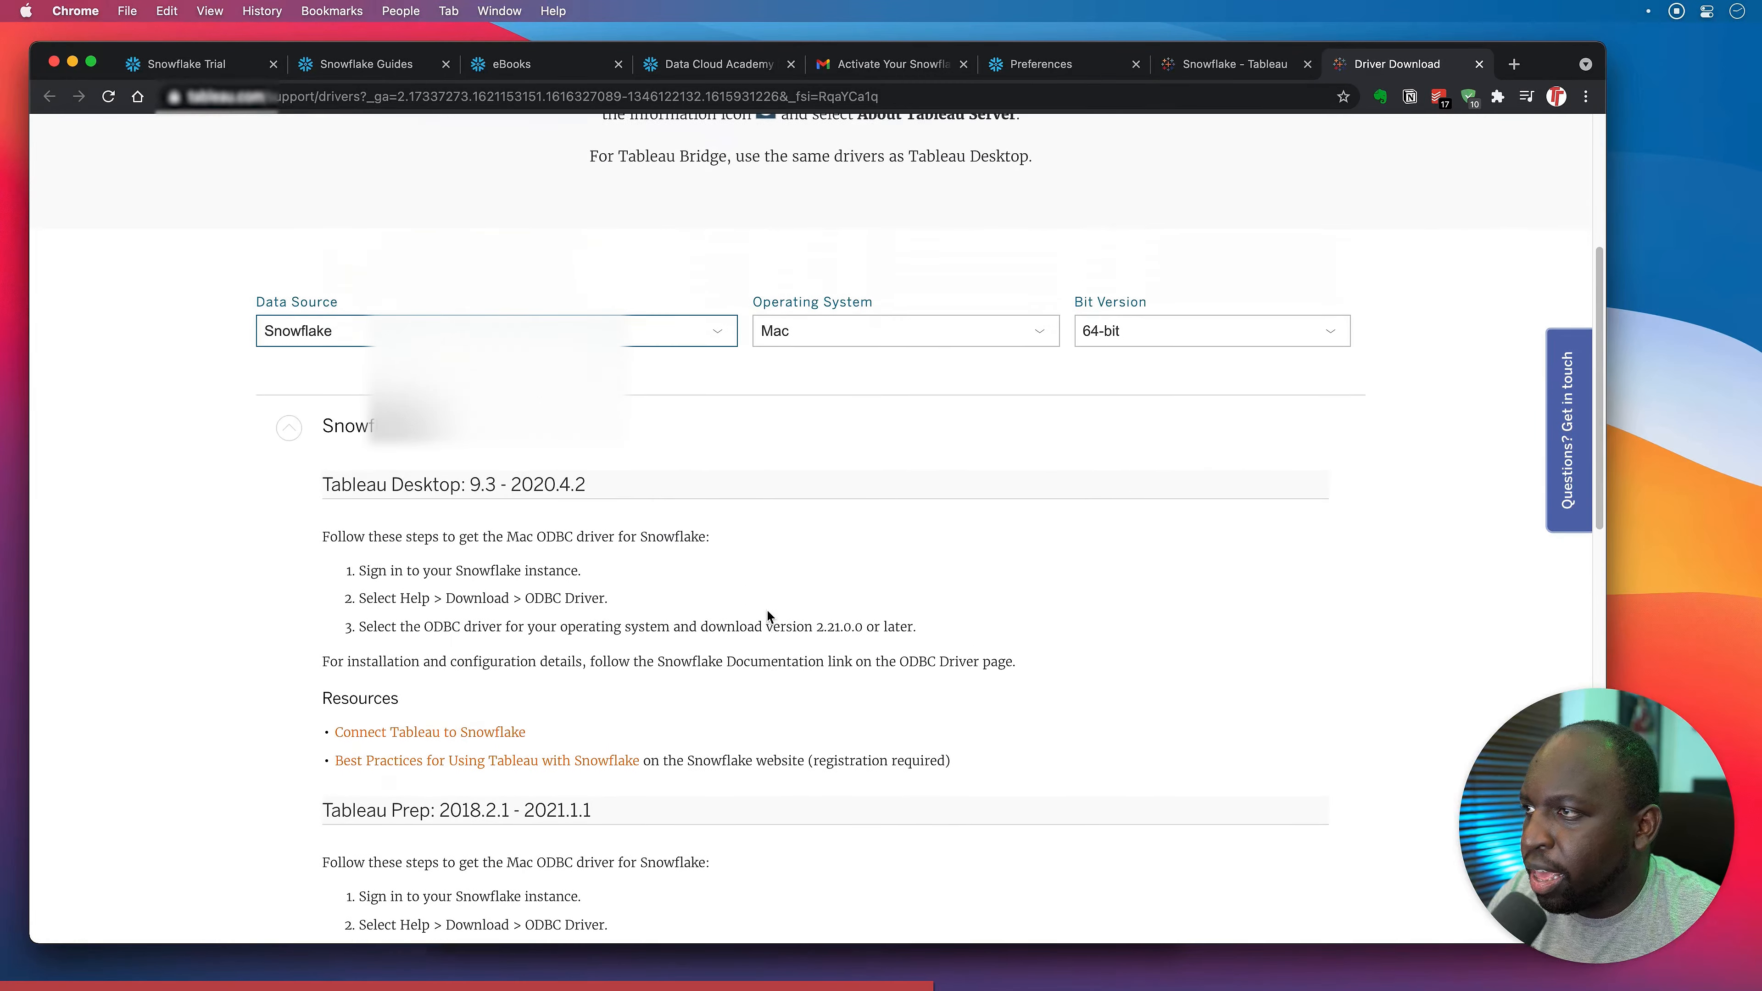
pyautogui.scroll(-1, 760, 615)
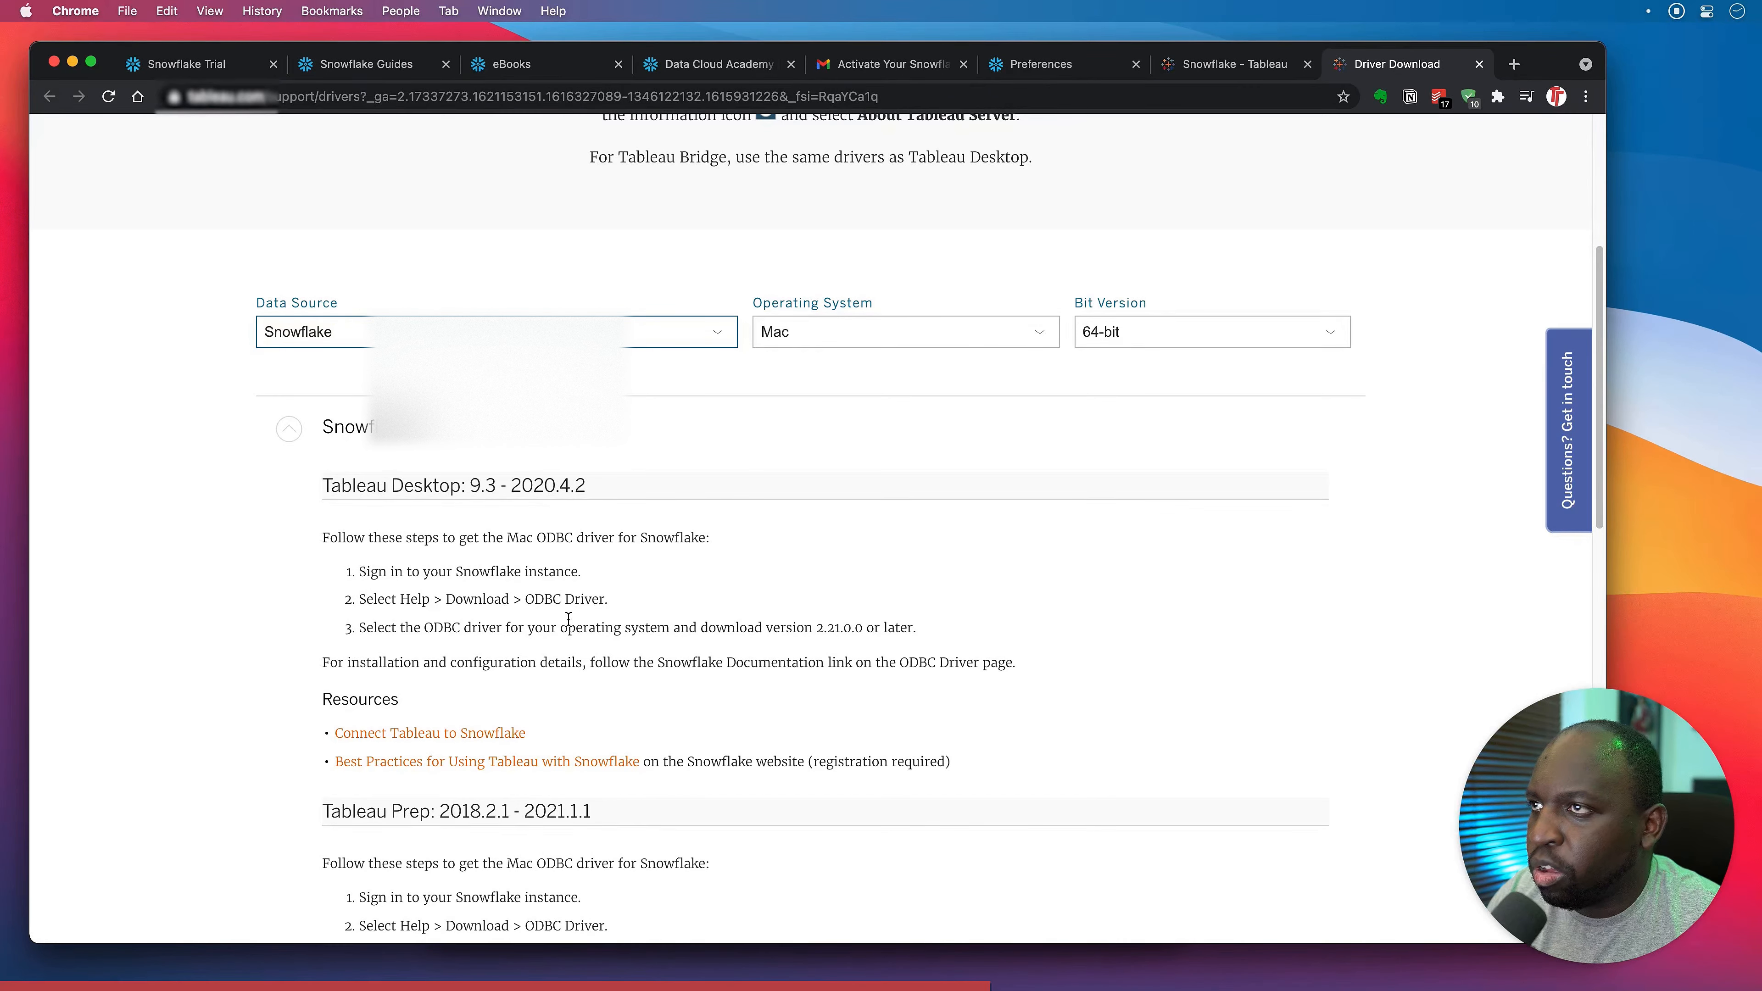
pyautogui.click(1040, 68)
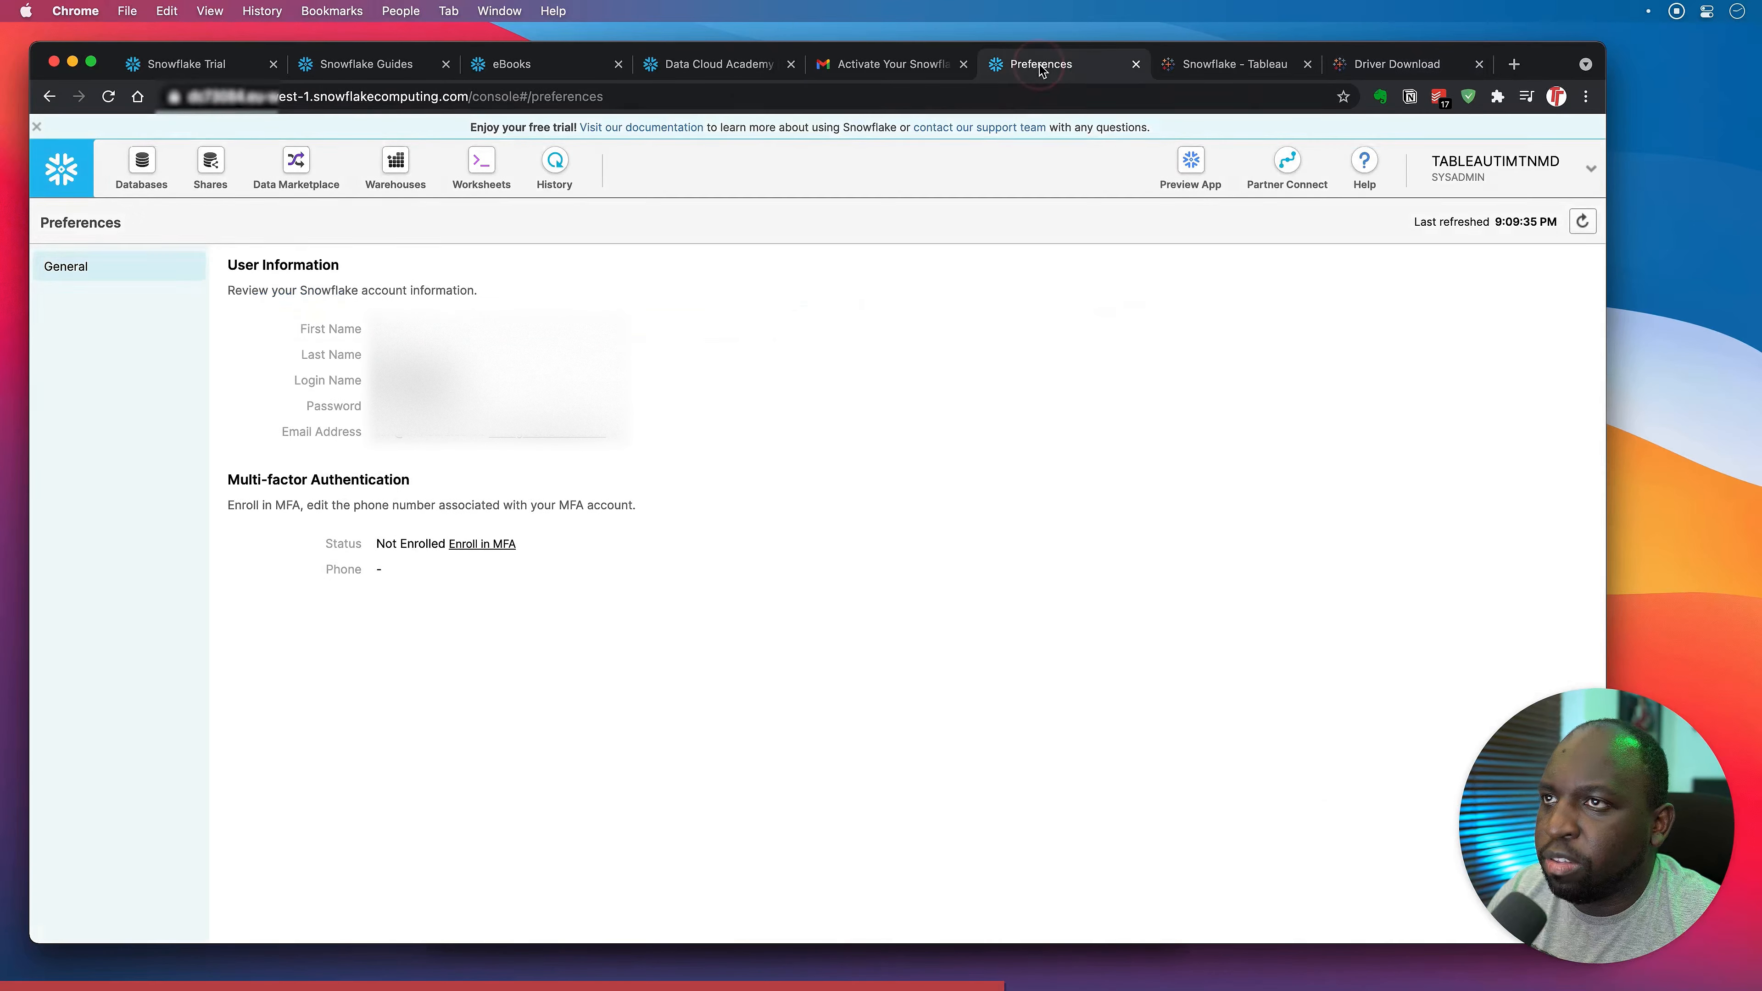
# Open Snowflake's driver downloads and compare the ODBC and JDBC driver information.
pyautogui.click(1366, 163)
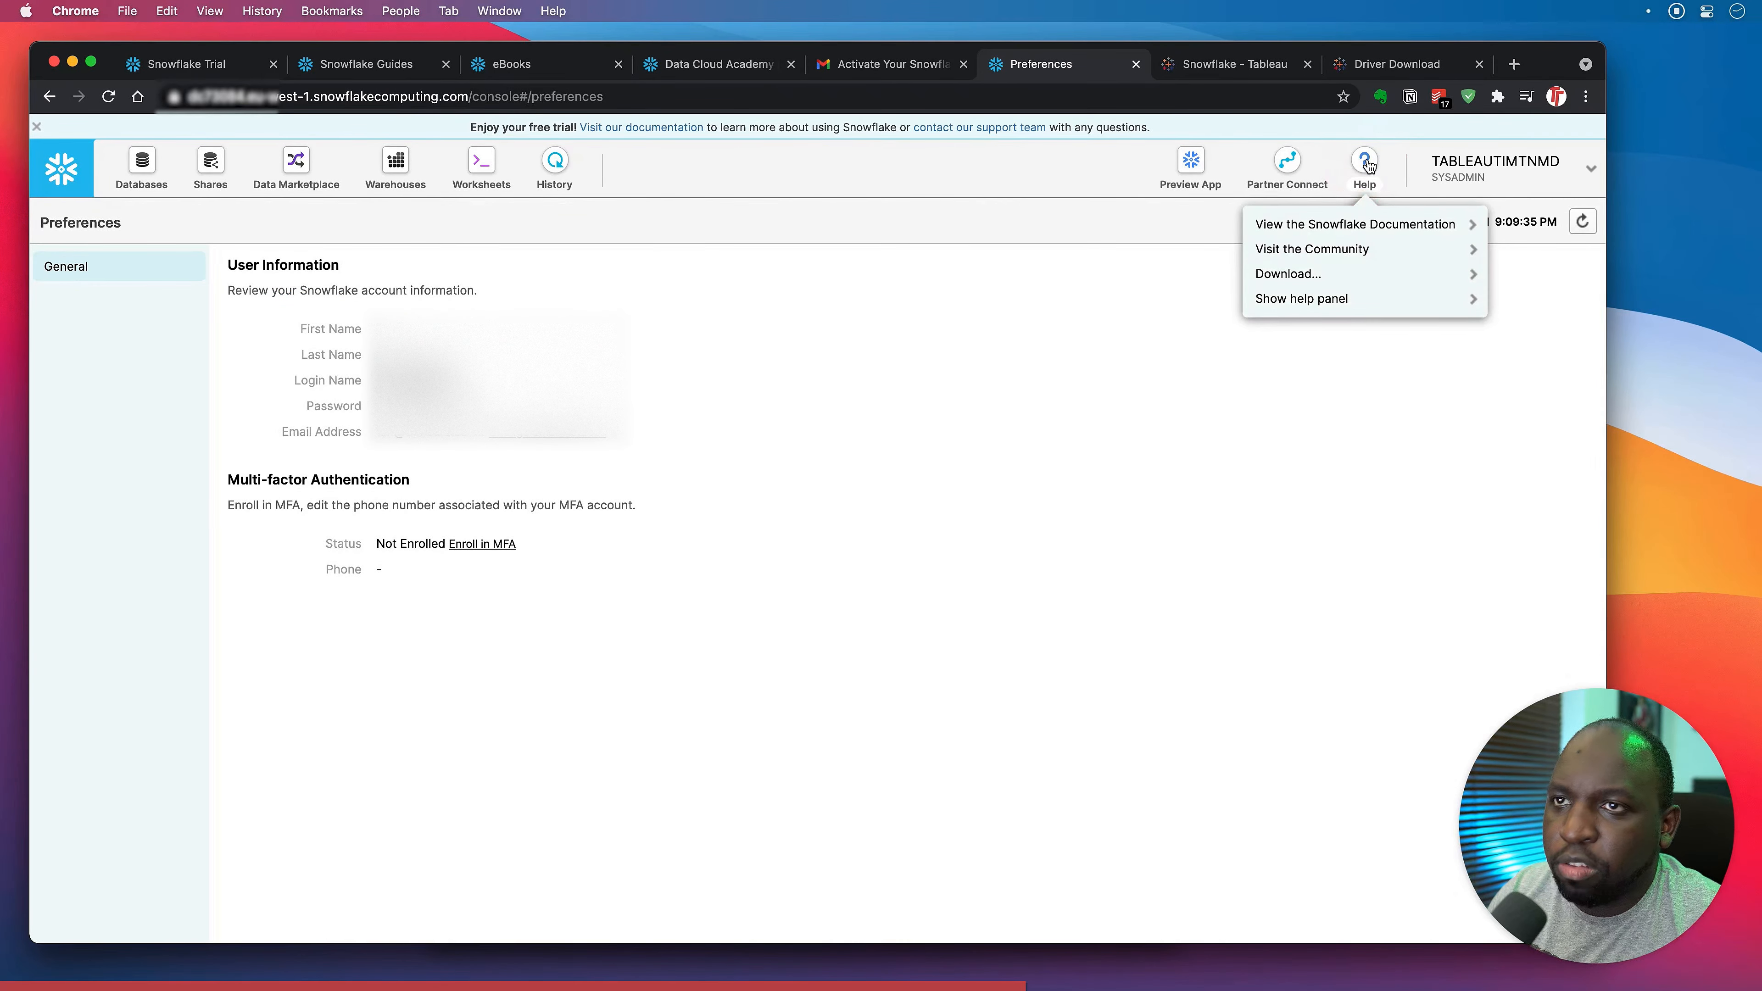
pyautogui.click(1304, 275)
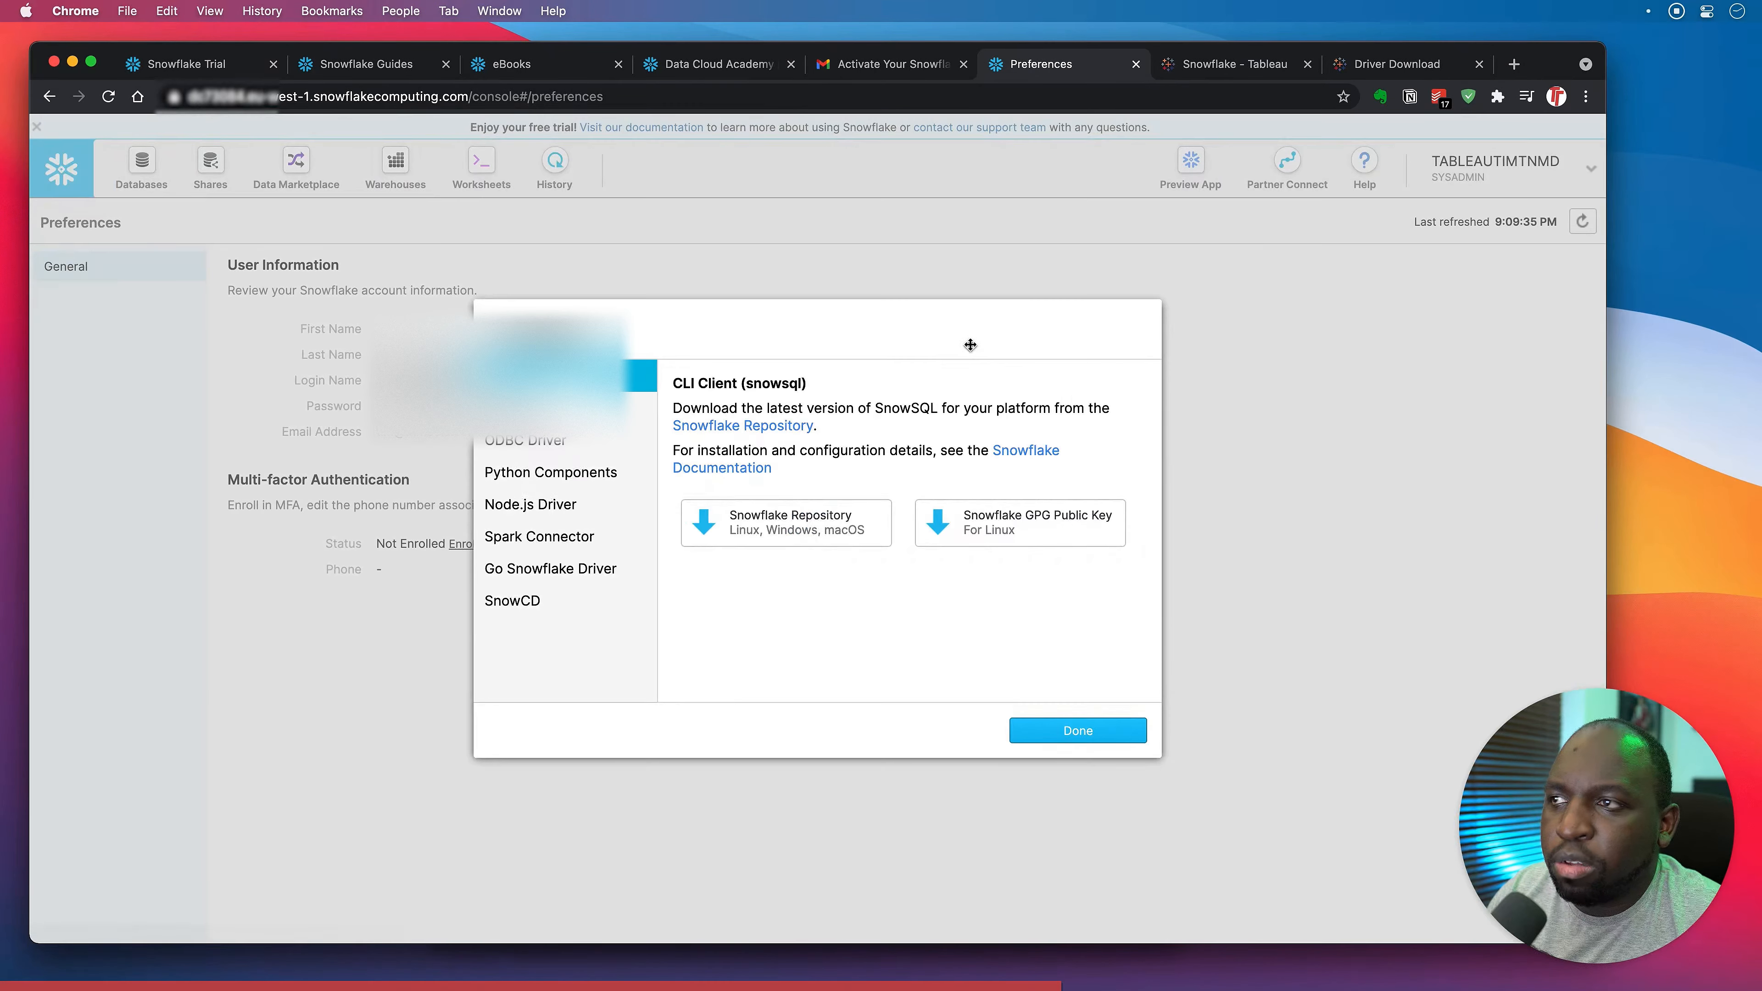
pyautogui.click(562, 441)
pyautogui.click(557, 409)
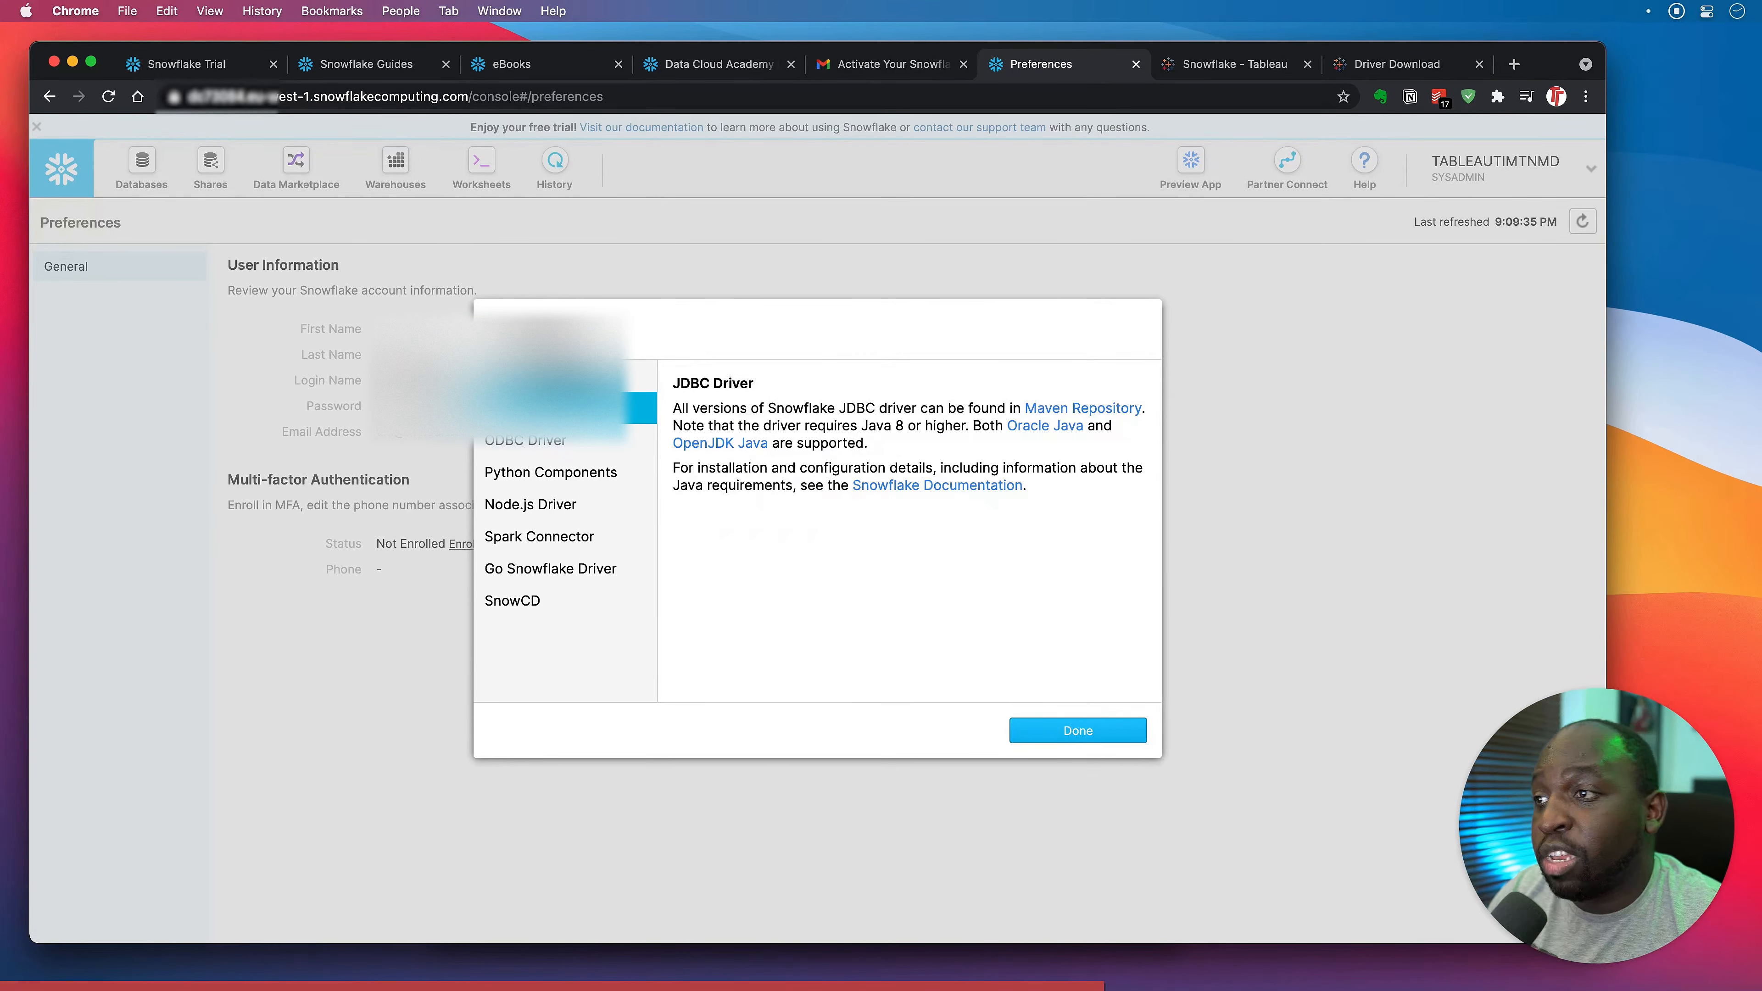
pyautogui.click(541, 444)
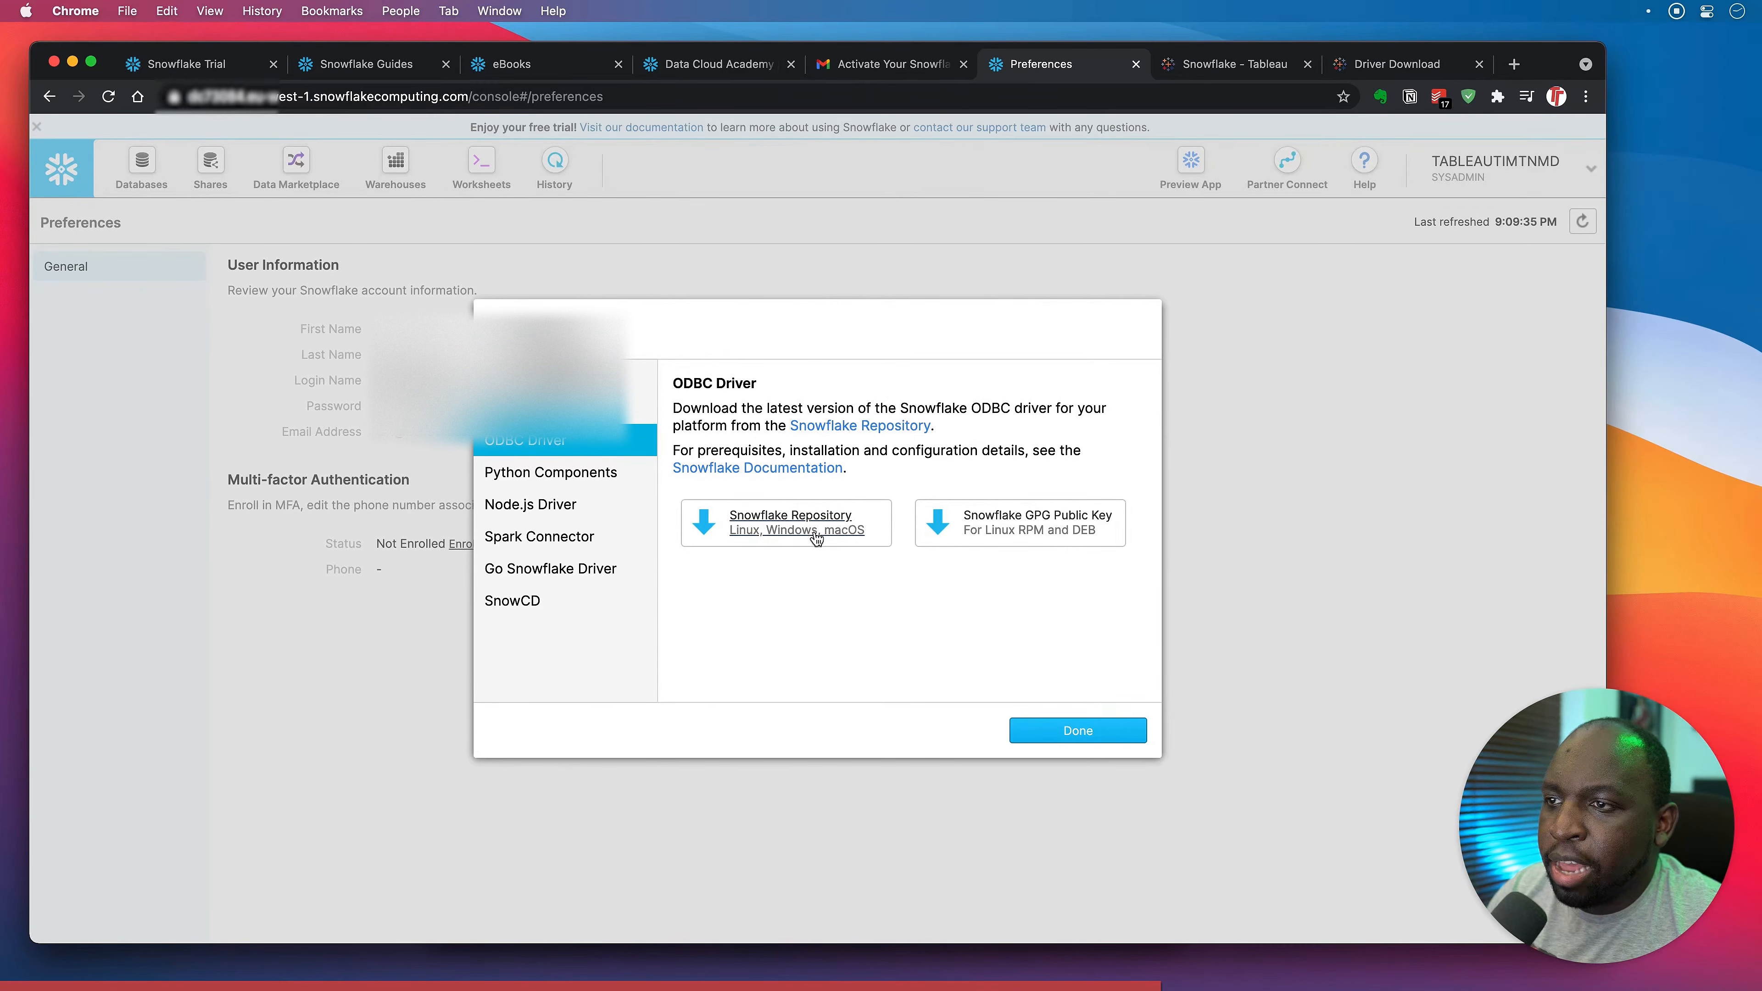
# Browse the ODBC driver repository to odbc/mac64/2.23.0, showing snowflake_odbc_mac-2.23.0.dmg.
pyautogui.click(841, 544)
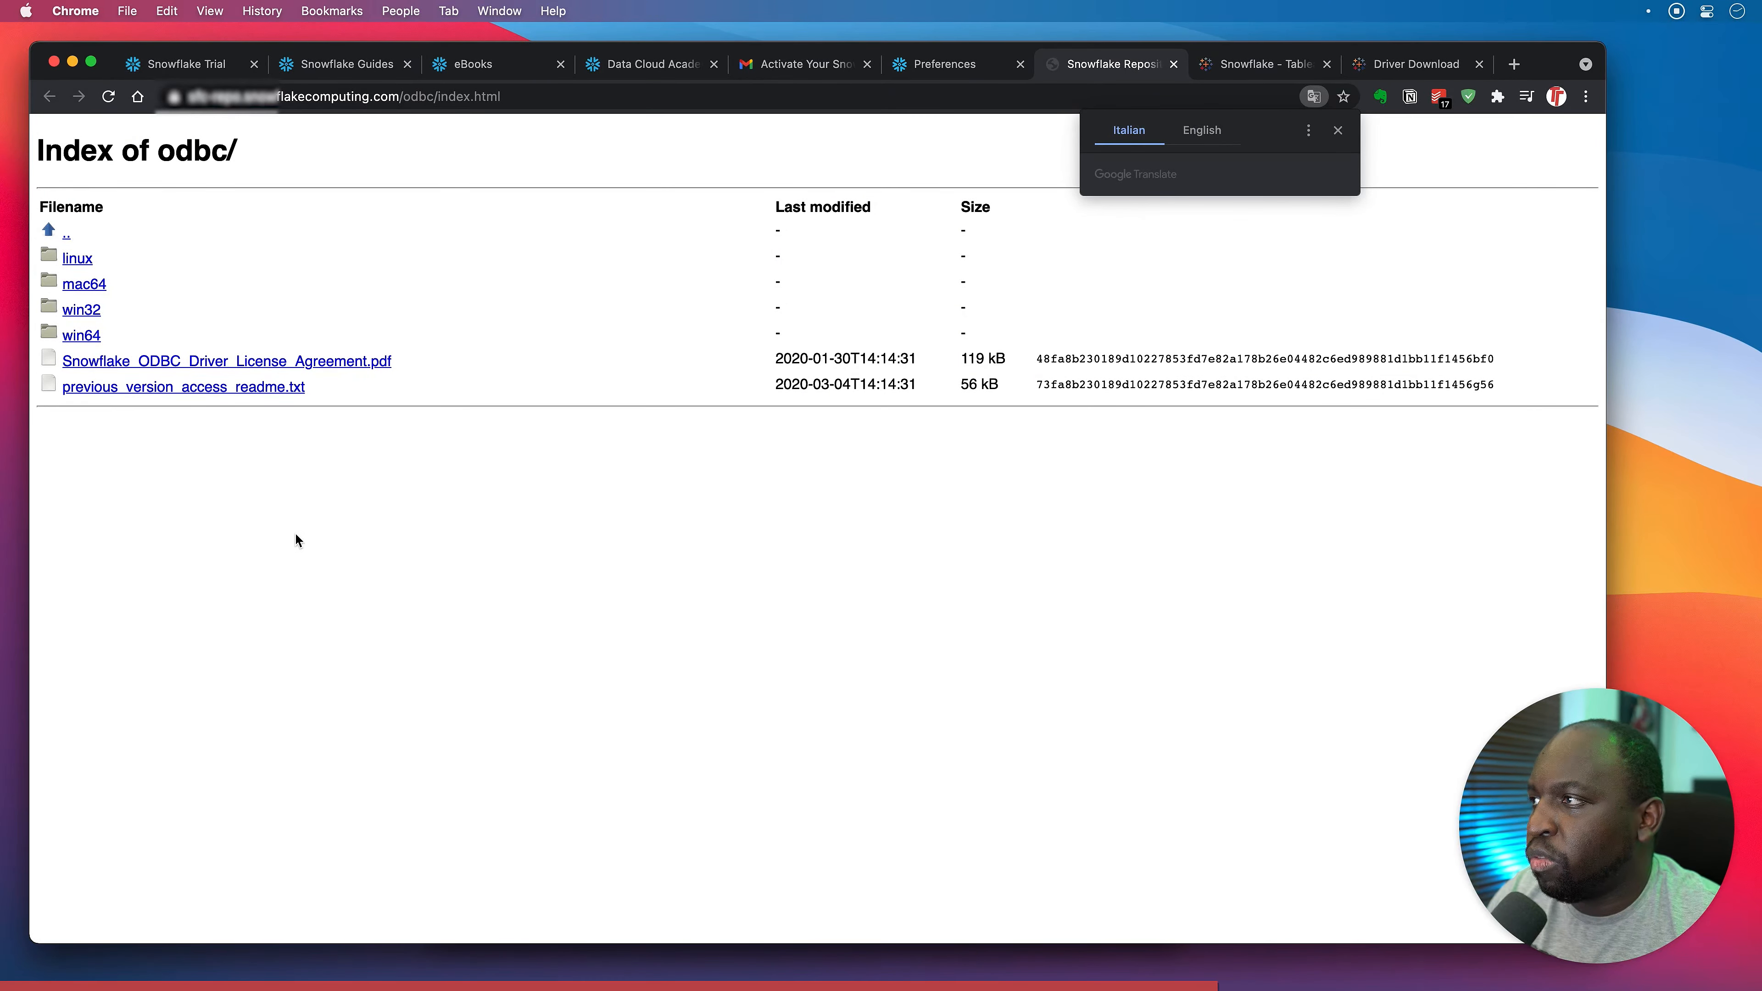
pyautogui.click(84, 284)
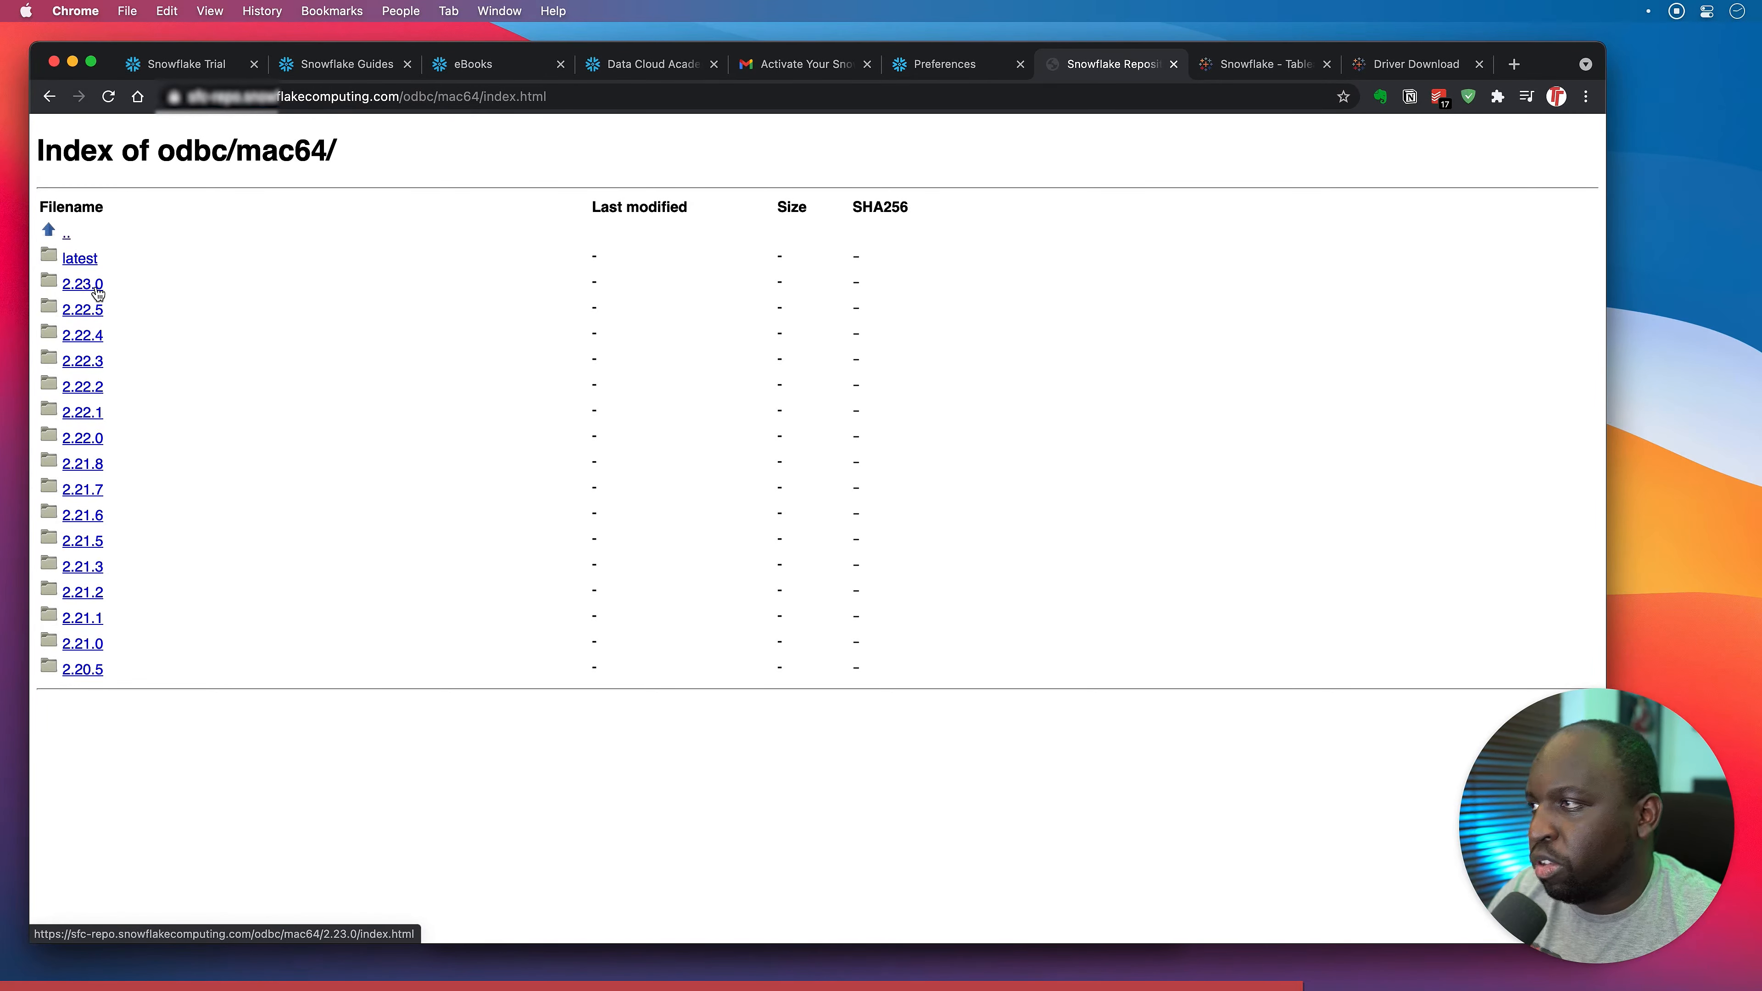
pyautogui.click(98, 294)
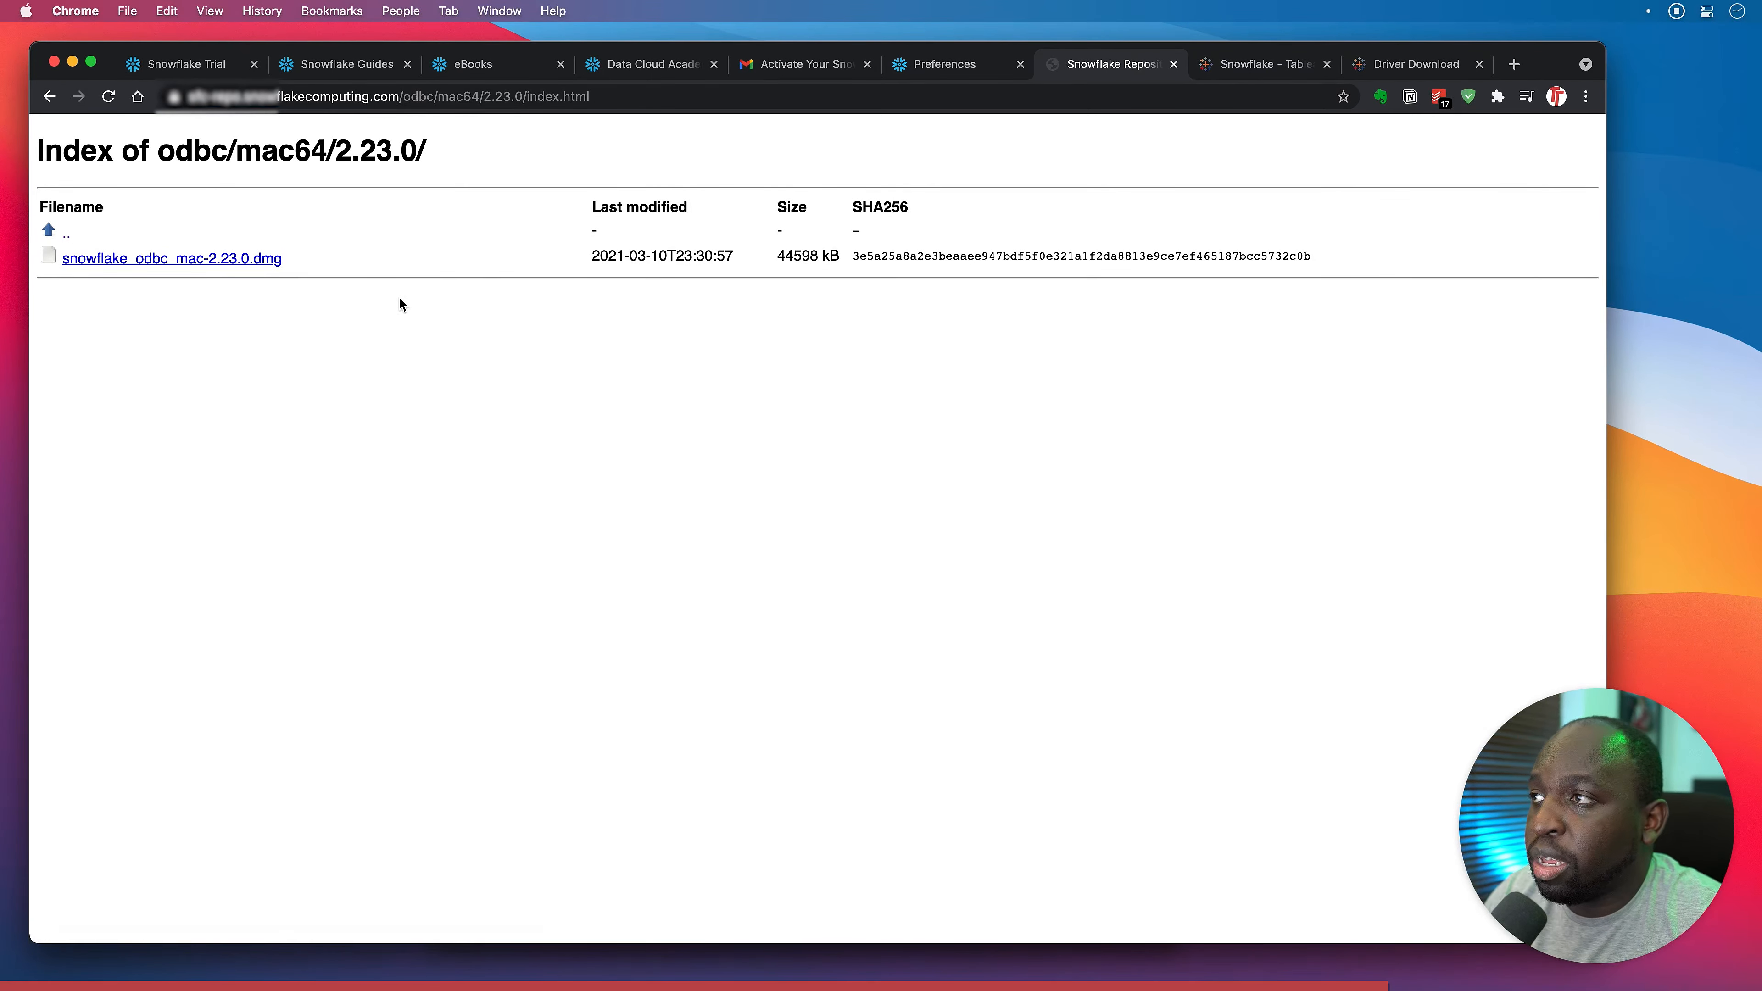
# Return to Preferences, glance at Data Cloud Academy, and close the driver downloads window.
pyautogui.click(961, 72)
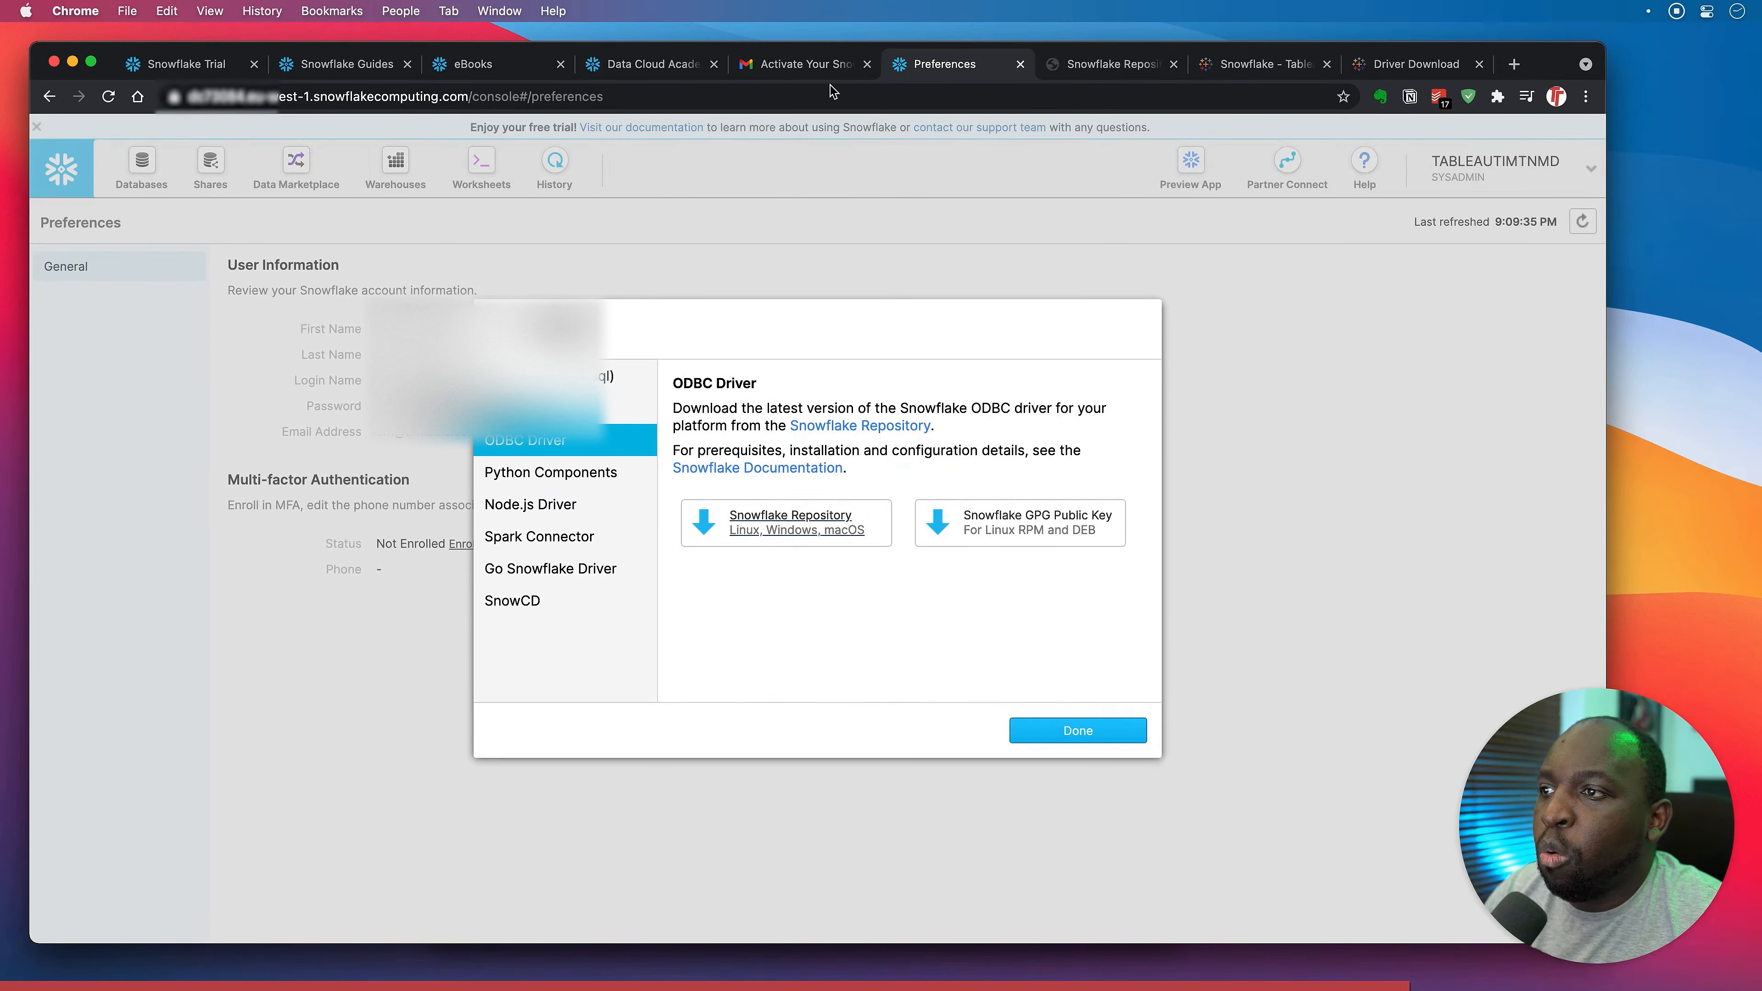
pyautogui.click(662, 74)
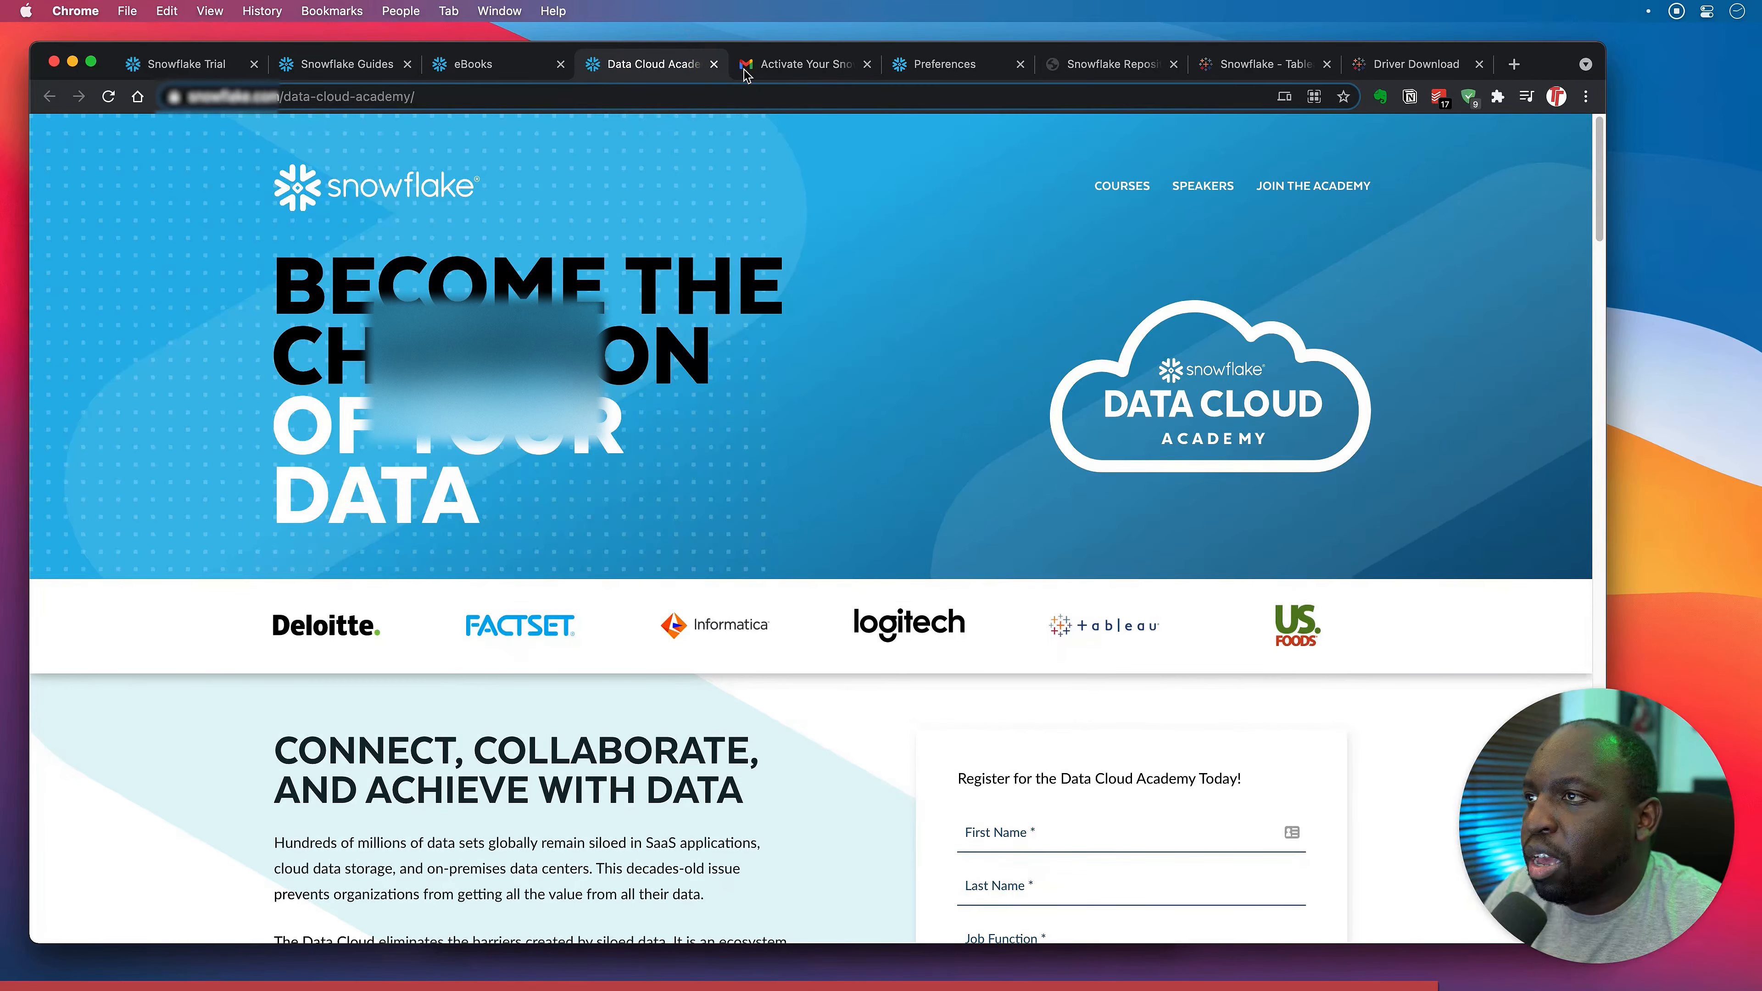
pyautogui.click(944, 65)
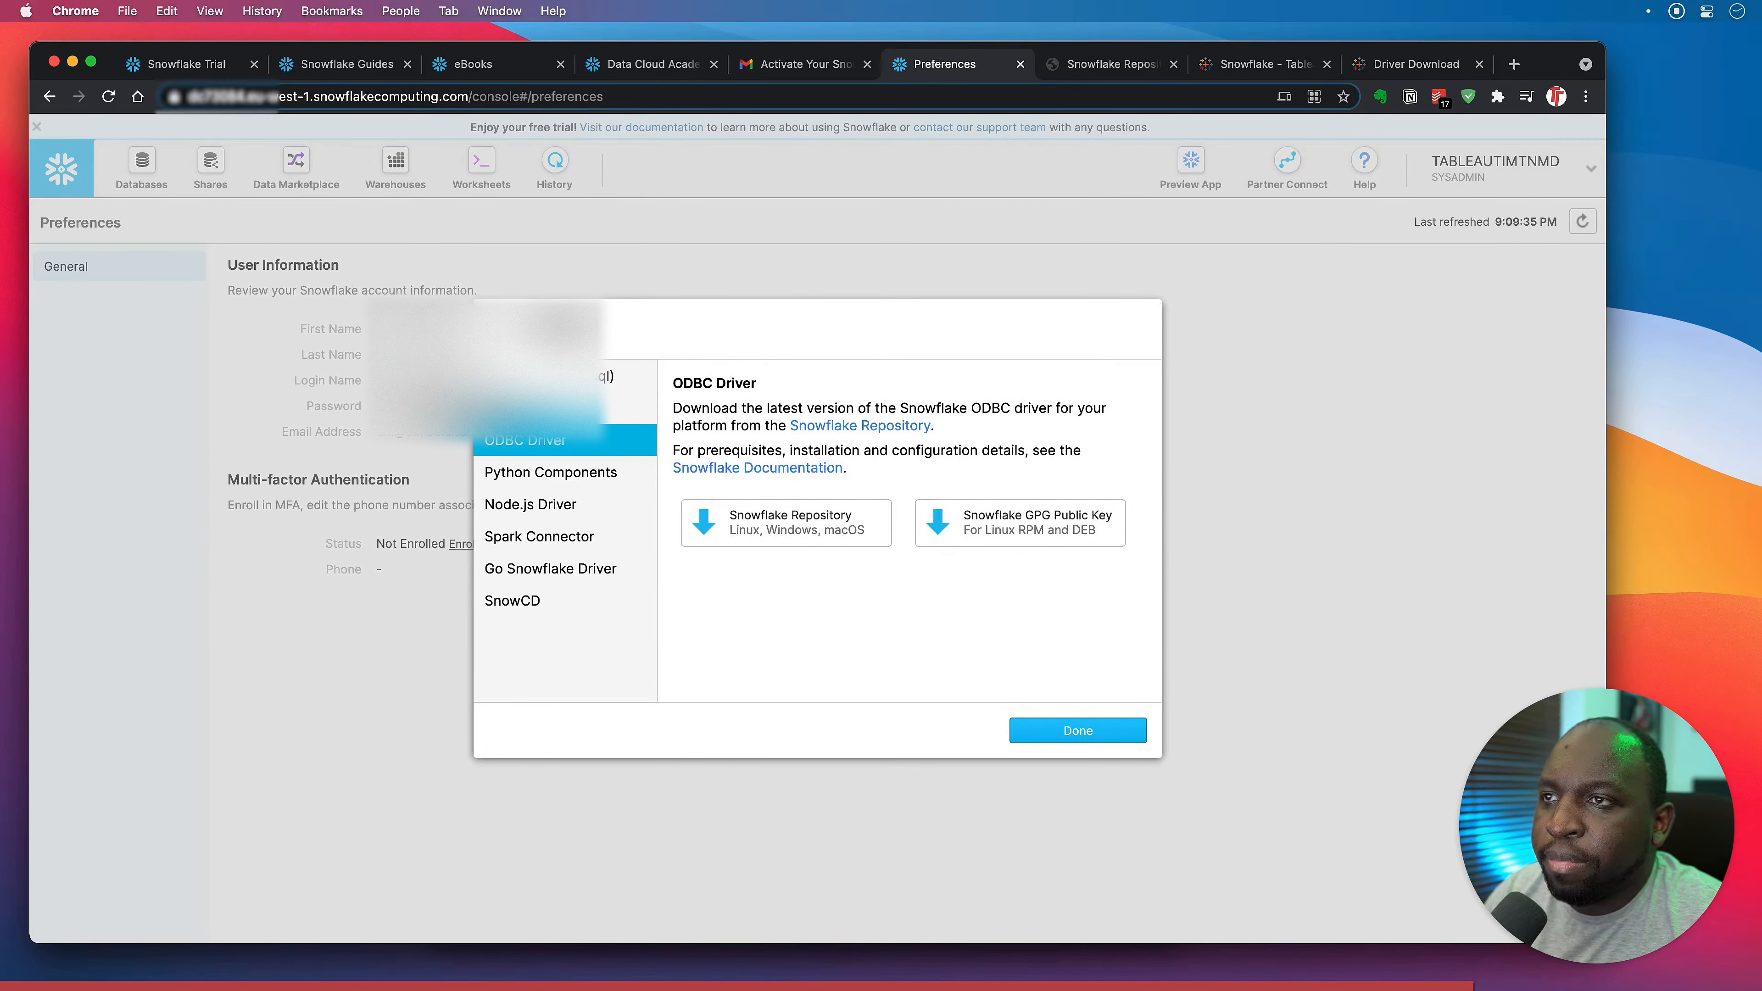
pyautogui.click(1068, 730)
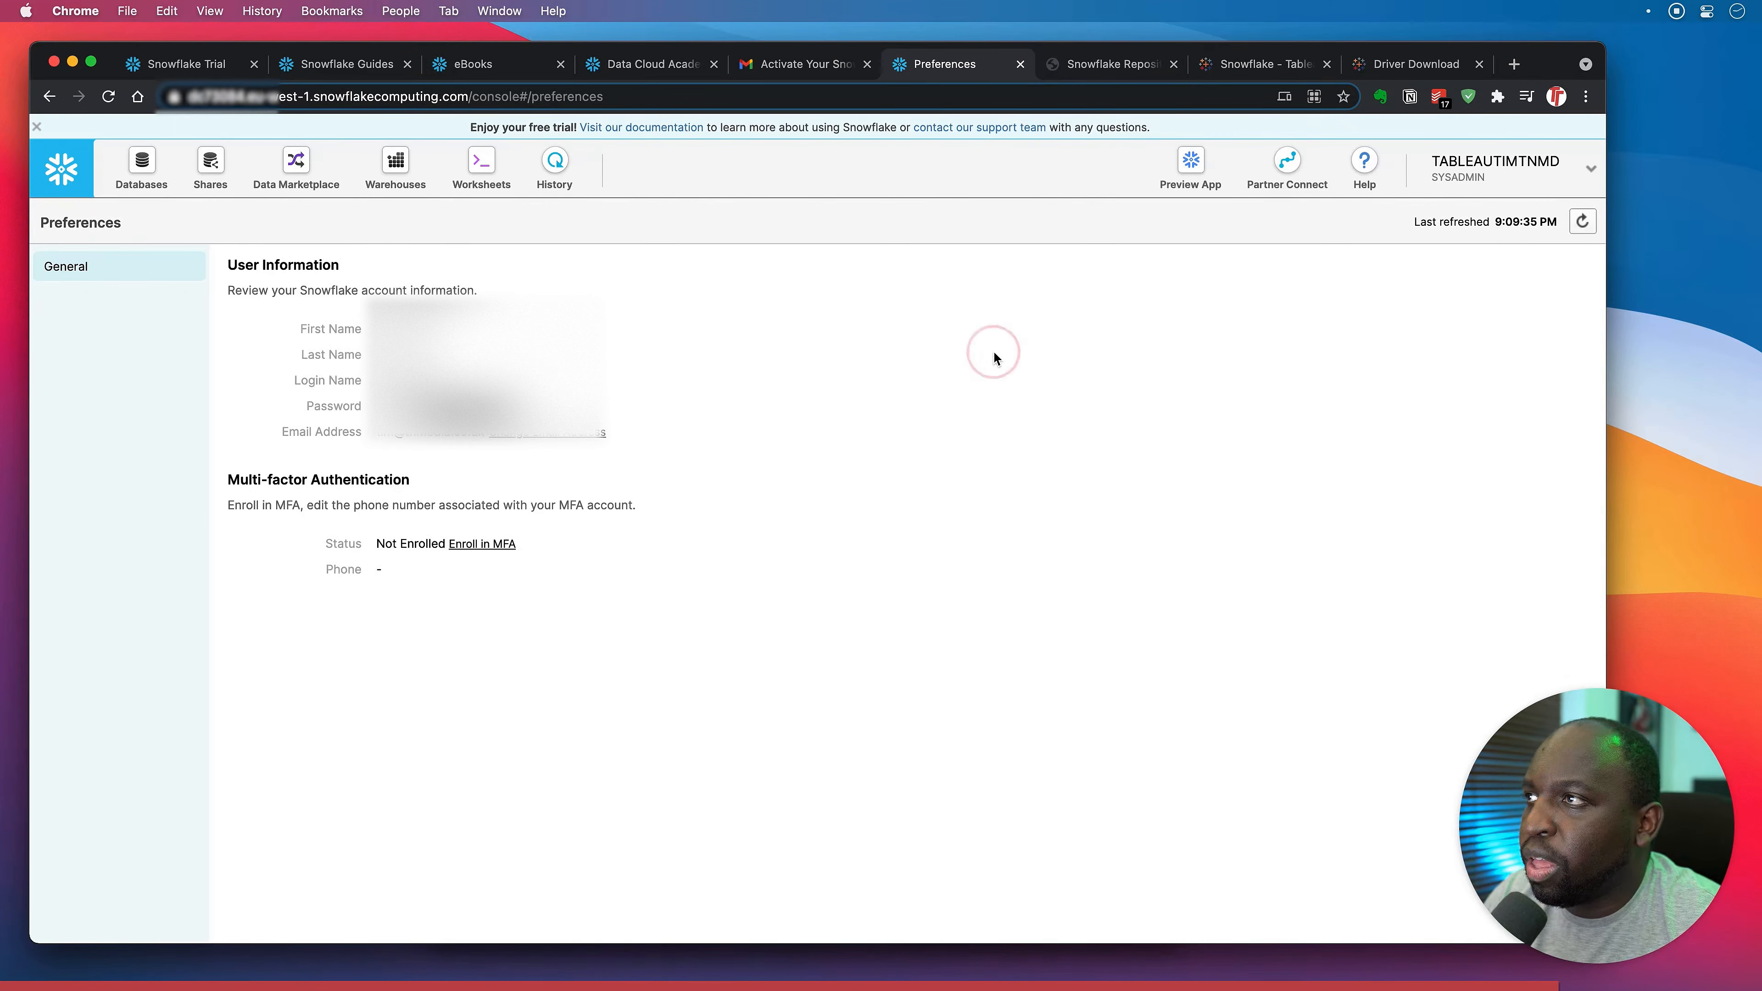
# Launch Tableau Desktop and start a new Snowflake server connection.
pyautogui.press('super+space')
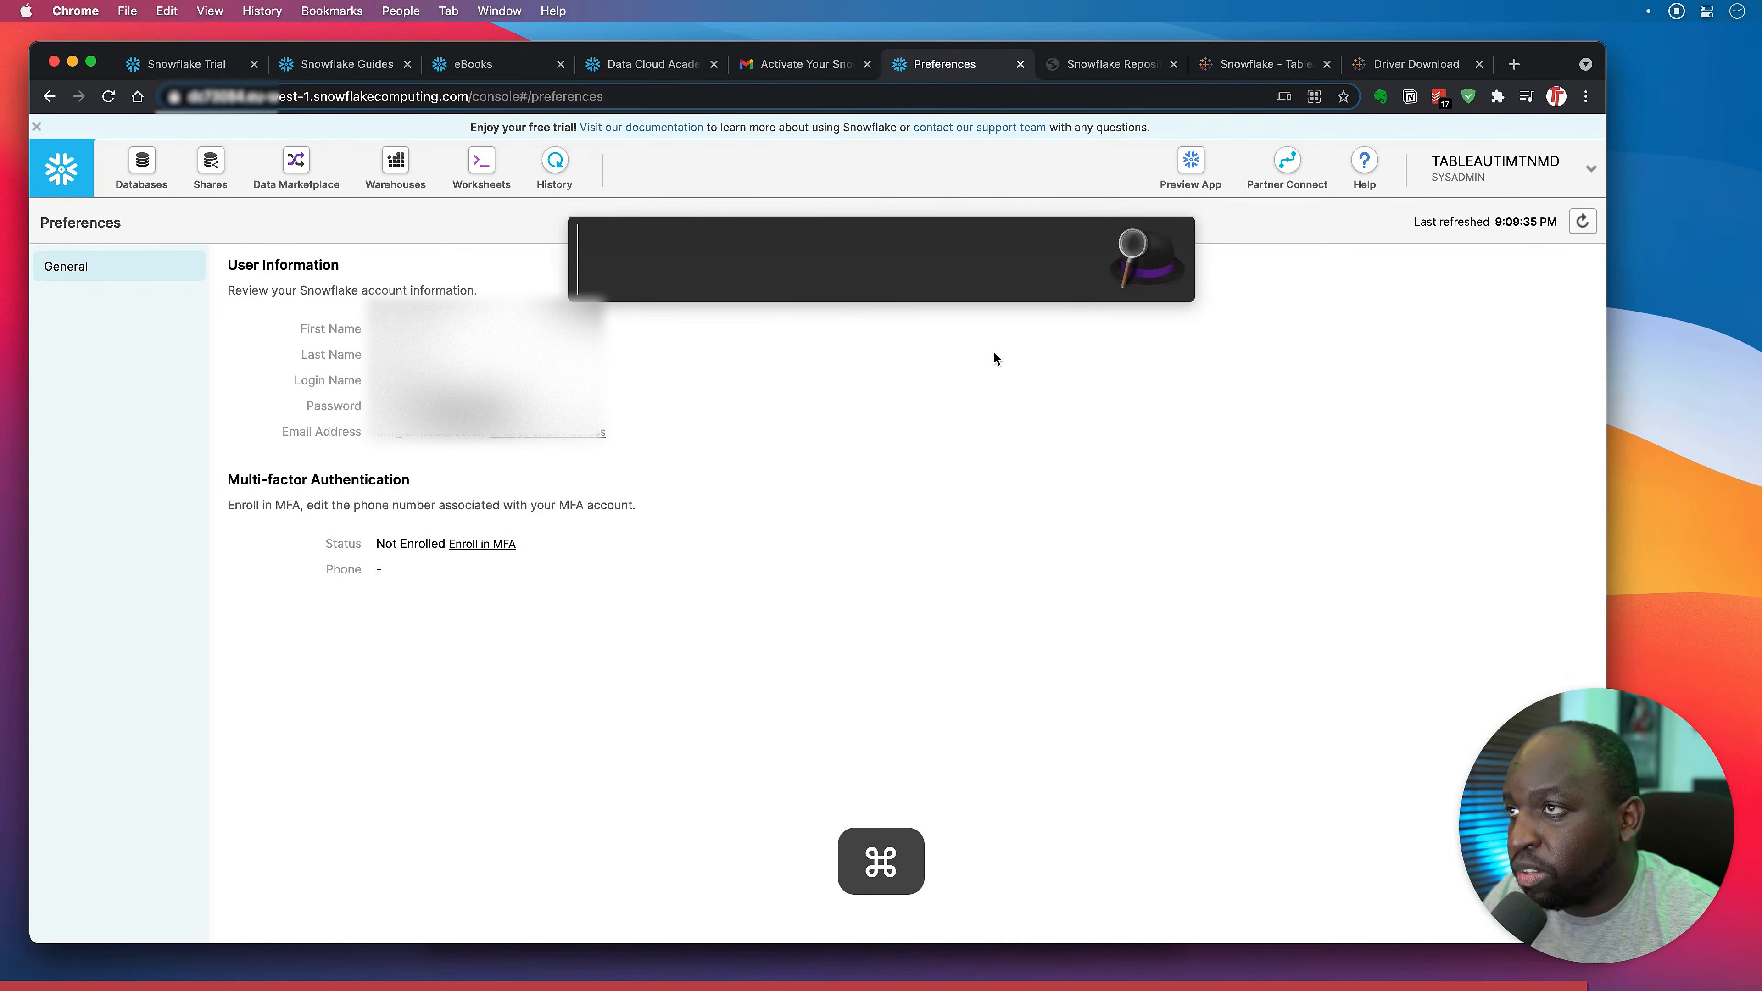
pyautogui.write('tabe')
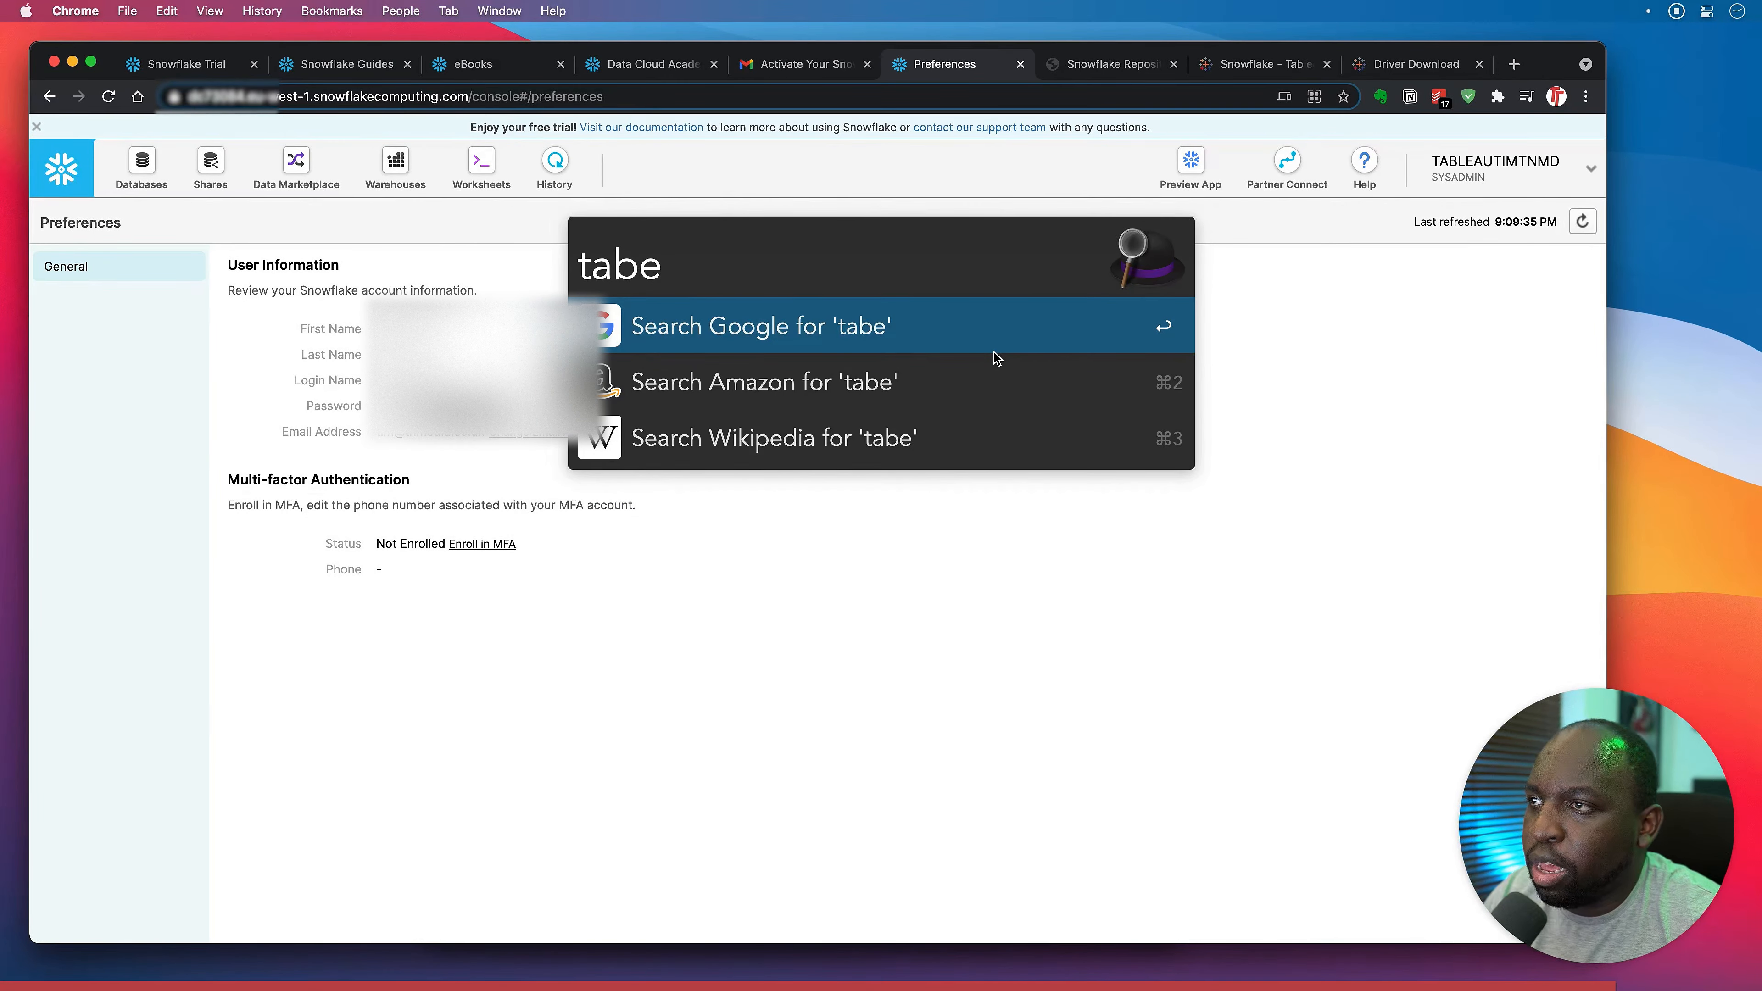
pyautogui.press('BackSpace')
pyautogui.press('Return')
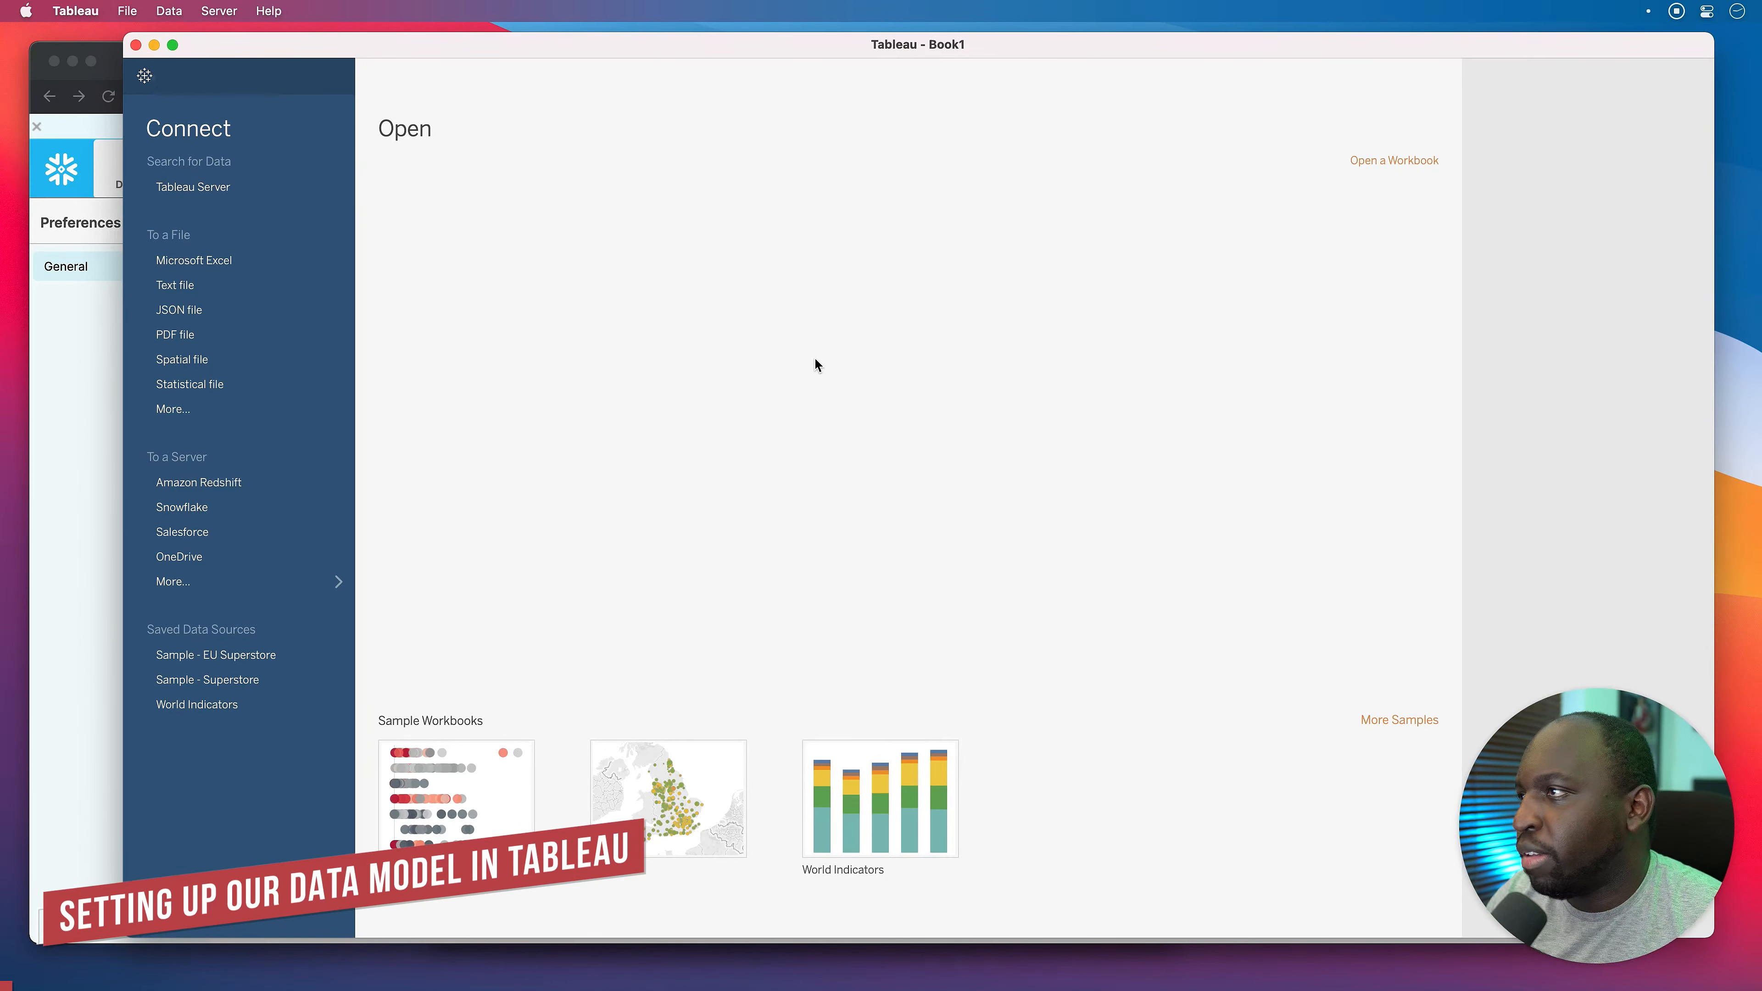
pyautogui.click(207, 585)
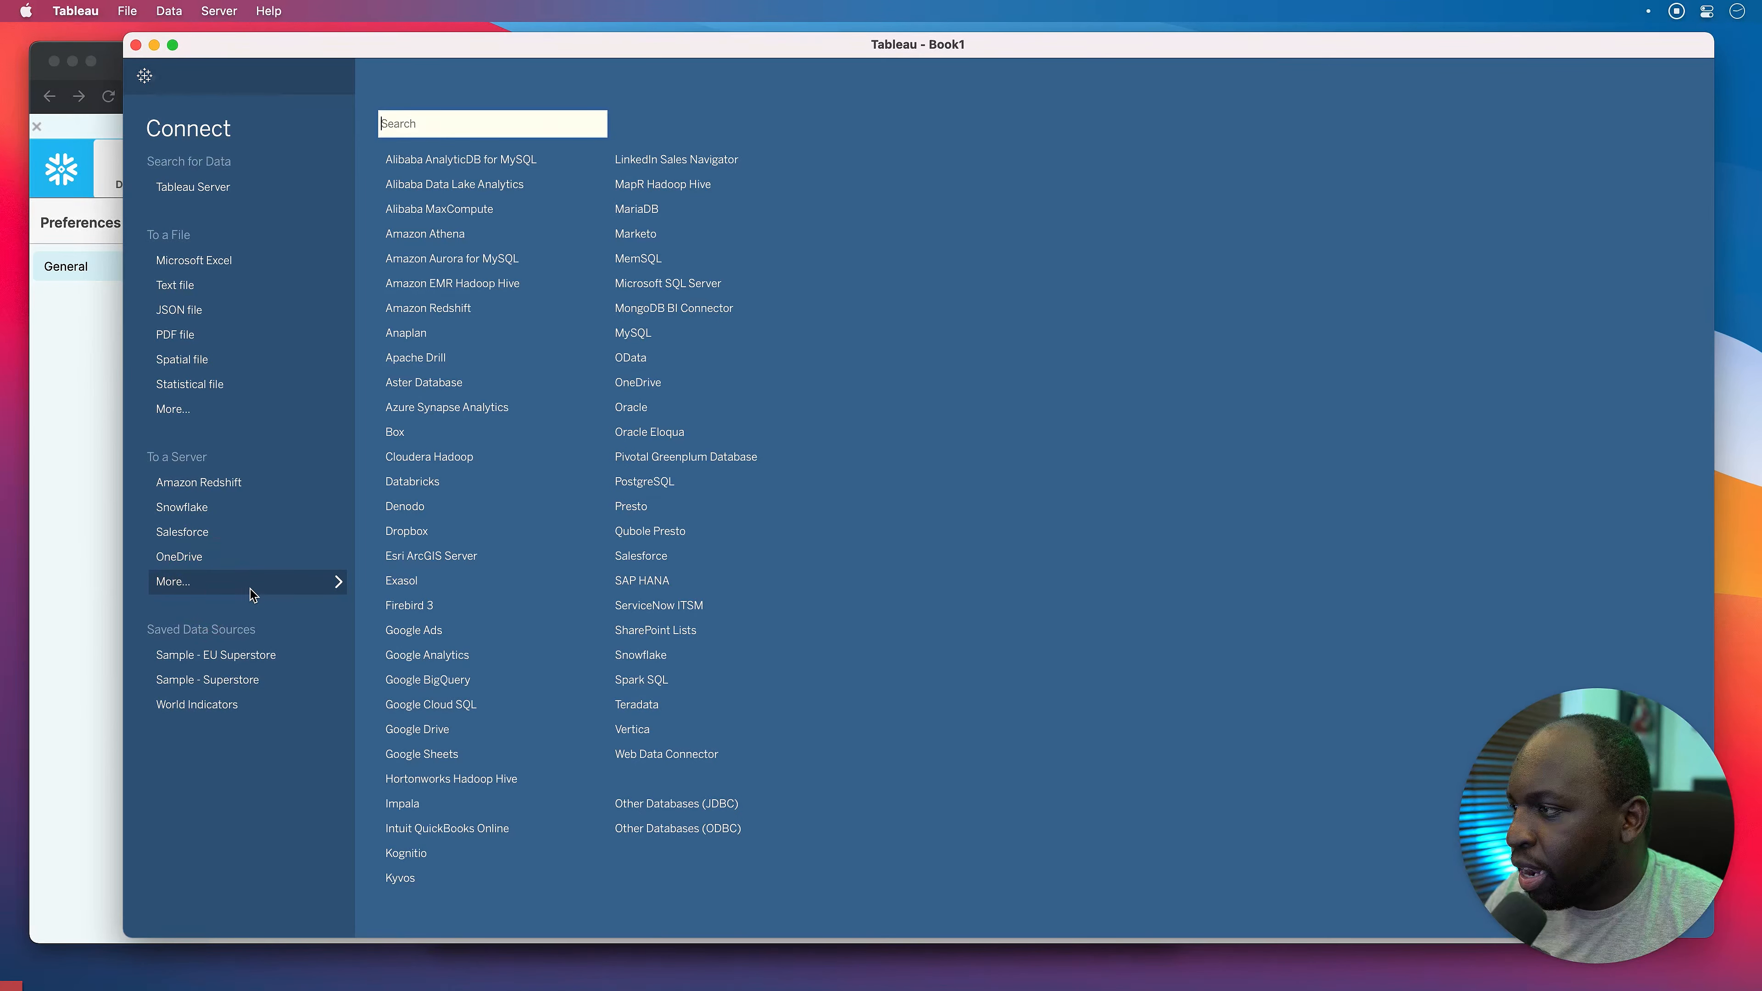
pyautogui.click(684, 661)
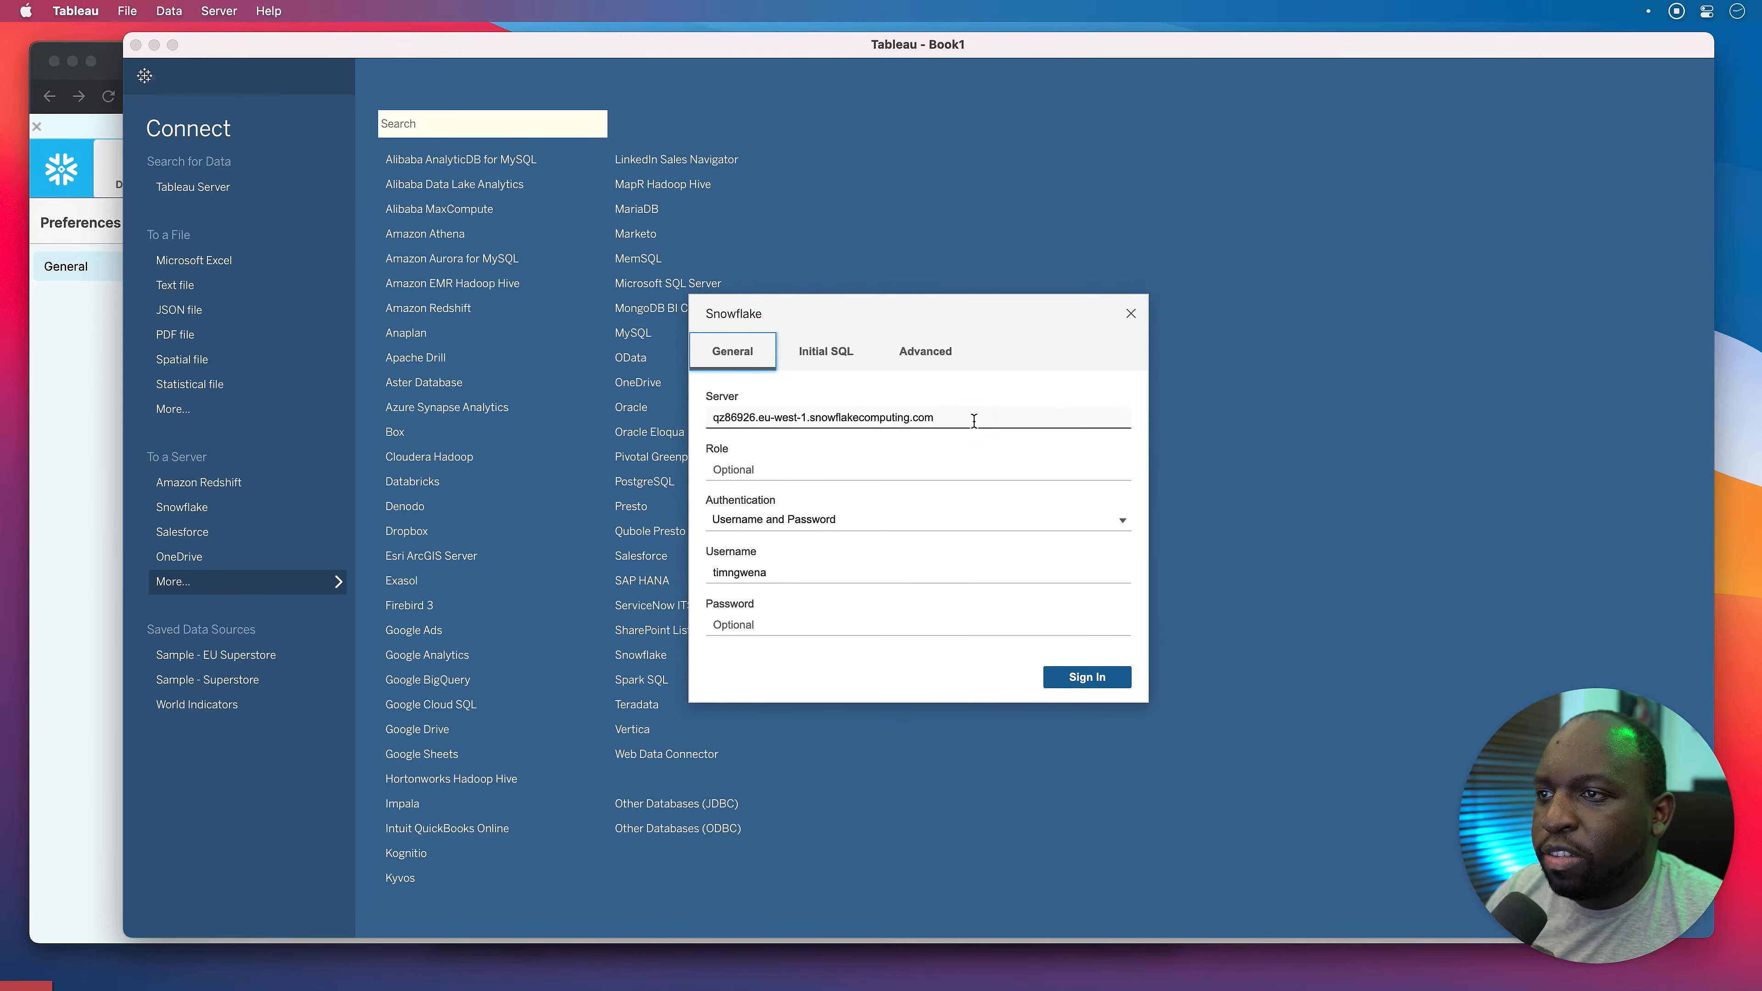
# Clear the prefilled Server and Username fields in the Snowflake sign-in dialog.
pyautogui.tripleClick(971, 417)
pyautogui.press('BackSpace')
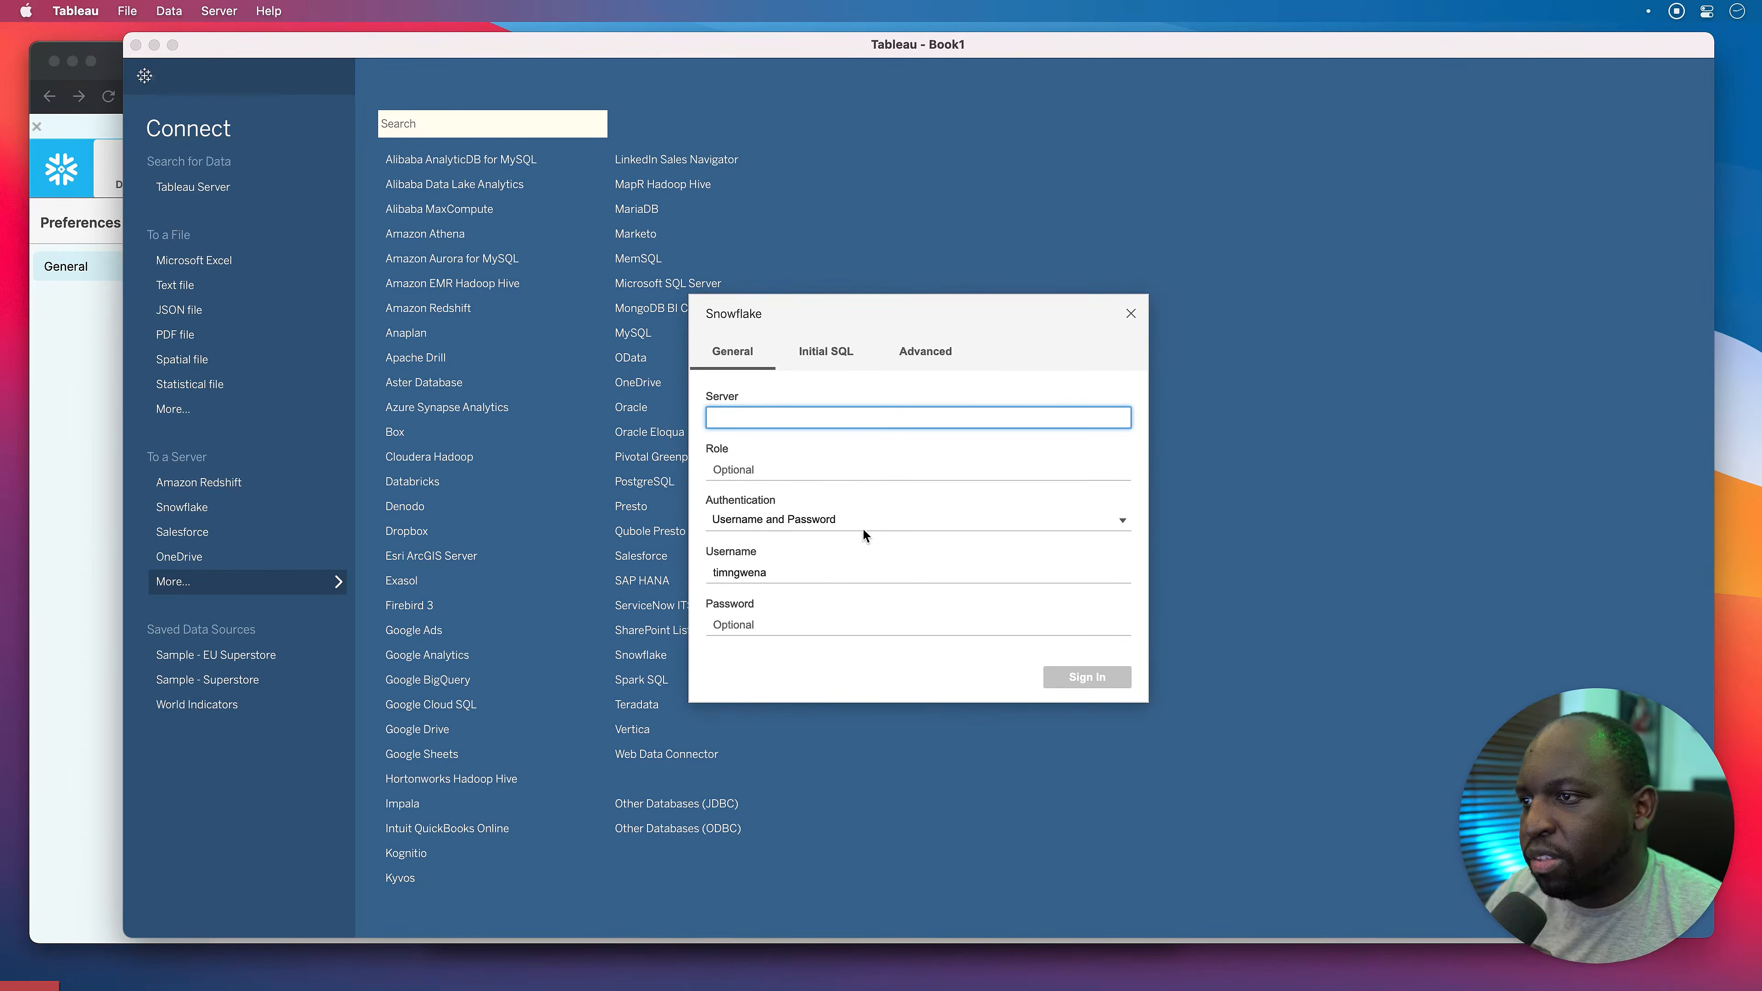
pyautogui.doubleClick(805, 572)
pyautogui.press('BackSpace')
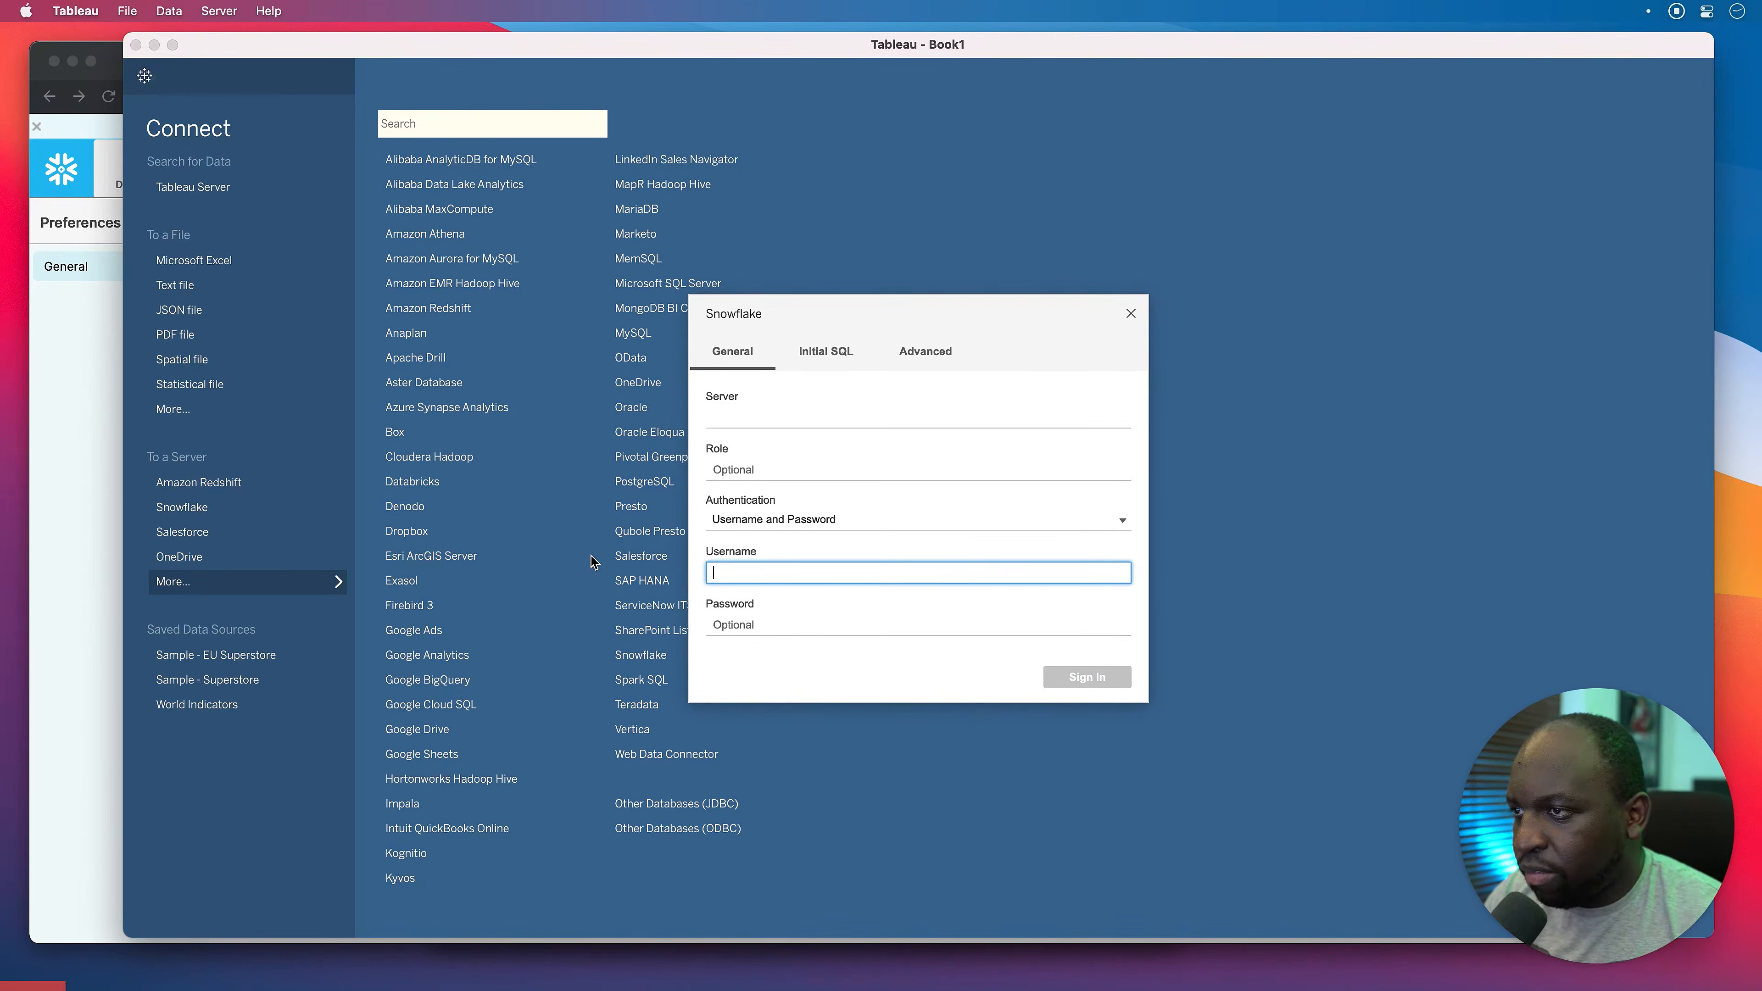
pyautogui.click(763, 417)
pyautogui.click(72, 415)
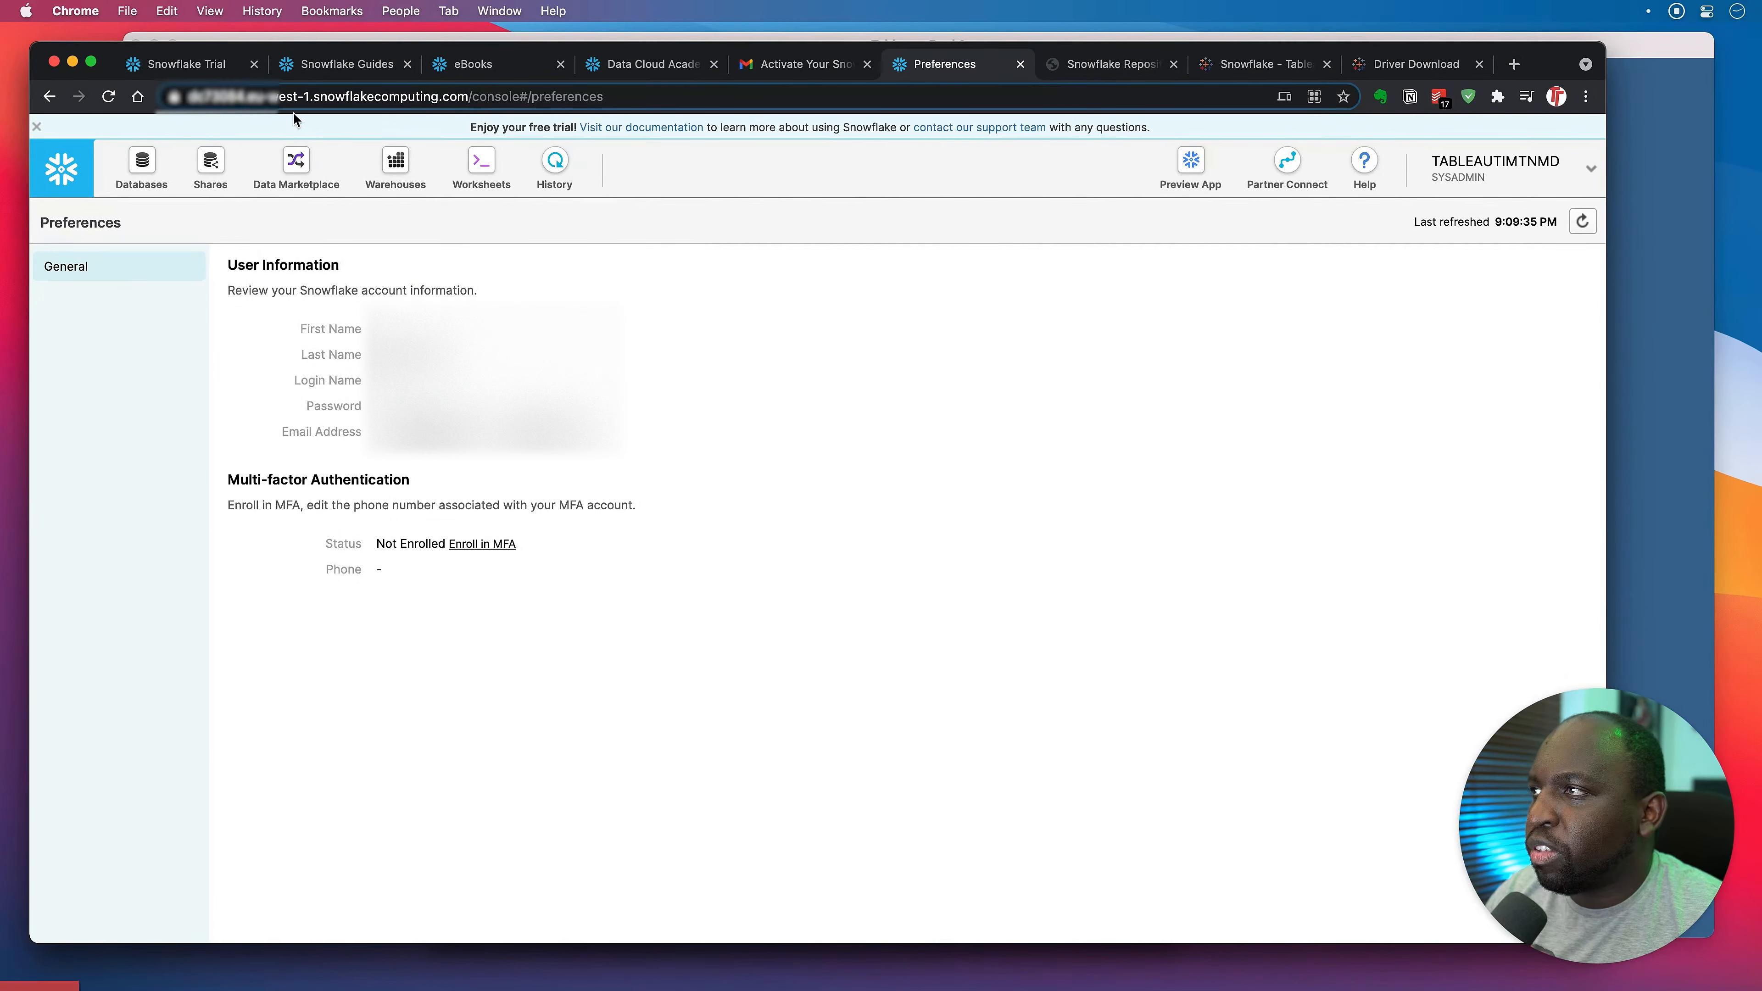
# Copy the Snowflake account URL, up to .com, from the browser address bar.
pyautogui.click(194, 98)
pyautogui.click(1554, 165)
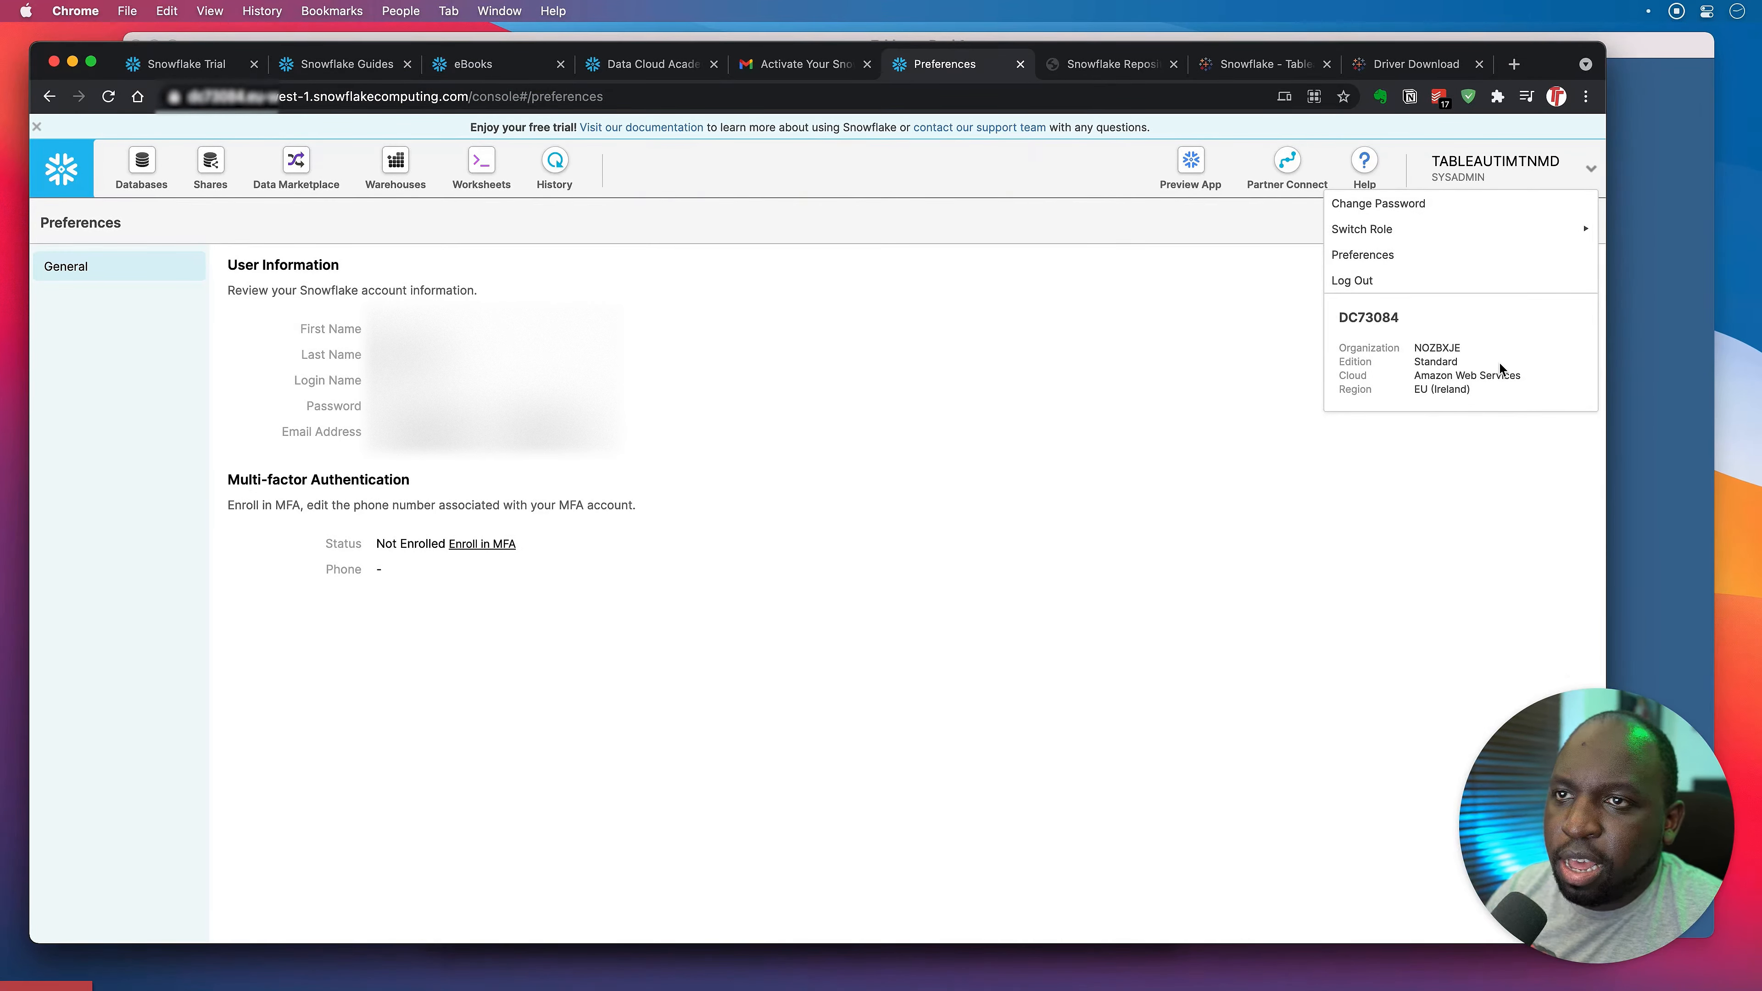
pyautogui.click(254, 97)
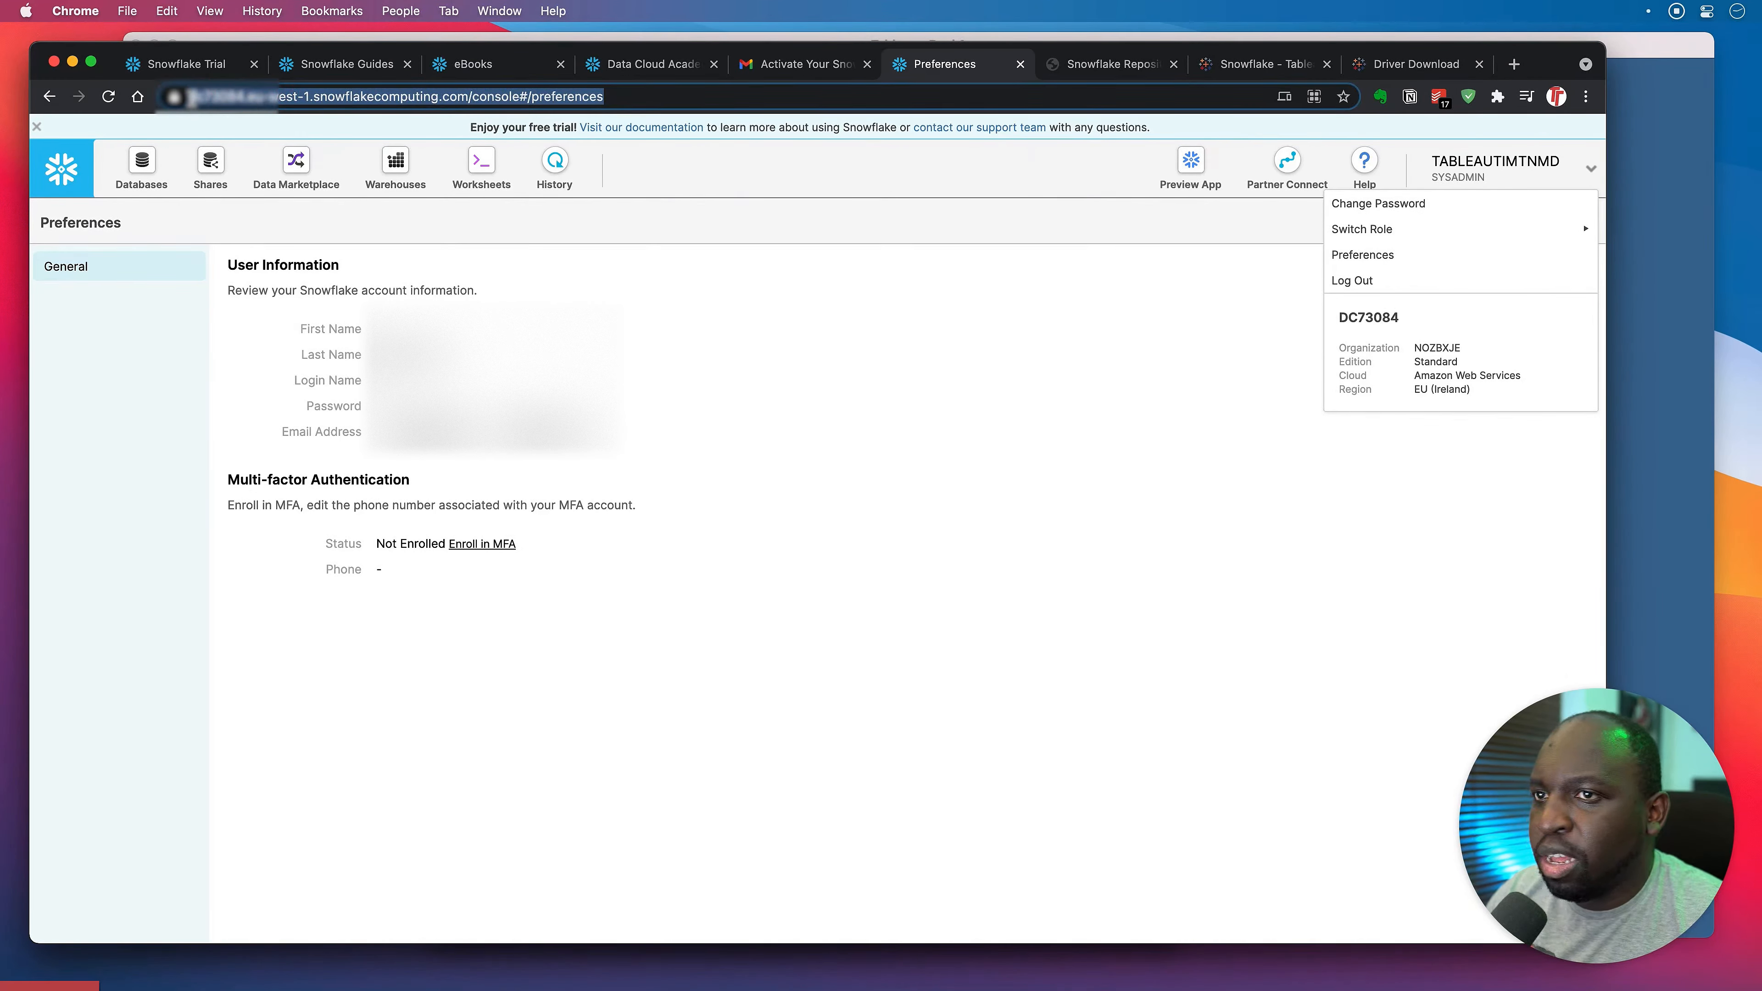
pyautogui.click(193, 97)
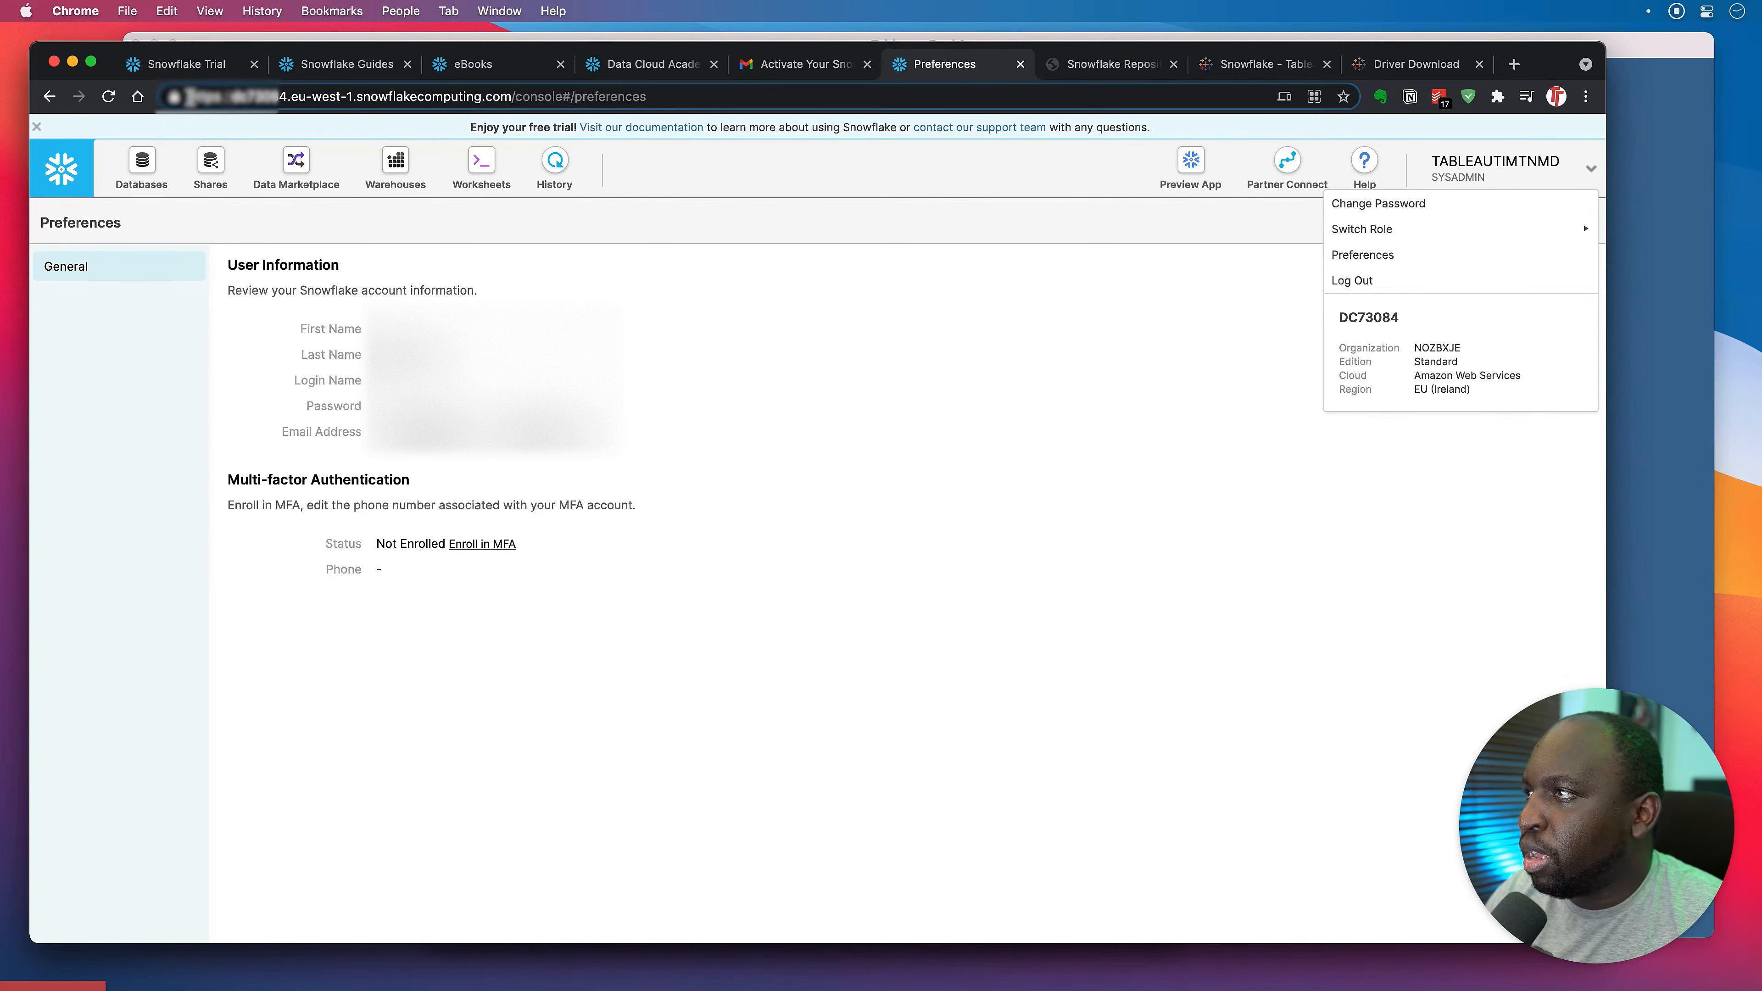
pyautogui.moveTo(235, 98); pyautogui.dragTo(508, 99)
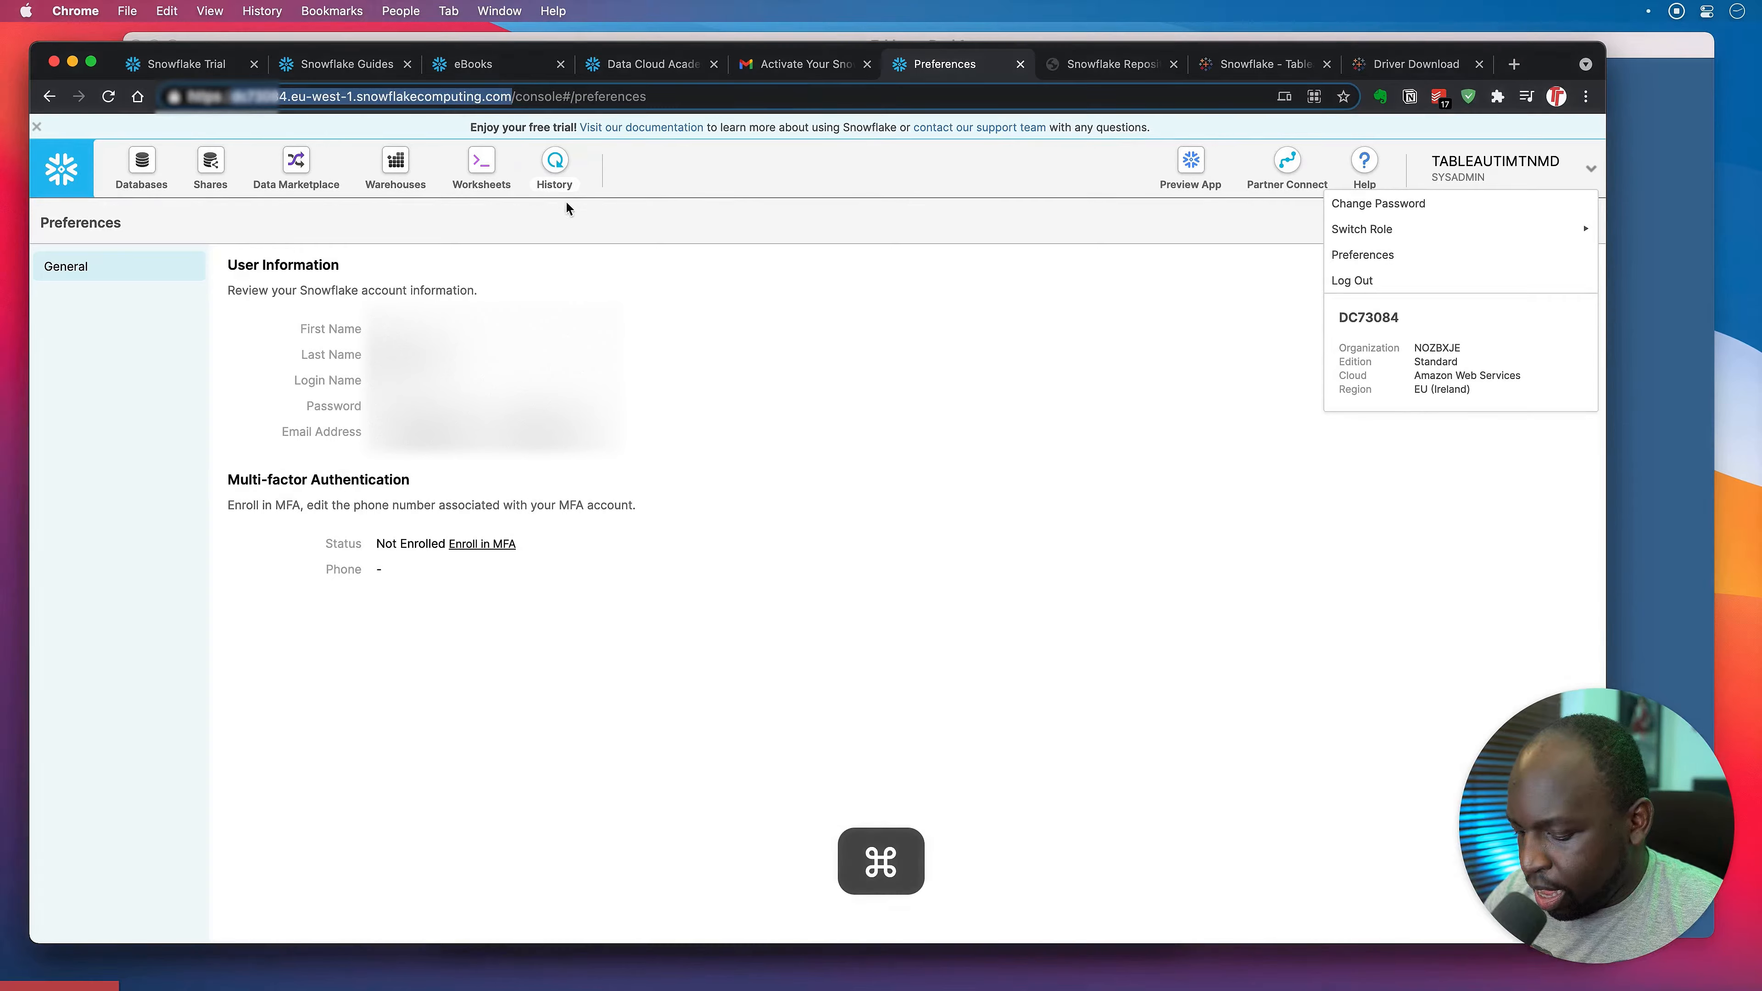
pyautogui.press('super+c')
pyautogui.moveTo(1126, 511); pyautogui.dragTo(1241, 555)
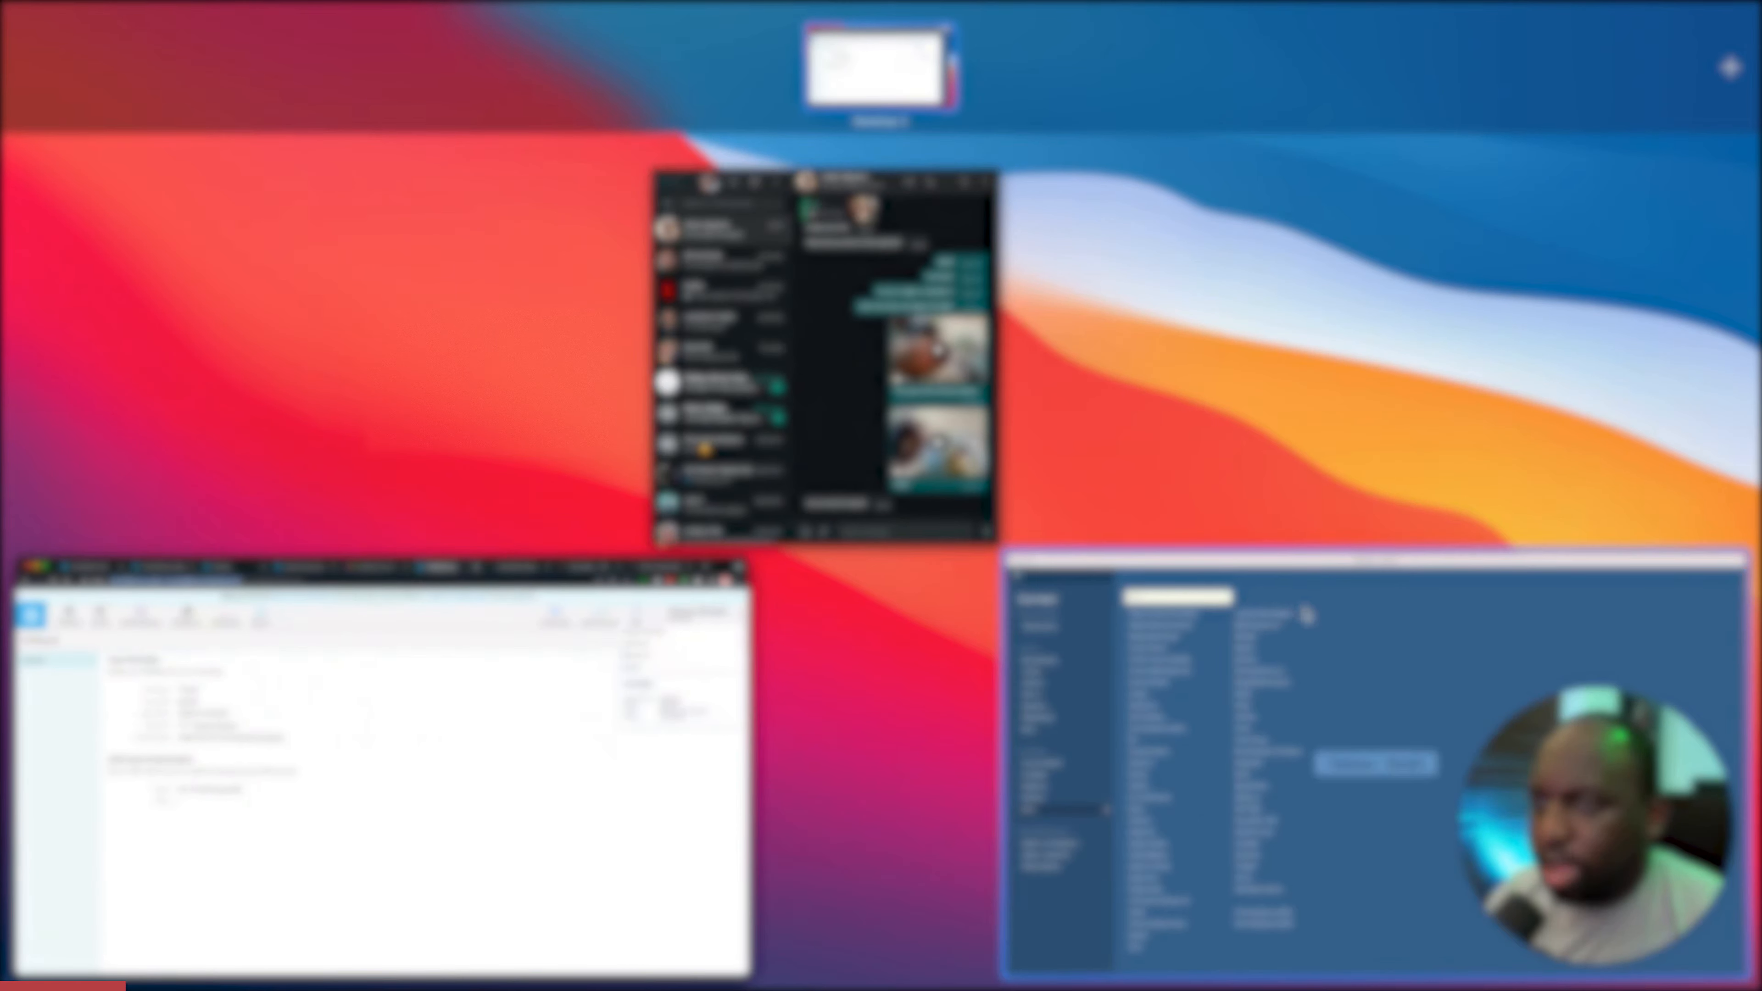
# Sign in to Snowflake in Tableau with the pasted server, the account username and password, then list warehouses.
pyautogui.click(1304, 612)
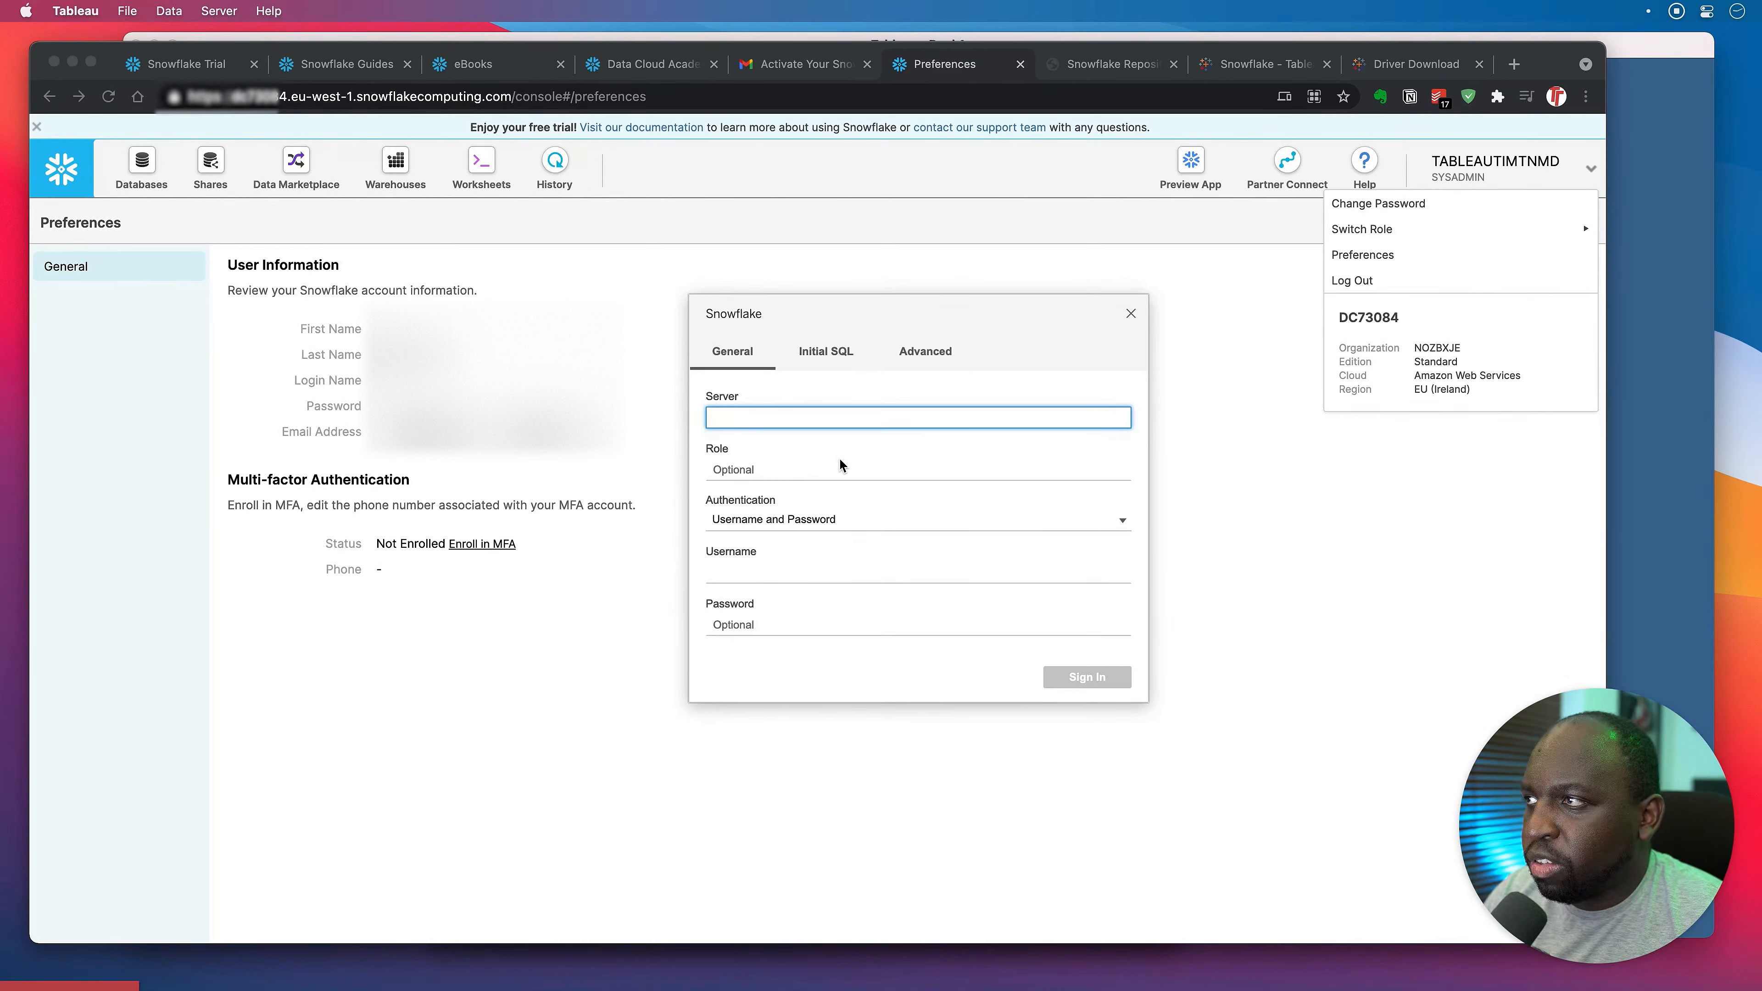
pyautogui.press('super+v')
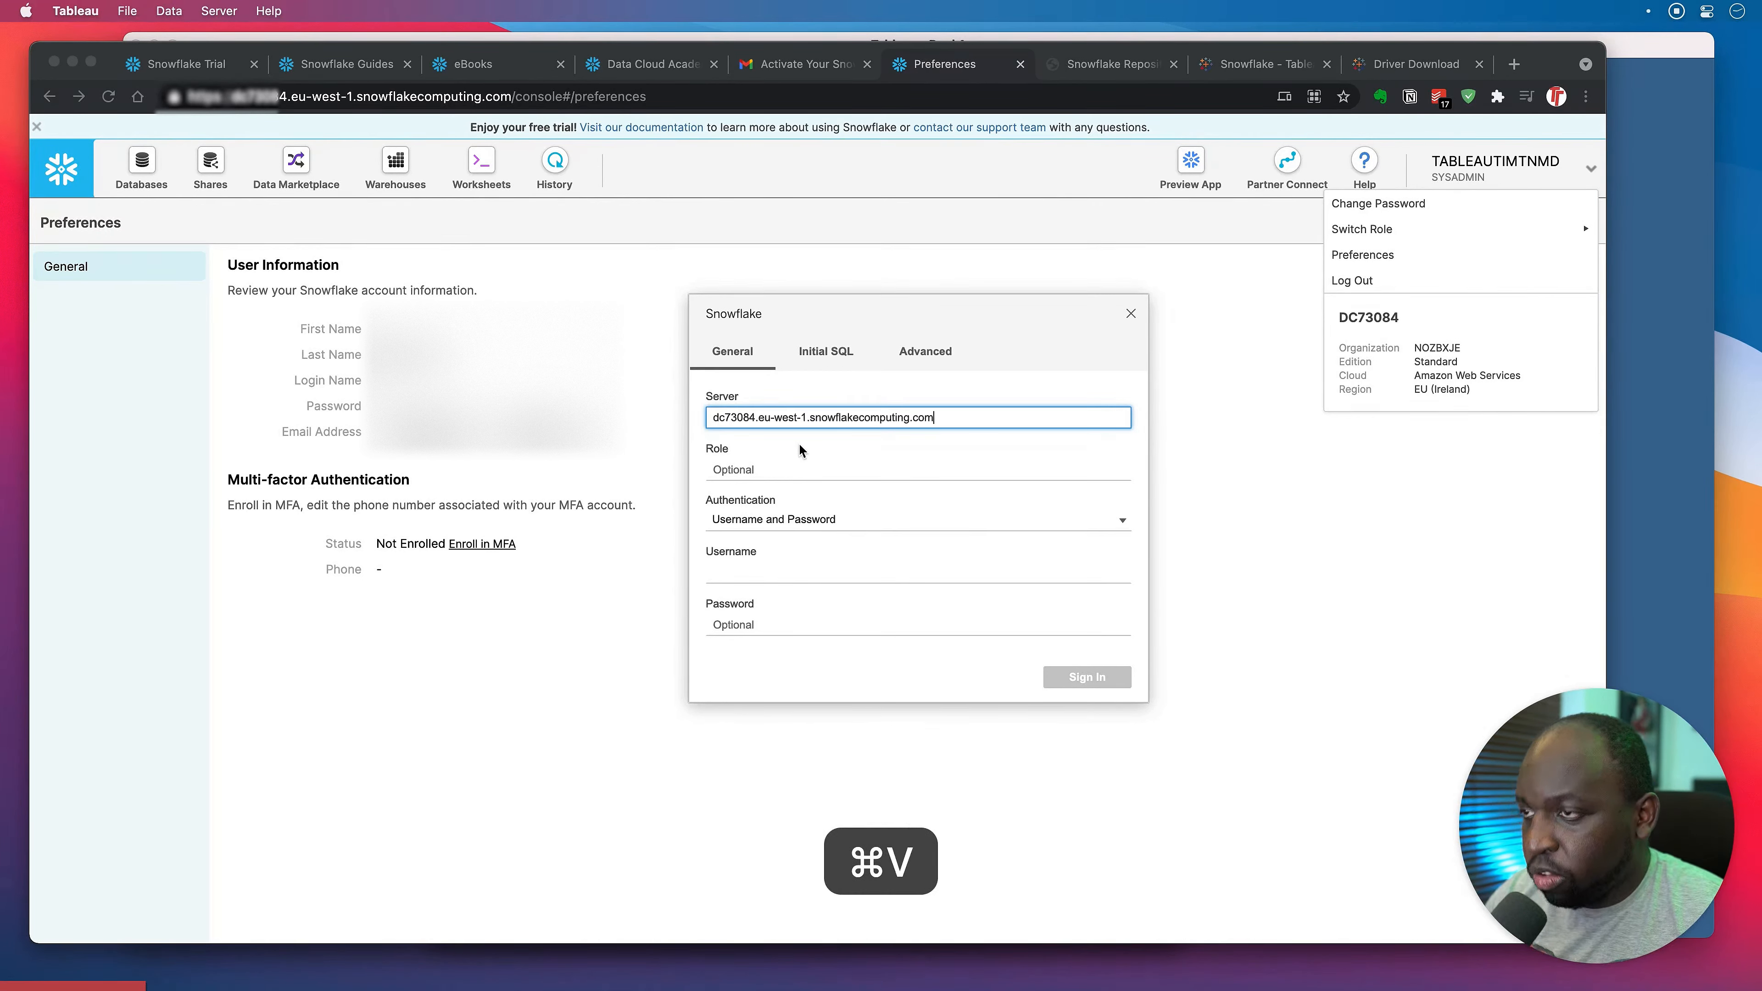
pyautogui.click(754, 573)
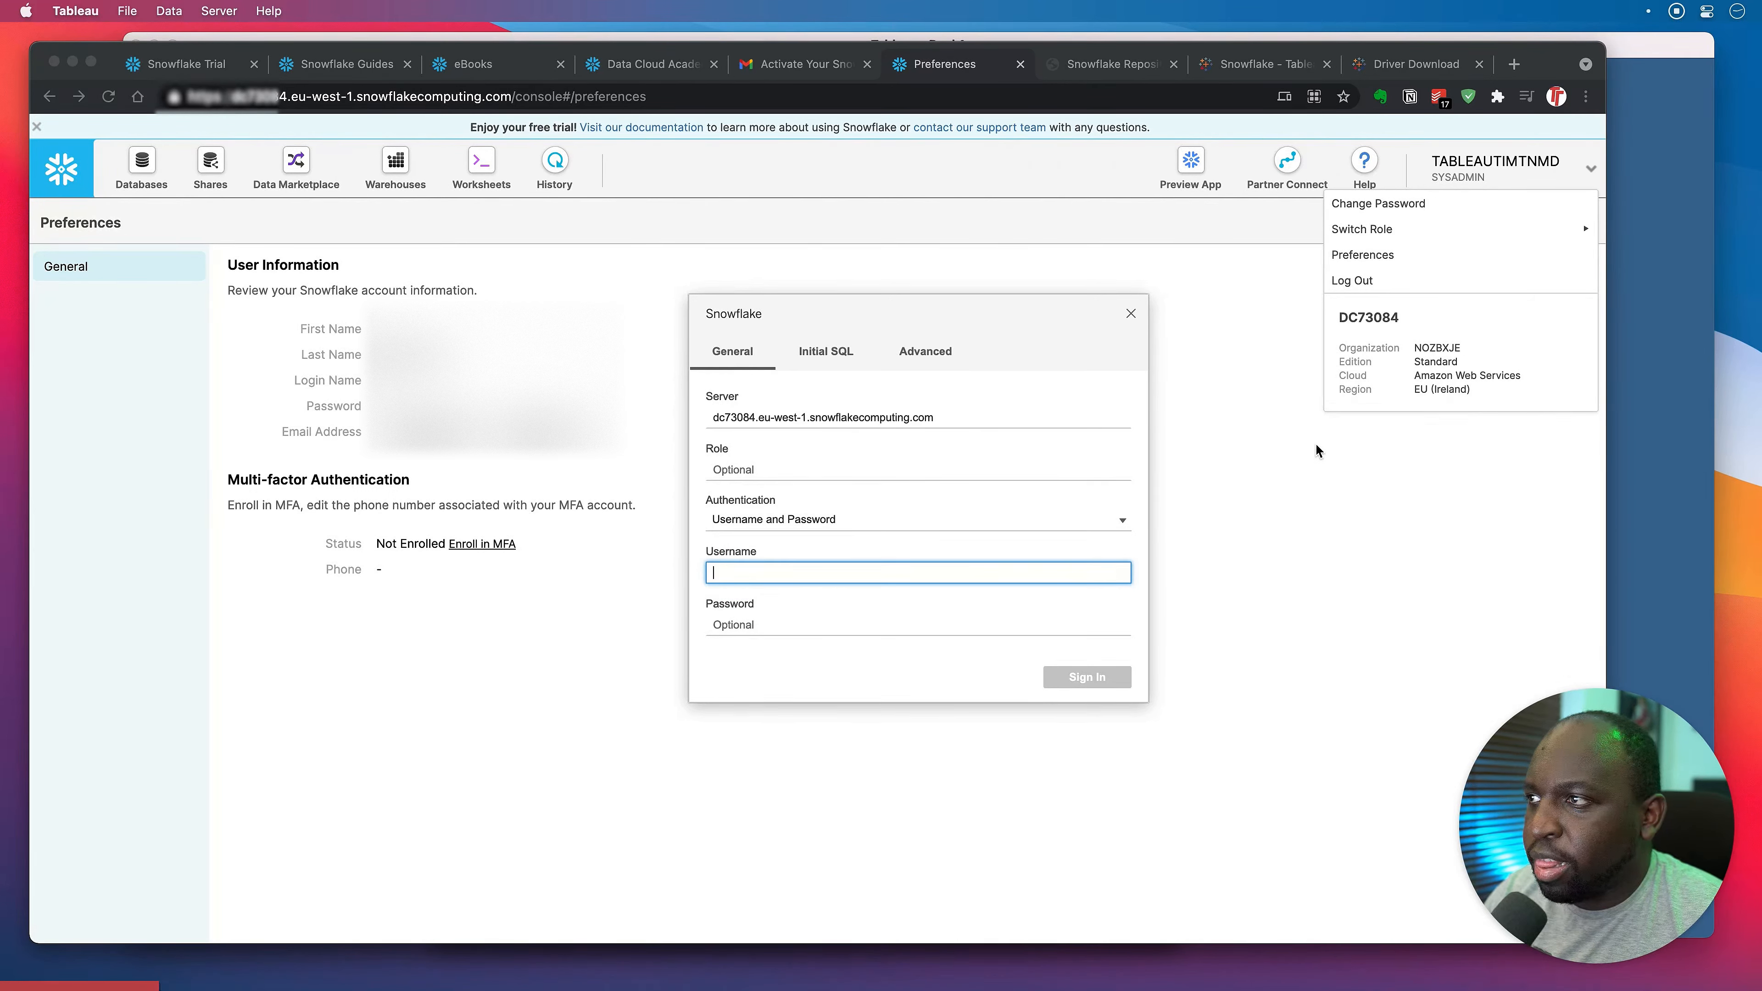
pyautogui.write('tableauti')
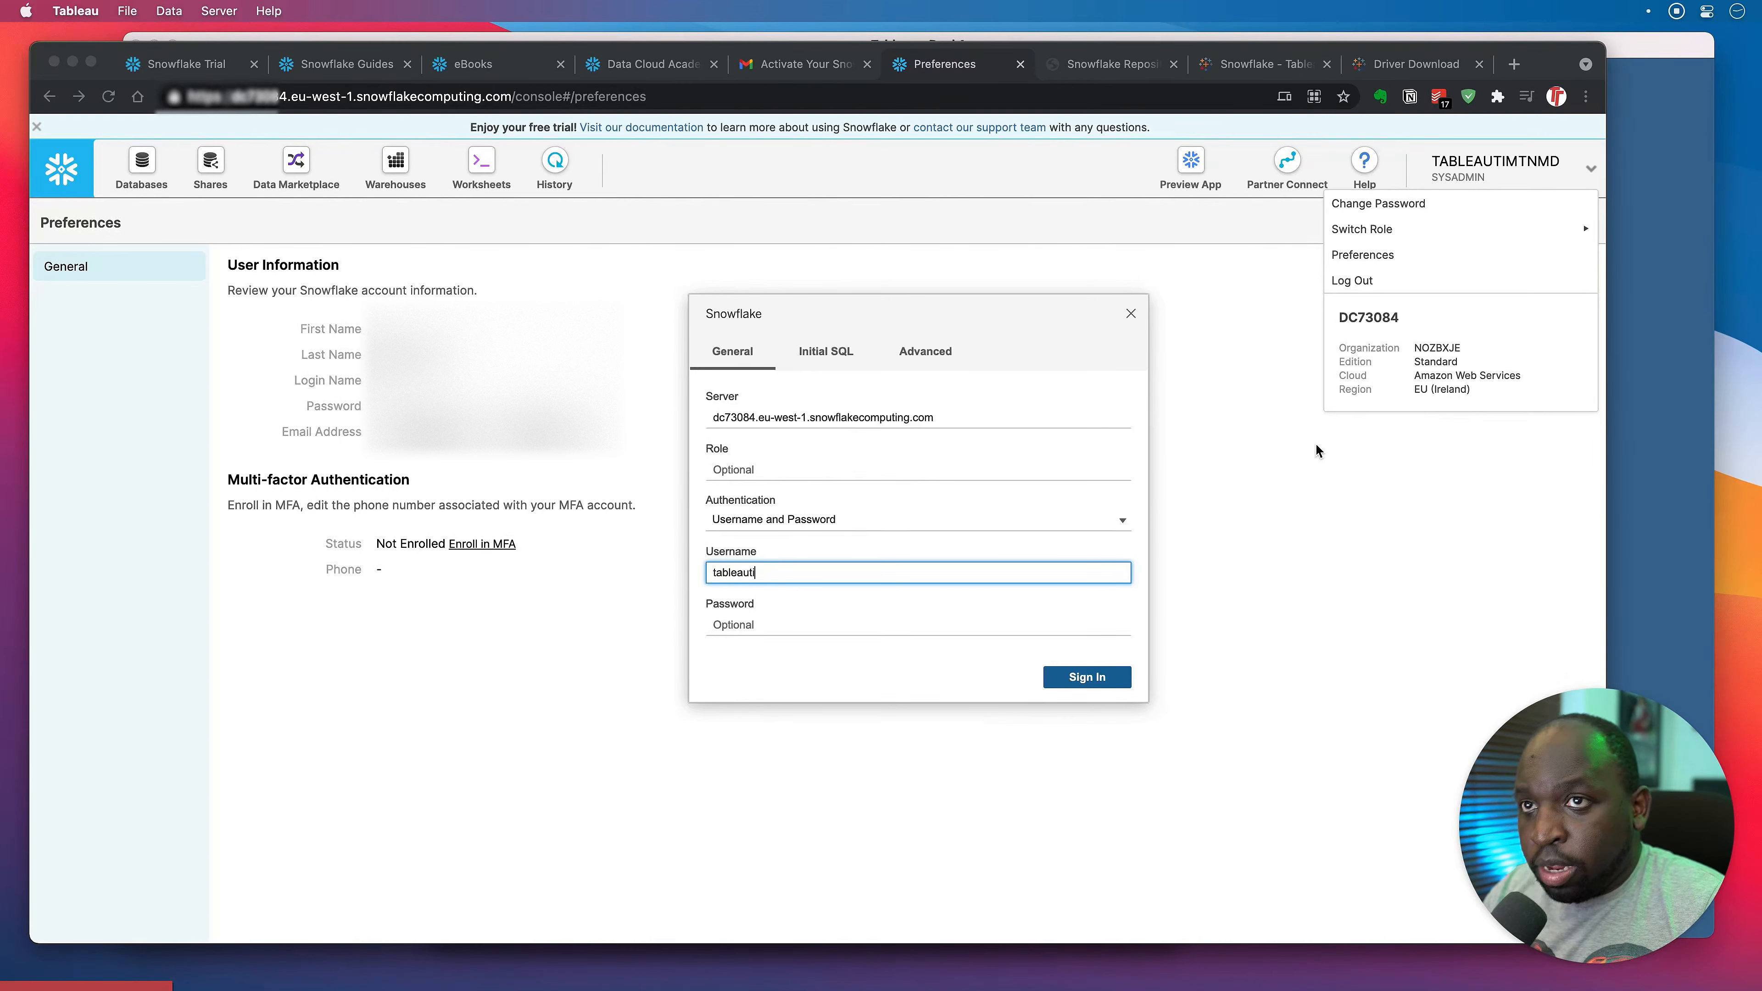
pyautogui.write('mtn')
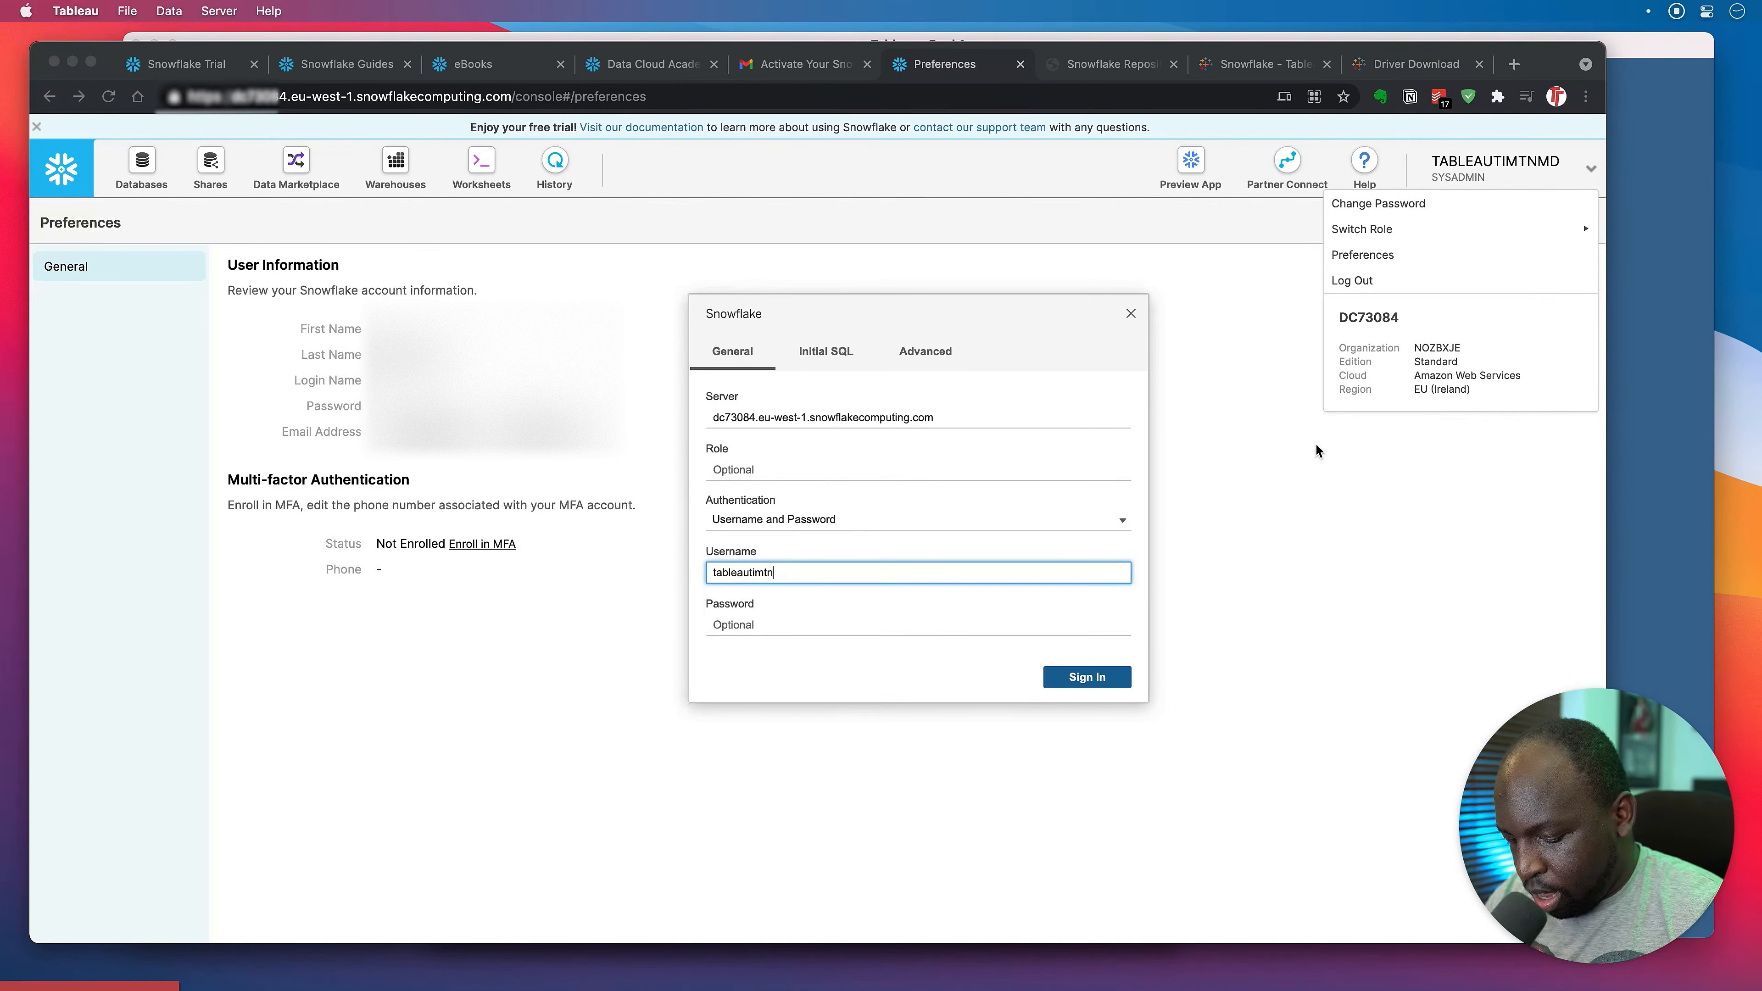
pyautogui.write('md')
pyautogui.click(794, 624)
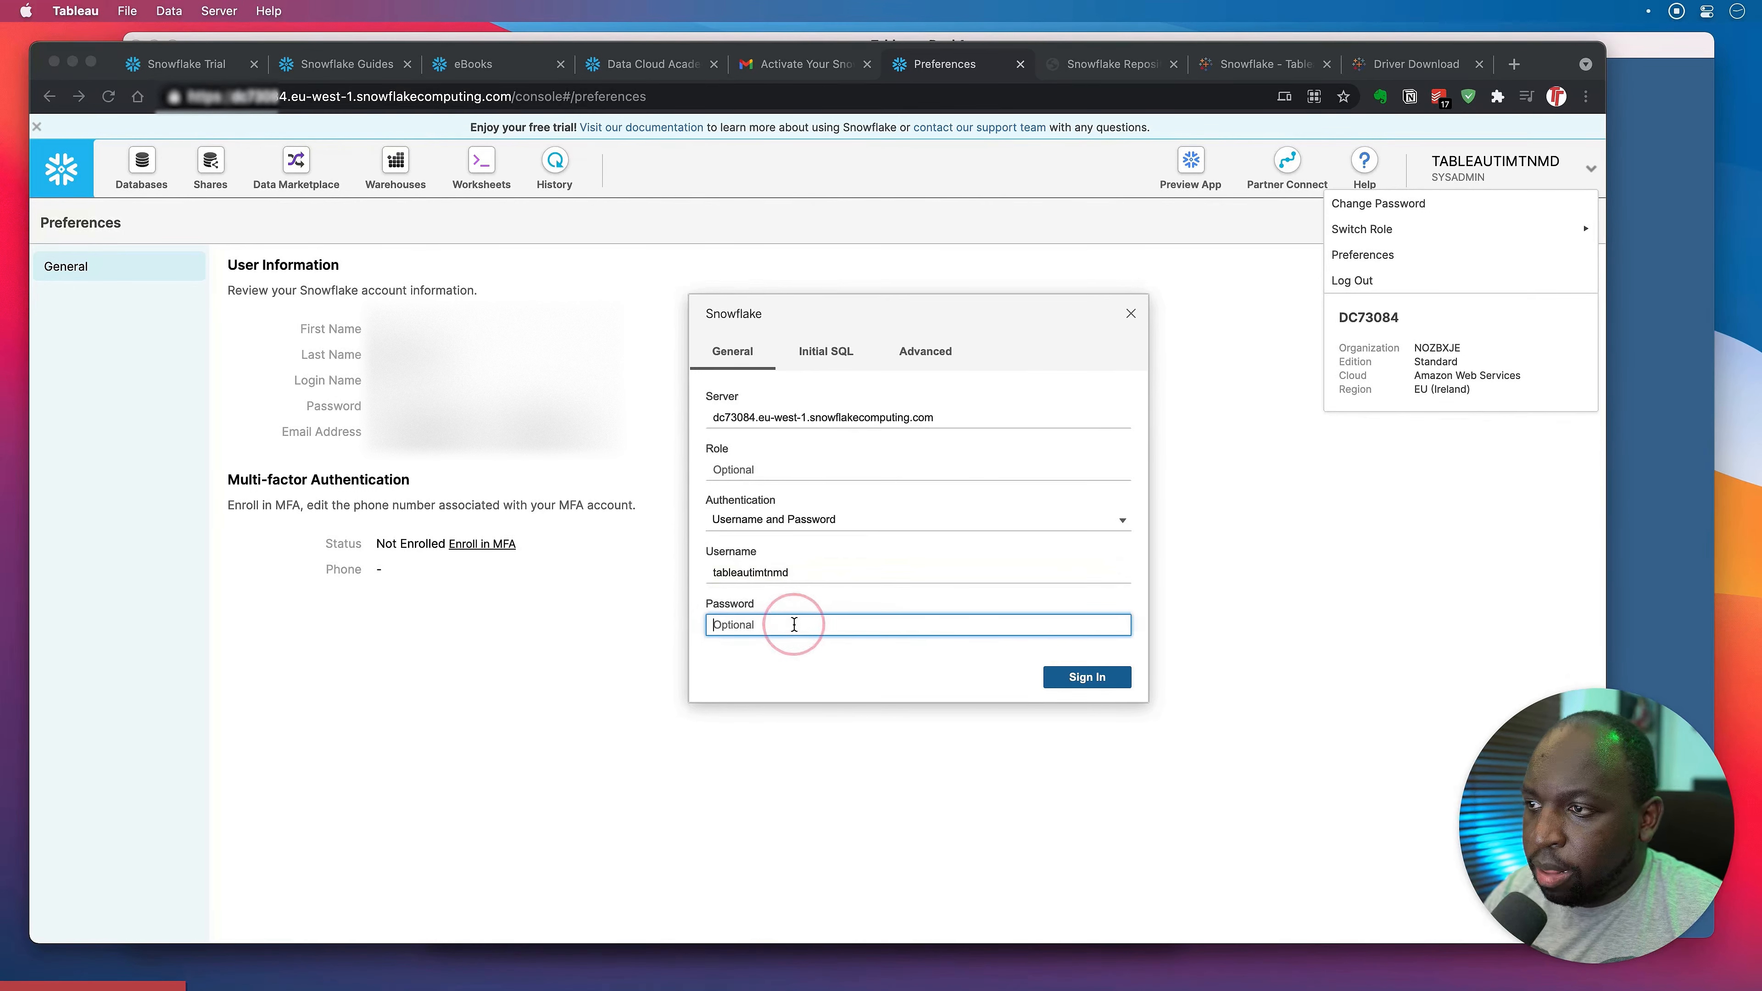
pyautogui.write('•')
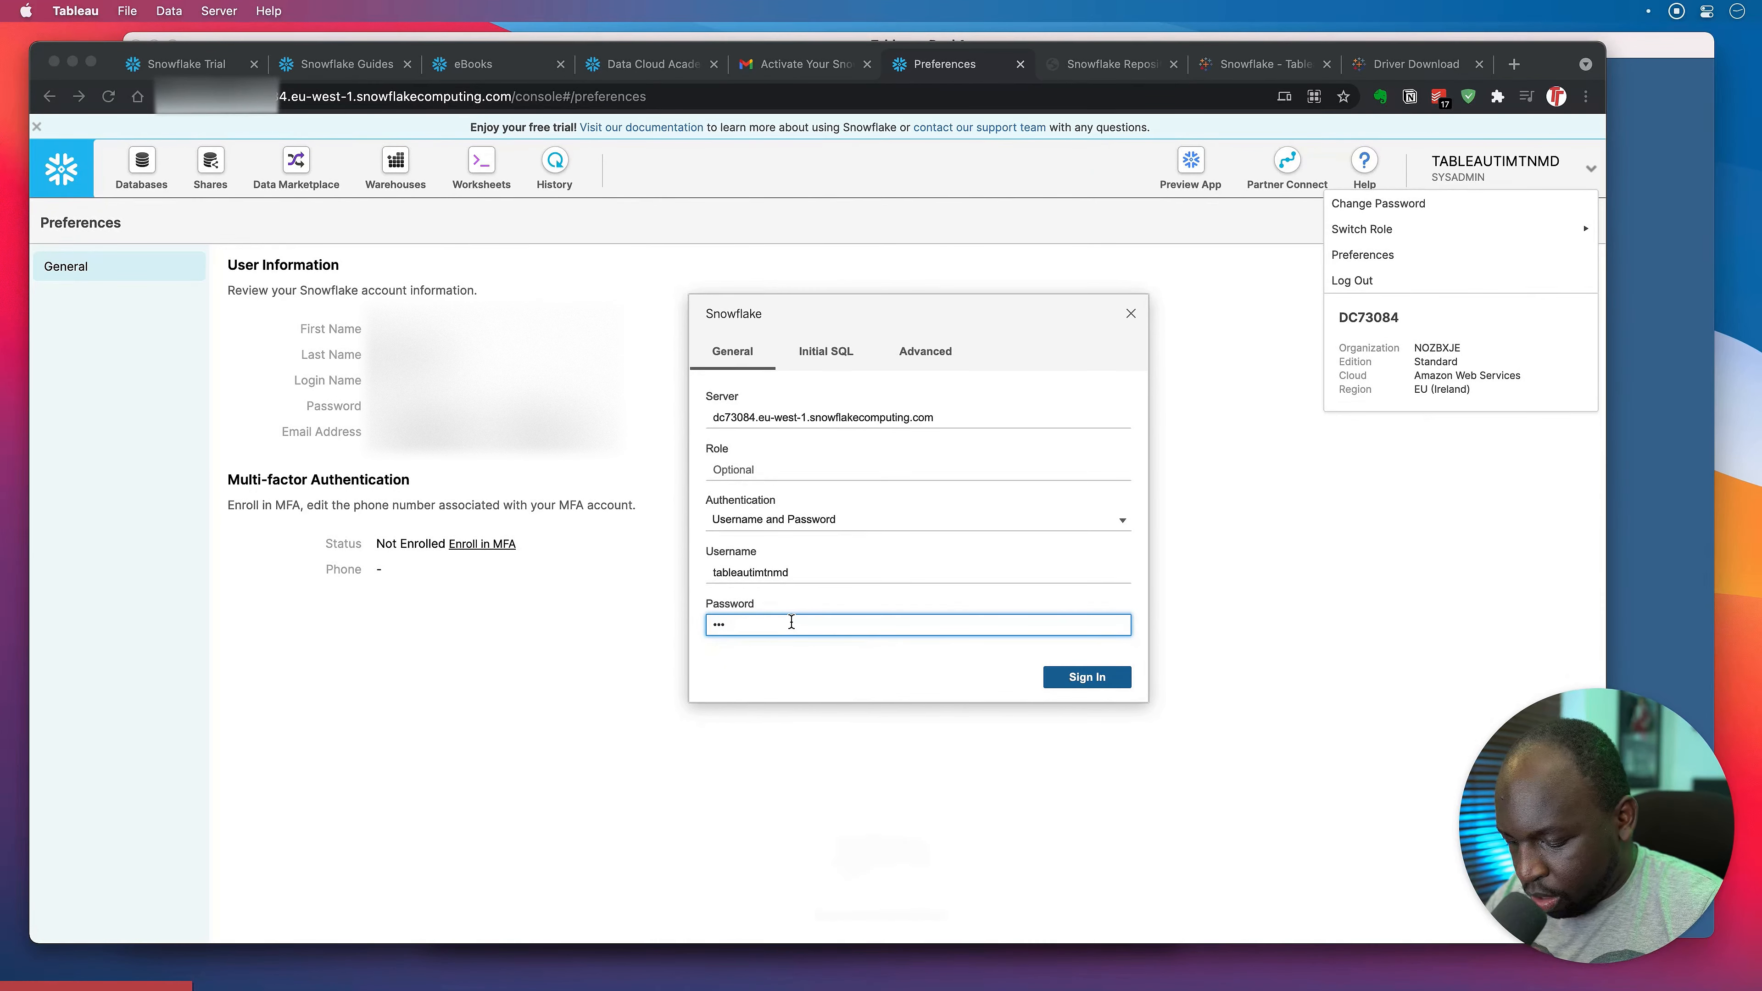
pyautogui.write('••••••••••••')
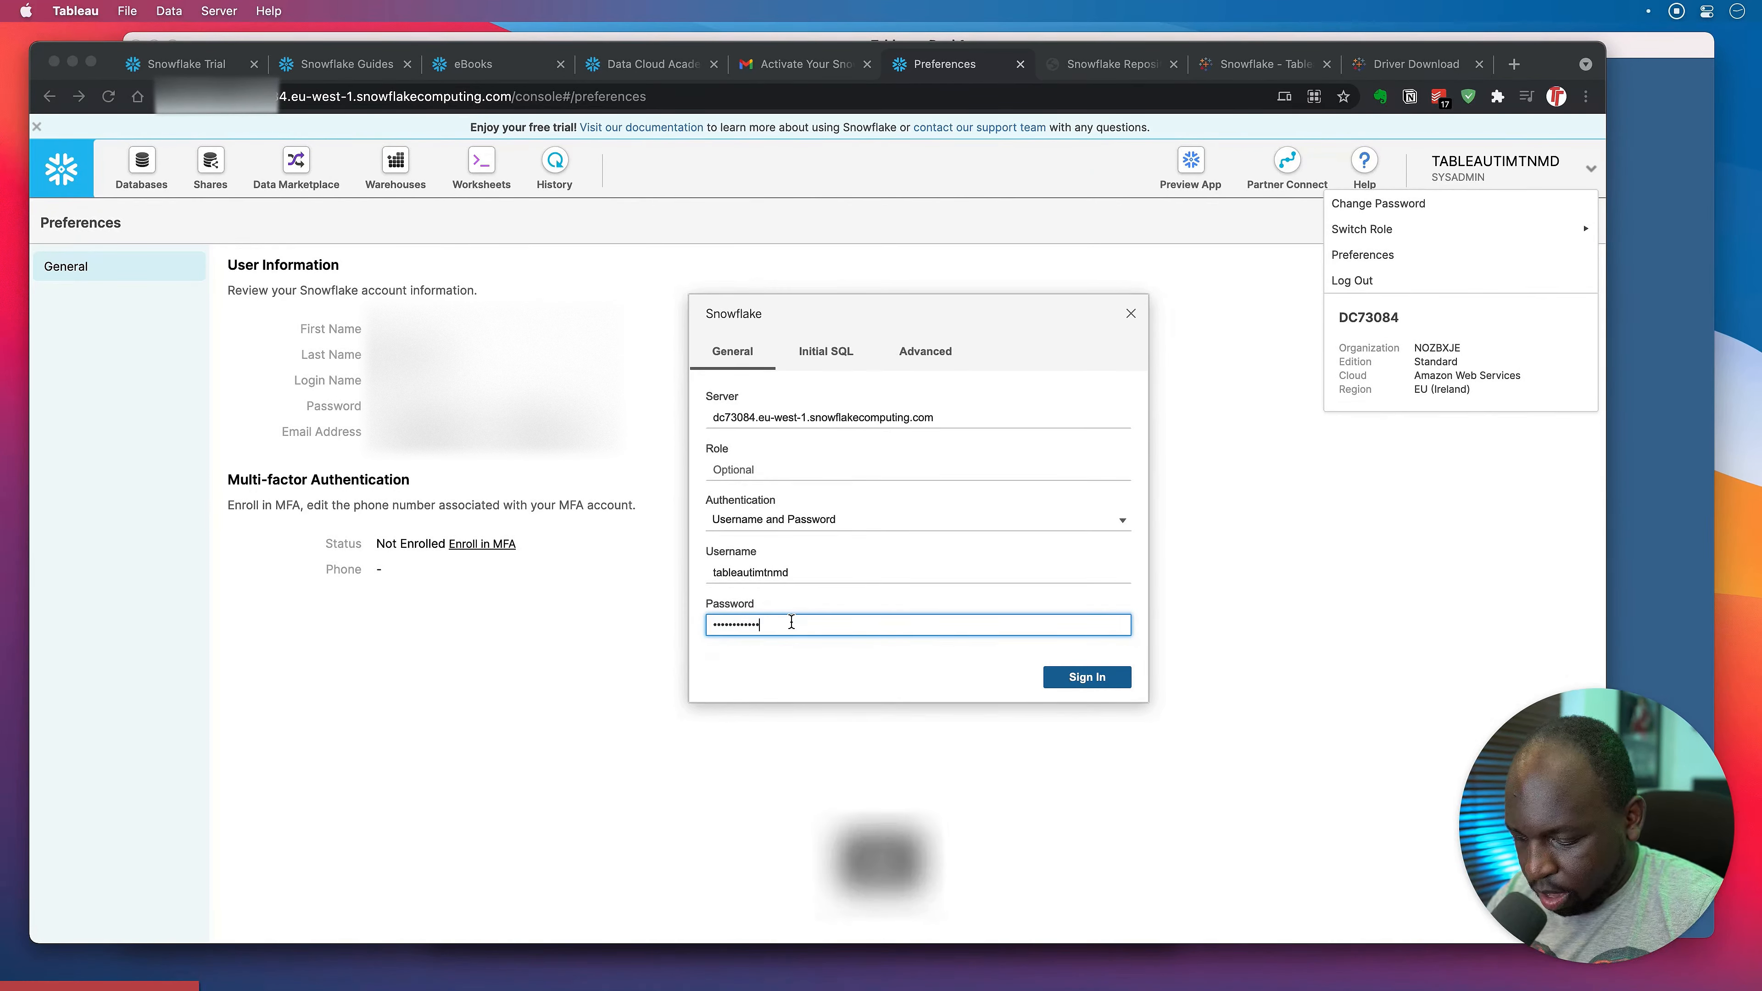
pyautogui.click(1103, 678)
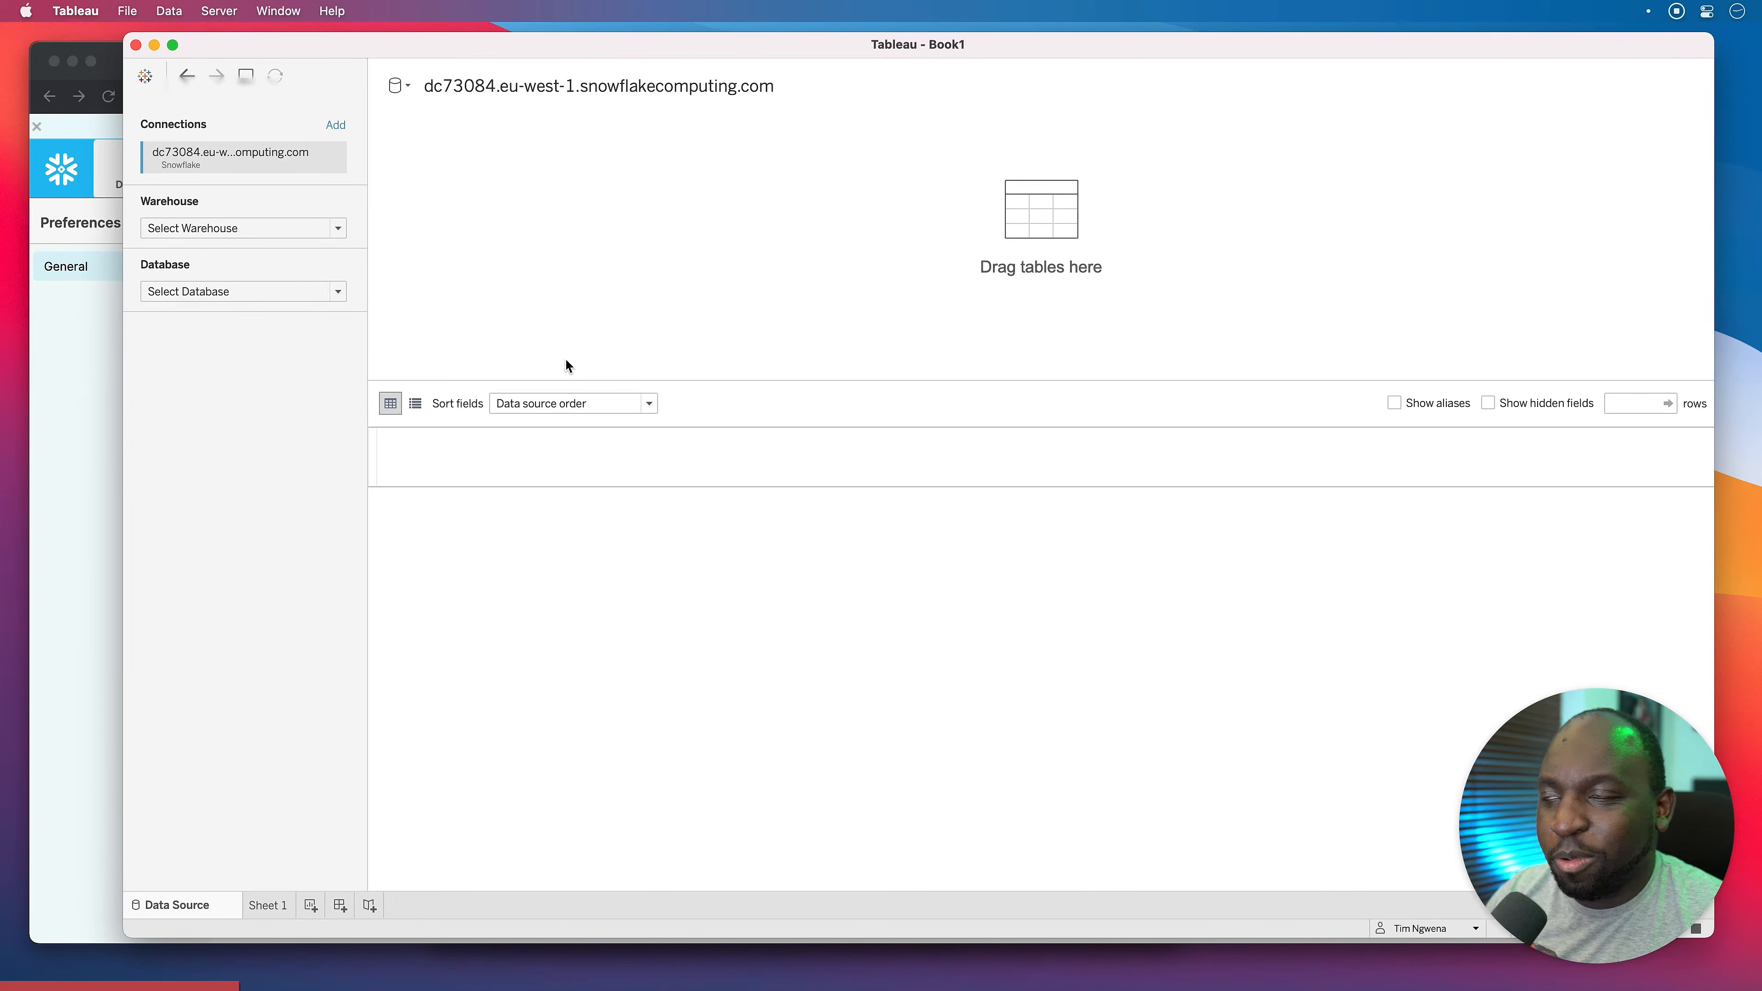
pyautogui.click(303, 233)
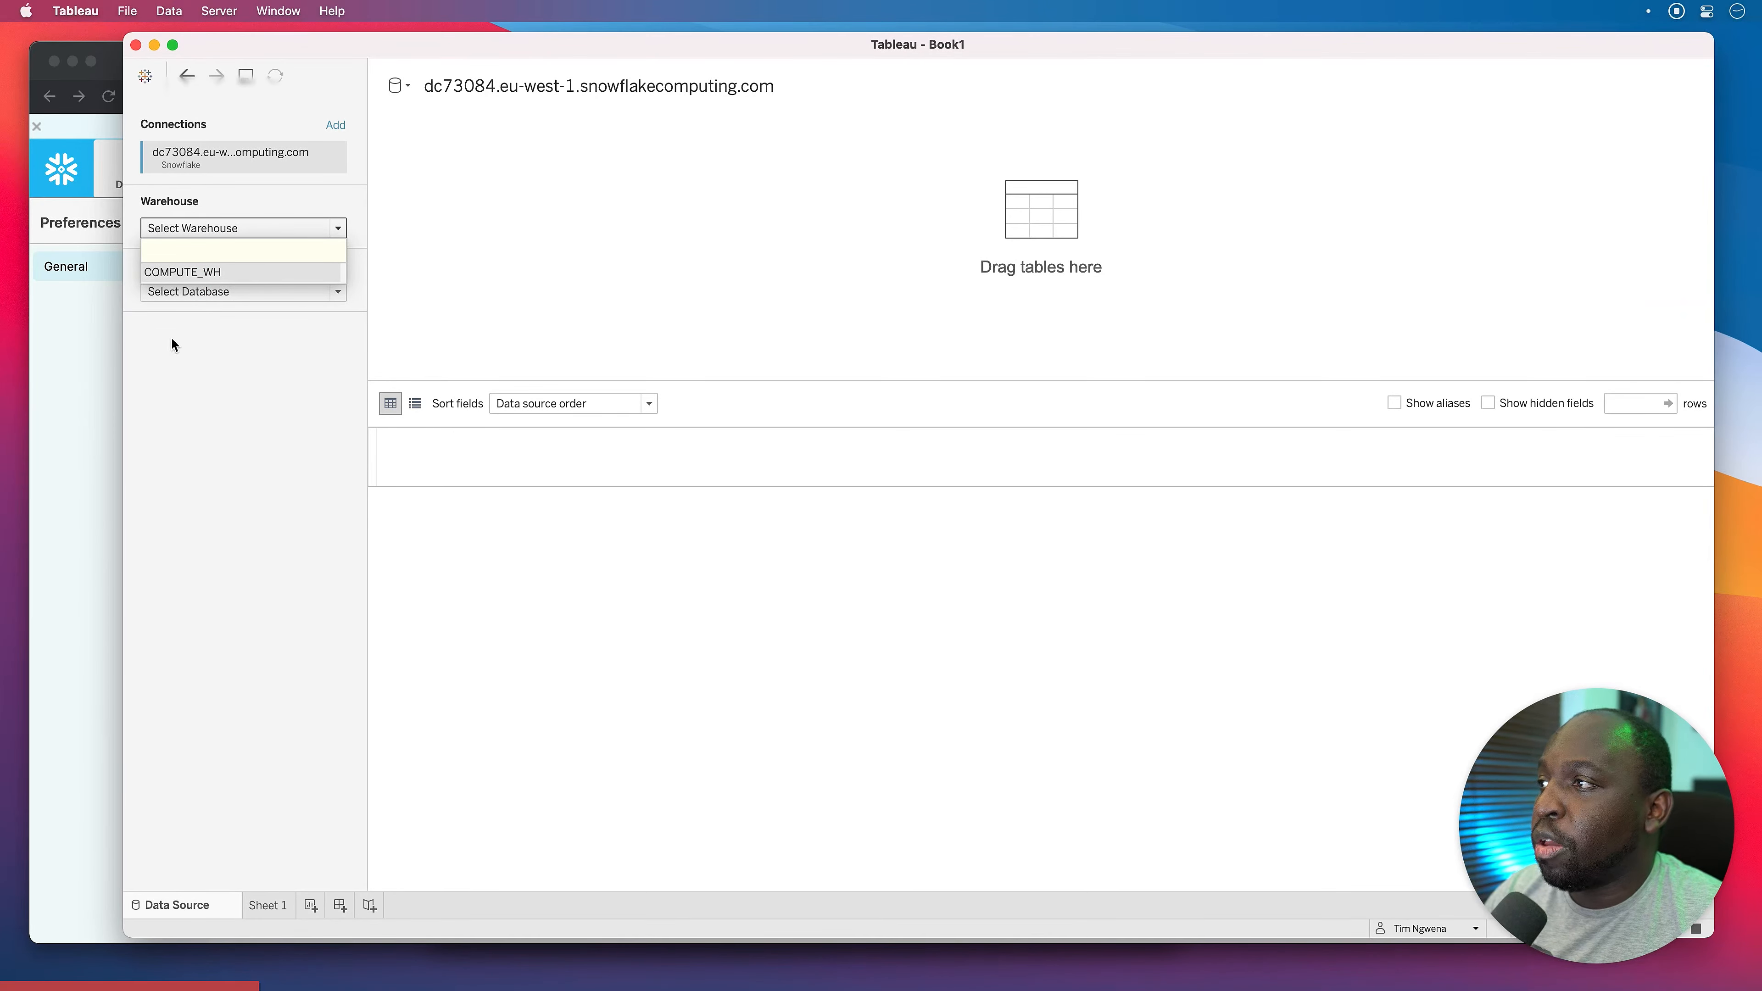
pyautogui.click(79, 362)
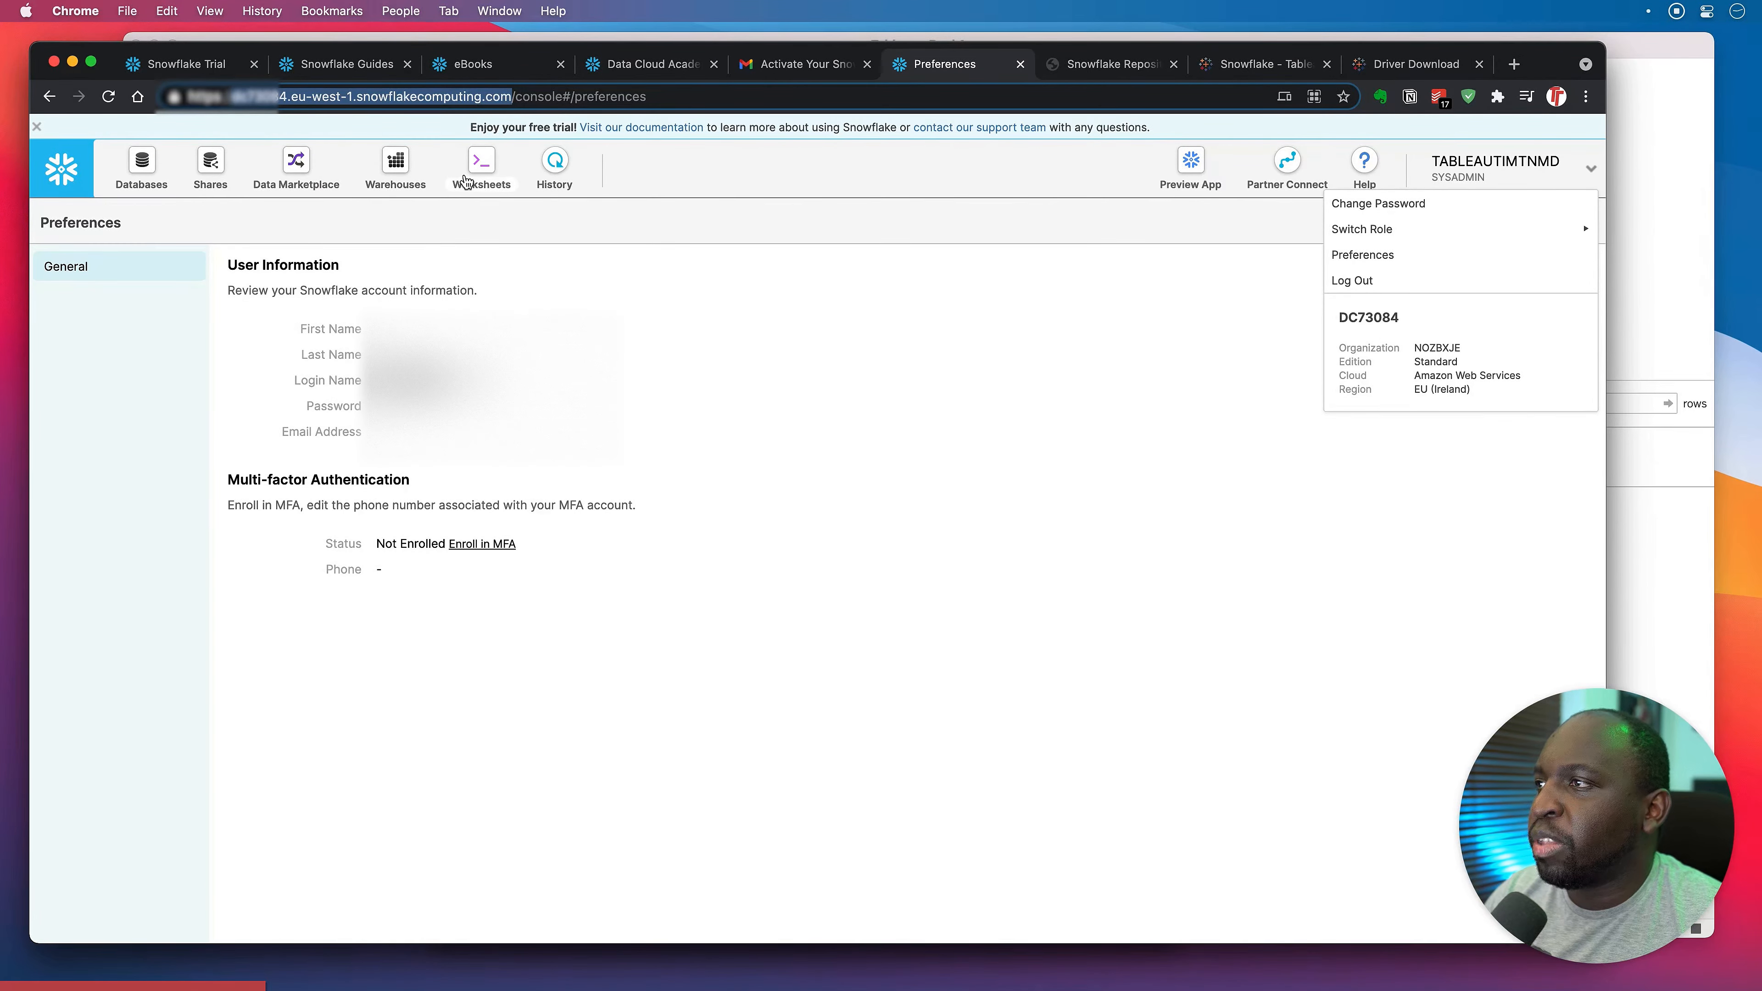
# Inspect the suspended X-Small COMPUTE_WH warehouse, then begin a new warehouse from the Warehouses list.
pyautogui.click(420, 161)
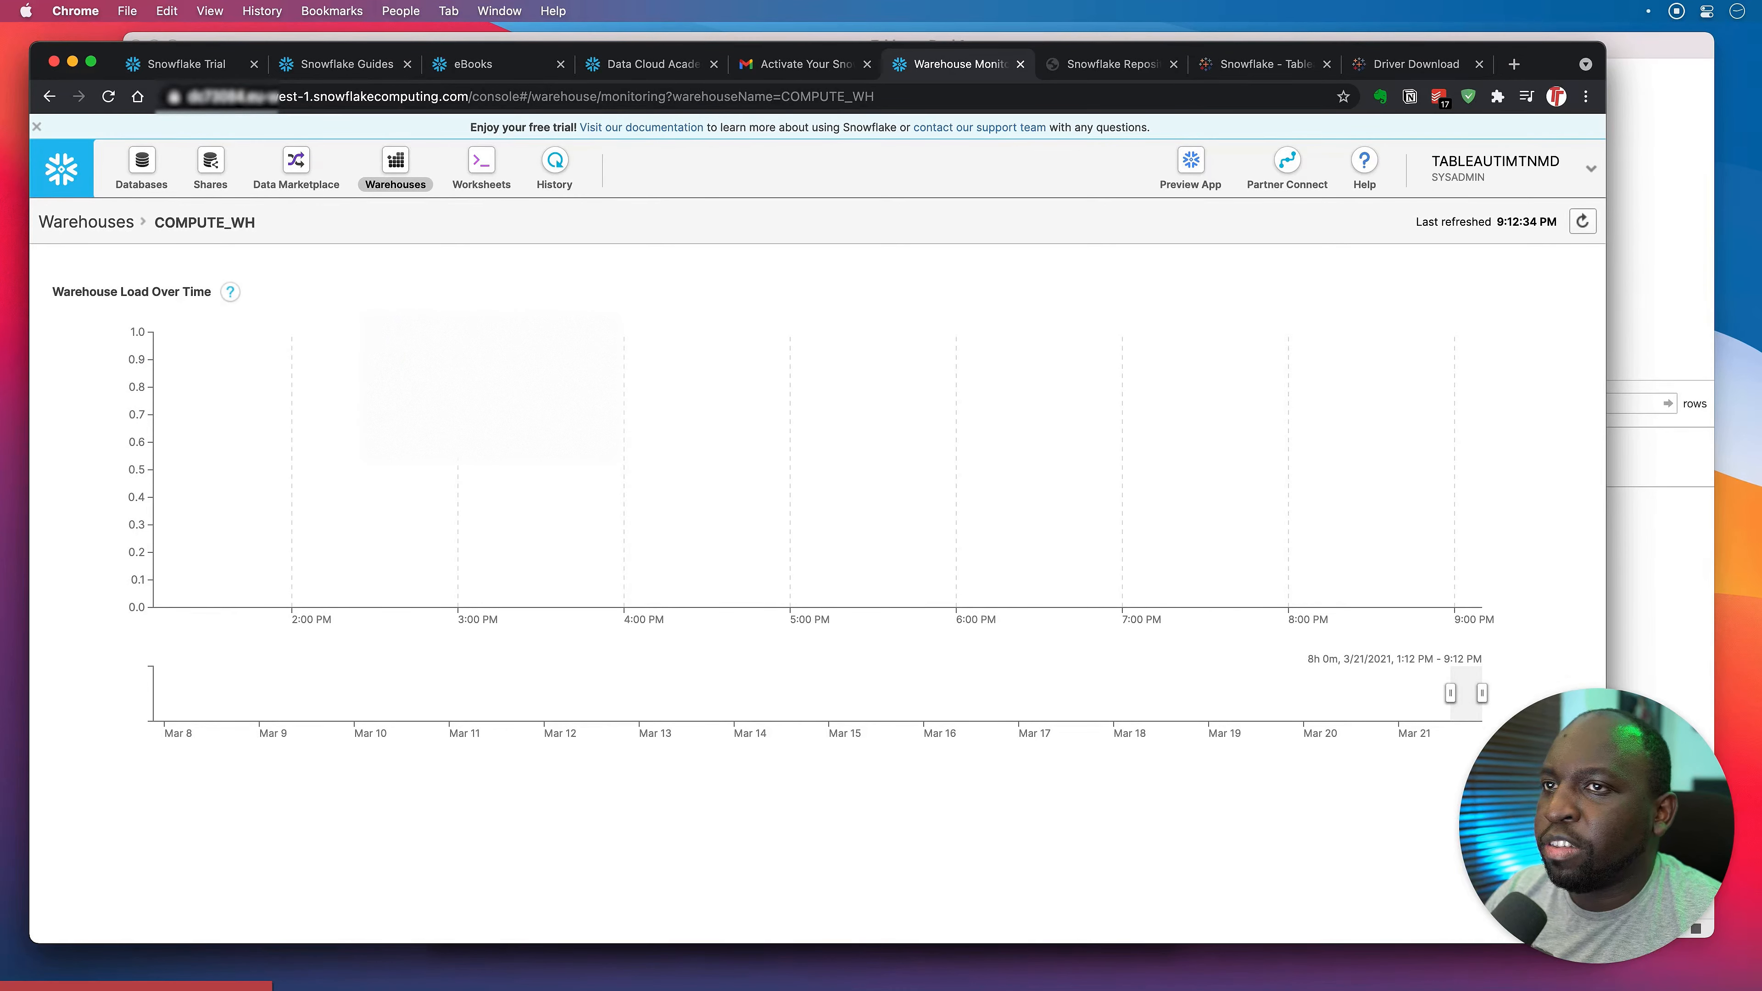
pyautogui.click(82, 224)
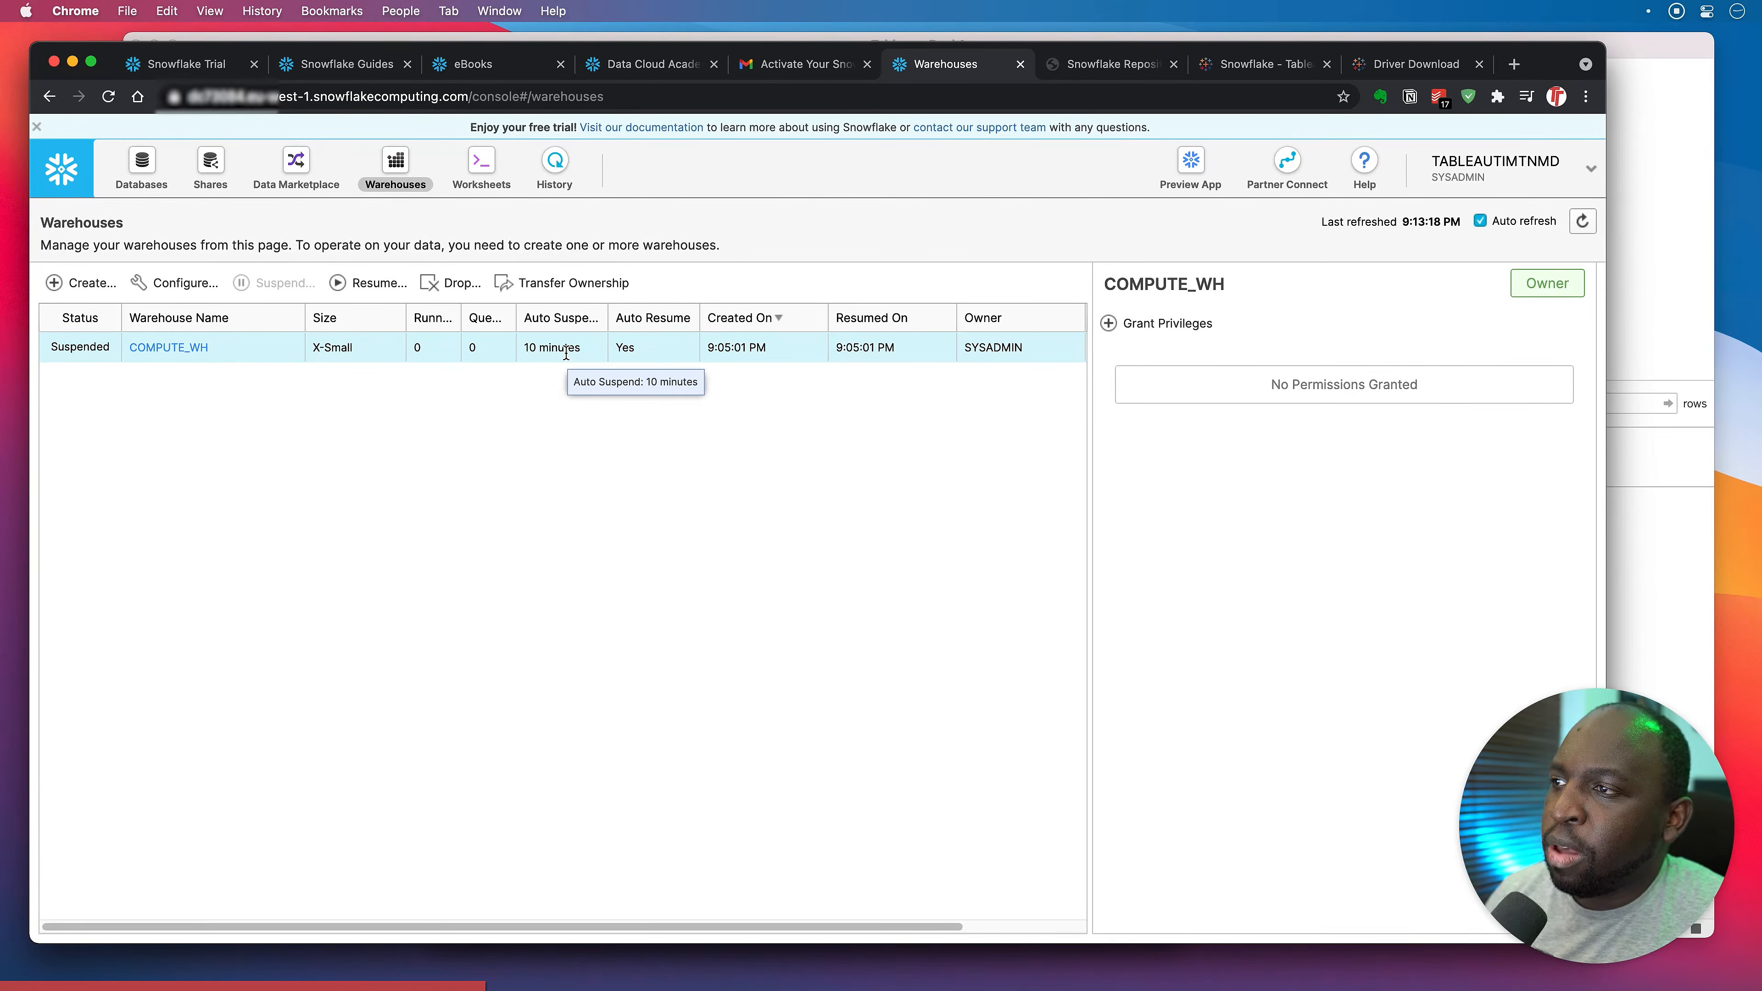
pyautogui.click(76, 282)
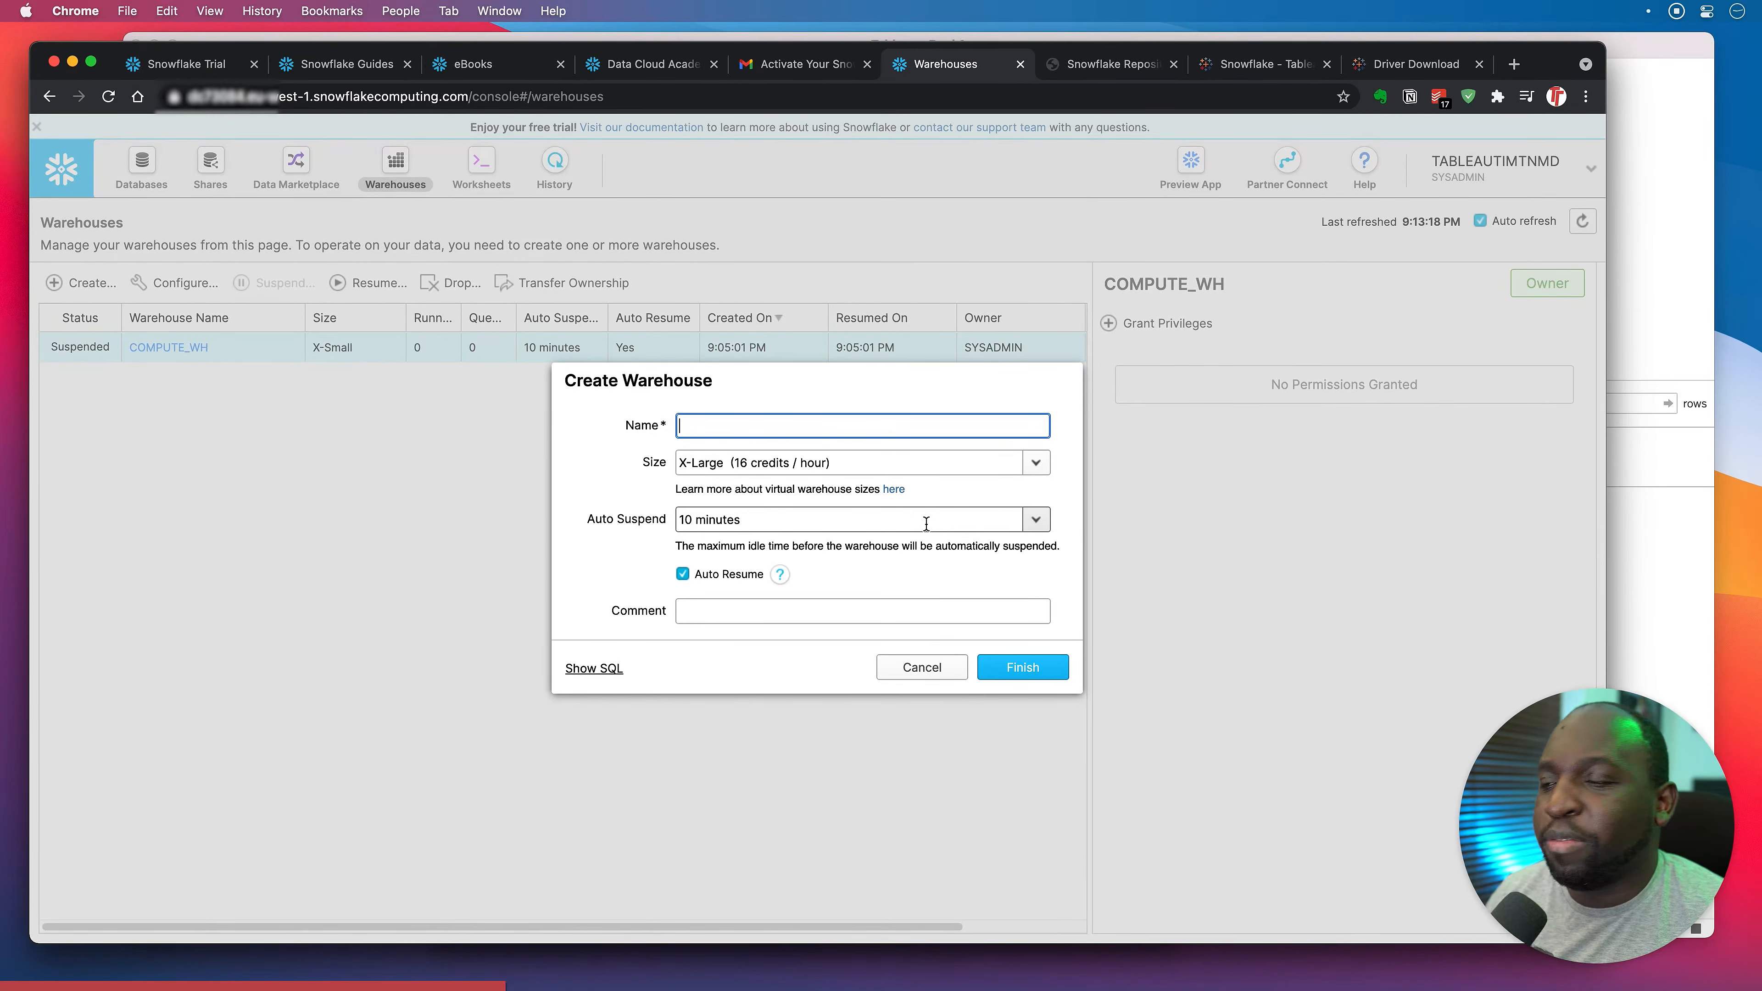
# Set the new warehouse's size to Medium and name it medium_wh.
pyautogui.click(1035, 464)
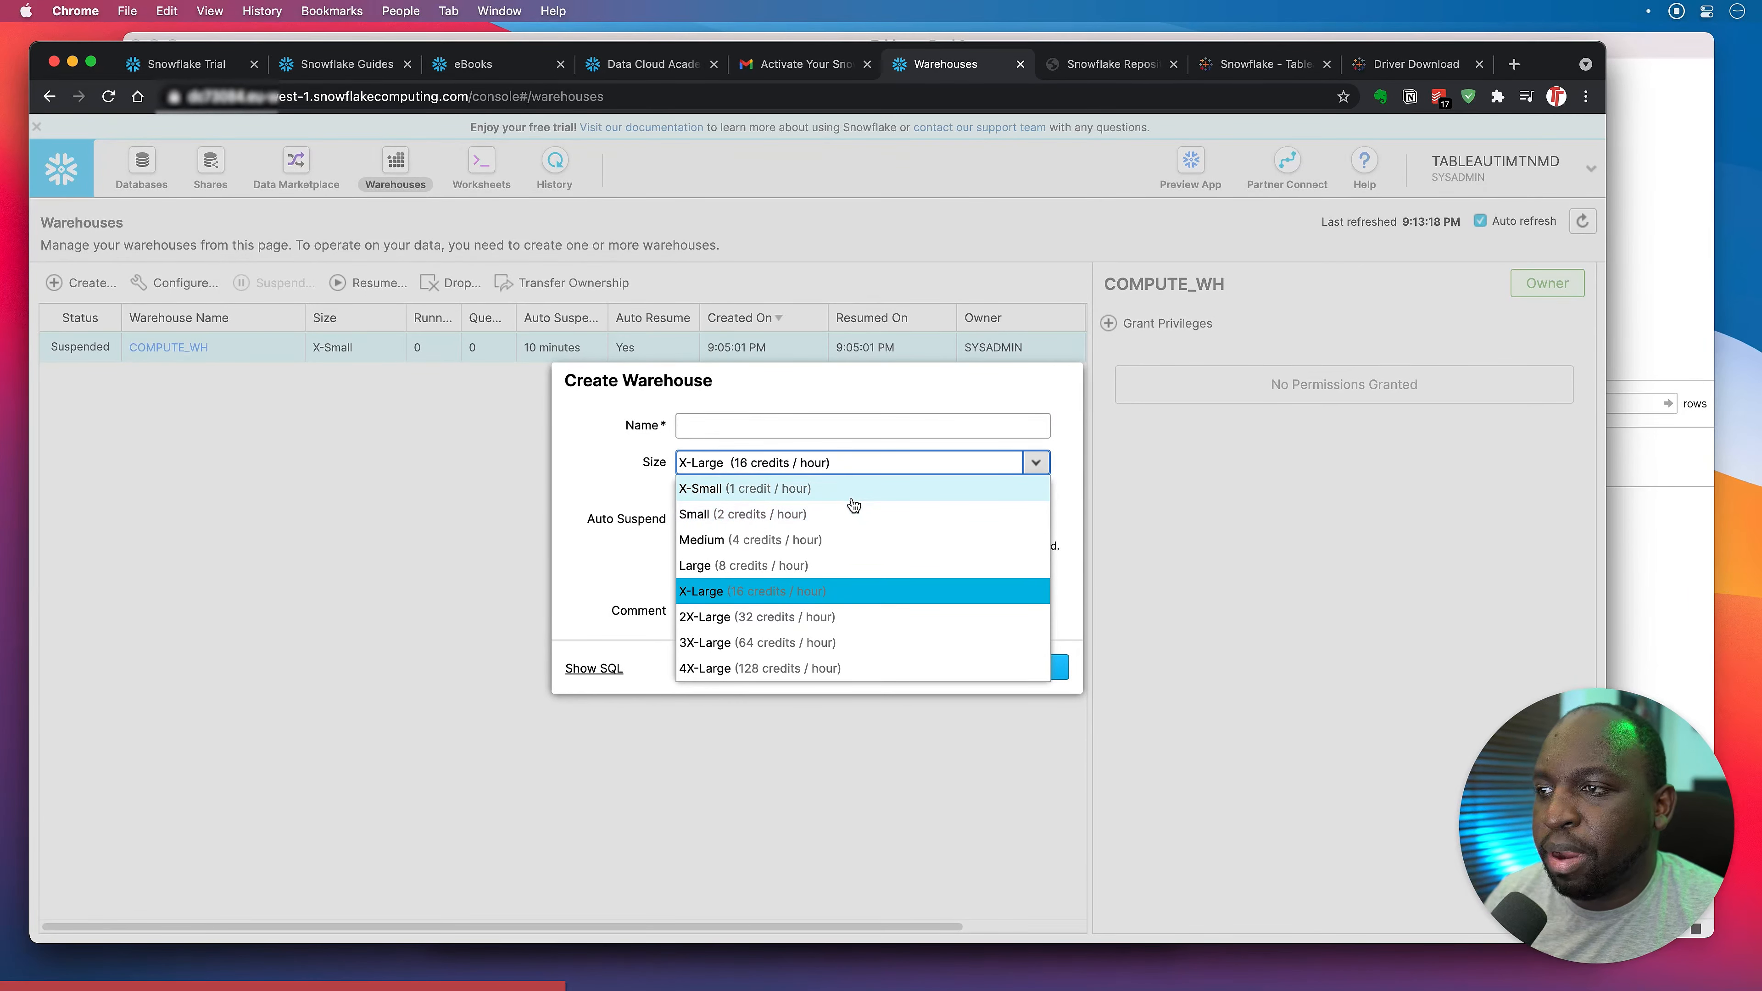
pyautogui.click(525, 469)
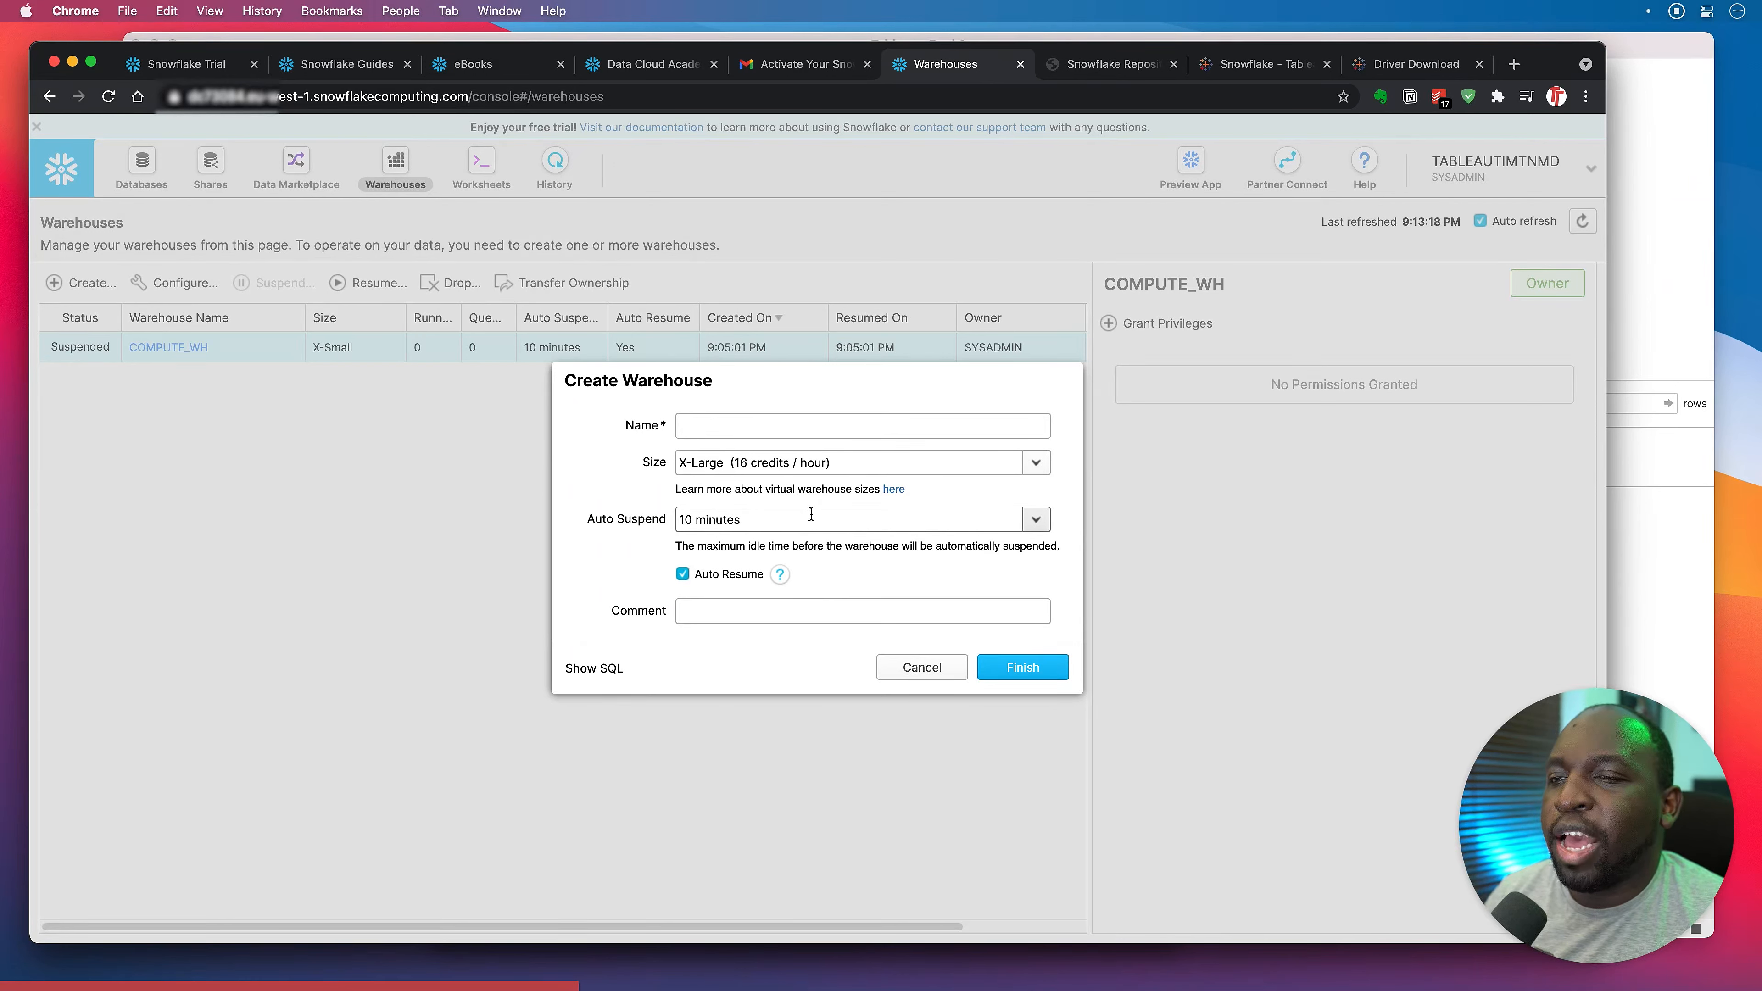
pyautogui.click(829, 462)
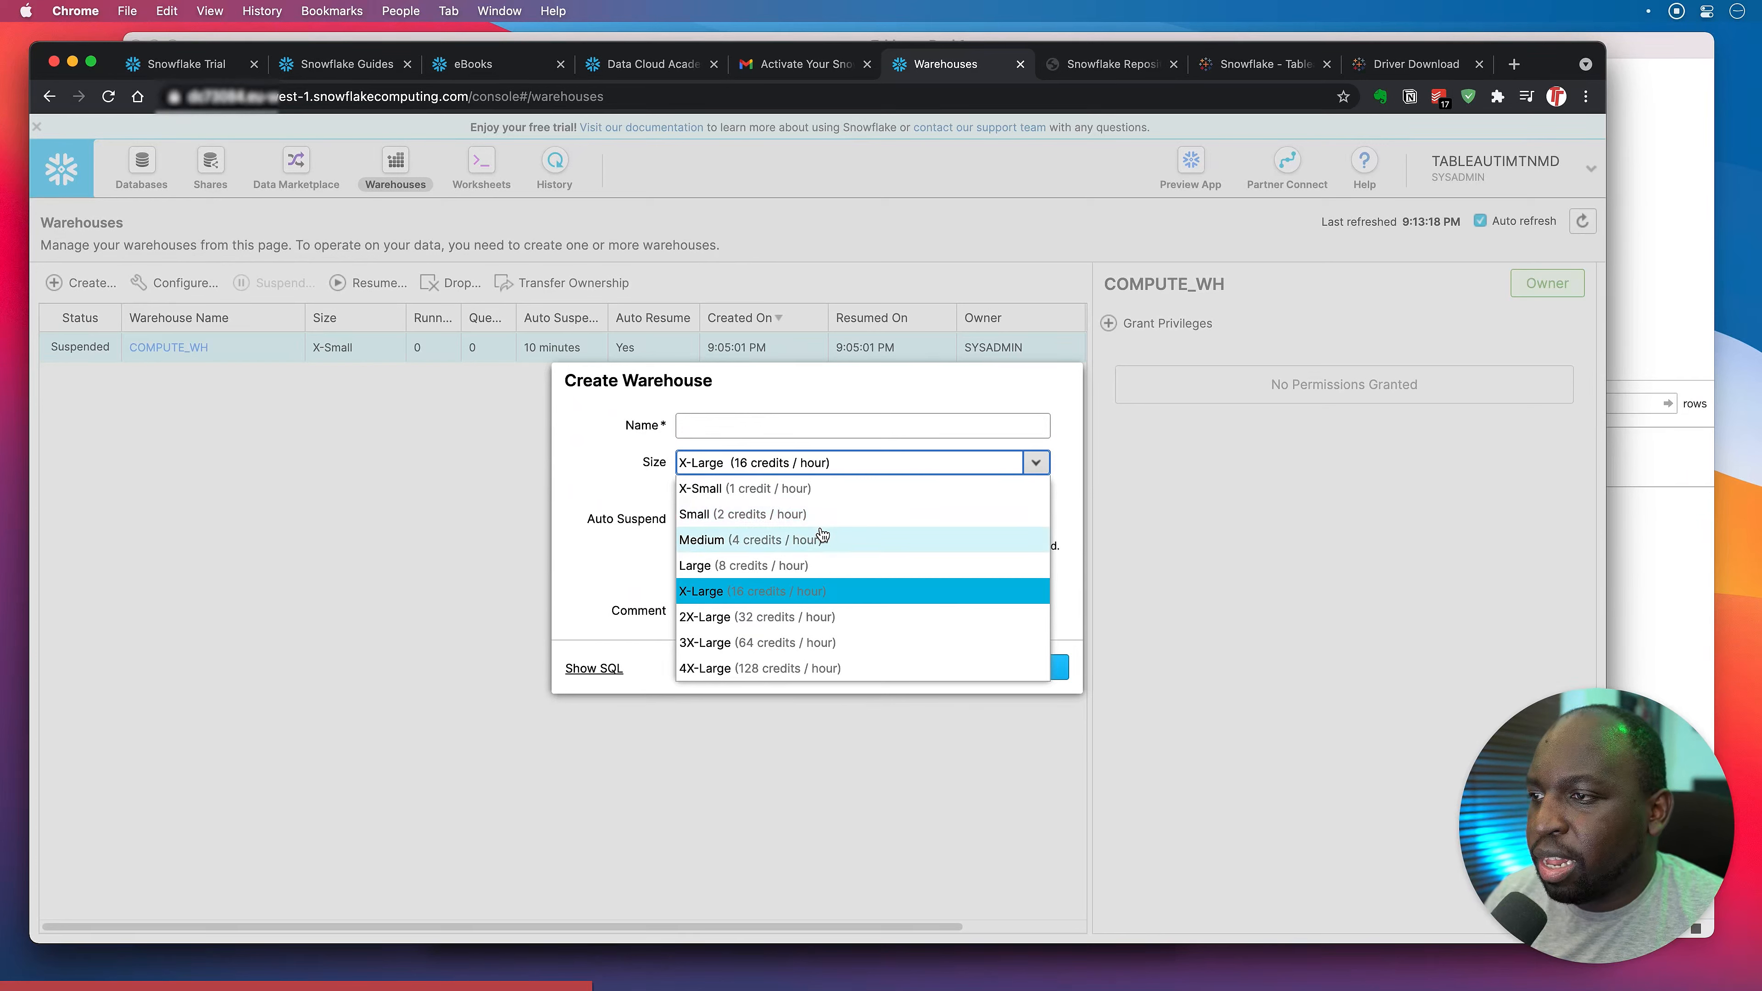
pyautogui.click(817, 544)
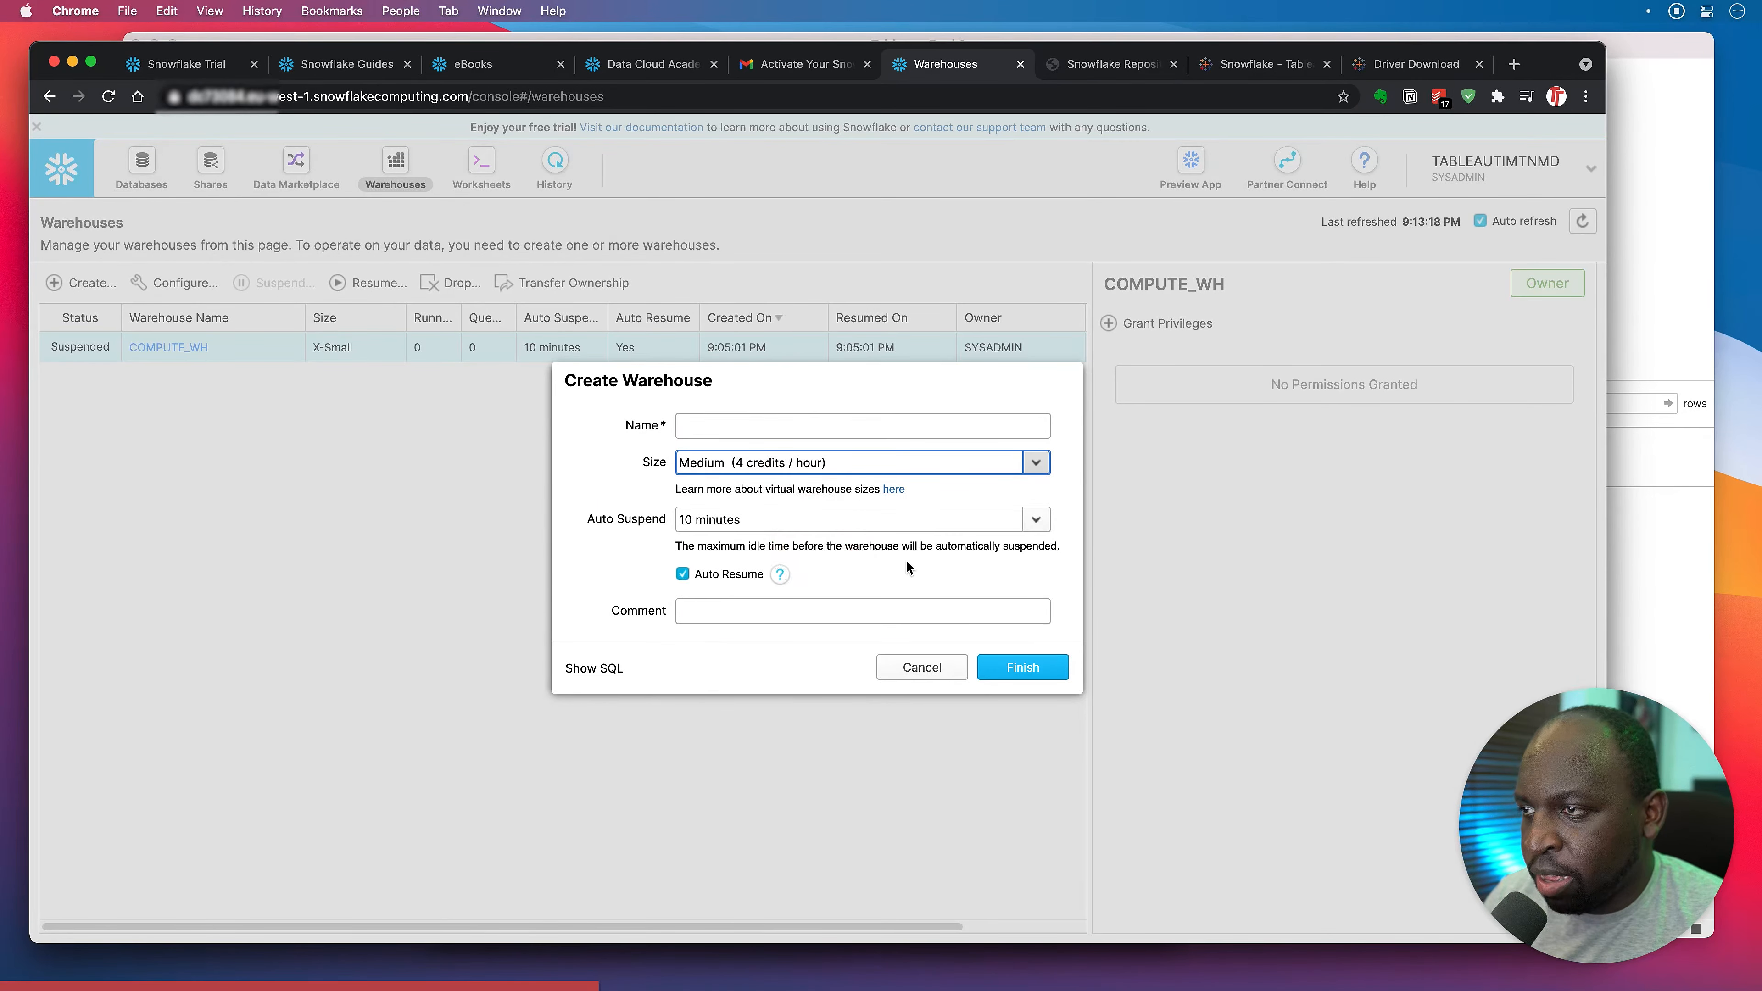
pyautogui.click(718, 425)
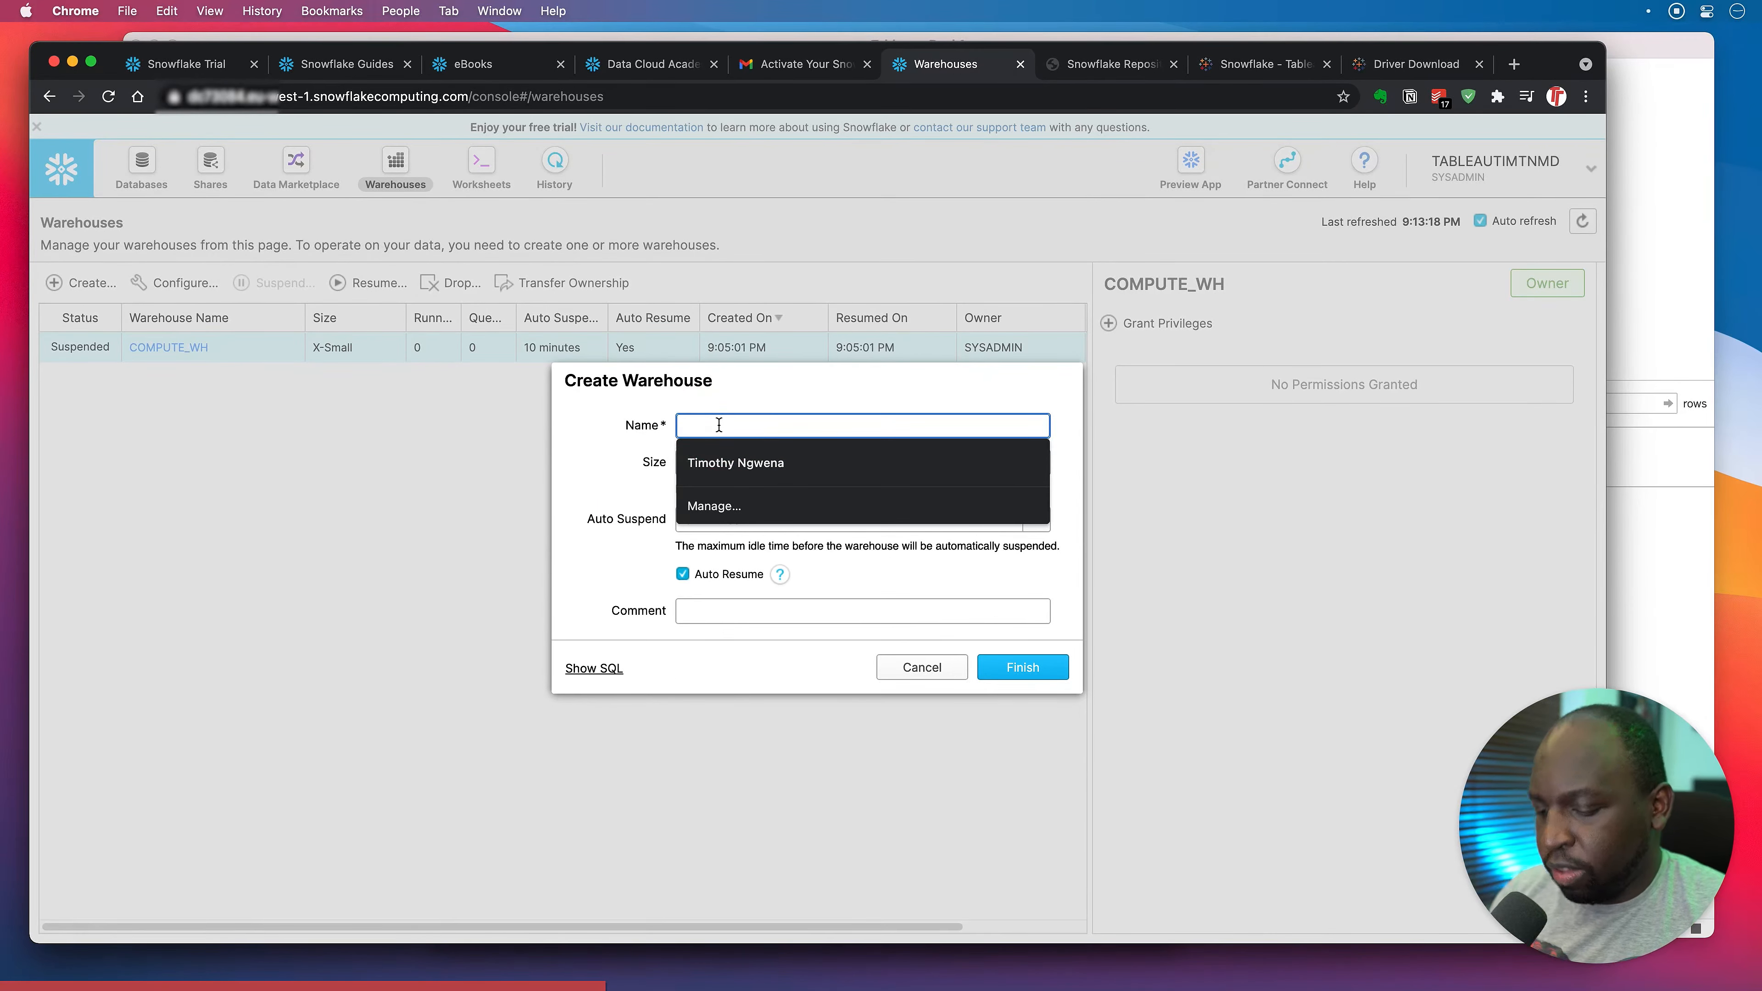
pyautogui.write('medium ')
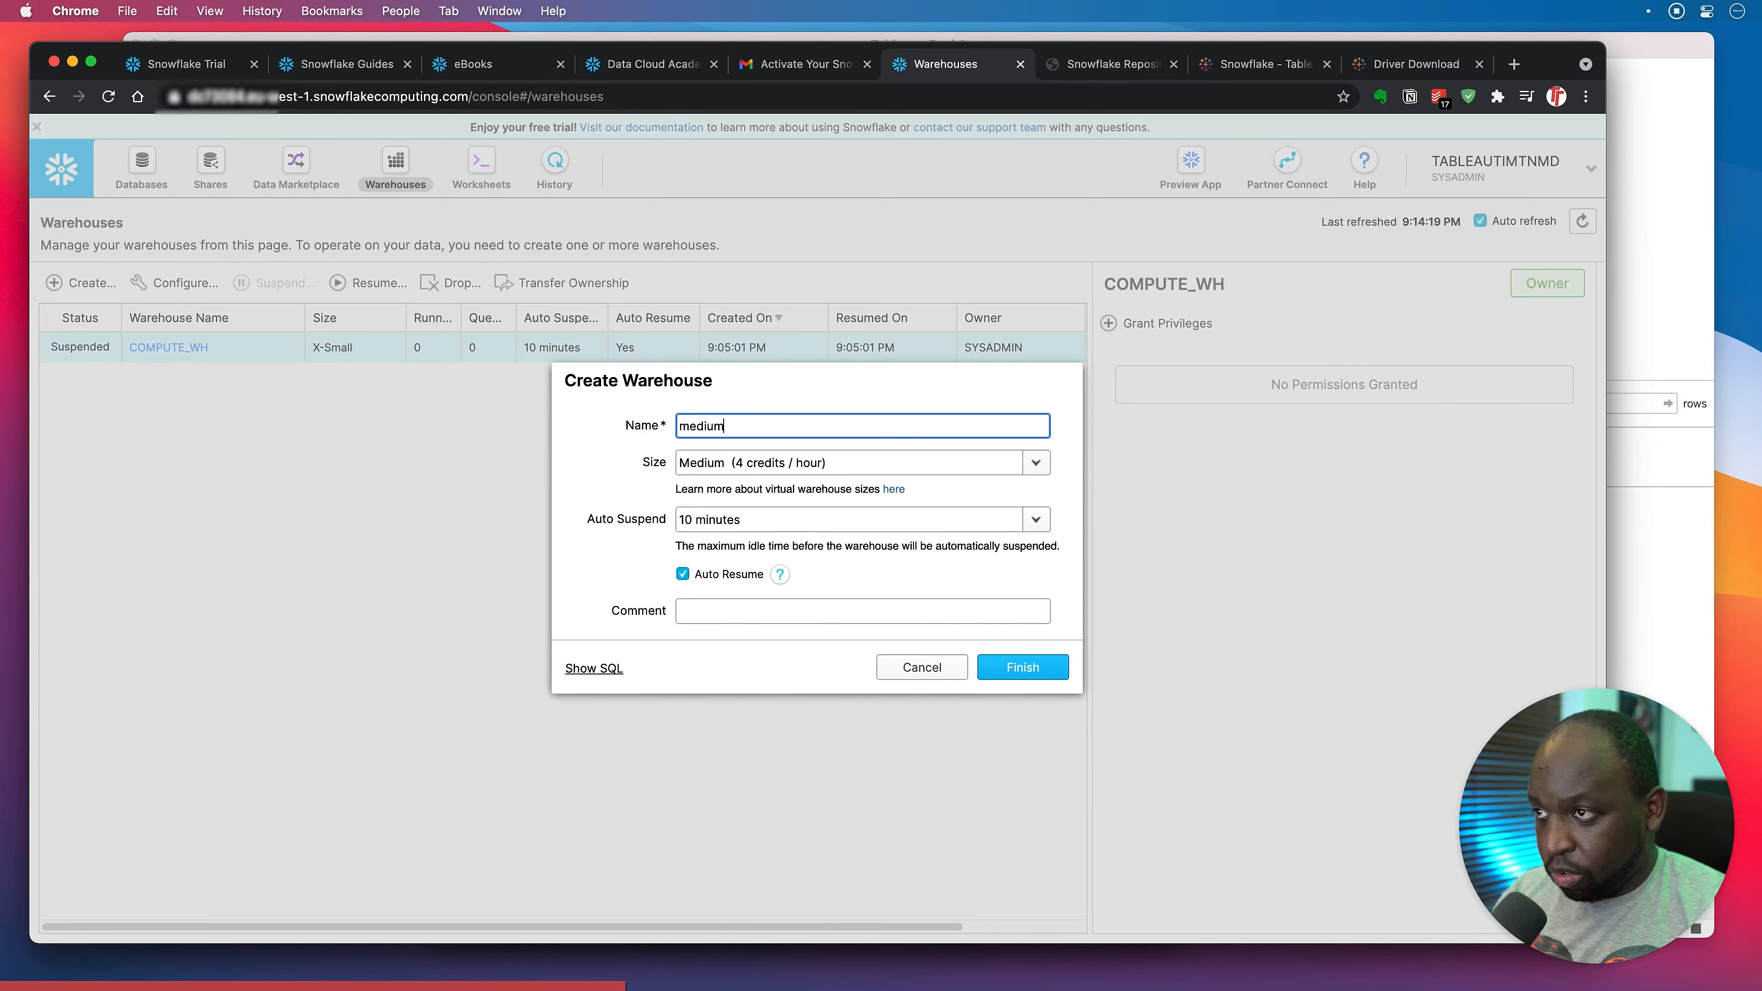
pyautogui.write('-wh')
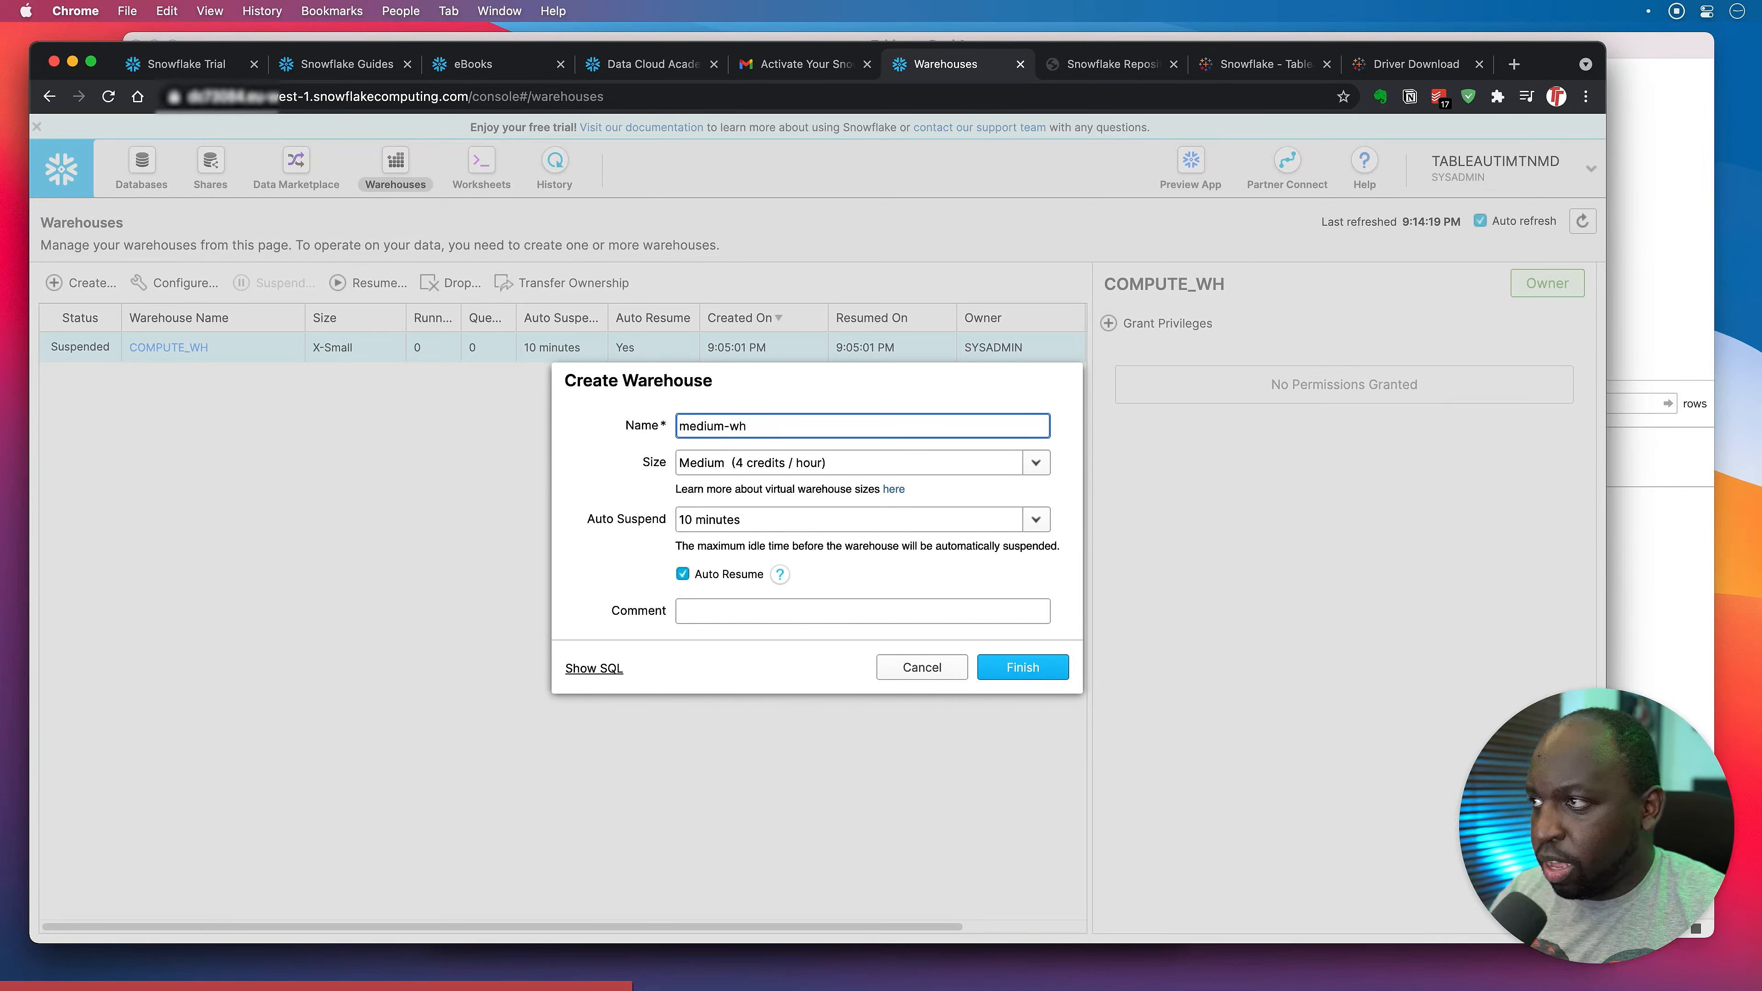
pyautogui.press('BackSpace')
pyautogui.press('BackSpace')
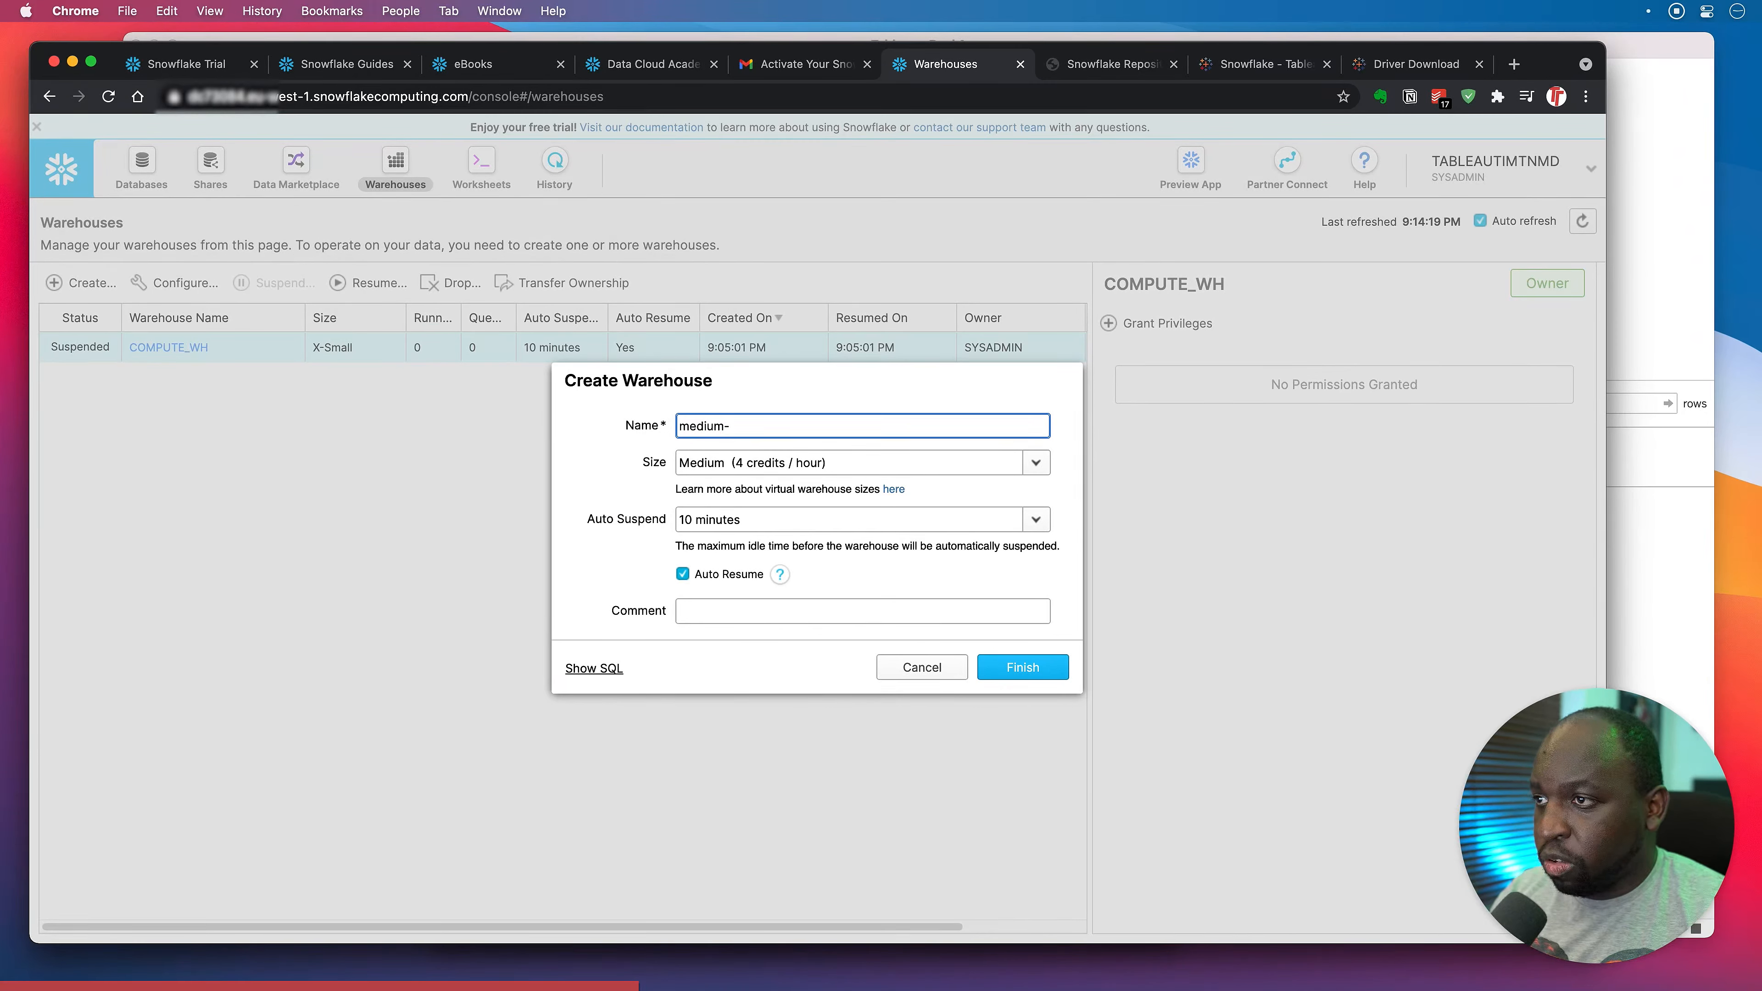
pyautogui.write('_wh')
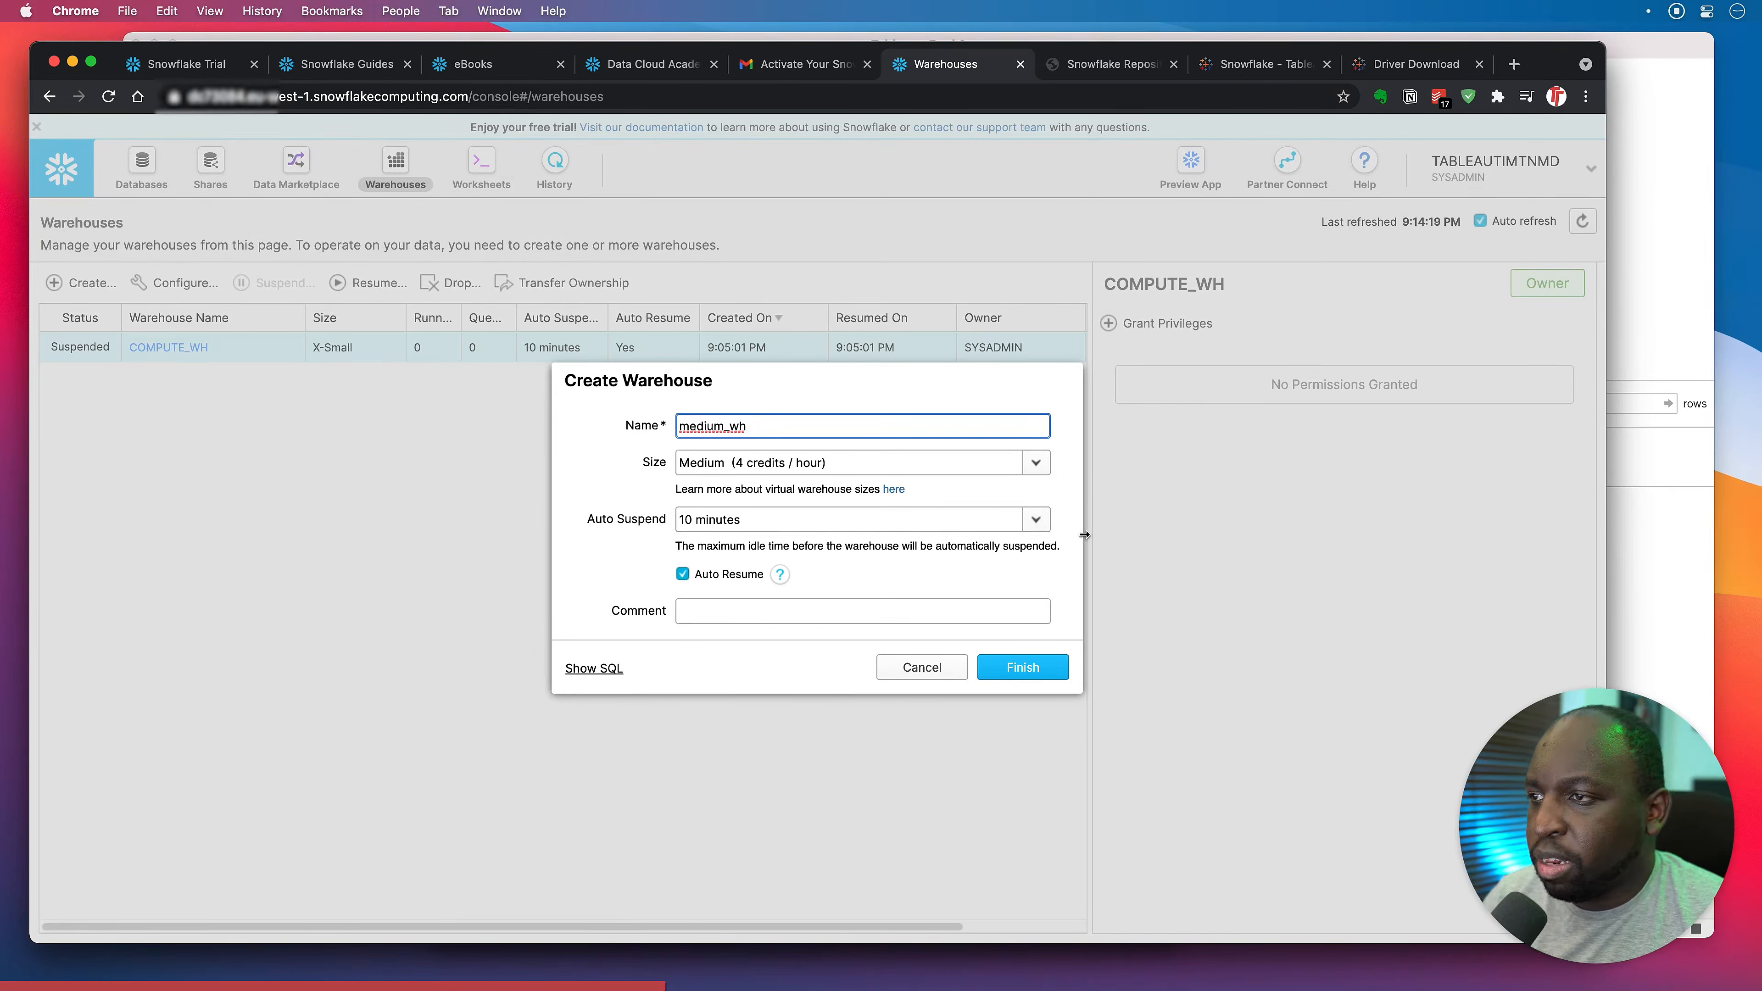
# Keep auto-suspend at 10 minutes, create the warehouse, and refresh the warehouses list.
pyautogui.click(1035, 519)
pyautogui.click(894, 548)
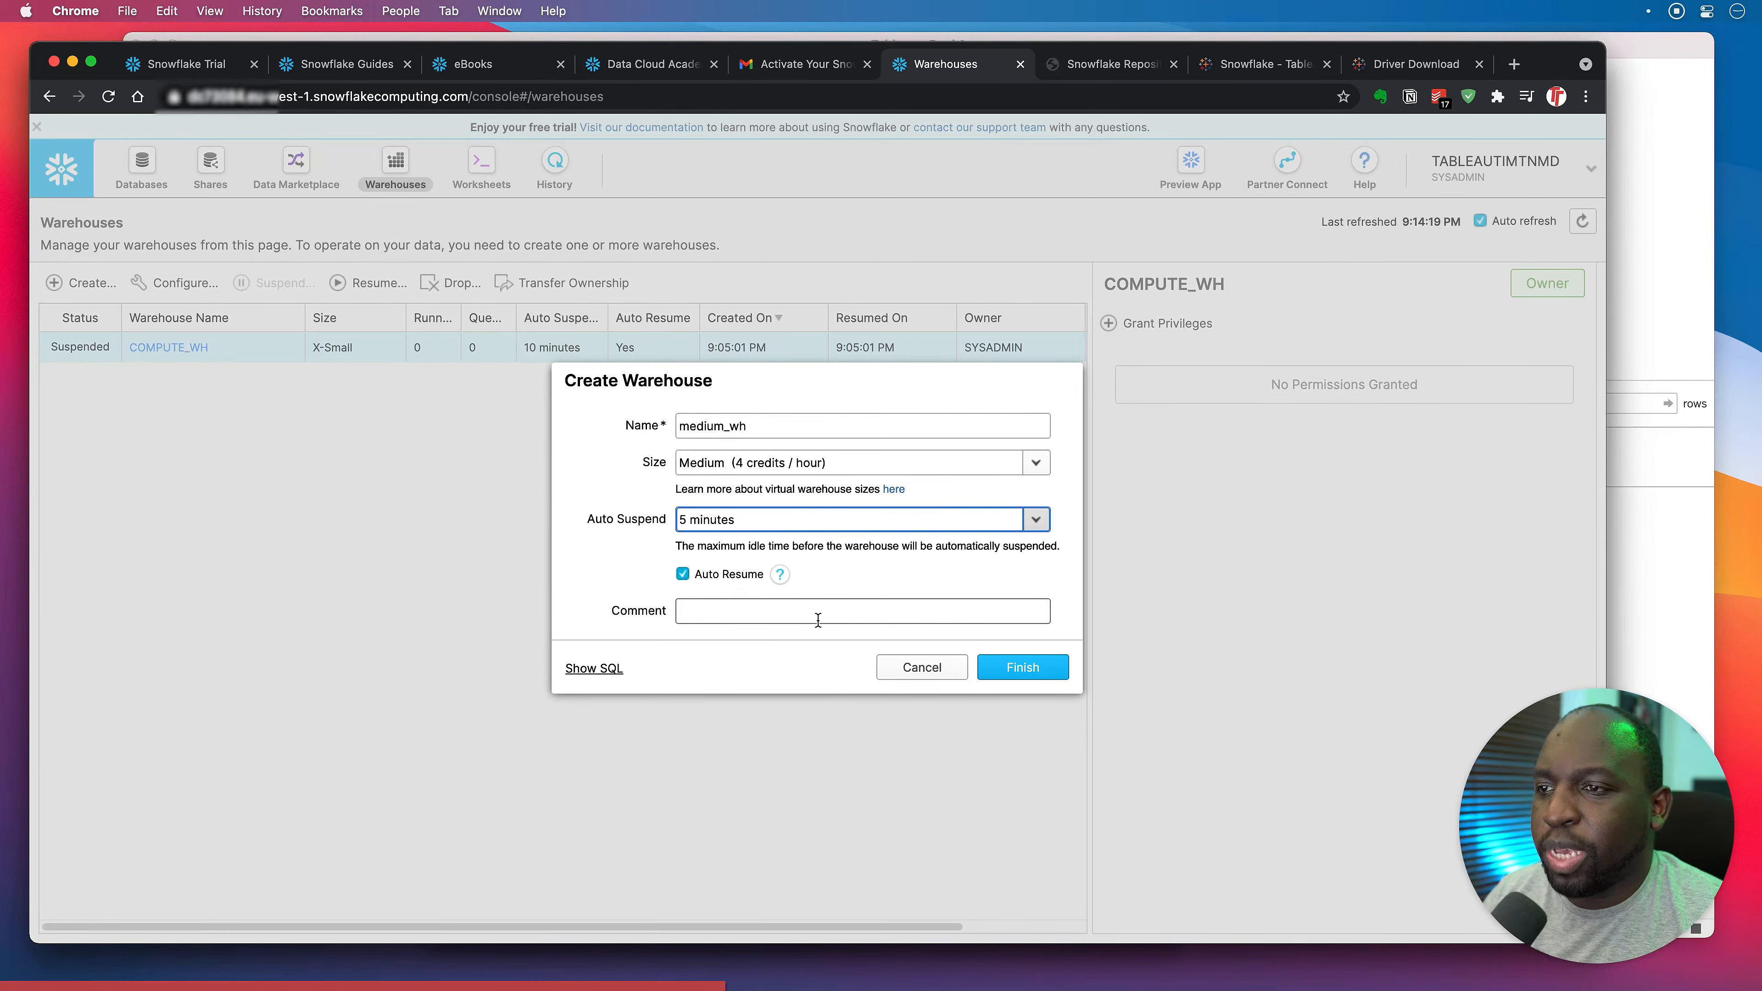
pyautogui.click(1035, 519)
pyautogui.click(769, 567)
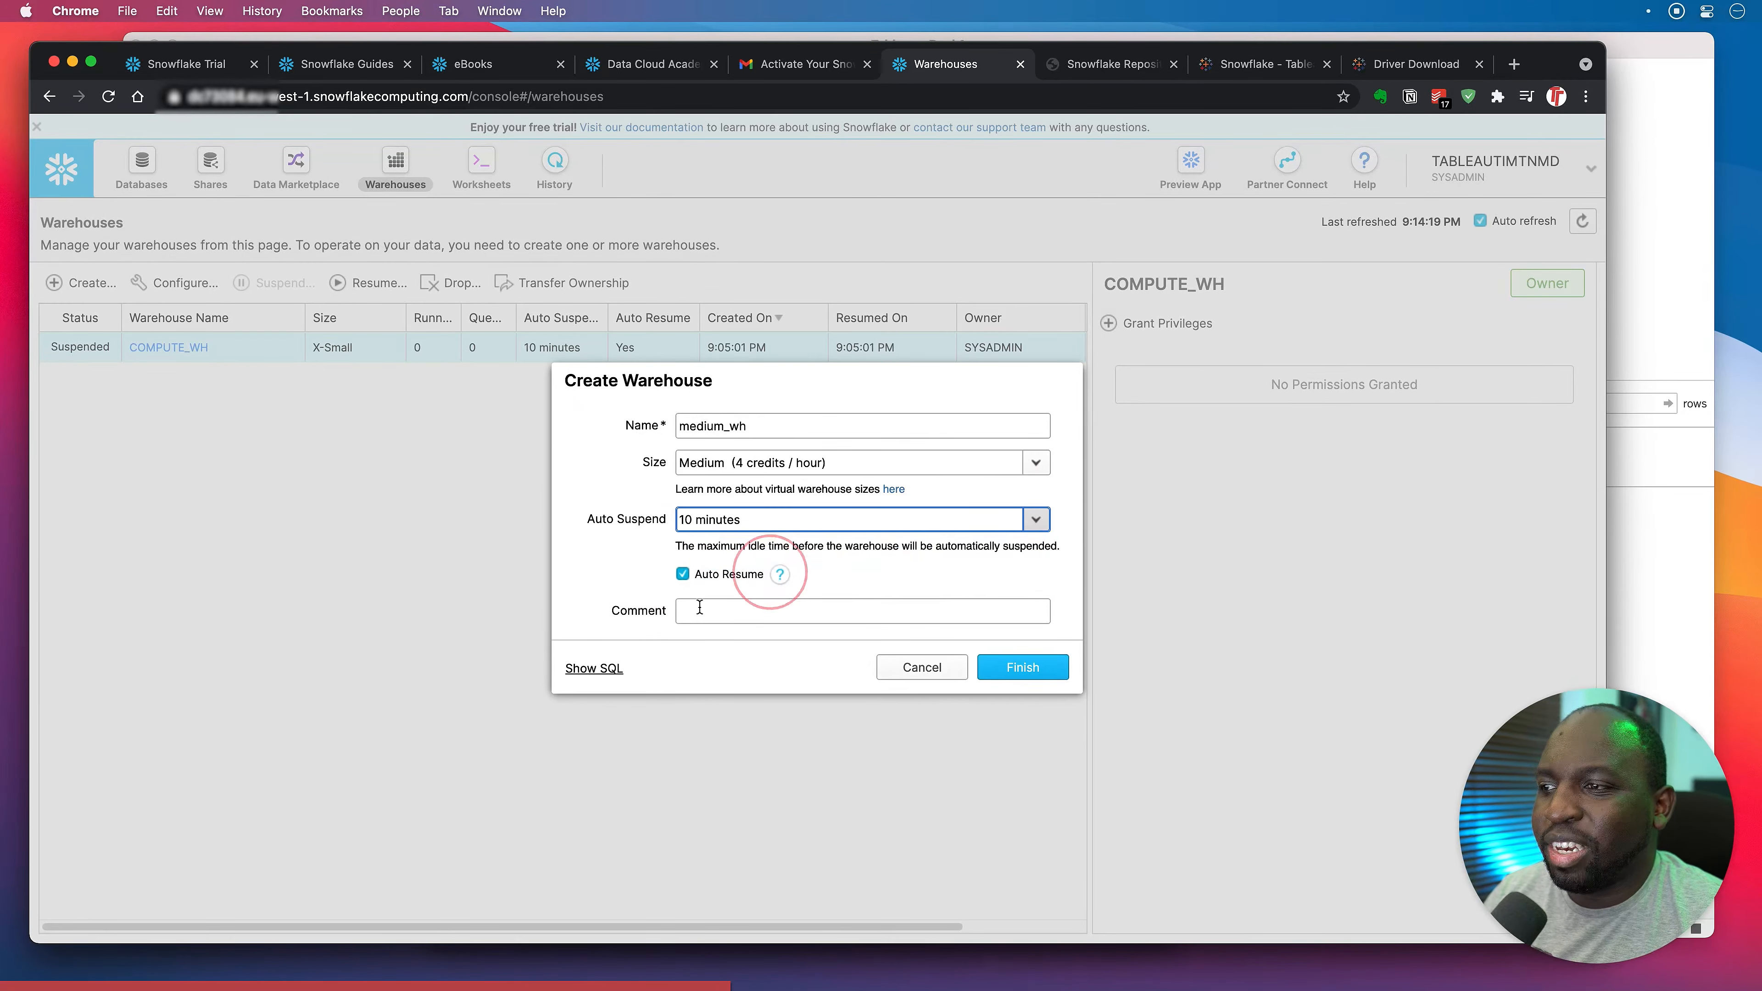
pyautogui.click(791, 667)
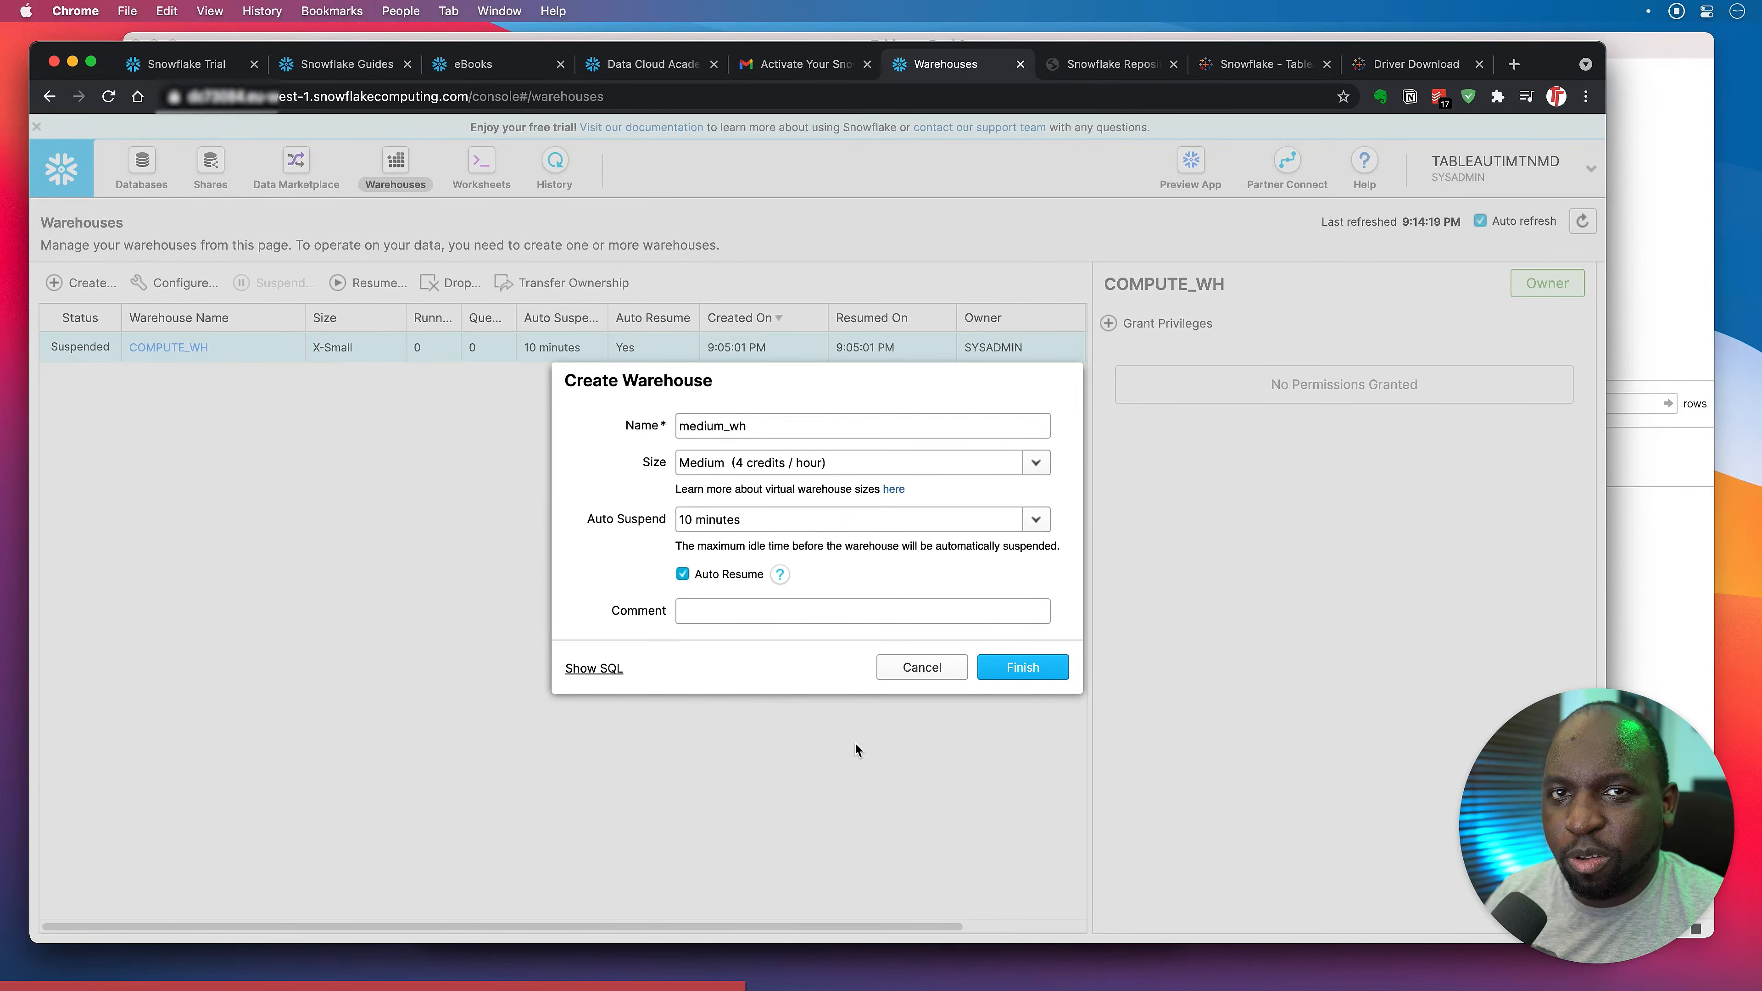
pyautogui.click(1020, 668)
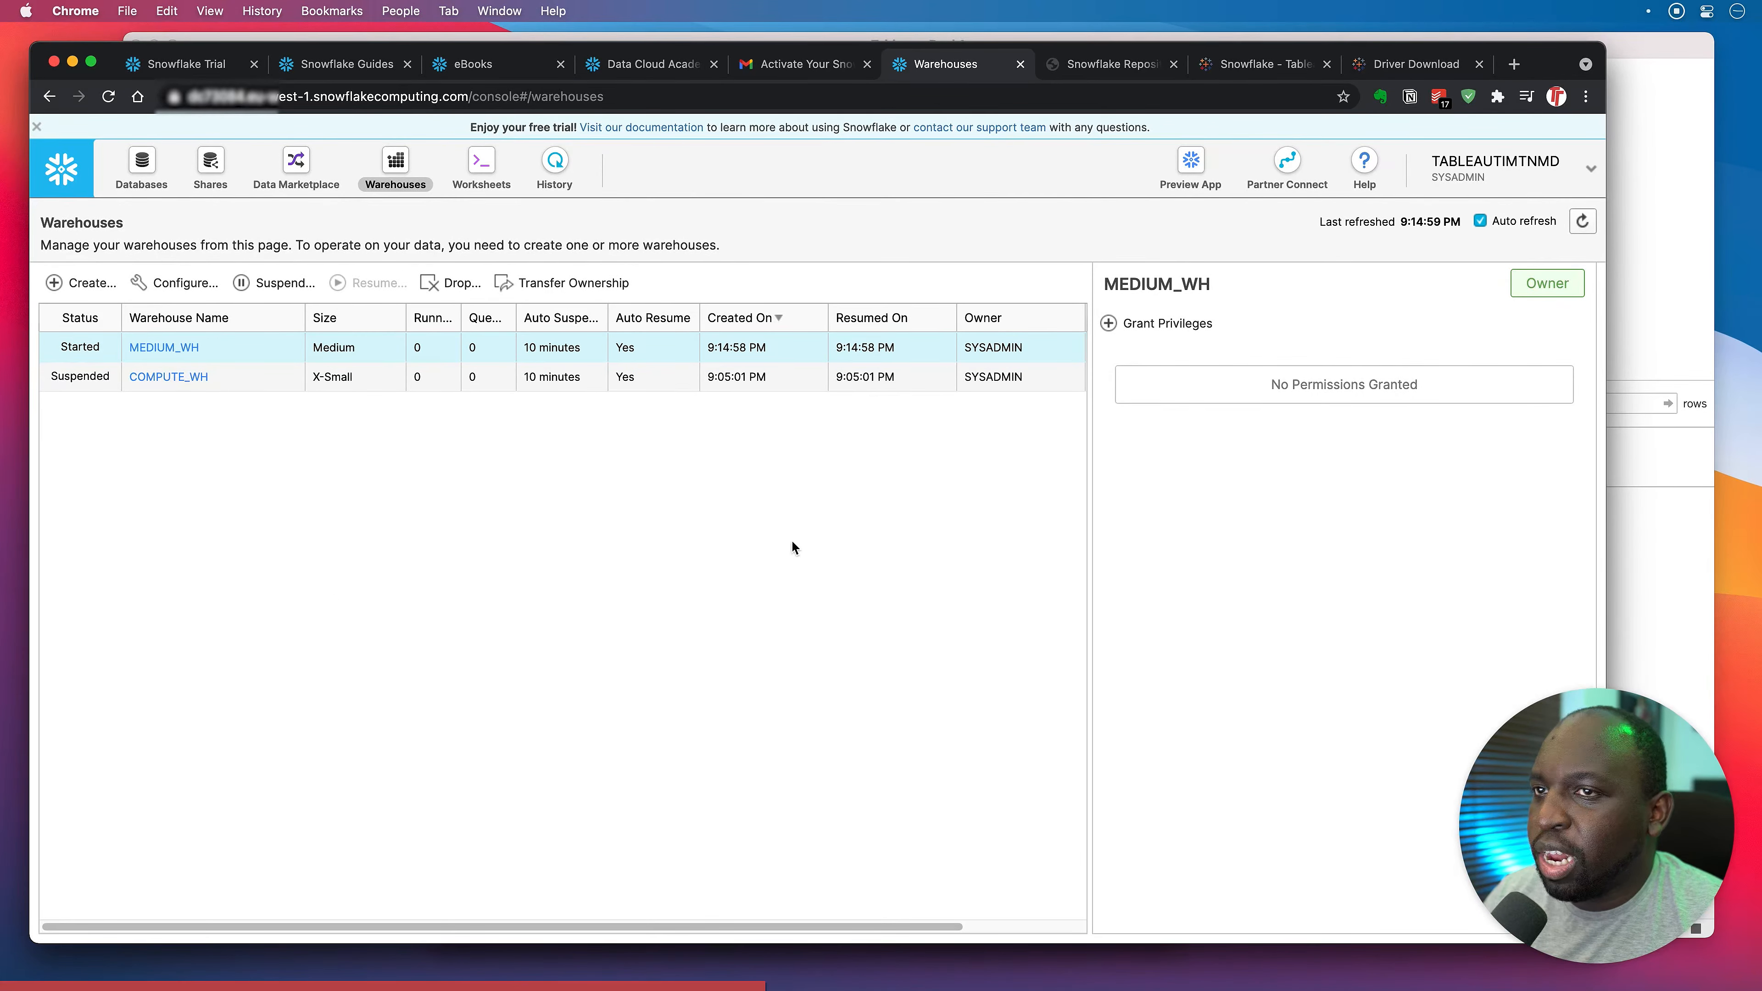
pyautogui.click(832, 542)
pyautogui.click(1582, 221)
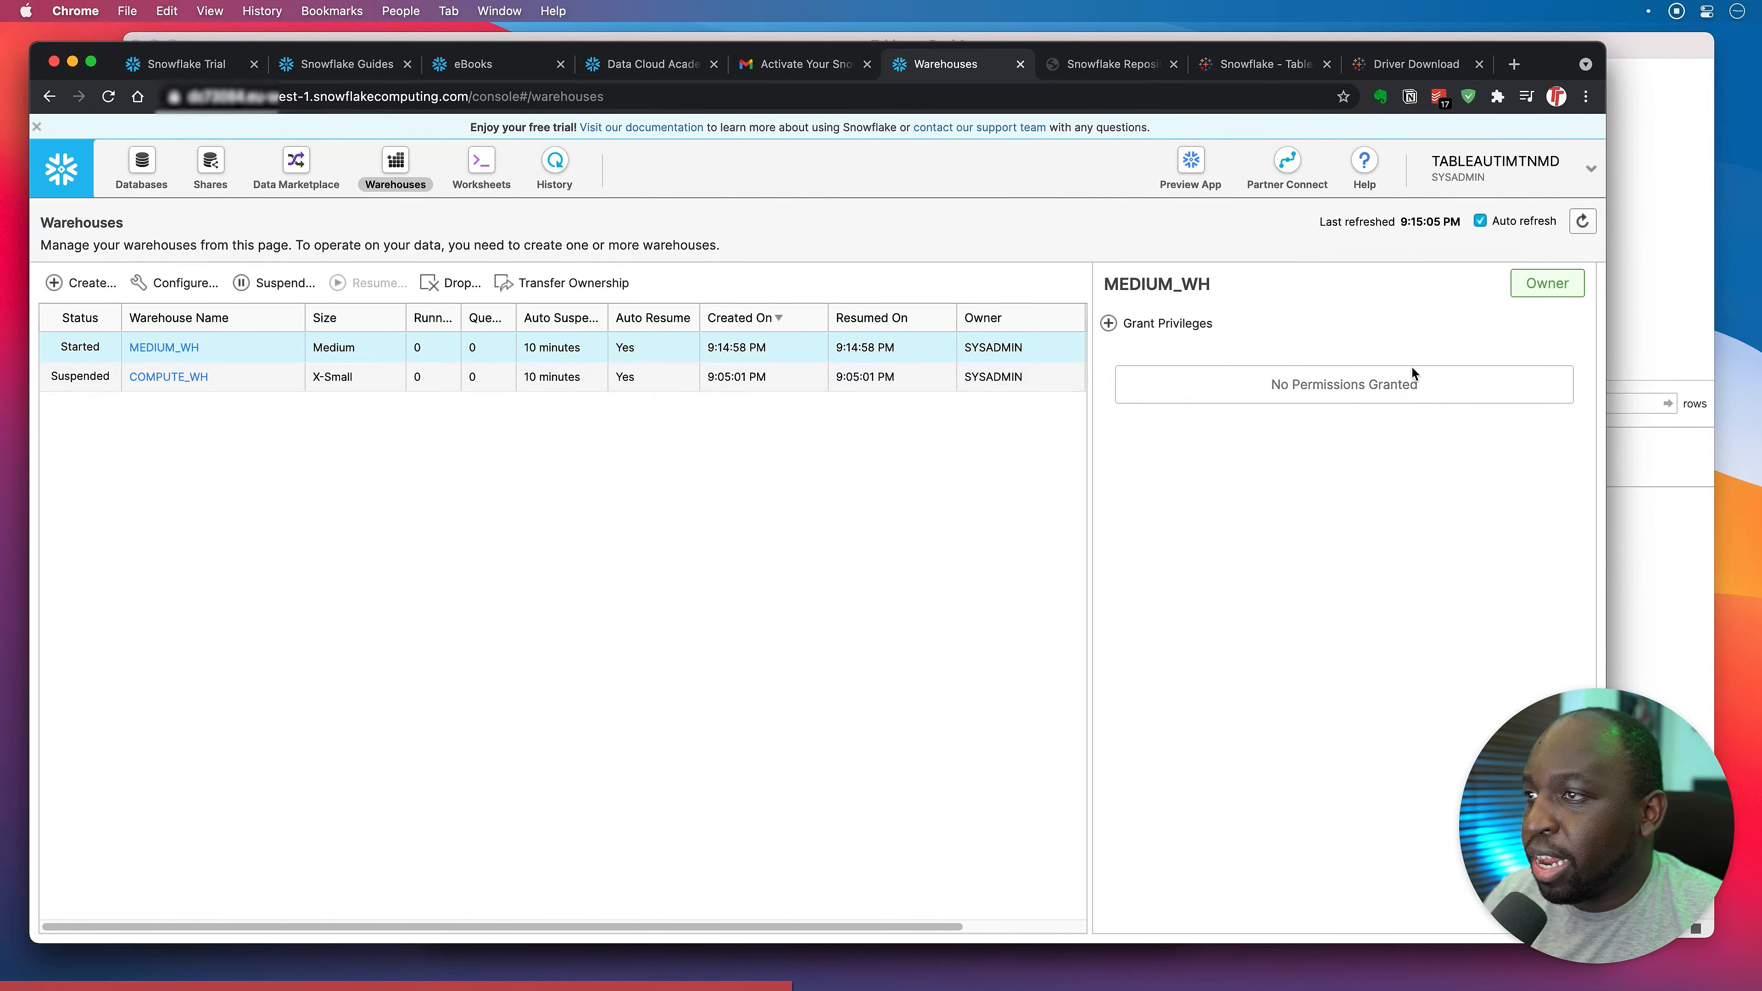
pyautogui.click(1652, 283)
# Edit the Snowflake connection and sign in to Snowflake again.
pyautogui.click(198, 229)
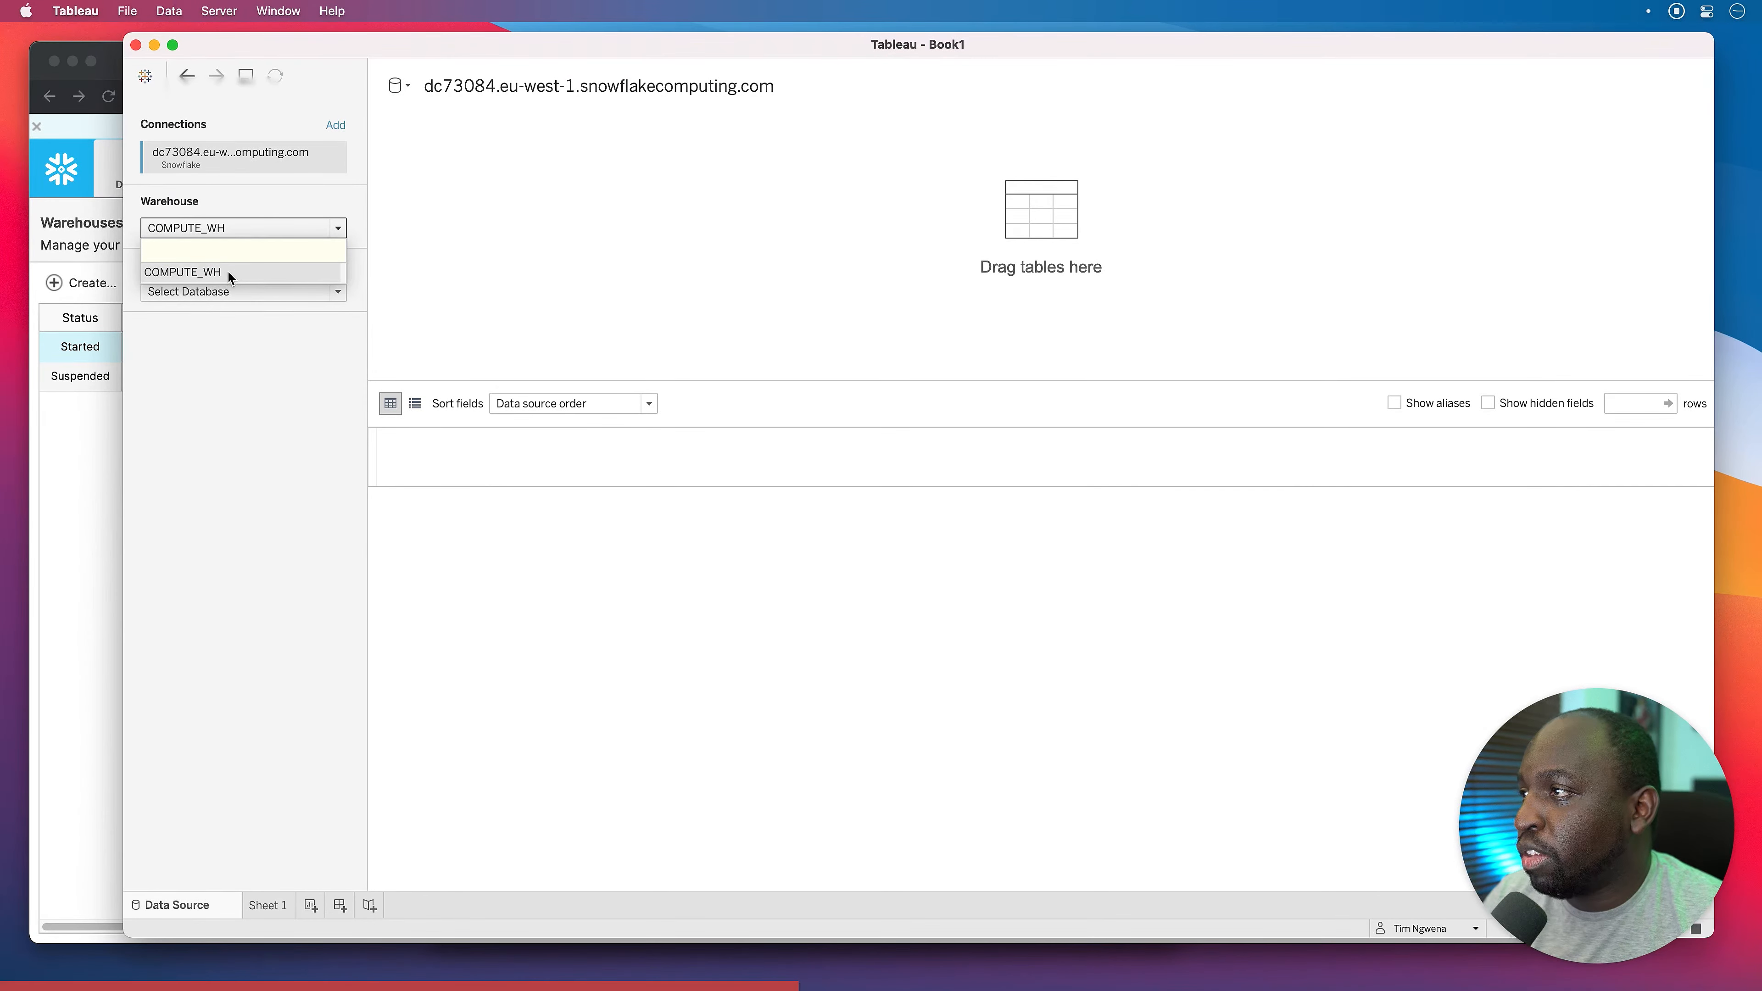
pyautogui.click(249, 378)
pyautogui.click(334, 163)
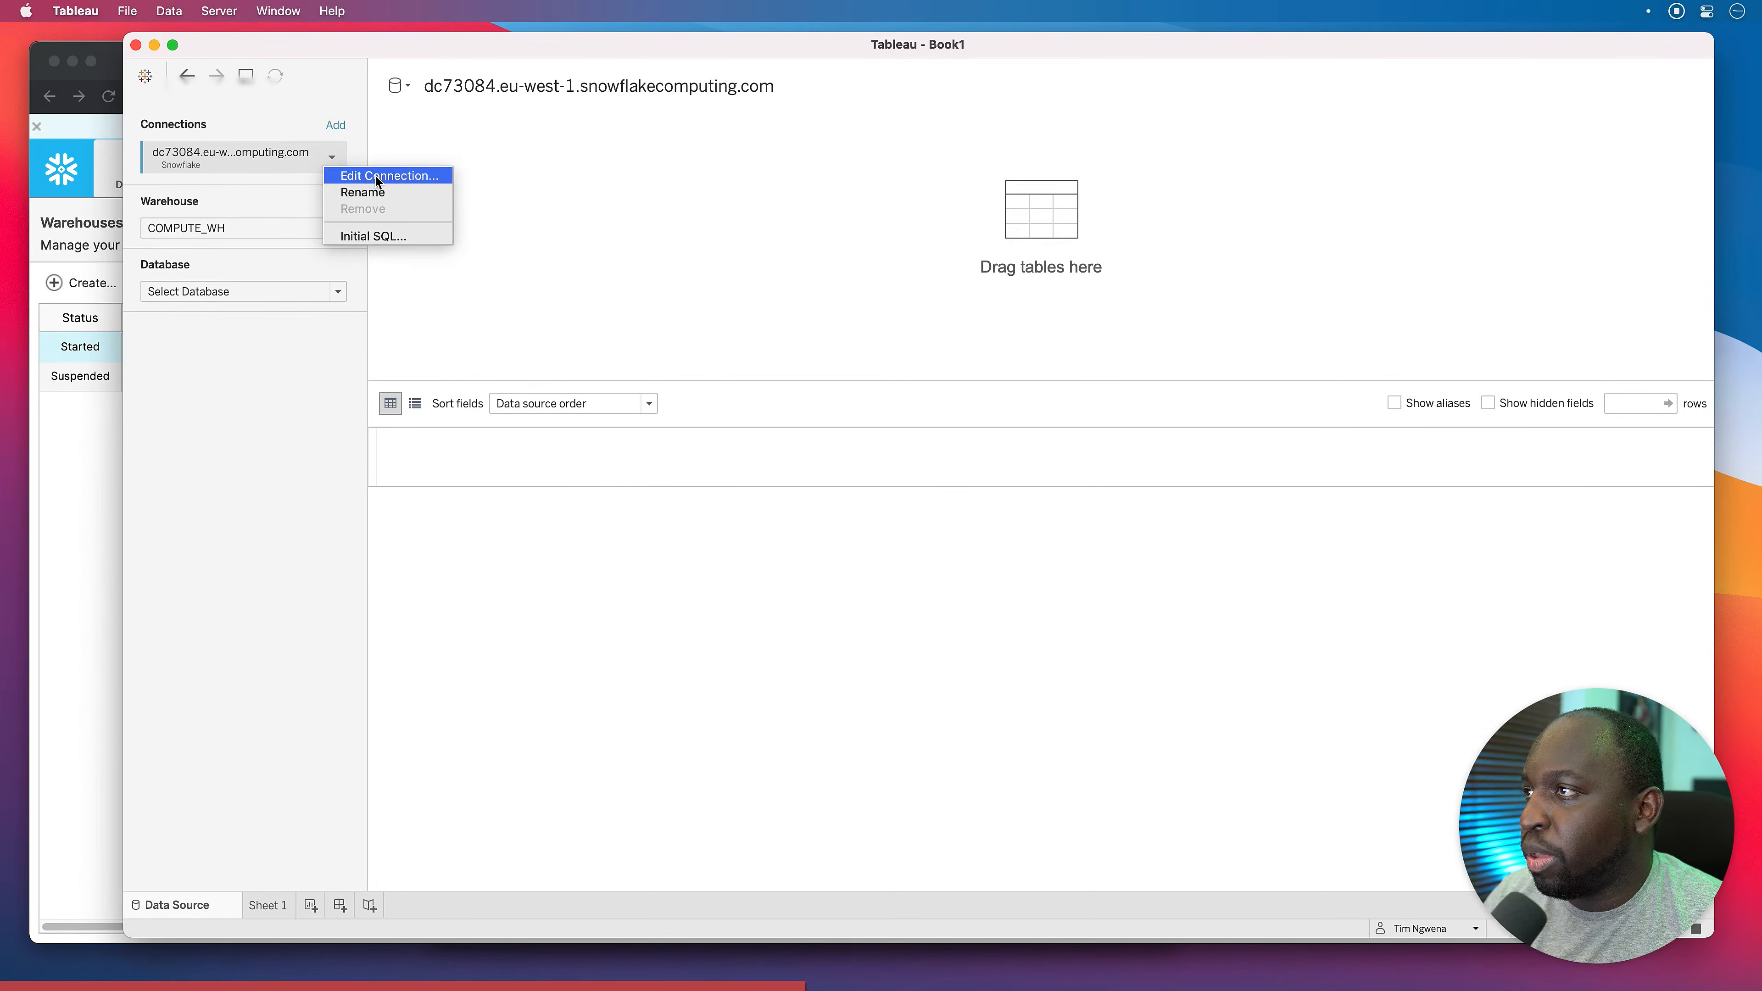
pyautogui.click(375, 172)
pyautogui.click(775, 623)
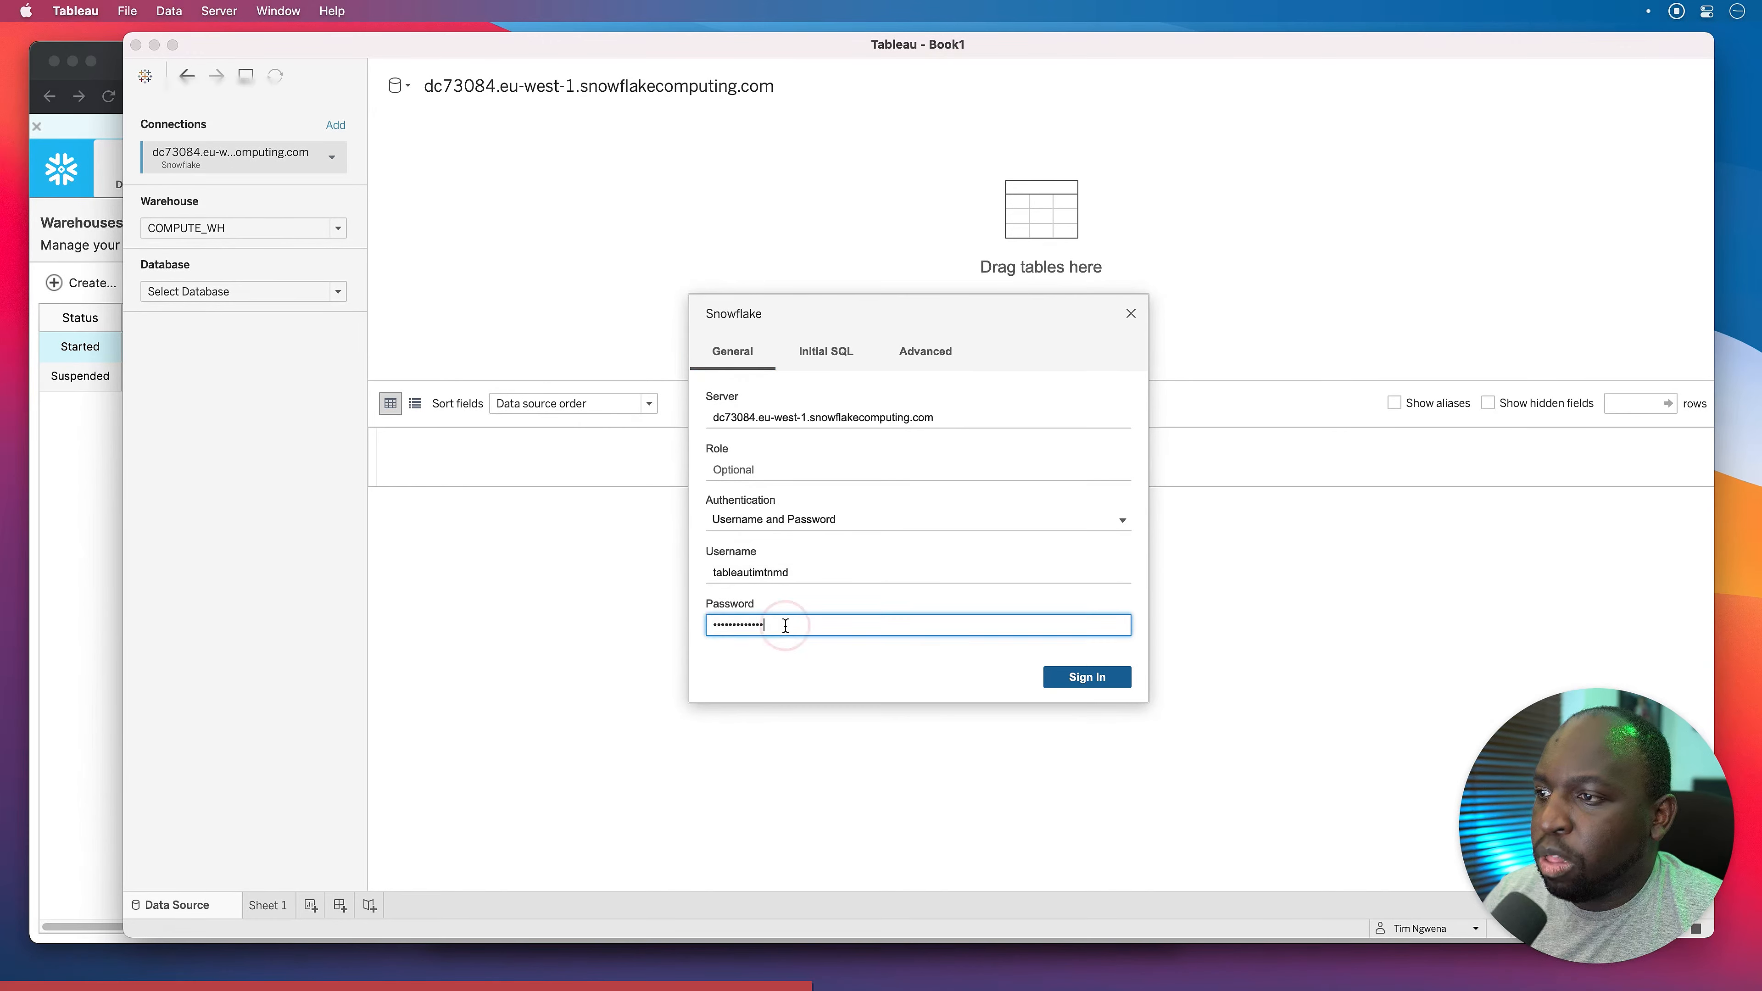
pyautogui.click(1074, 677)
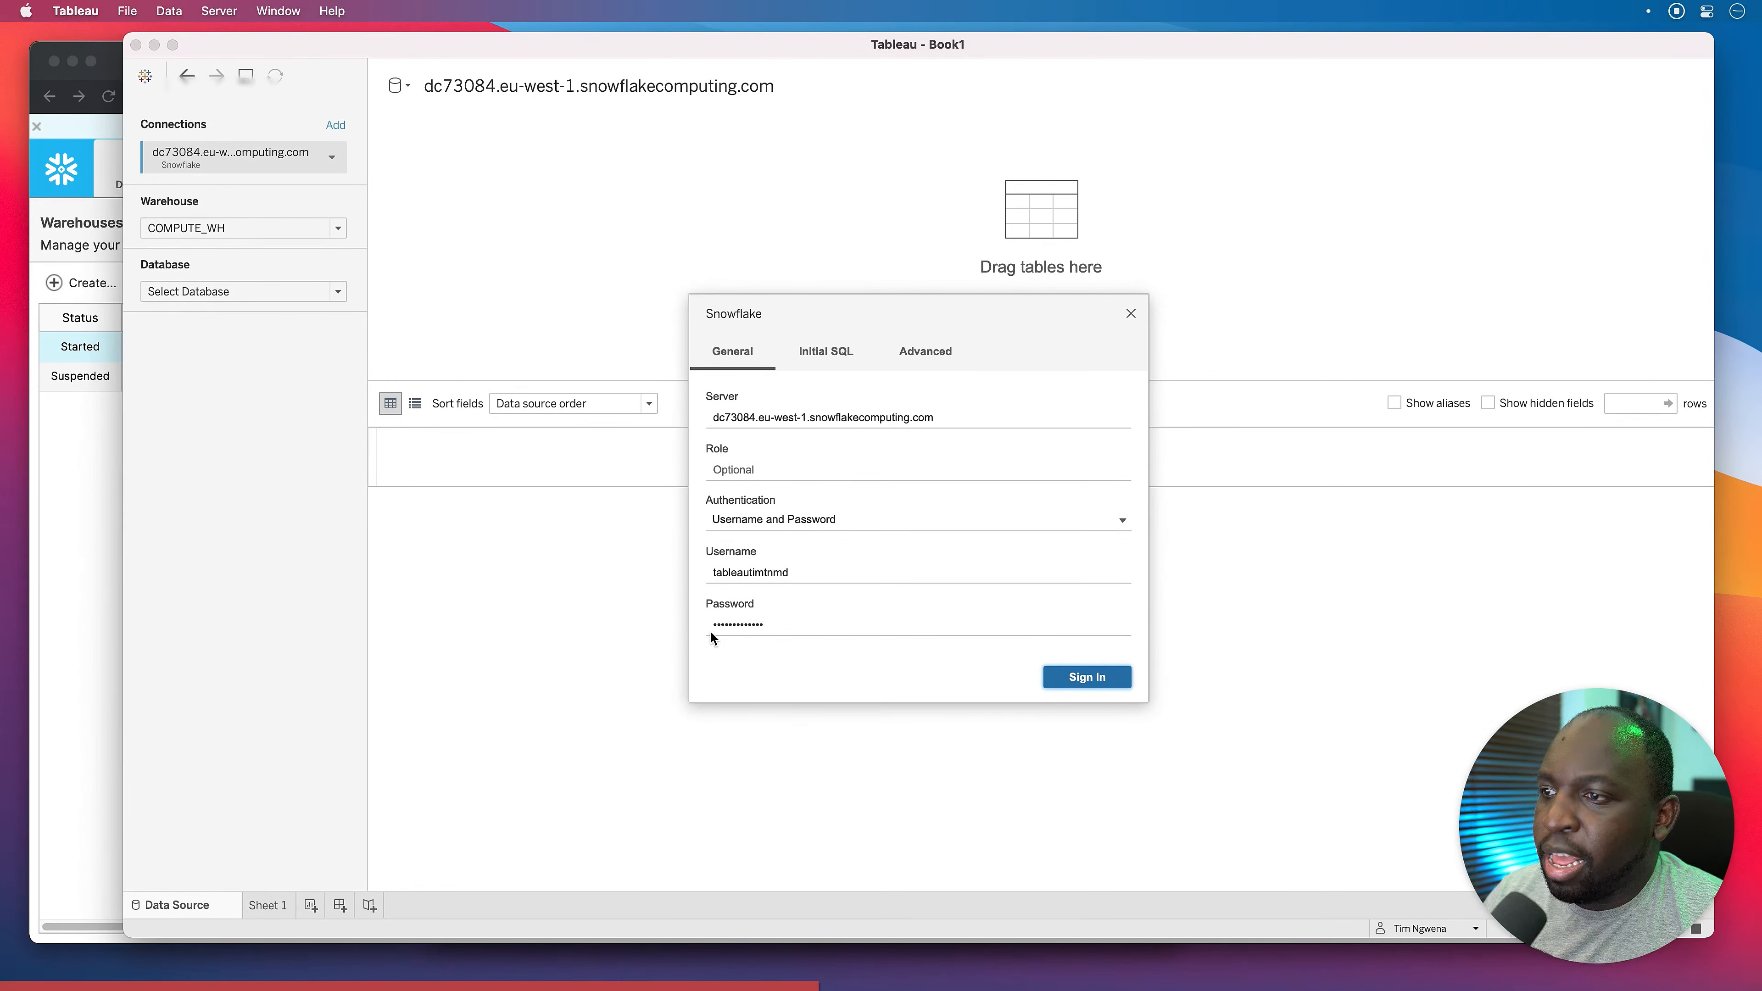
# Set the warehouse to MEDIUM_WH and the database to SNOWFLAKE_SAMPLE_DATA.
pyautogui.click(287, 240)
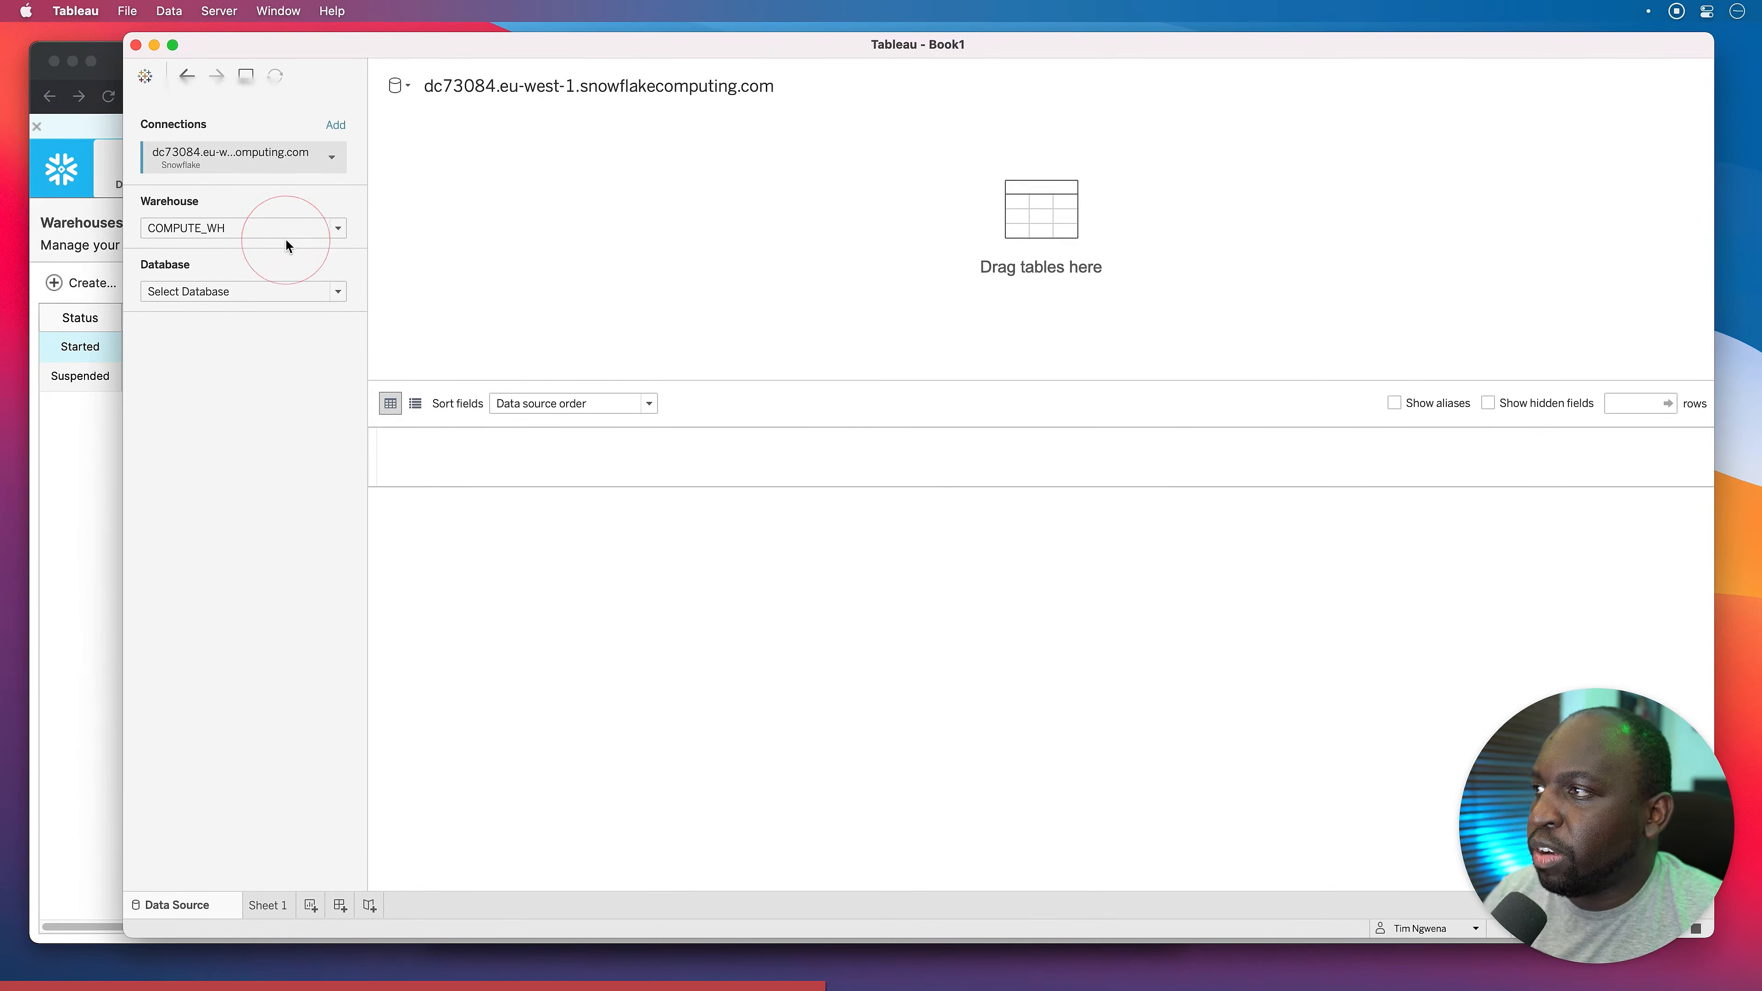
pyautogui.click(286, 234)
pyautogui.click(214, 291)
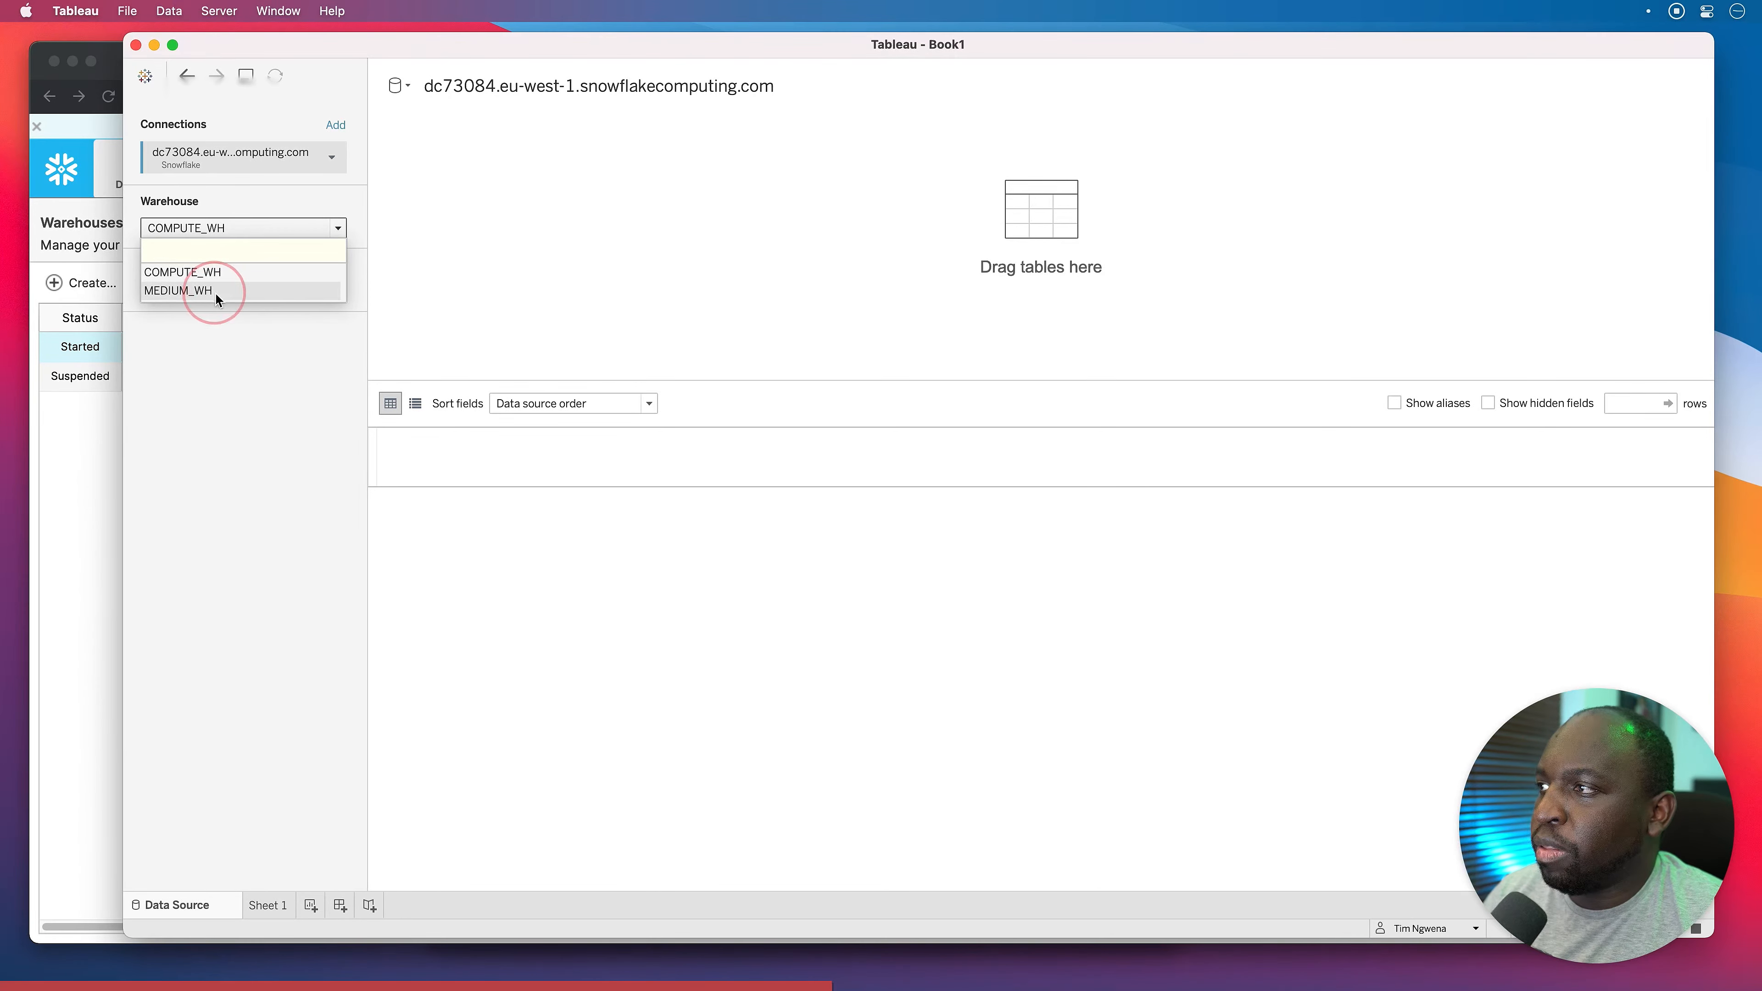
pyautogui.click(245, 402)
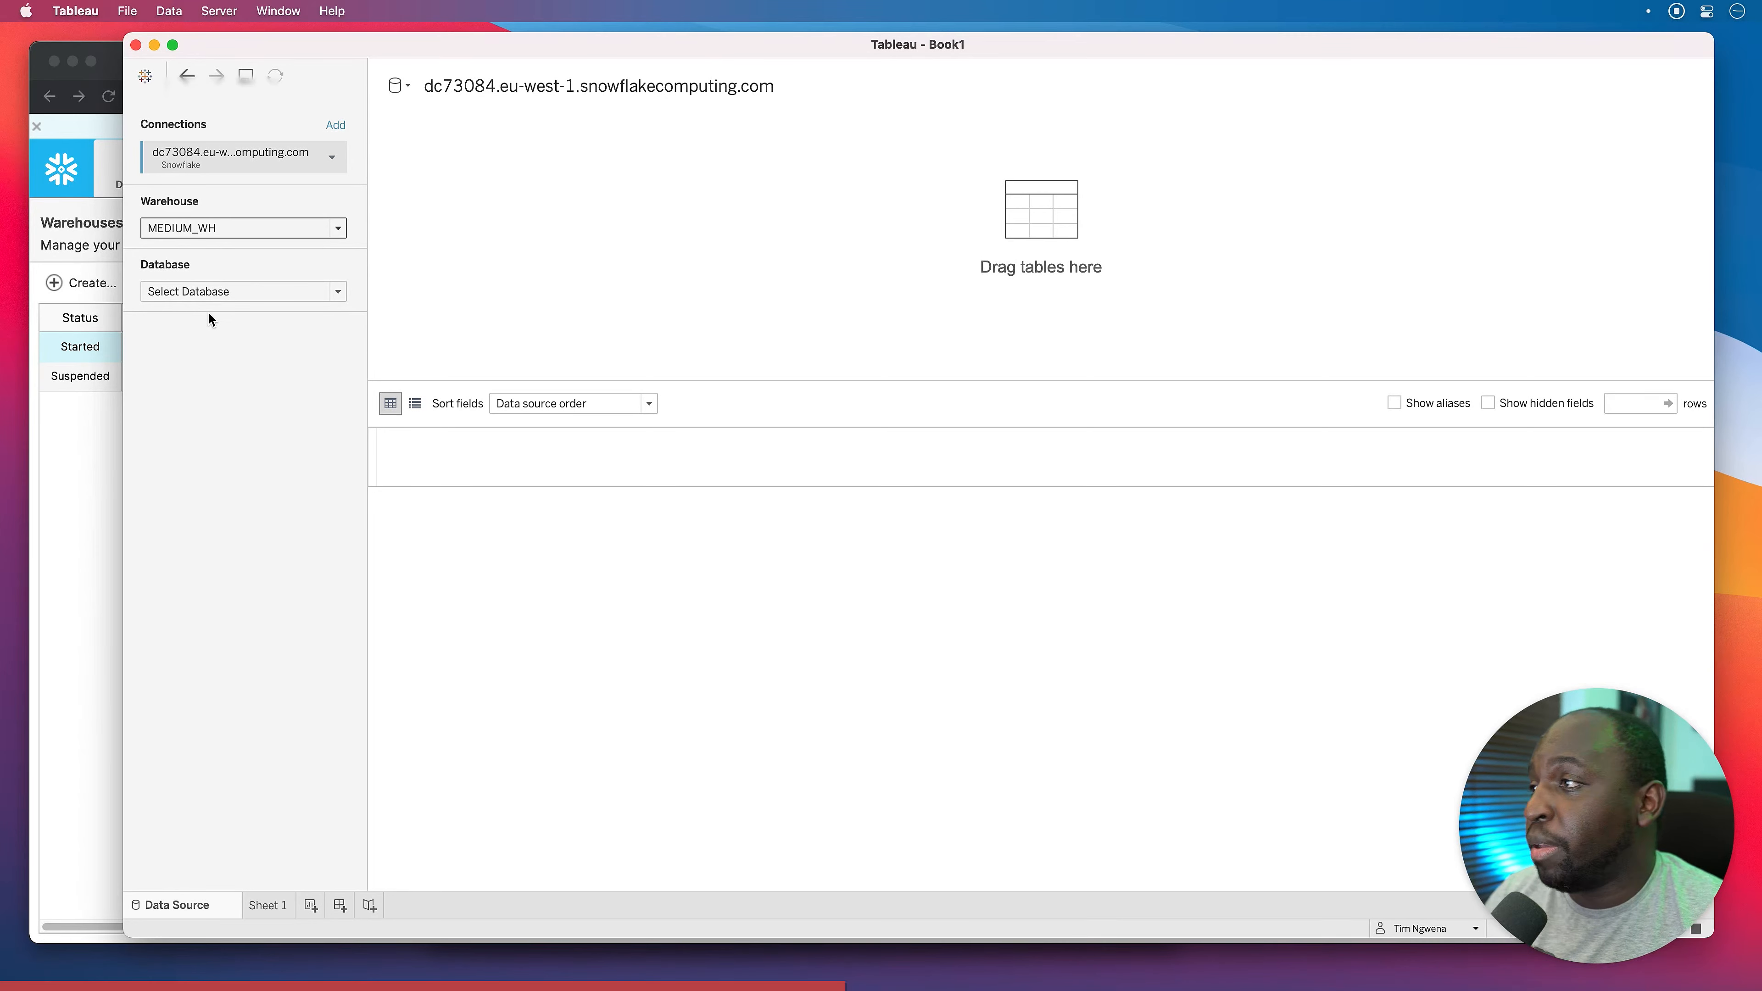
pyautogui.click(225, 293)
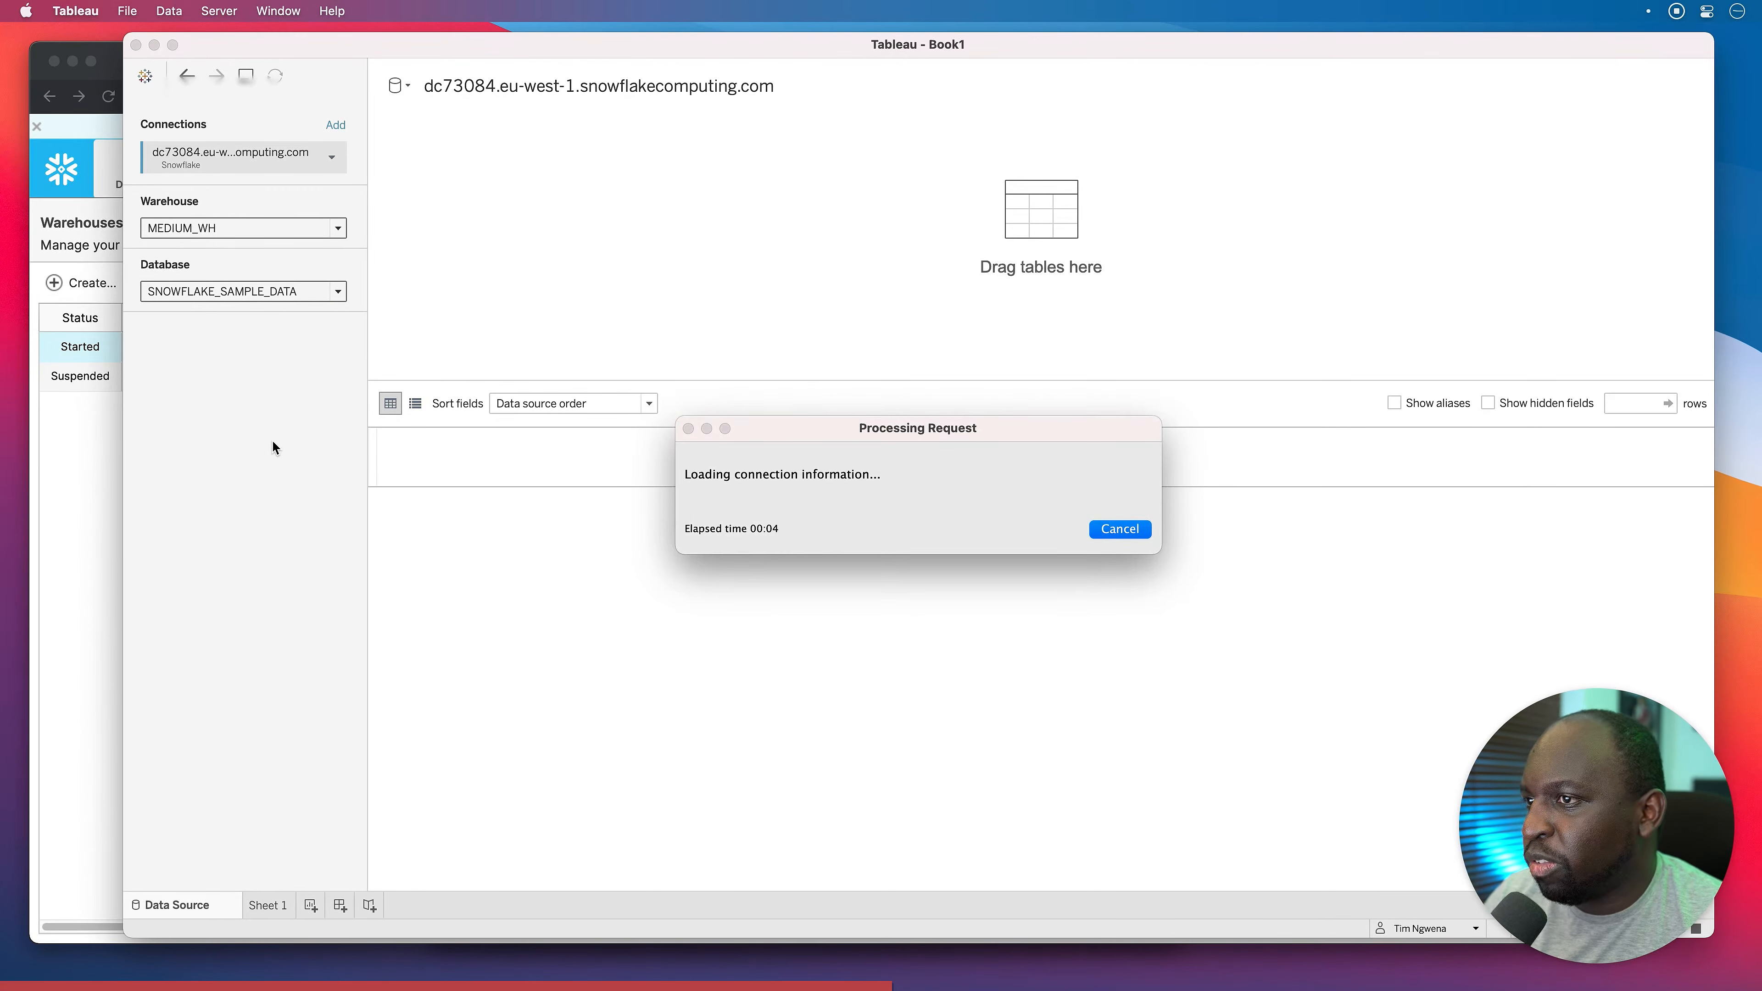
# Choose schema TPCH_SF100, widen the table list, and add ORDERS to the canvas.
pyautogui.click(244, 355)
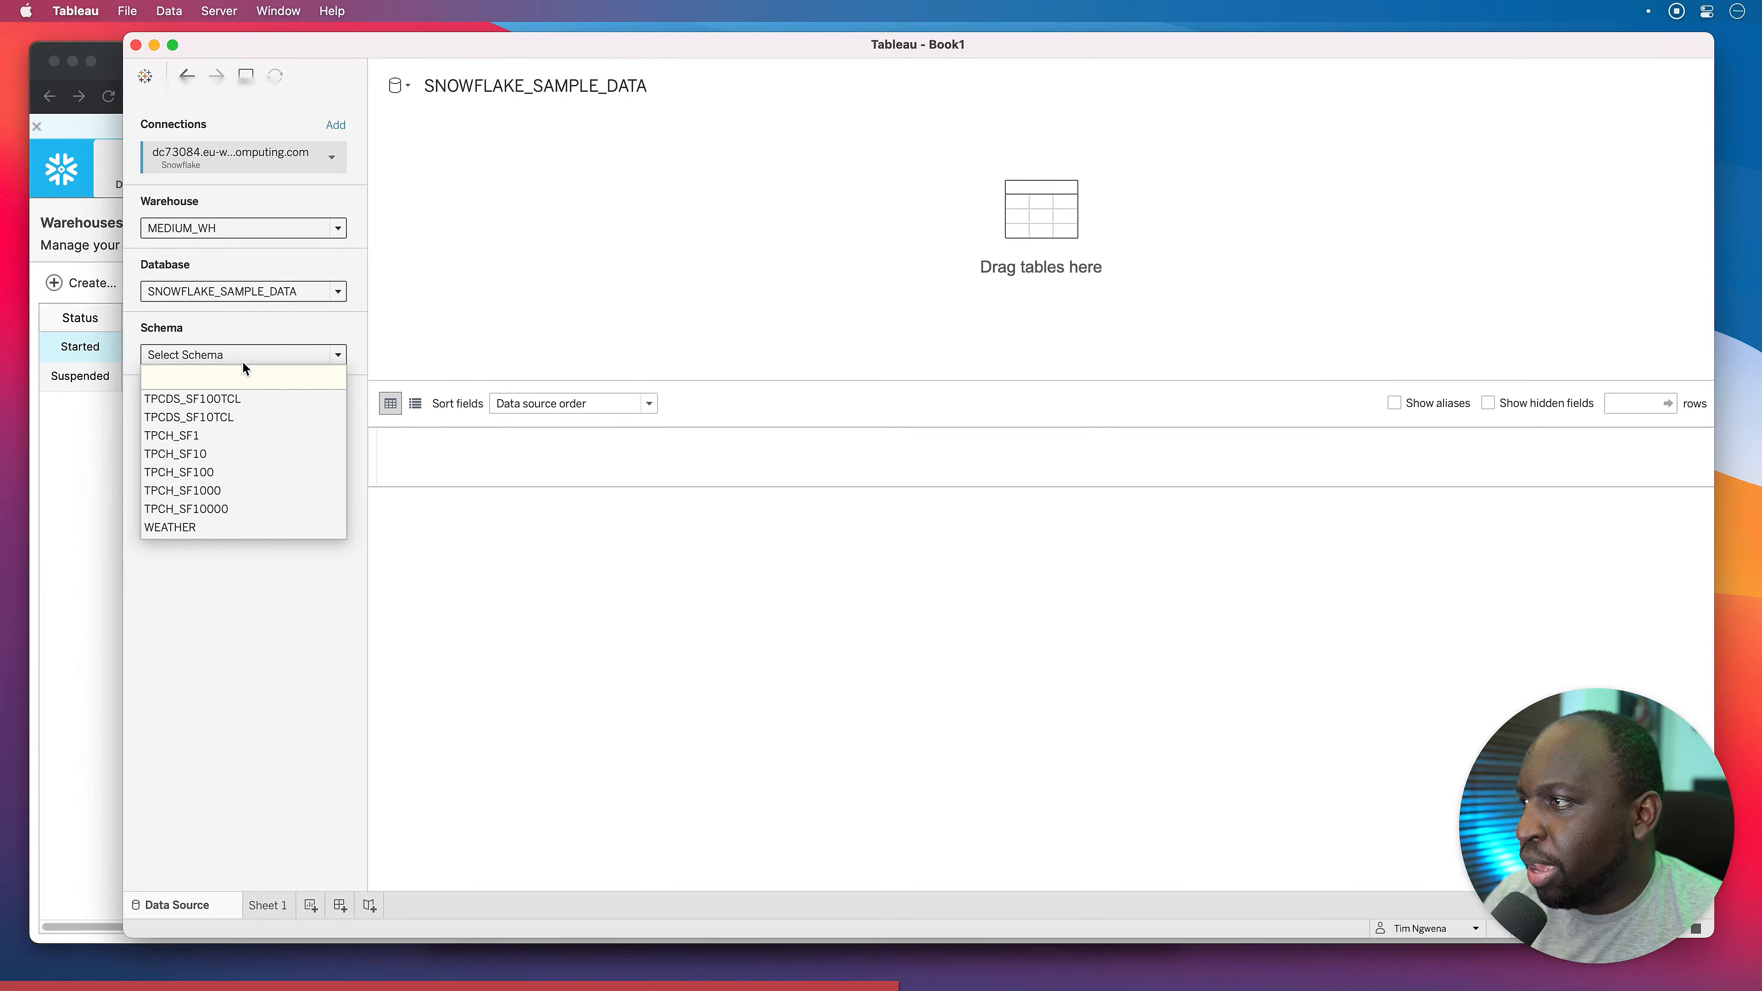
pyautogui.click(209, 474)
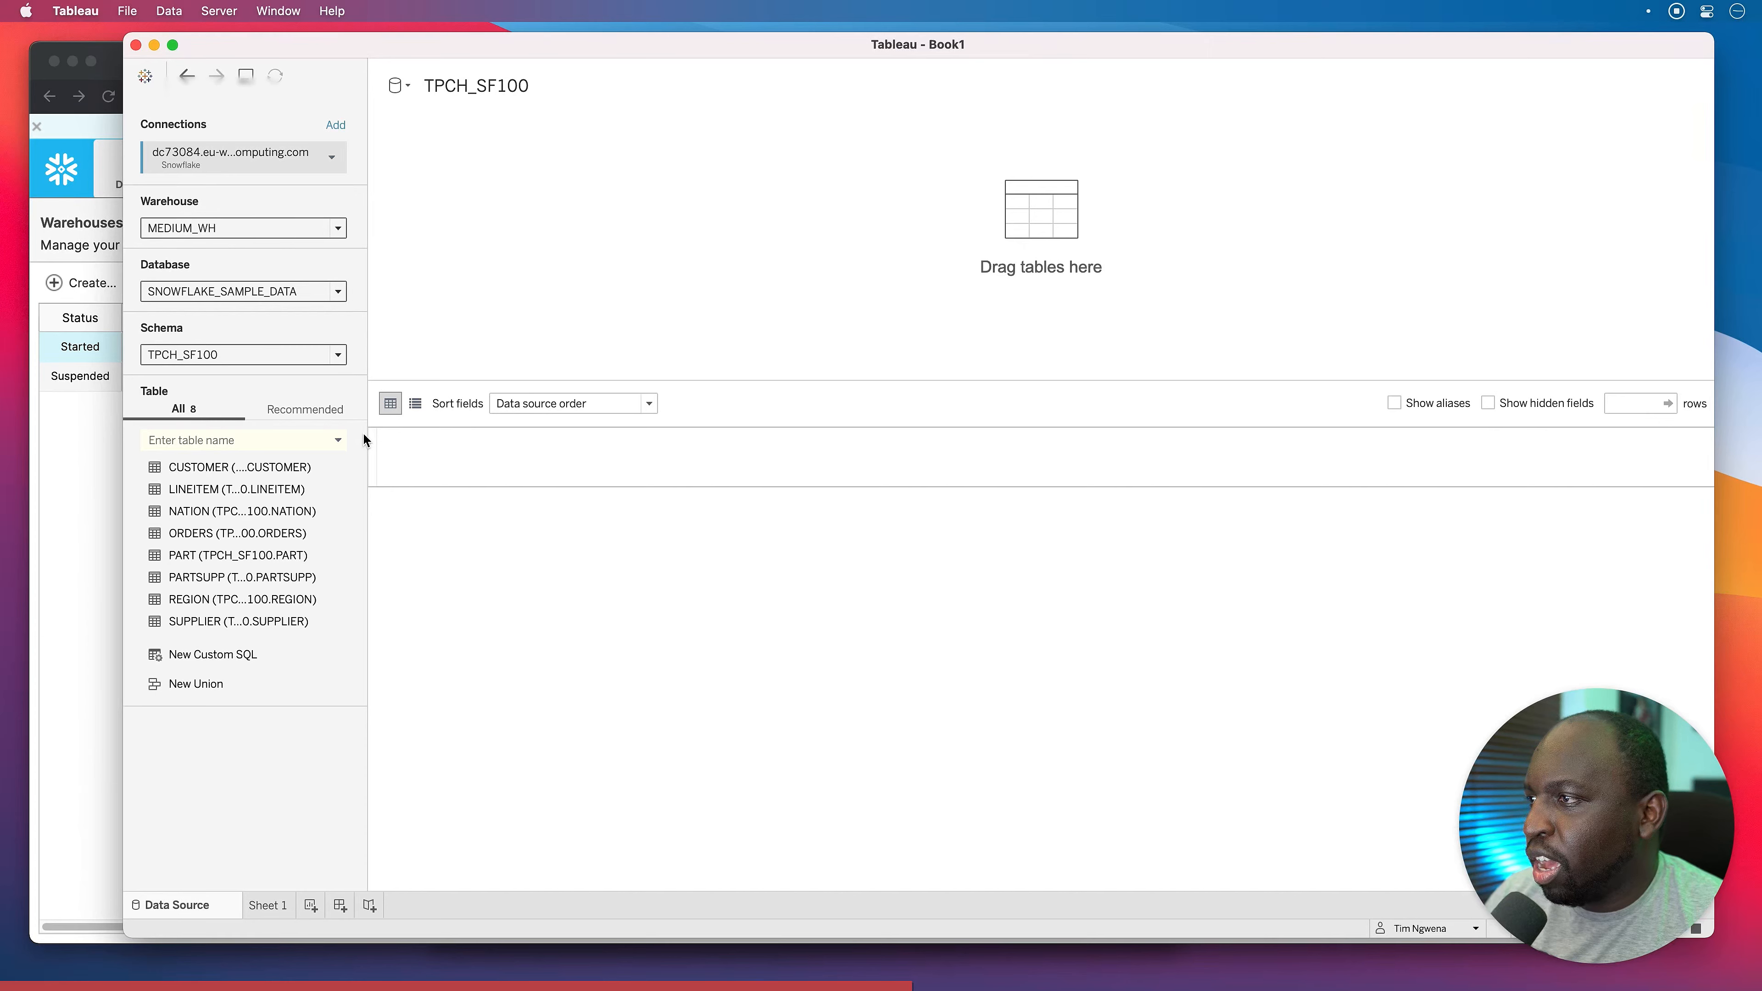
pyautogui.moveTo(364, 439); pyautogui.dragTo(477, 437)
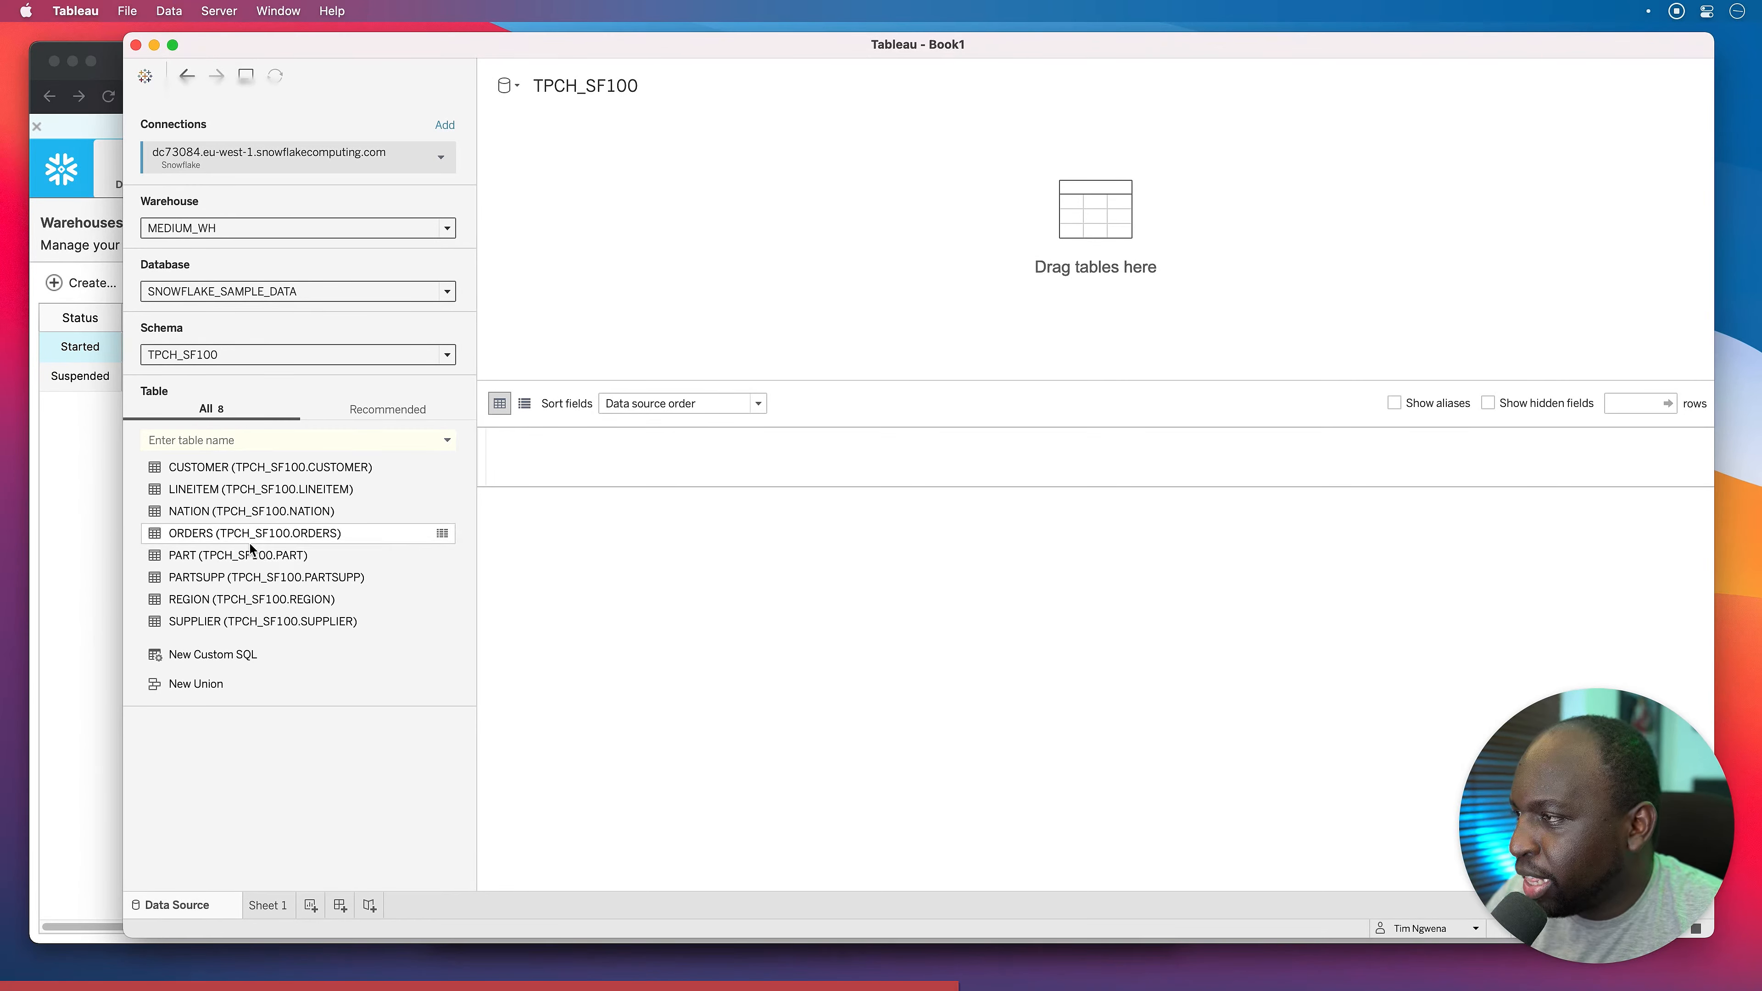
pyautogui.moveTo(201, 535); pyautogui.dragTo(601, 256)
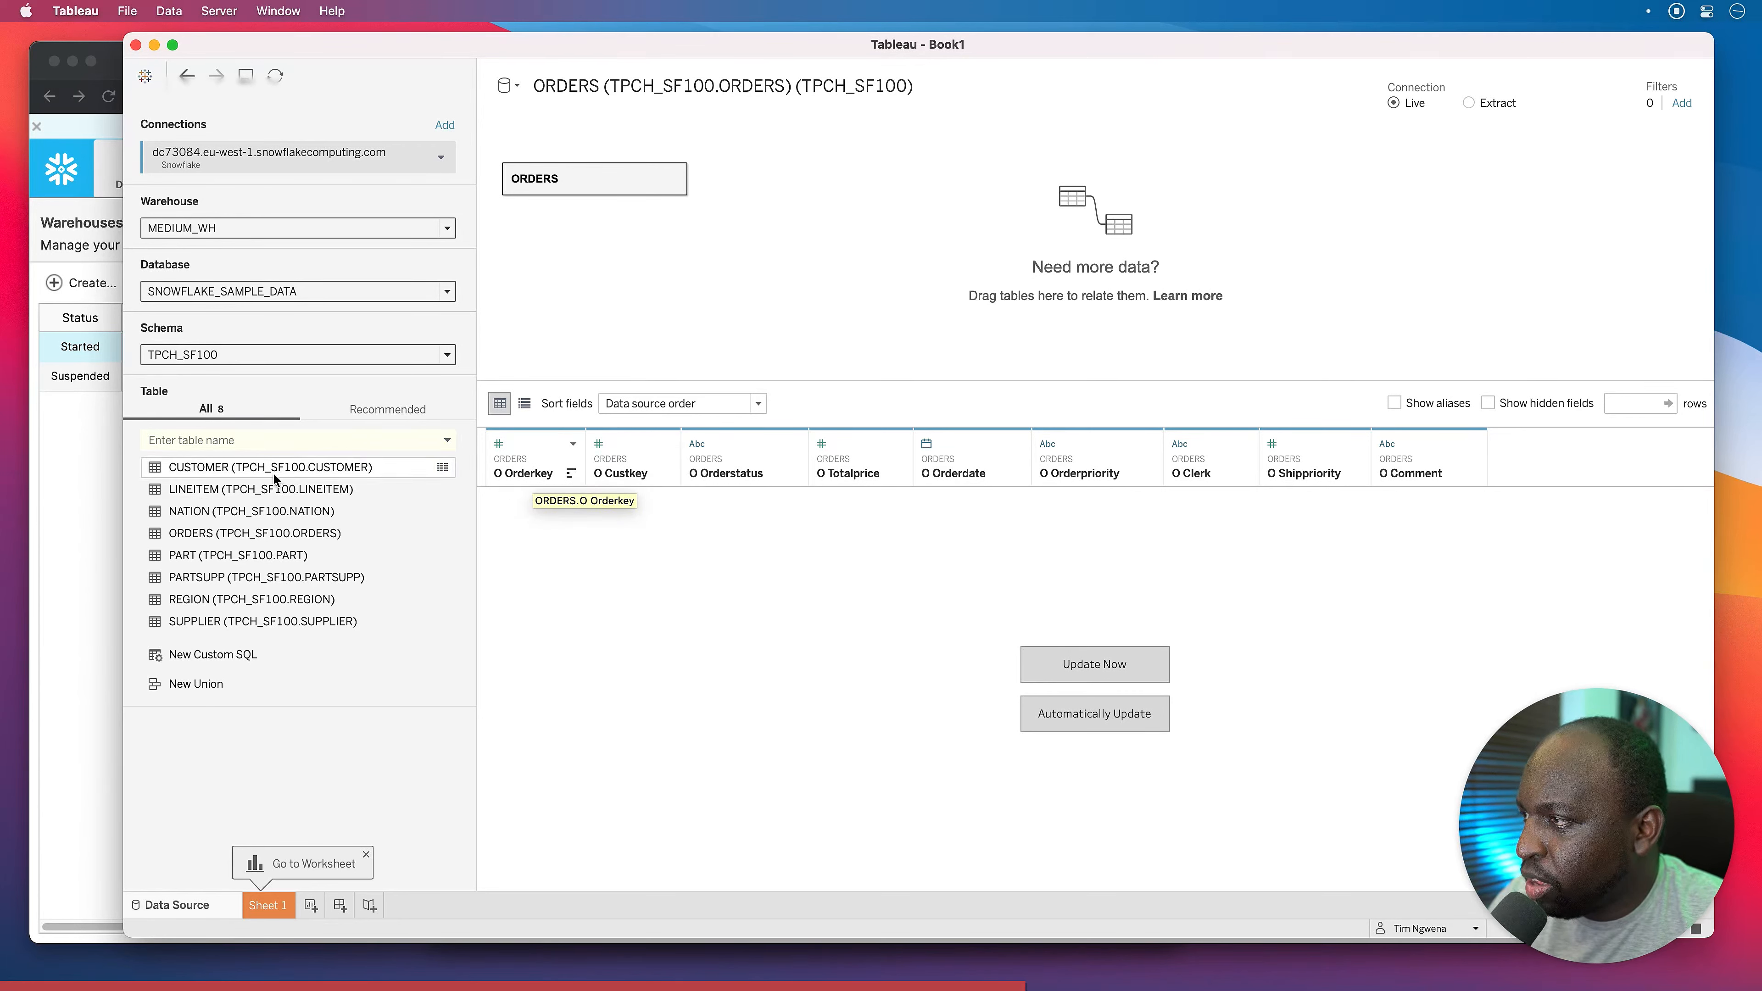
# Add CUSTOMER beside ORDERS and relate them on O Custkey = C Custkey.
pyautogui.moveTo(250, 477); pyautogui.dragTo(785, 208)
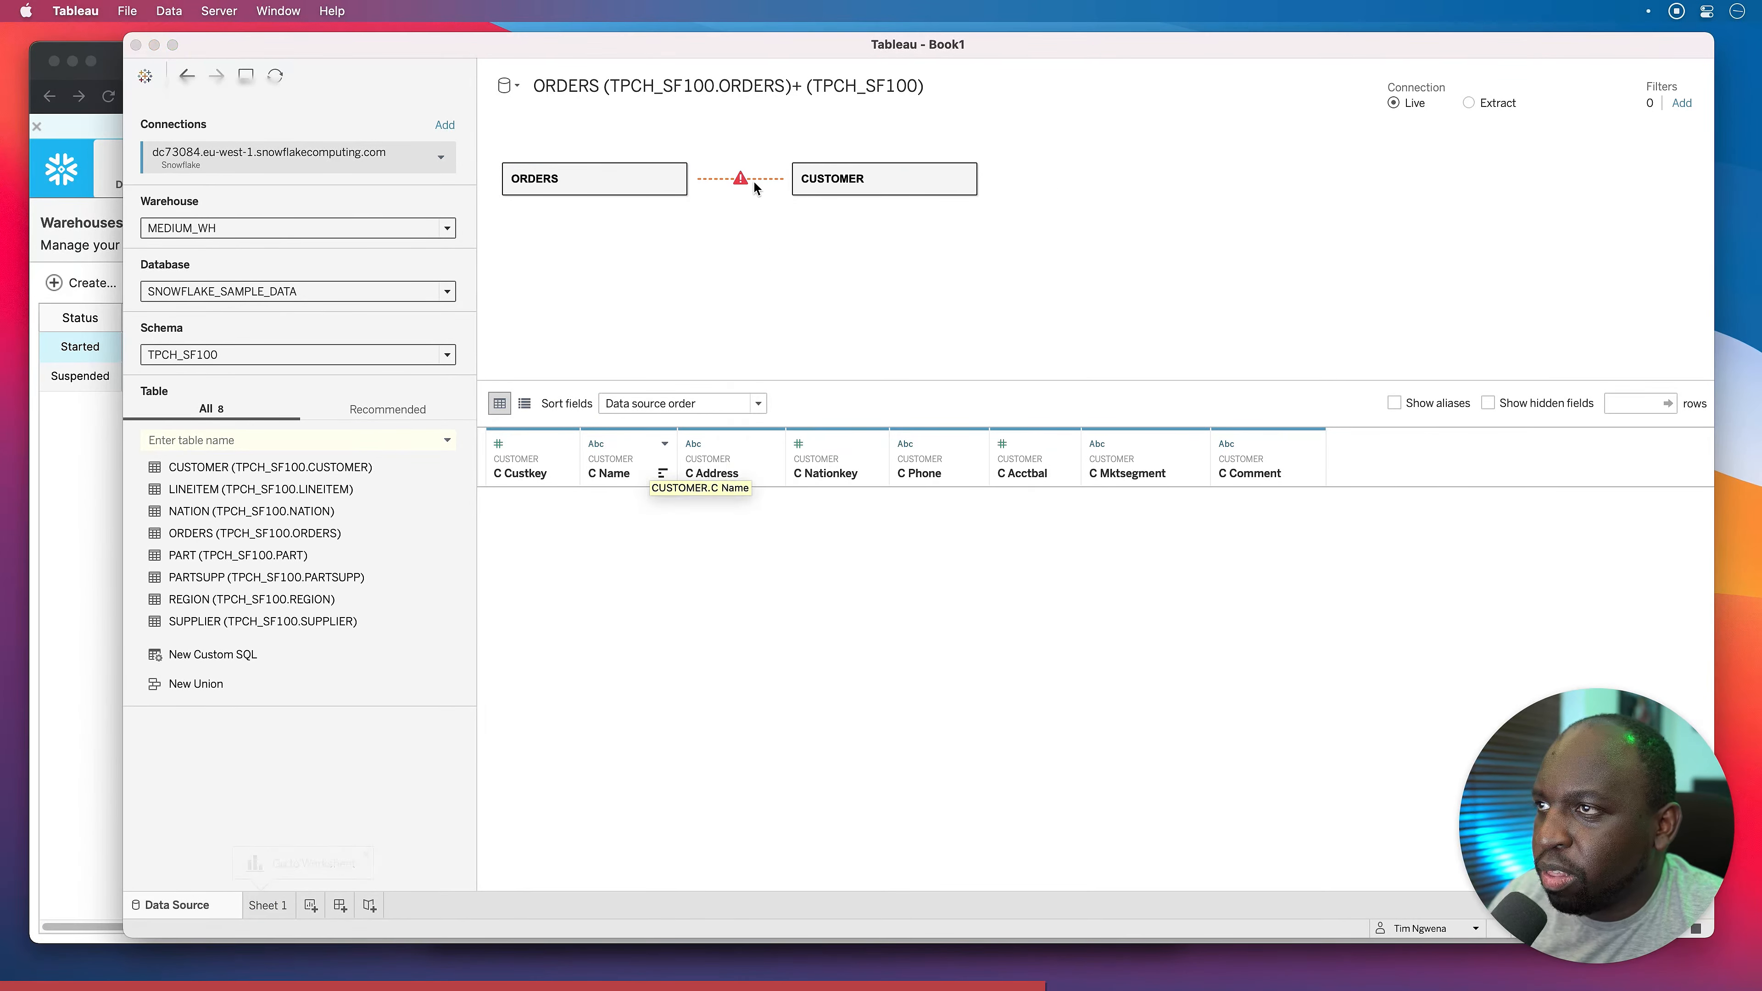
pyautogui.click(741, 180)
pyautogui.click(778, 527)
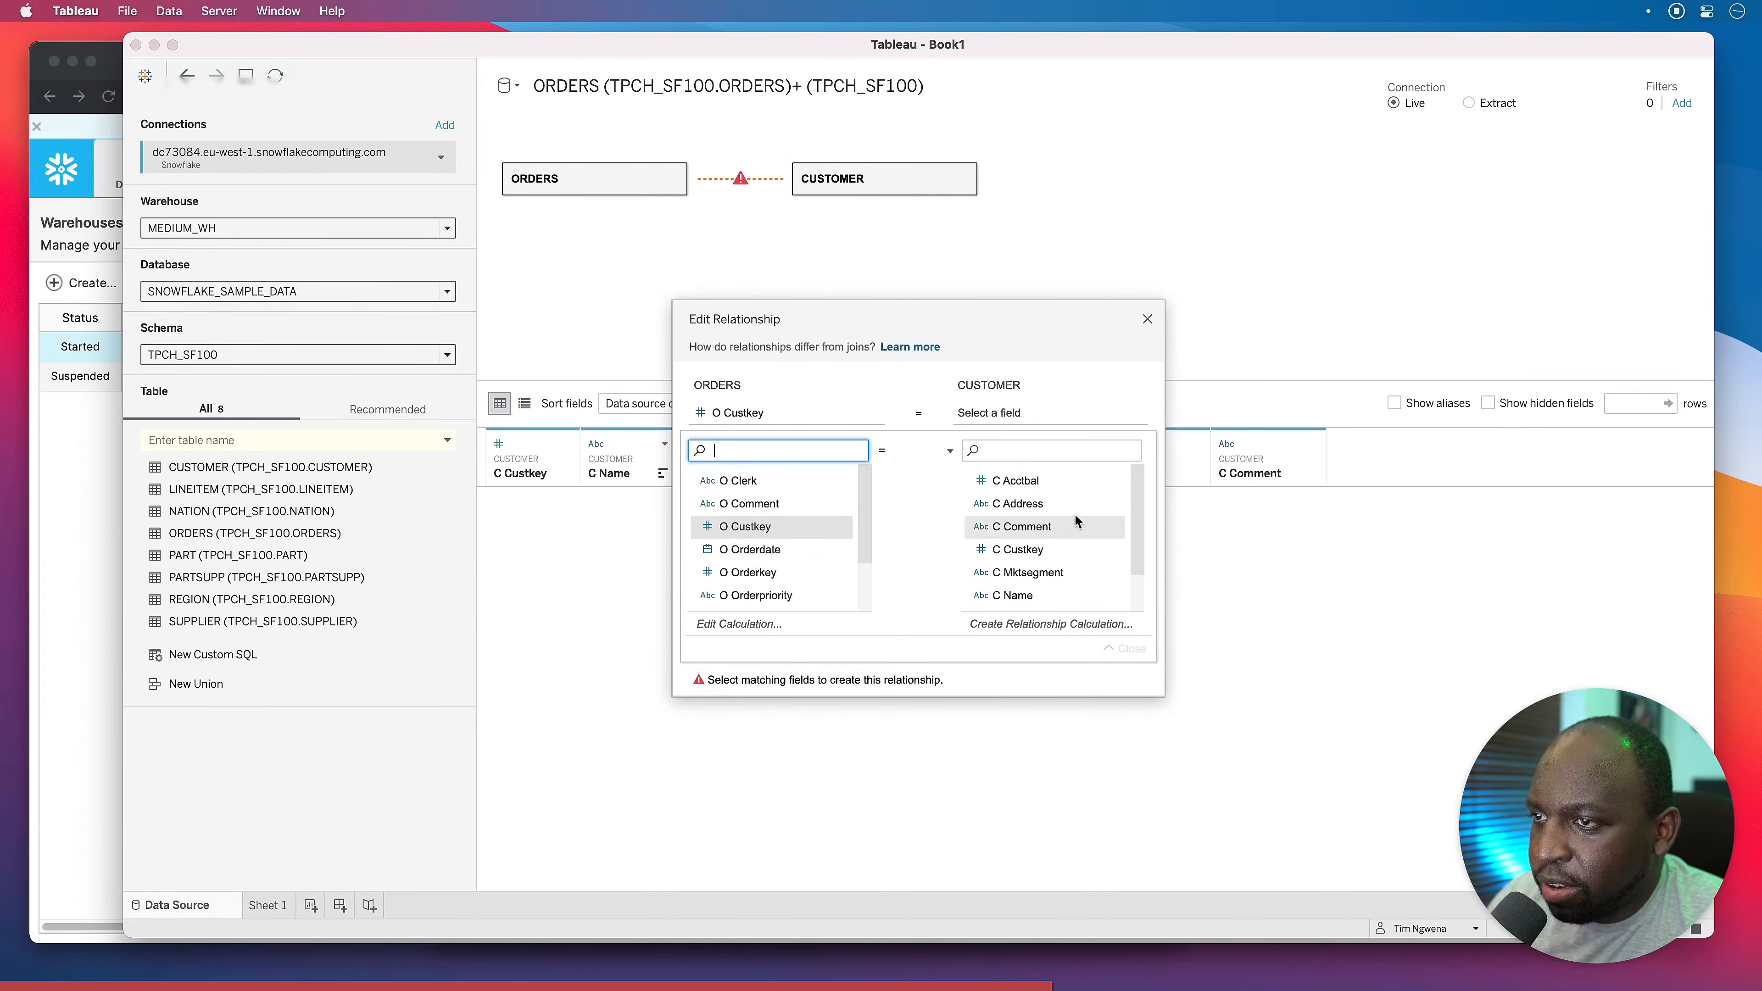
pyautogui.click(1046, 549)
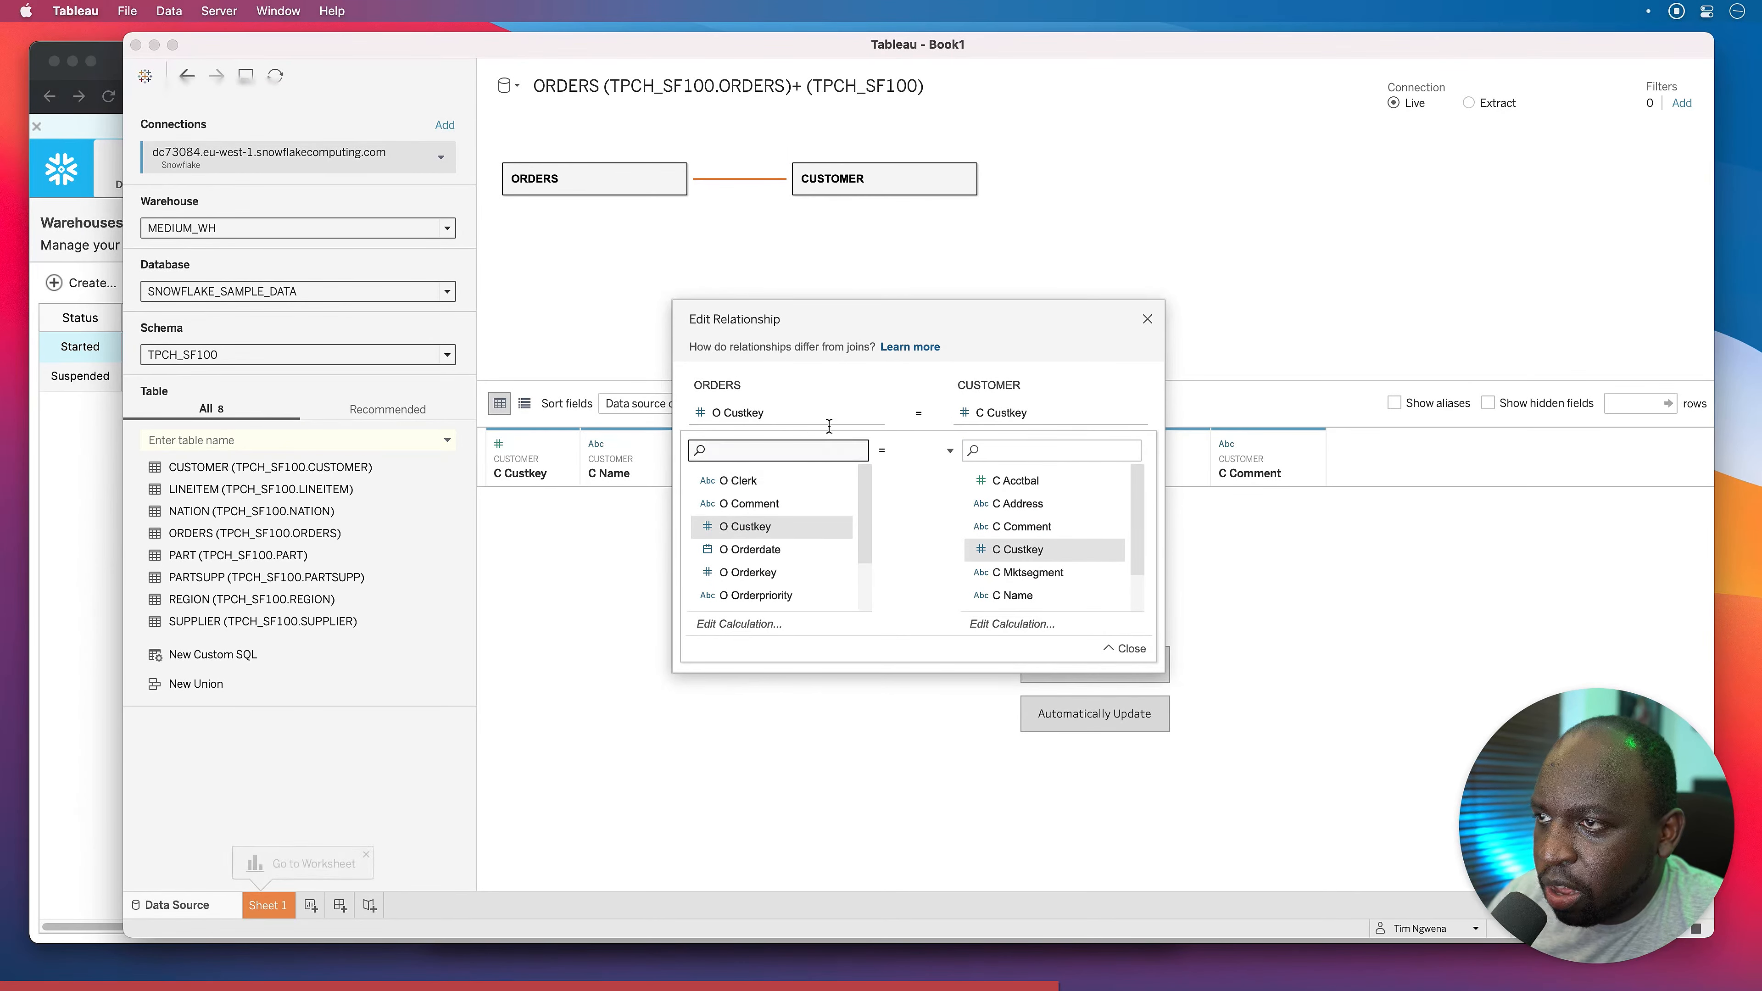
pyautogui.click(1129, 649)
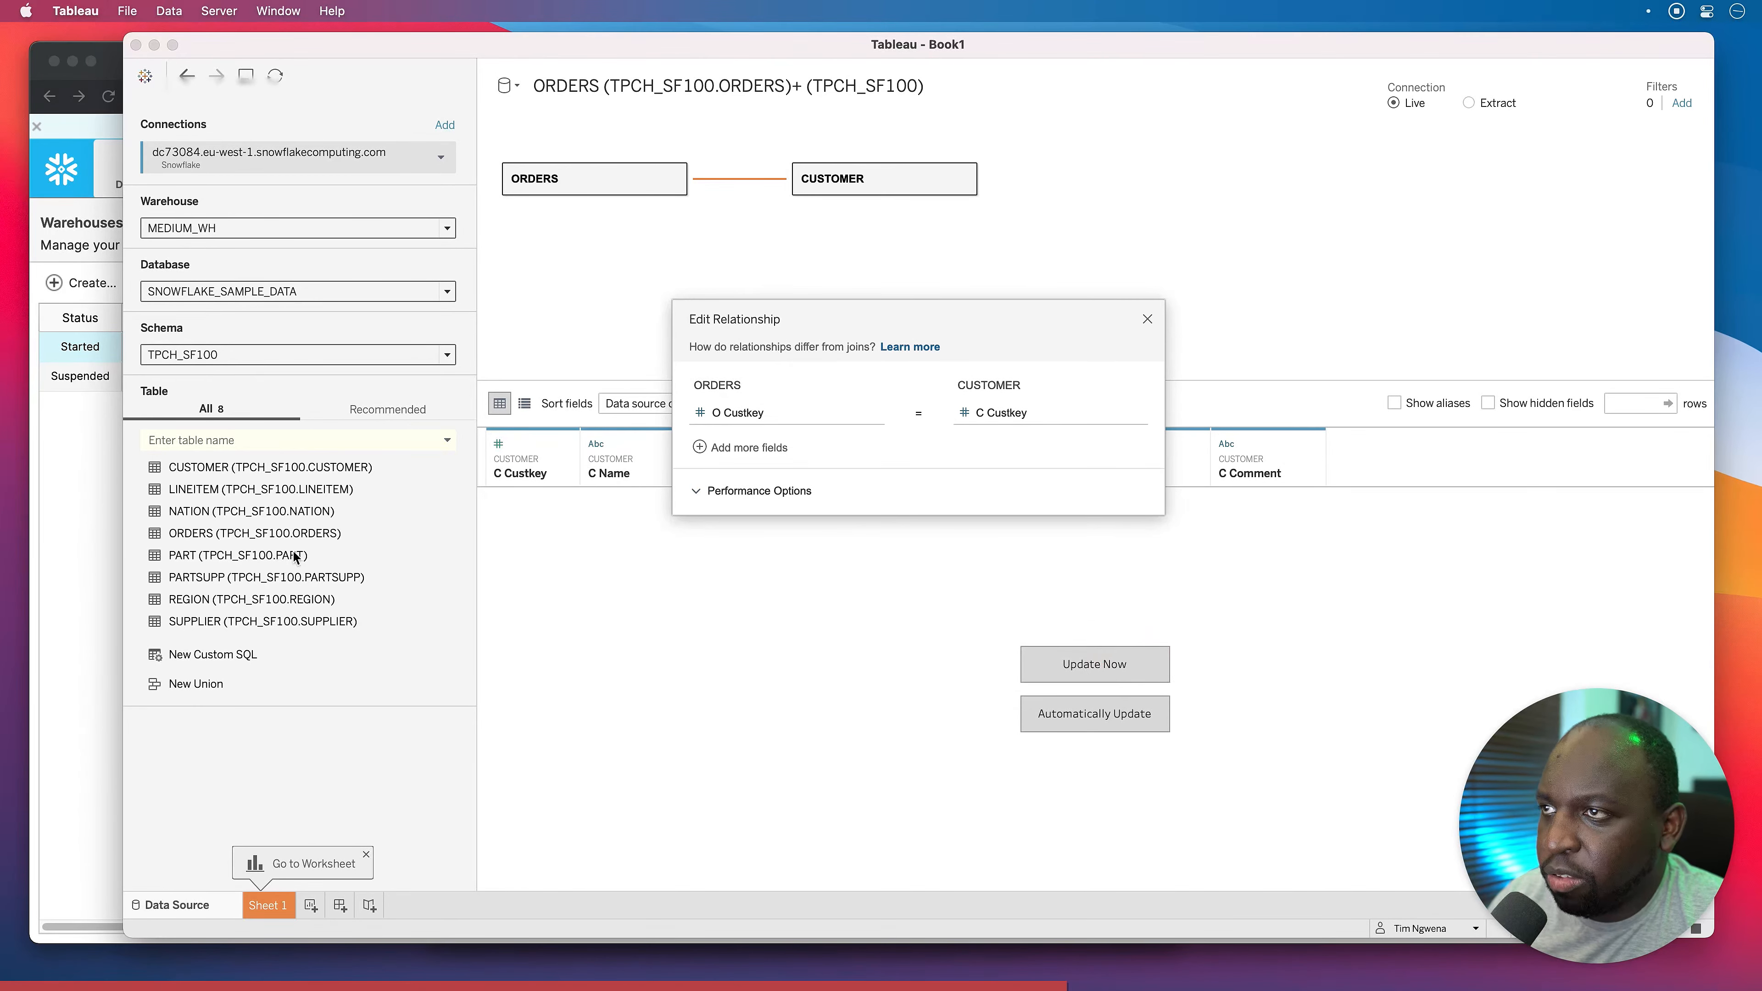
pyautogui.click(1146, 320)
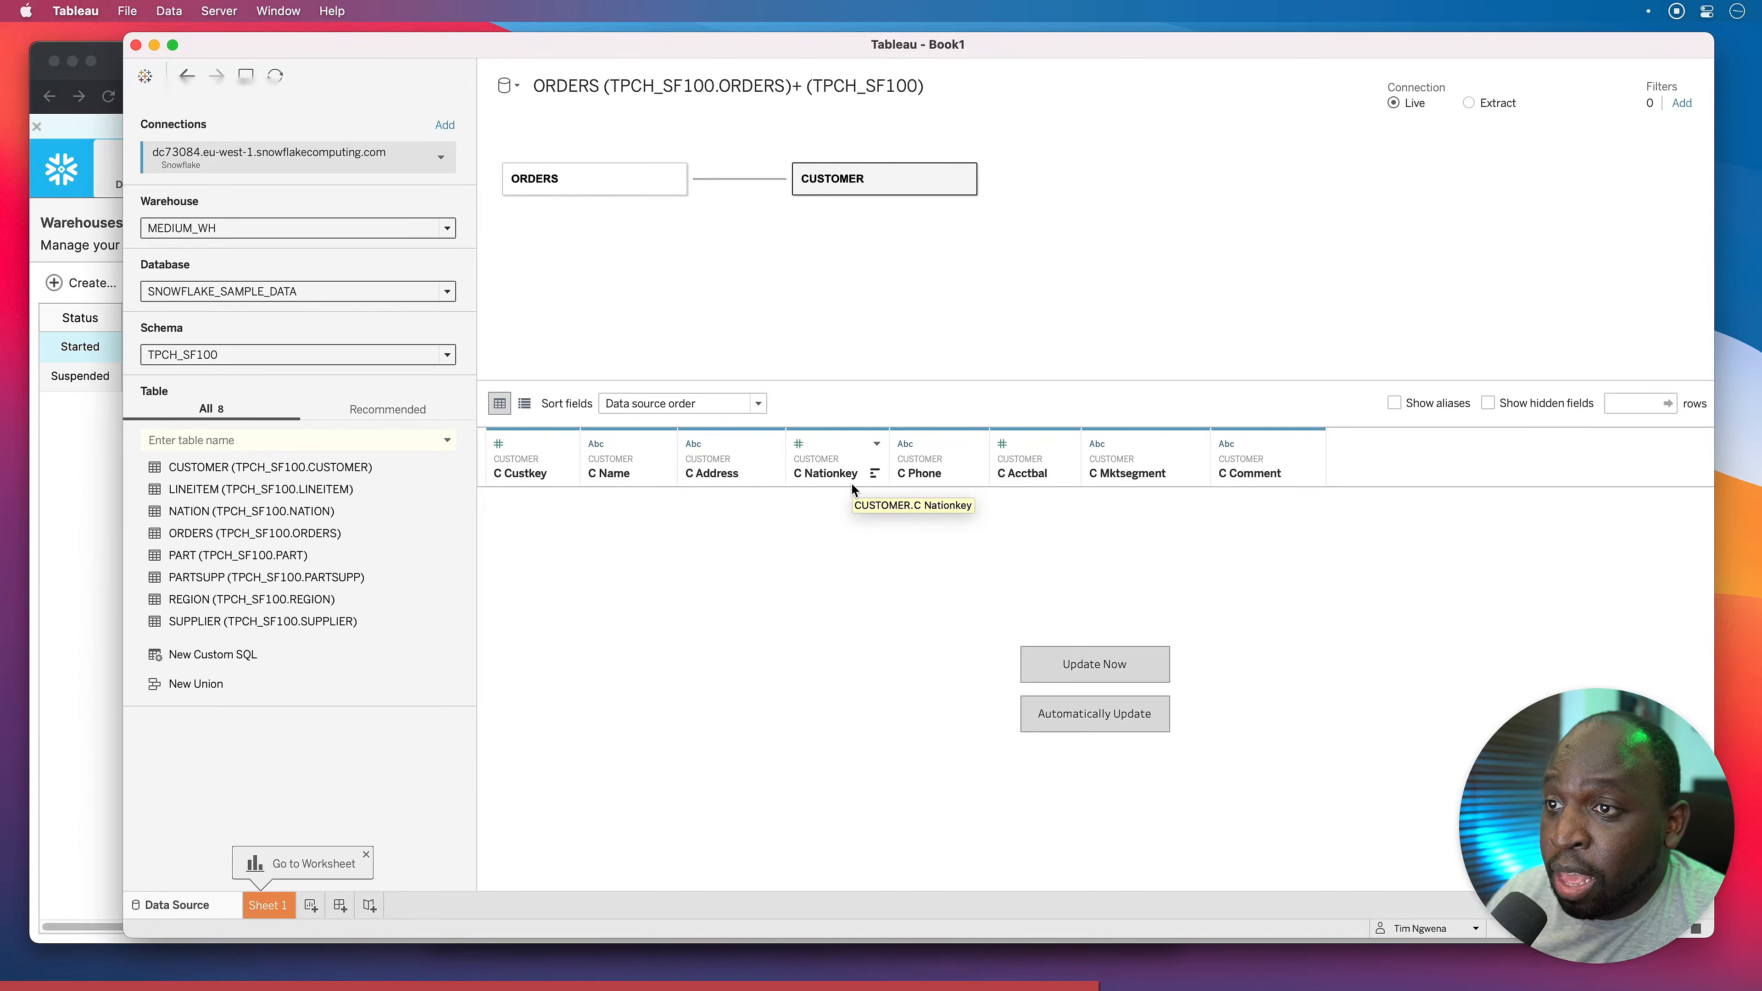
# Add NATION next to CUSTOMER, related on C Nationkey = N Nationkey.
pyautogui.moveTo(179, 512); pyautogui.dragTo(1095, 194)
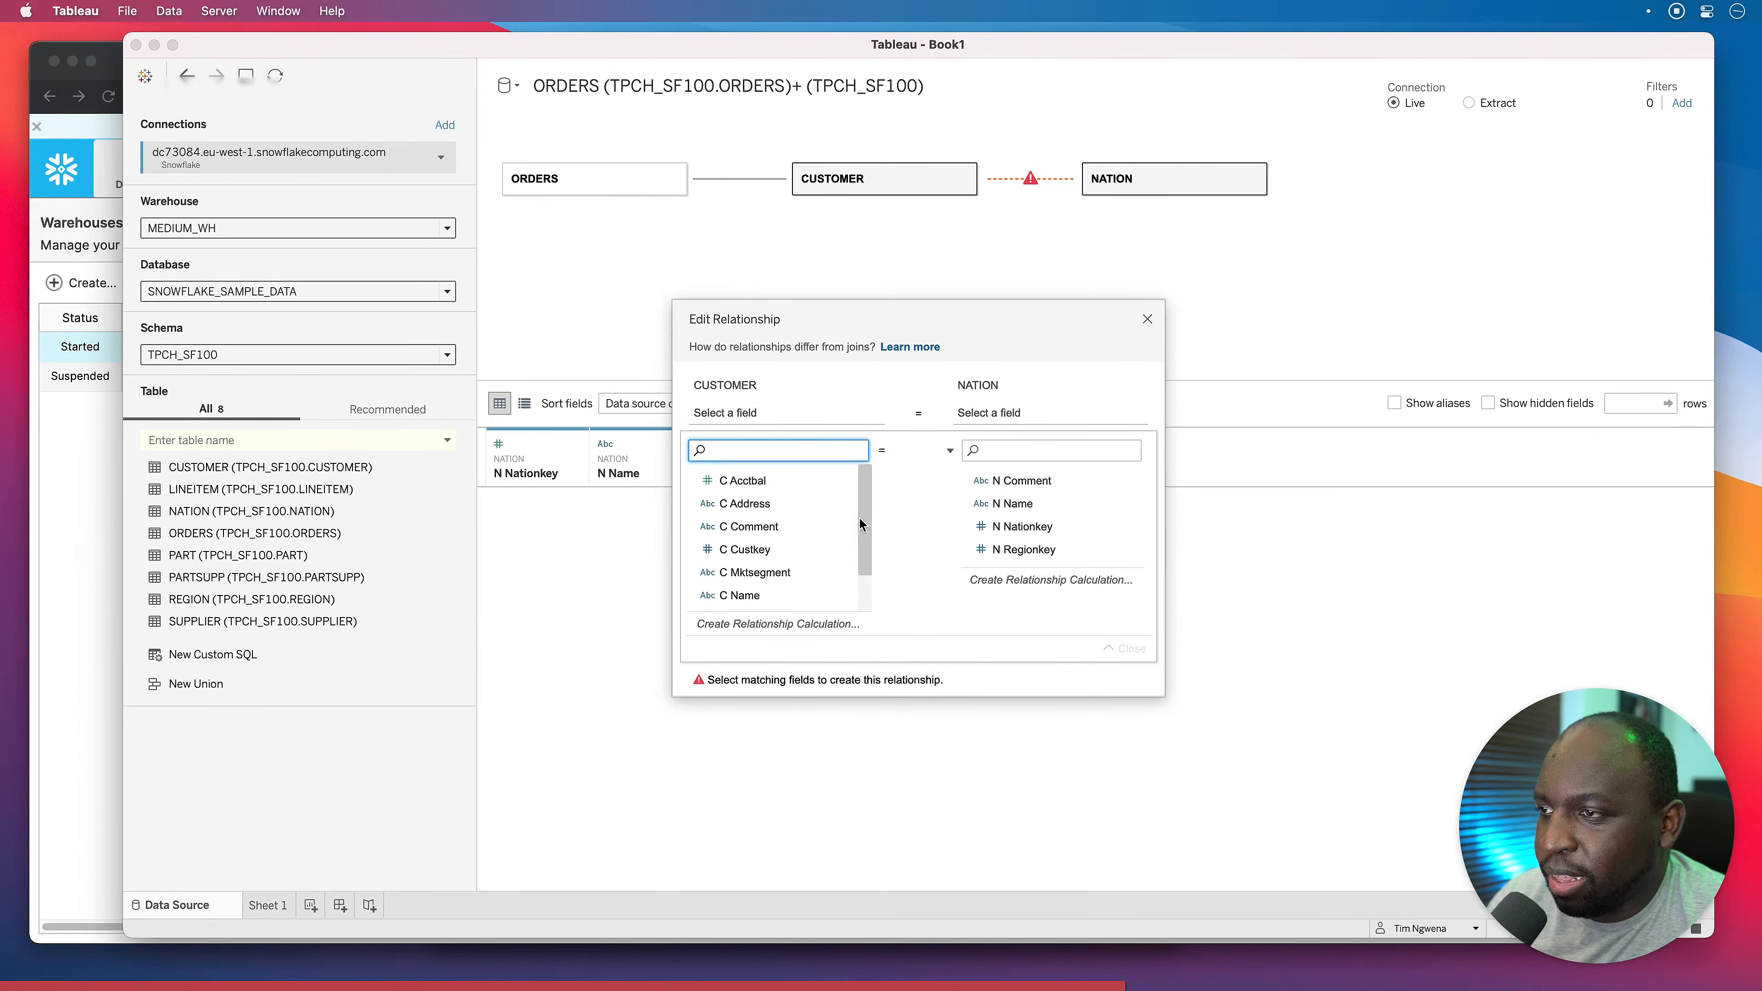
pyautogui.moveTo(864, 514); pyautogui.dragTo(864, 548)
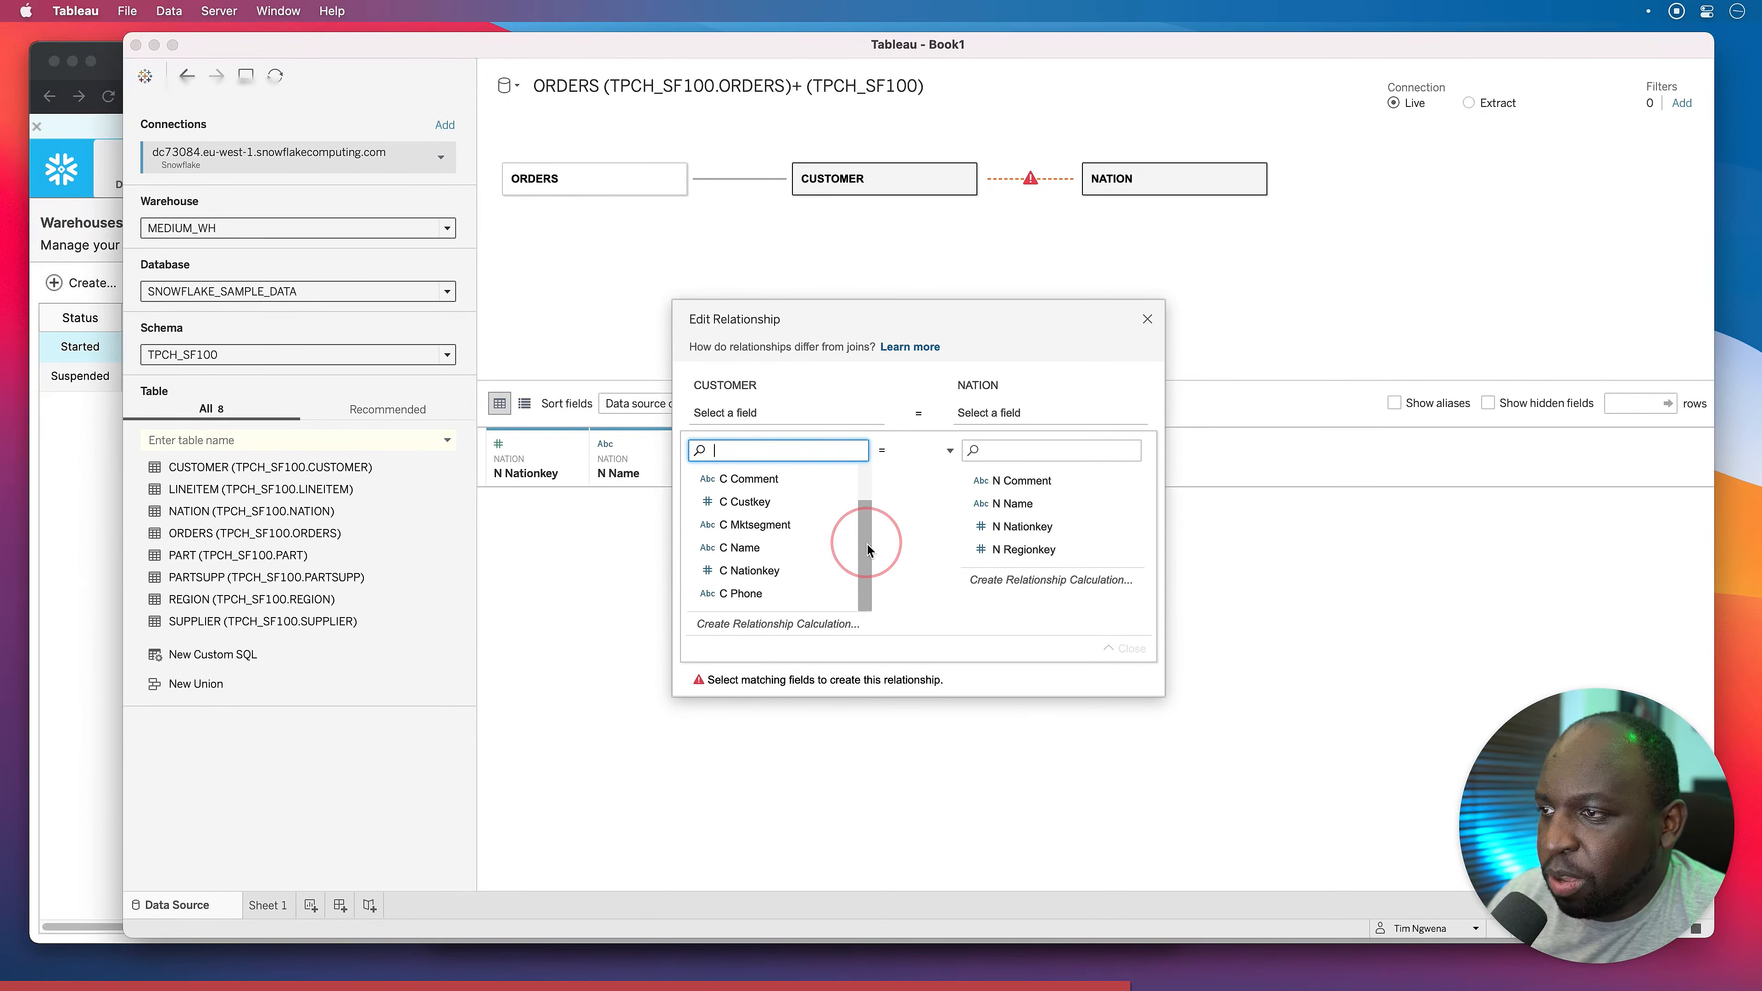
pyautogui.click(763, 571)
pyautogui.click(1064, 532)
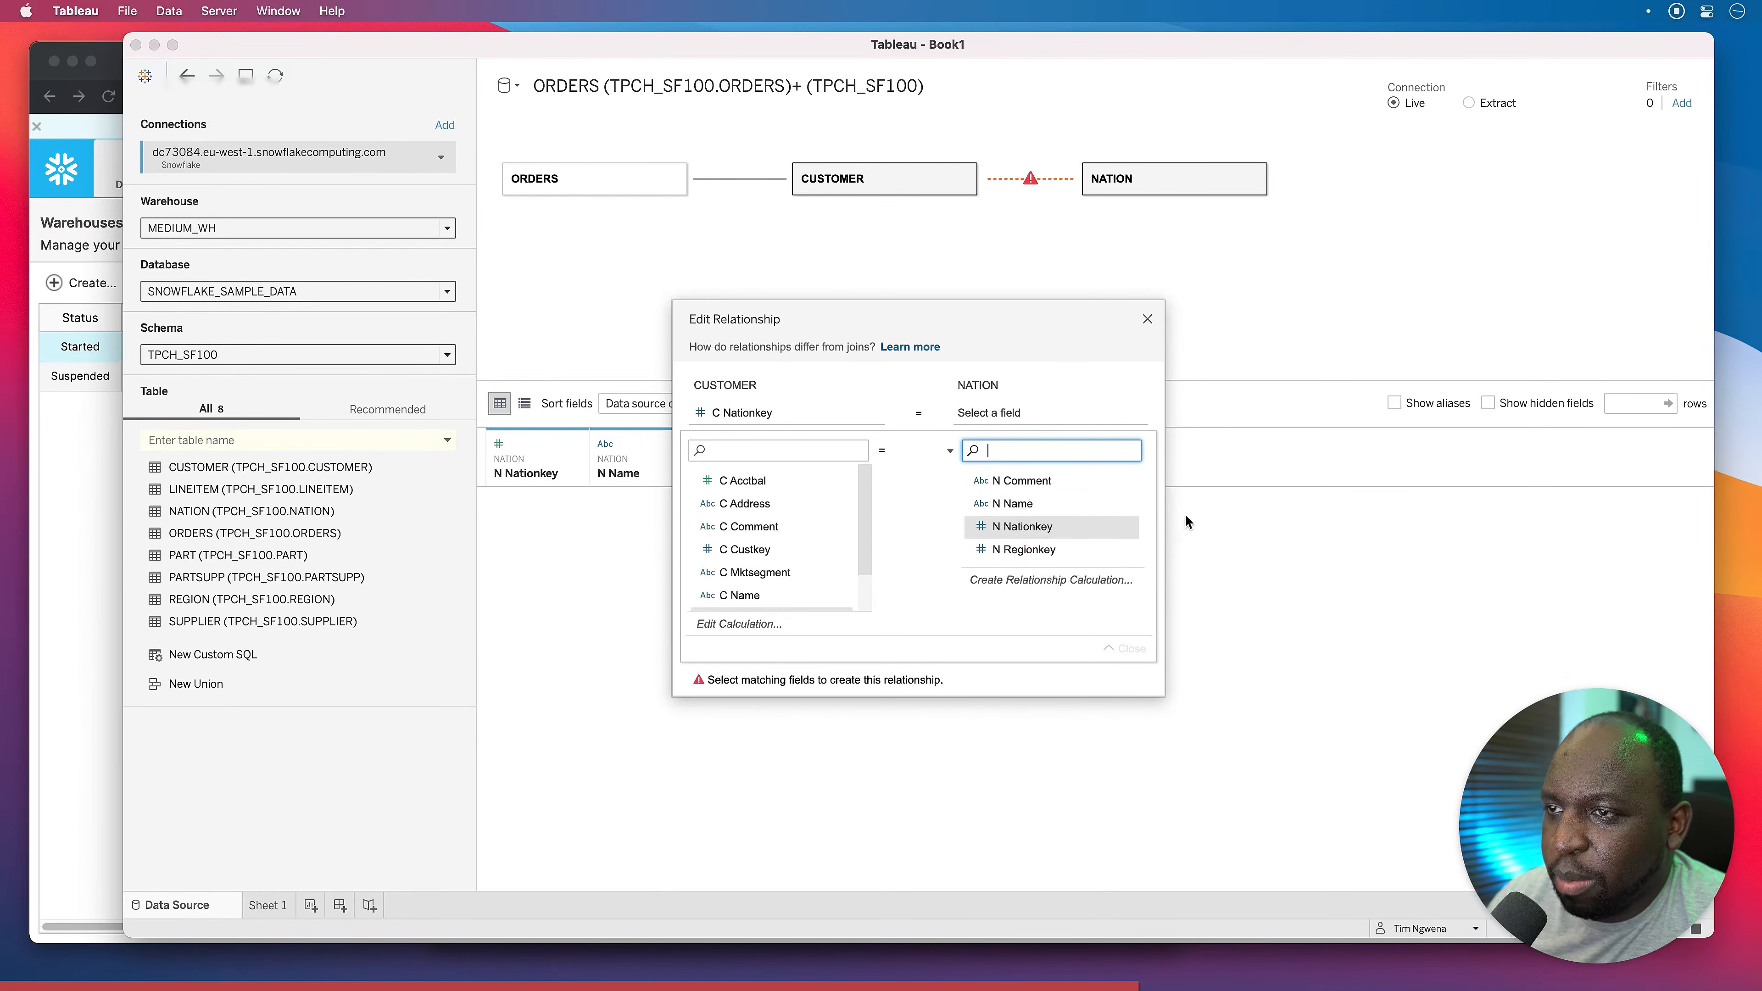
pyautogui.click(1148, 324)
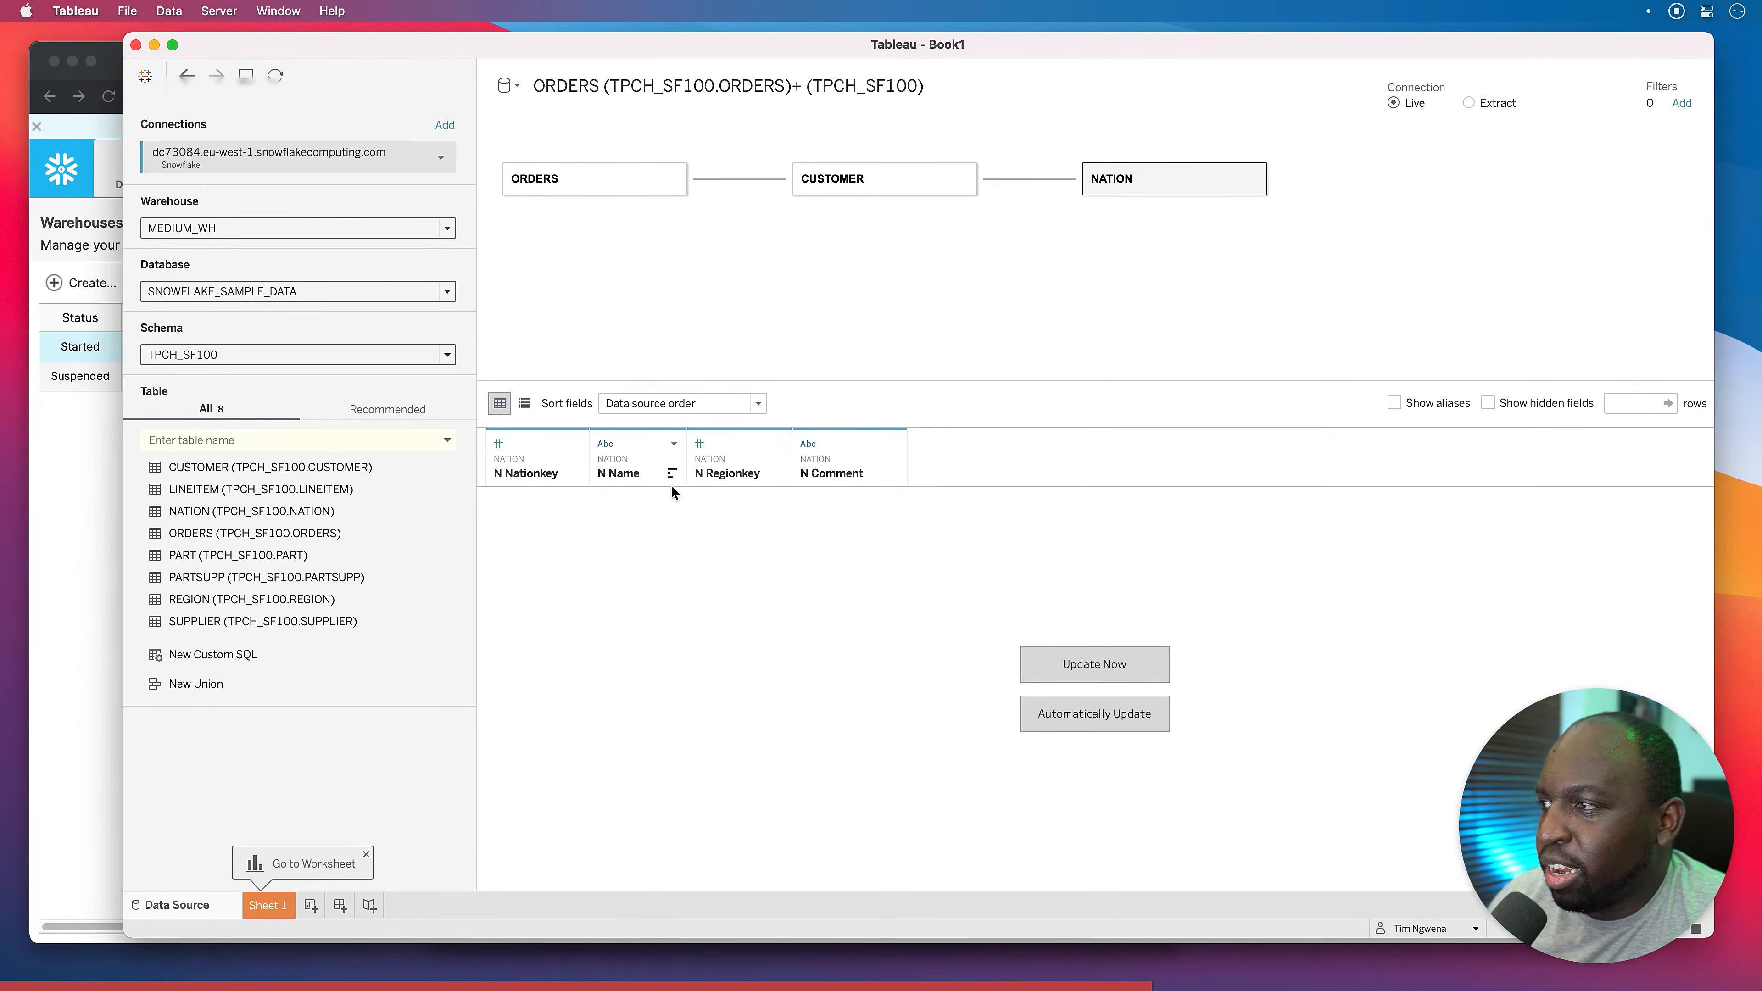
# Add REGION linked to NATION, related on N Regionkey = R Regionkey.
pyautogui.moveTo(229, 599); pyautogui.dragTo(1365, 207)
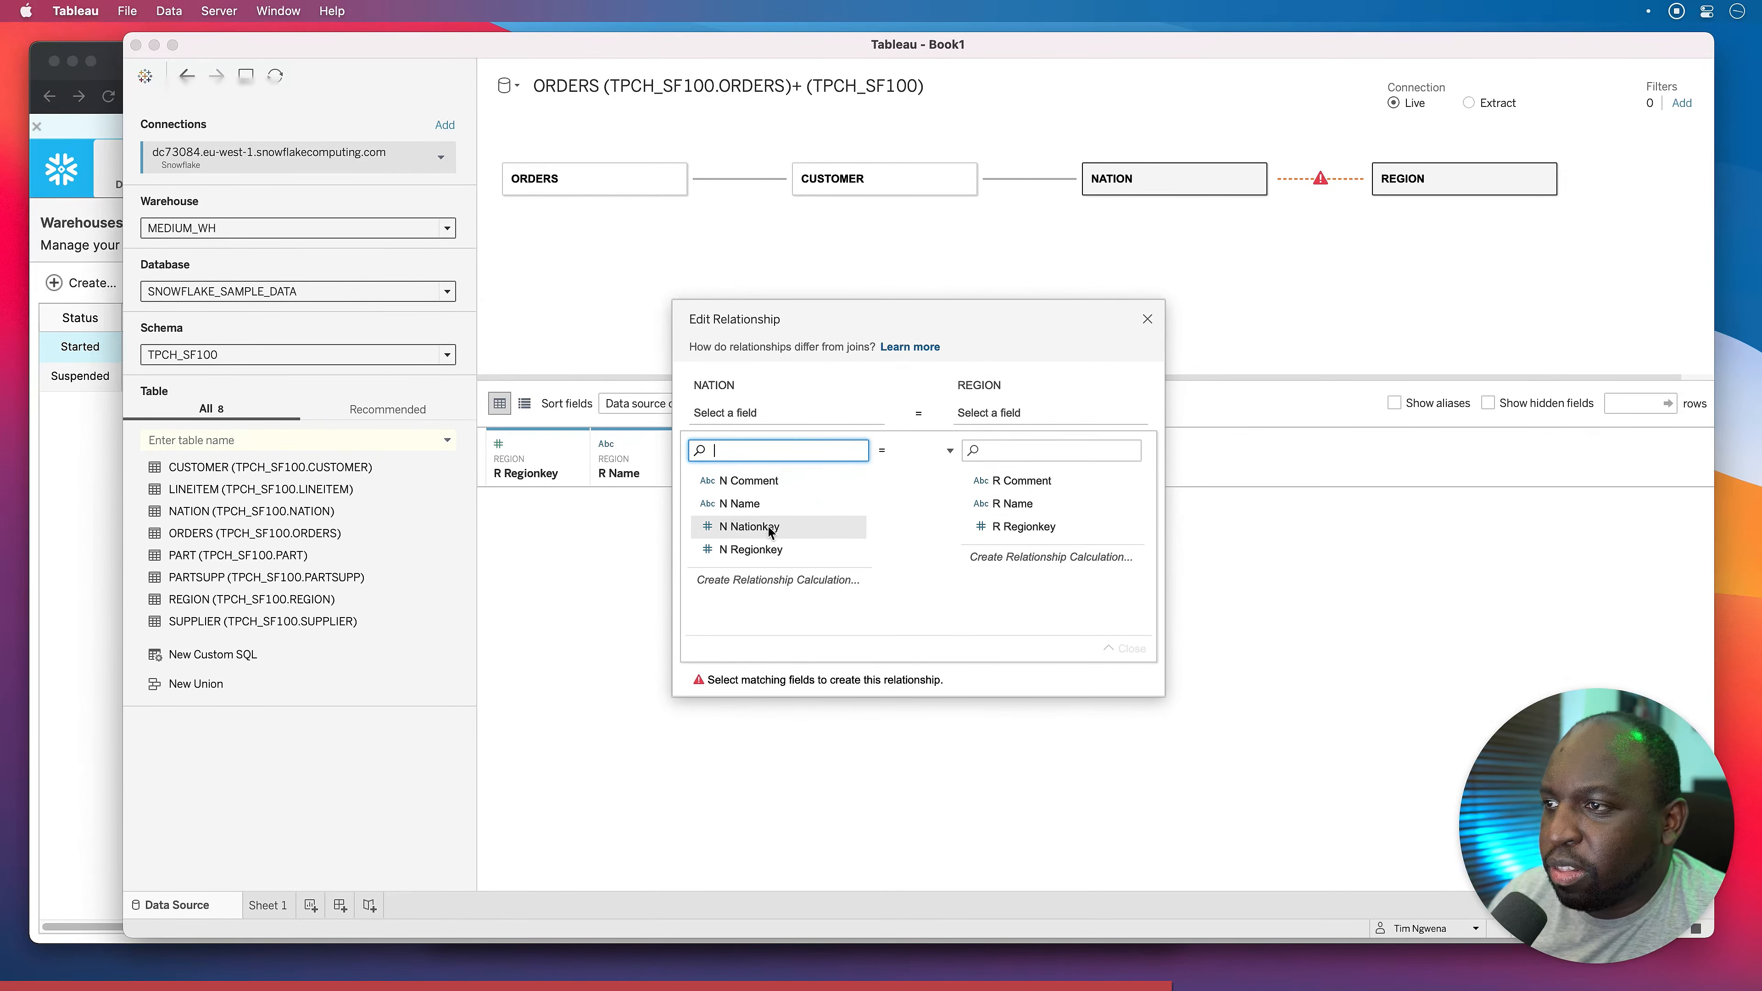
pyautogui.click(763, 548)
pyautogui.click(1061, 526)
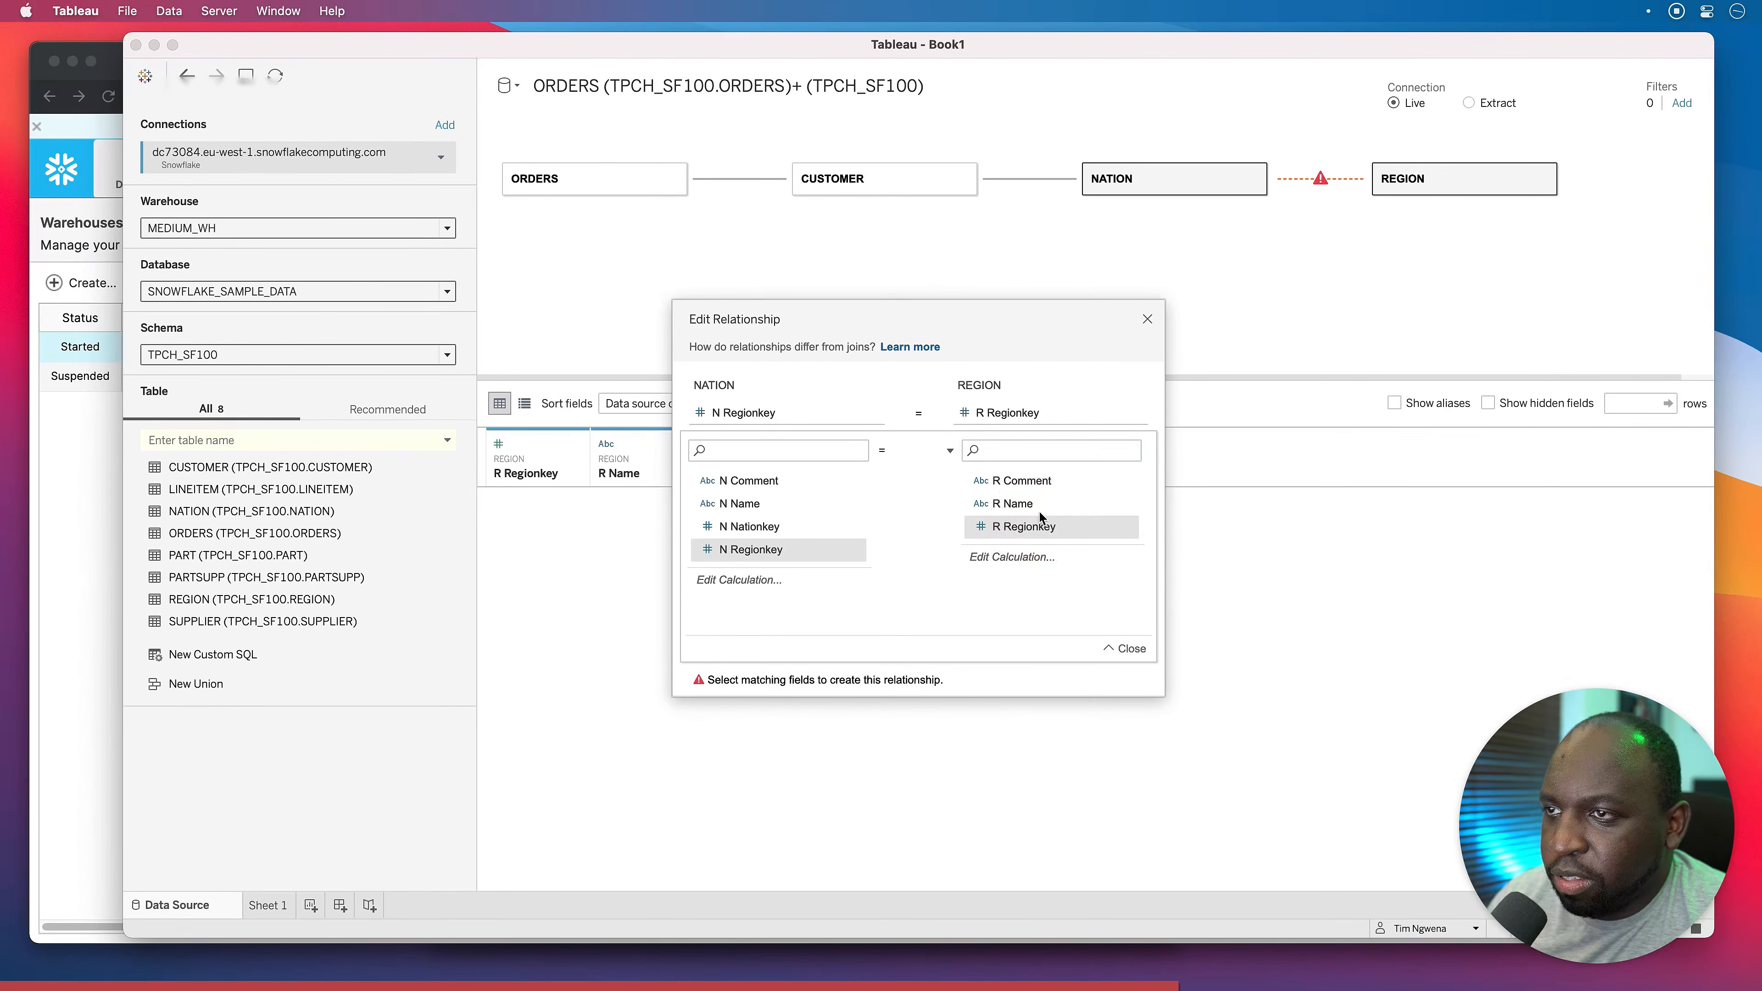
pyautogui.click(1147, 319)
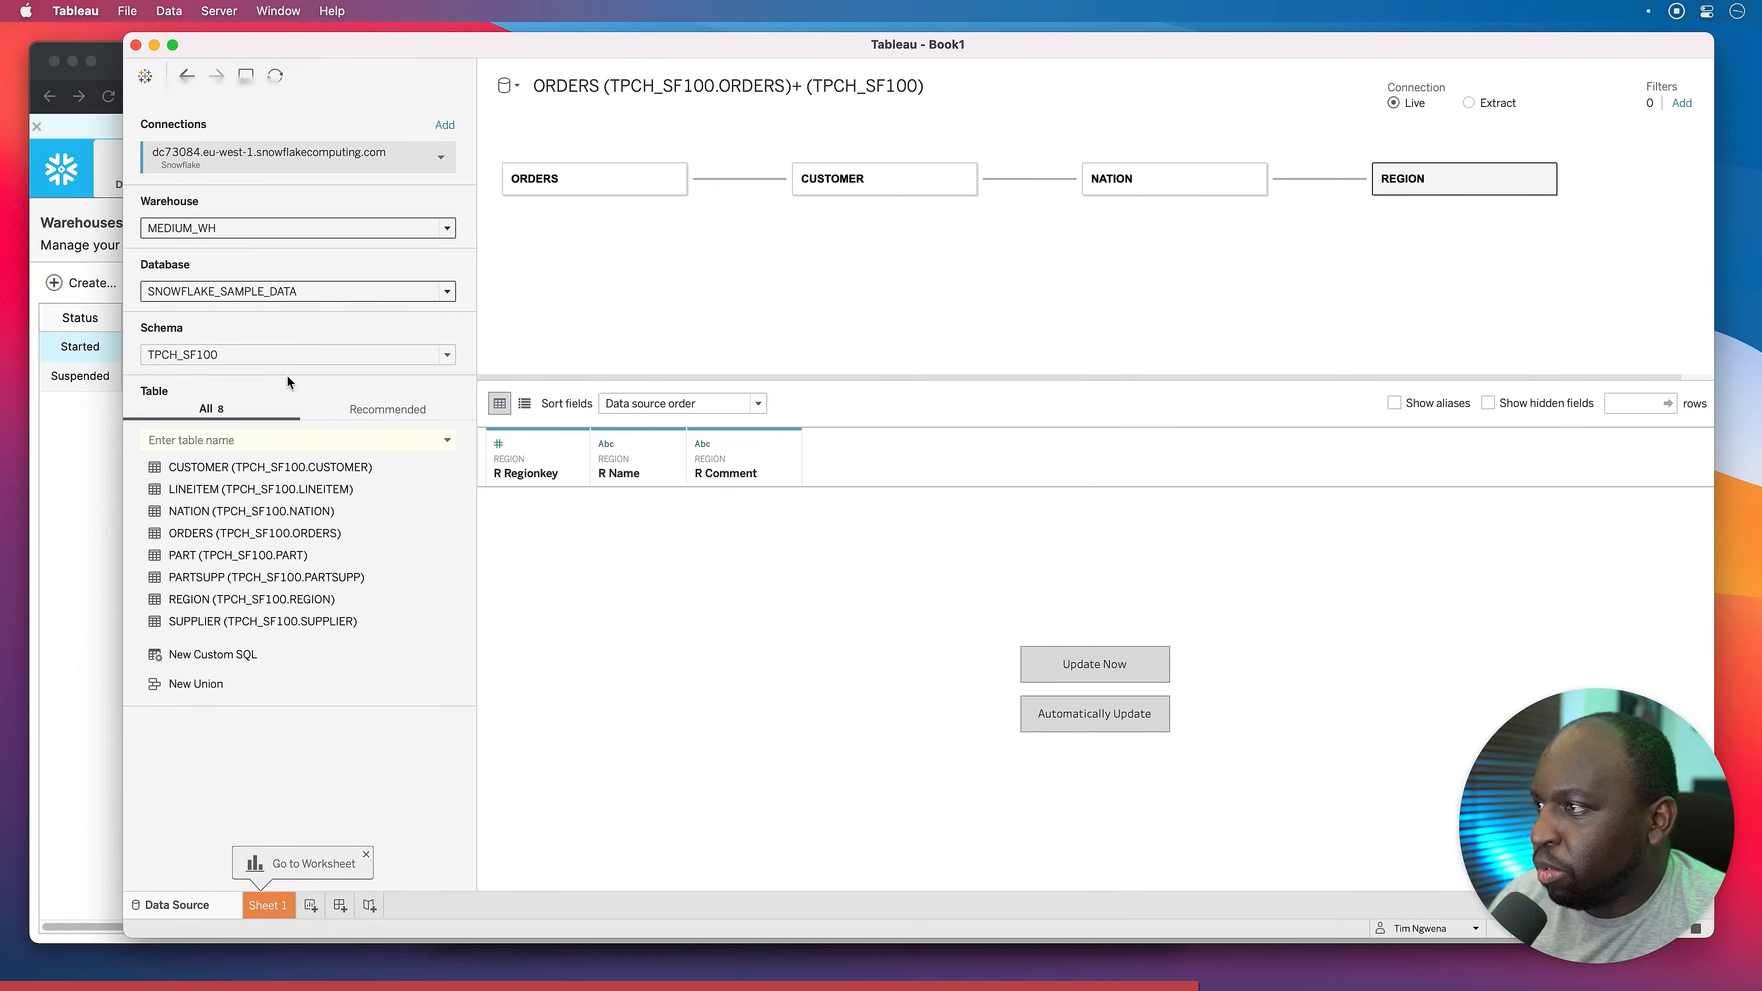
# Browse LINEITEM's sample rows in an enlarged preview, then add LINEITEM beside ORDERS.
pyautogui.click(567, 185)
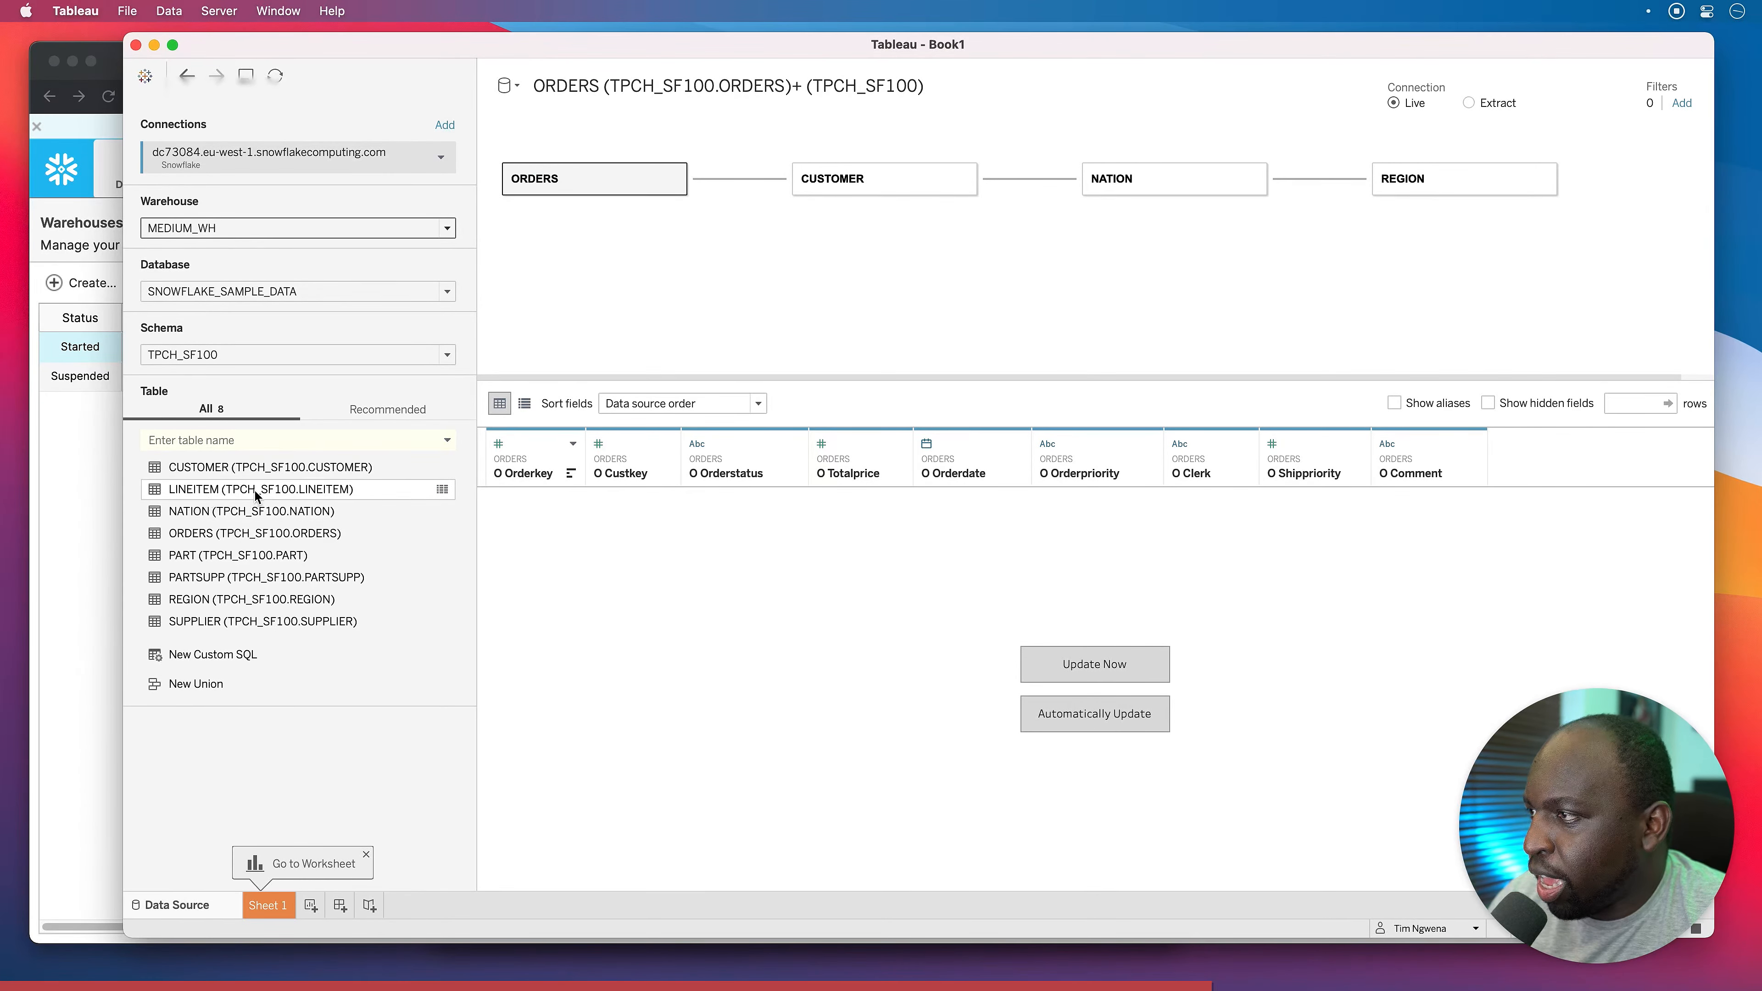
pyautogui.click(442, 489)
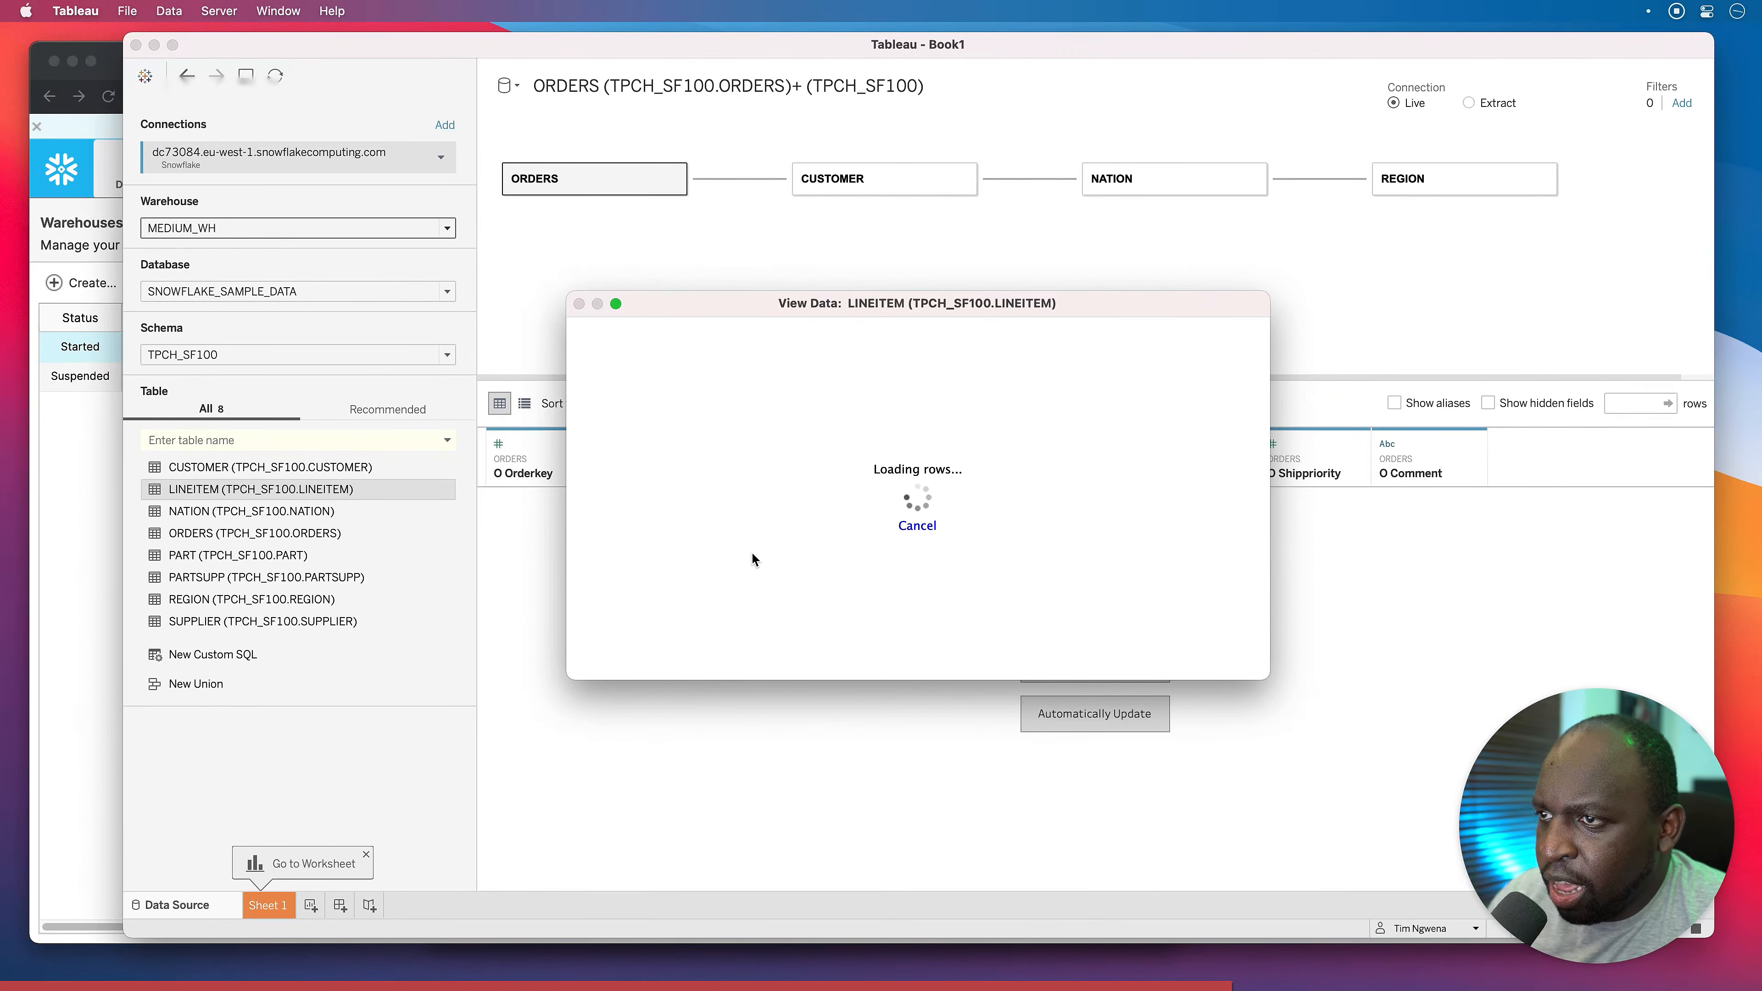
pyautogui.moveTo(876, 305); pyautogui.dragTo(611, 212)
pyautogui.moveTo(1040, 628); pyautogui.dragTo(1491, 758)
pyautogui.moveTo(843, 746); pyautogui.dragTo(734, 751)
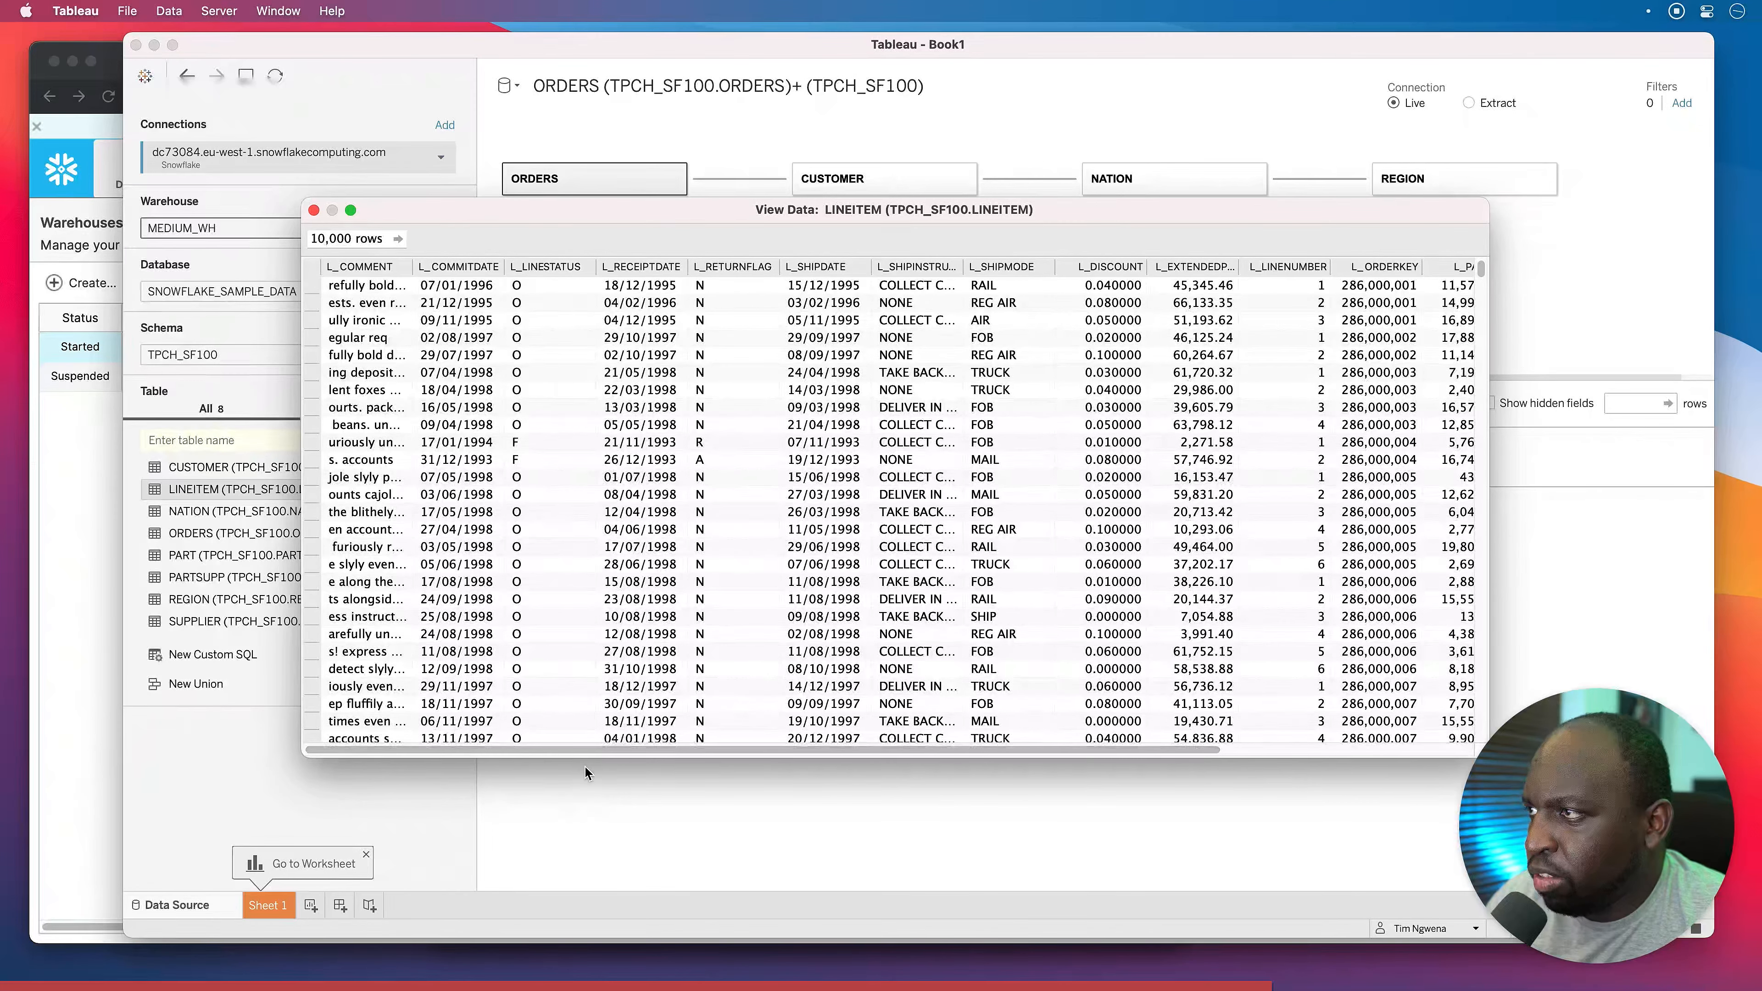
pyautogui.moveTo(615, 750); pyautogui.dragTo(725, 747)
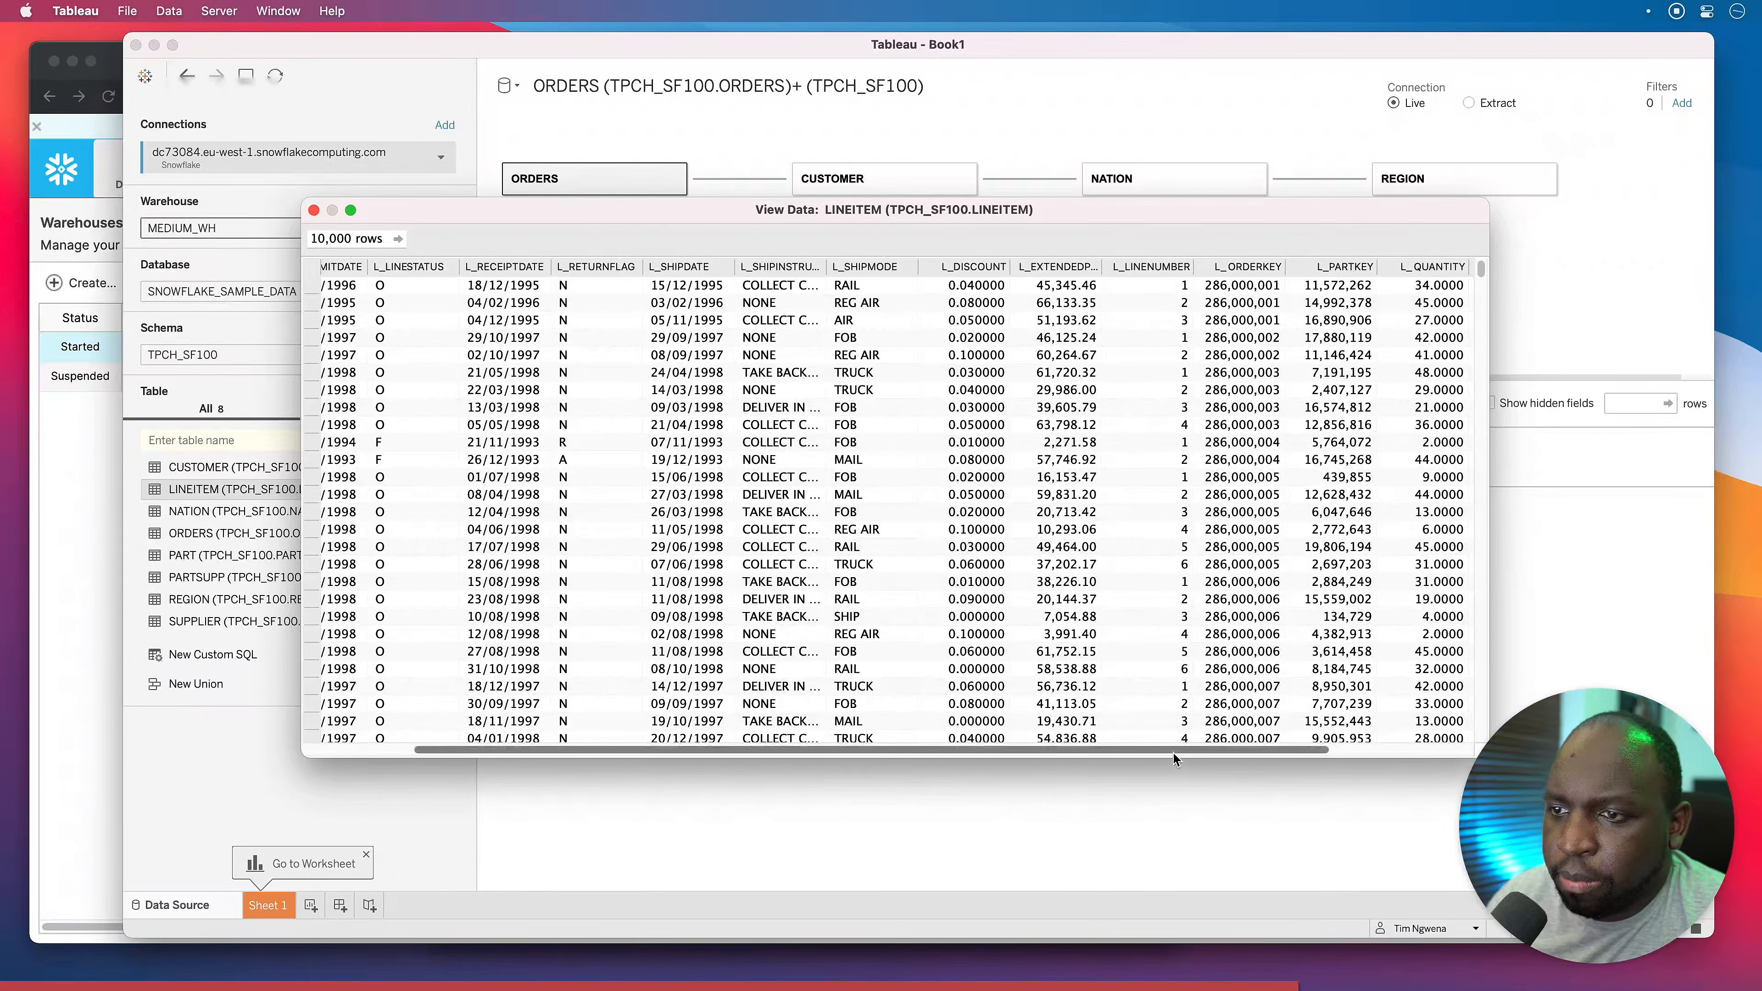
pyautogui.moveTo(1172, 752); pyautogui.dragTo(1430, 726)
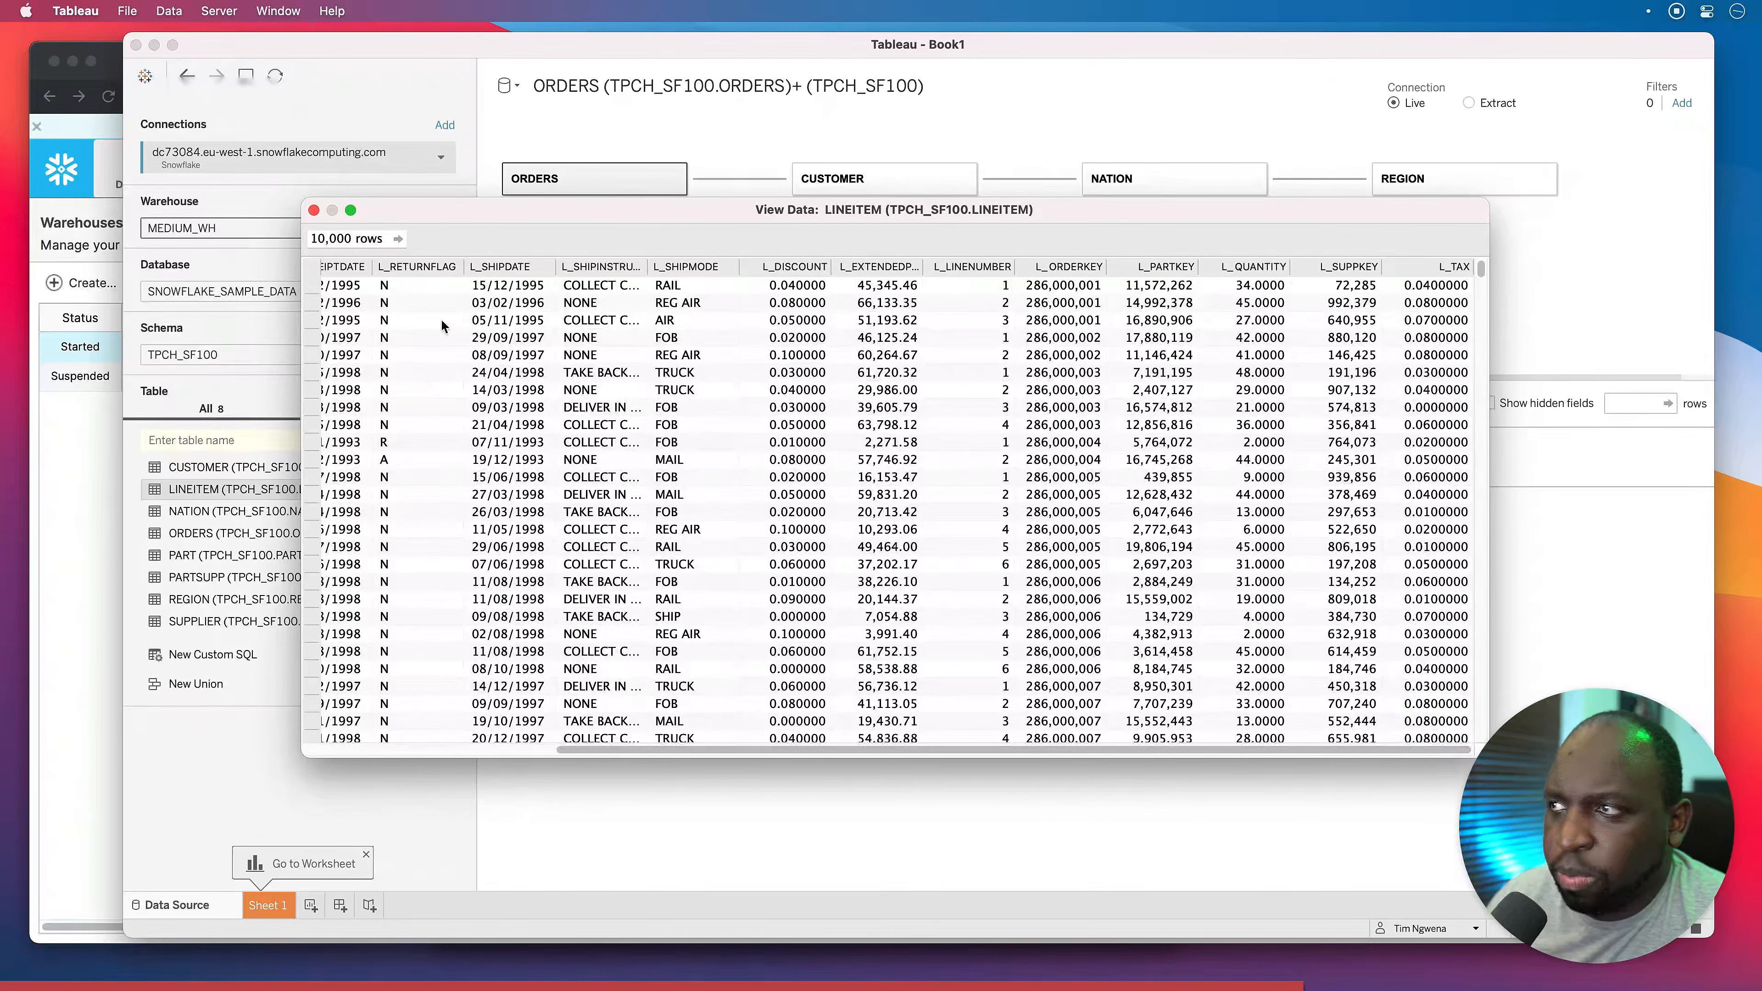
pyautogui.click(318, 210)
pyautogui.moveTo(441, 489); pyautogui.dragTo(846, 271)
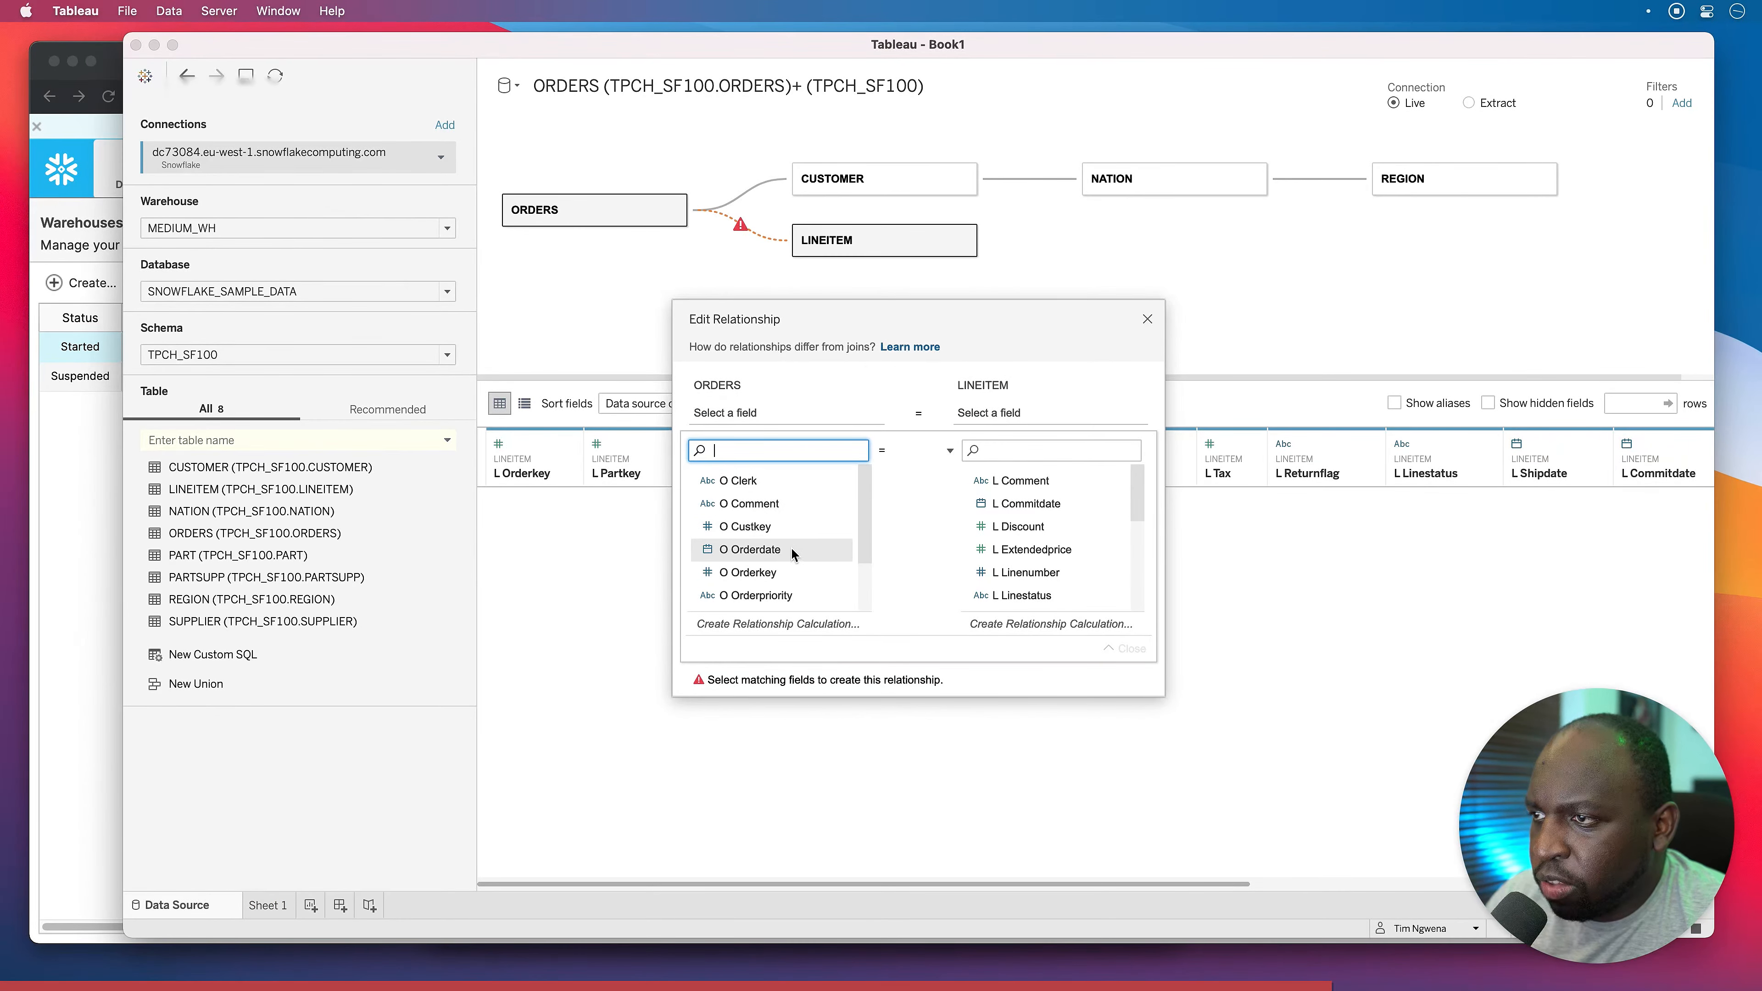
# Relate LINEITEM to ORDERS on O Orderkey = L Orderkey.
pyautogui.click(782, 571)
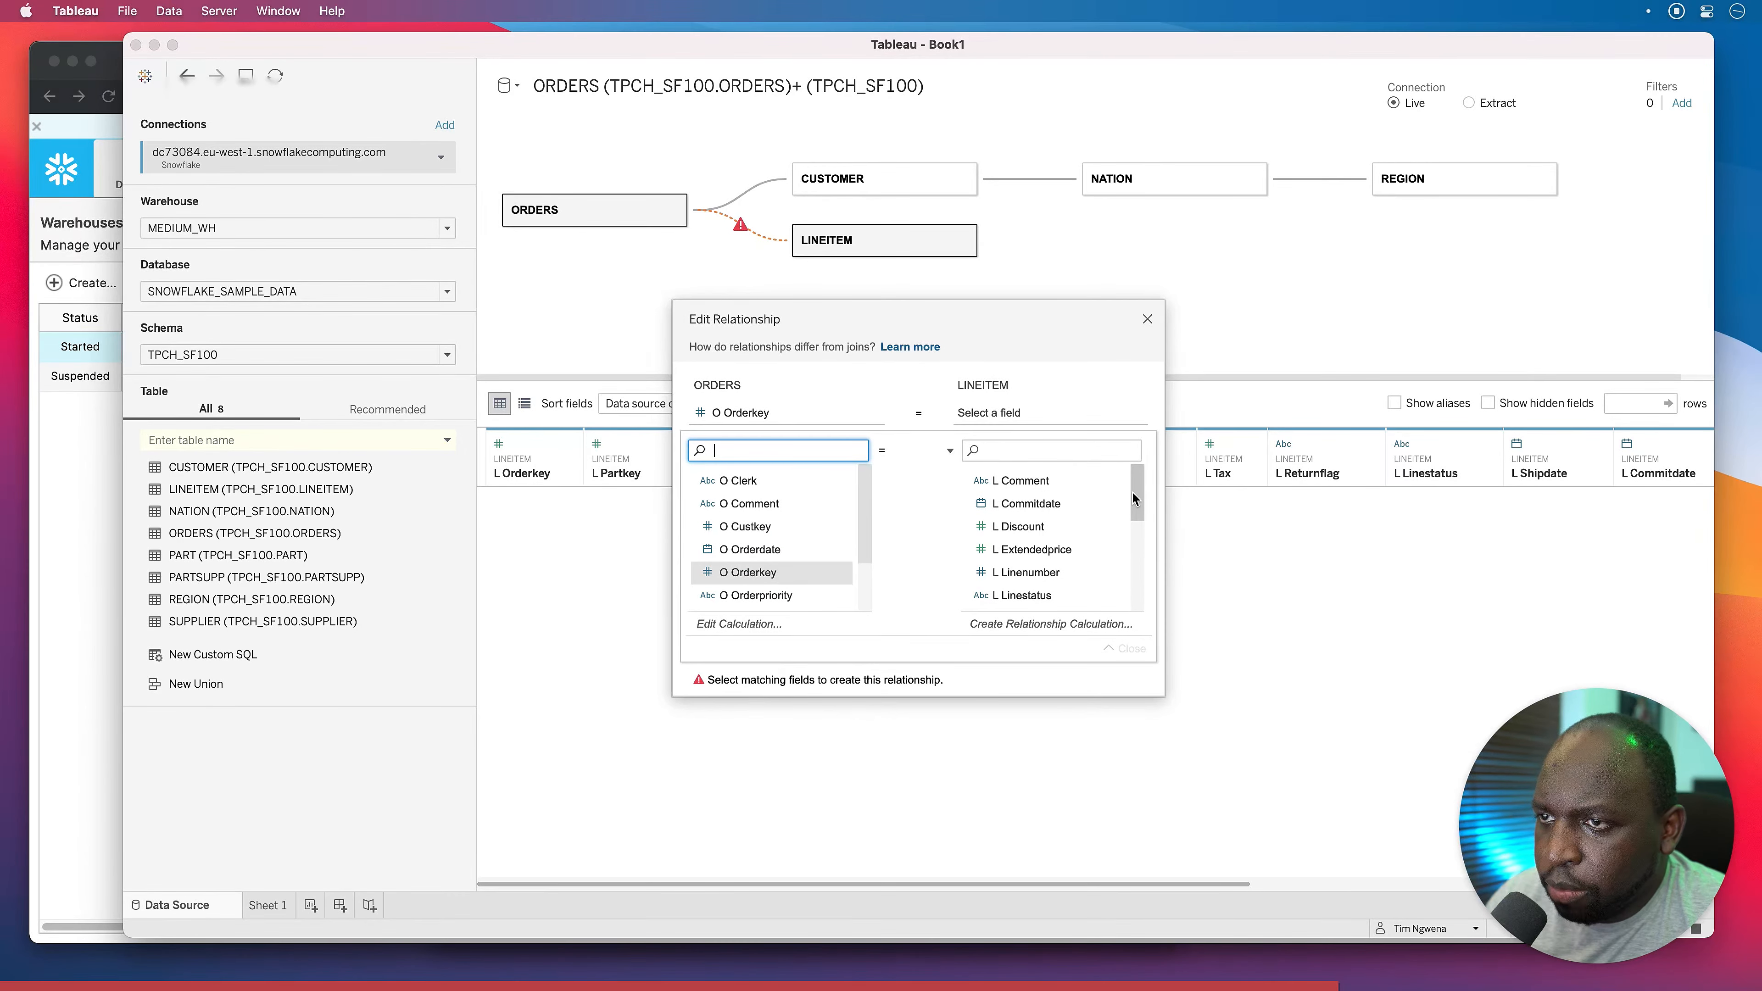
pyautogui.moveTo(1136, 492); pyautogui.dragTo(1139, 528)
pyautogui.click(1055, 518)
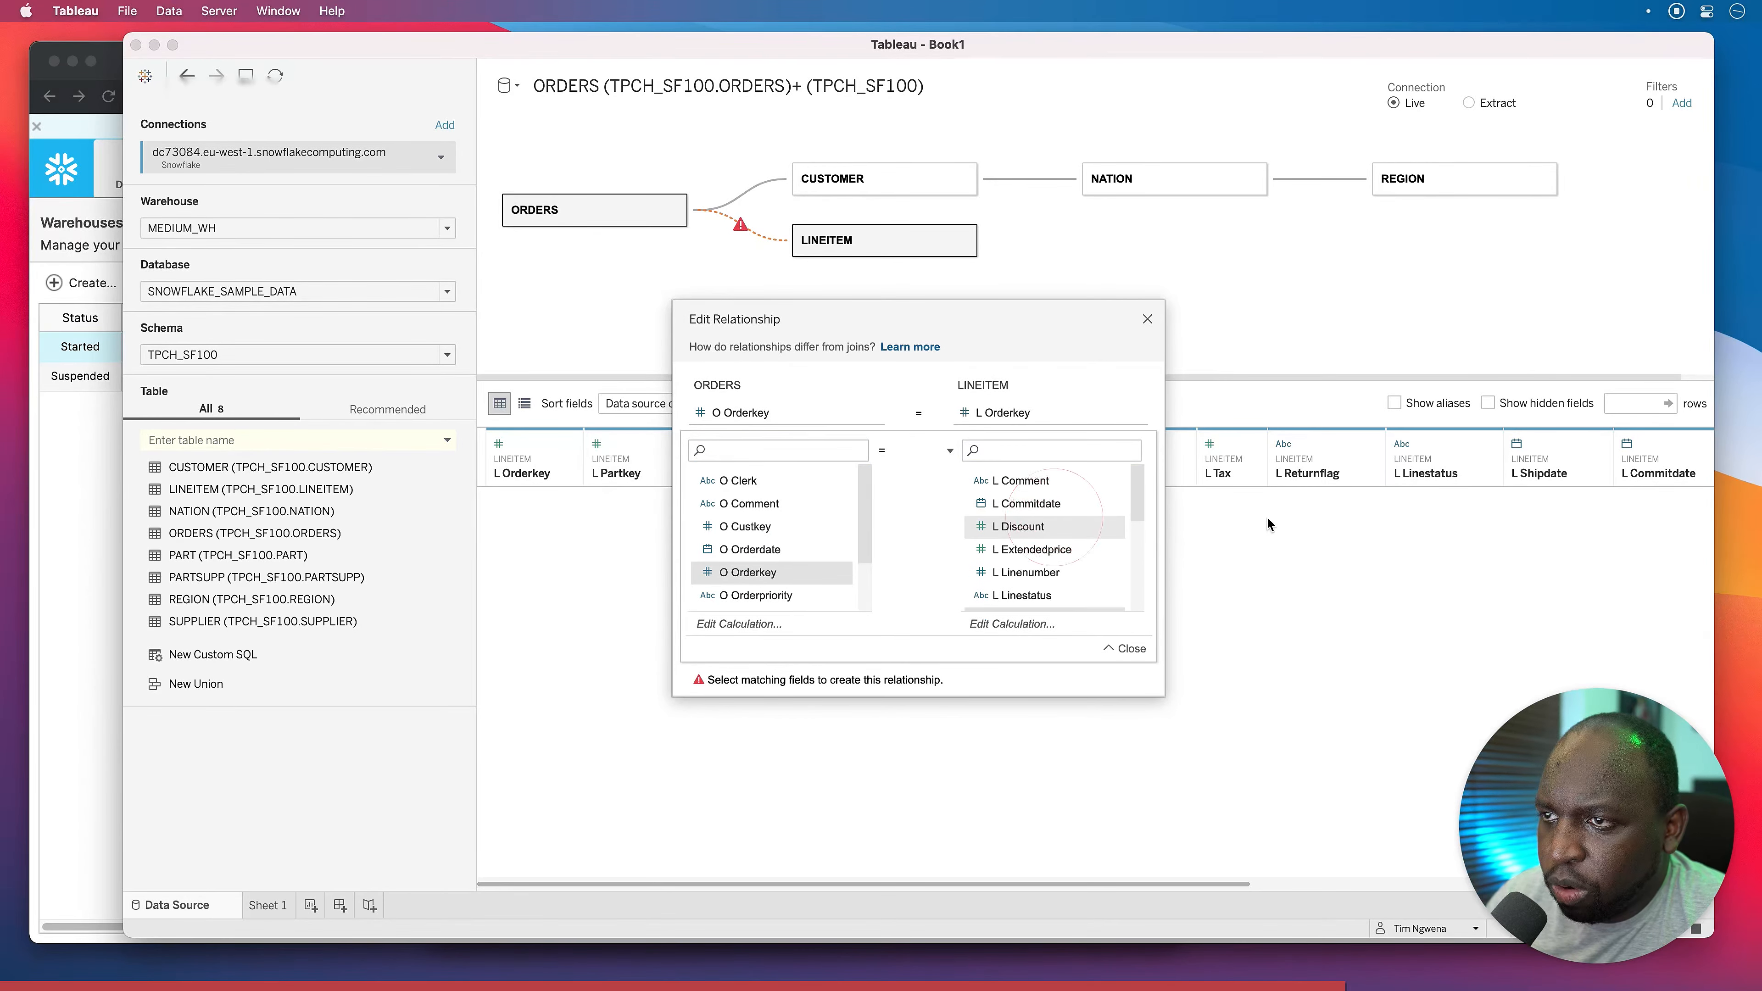
pyautogui.click(1148, 319)
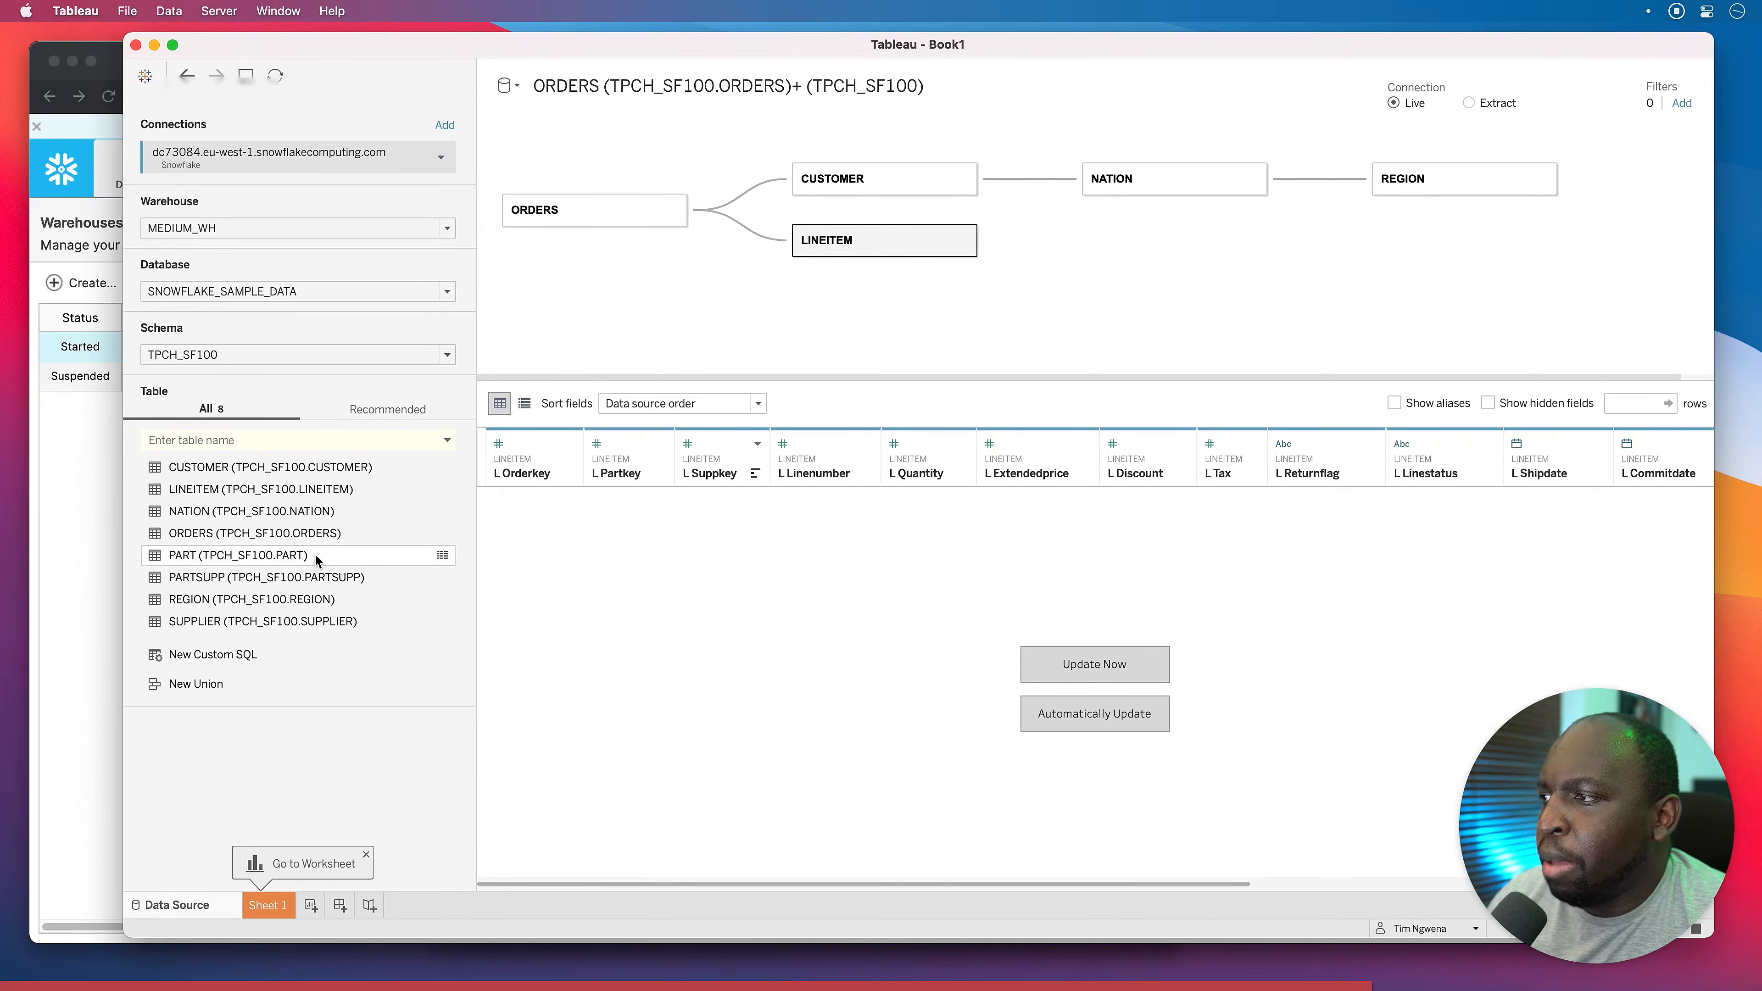
# Add PART linked to LINEITEM, related on L Partkey = P Partkey.
pyautogui.moveTo(201, 562); pyautogui.dragTo(1054, 243)
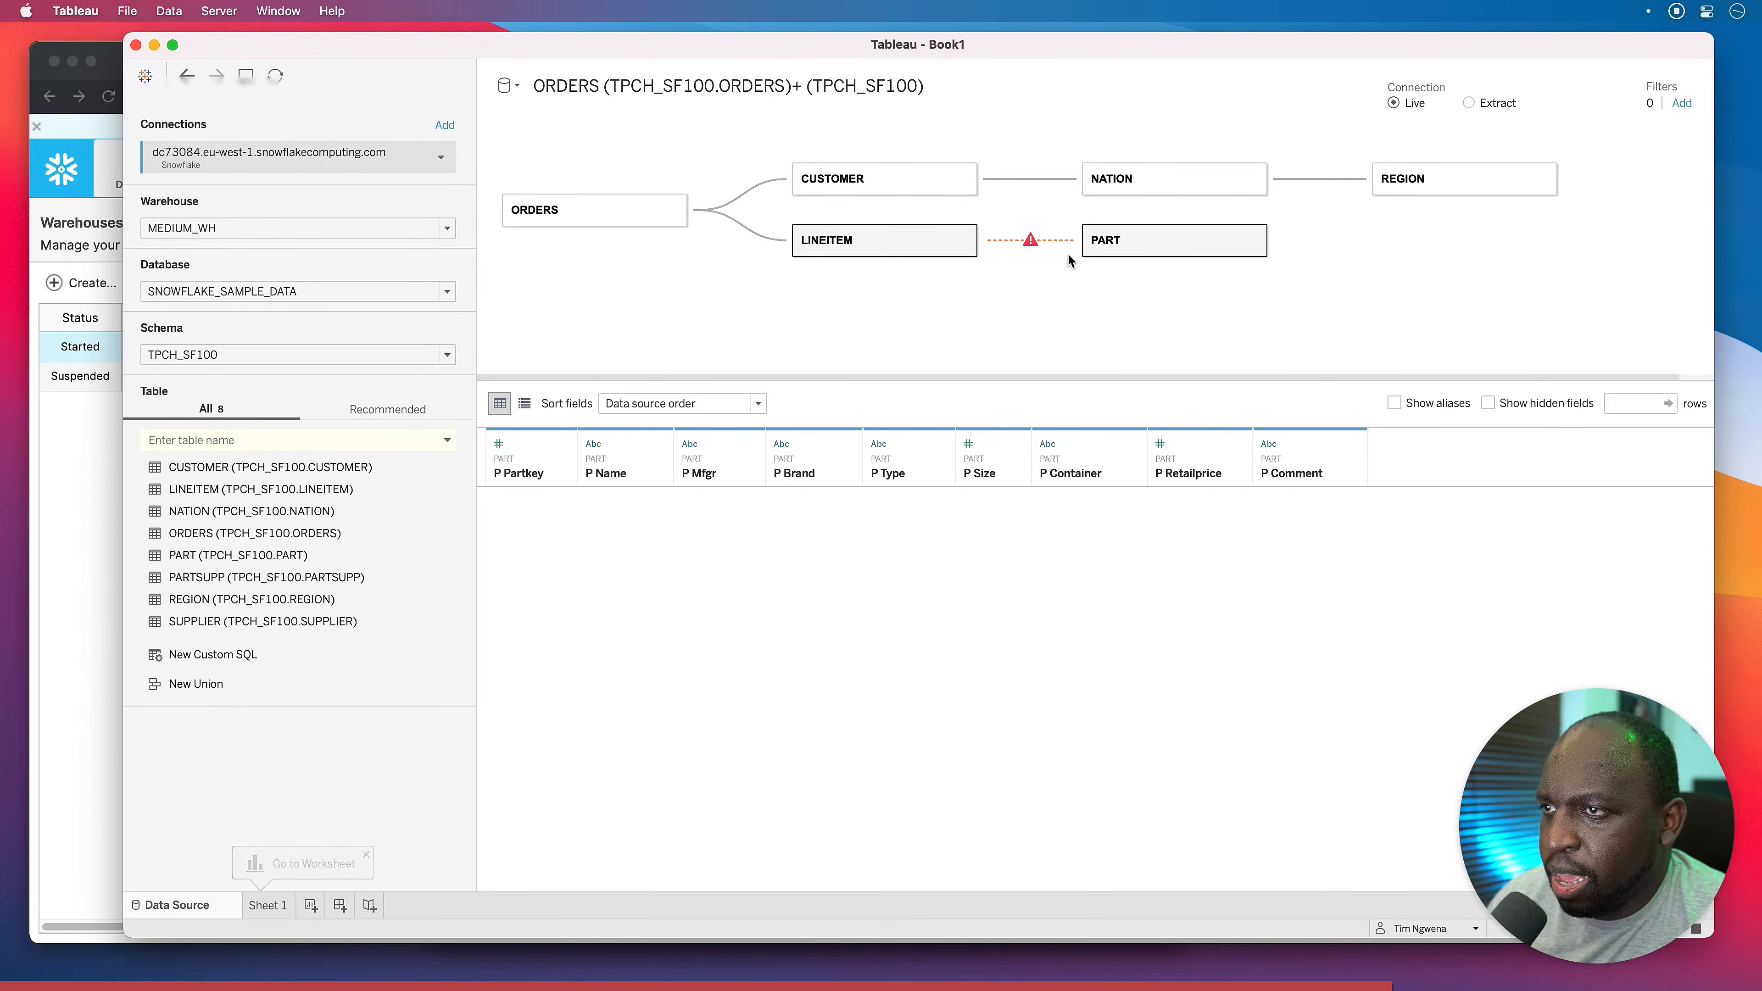
pyautogui.moveTo(867, 487); pyautogui.dragTo(865, 540)
pyautogui.click(774, 506)
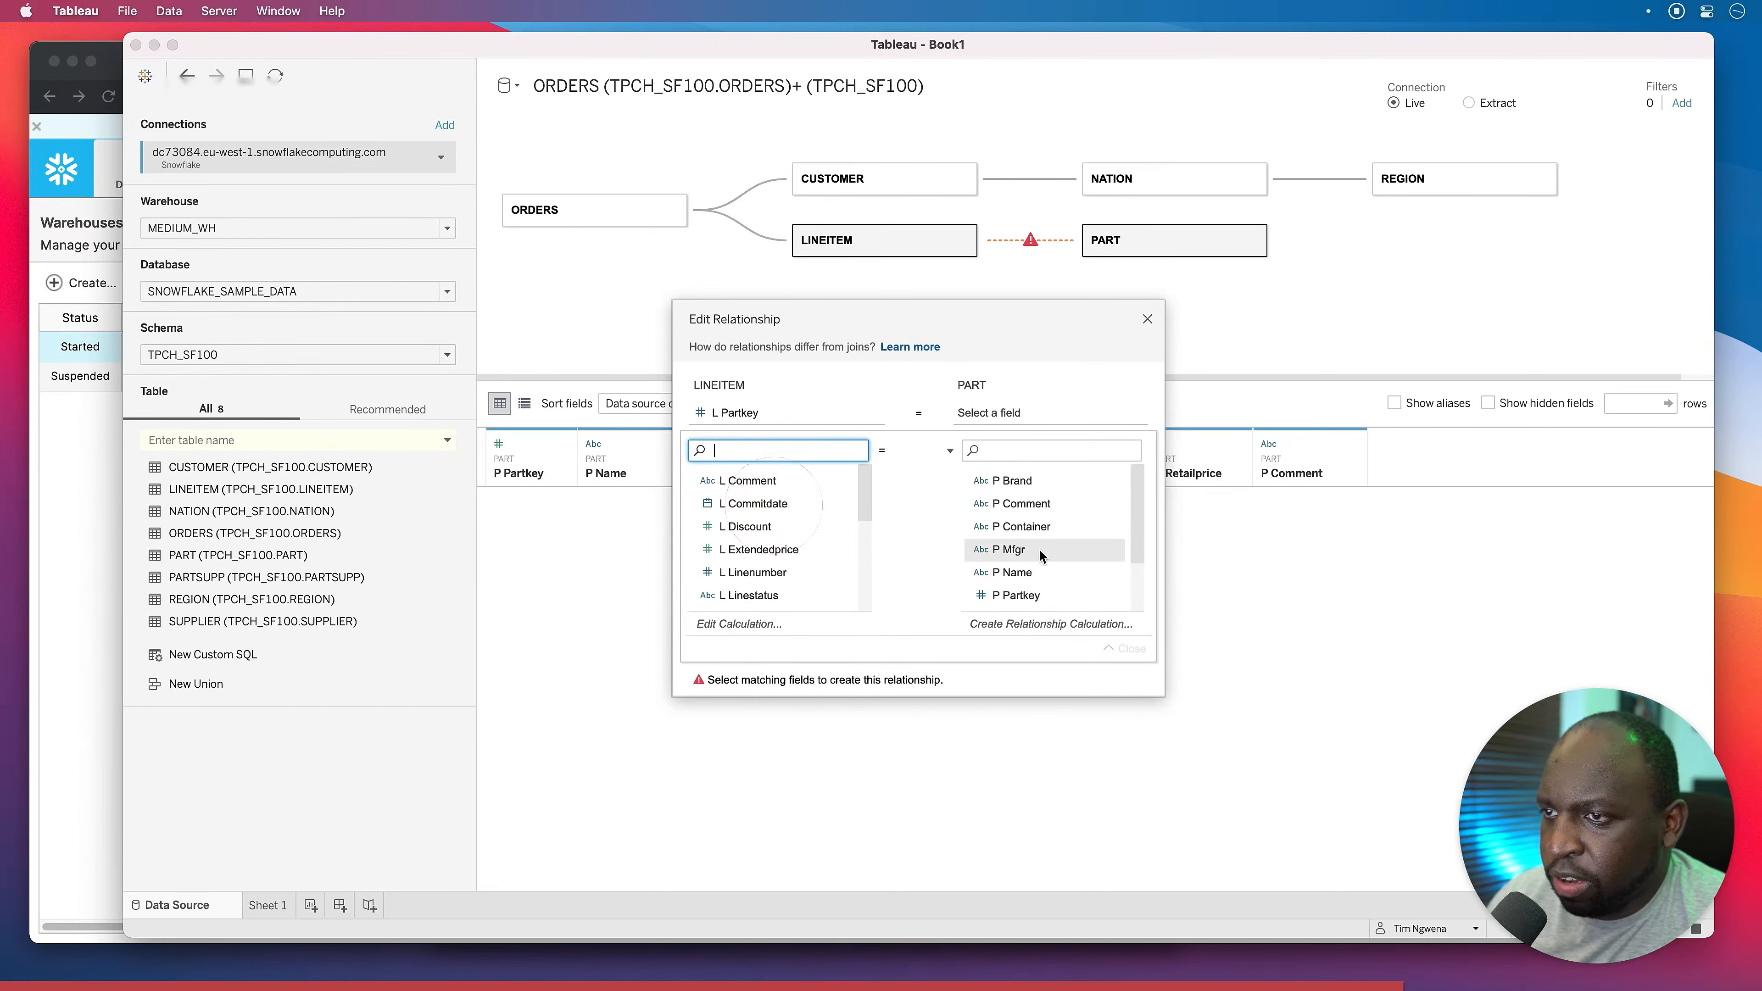
pyautogui.click(1053, 594)
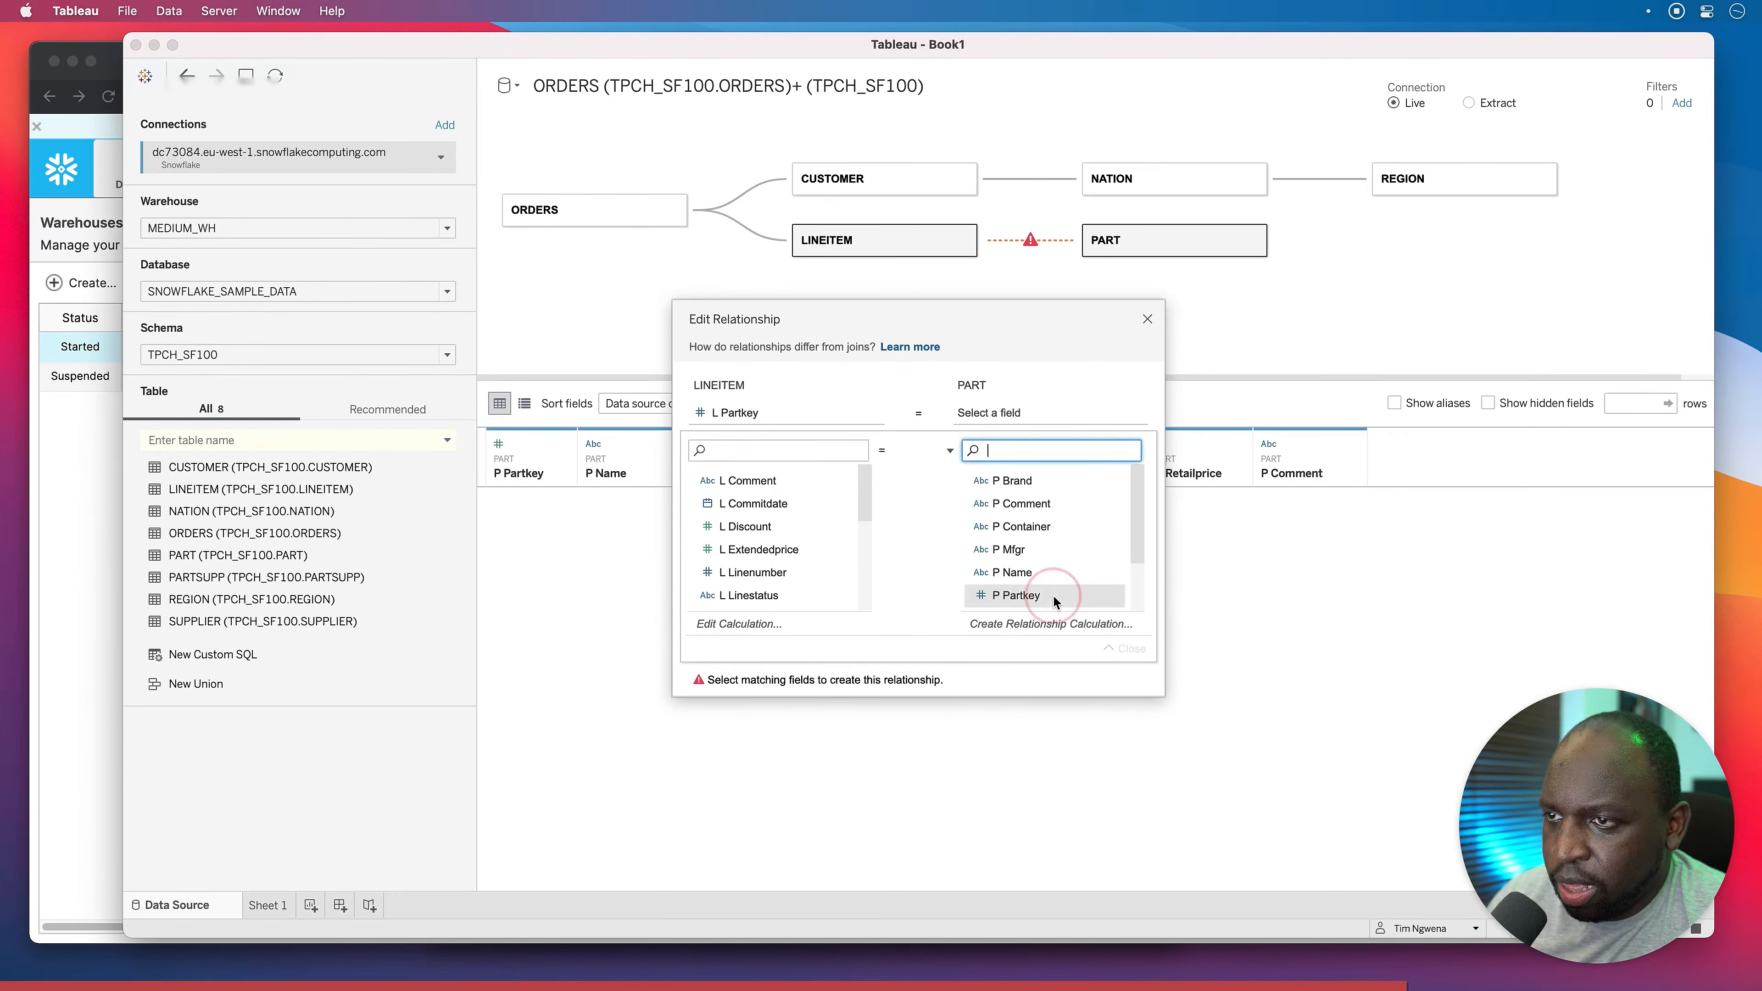
pyautogui.click(1147, 318)
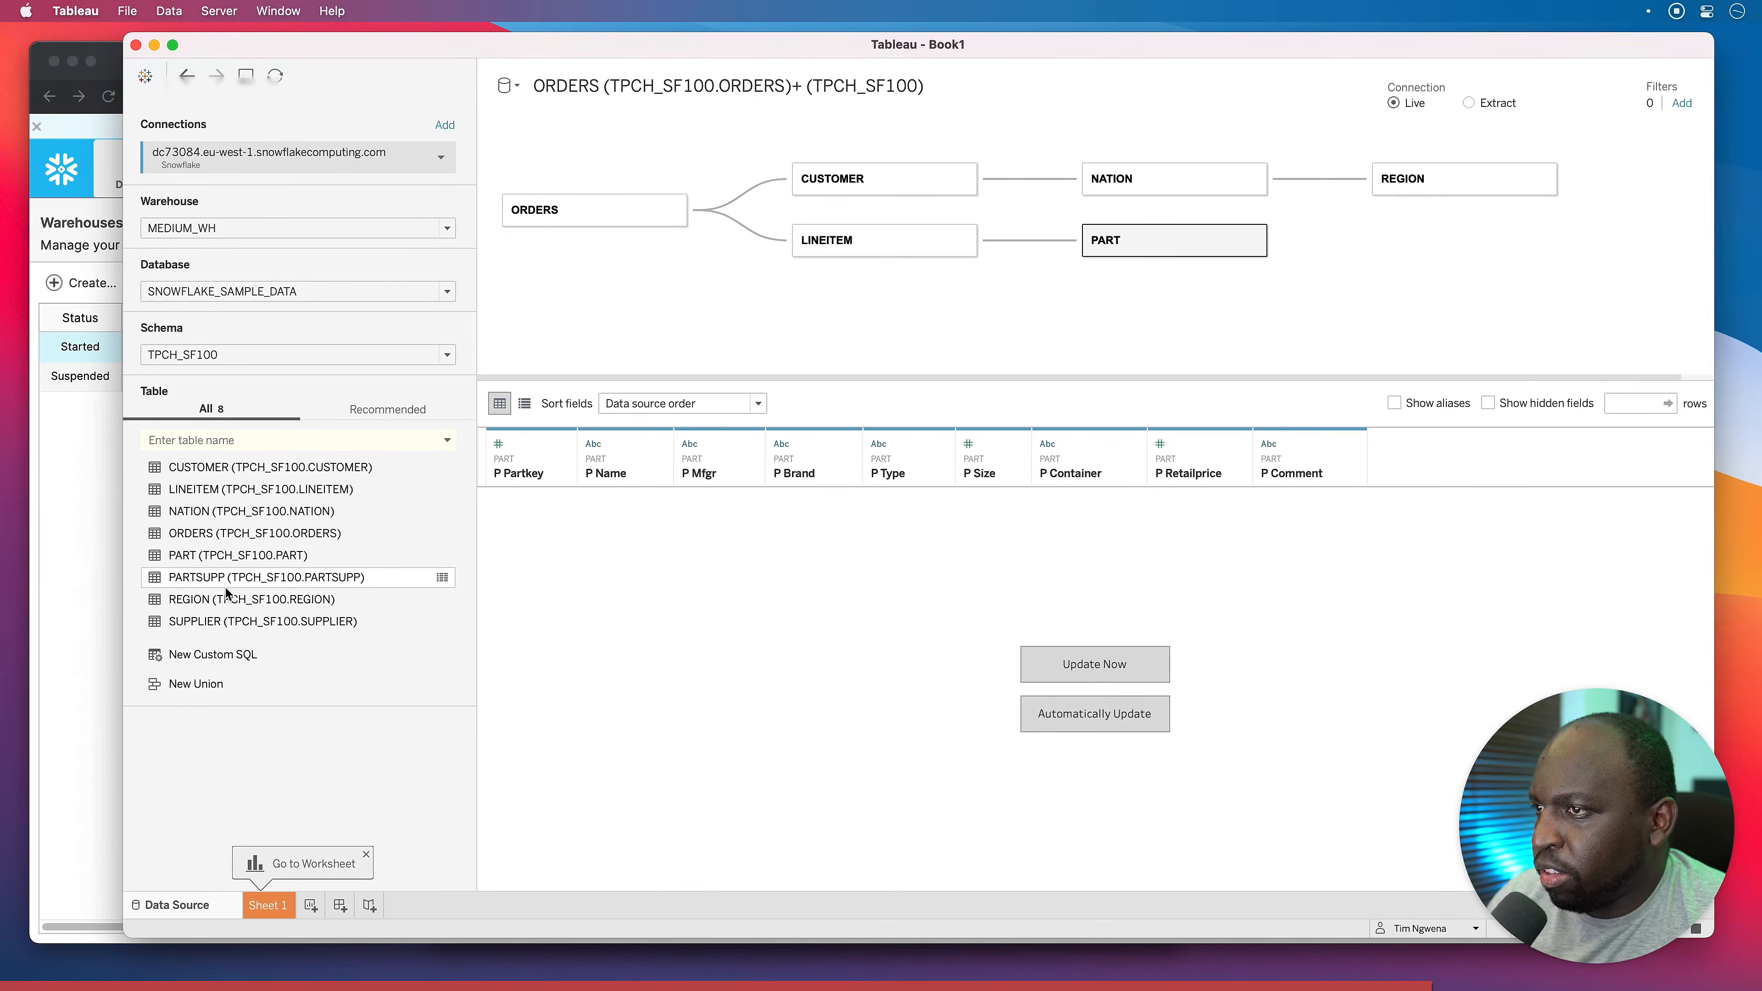
# Attach SUPPLIER to LINEITEM with the relationship L Suppkey = S Suppkey.
pyautogui.click(883, 240)
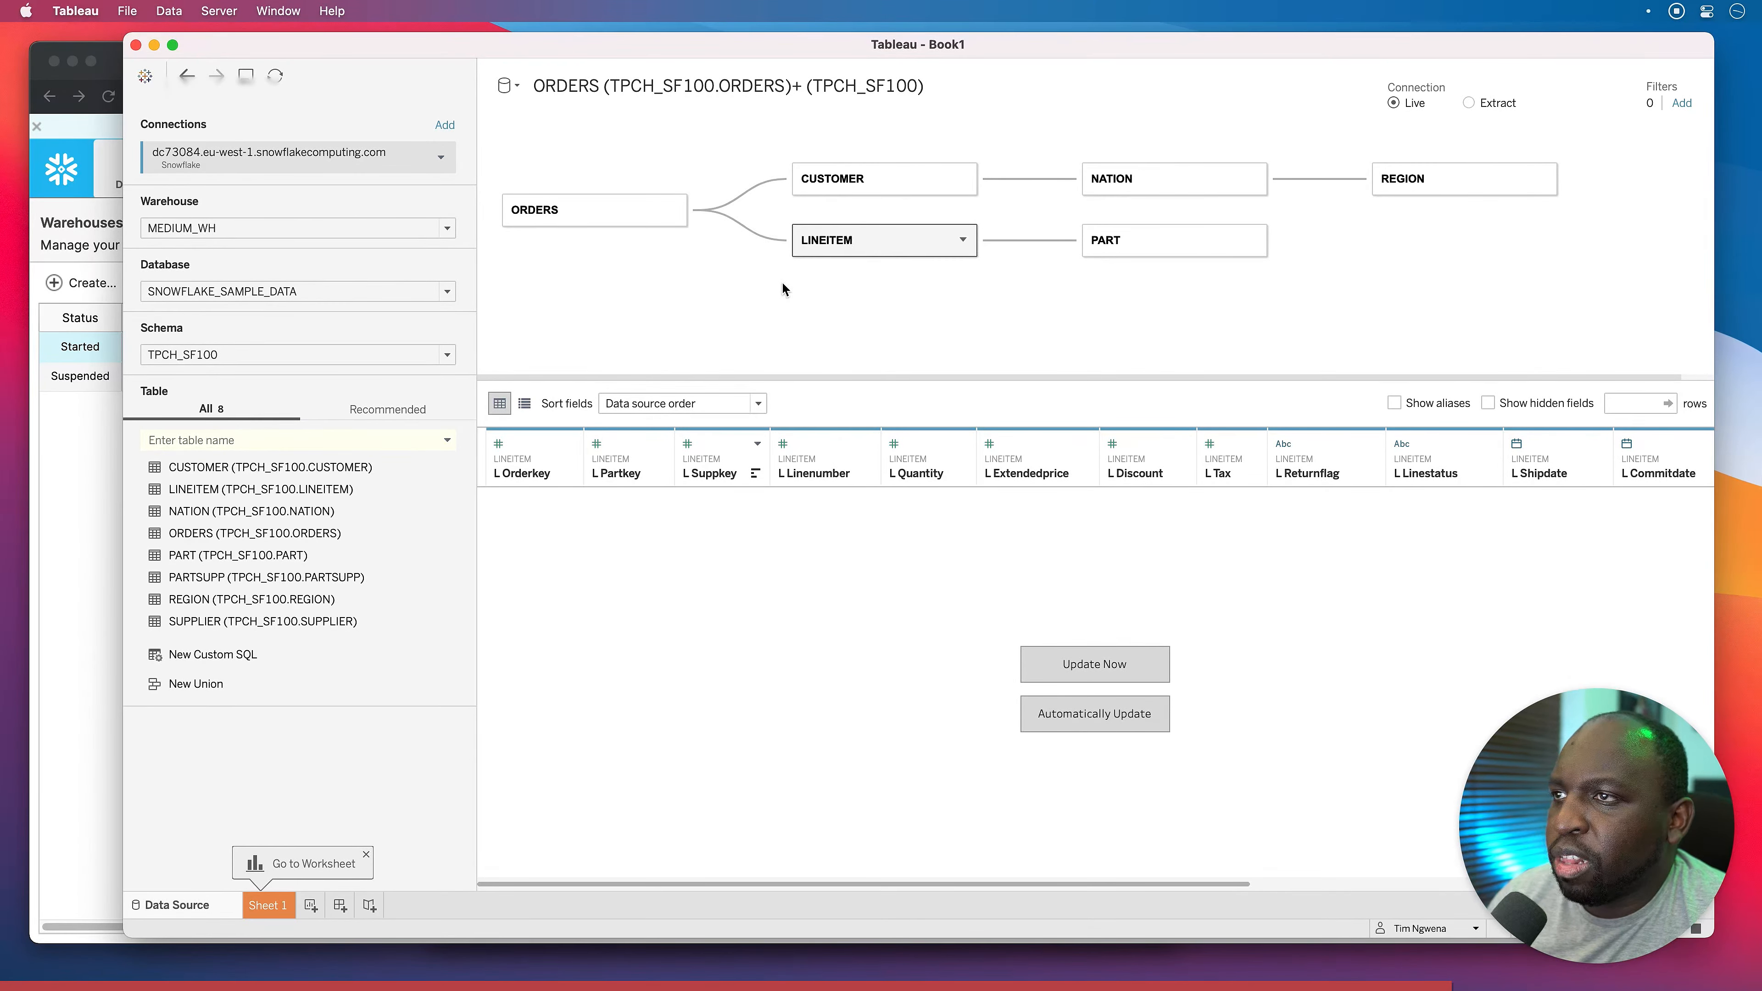
pyautogui.moveTo(182, 622); pyautogui.dragTo(1096, 318)
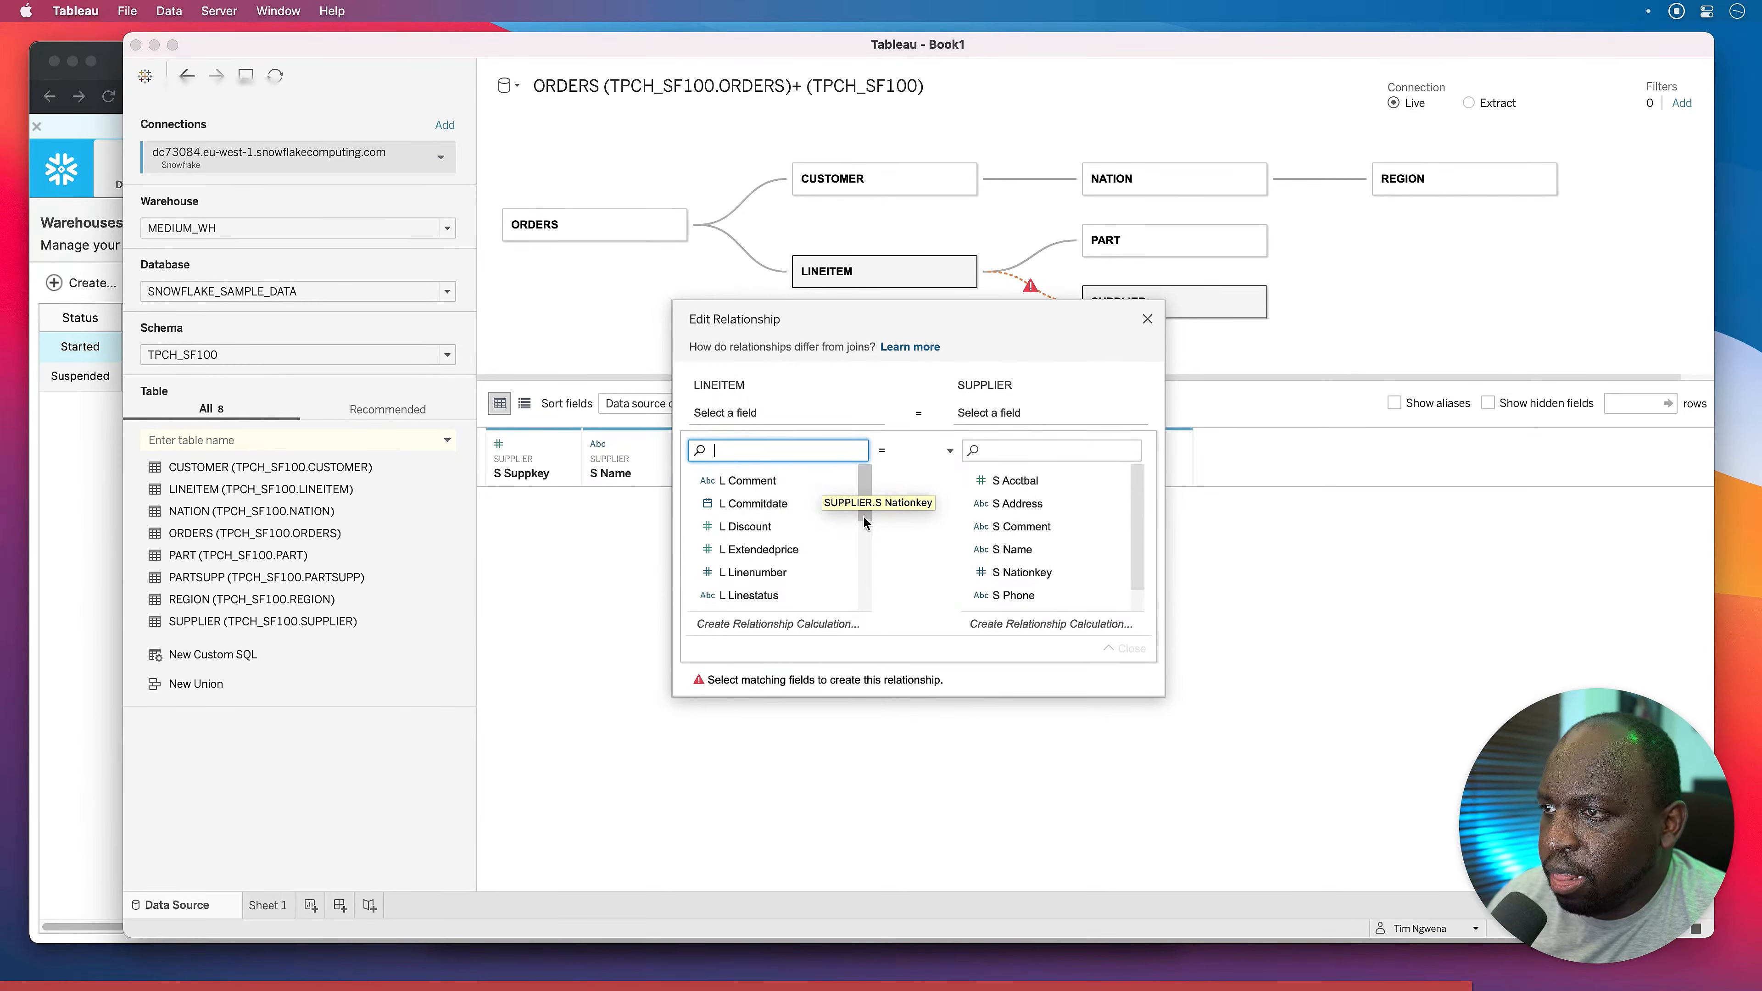
pyautogui.moveTo(866, 500); pyautogui.dragTo(857, 586)
pyautogui.click(749, 570)
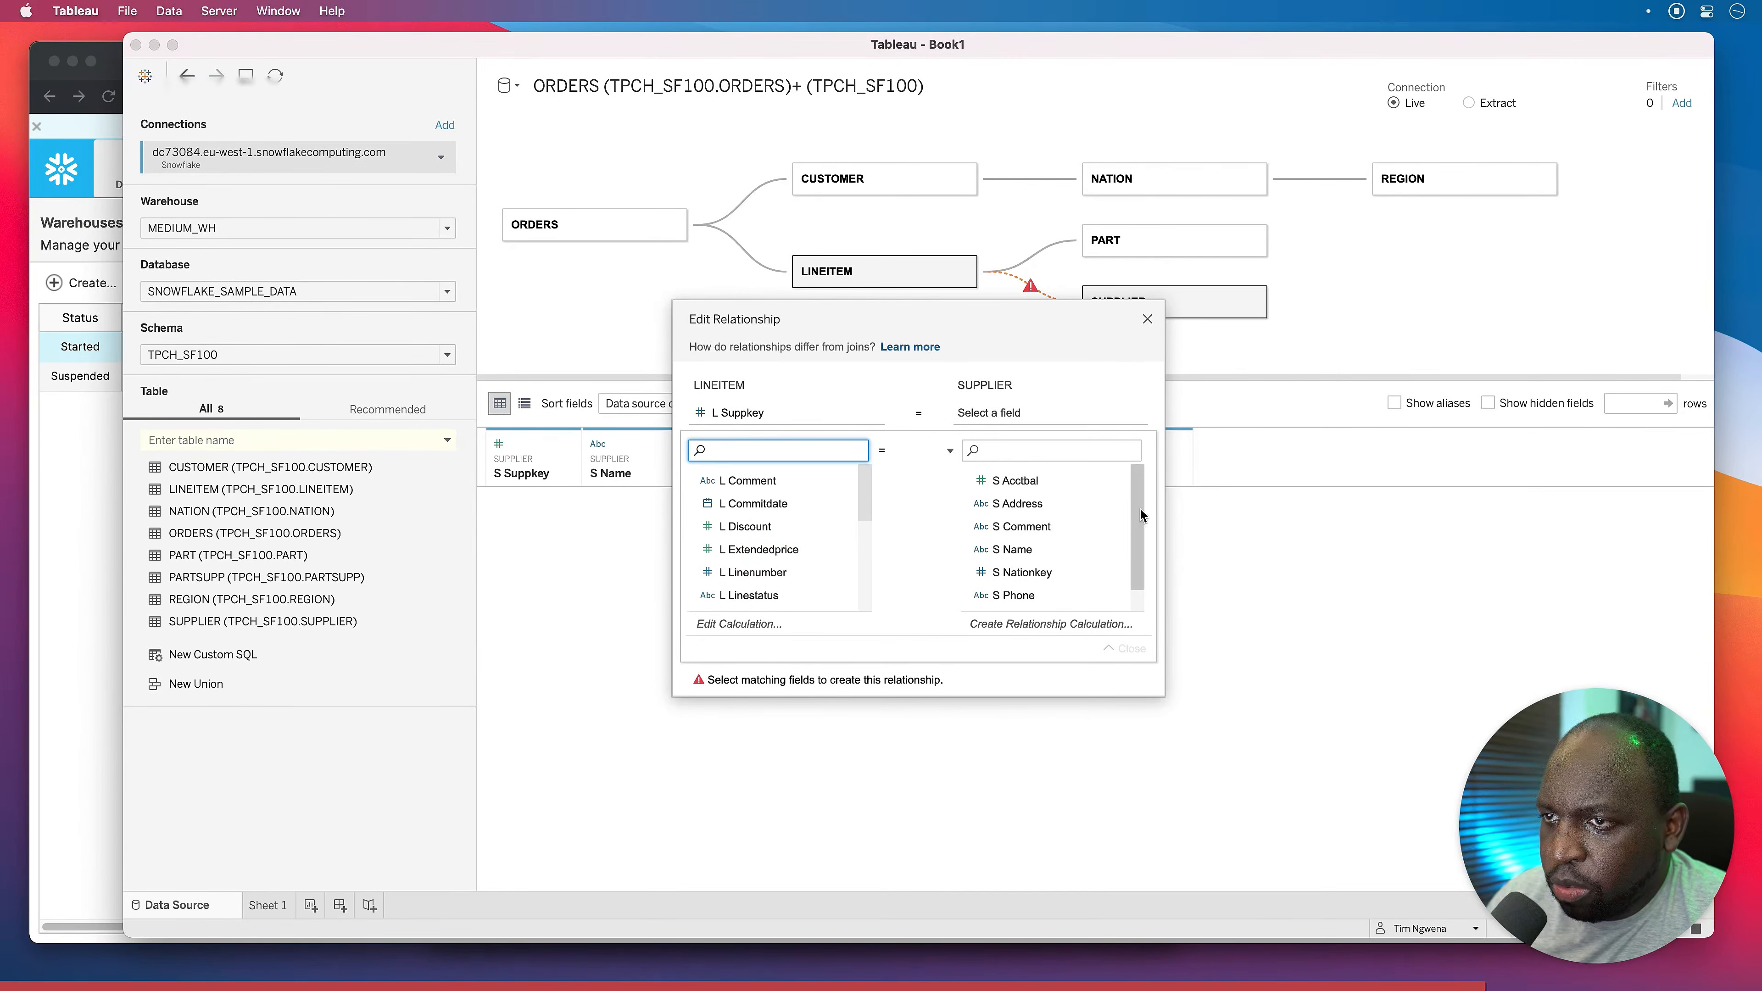
pyautogui.moveTo(1139, 517); pyautogui.dragTo(1137, 559)
pyautogui.click(1019, 594)
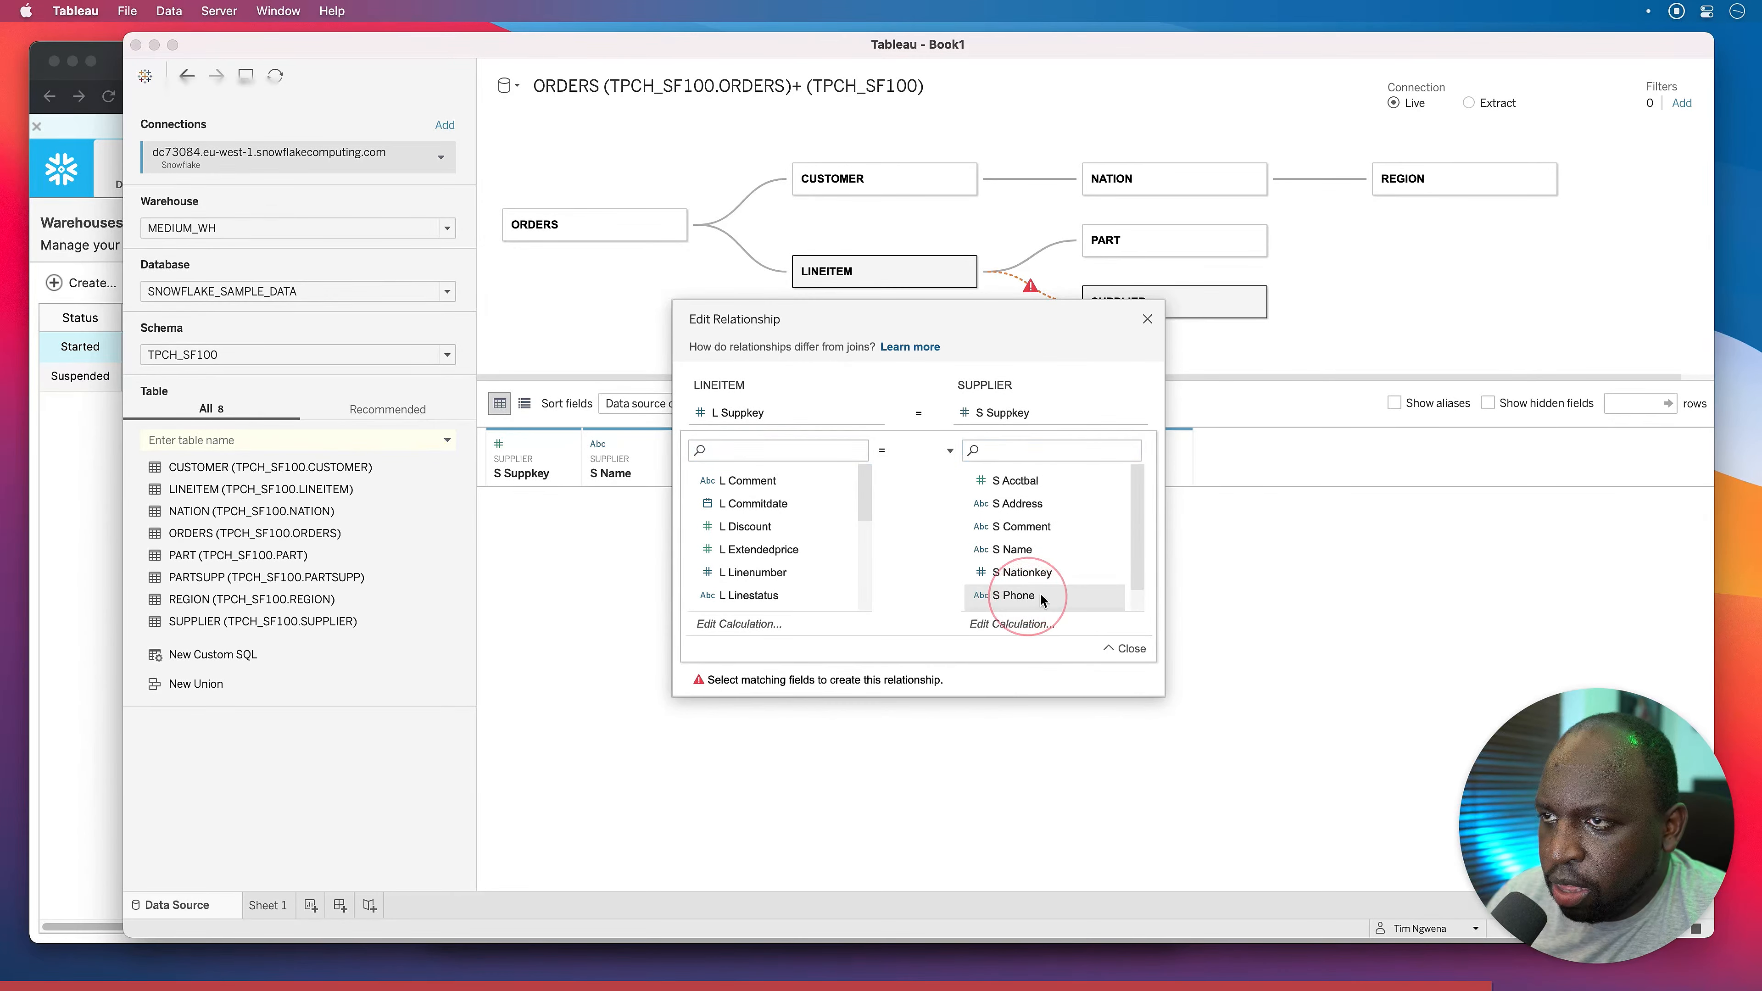
pyautogui.moveTo(1004, 307); pyautogui.dragTo(964, 361)
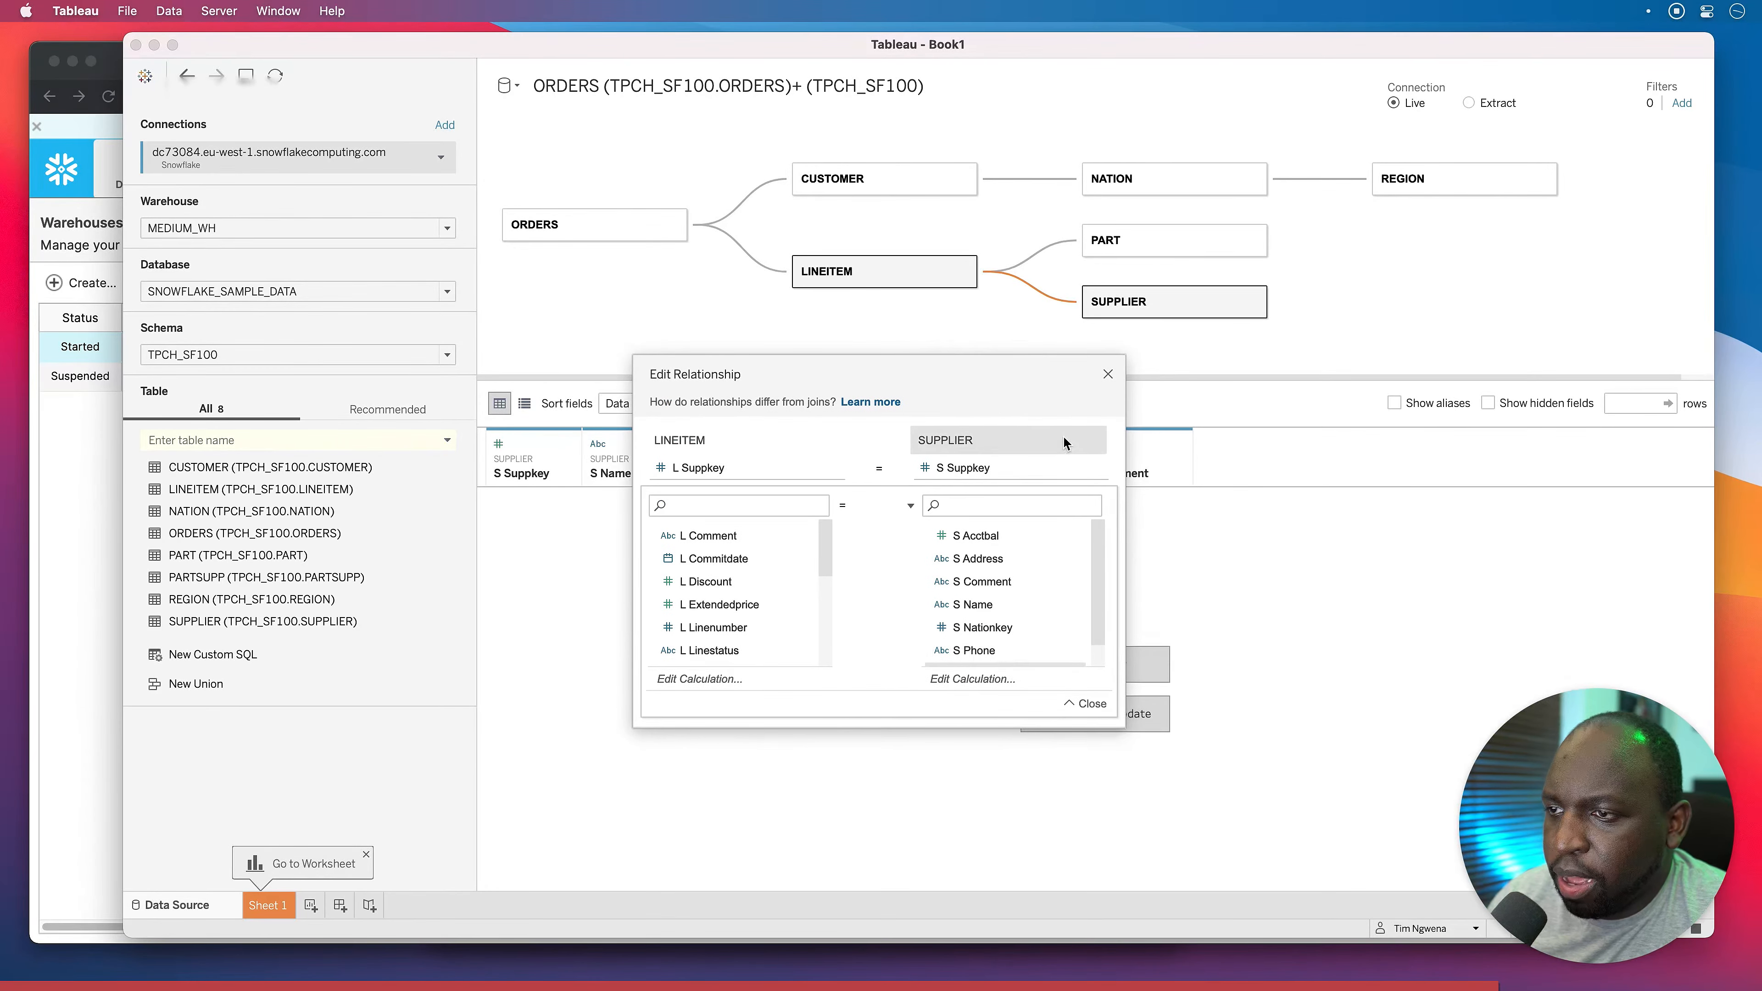
pyautogui.click(1107, 375)
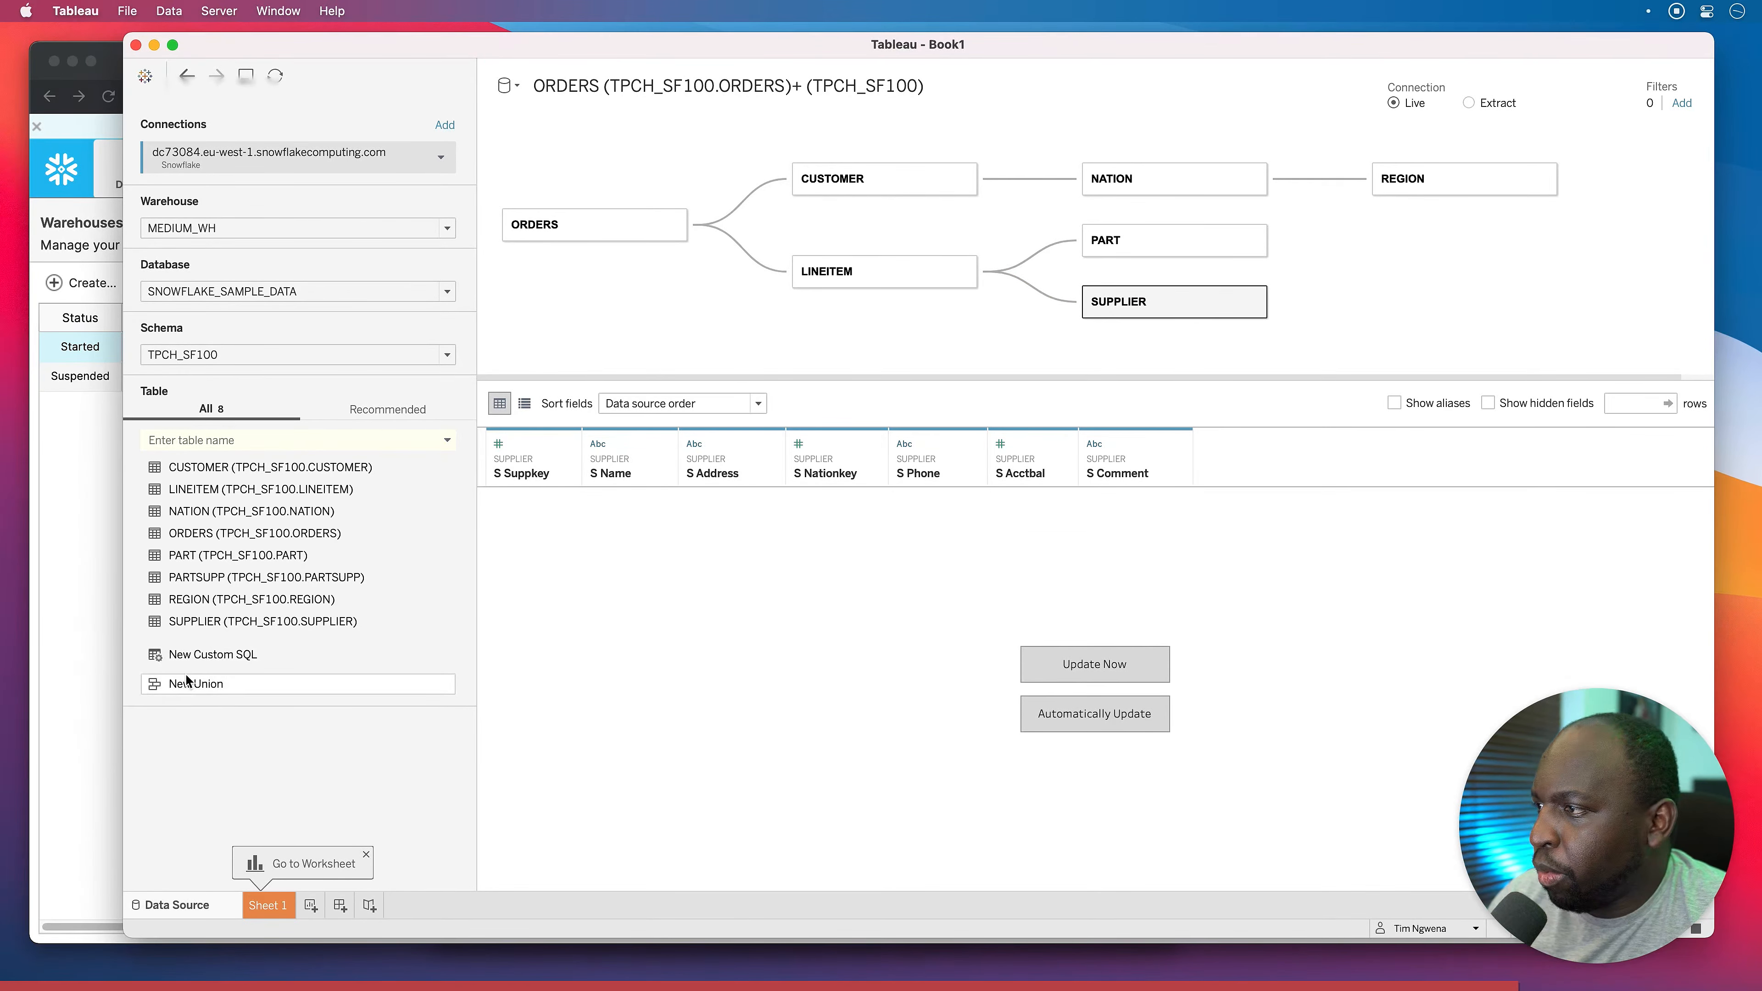
# Add PARTSUPP linked to PART on P Partkey = Ps Partkey, and select its Ps Suppkey column.
pyautogui.moveTo(191, 583); pyautogui.dragTo(1349, 252)
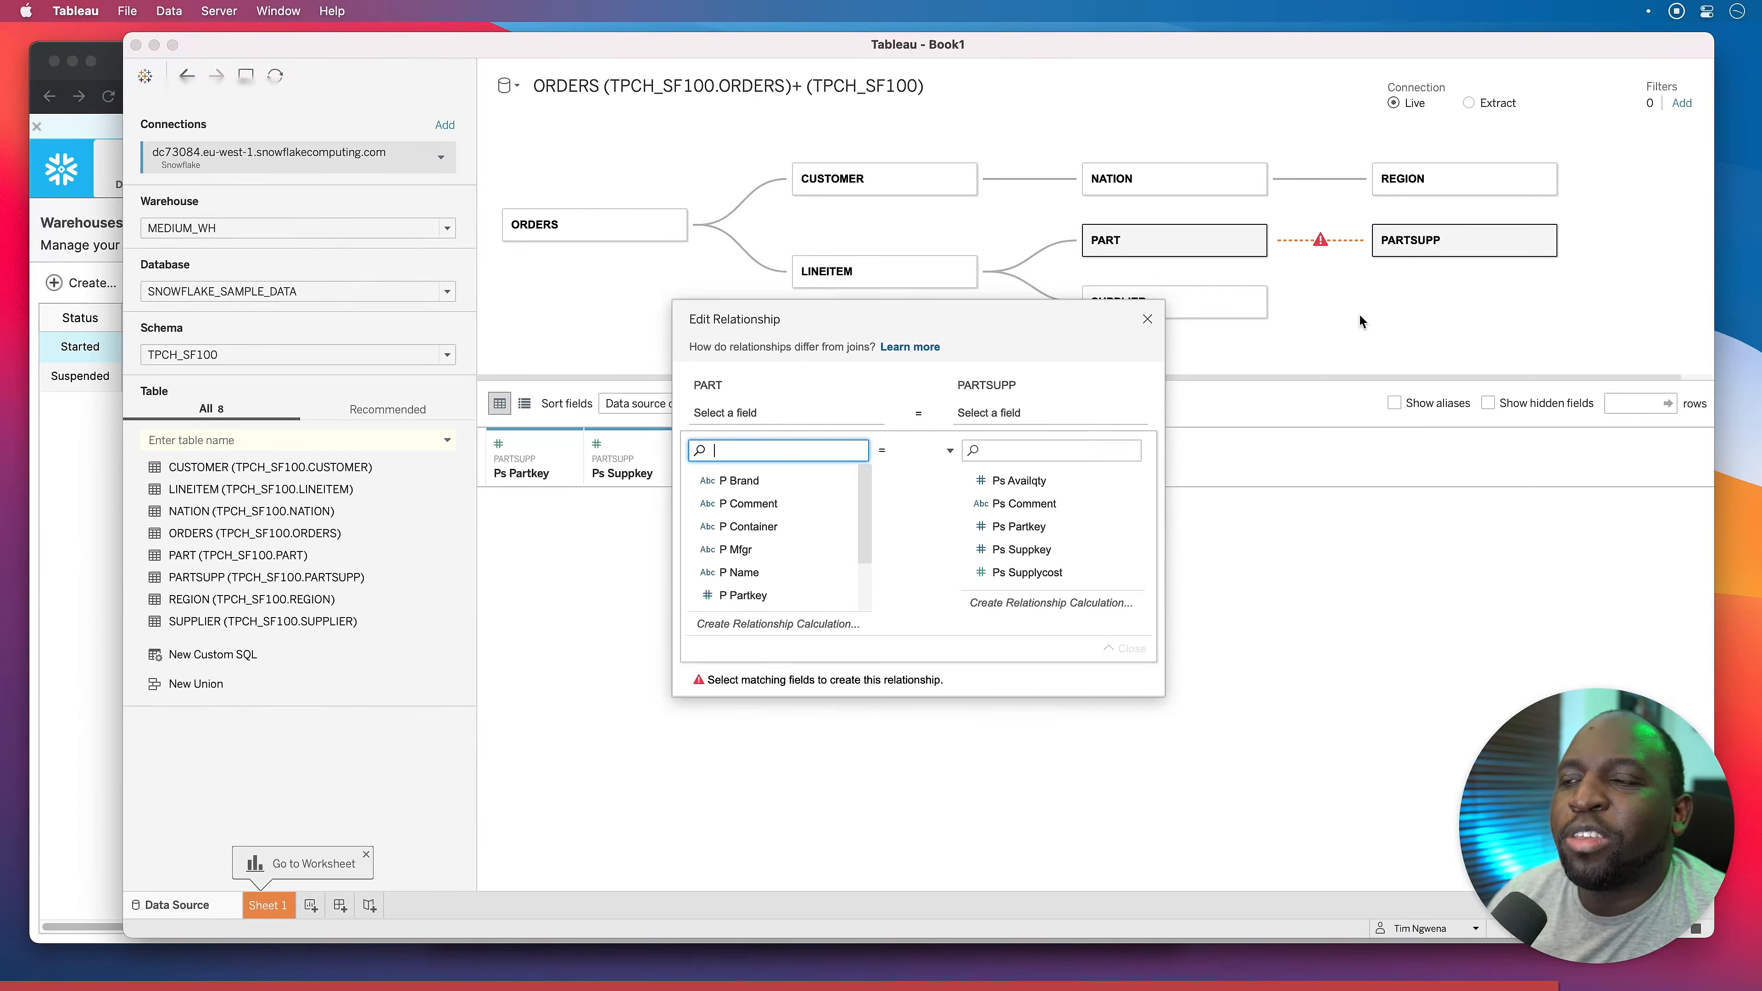
pyautogui.moveTo(954, 332); pyautogui.dragTo(914, 458)
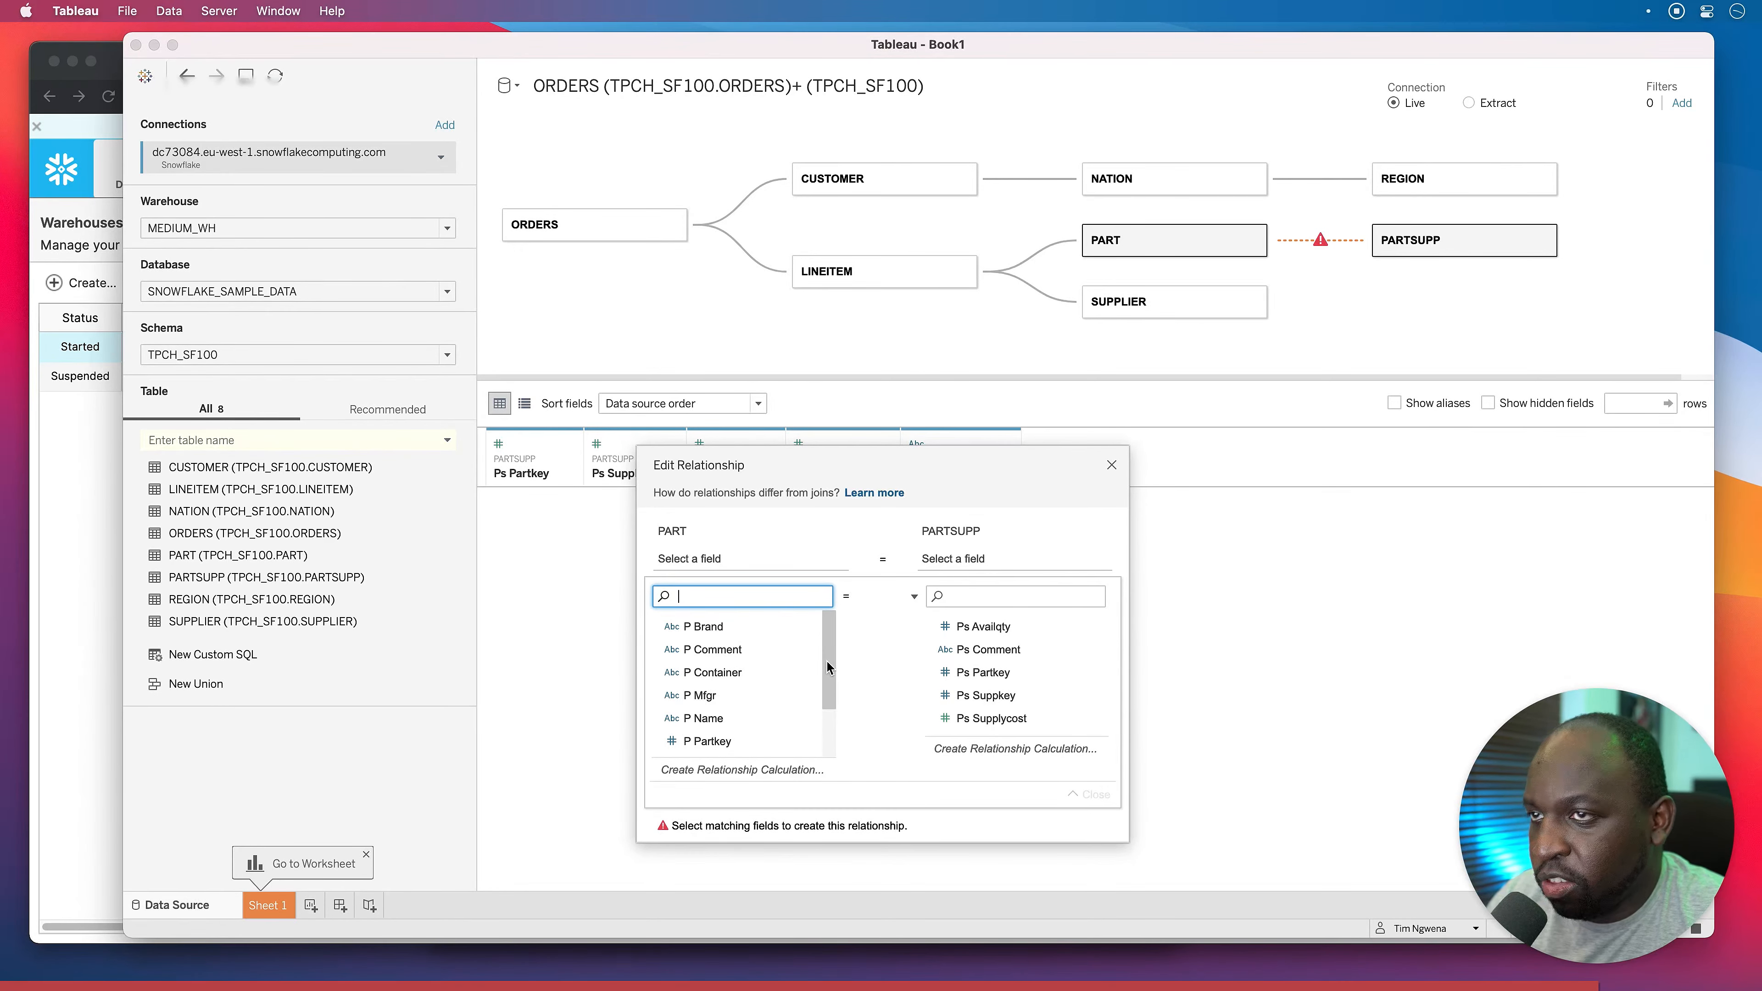
pyautogui.scroll(-1, 826, 651)
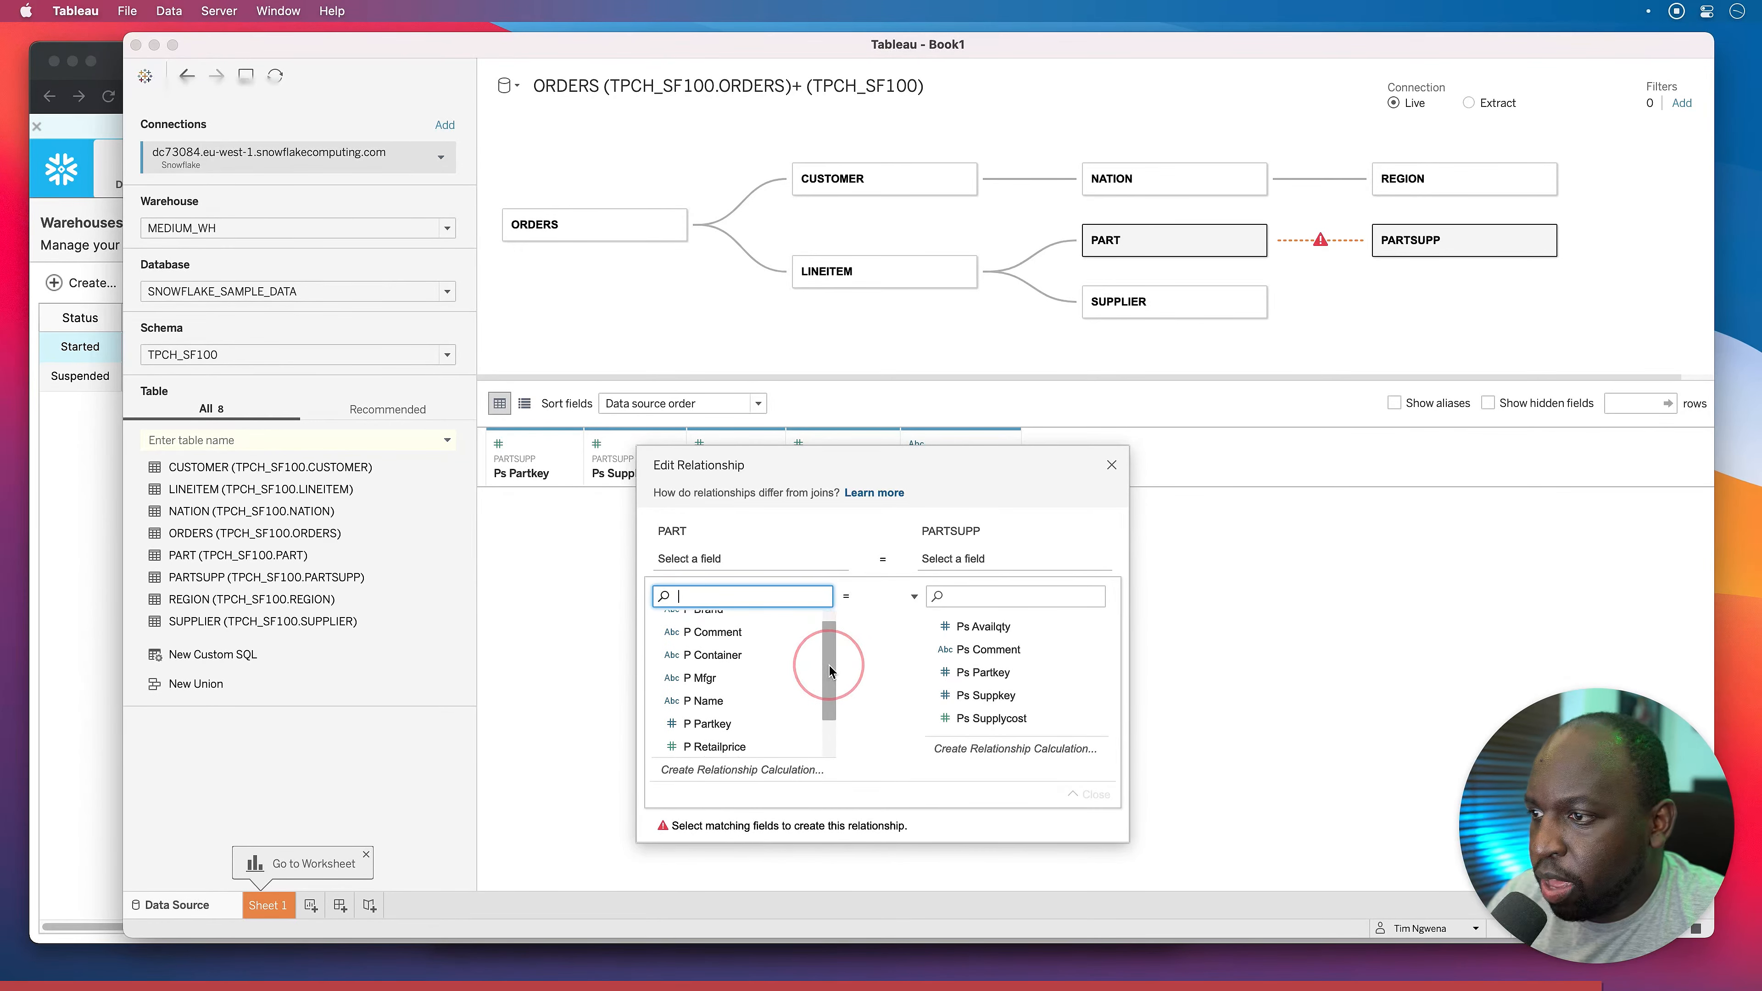
pyautogui.click(742, 718)
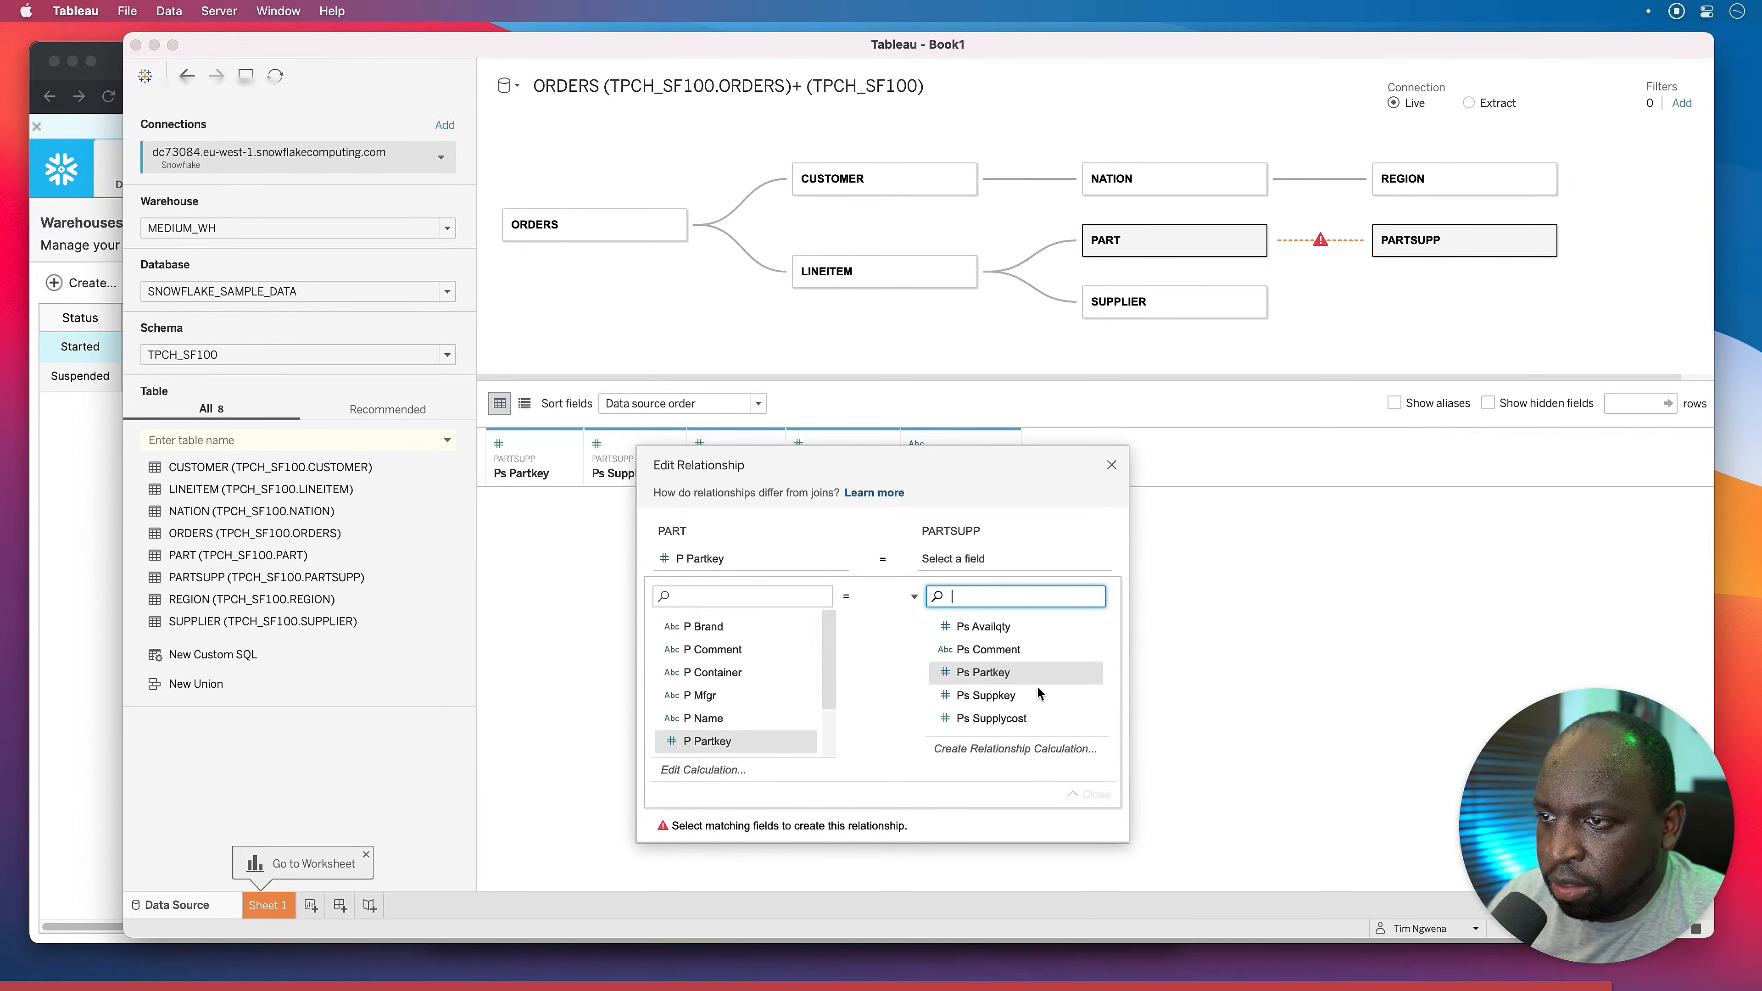
pyautogui.click(1036, 683)
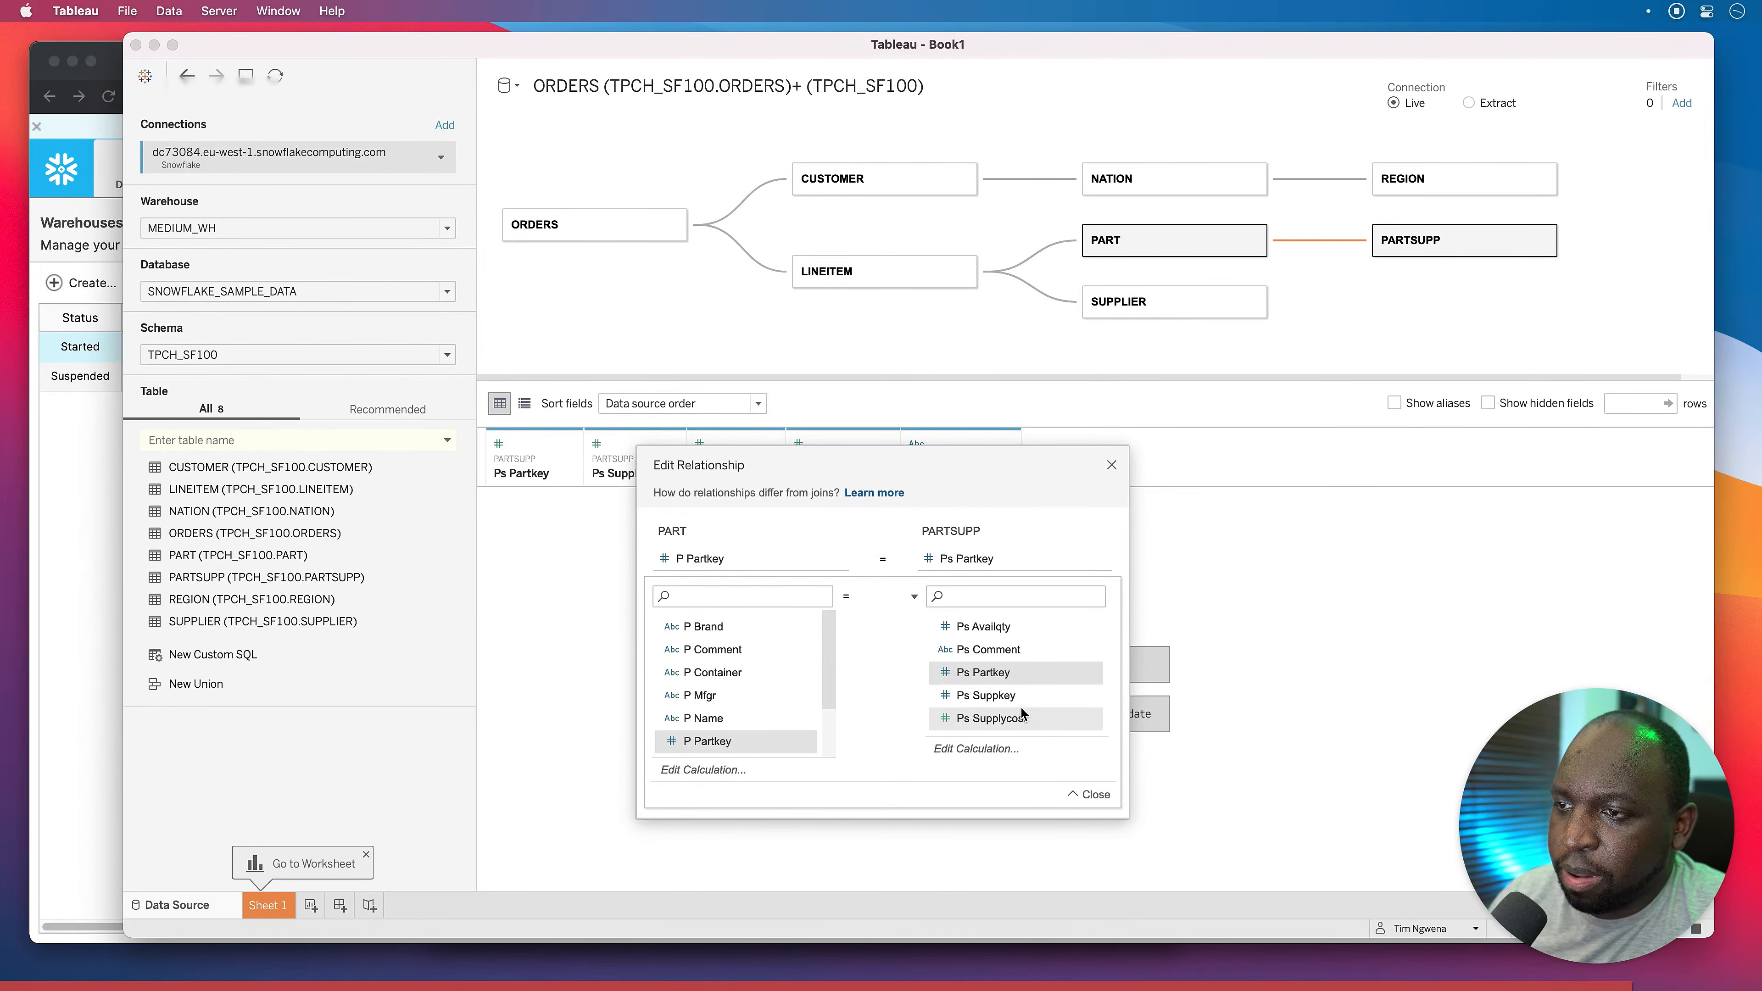
pyautogui.click(1111, 466)
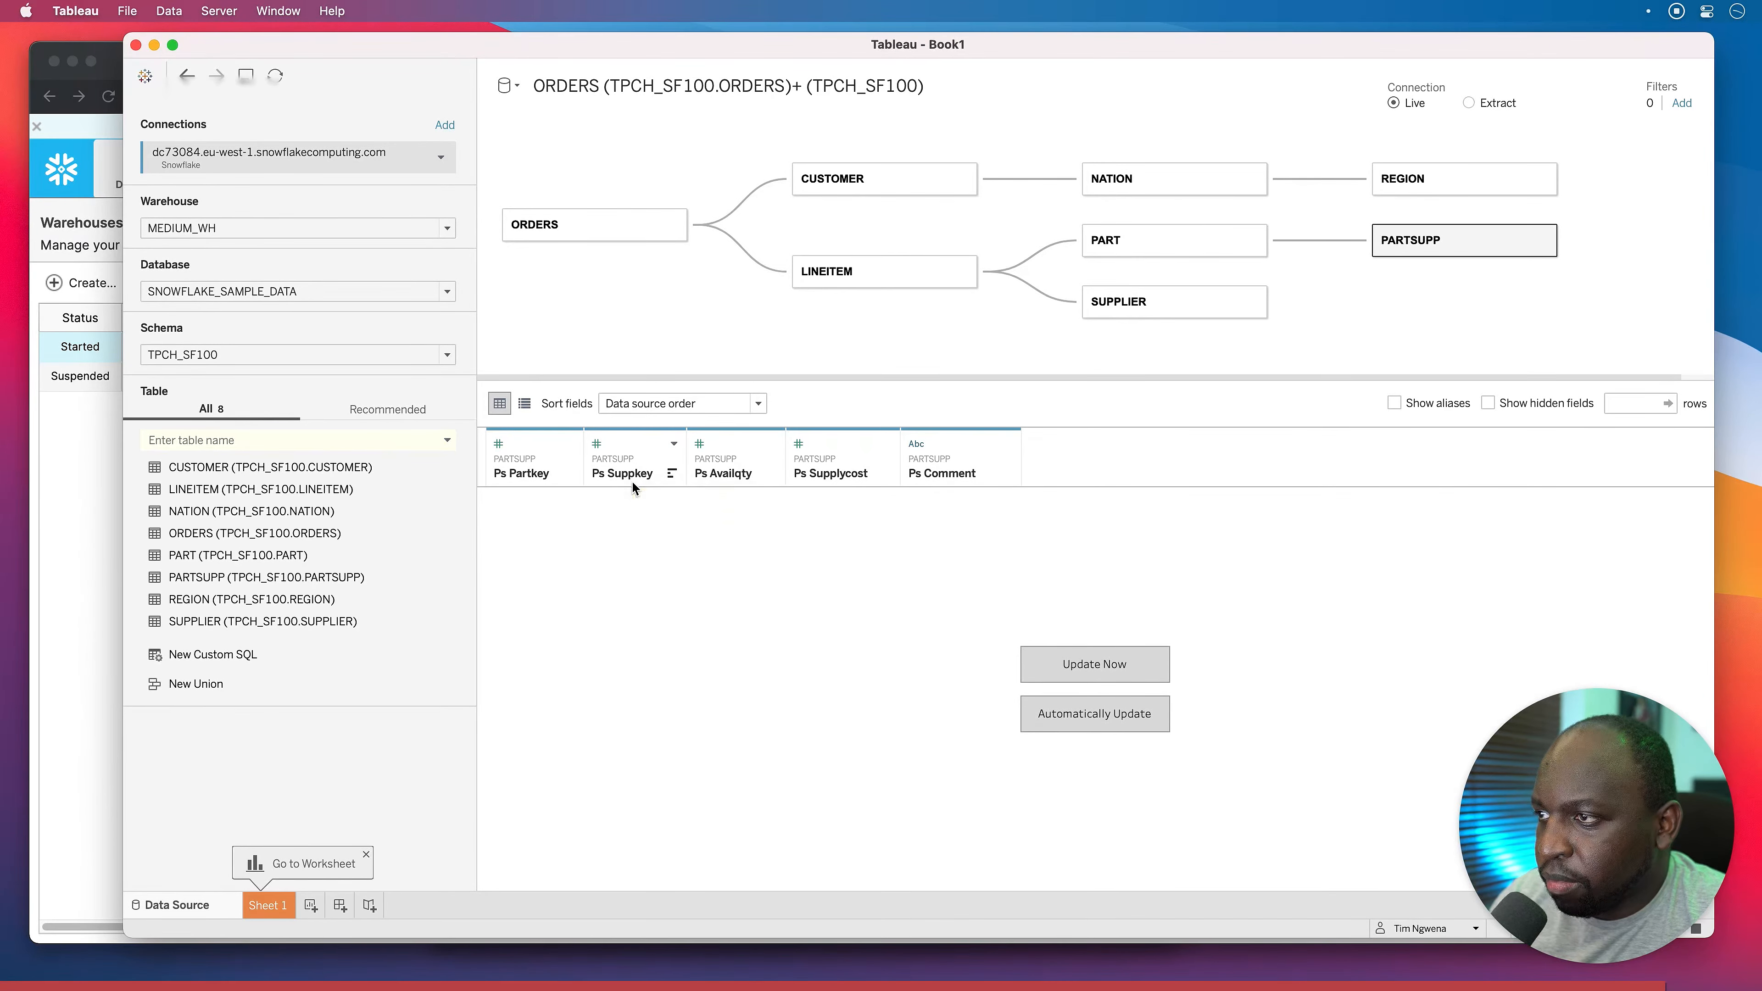
pyautogui.click(624, 468)
# Load 1,000 preview rows for PARTSUPP and then for SUPPLIER.
pyautogui.click(1094, 664)
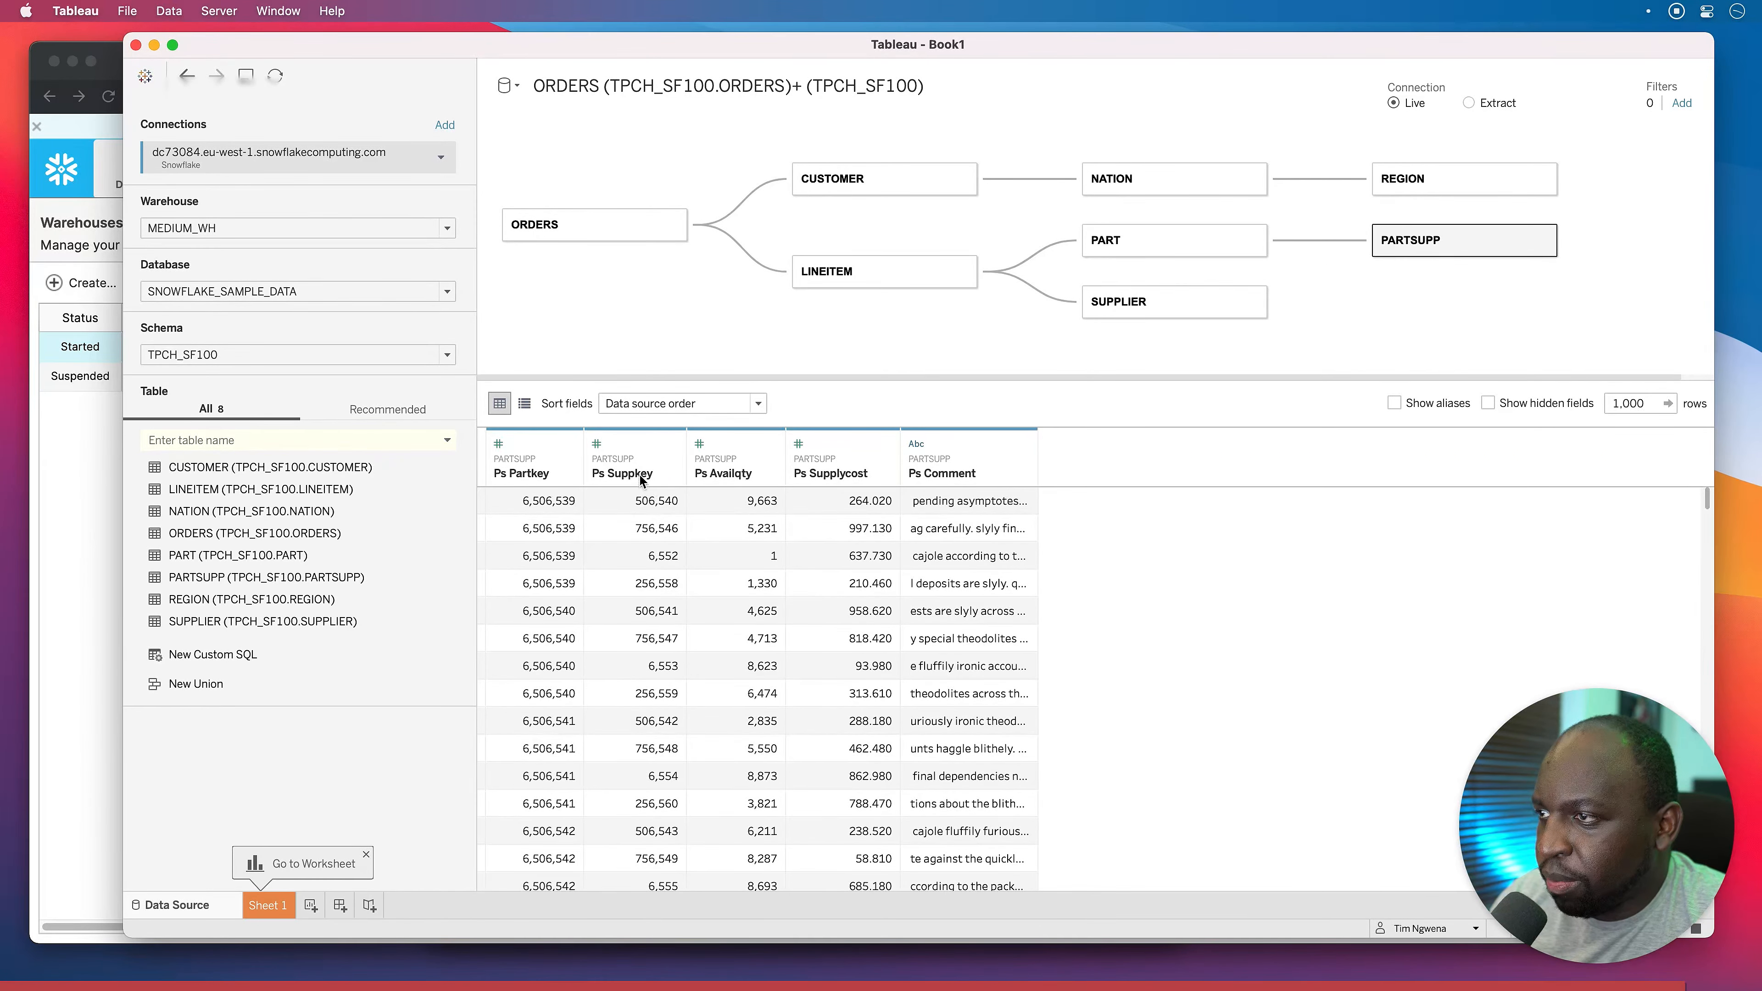
pyautogui.scroll(-9, 655, 782)
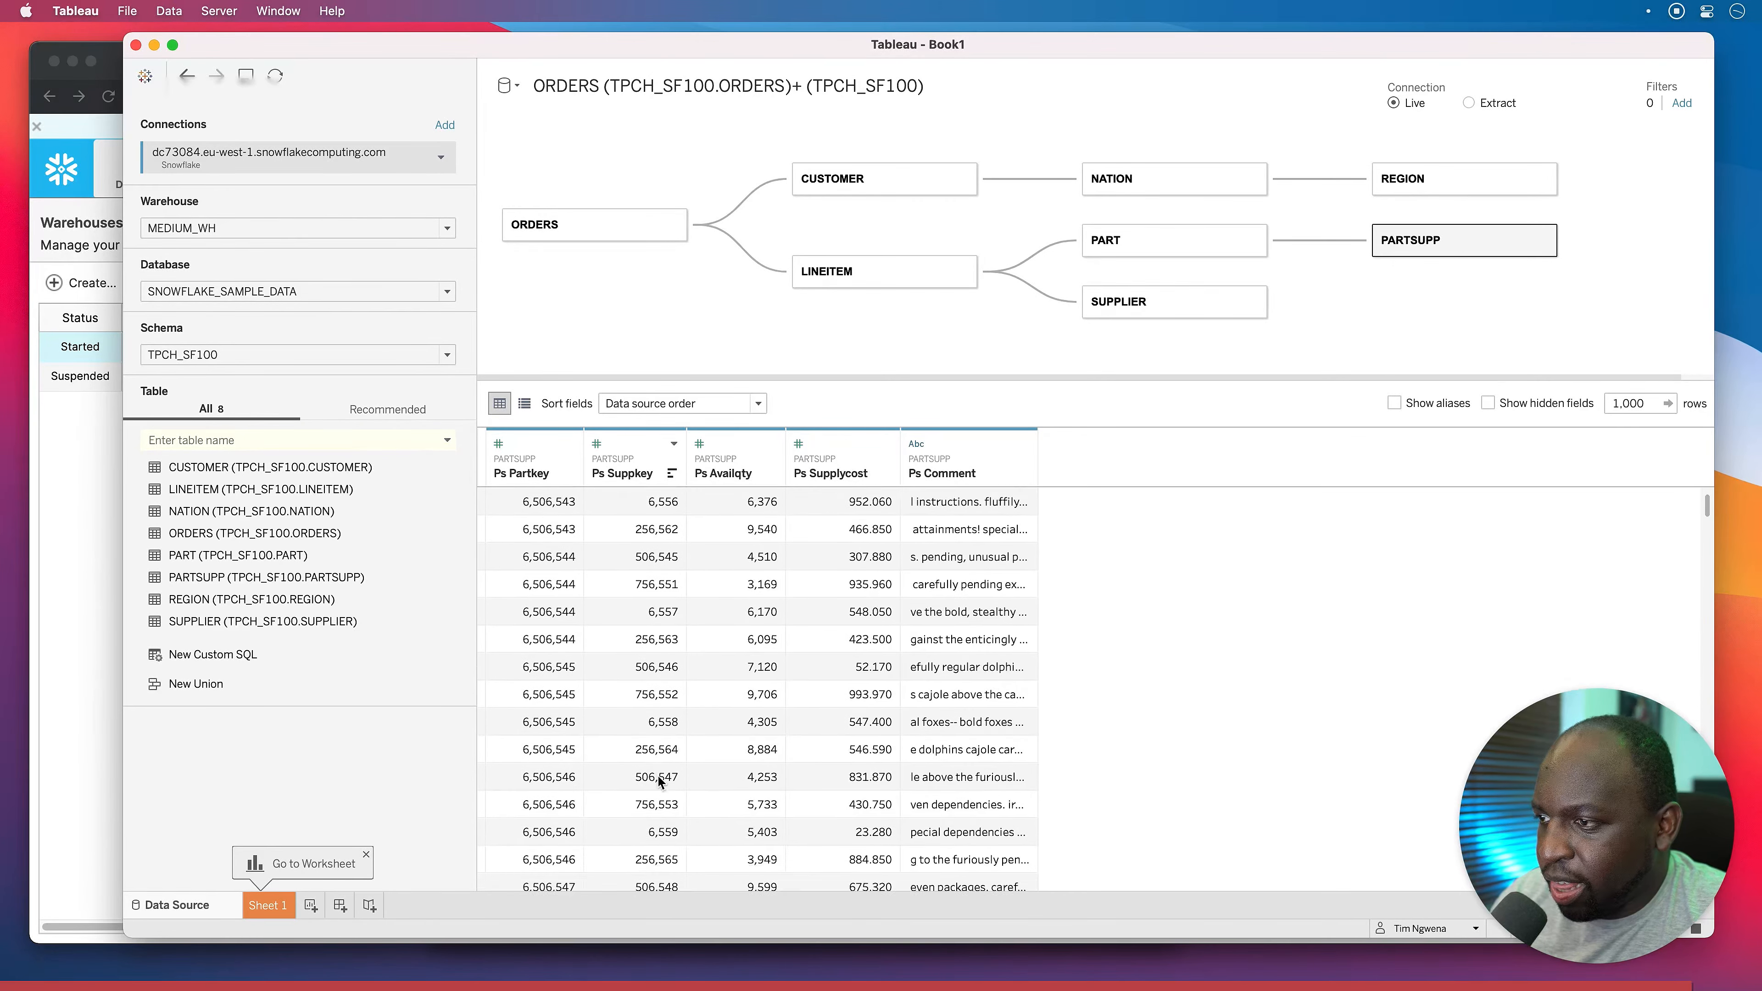
pyautogui.scroll(-15, 654, 782)
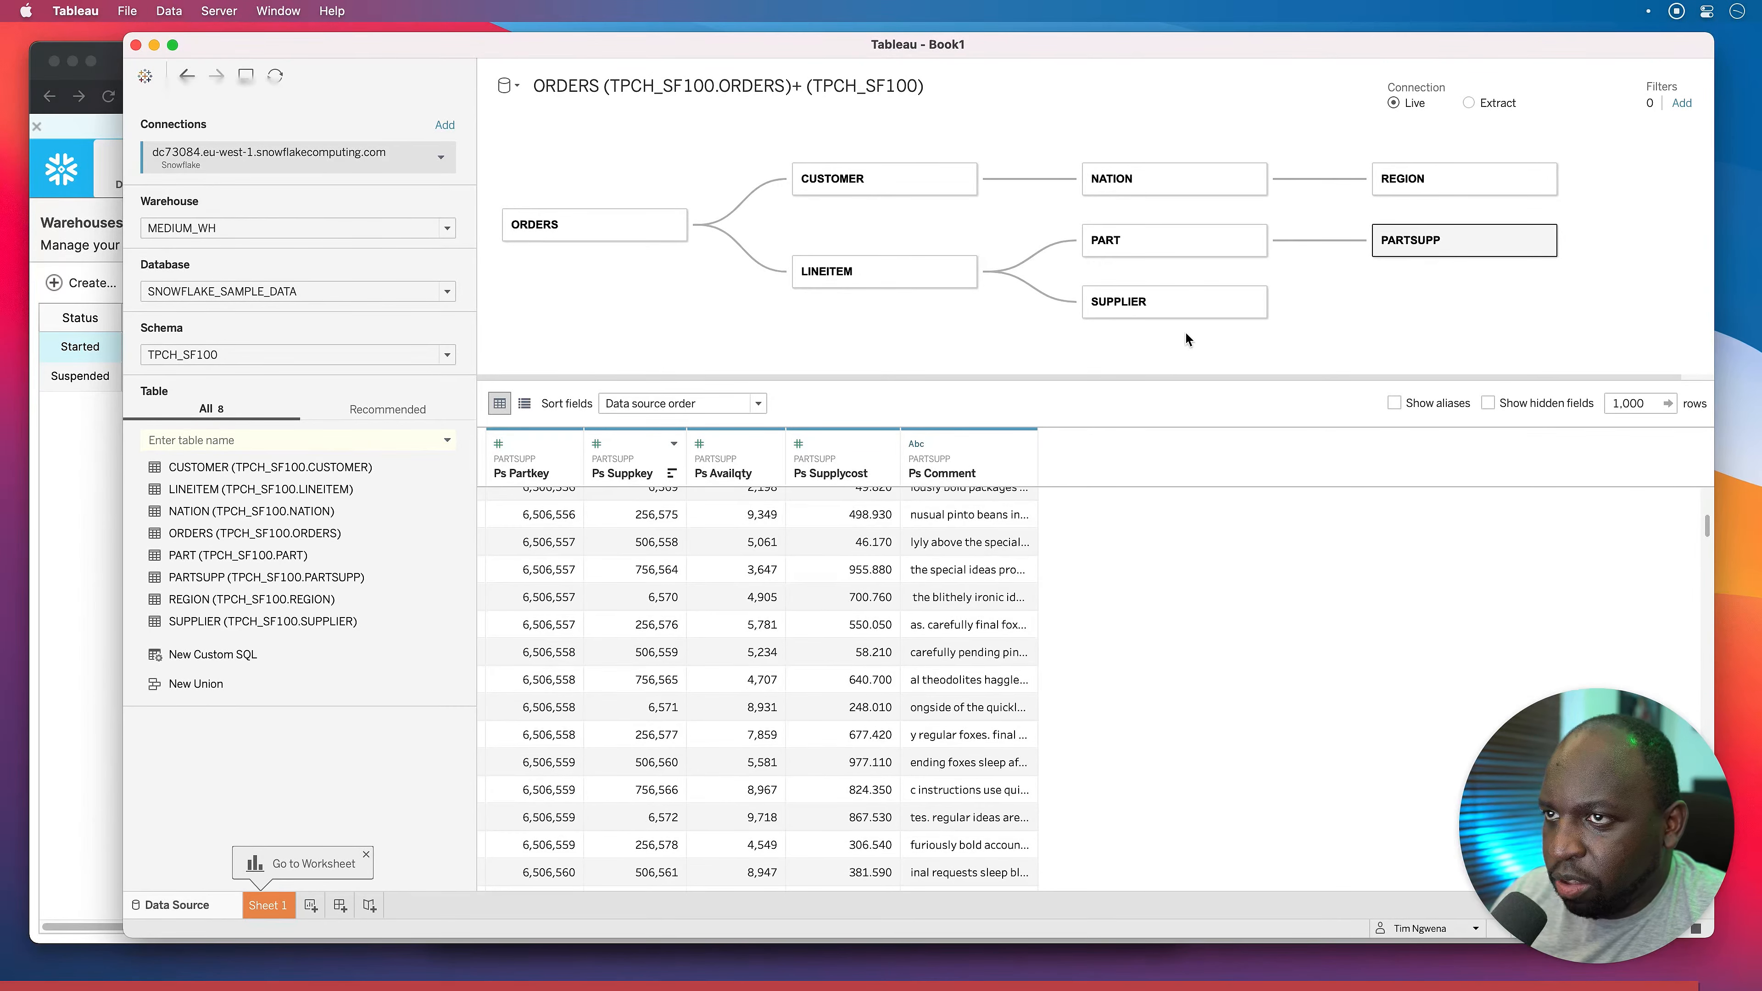
pyautogui.click(1152, 306)
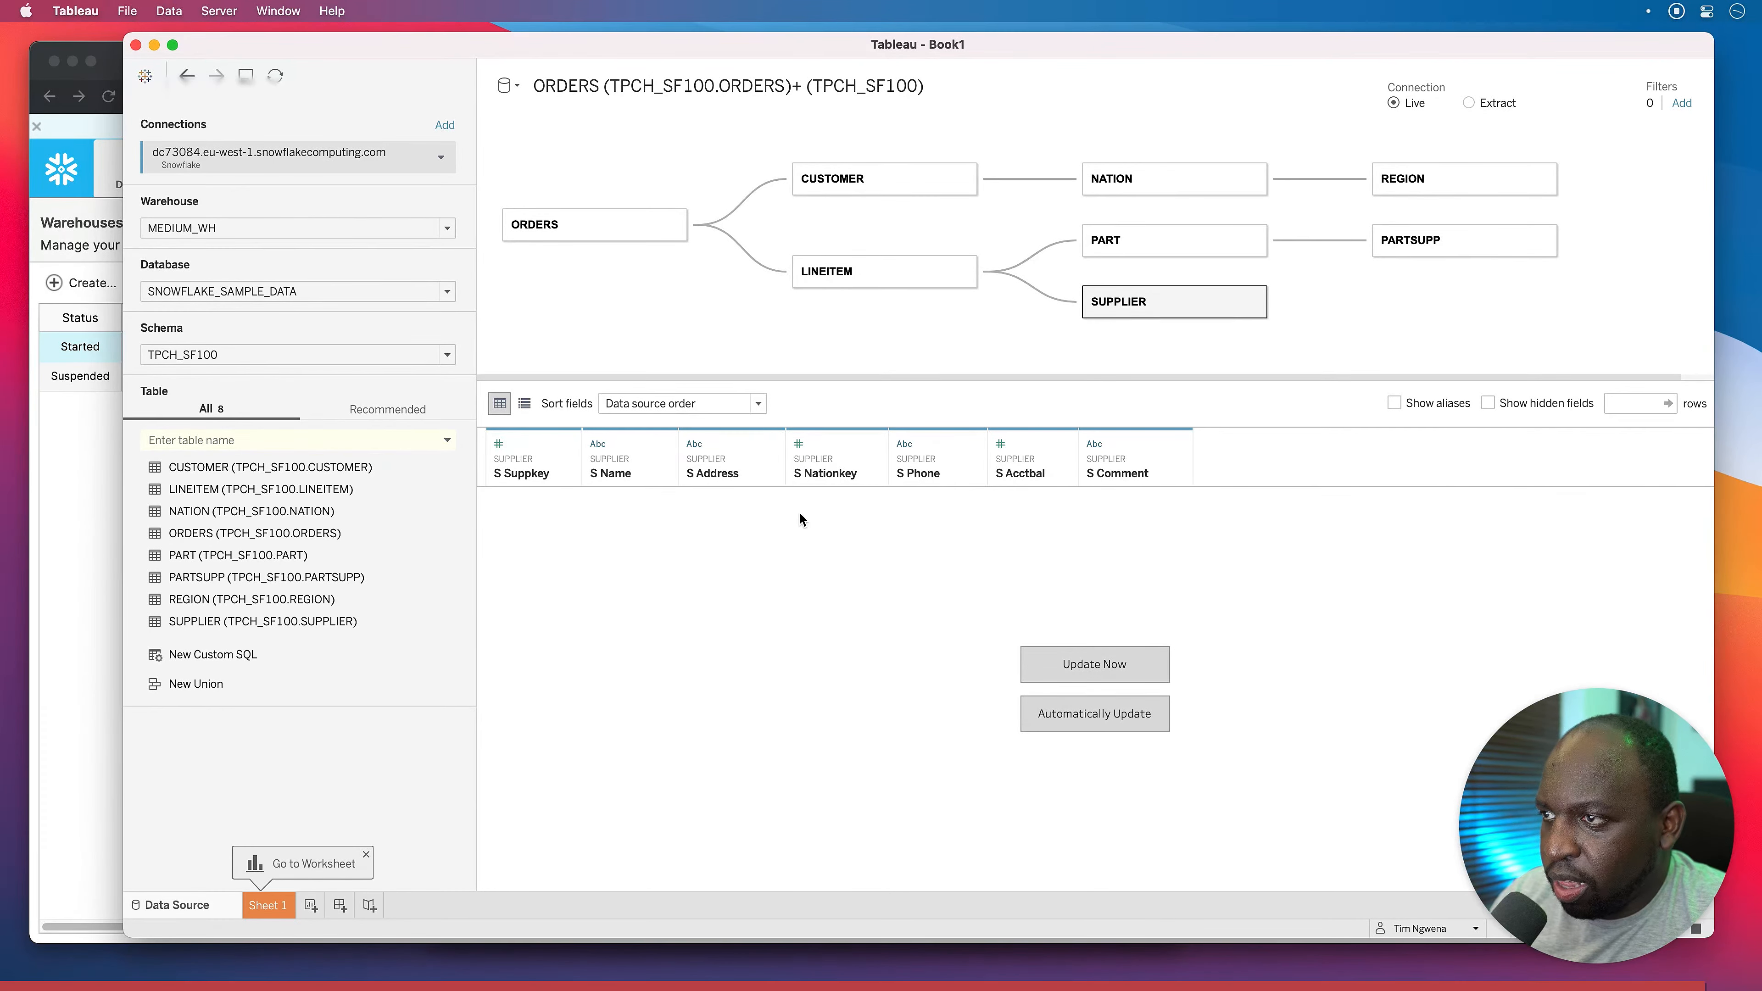
pyautogui.click(1129, 673)
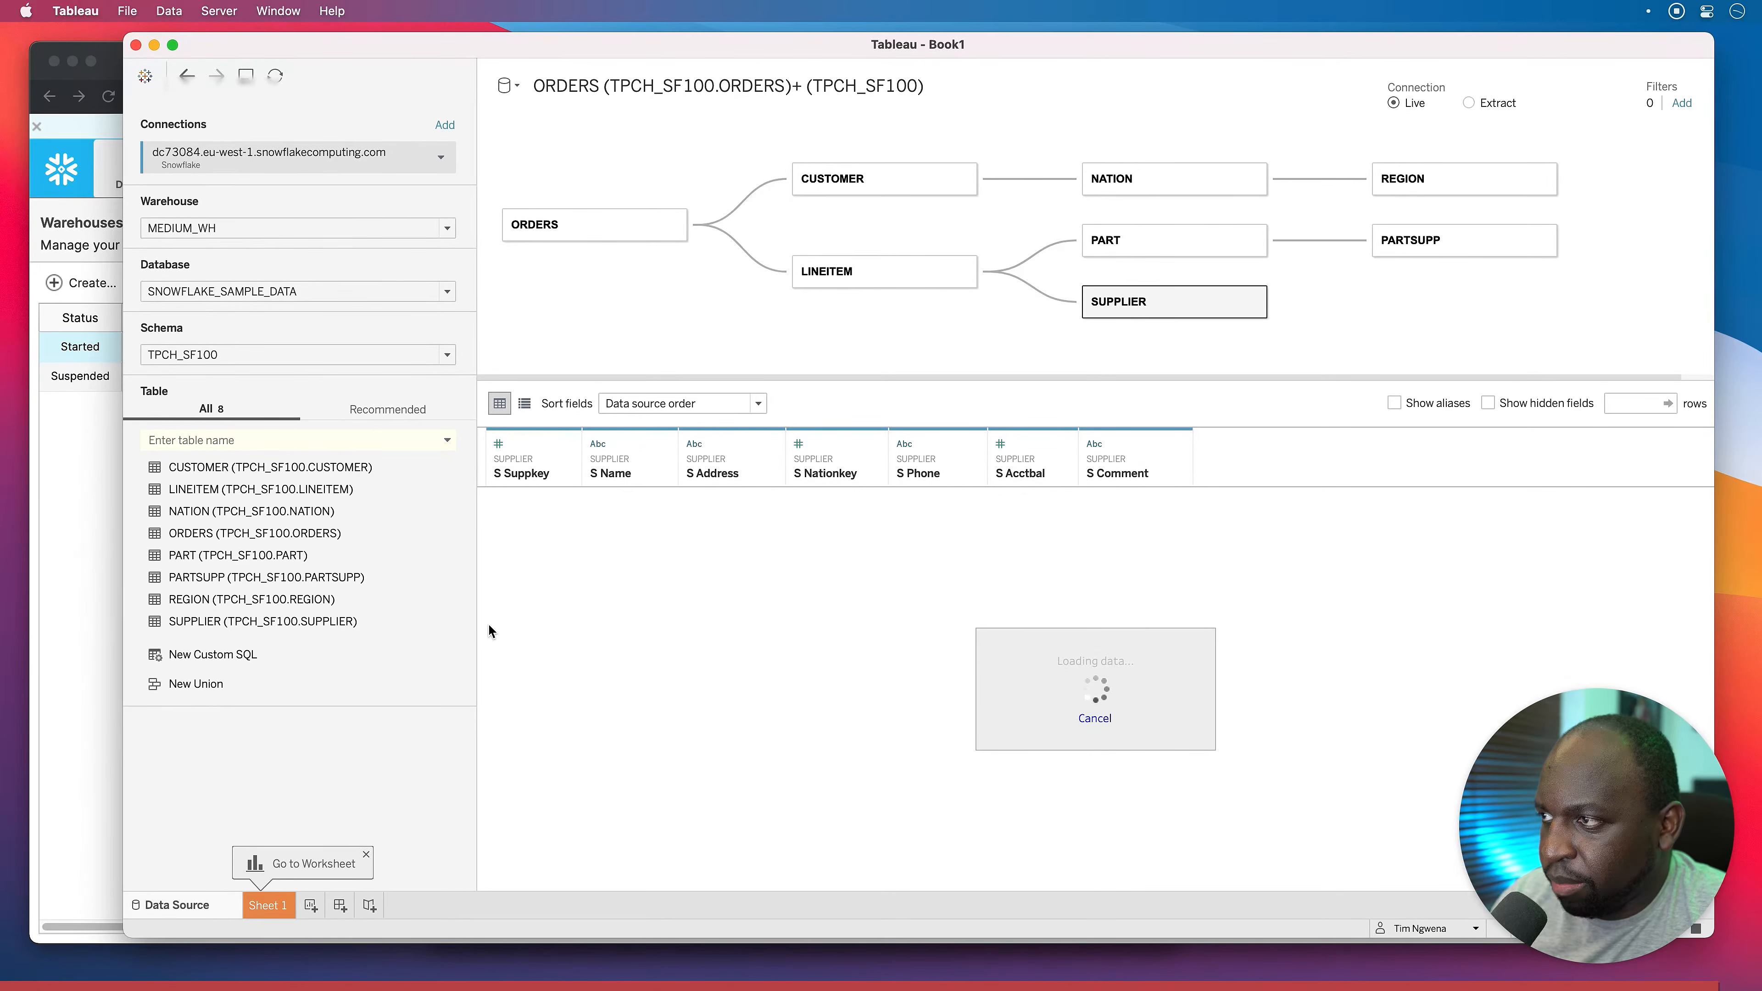
pyautogui.scroll(-5, 545, 554)
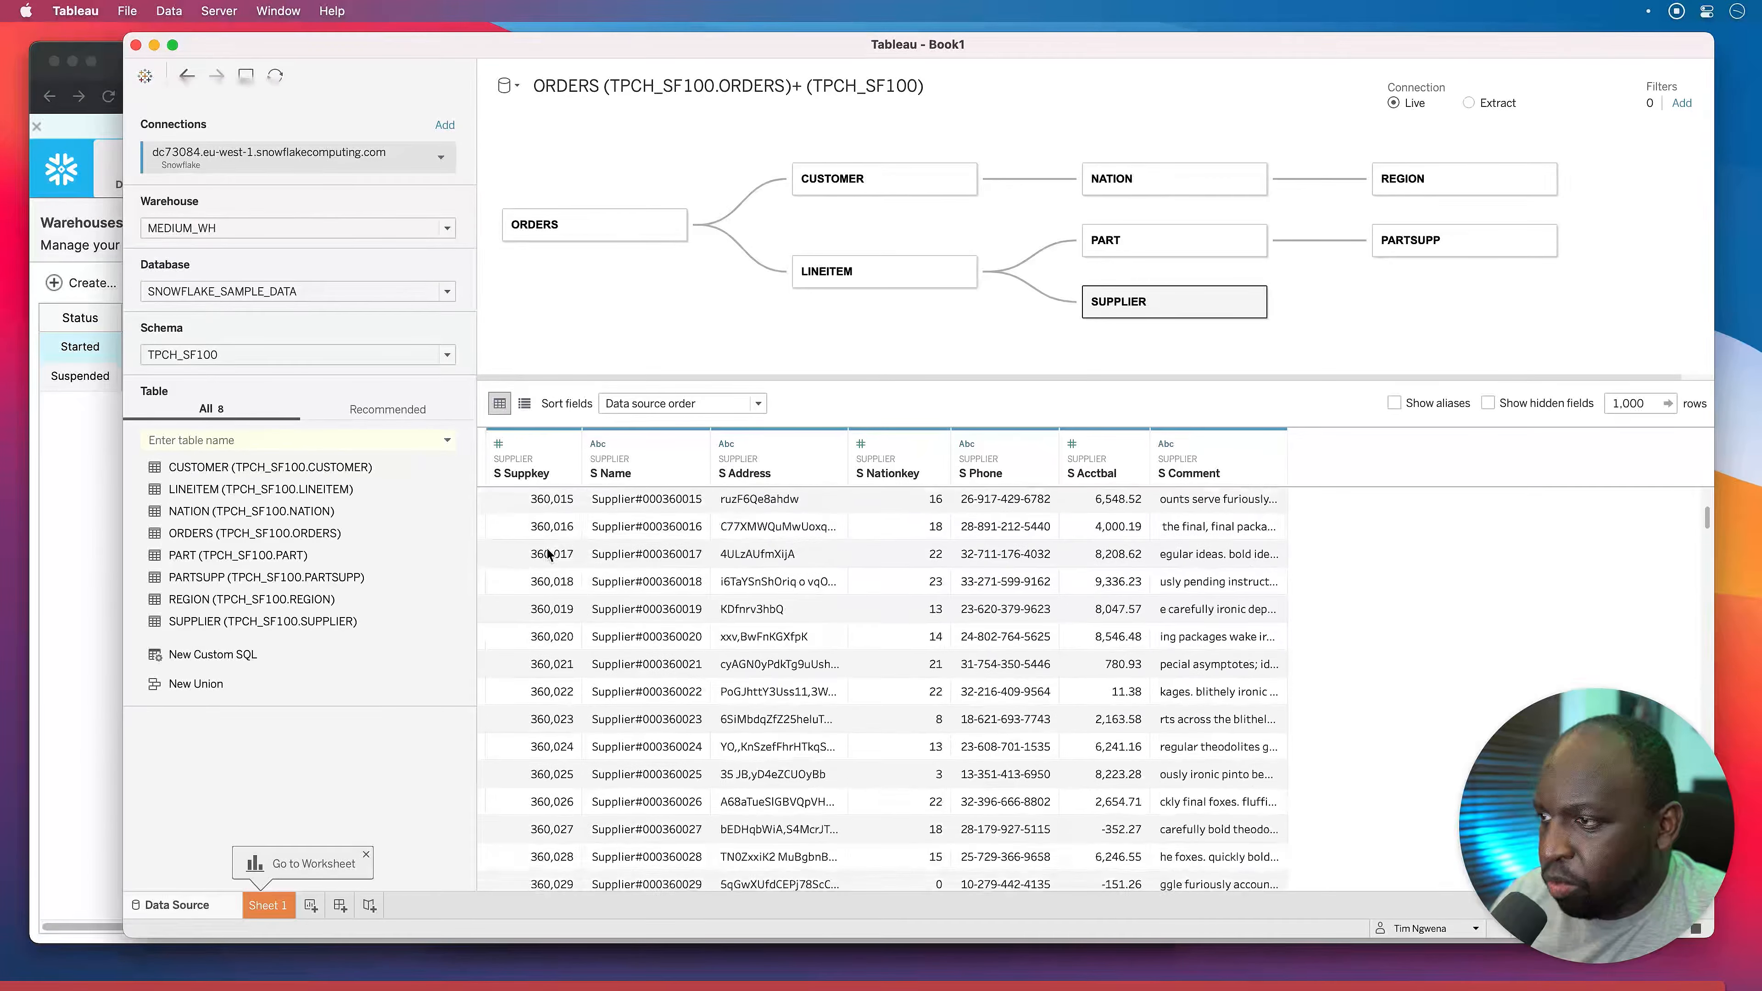
pyautogui.scroll(-20, 548, 554)
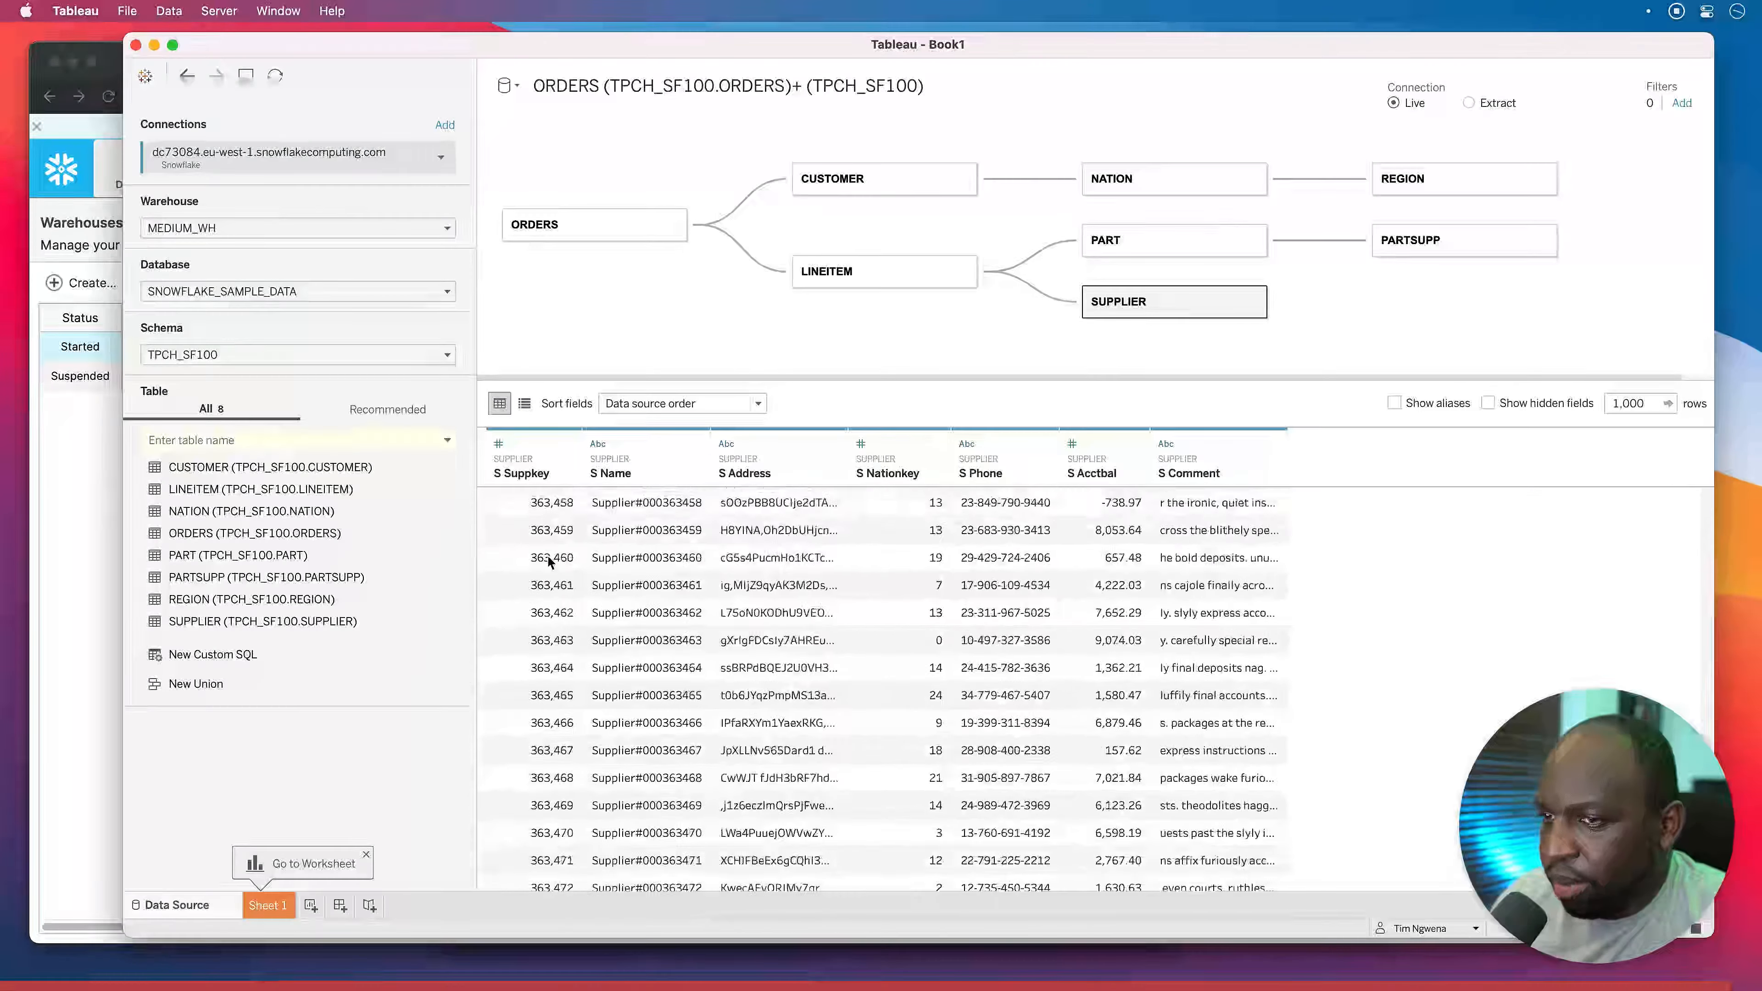
pyautogui.scroll(15, 548, 562)
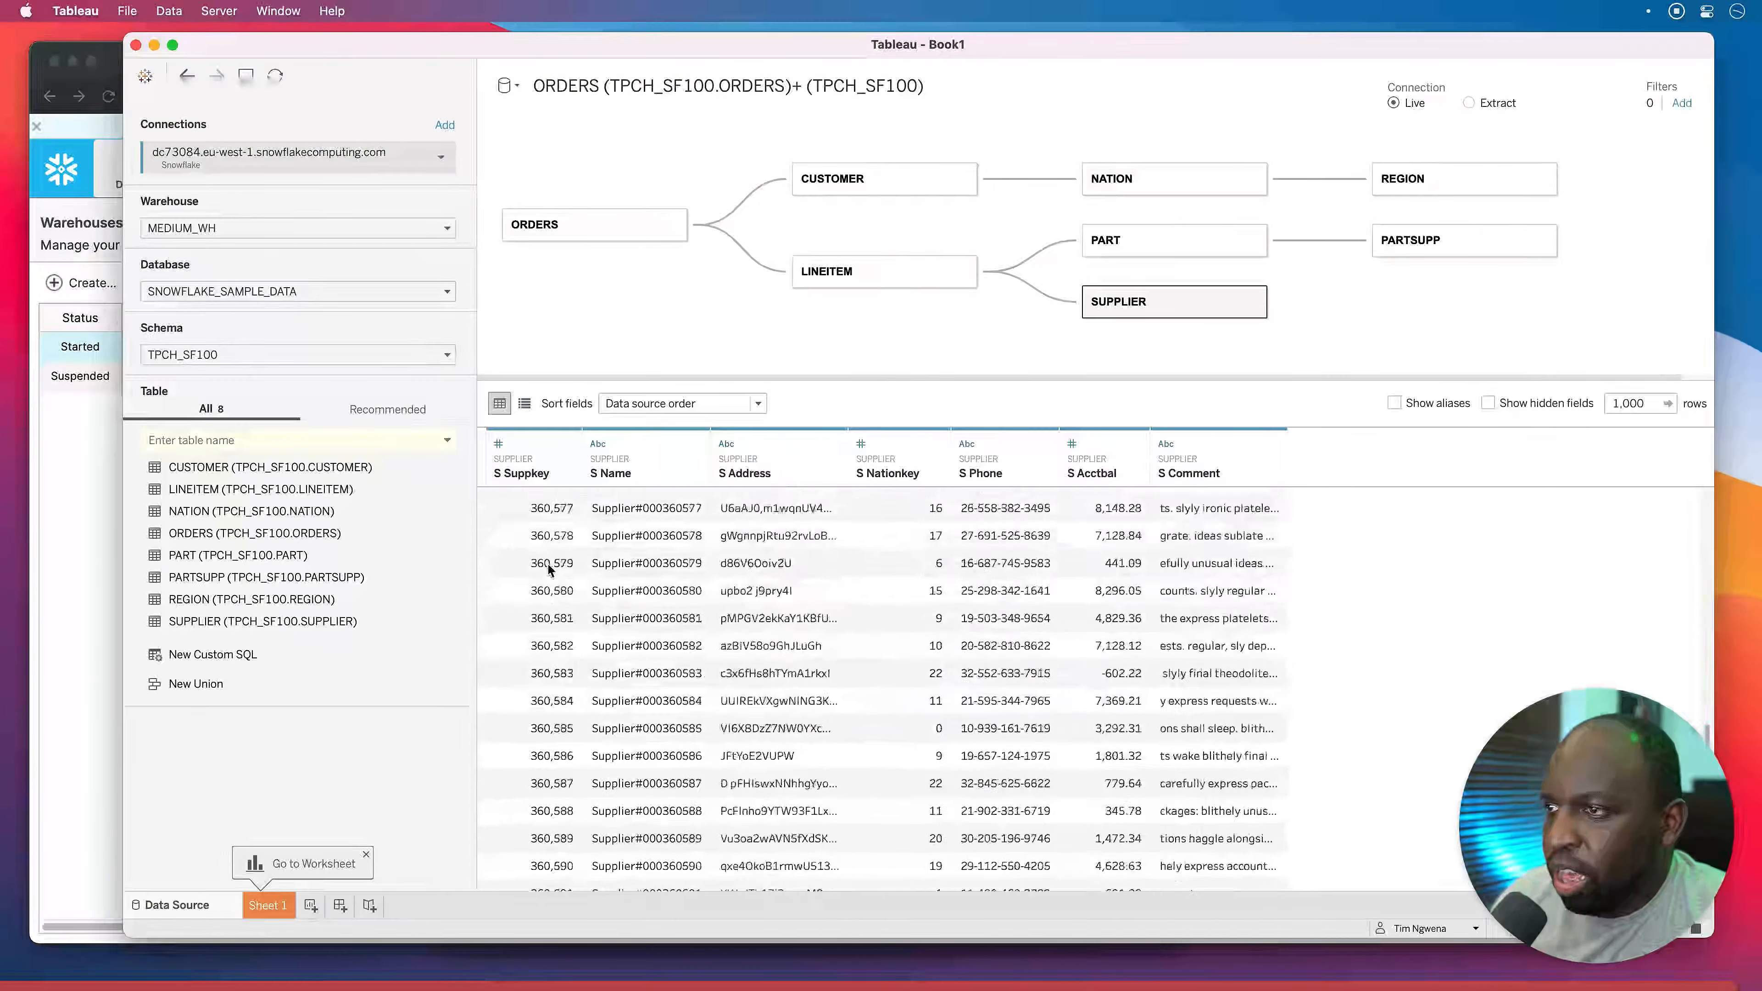
pyautogui.scroll(5, 549, 565)
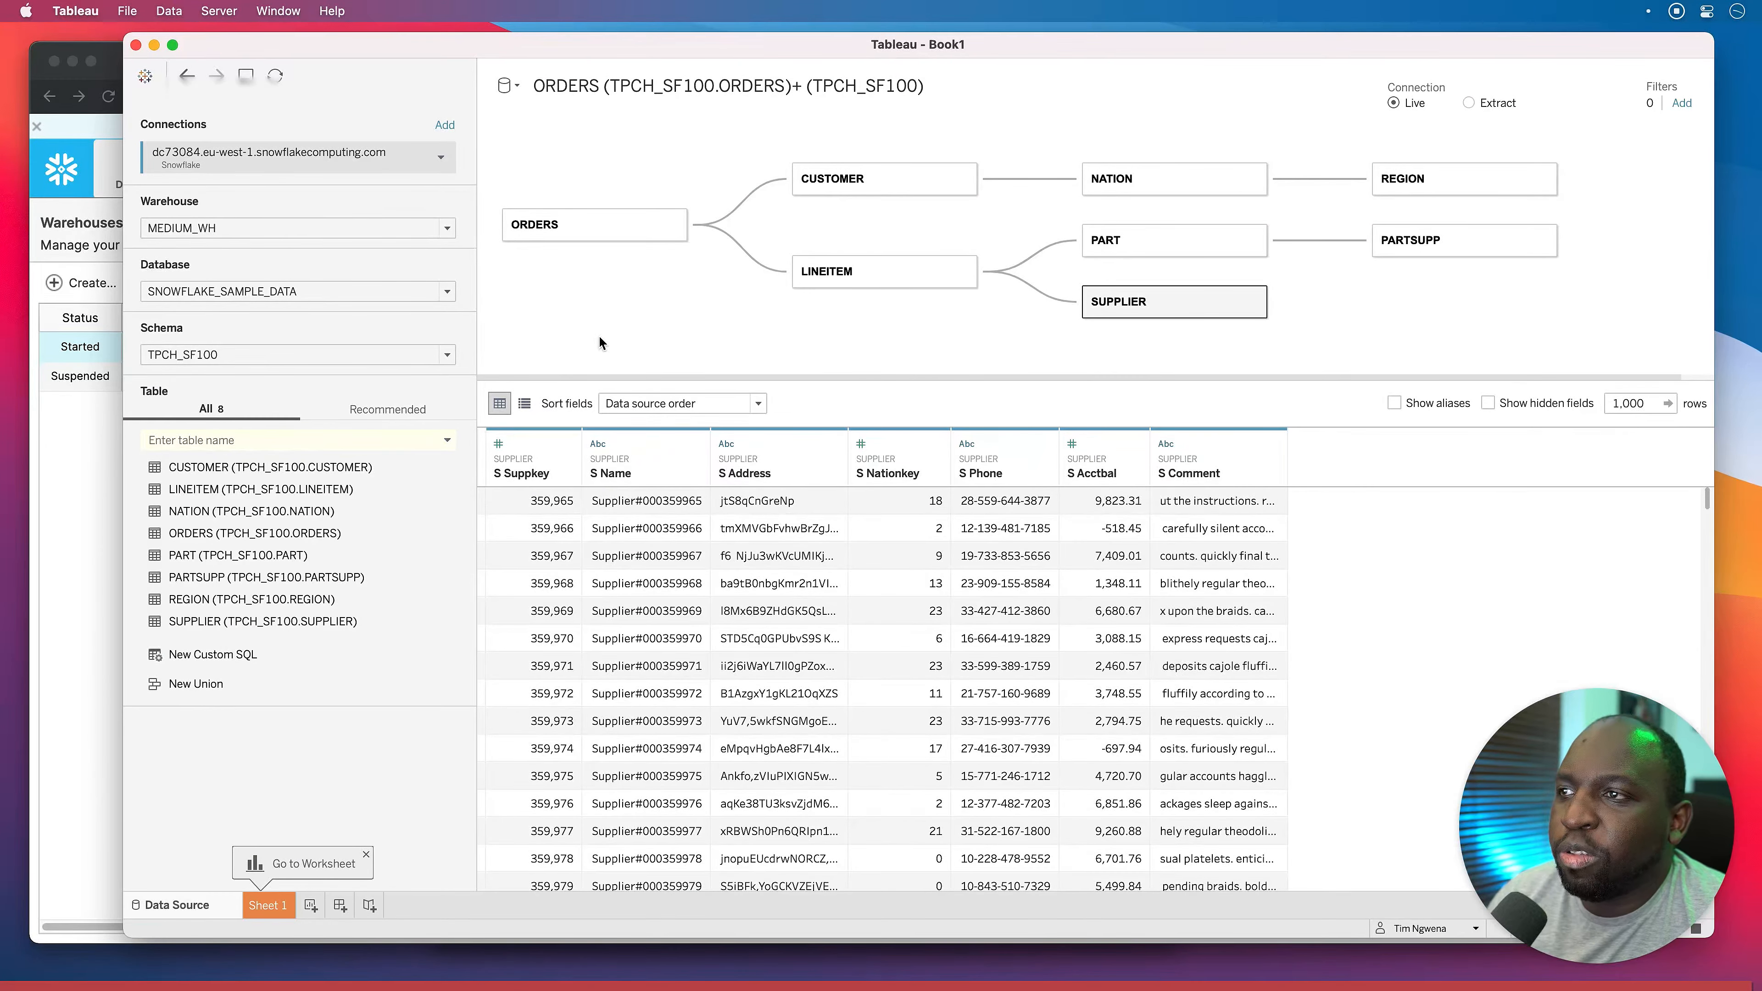
# Enlarge the join diagram, narrow the sidebar, and switch to the Snowflake web console.
pyautogui.moveTo(806, 378); pyautogui.dragTo(802, 411)
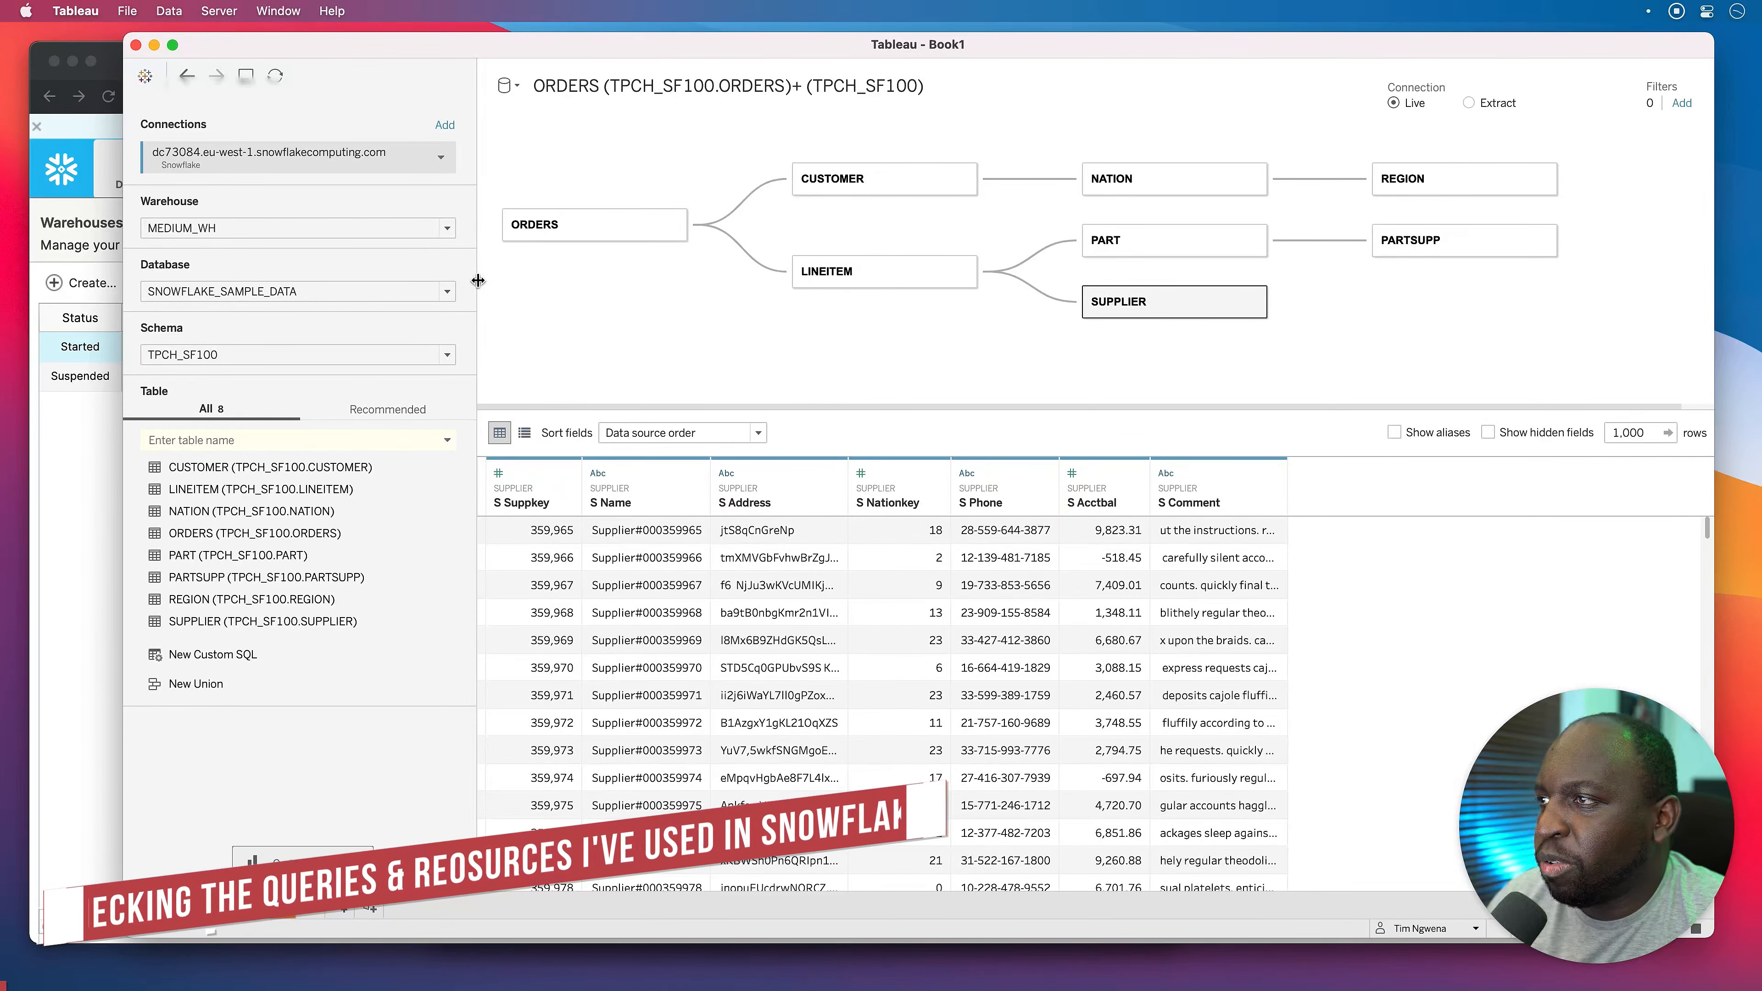
pyautogui.moveTo(478, 280)
pyautogui.mouseDown()
pyautogui.moveTo(424, 287)
pyautogui.moveTo(468, 296)
pyautogui.mouseUp()
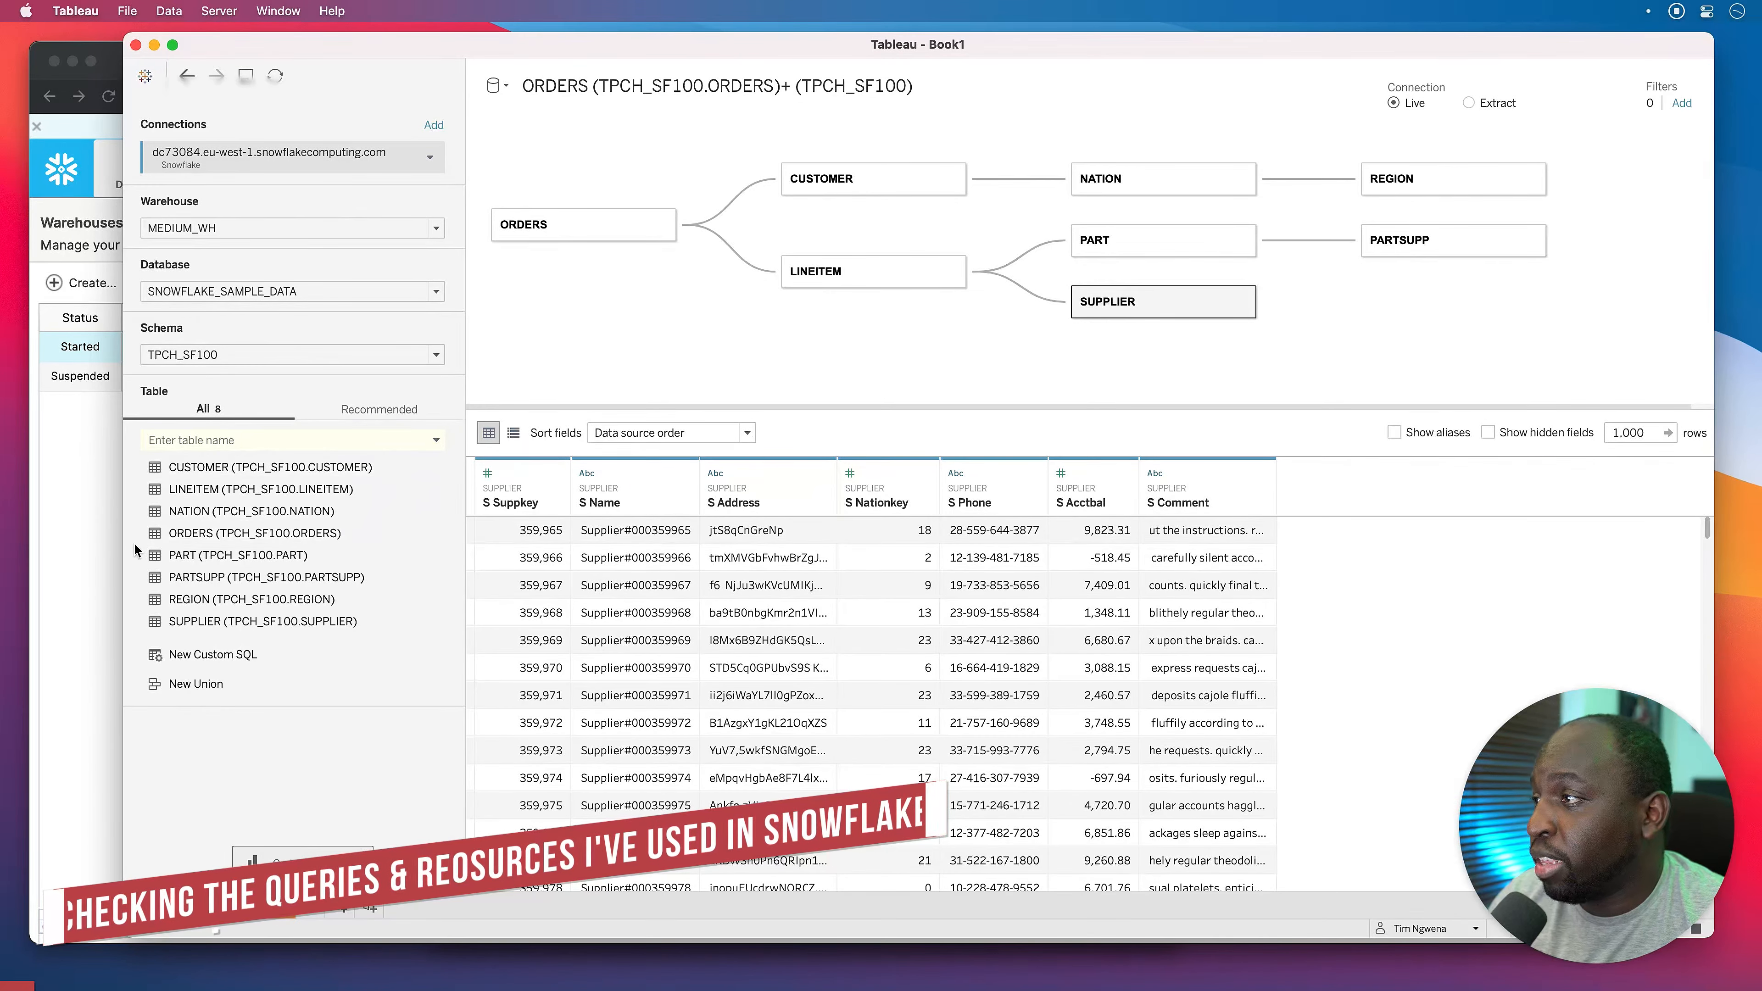
pyautogui.click(70, 520)
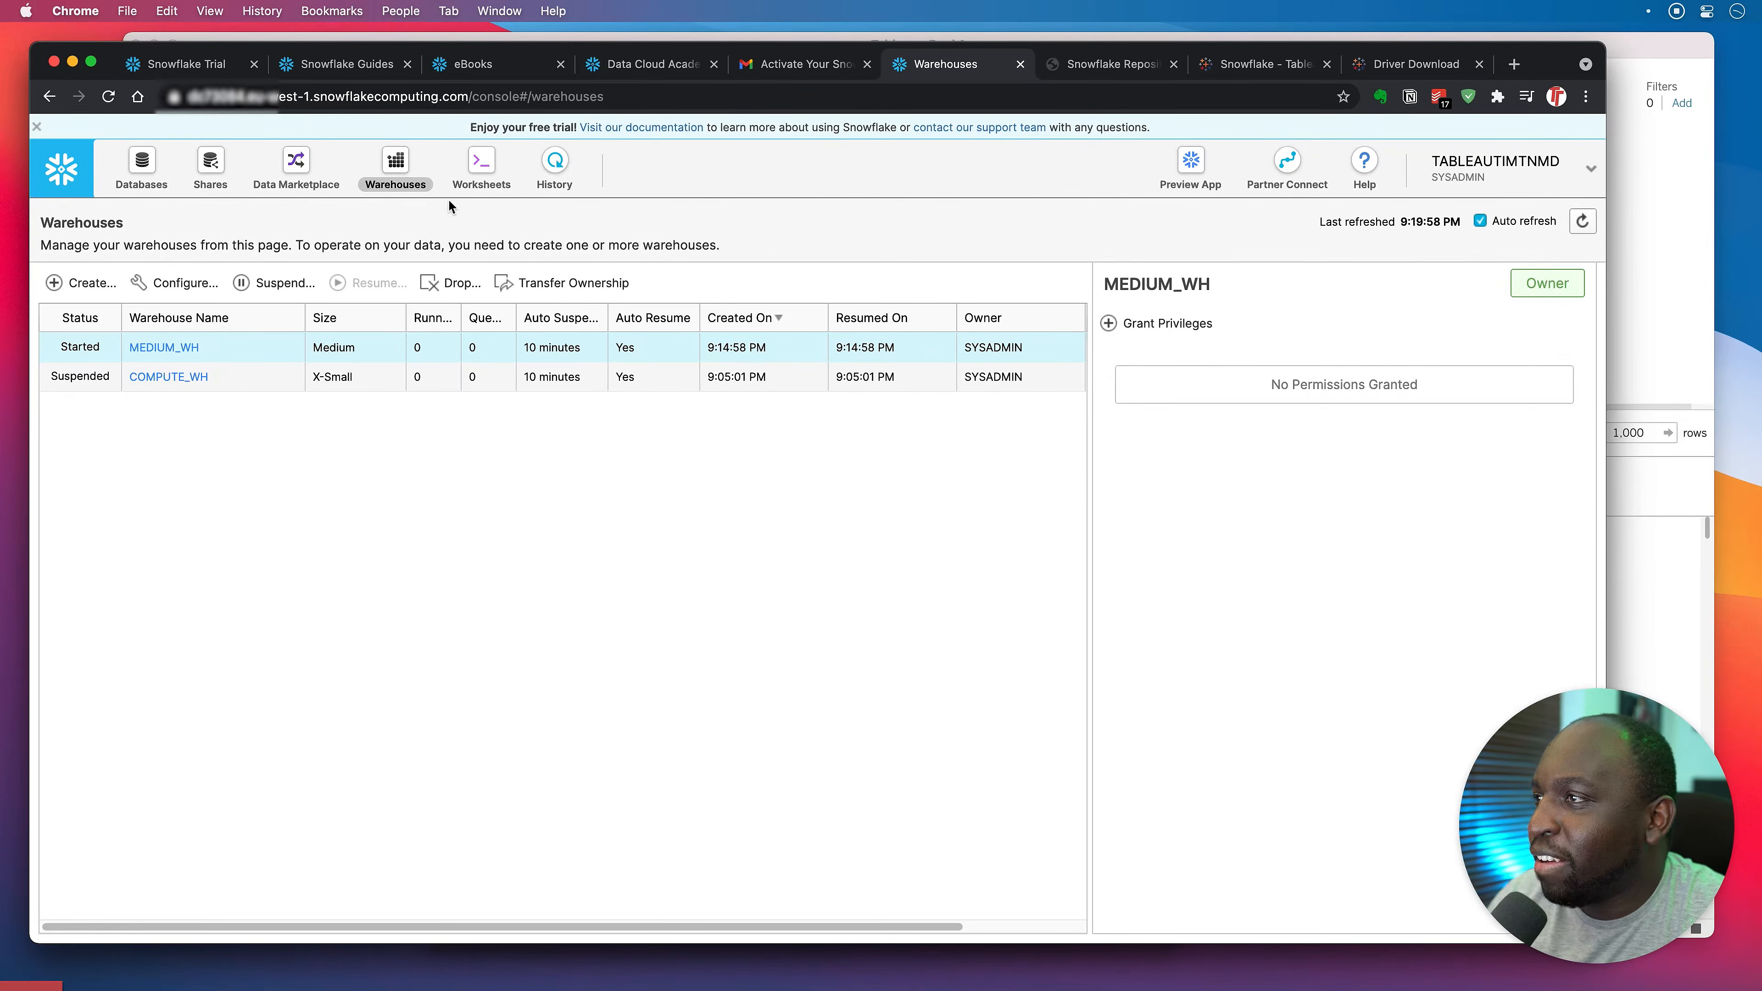
# Refresh Snowflake's query History and view the PARTSUPP SELECT query's SQL text.
pyautogui.click(560, 163)
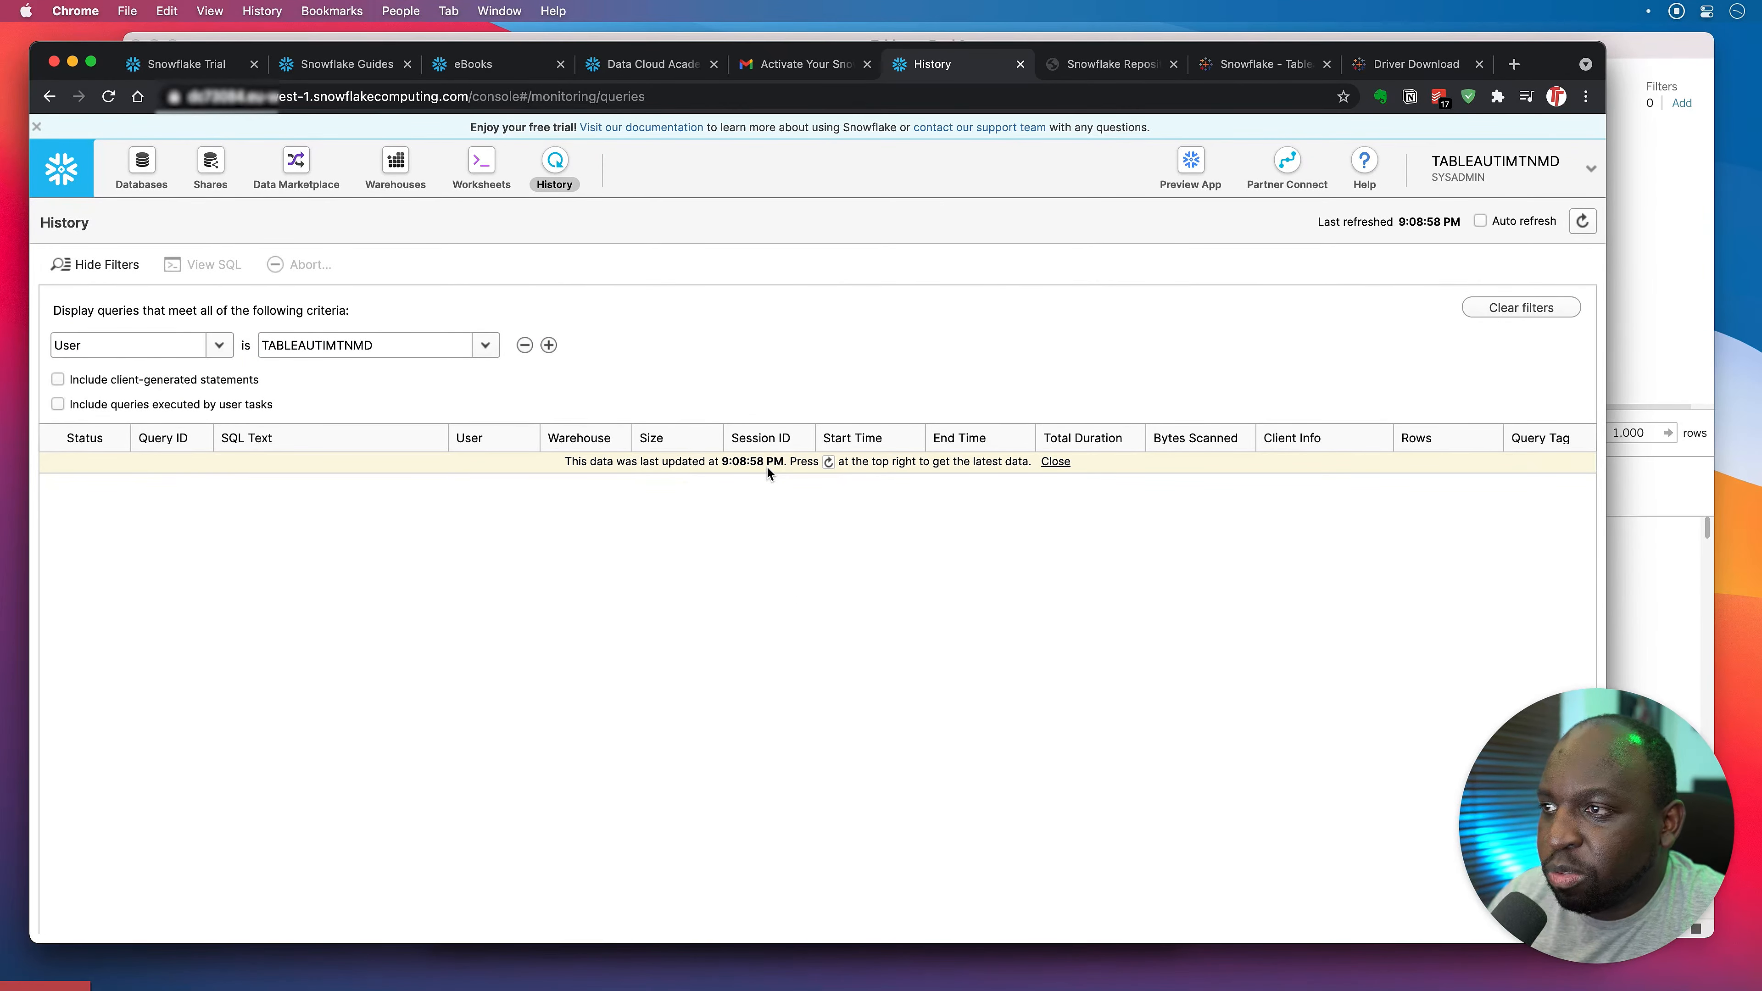
pyautogui.click(1582, 221)
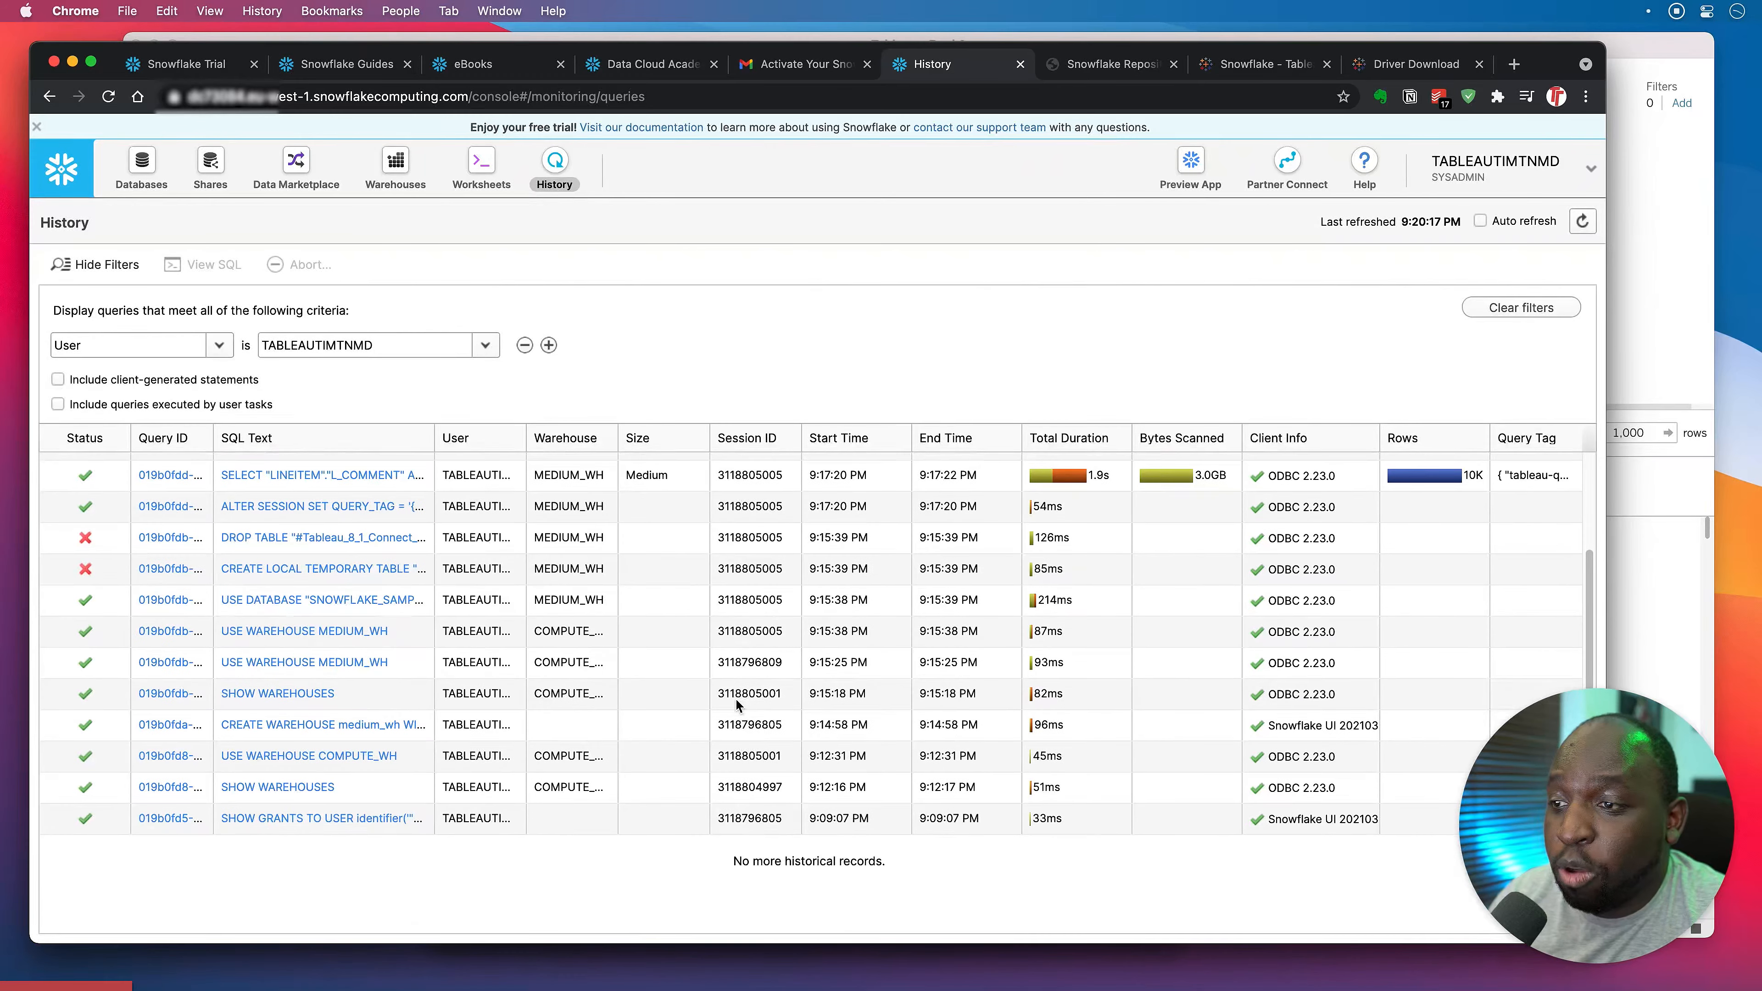
pyautogui.moveTo(738, 704)
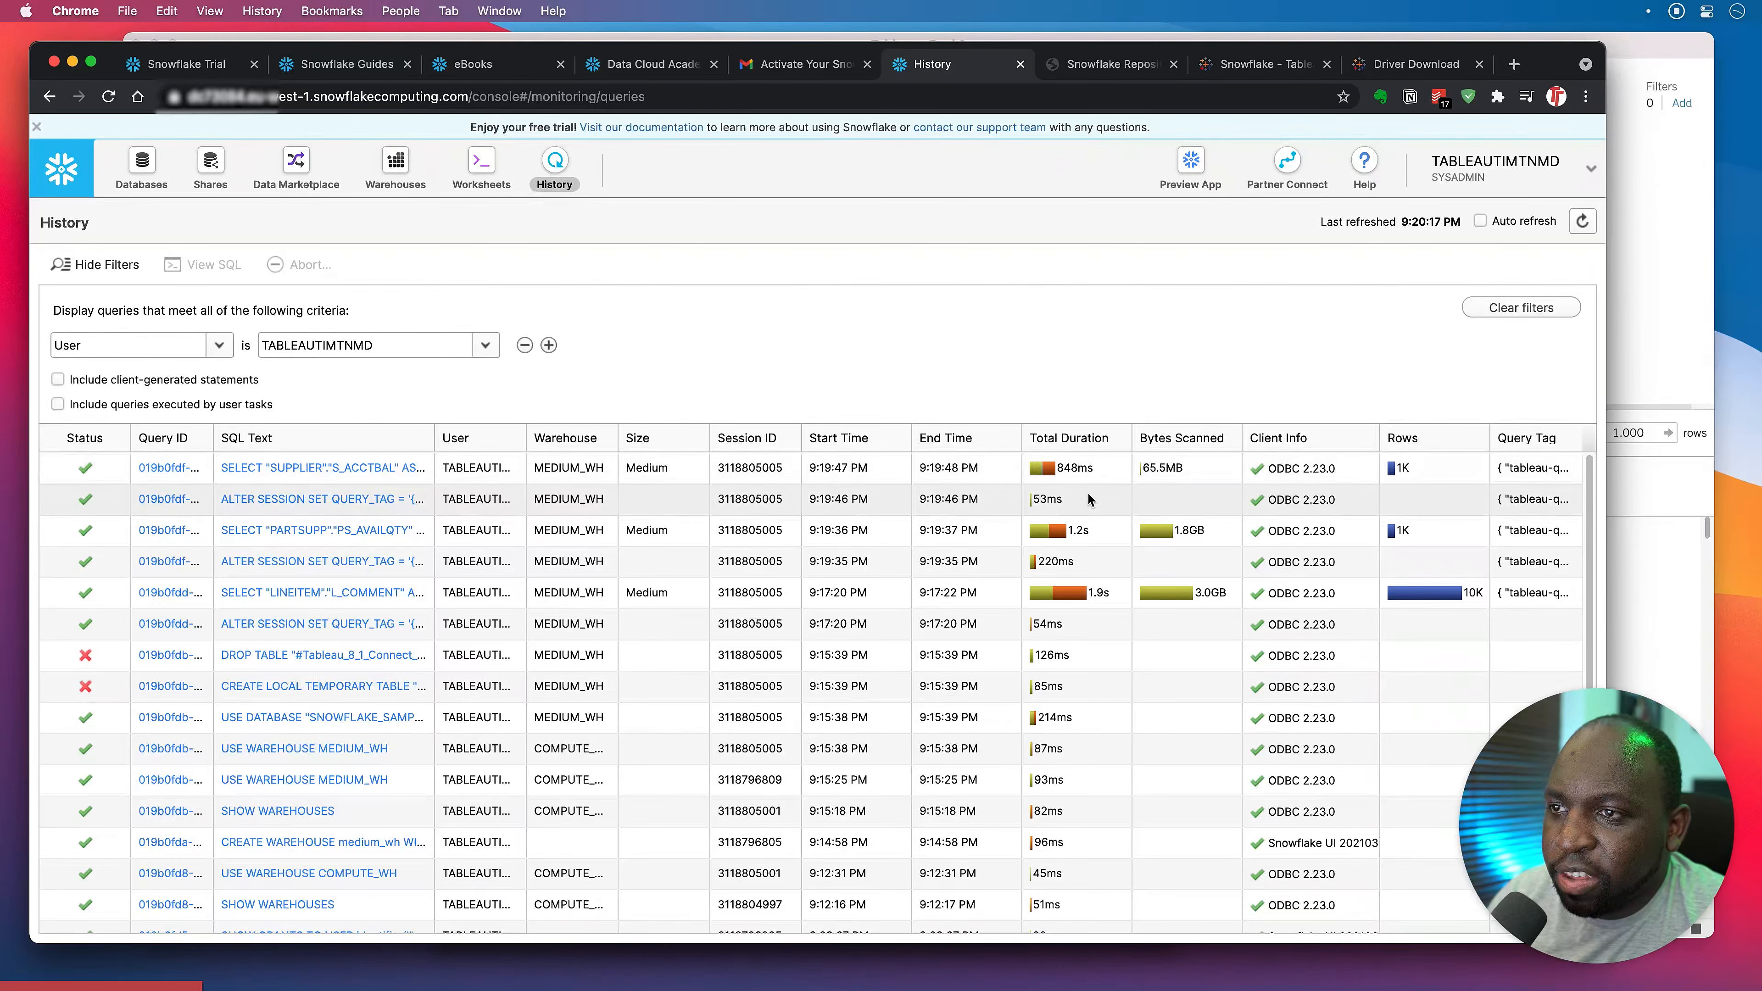
pyautogui.click(360, 530)
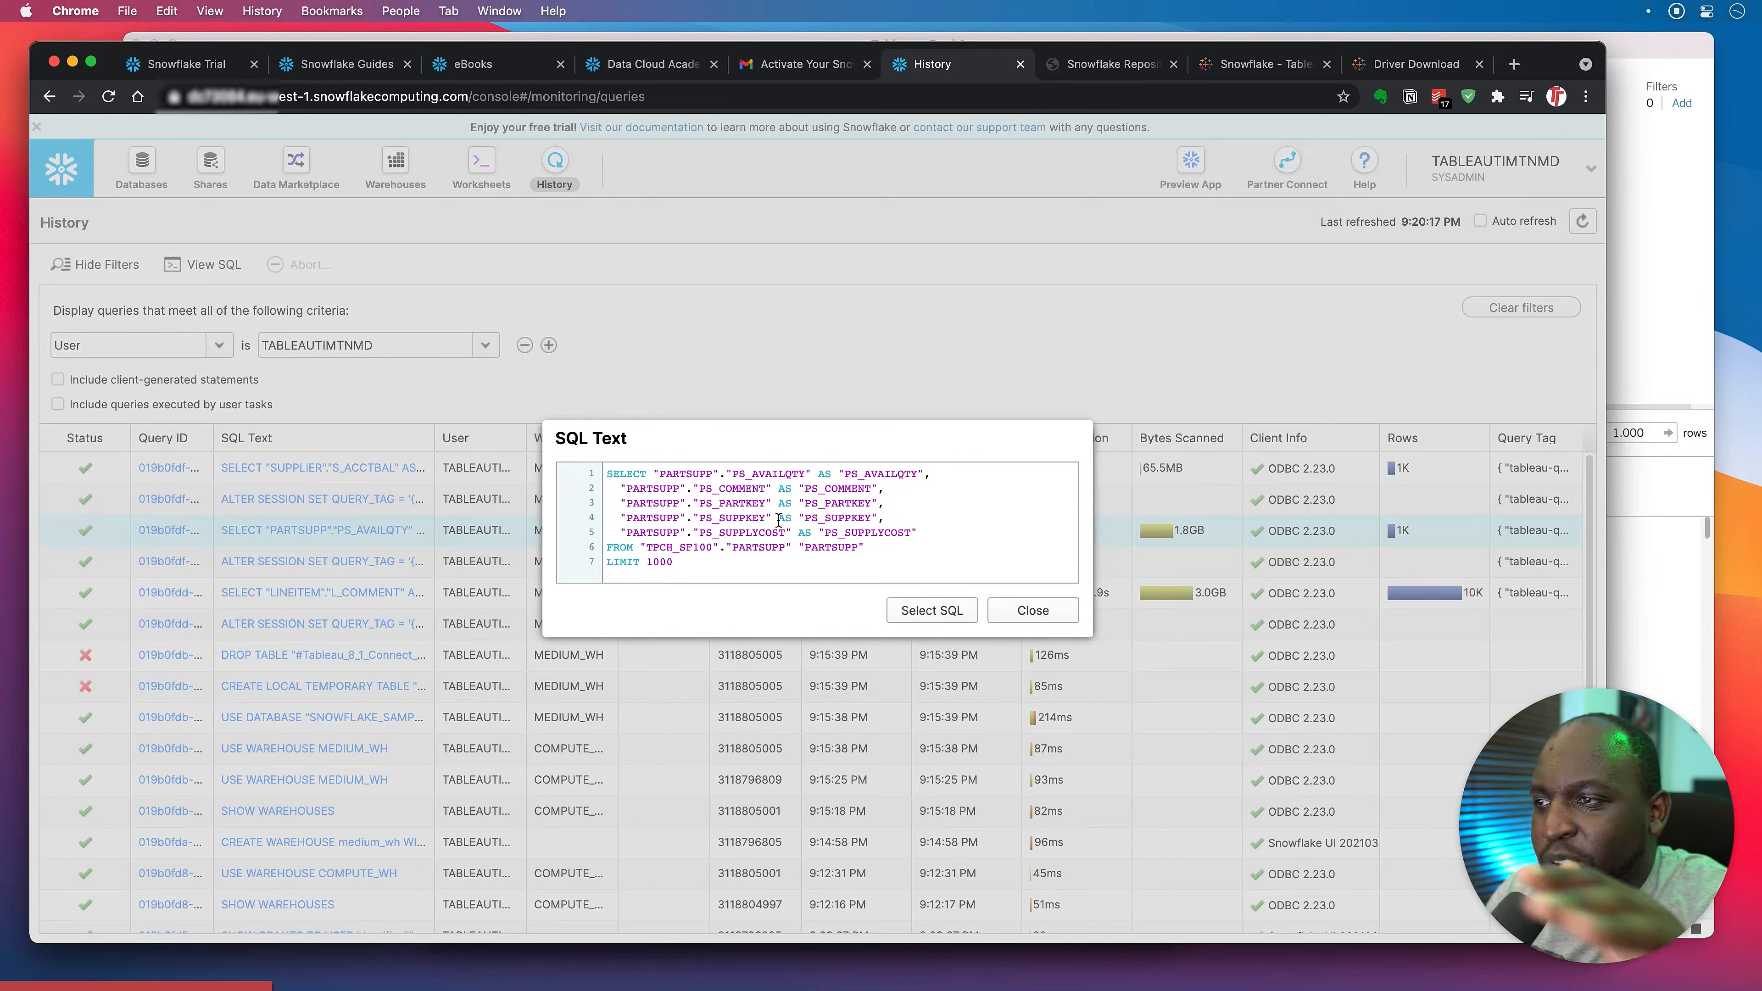
# Match the PARTSUPP query's LIMIT 1000 to Tableau's 1,000-row preview, then close the SQL text.
pyautogui.click(666, 564)
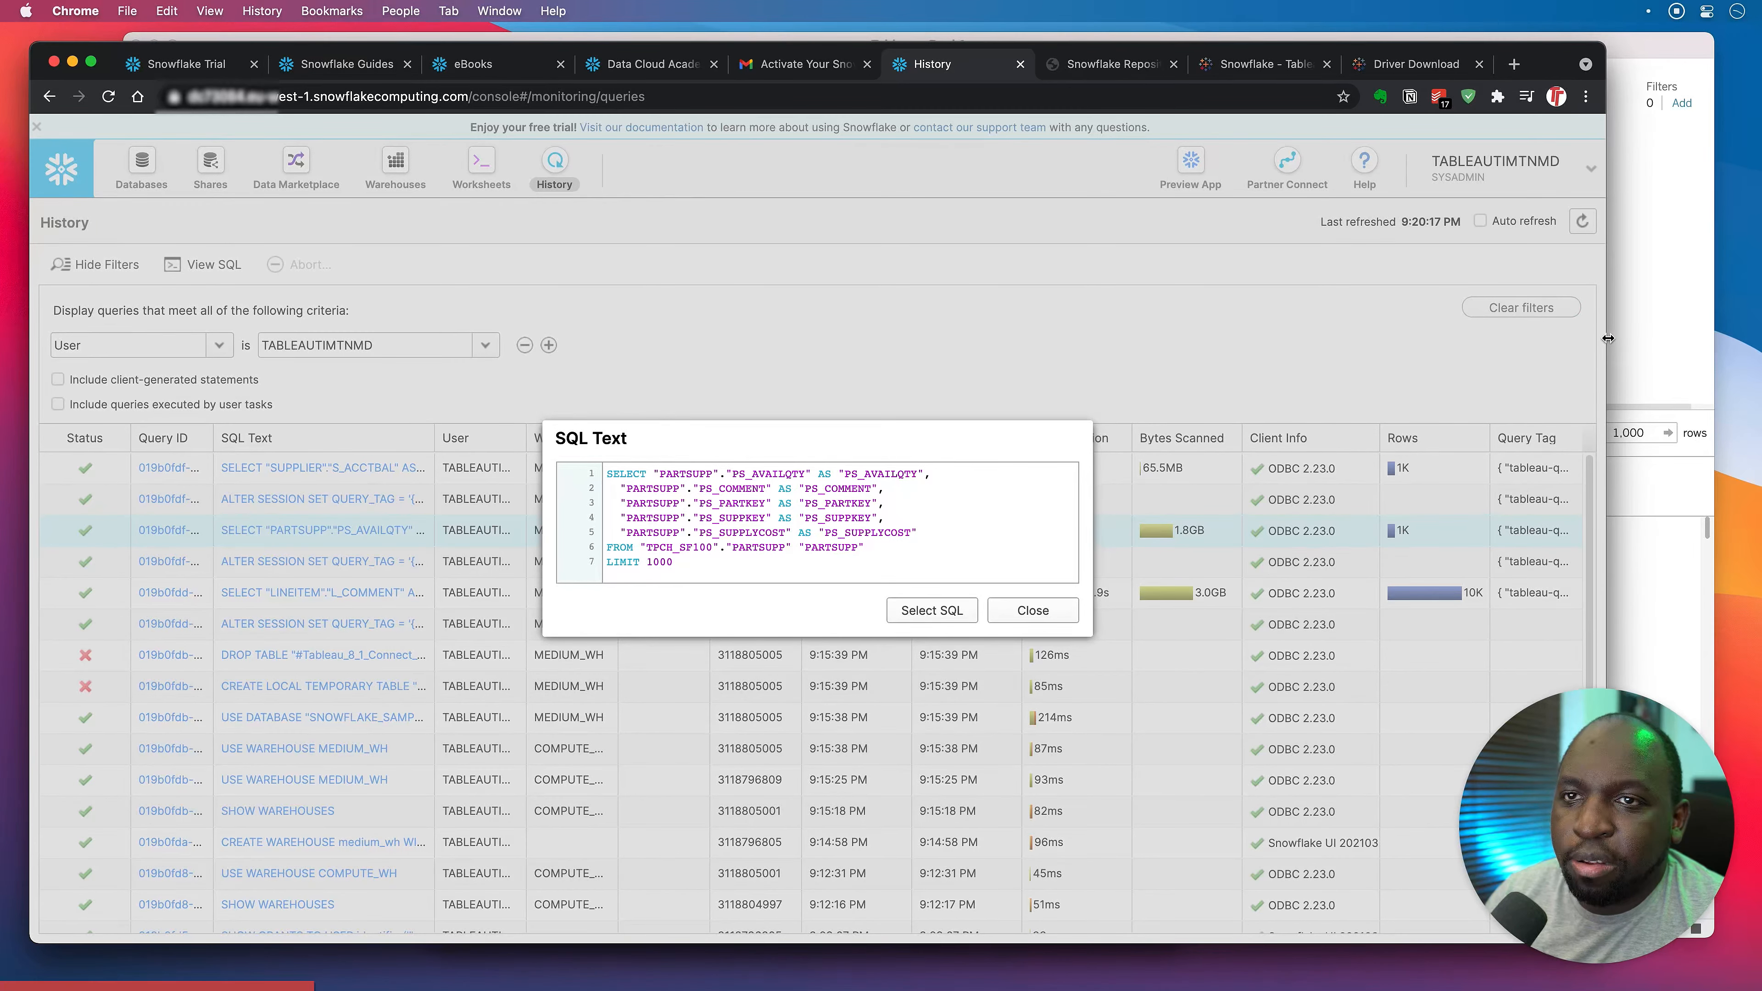
pyautogui.moveTo(1605, 340); pyautogui.dragTo(1512, 355)
pyautogui.hotkey('ctrl', 'a')
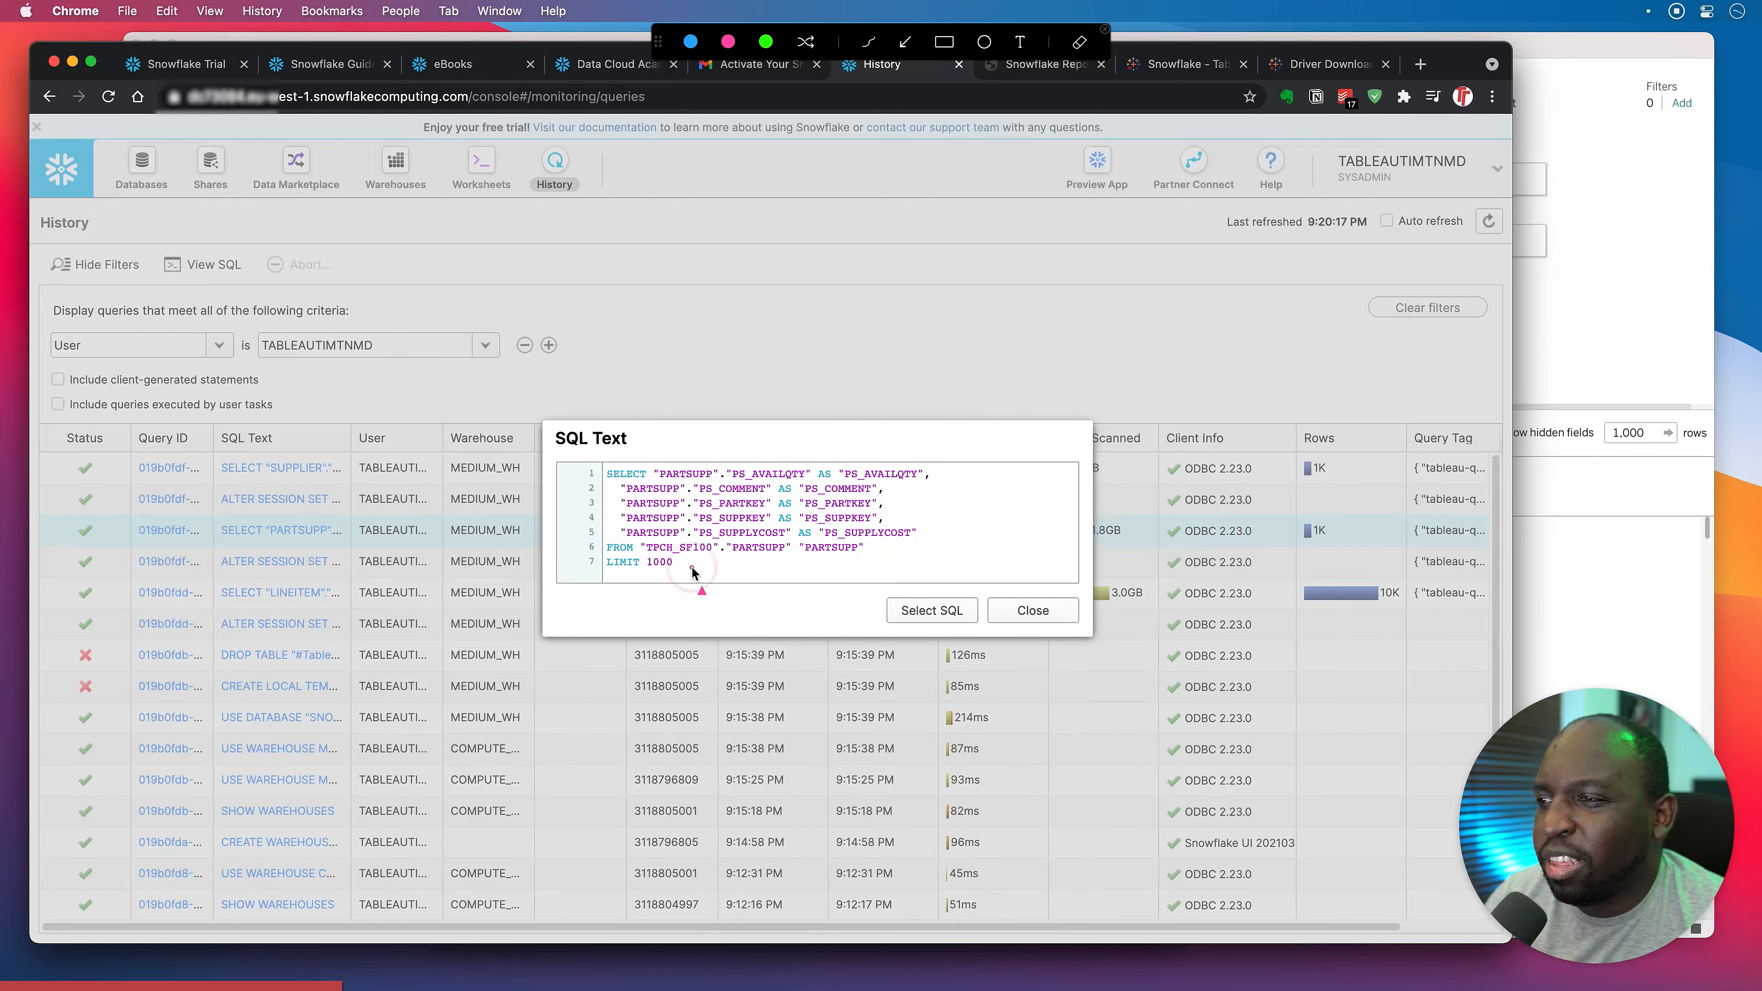
pyautogui.moveTo(690, 566)
pyautogui.mouseDown()
pyautogui.moveTo(1266, 519)
pyautogui.moveTo(1586, 440)
pyautogui.mouseUp()
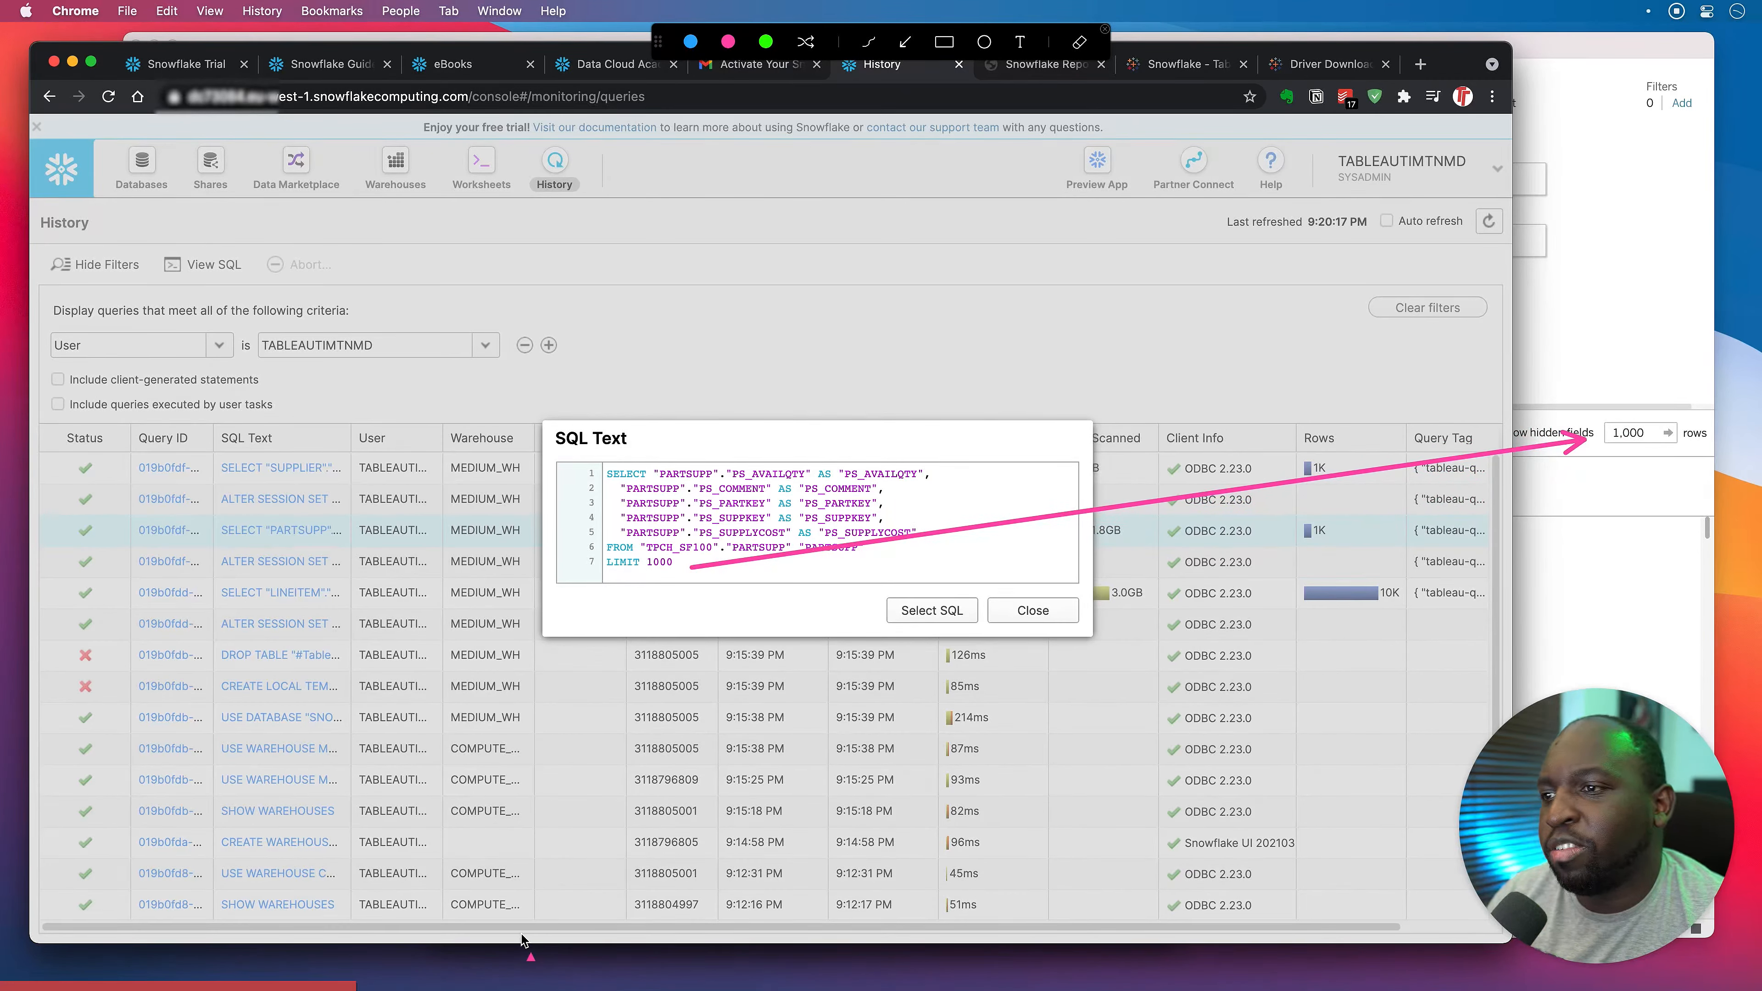
pyautogui.hotkey('ctrl', 'a')
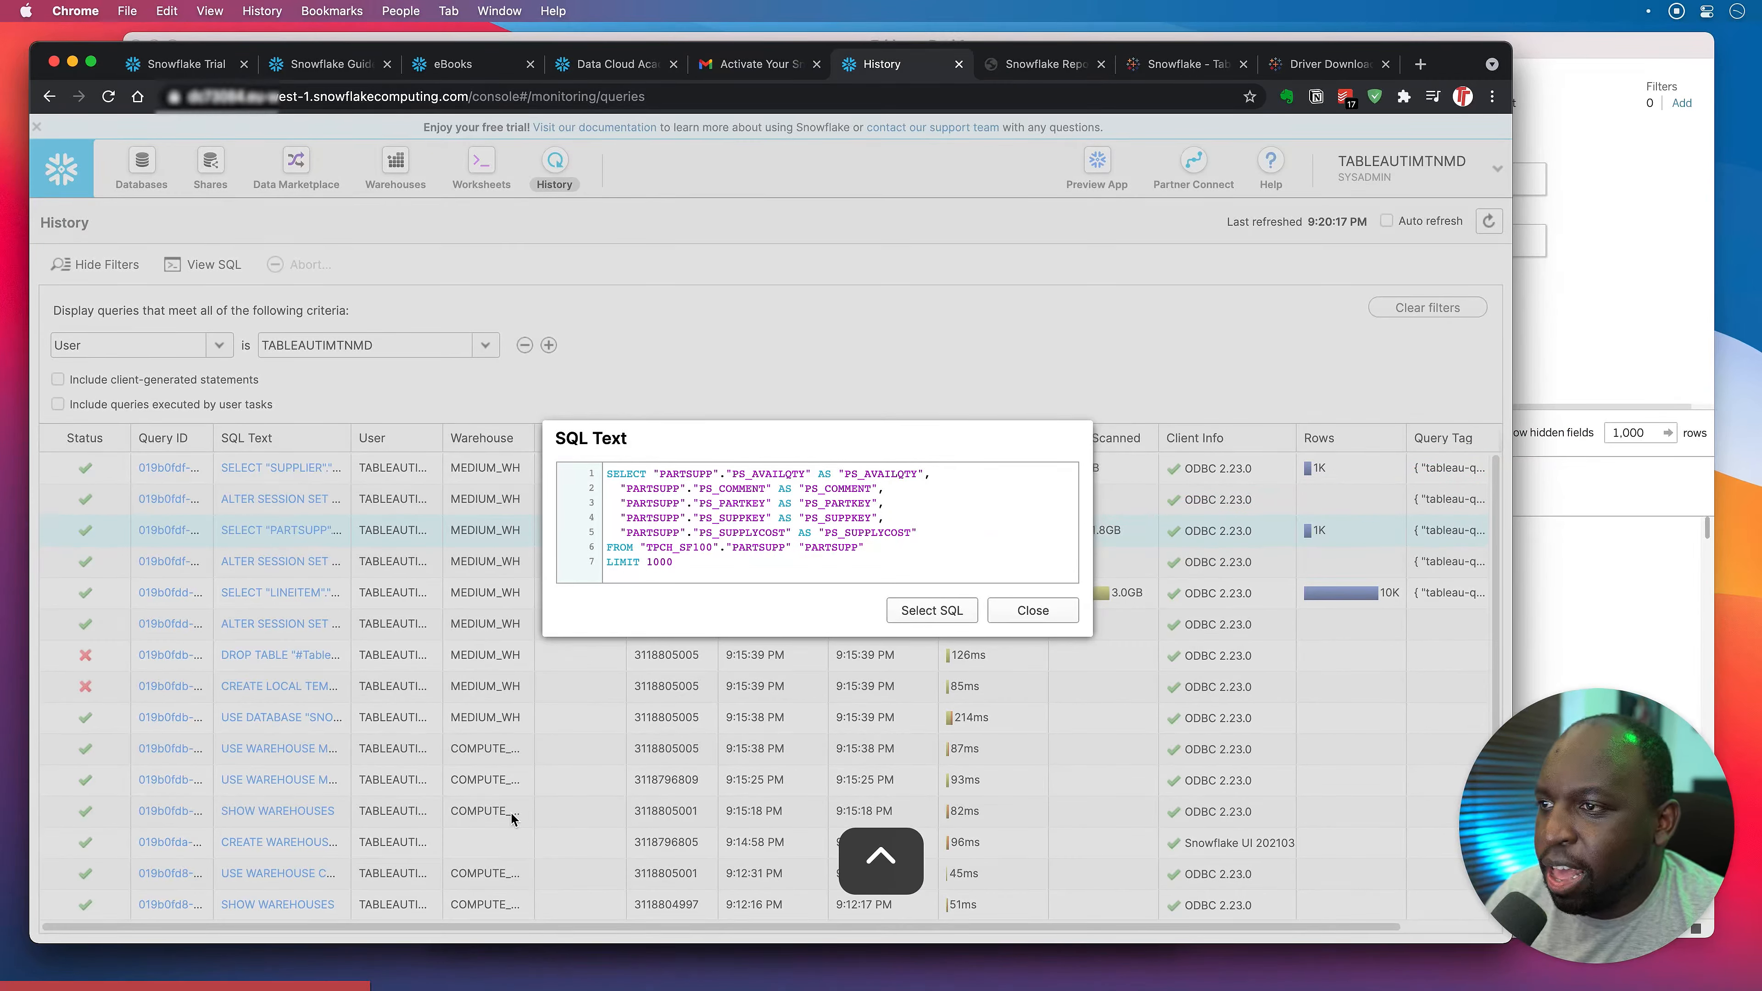
pyautogui.click(1047, 614)
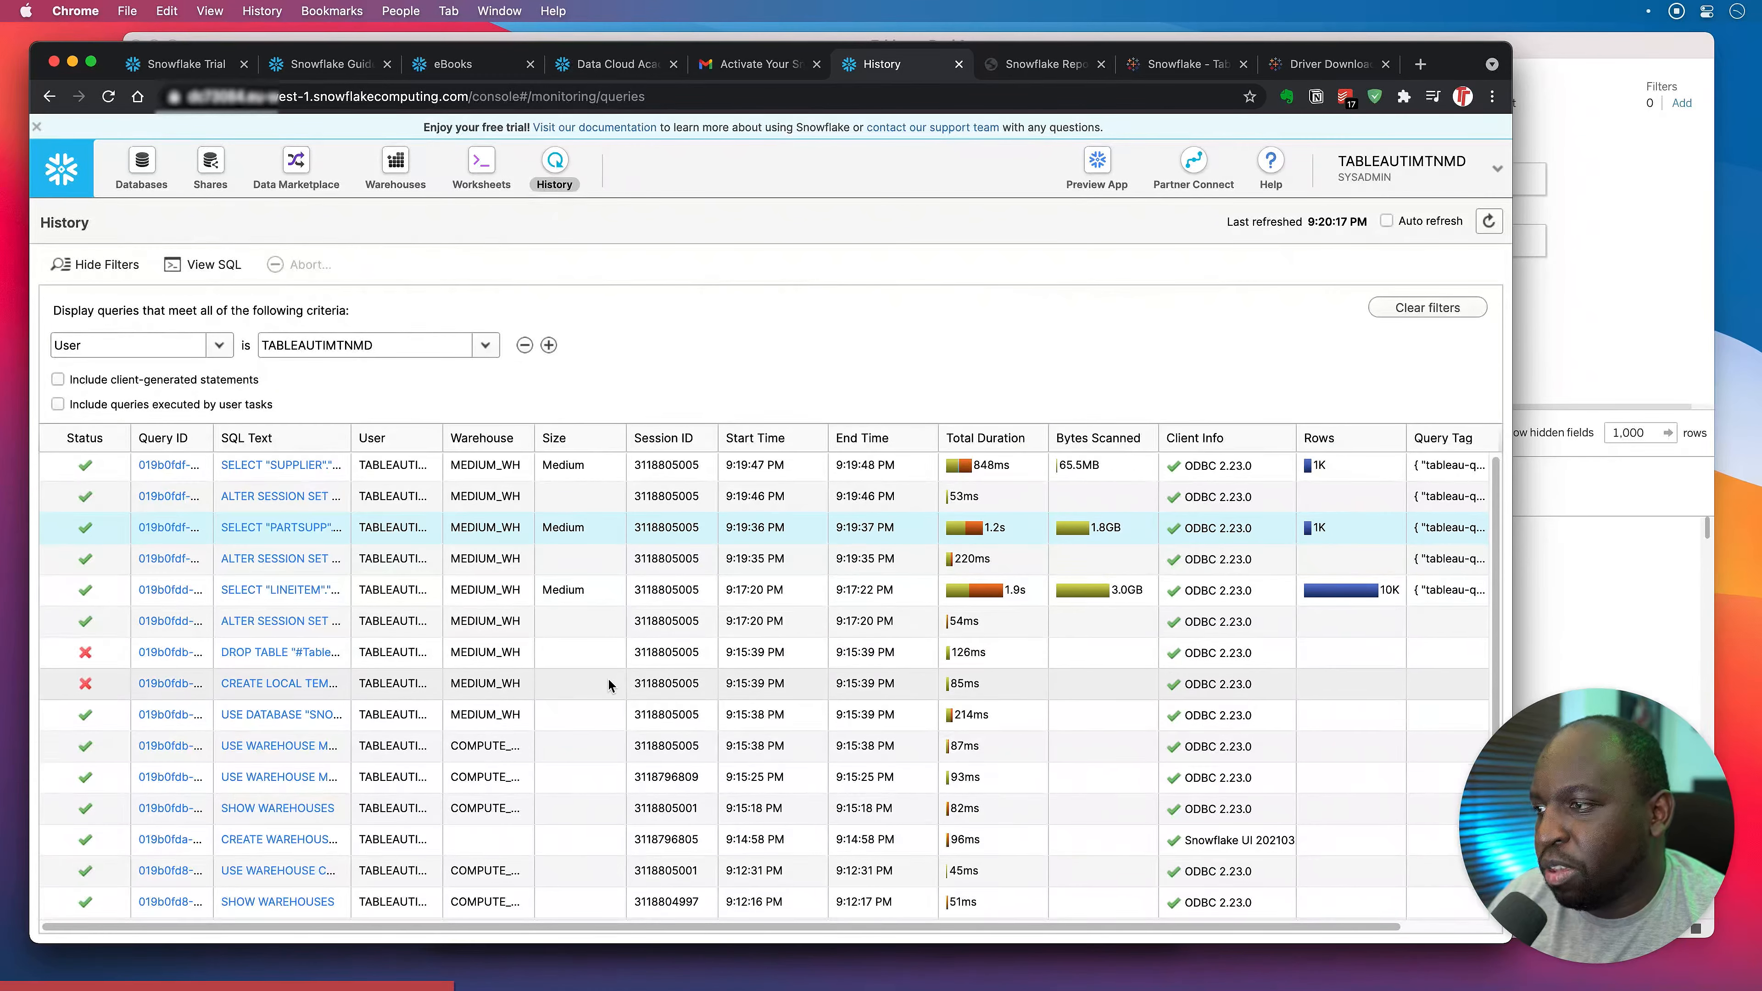
# Inspect the failed temporary-table queries' errors and each SELECT's bytes scanned, then return to Tableau.
pyautogui.scroll(-4, 609, 684)
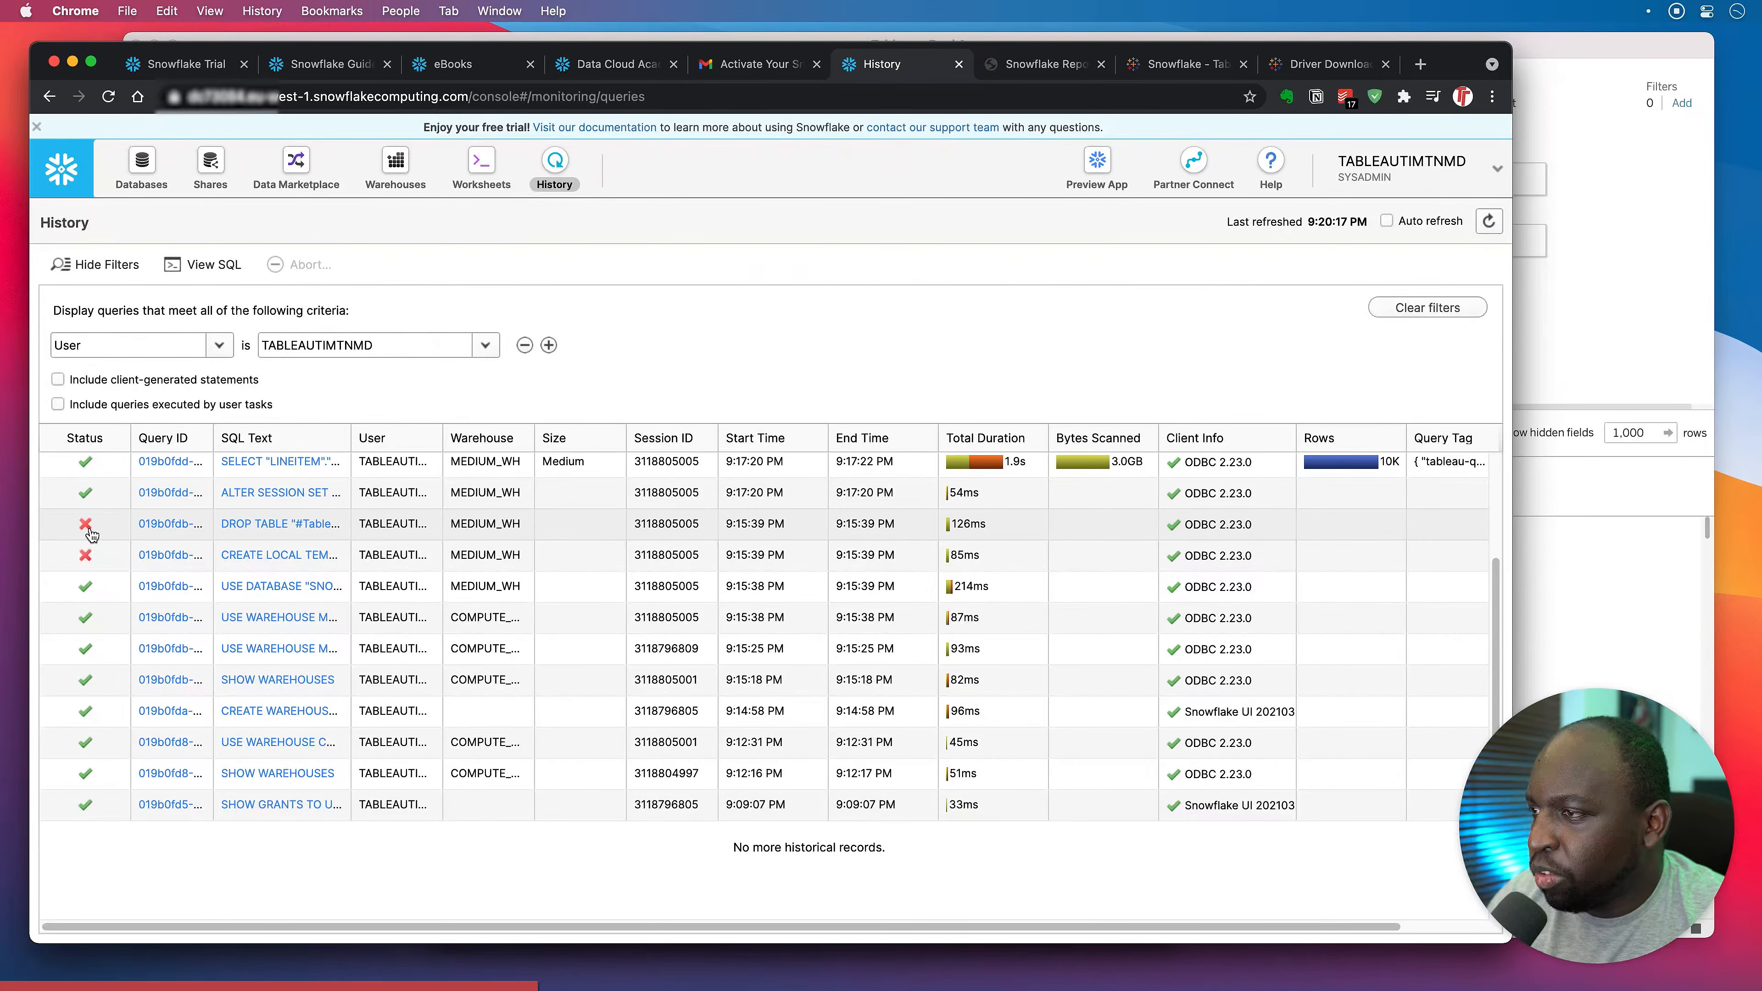
pyautogui.moveTo(91, 533)
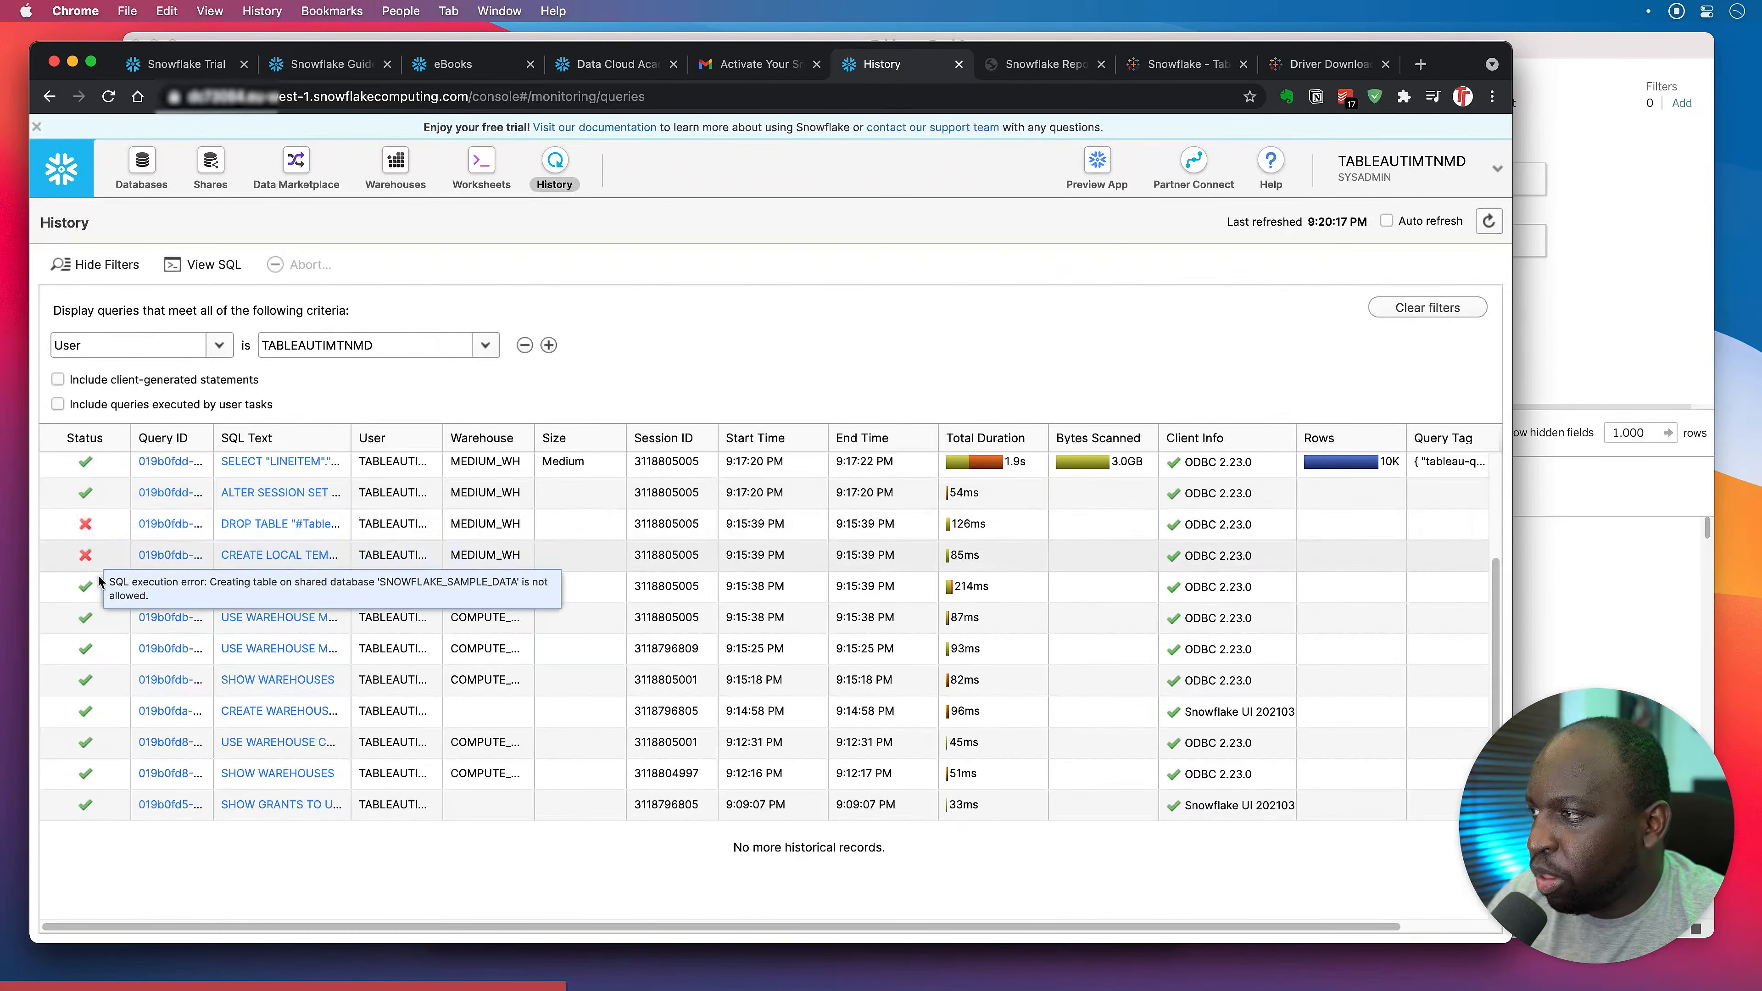
pyautogui.scroll(2, 115, 652)
pyautogui.scroll(1, 115, 653)
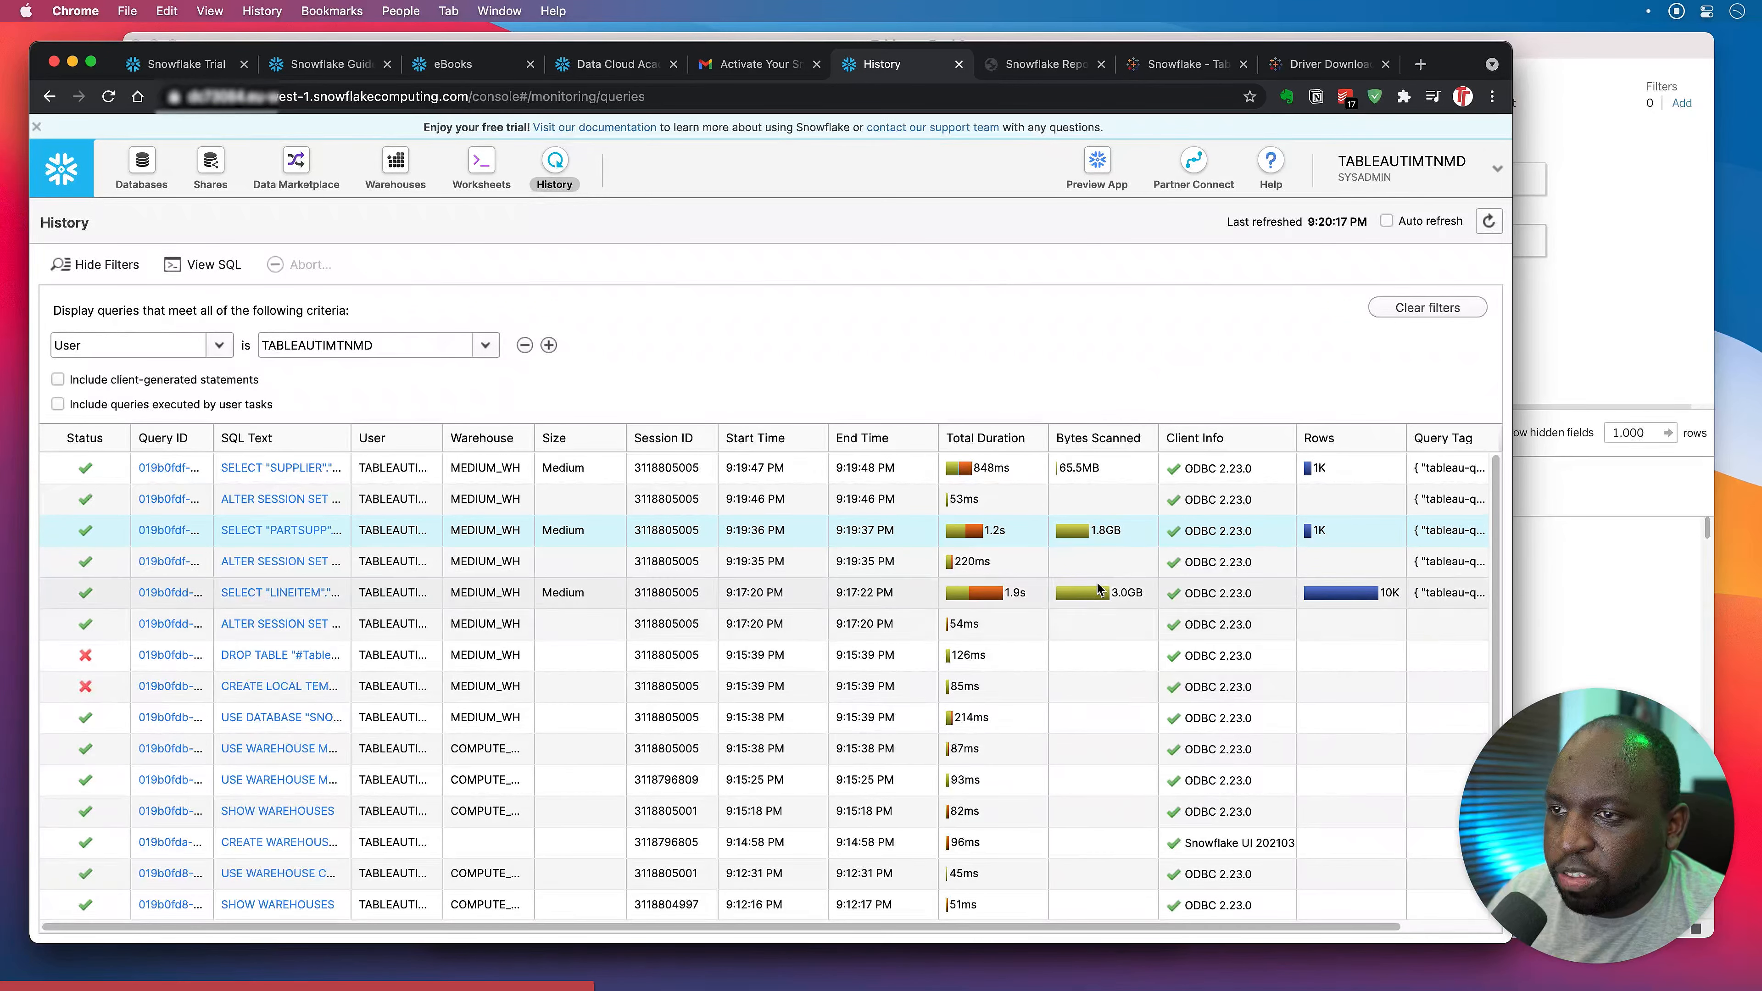
pyautogui.moveTo(1097, 537)
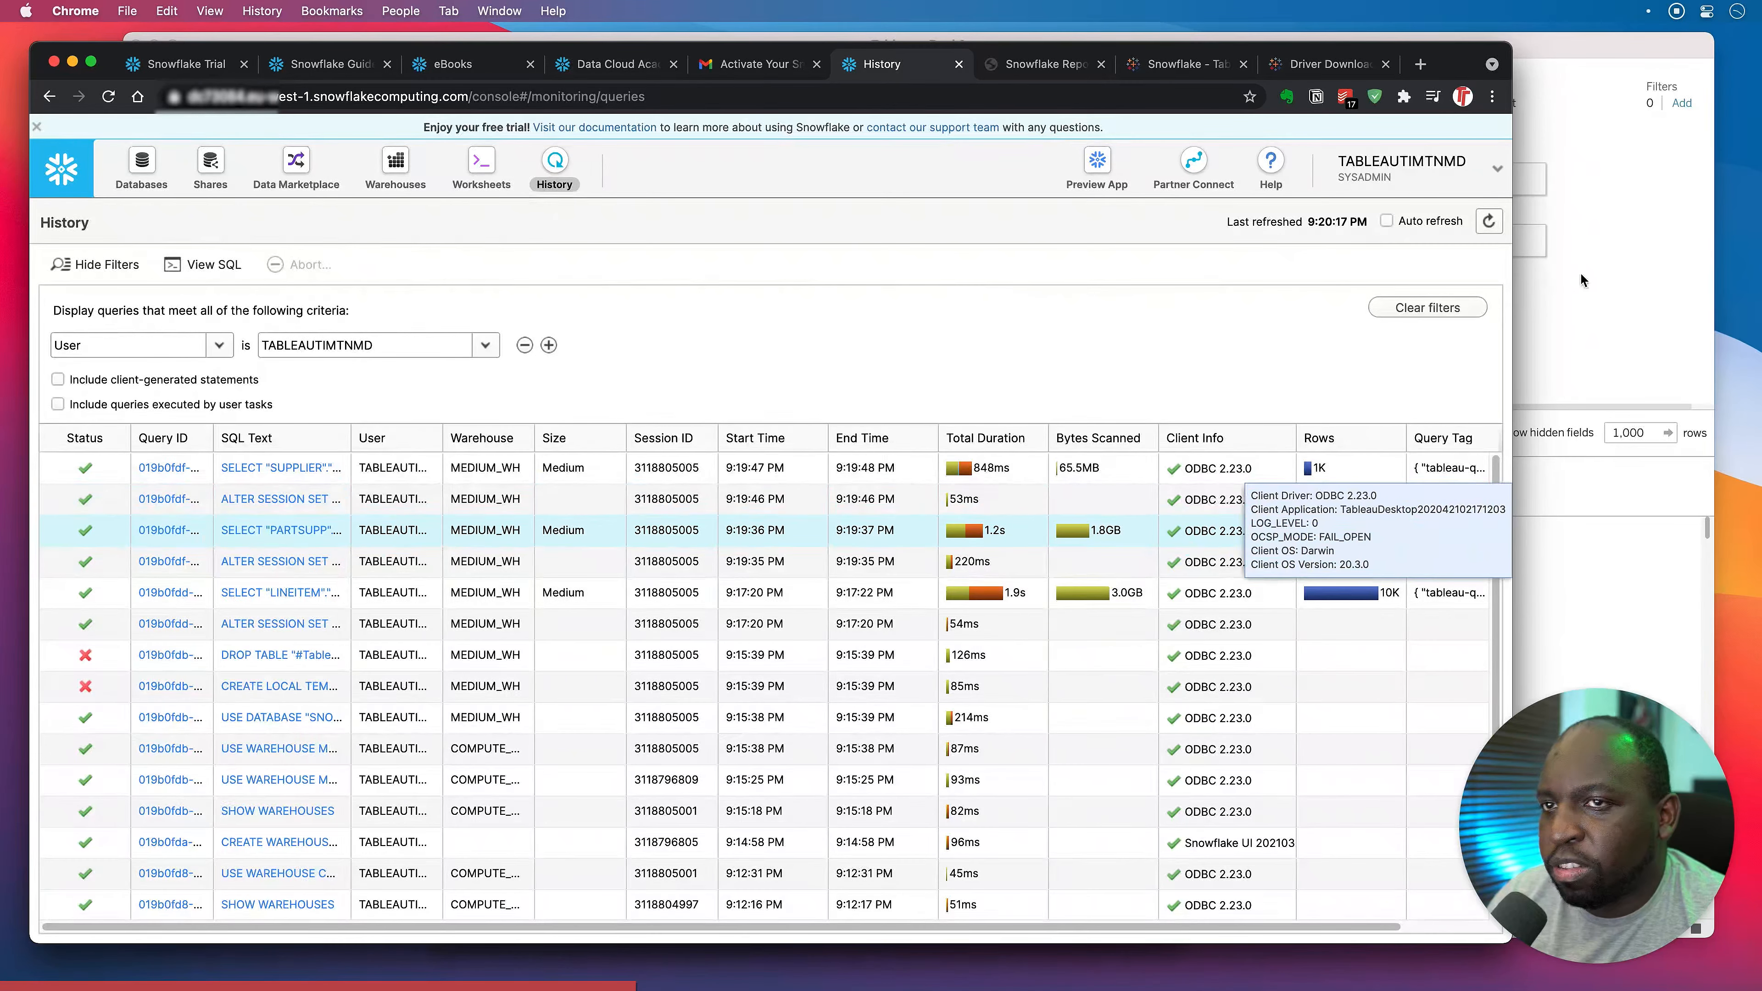
pyautogui.press('super+Tab')
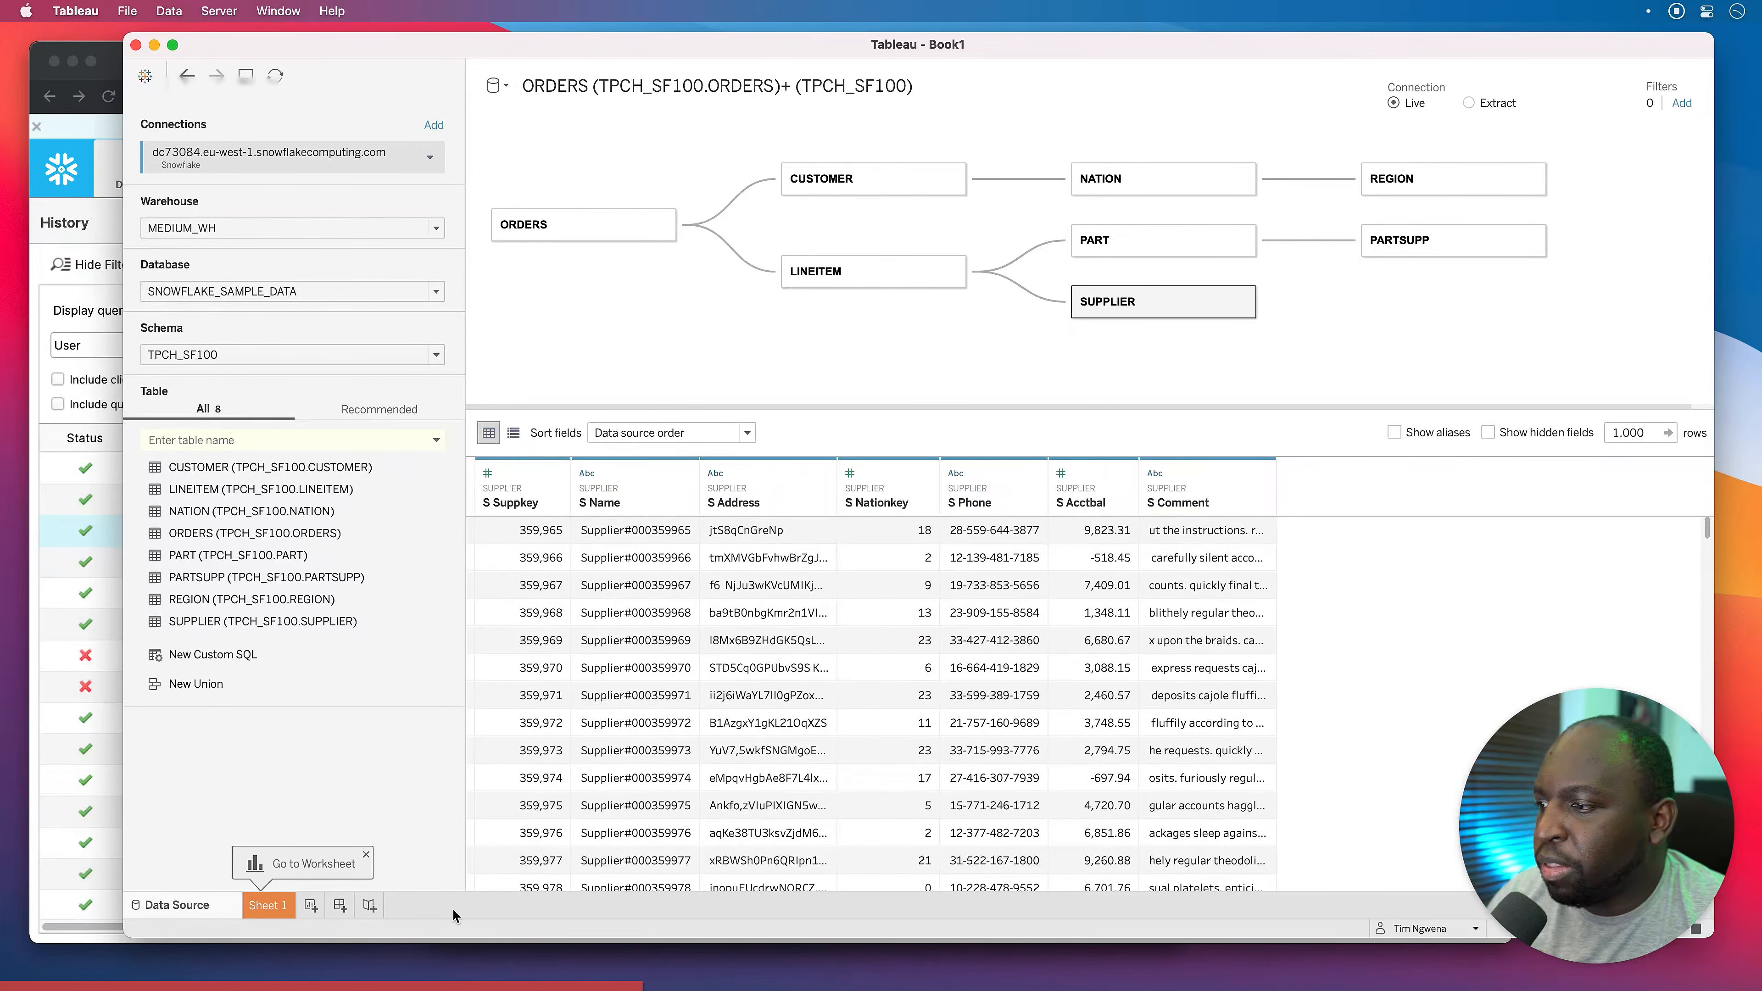
pyautogui.click(268, 905)
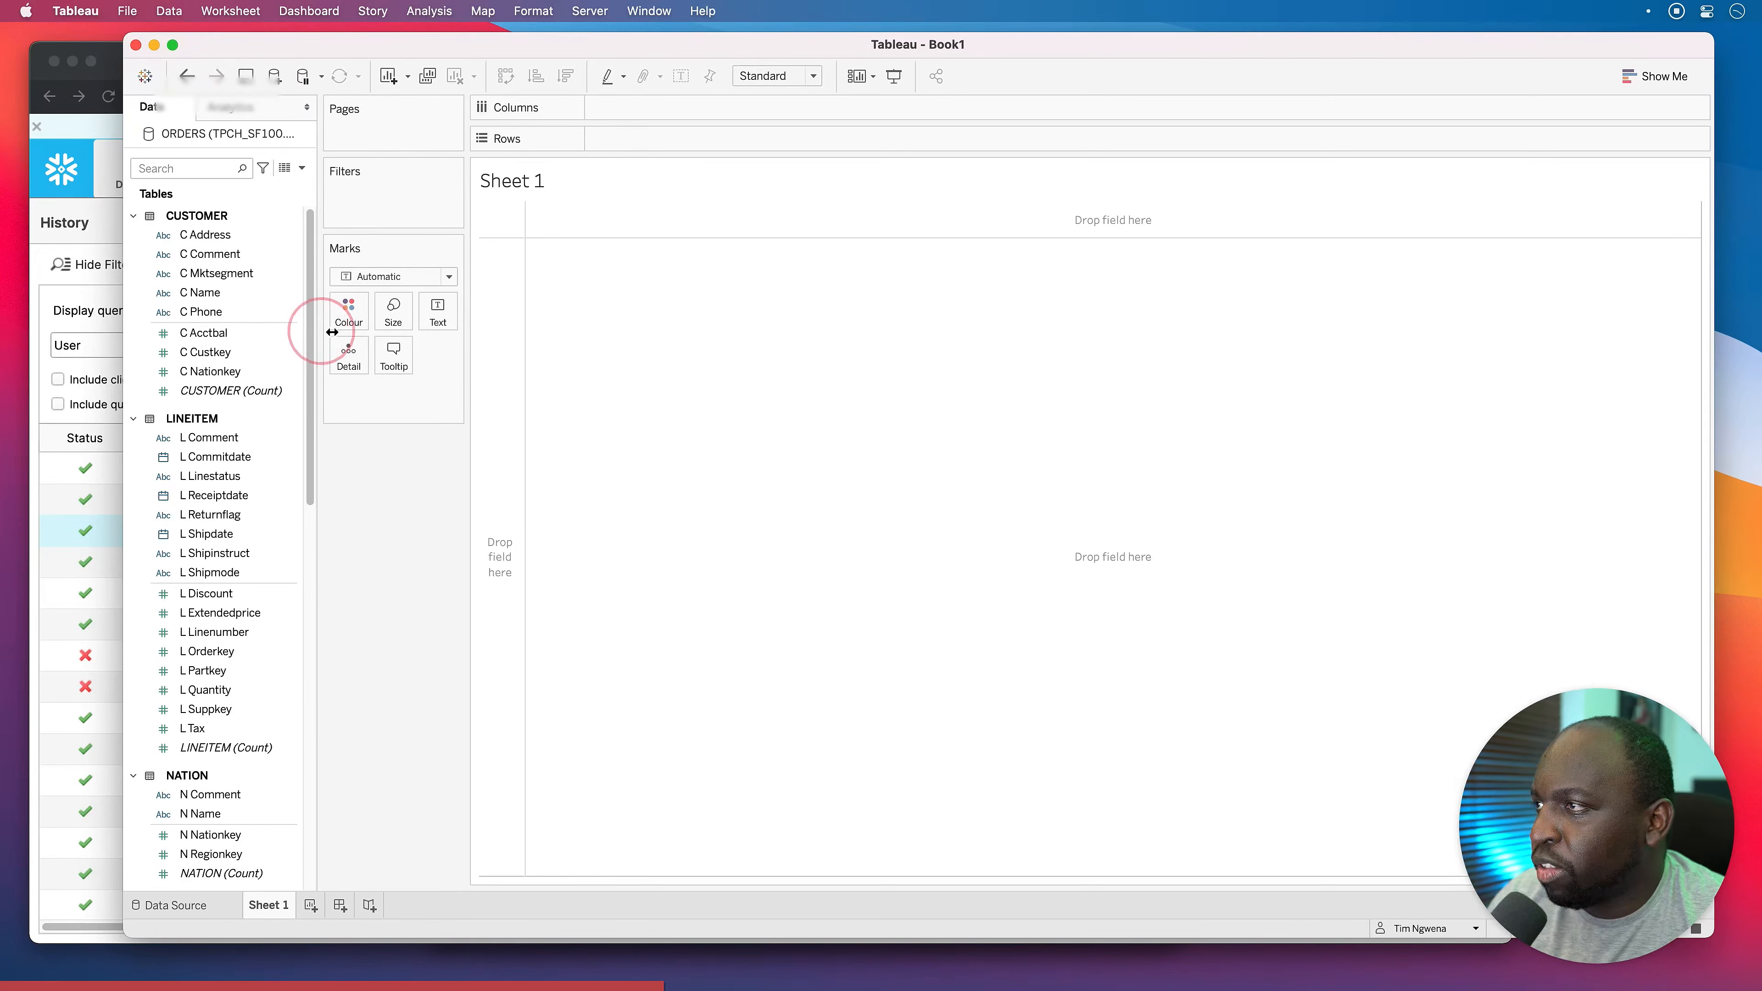
pyautogui.moveTo(314, 330); pyautogui.dragTo(541, 343)
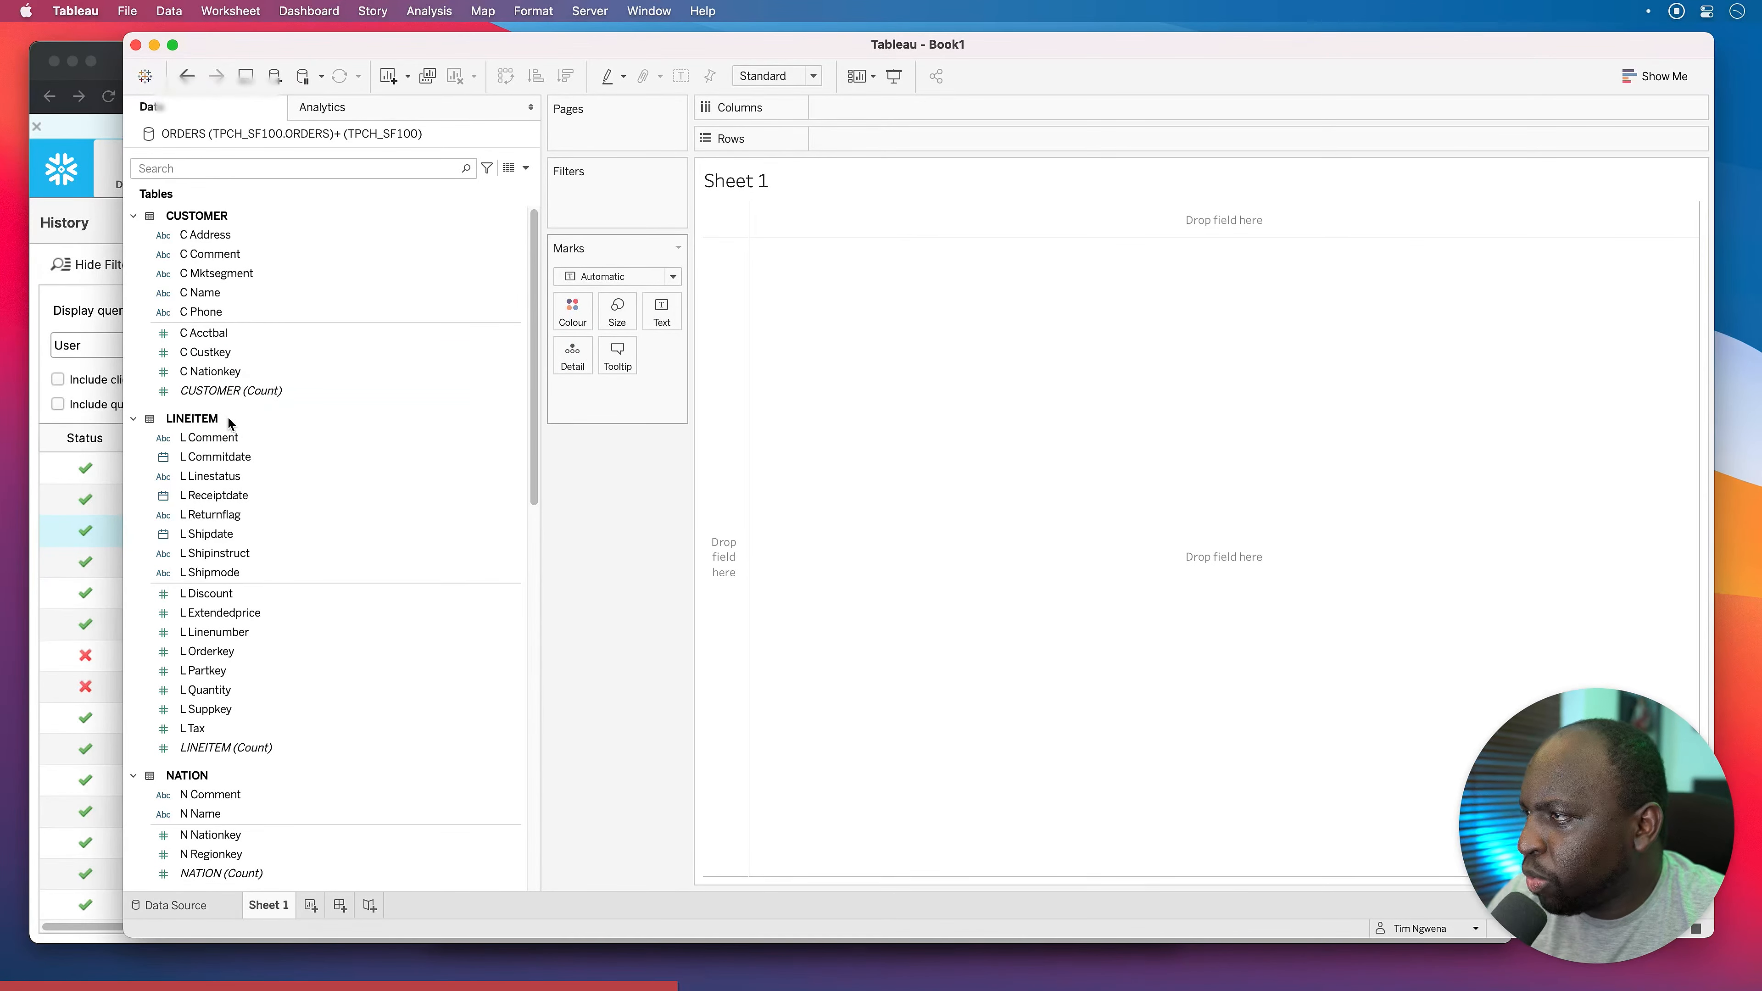
pyautogui.scroll(-2, 354, 381)
pyautogui.scroll(2, 353, 382)
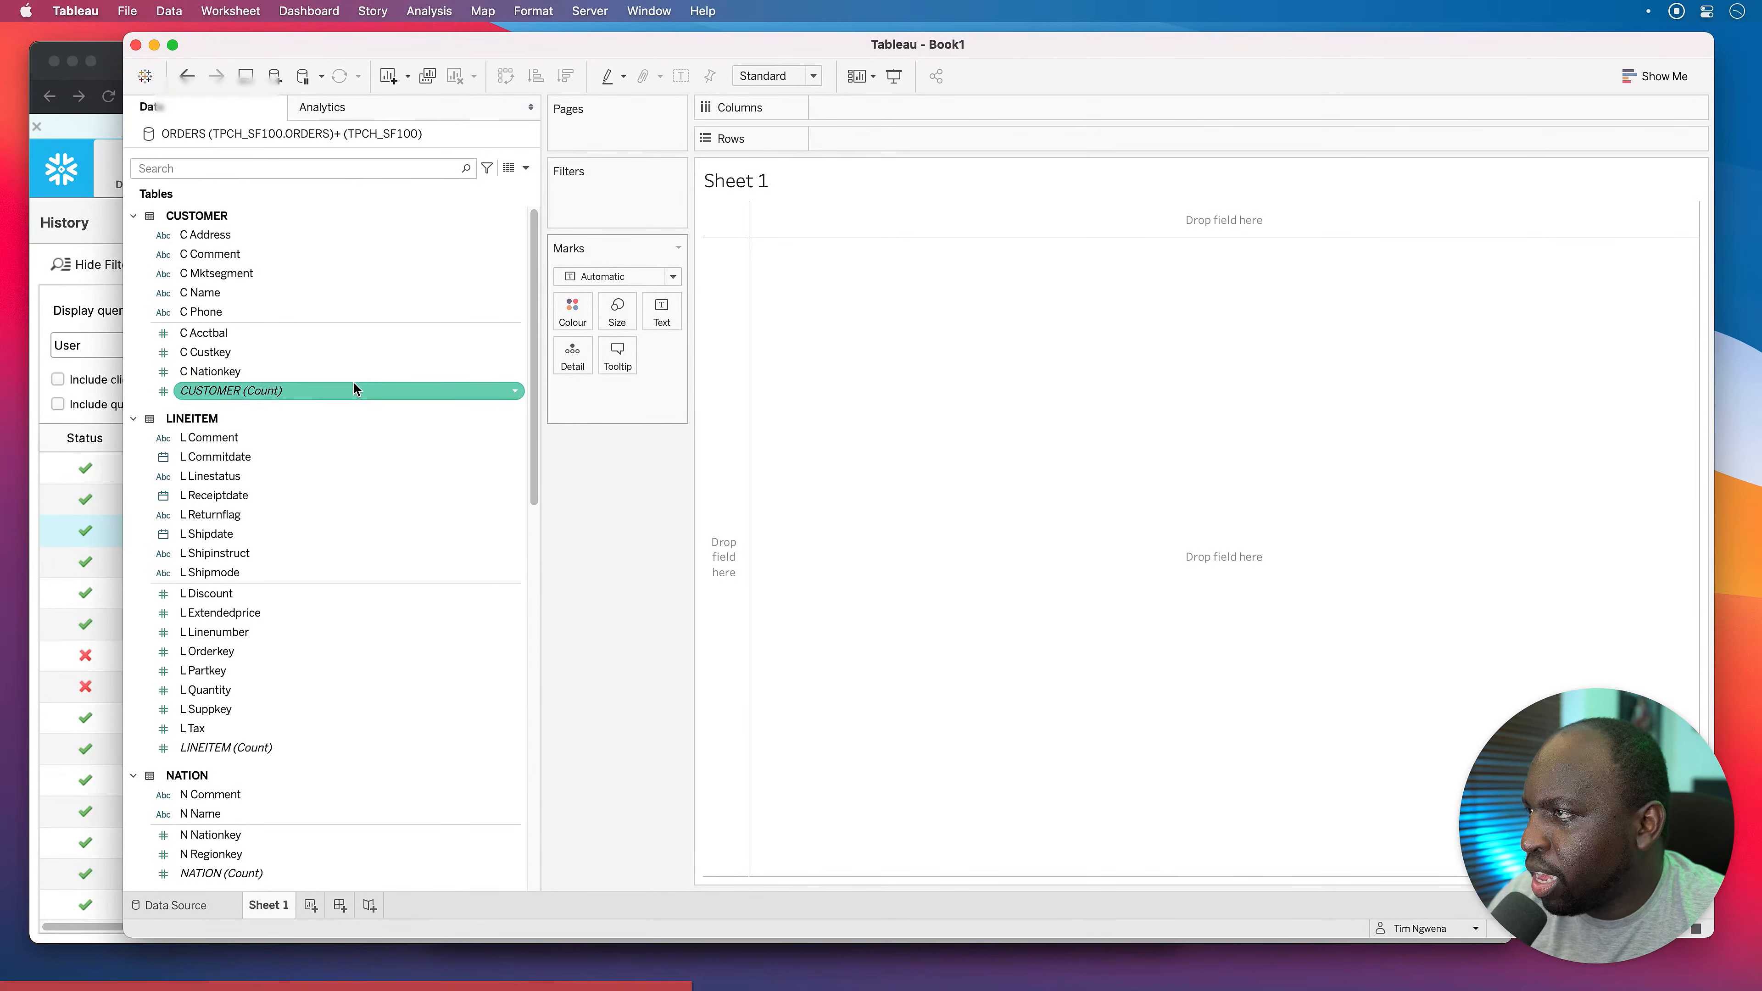
pyautogui.scroll(-9, 354, 389)
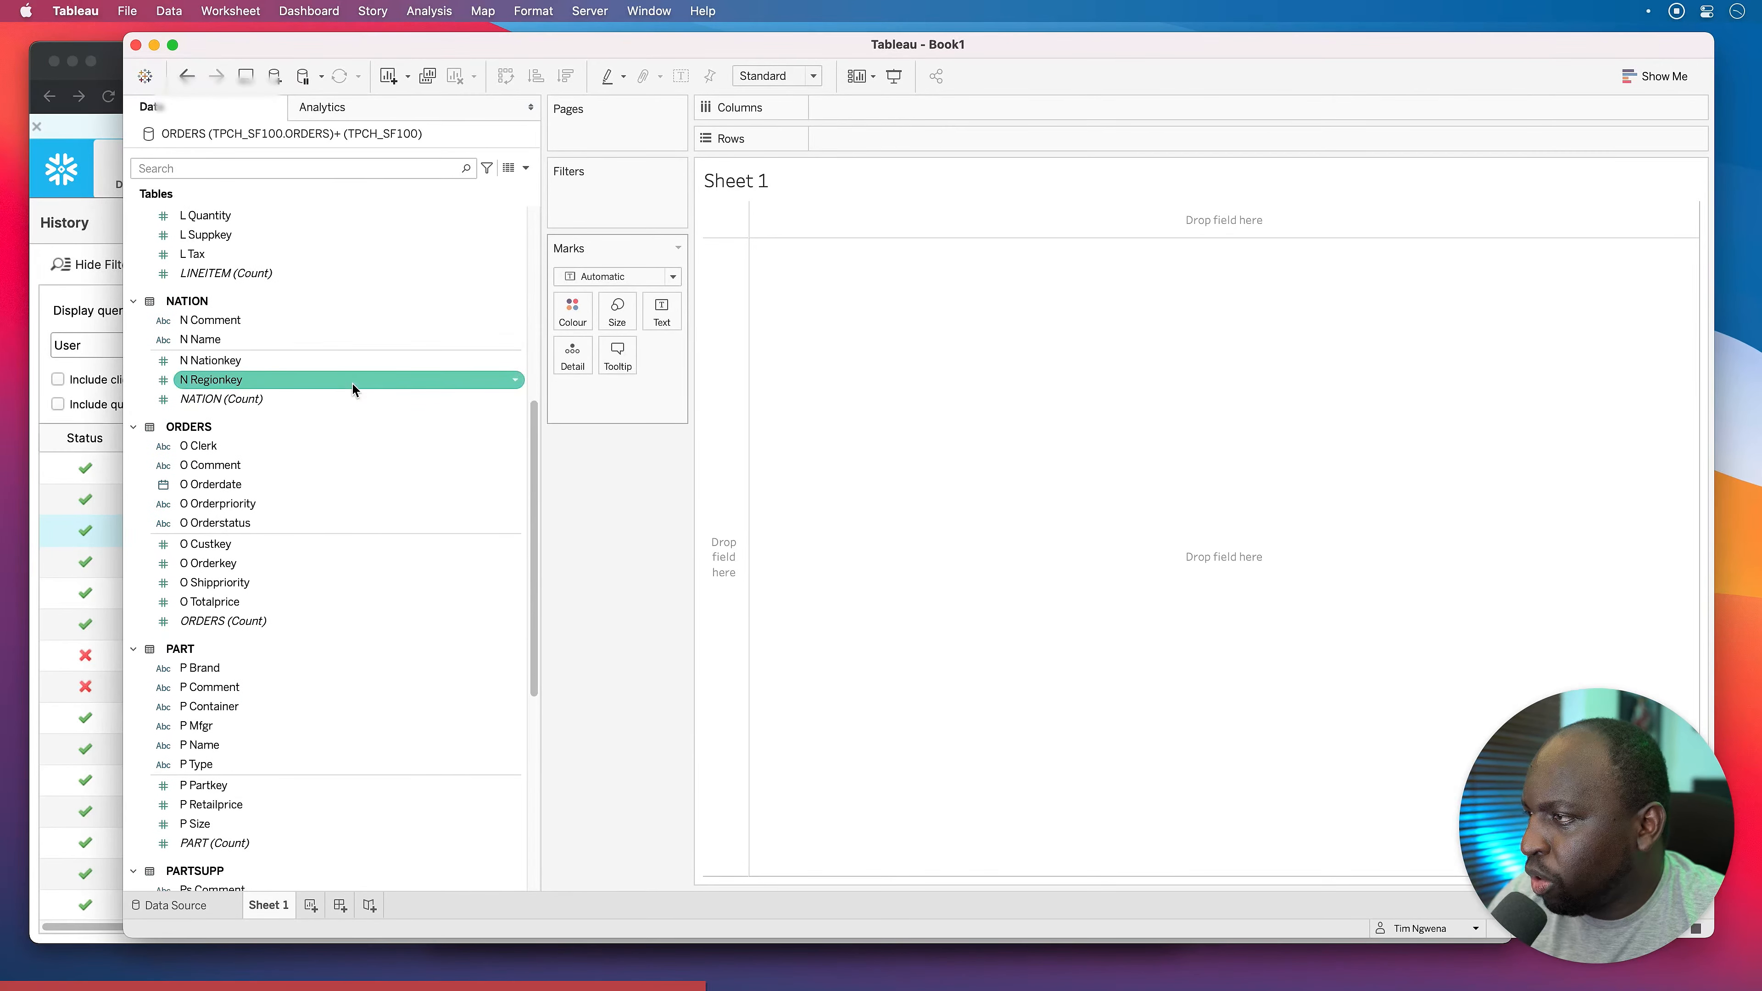
pyautogui.moveTo(312, 563); pyautogui.dragTo(816, 541)
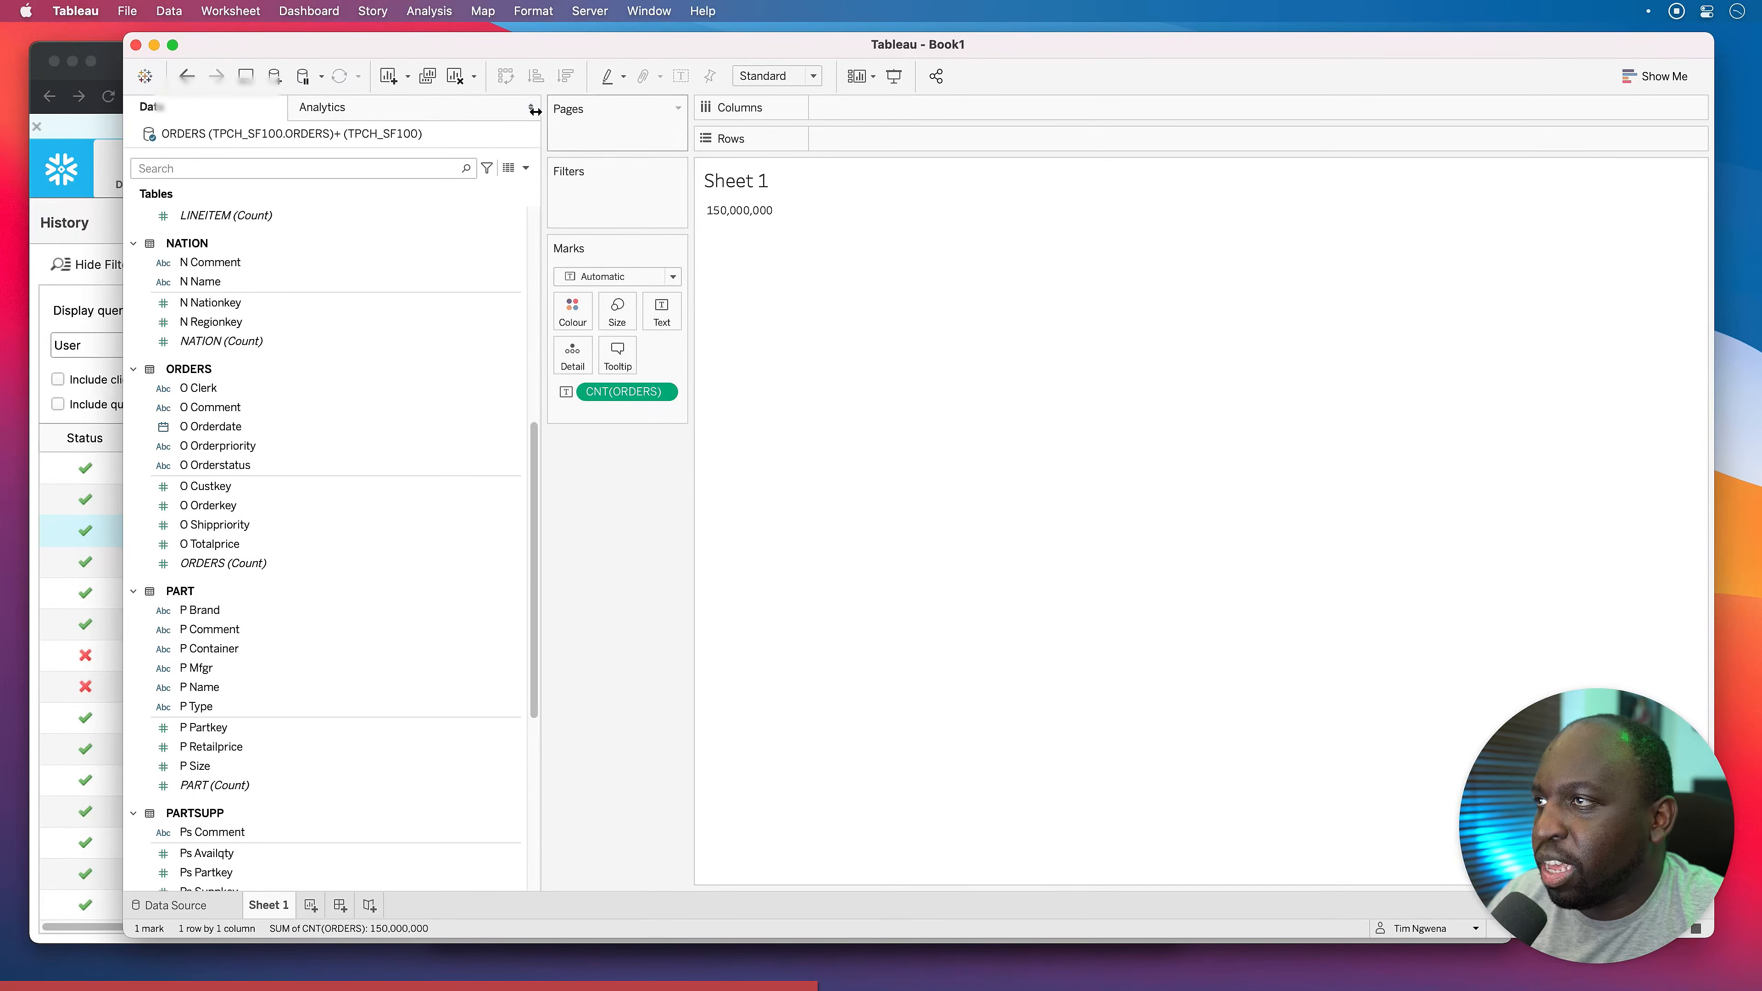
pyautogui.moveTo(661, 43); pyautogui.dragTo(628, 42)
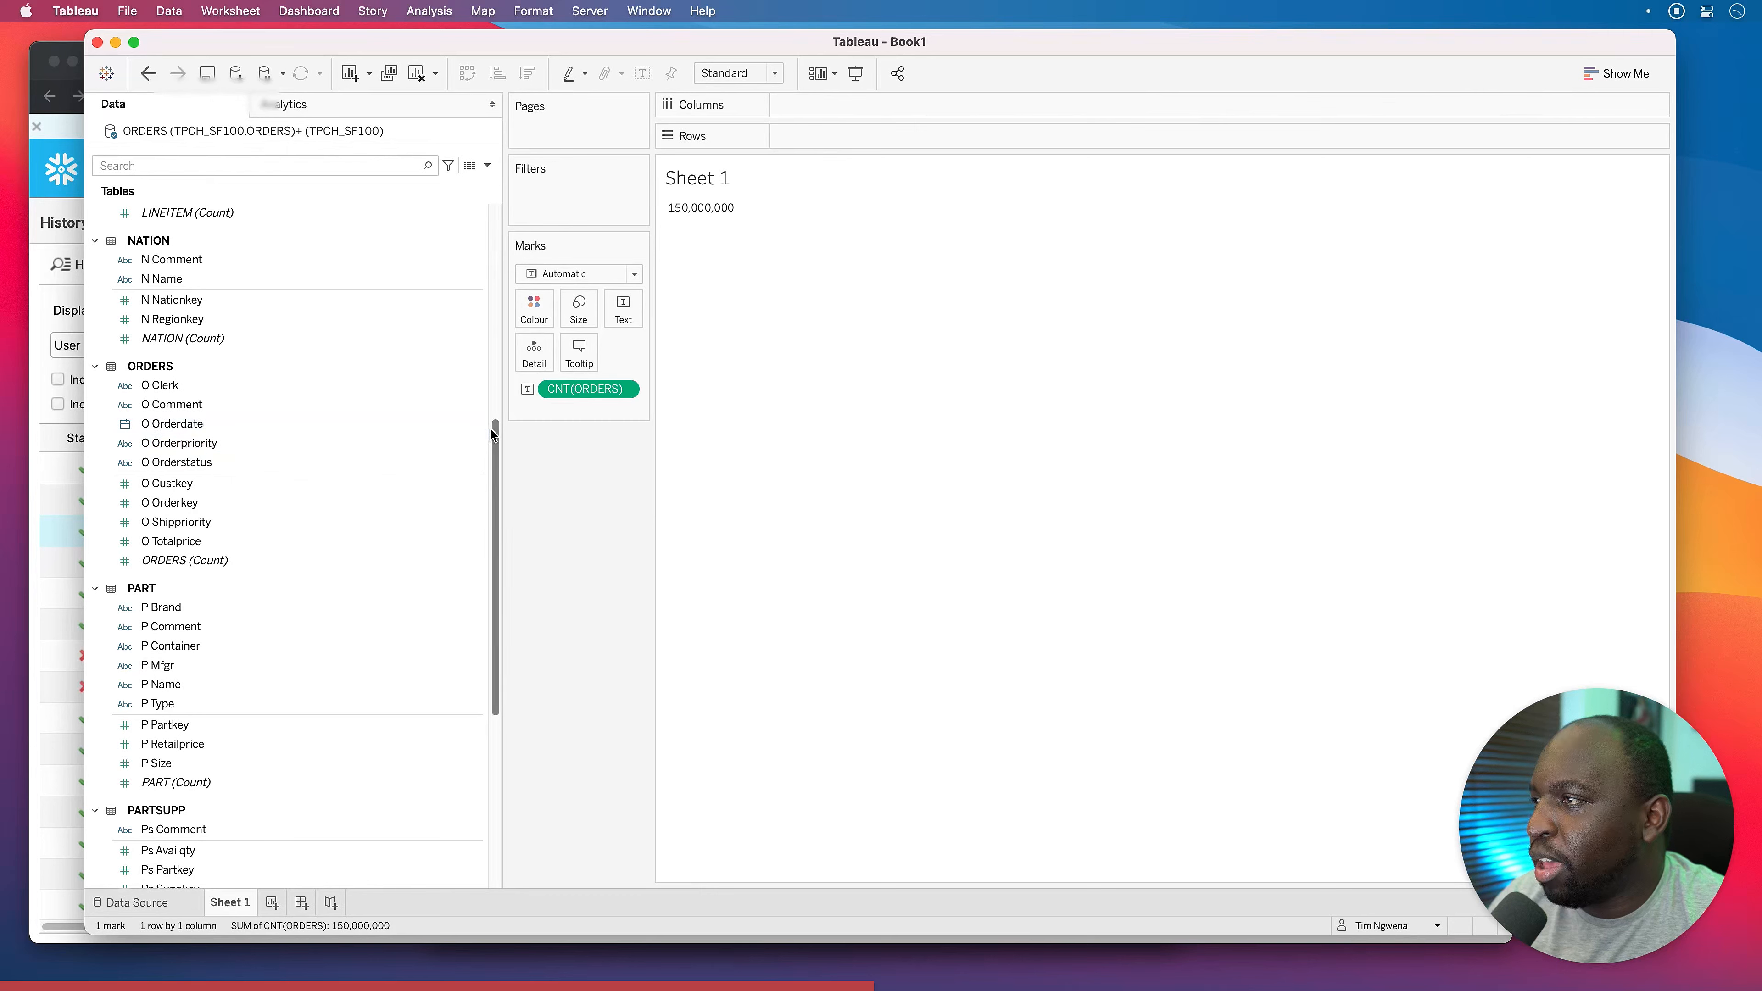
pyautogui.moveTo(492, 428); pyautogui.dragTo(492, 413)
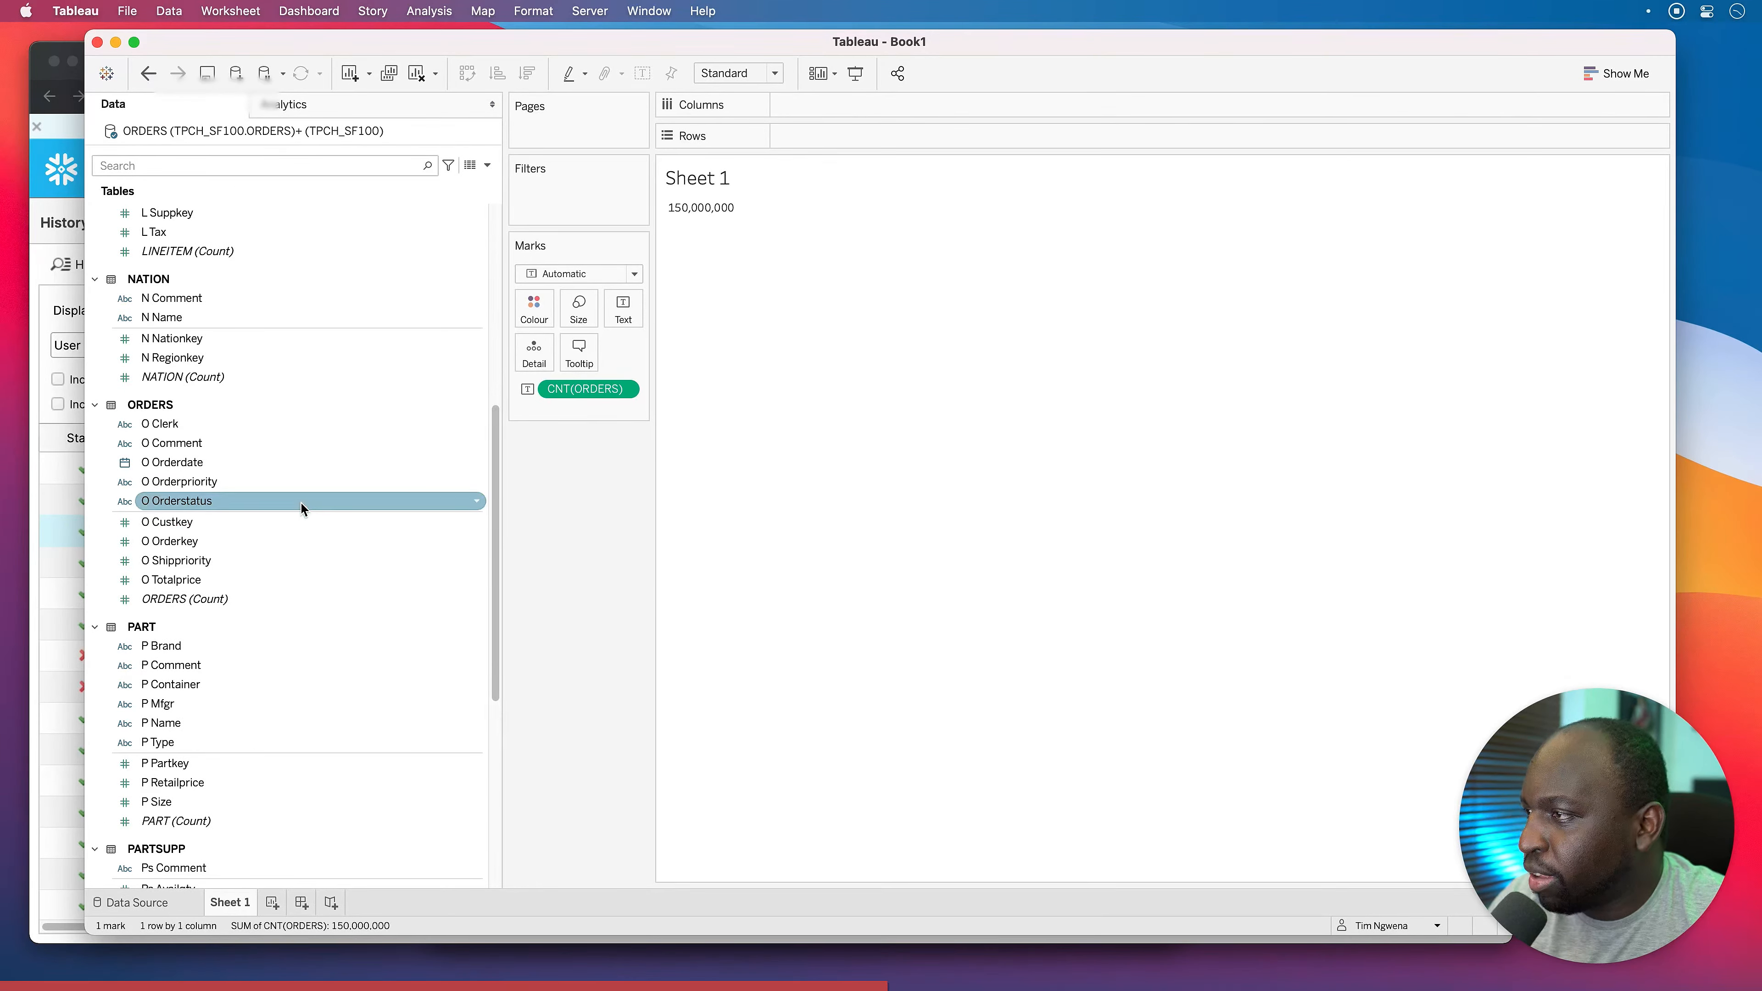
pyautogui.scroll(5, 262, 558)
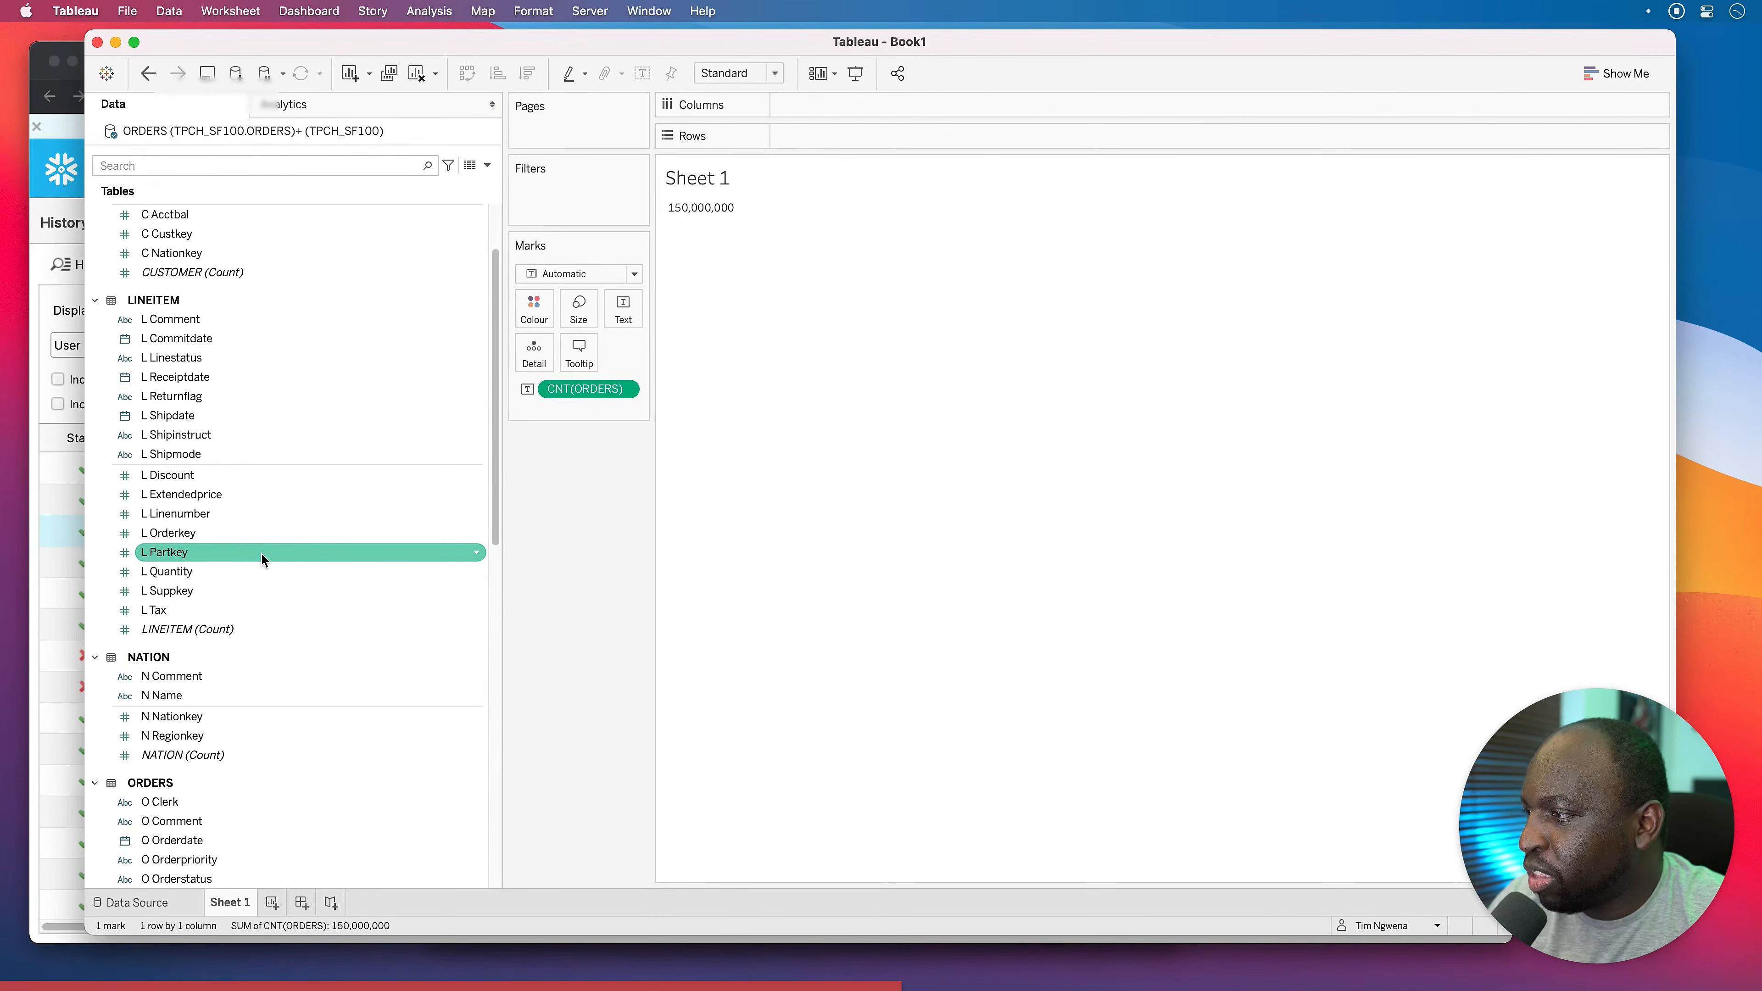
pyautogui.scroll(-2, 262, 558)
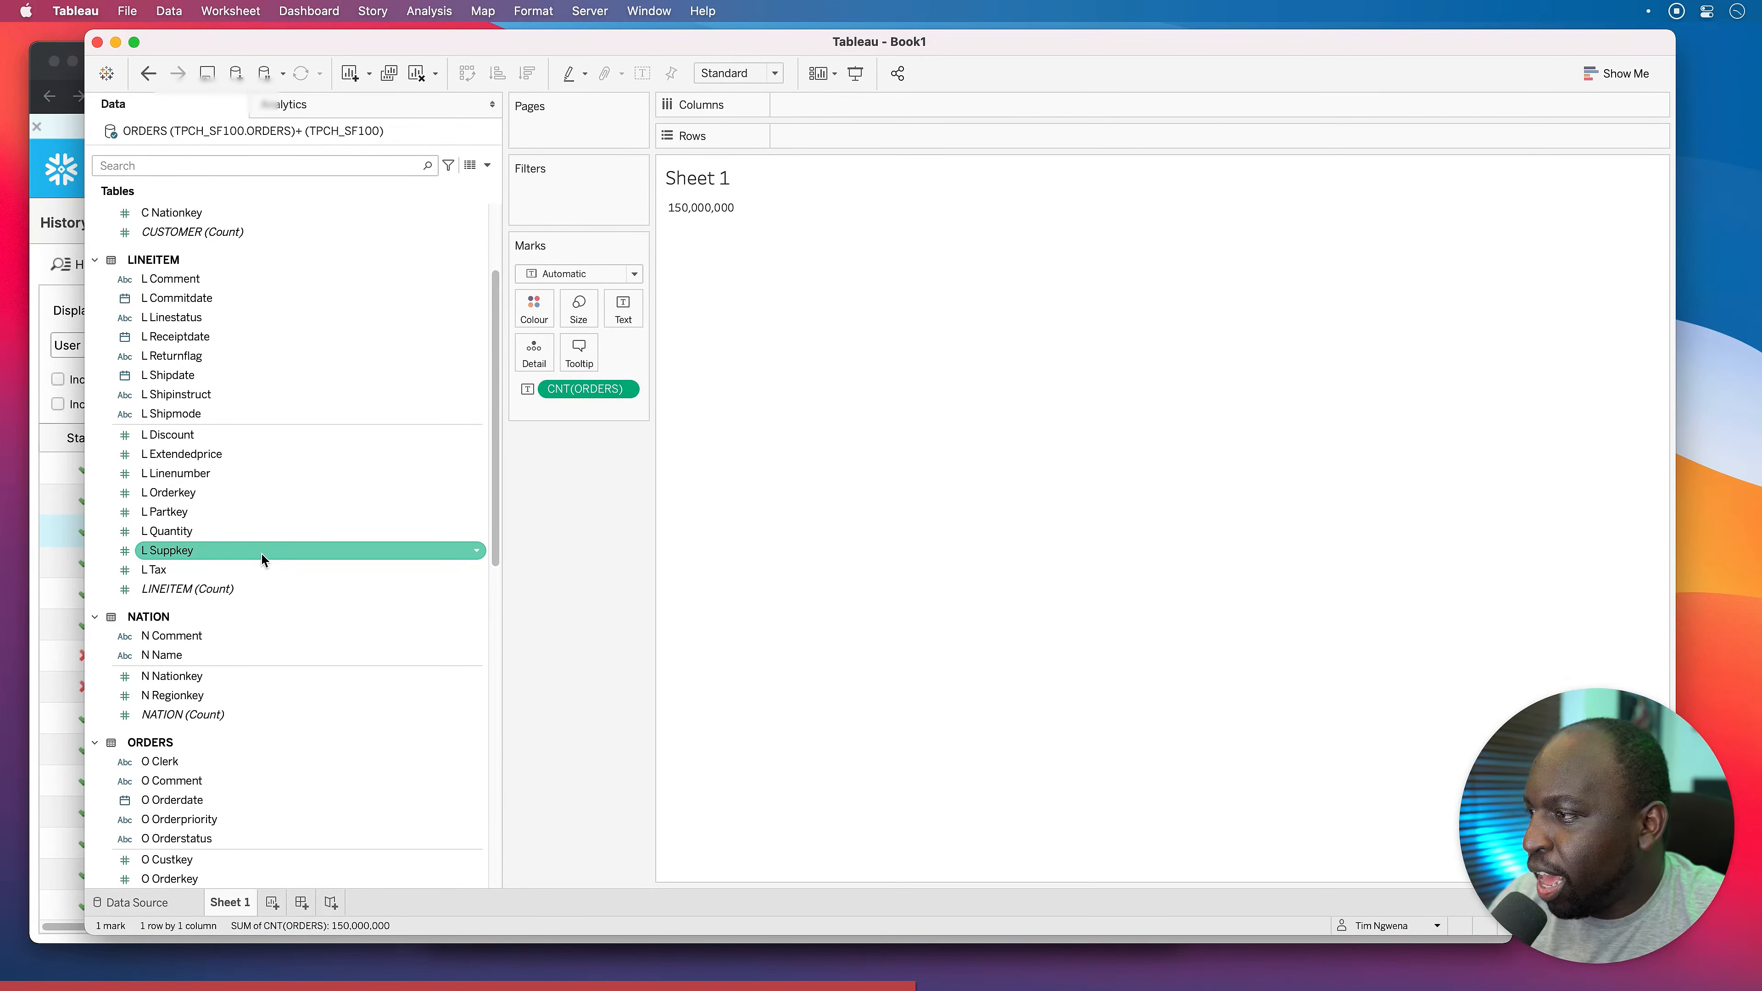
pyautogui.moveTo(172, 656); pyautogui.dragTo(713, 625)
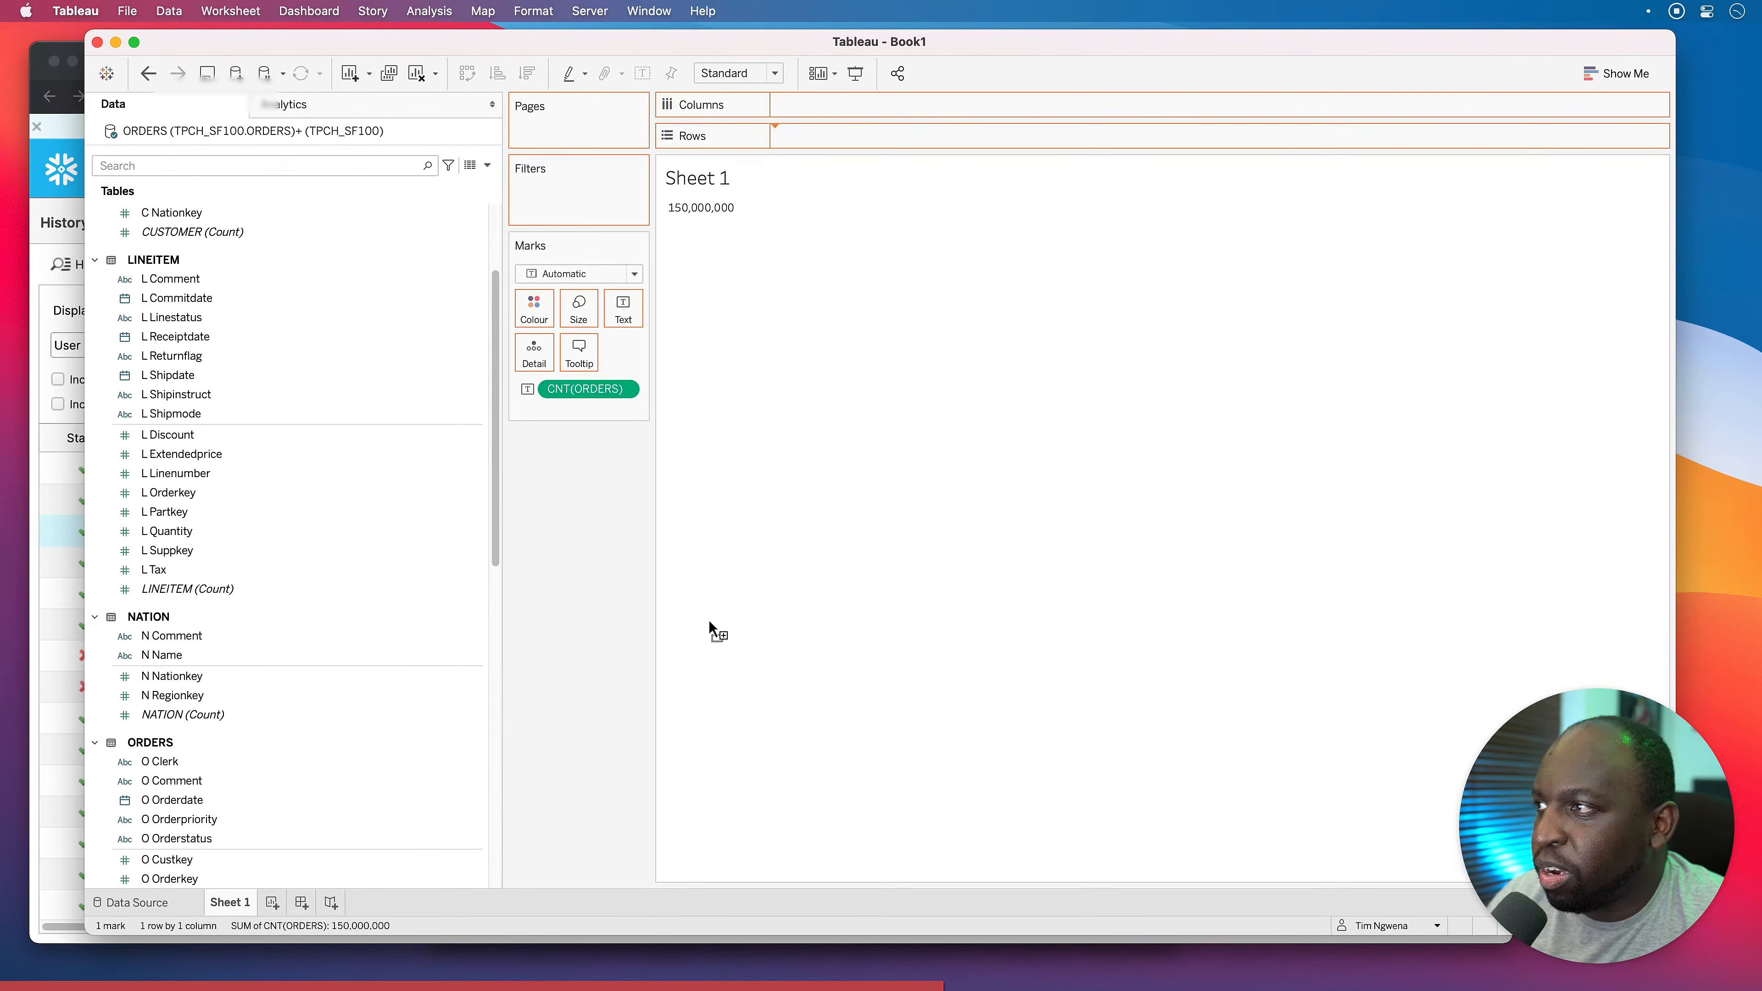
# Put N Name on the Rows shelf to list the order count per nation.
pyautogui.moveTo(709, 620); pyautogui.dragTo(709, 621)
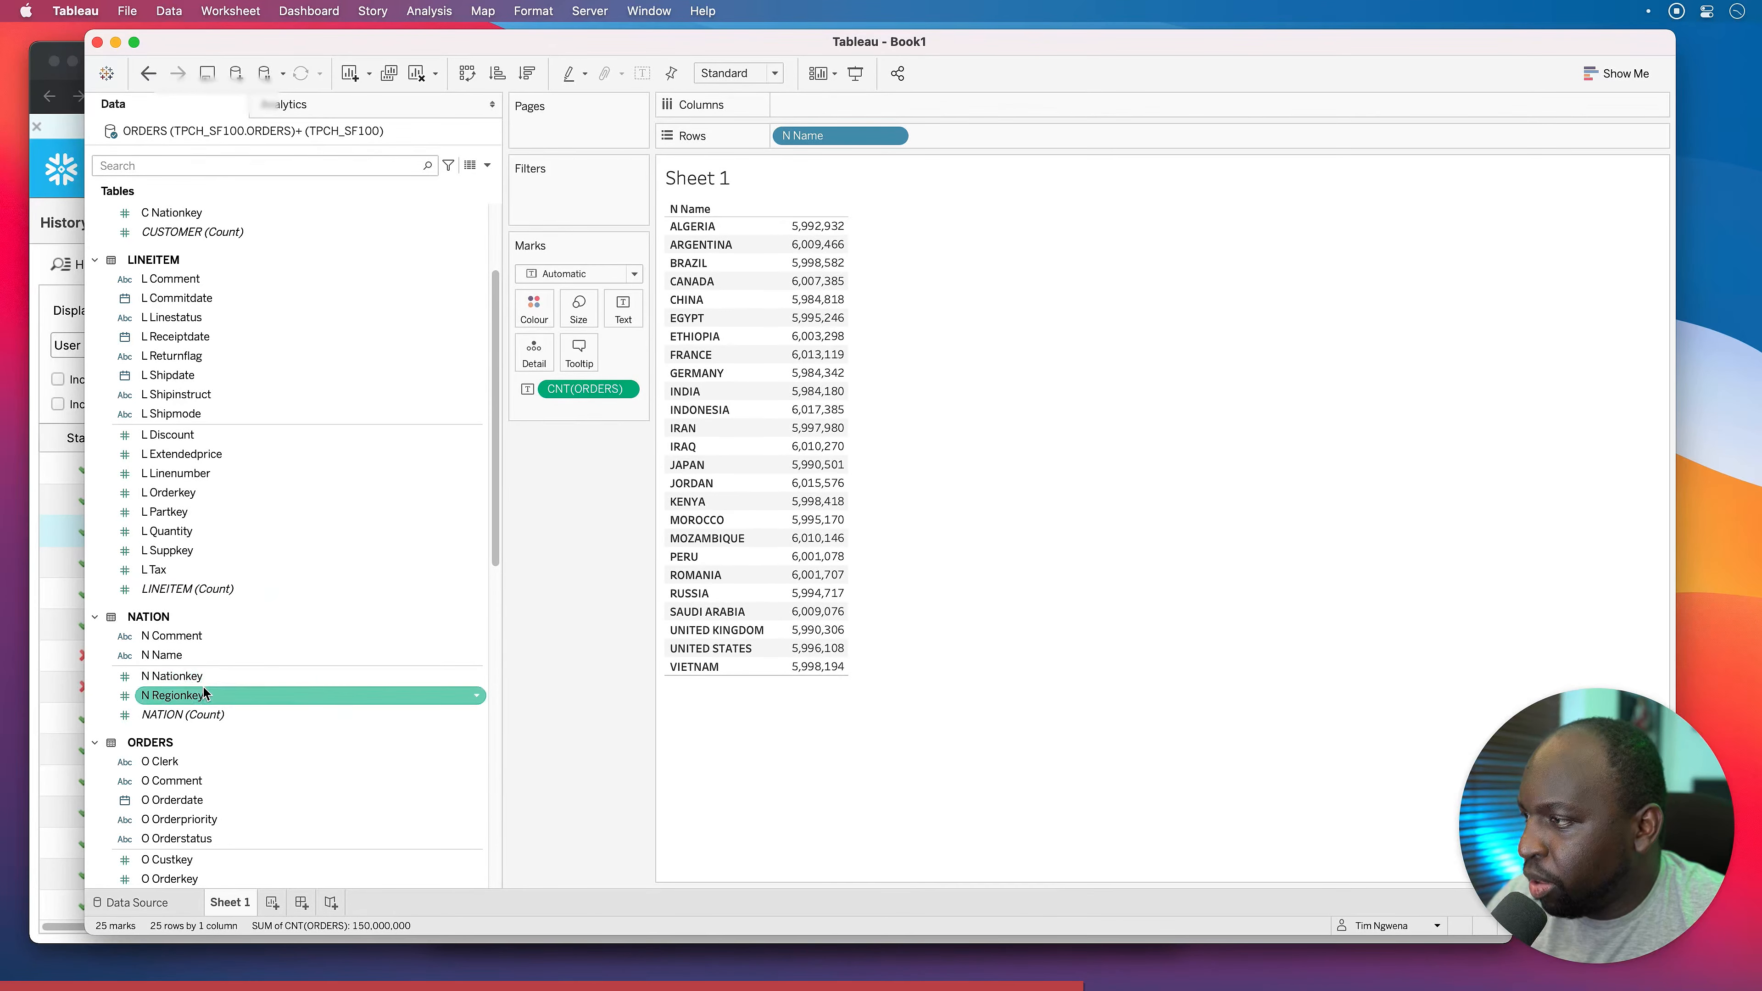
pyautogui.scroll(-1, 249, 691)
pyautogui.scroll(3, 251, 696)
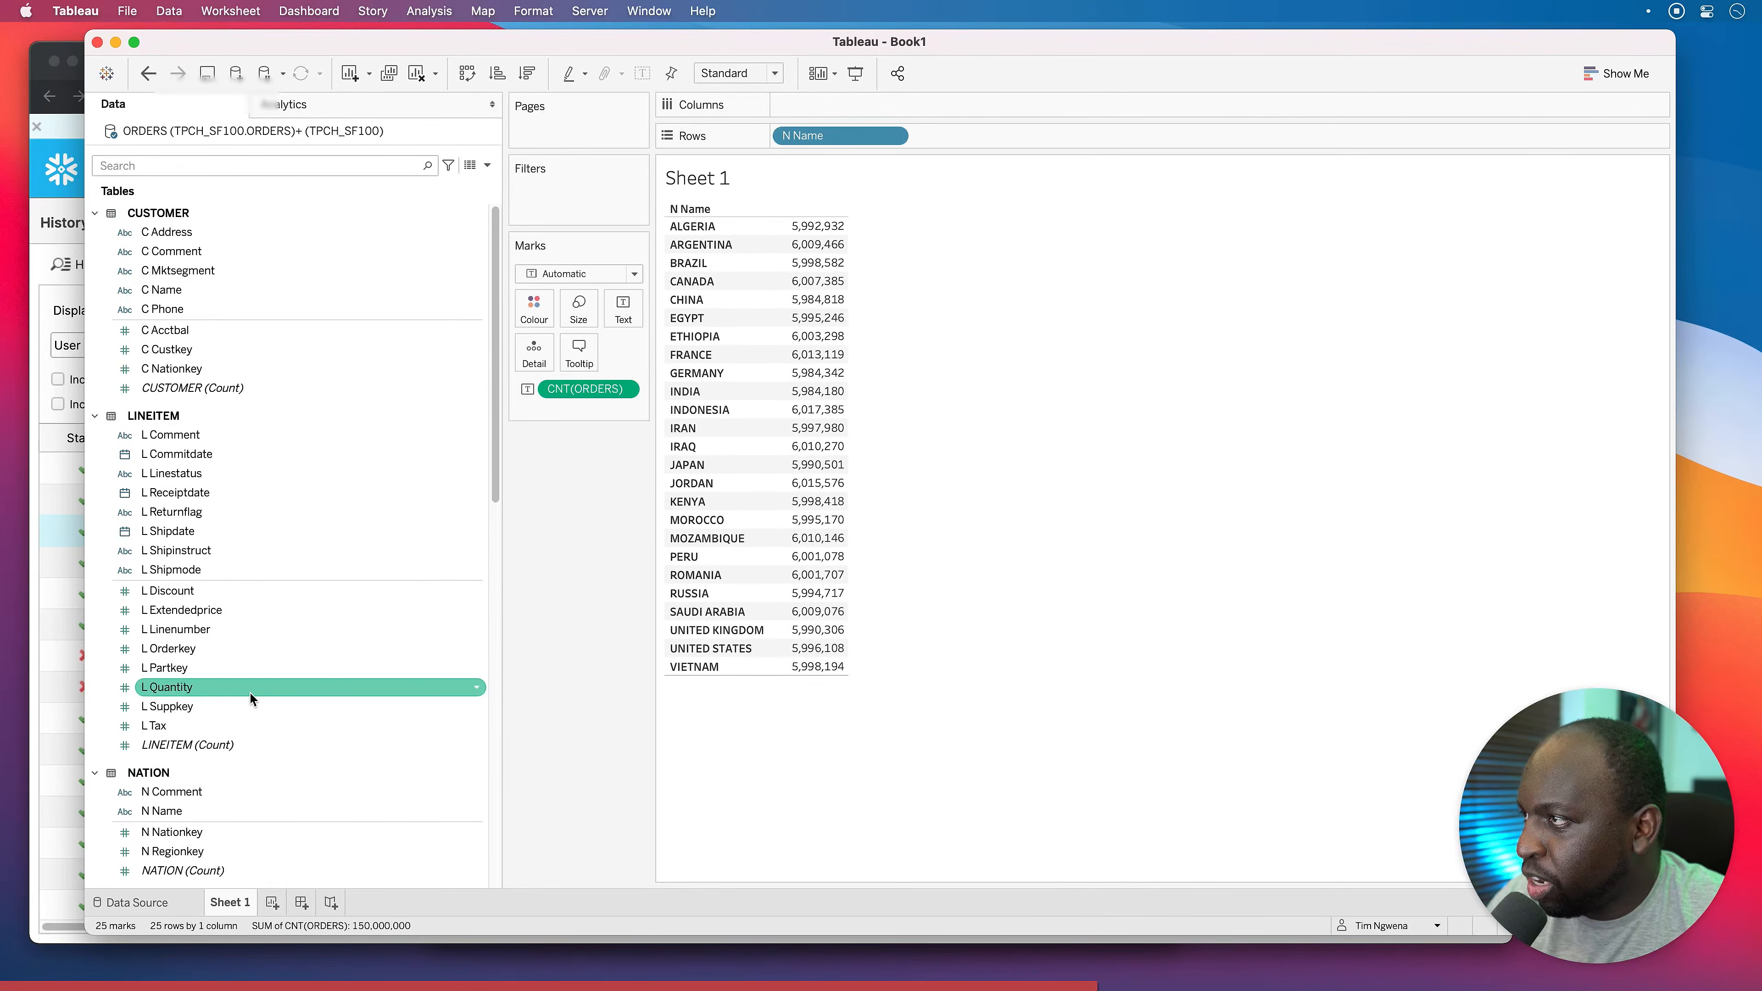
pyautogui.scroll(-10, 250, 696)
pyautogui.scroll(-5, 249, 694)
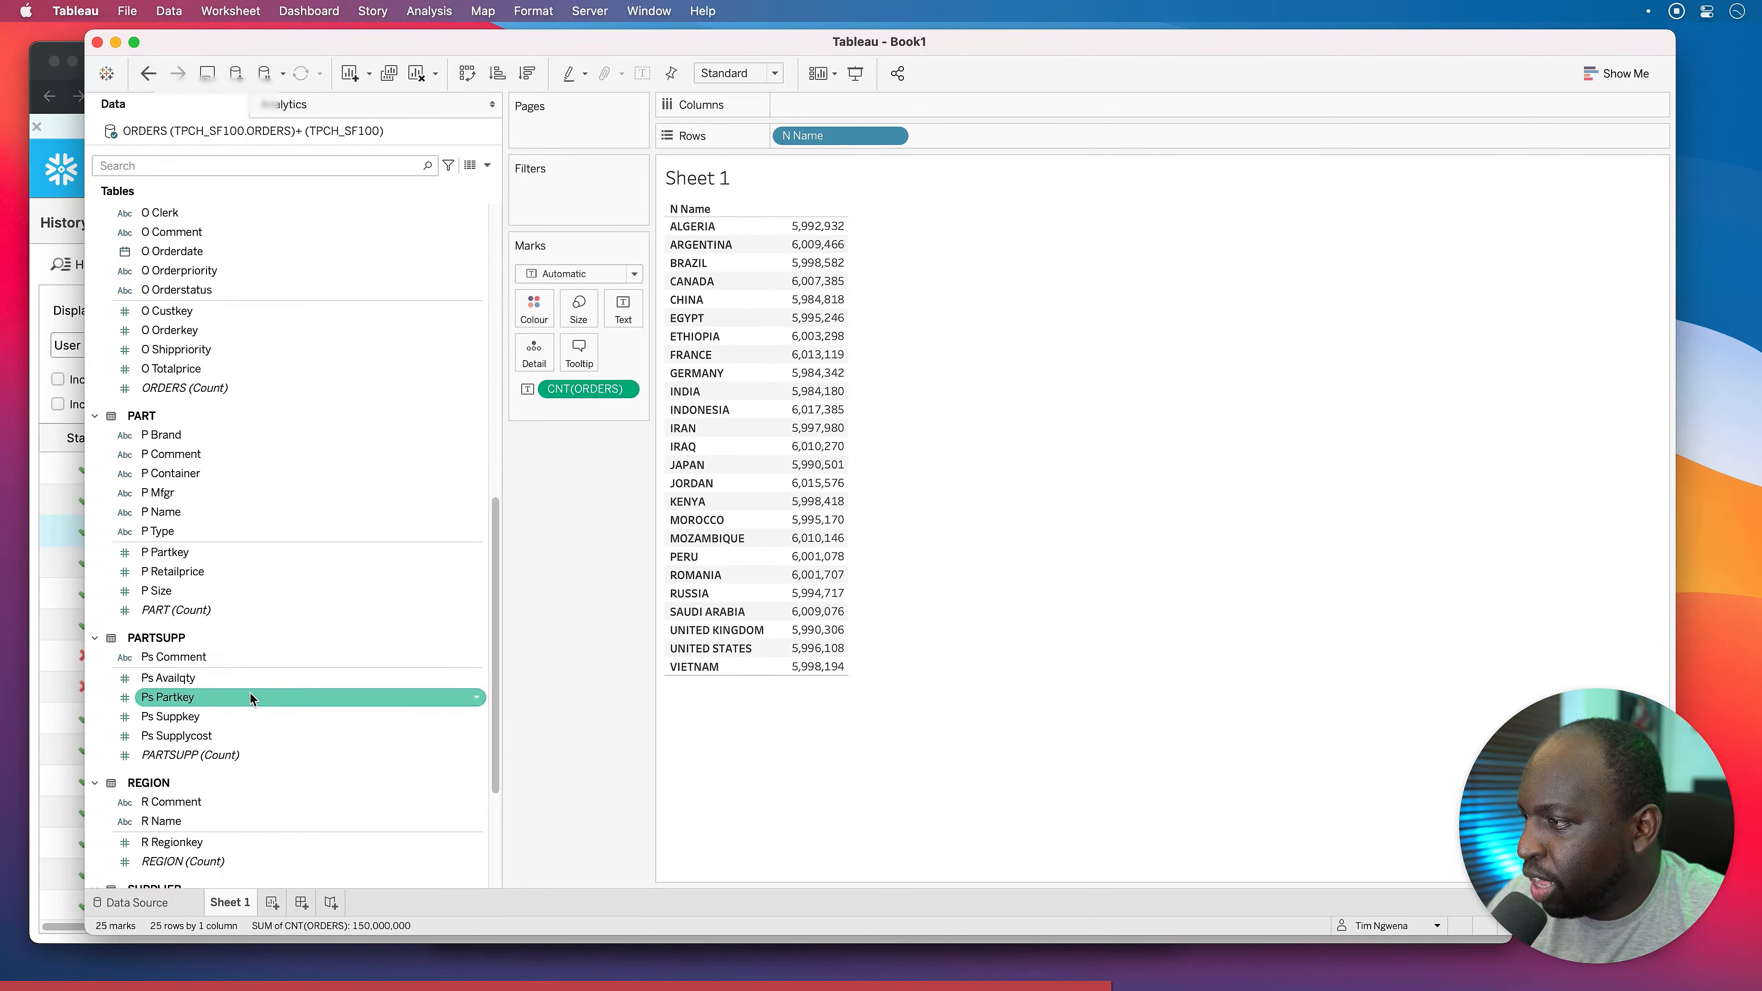
# Add R Name from REGION to Rows ahead of N Name, grouping the 25 nations by region.
pyautogui.moveTo(179, 624); pyautogui.dragTo(1249, 590)
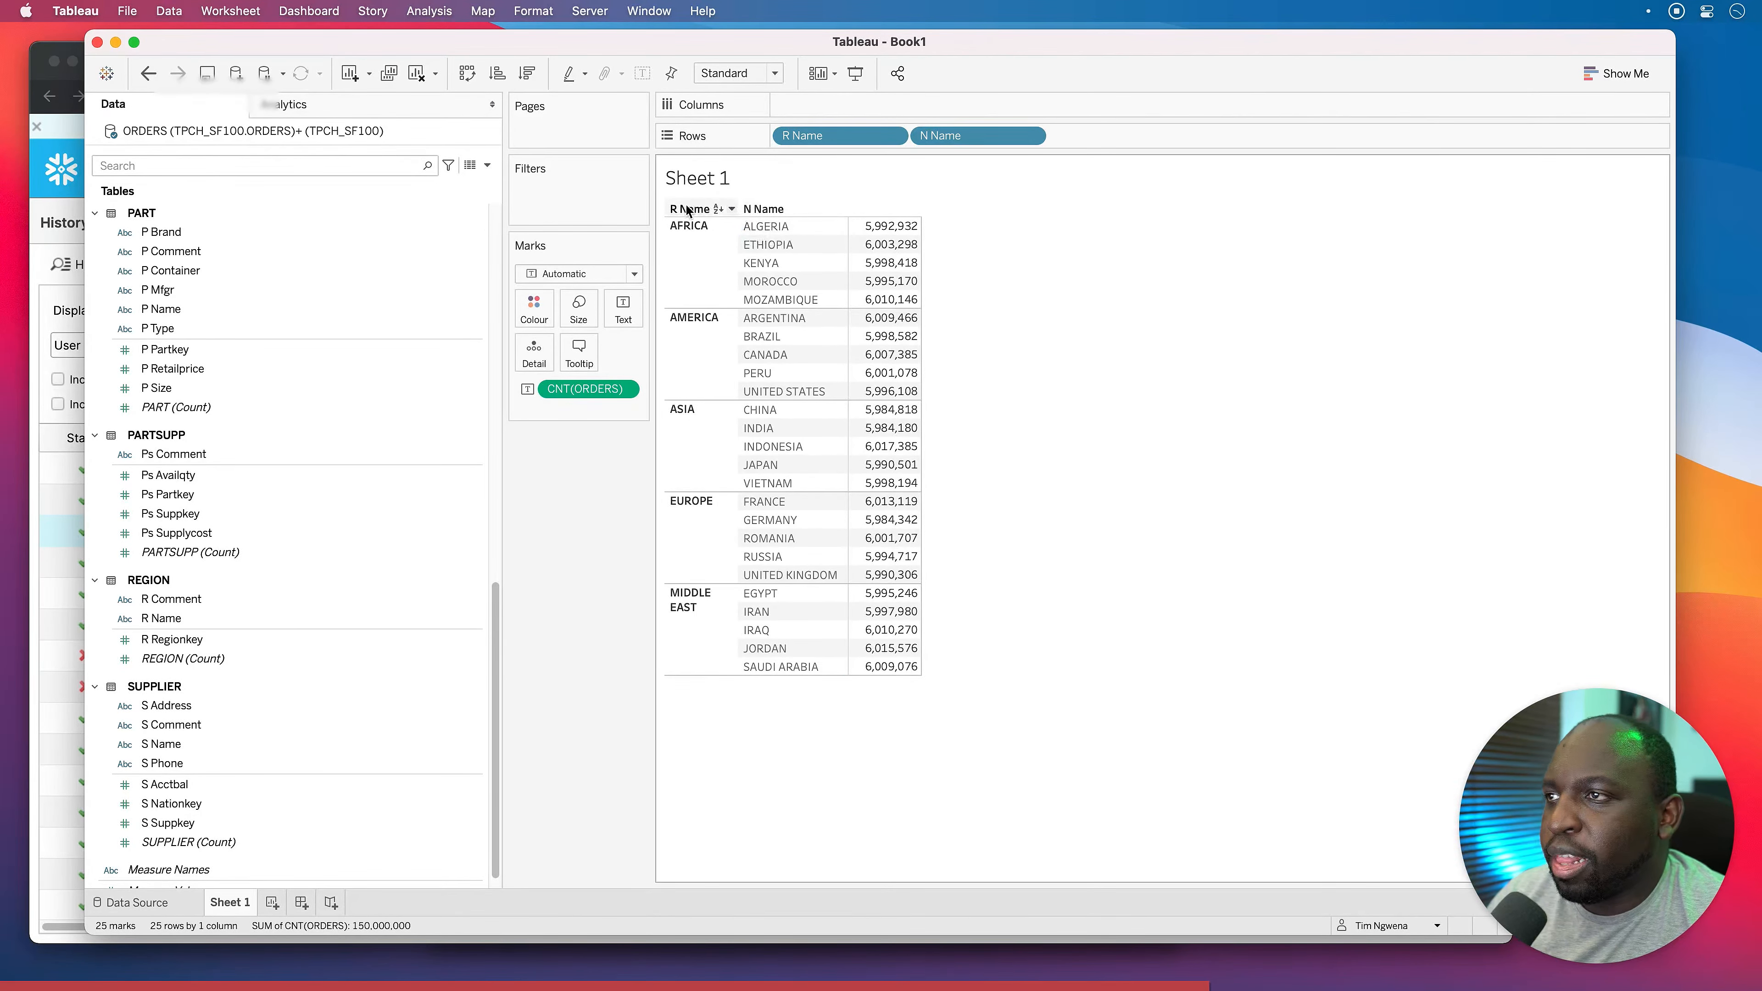
pyautogui.click(295, 658)
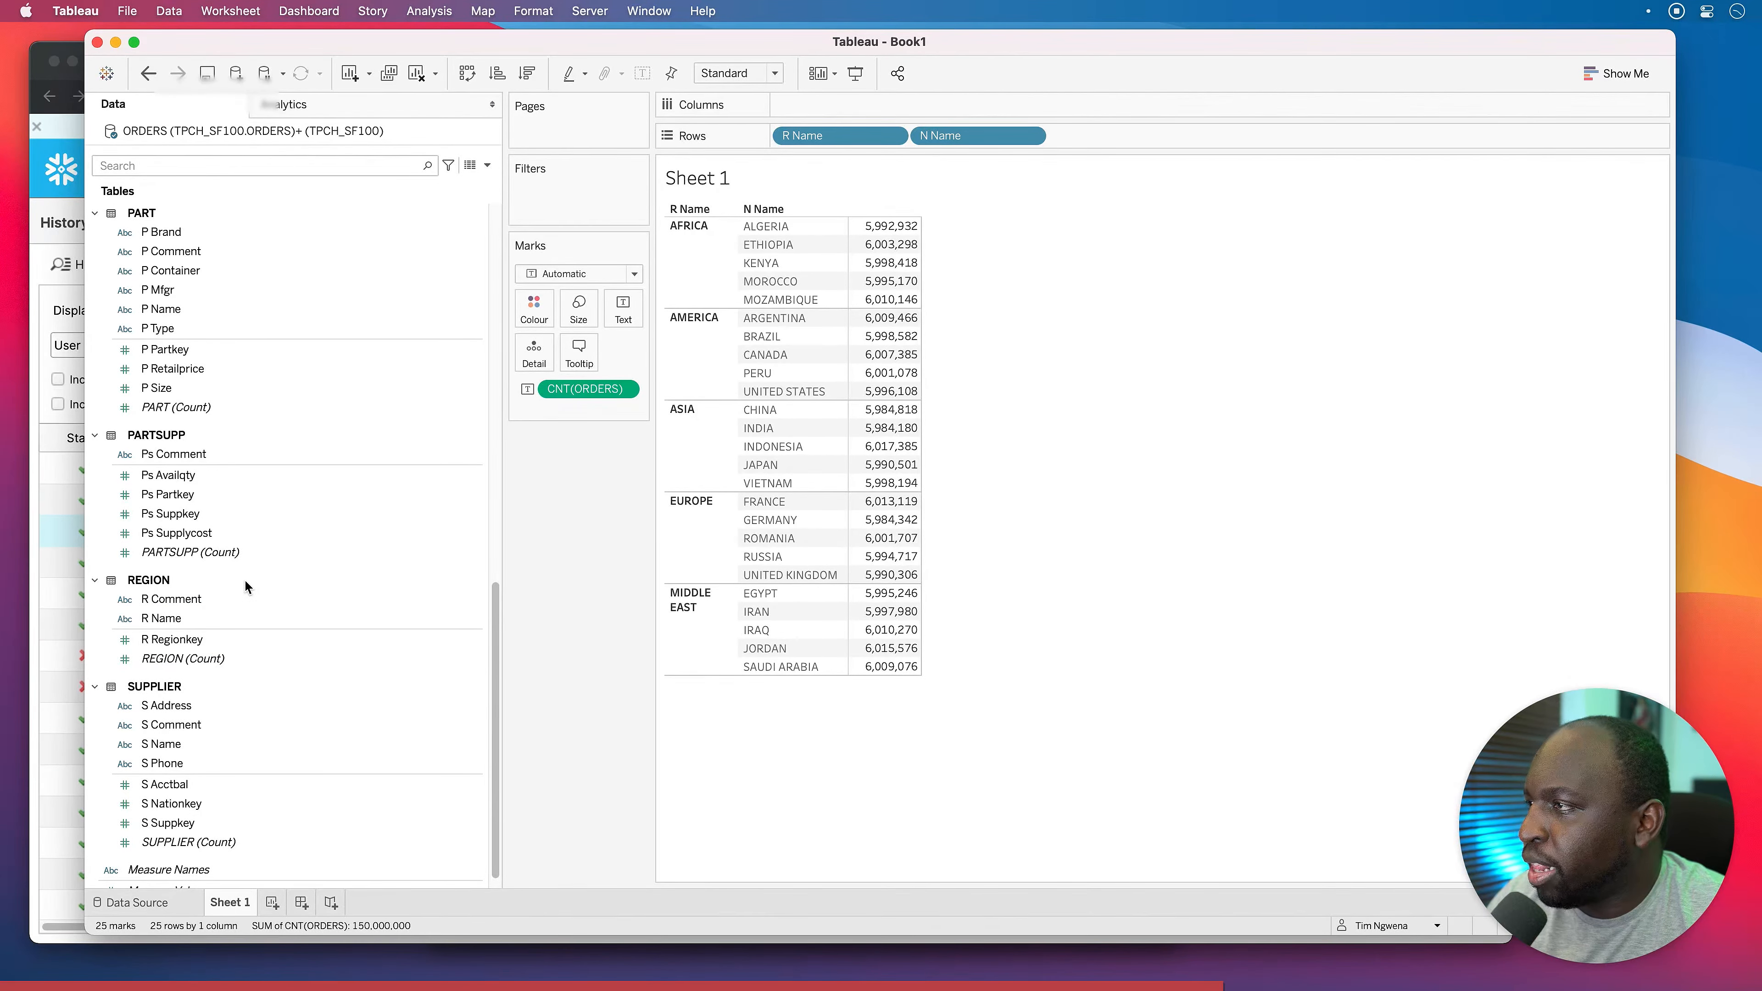
pyautogui.scroll(5, 244, 578)
pyautogui.scroll(2, 244, 585)
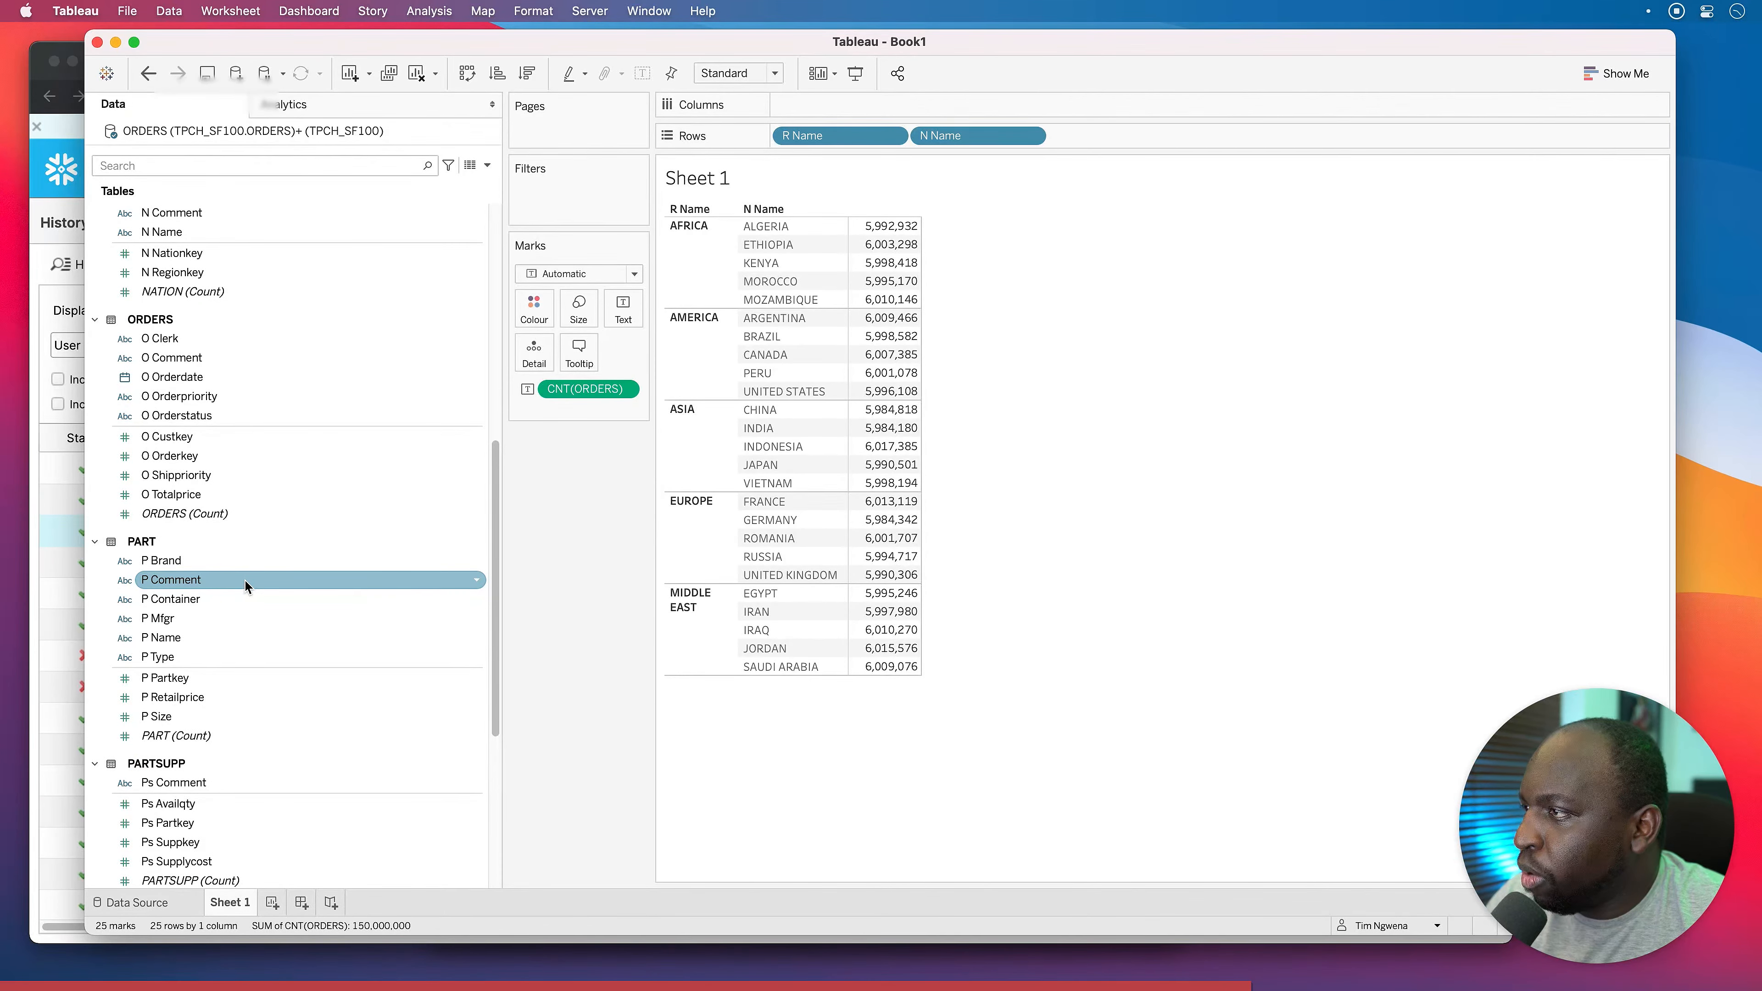
pyautogui.scroll(-10, 245, 585)
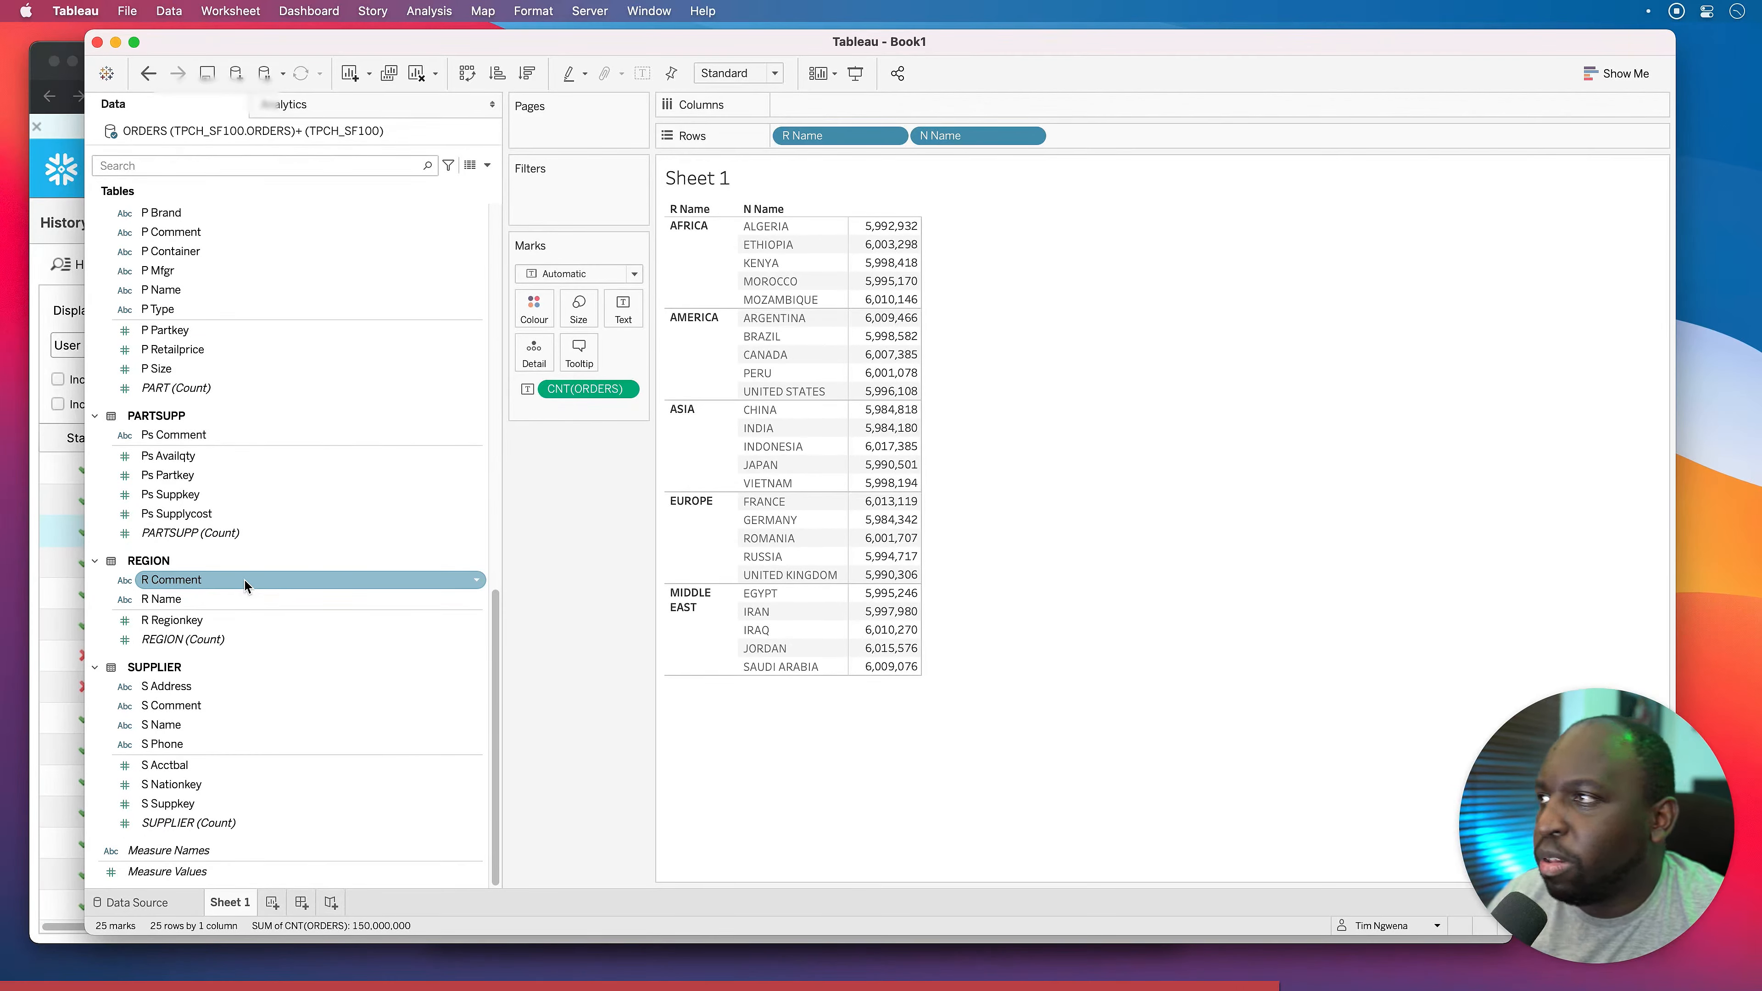
pyautogui.hotkey('ctrl', 'a')
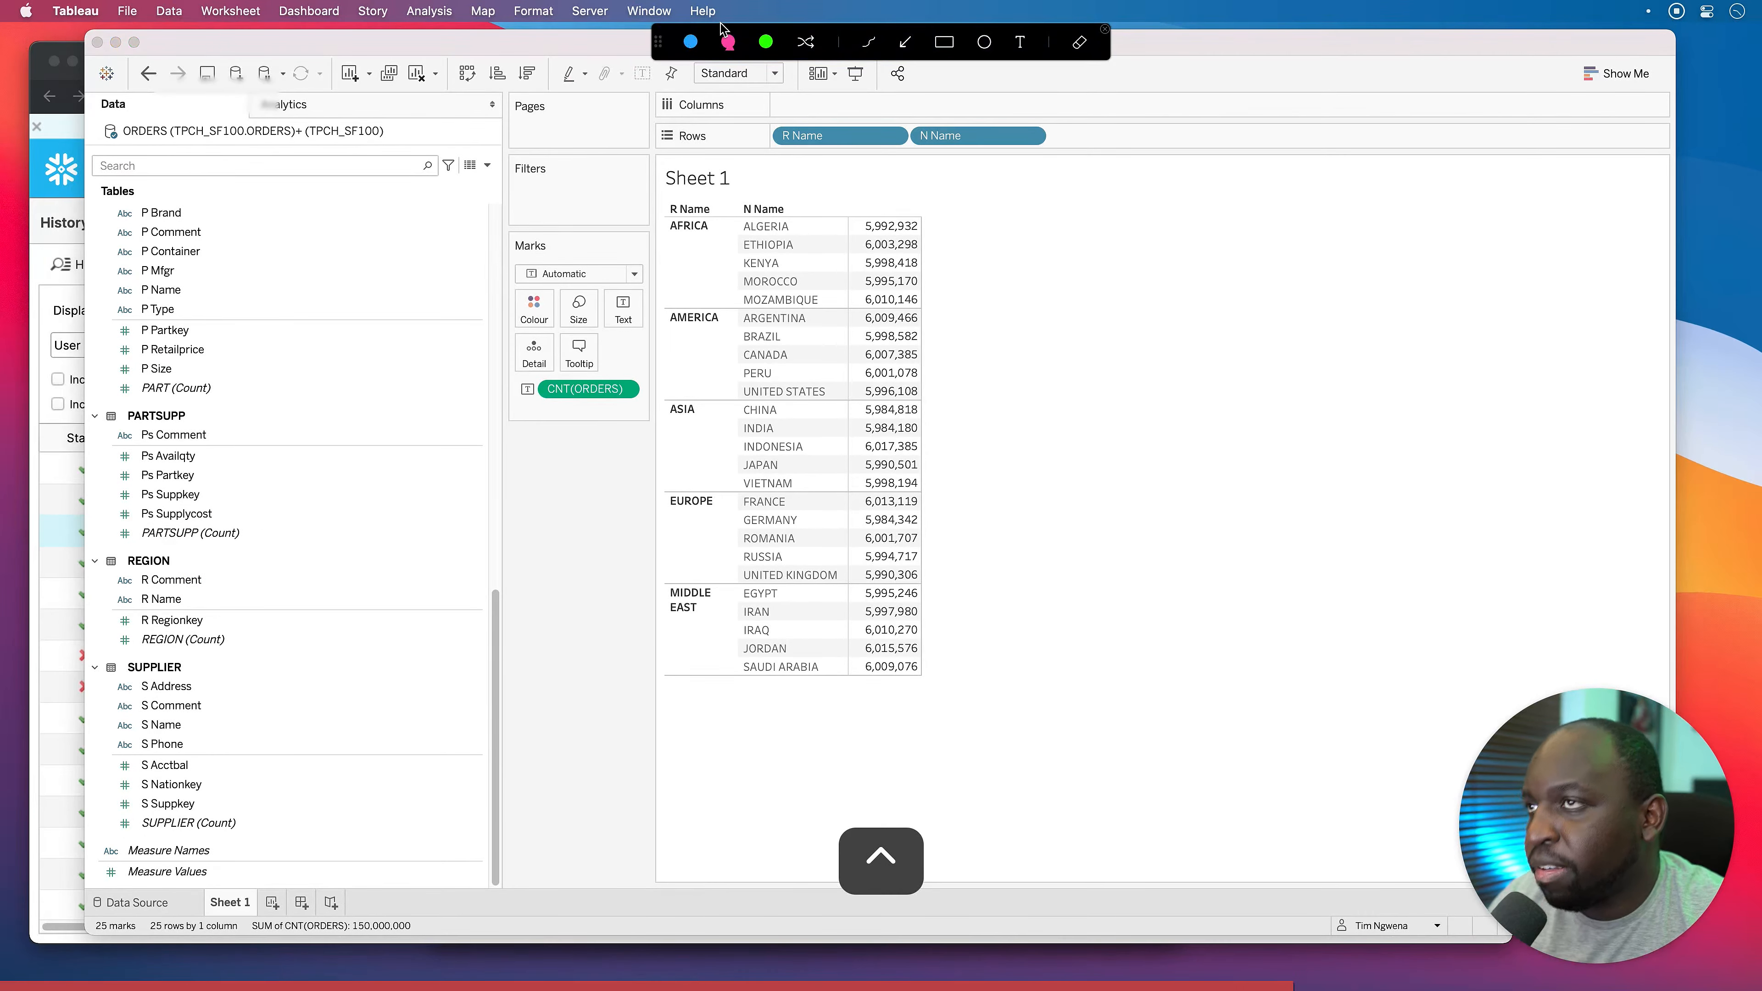
# Bring Chrome's Snowflake History page in front of the finished Tableau worksheet.
pyautogui.click(943, 46)
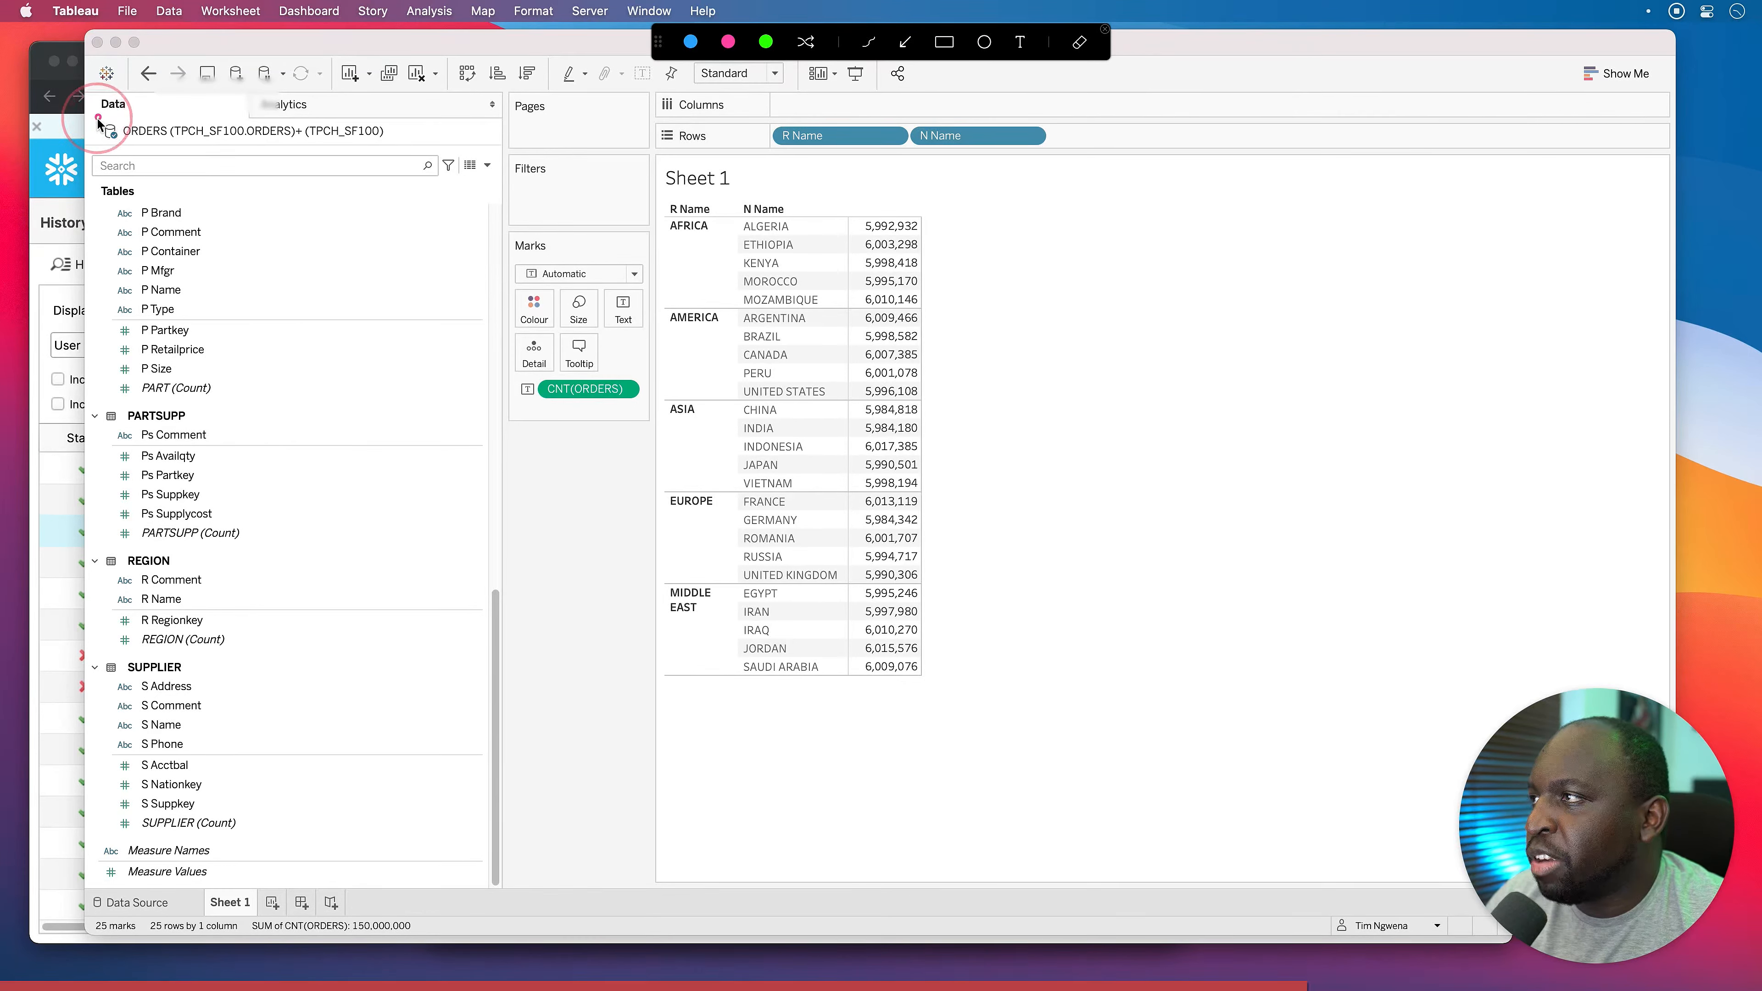
pyautogui.moveTo(99, 116); pyautogui.dragTo(394, 147)
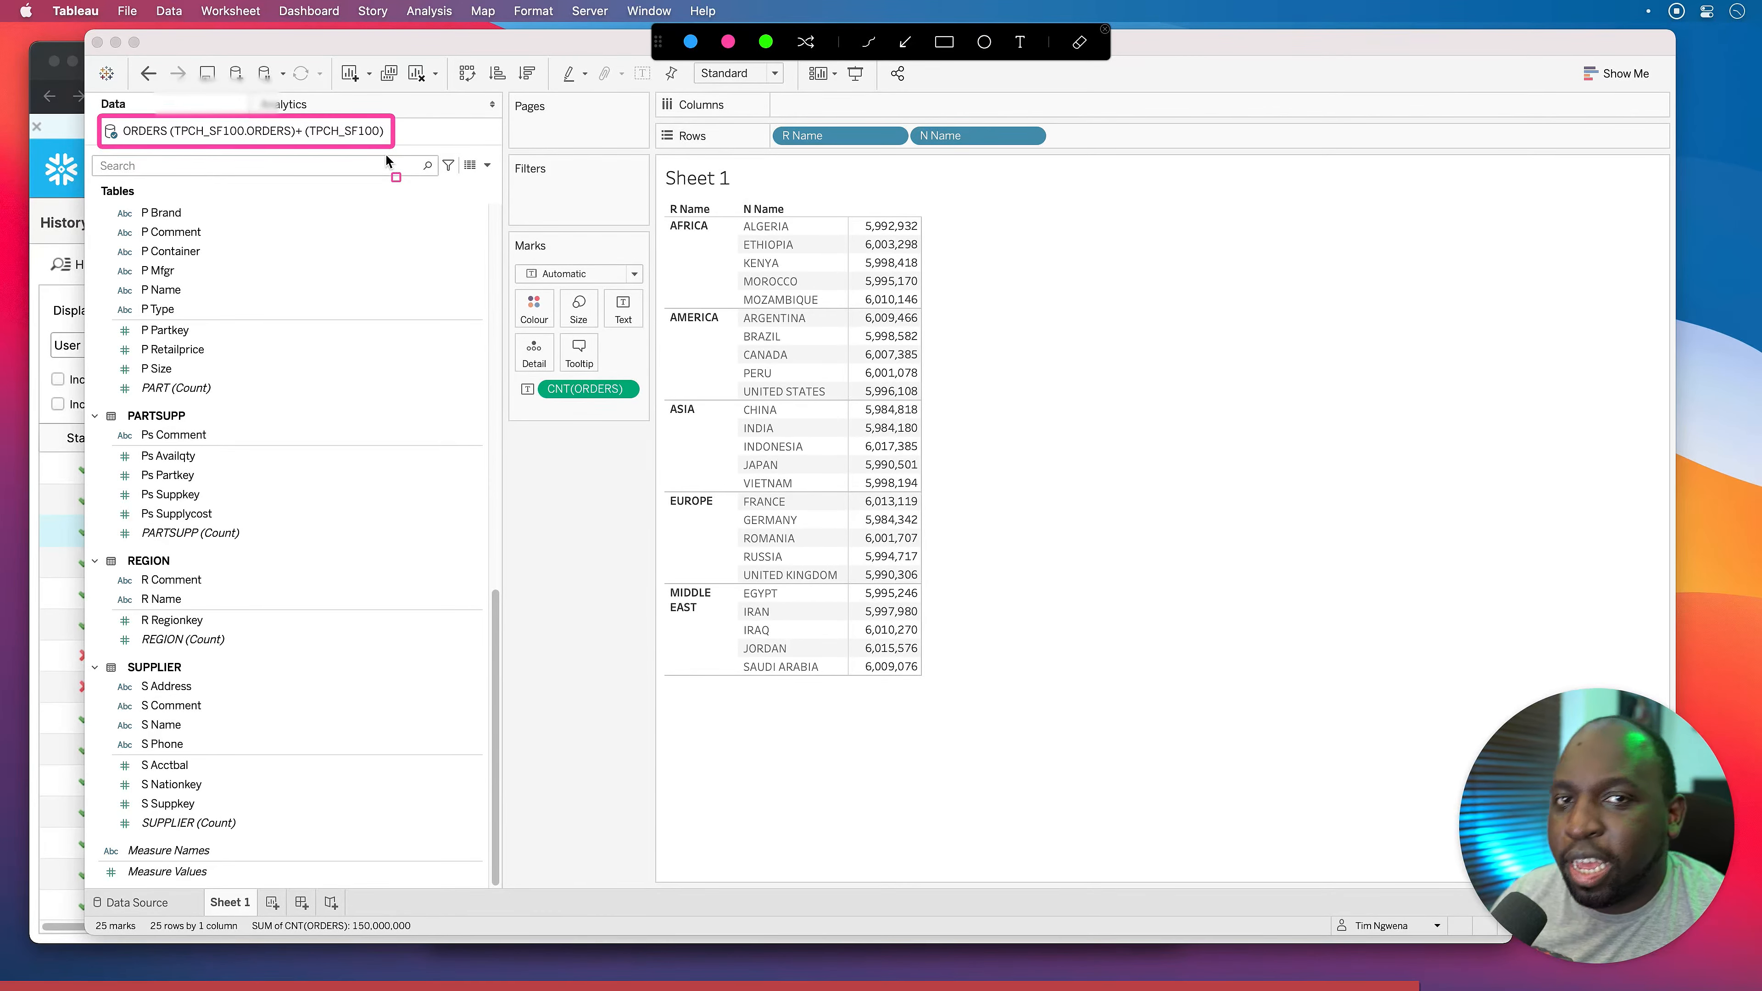
pyautogui.press('ctrl')
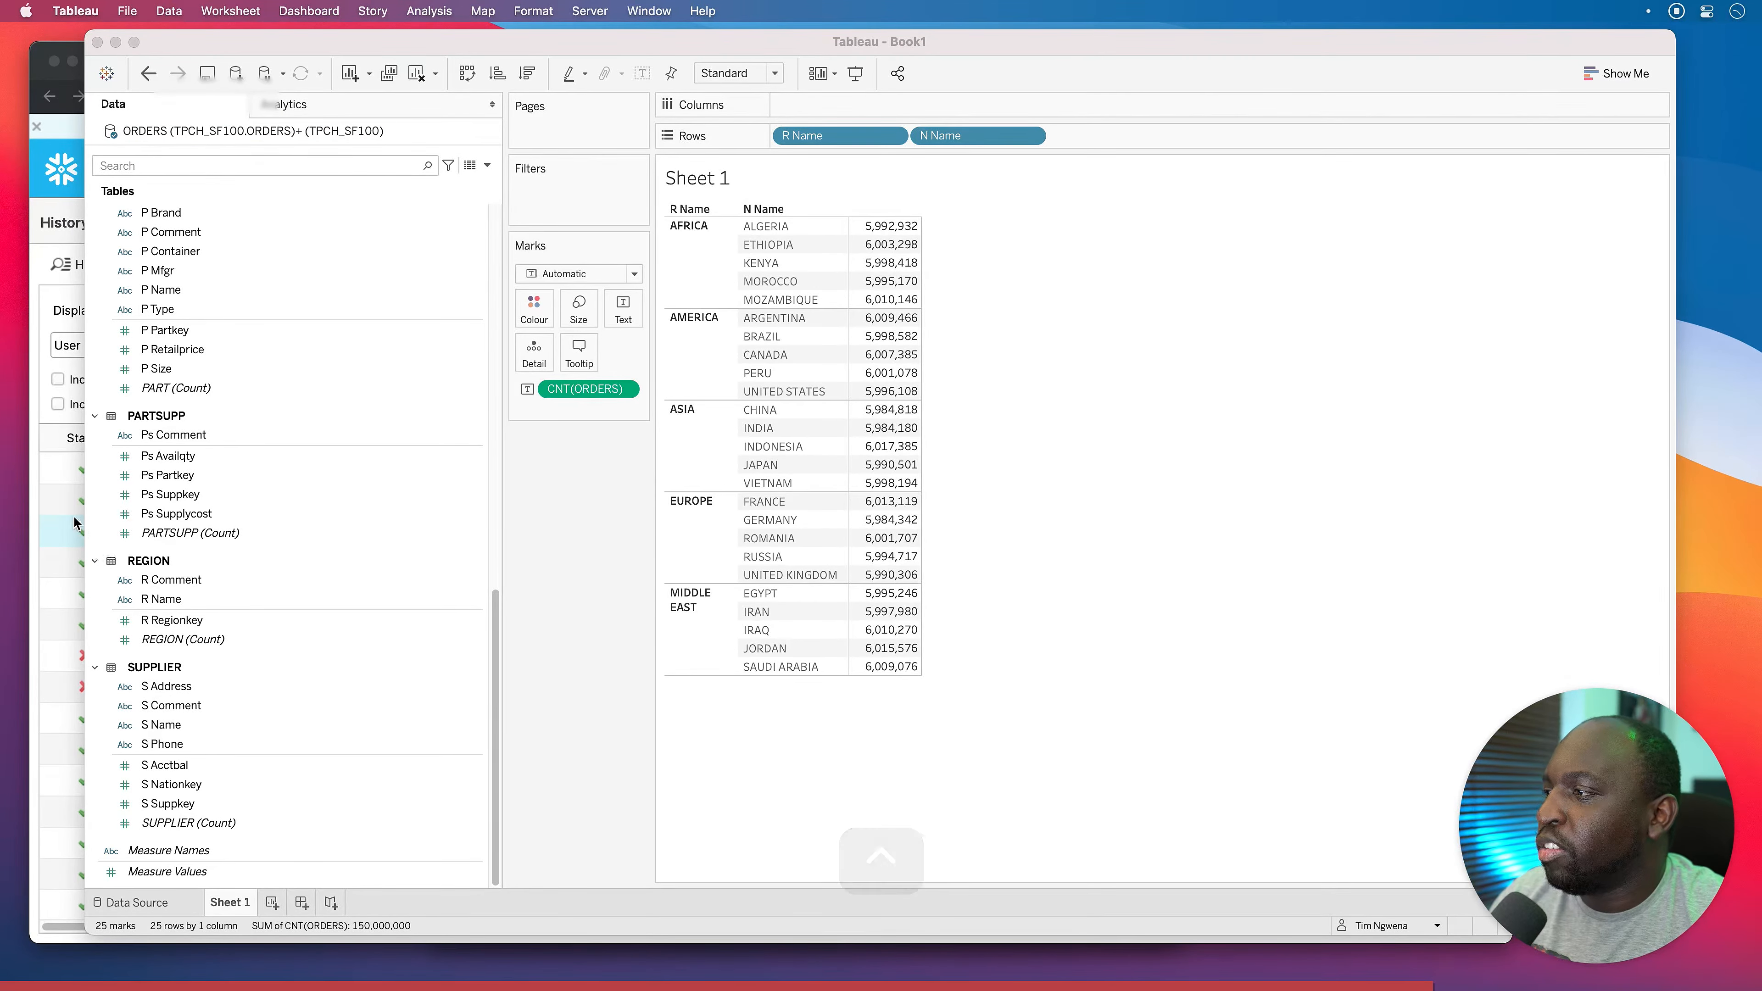
pyautogui.click(40, 452)
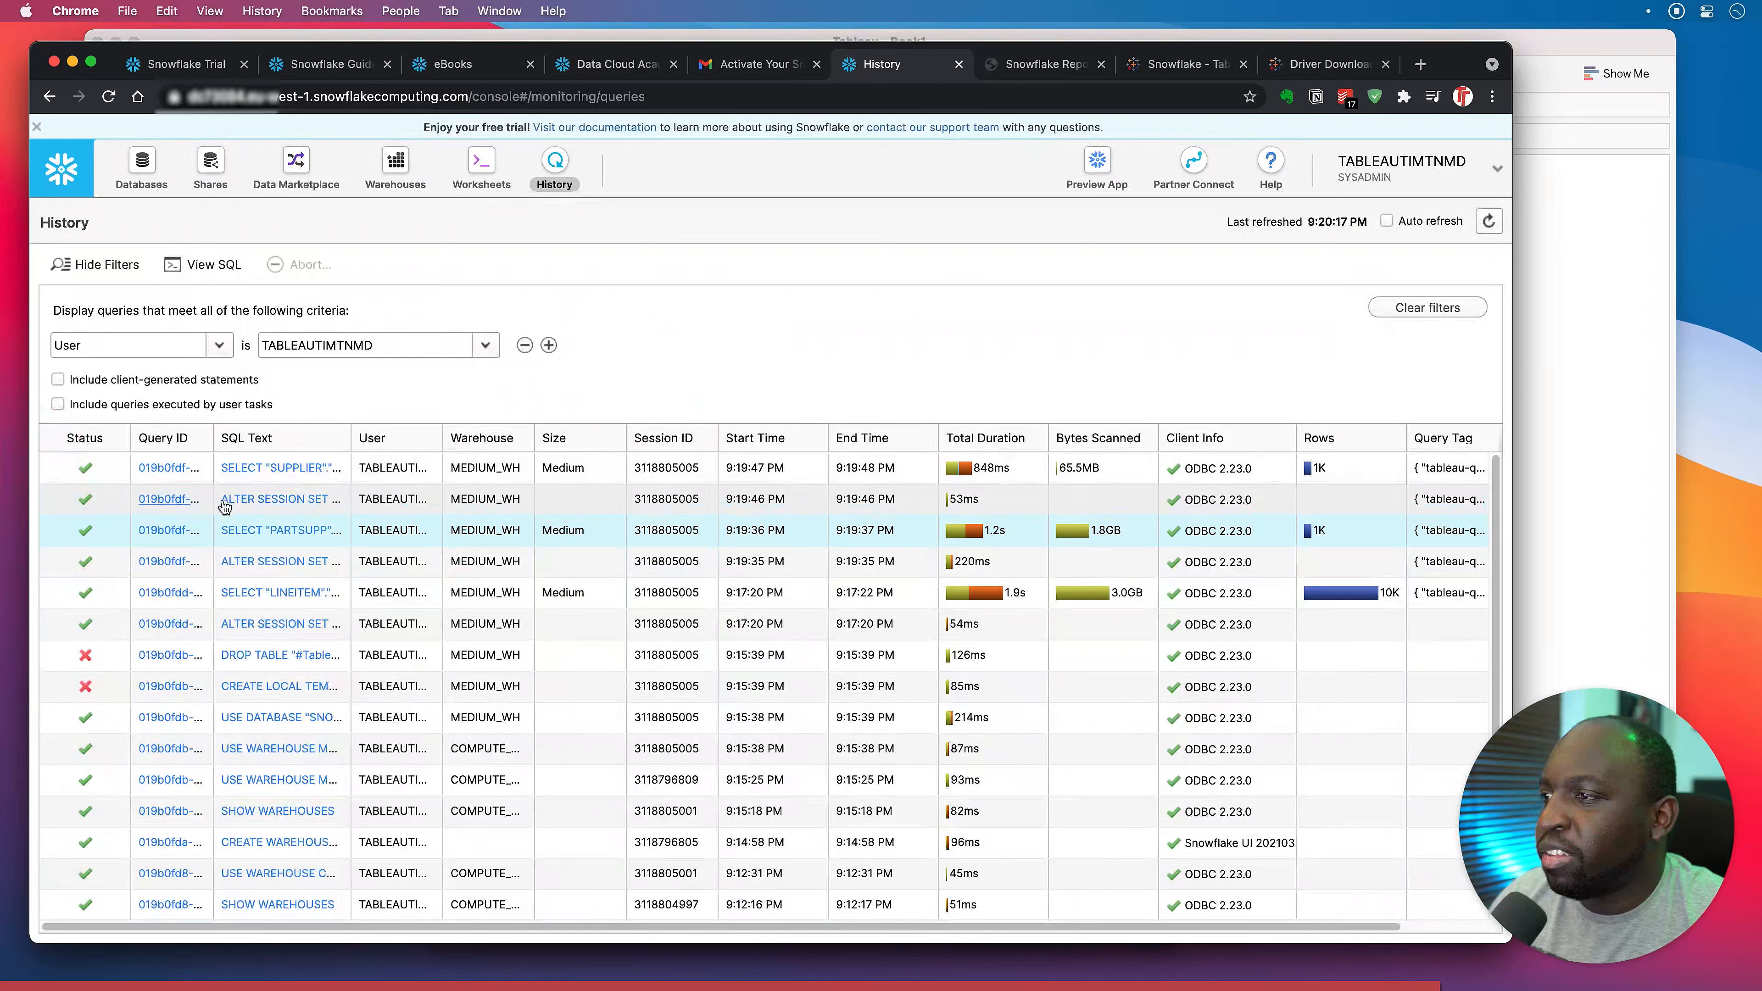
# Refresh the History list and inspect the new 25-row nation query: 8.4s, 930.6MB scanned.
pyautogui.click(1489, 222)
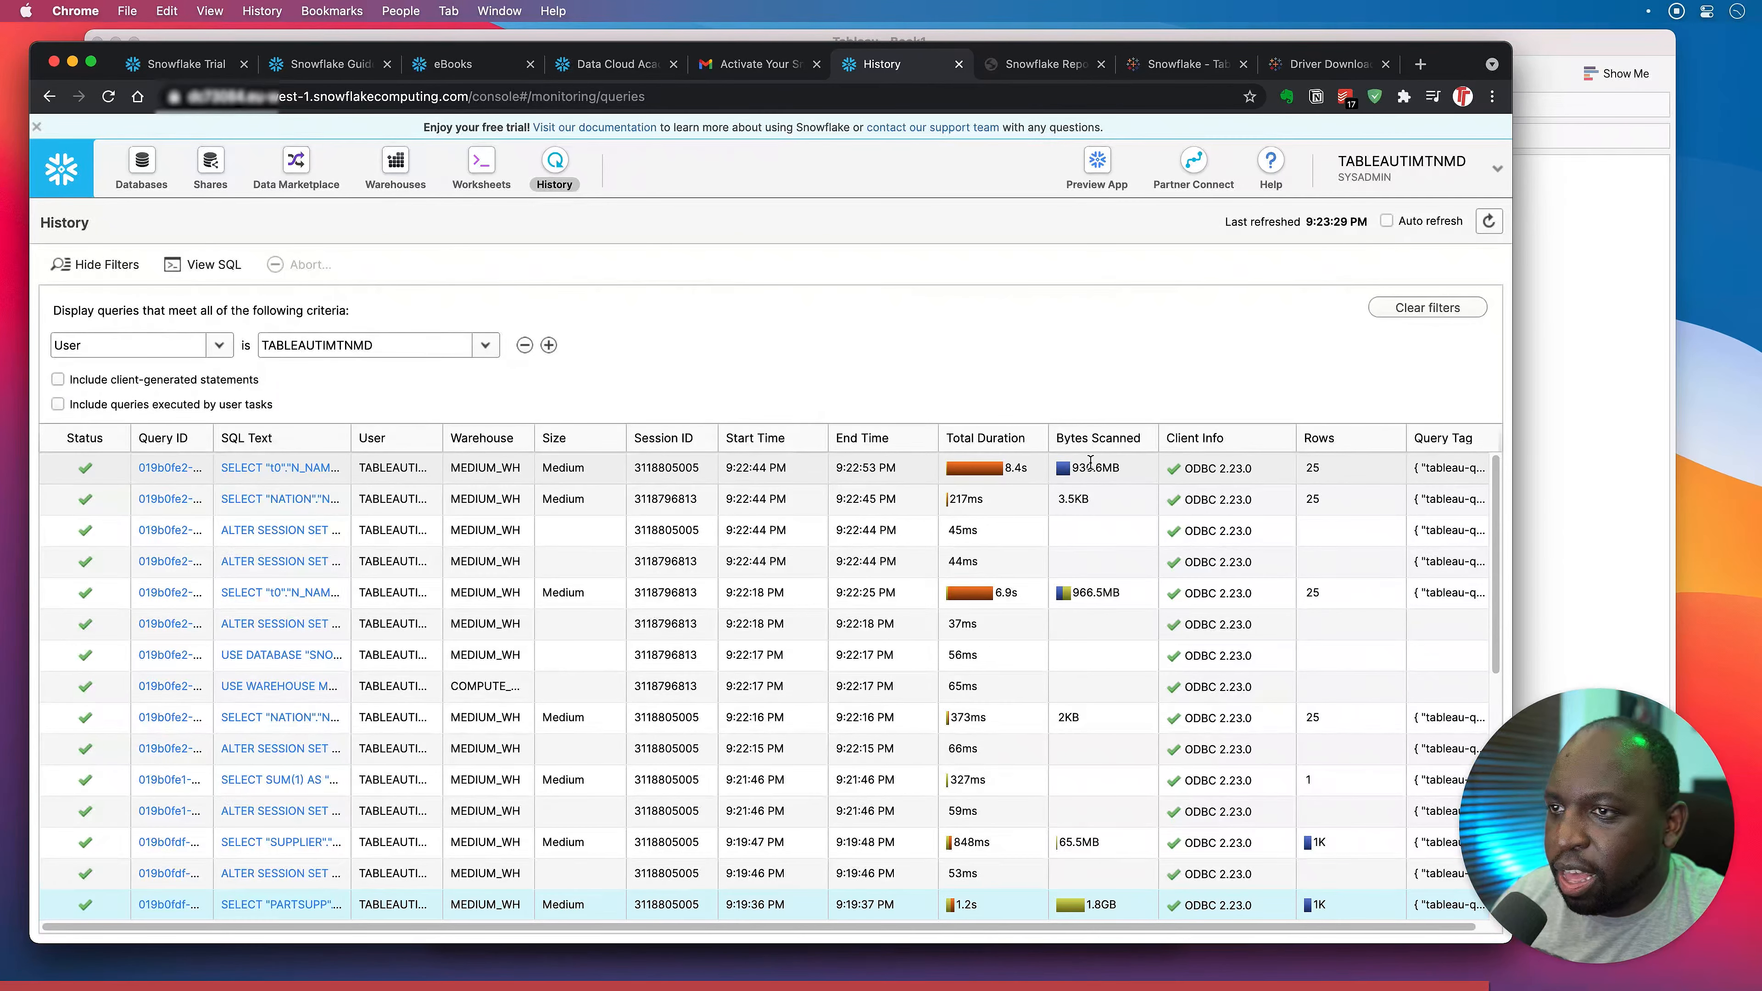
pyautogui.moveTo(1136, 474)
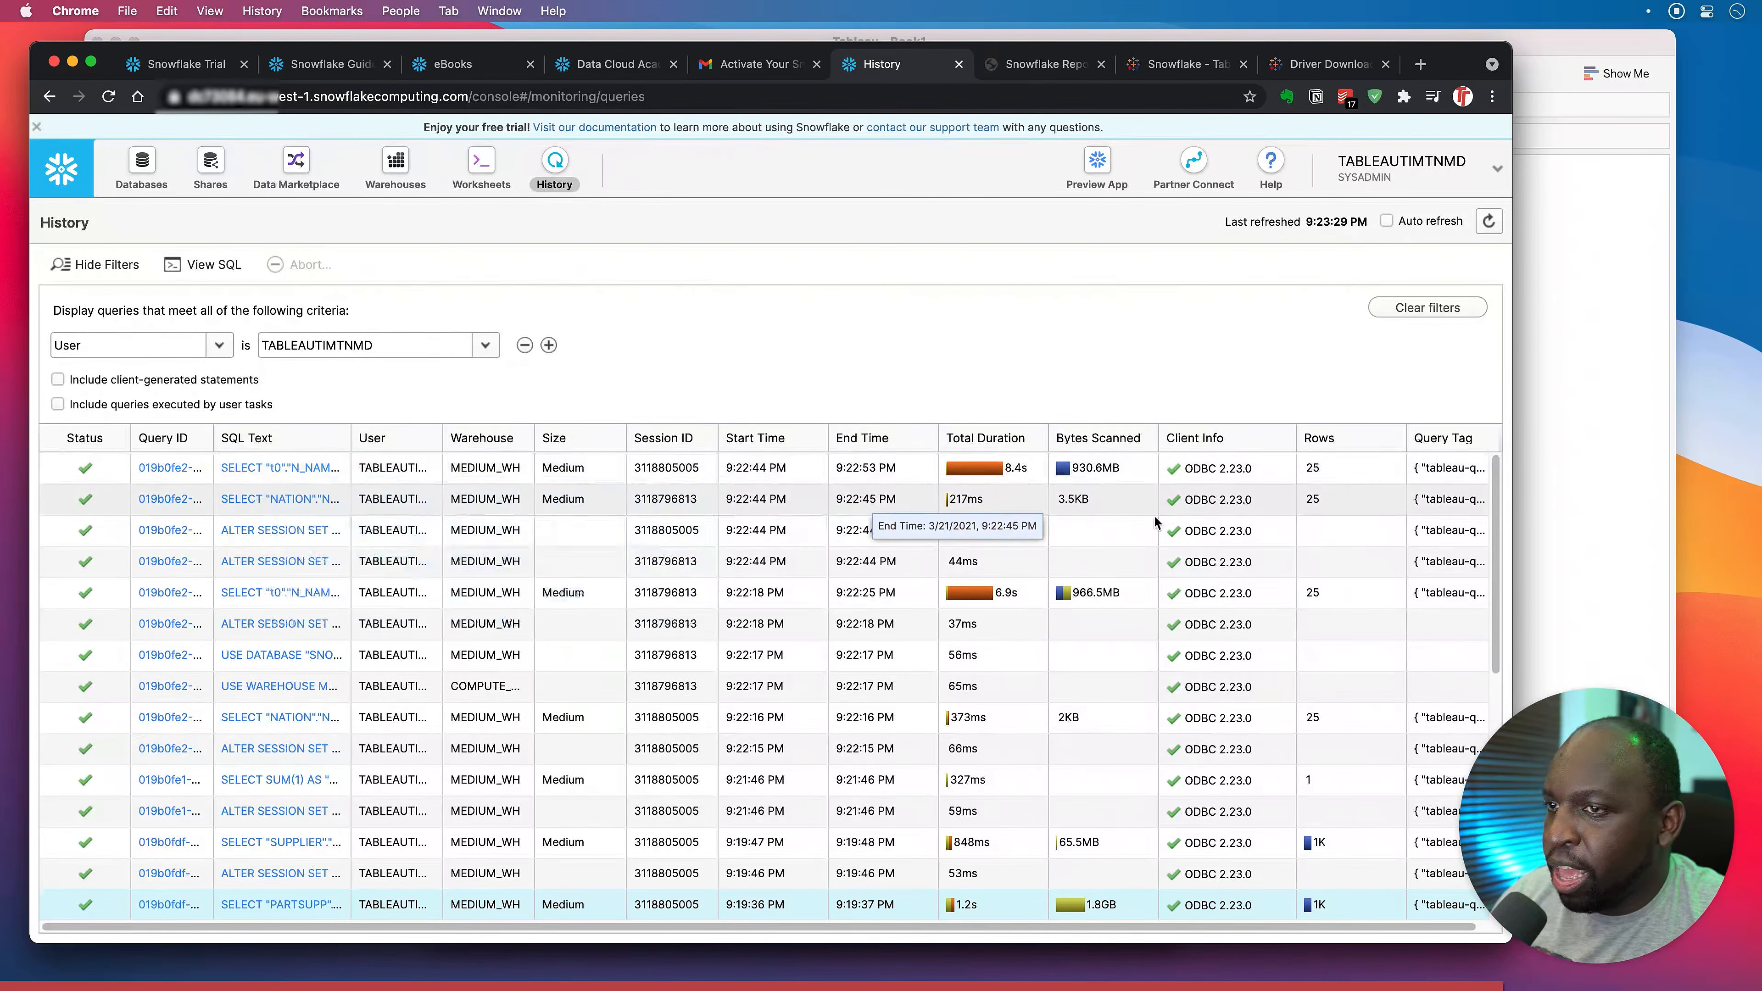
pyautogui.moveTo(1221, 528)
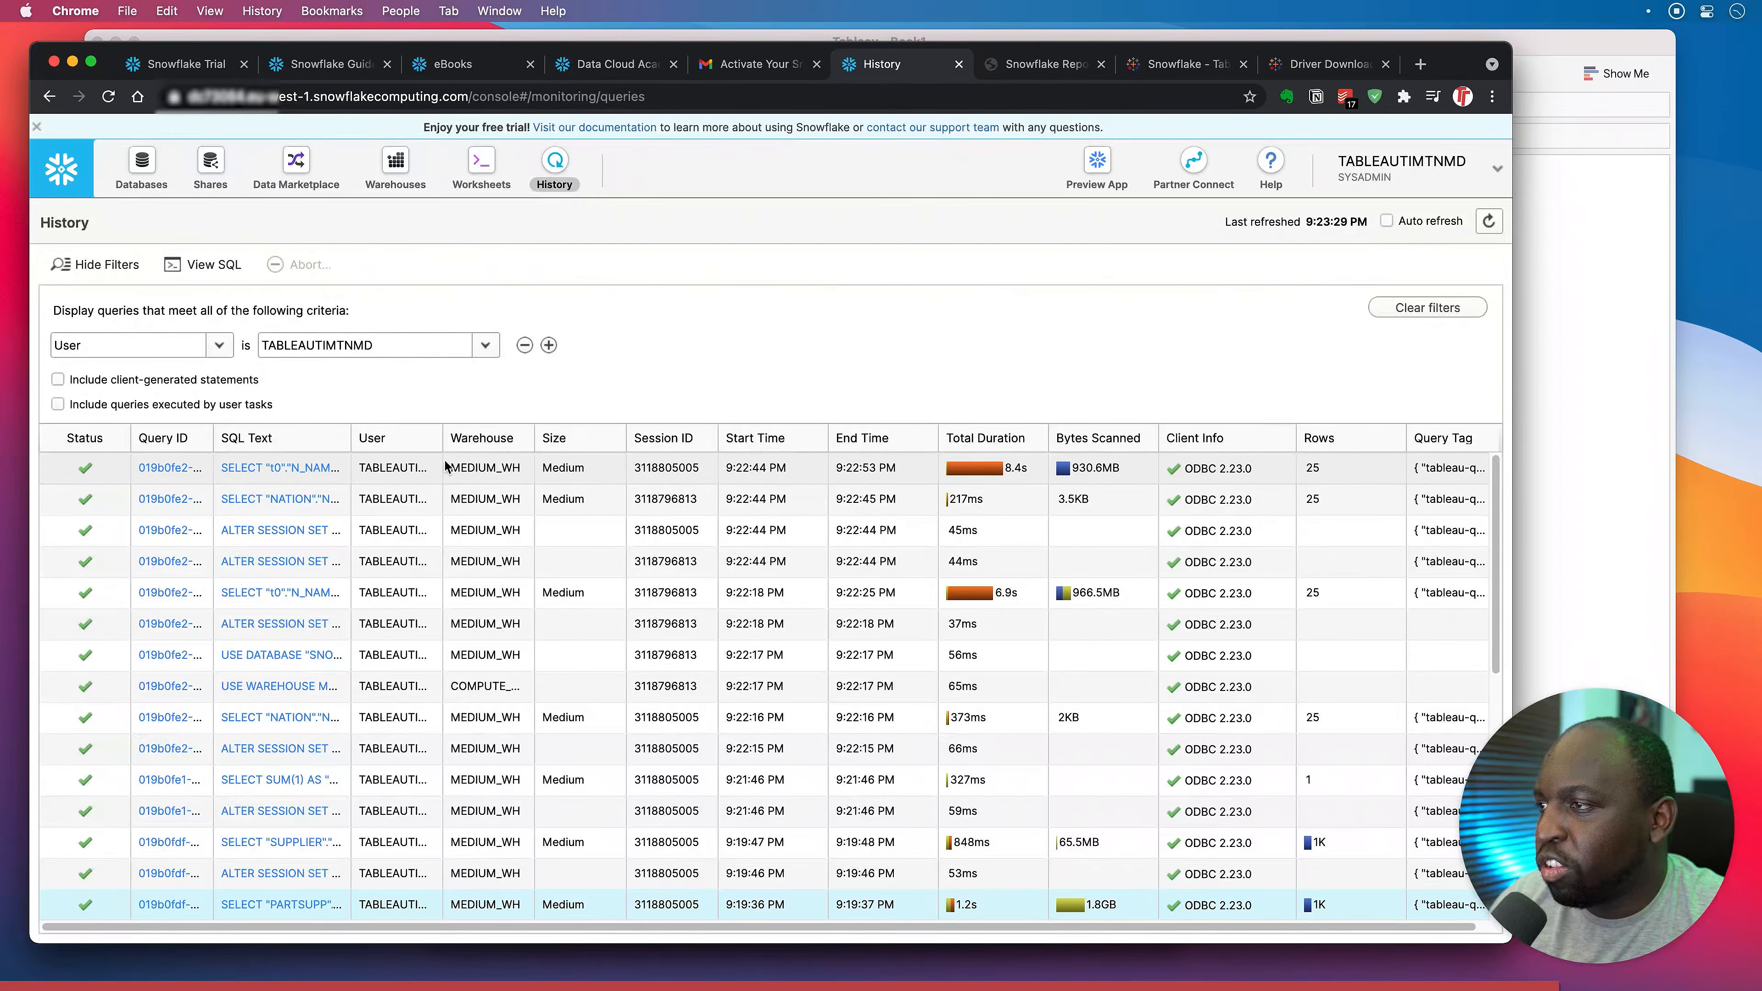
pyautogui.moveTo(443, 438)
pyautogui.mouseDown()
pyautogui.moveTo(562, 441)
pyautogui.moveTo(405, 452)
pyautogui.moveTo(444, 461)
pyautogui.mouseUp()
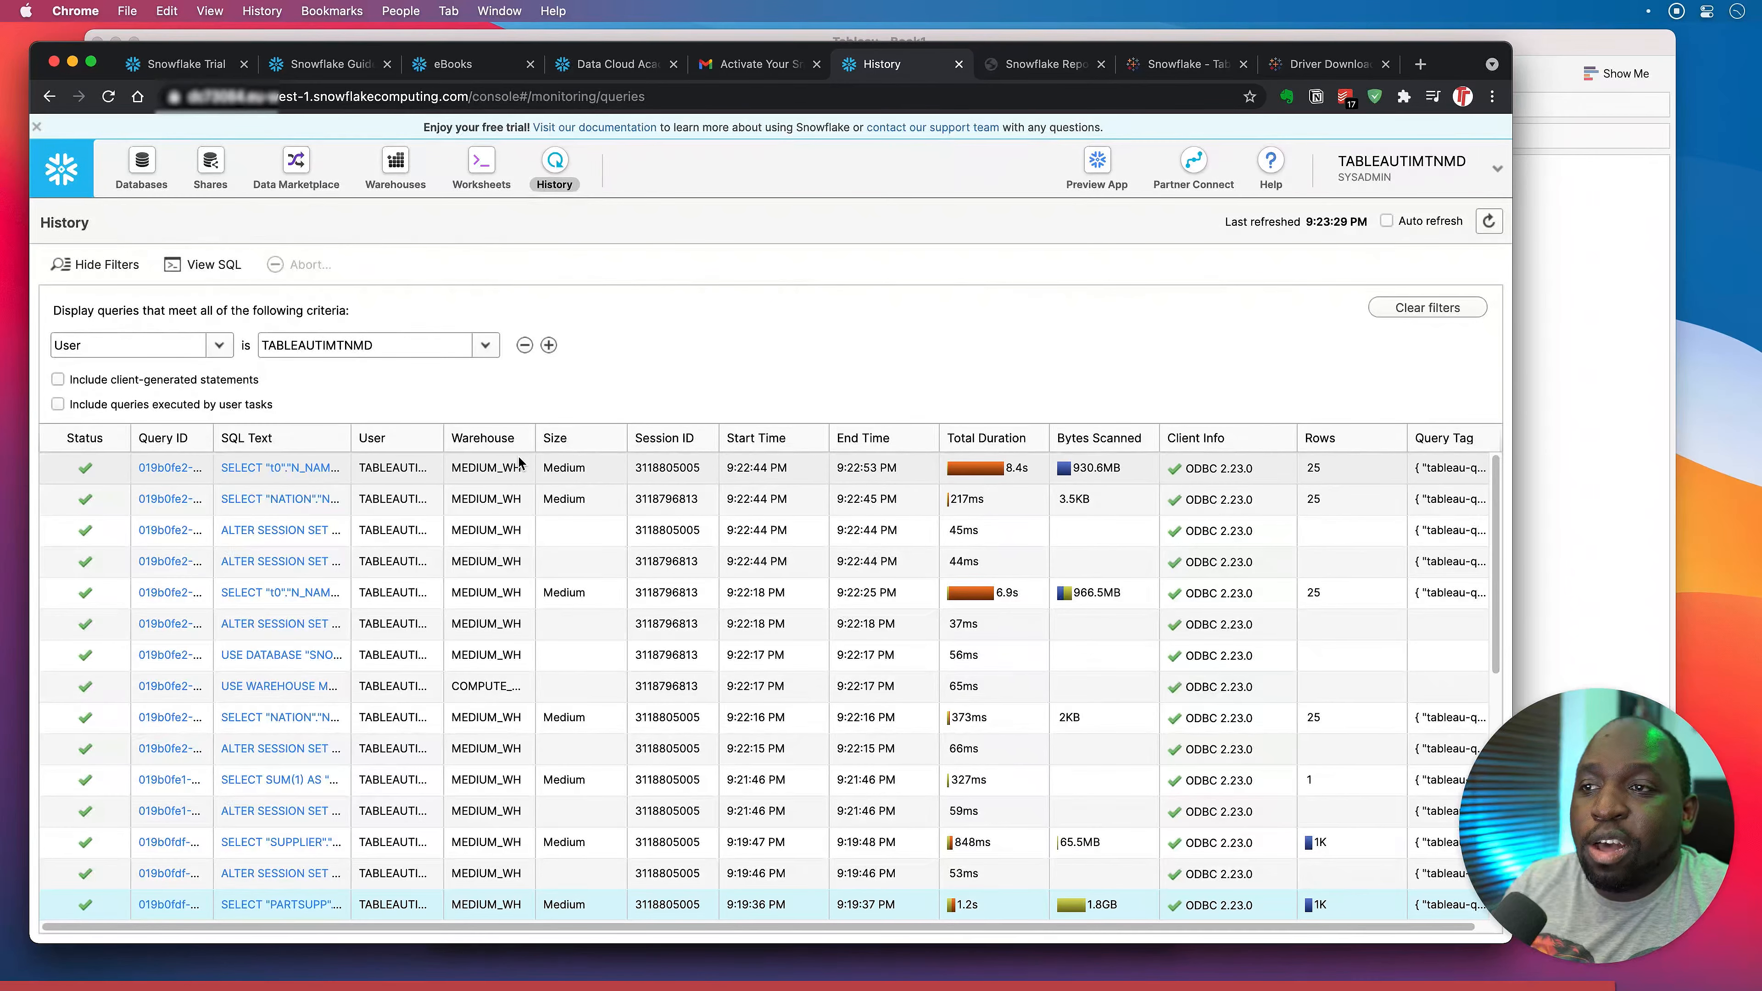
pyautogui.scroll(-10, 811, 606)
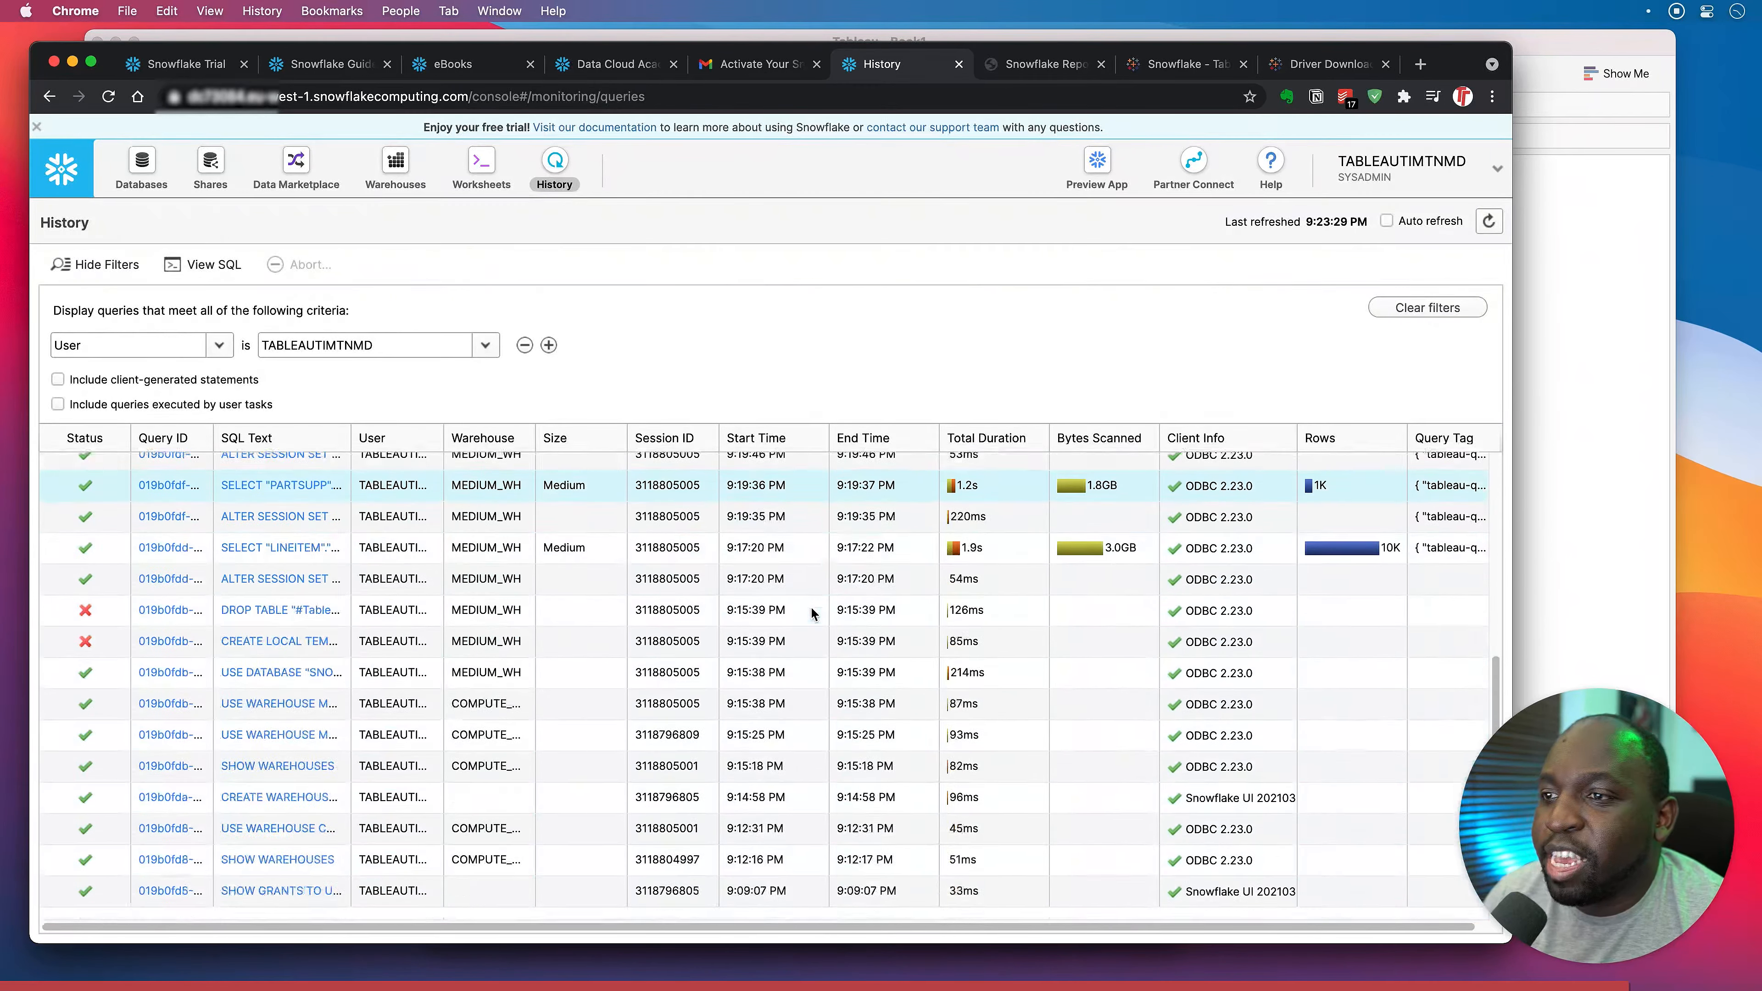
pyautogui.scroll(10, 763, 632)
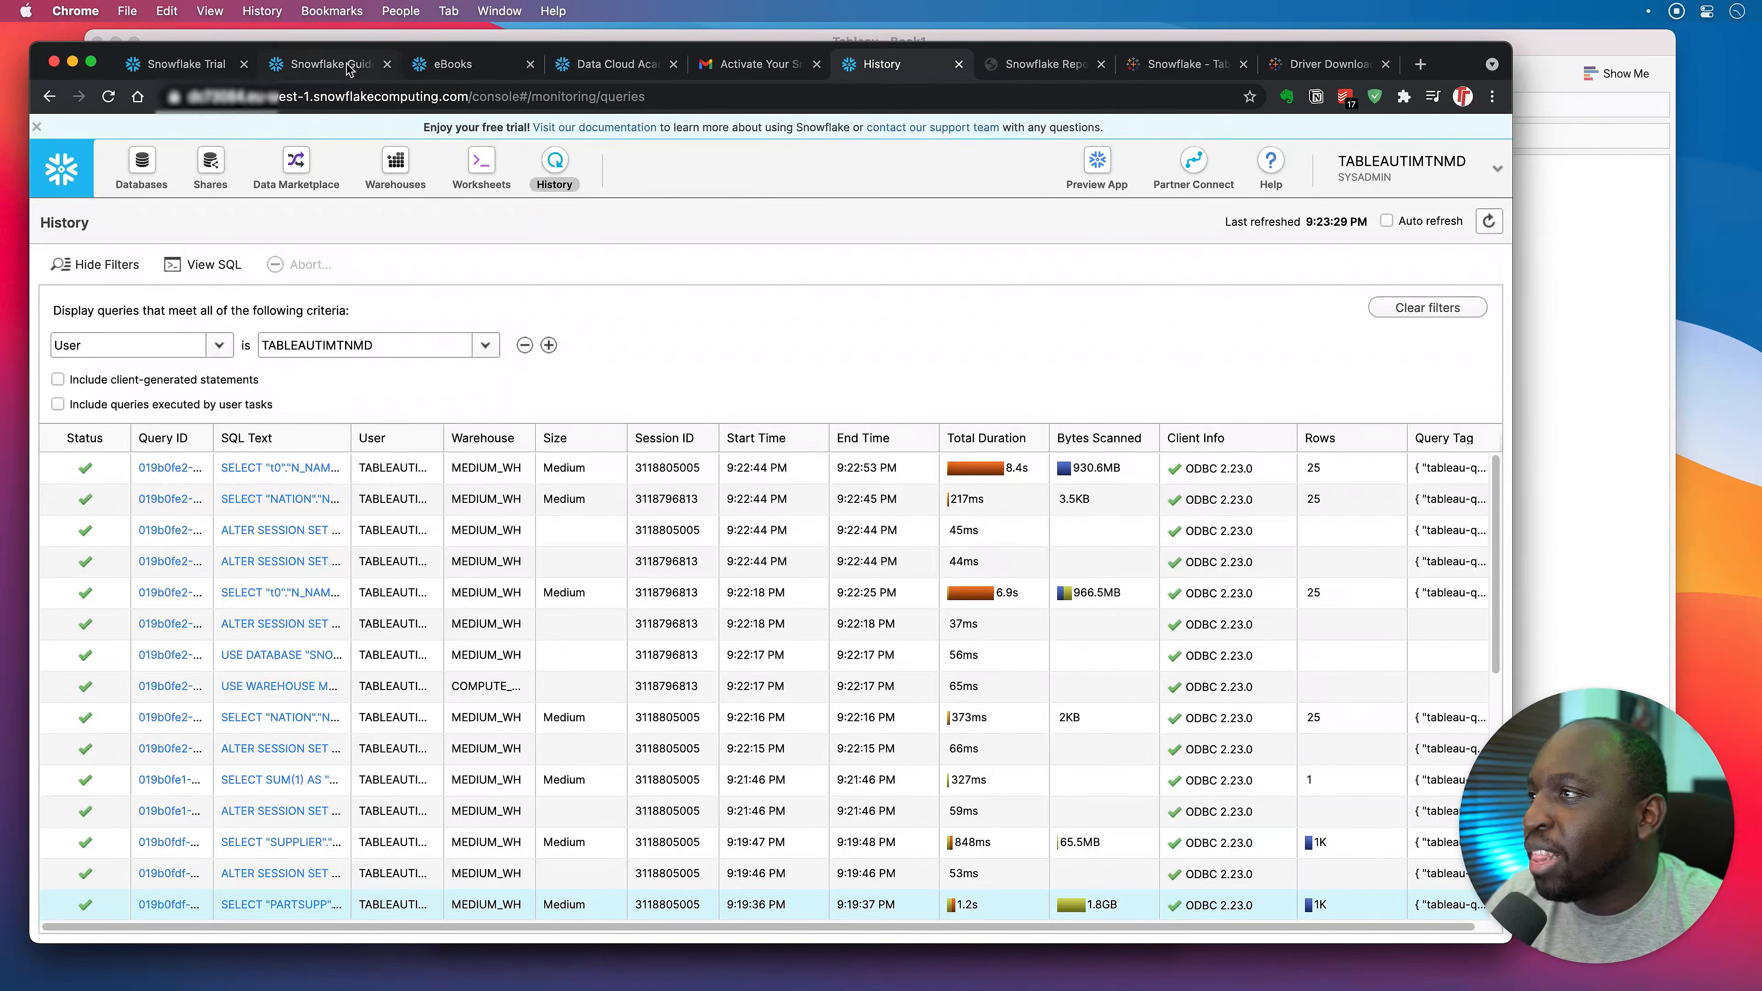
# Open the Zero to Snowflake guide in Snowflake Guides and go to Prepare Your Lab Environment.
pyautogui.click(331, 64)
pyautogui.click(718, 444)
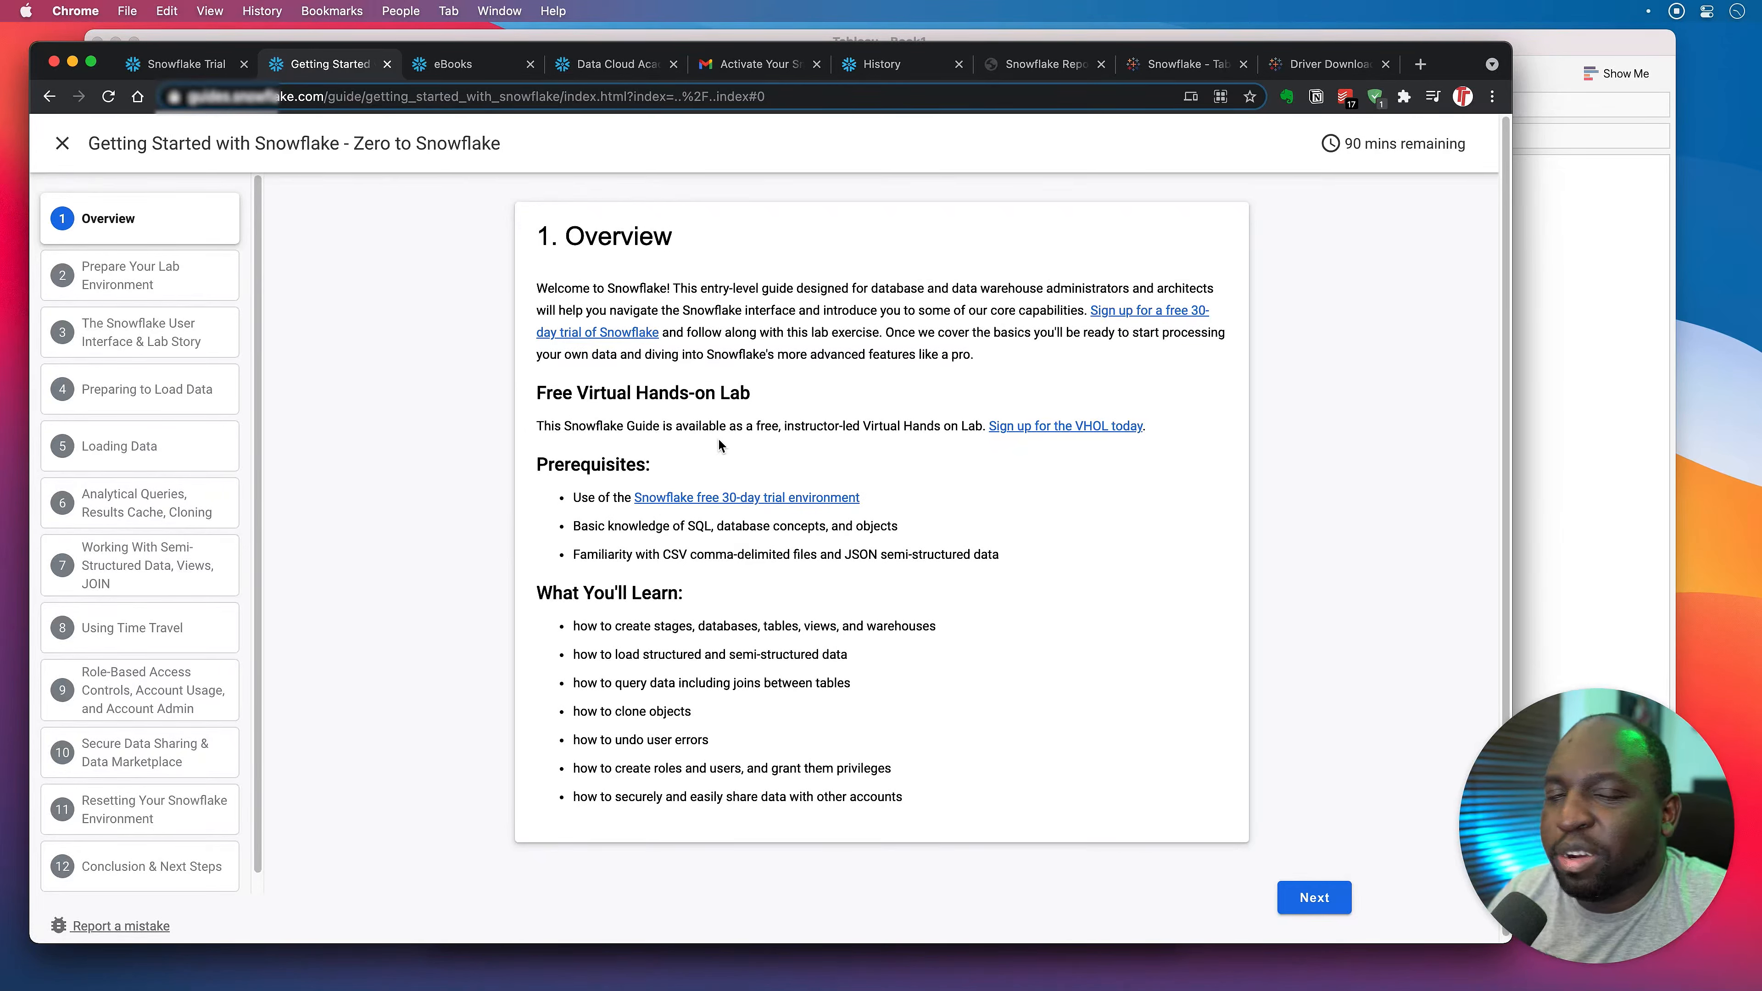
pyautogui.click(179, 286)
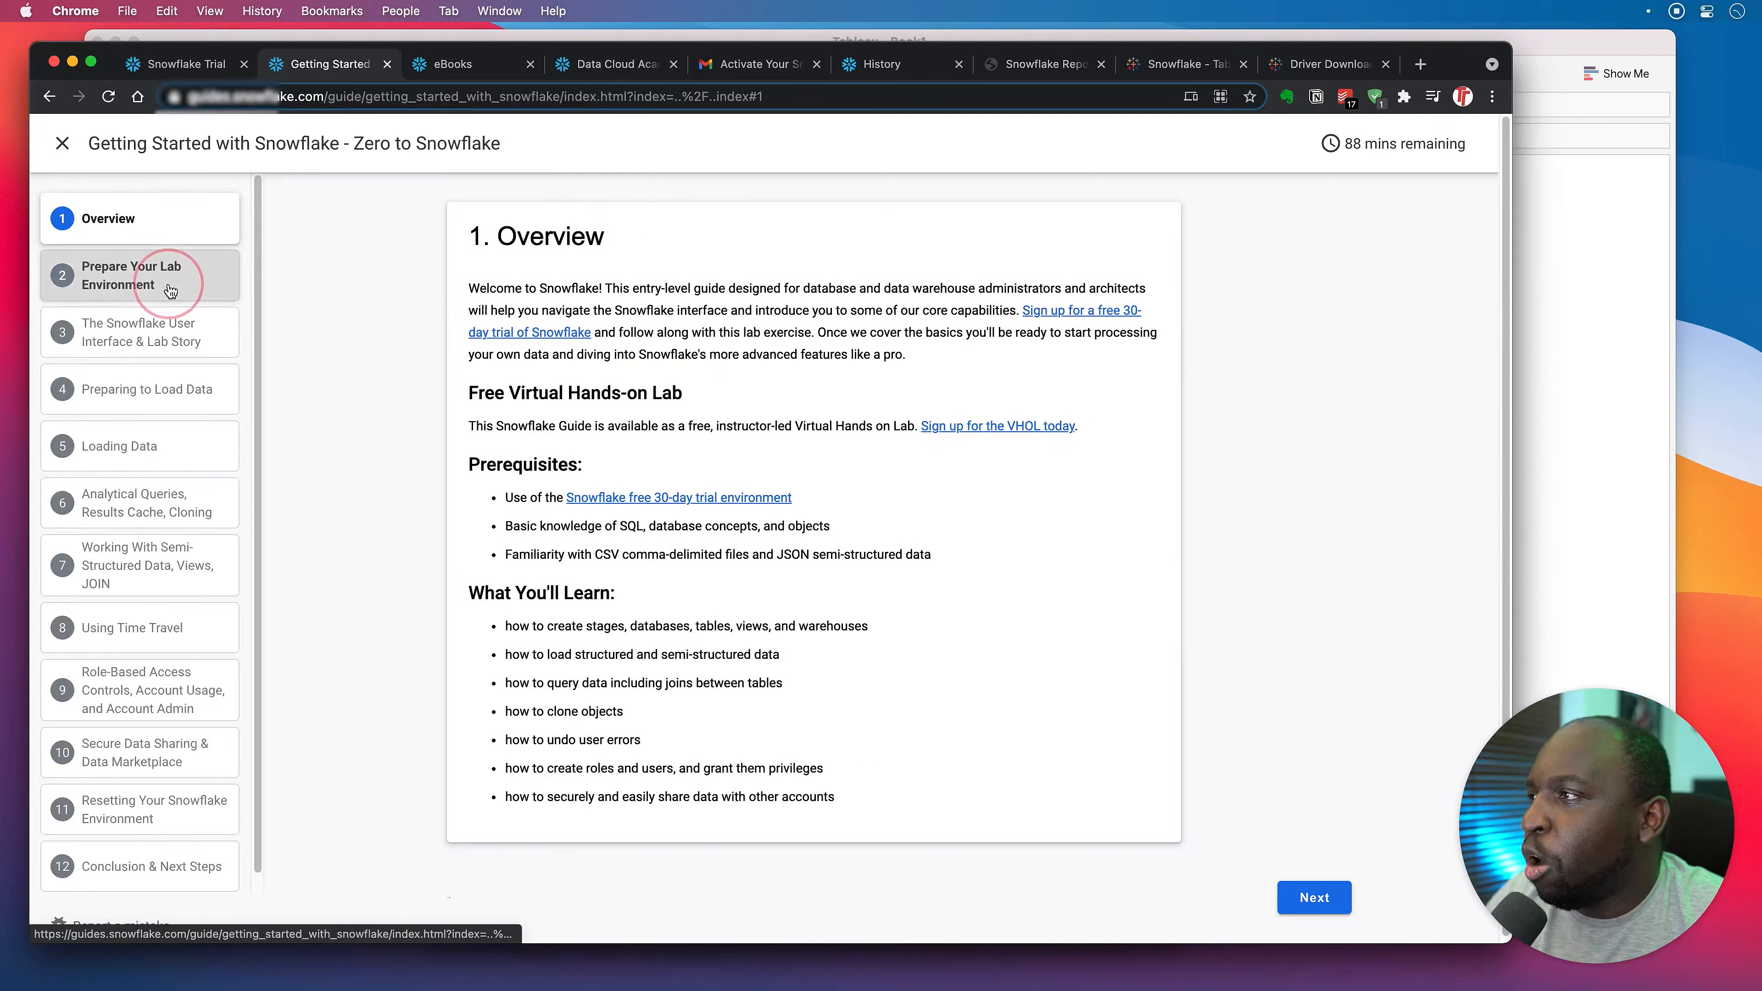